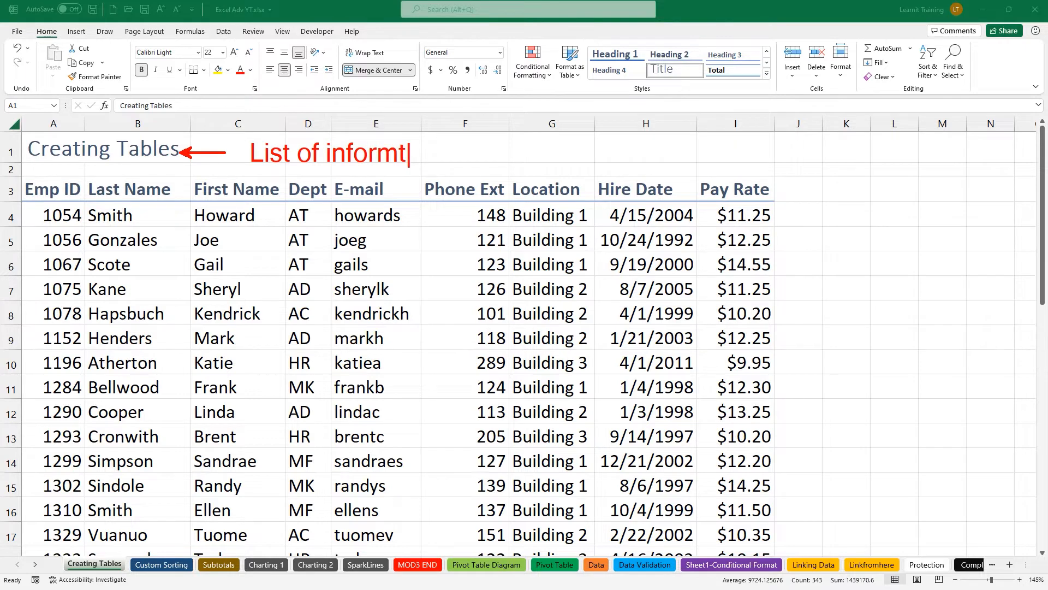
key(BackSpace)
Write on-screen notes on list rules: well-defined list, unique headers, unique headers and data.
text(ation)
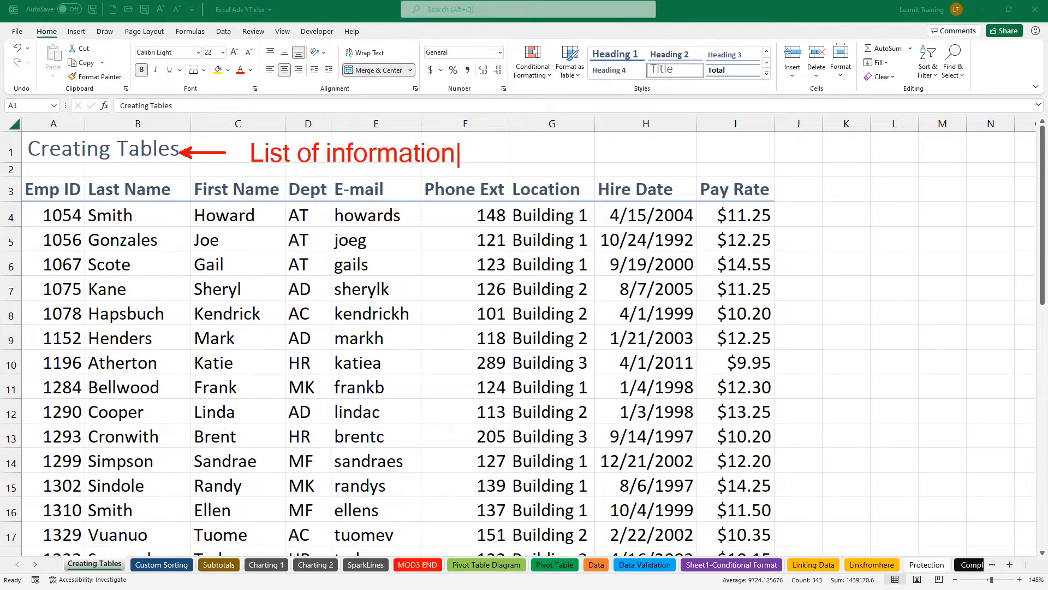
text( ( well d)
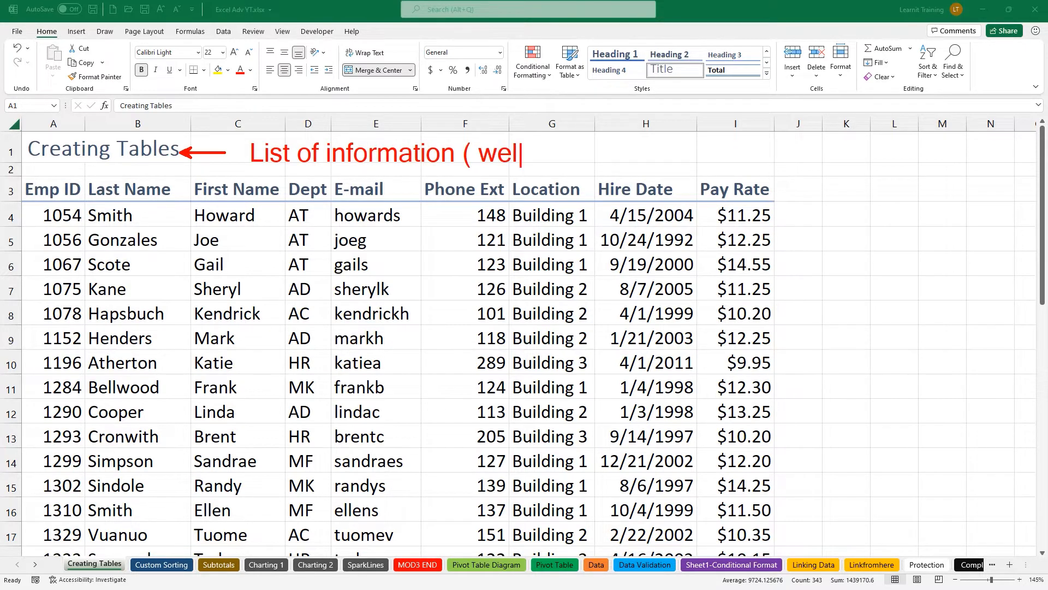
text(efined l)
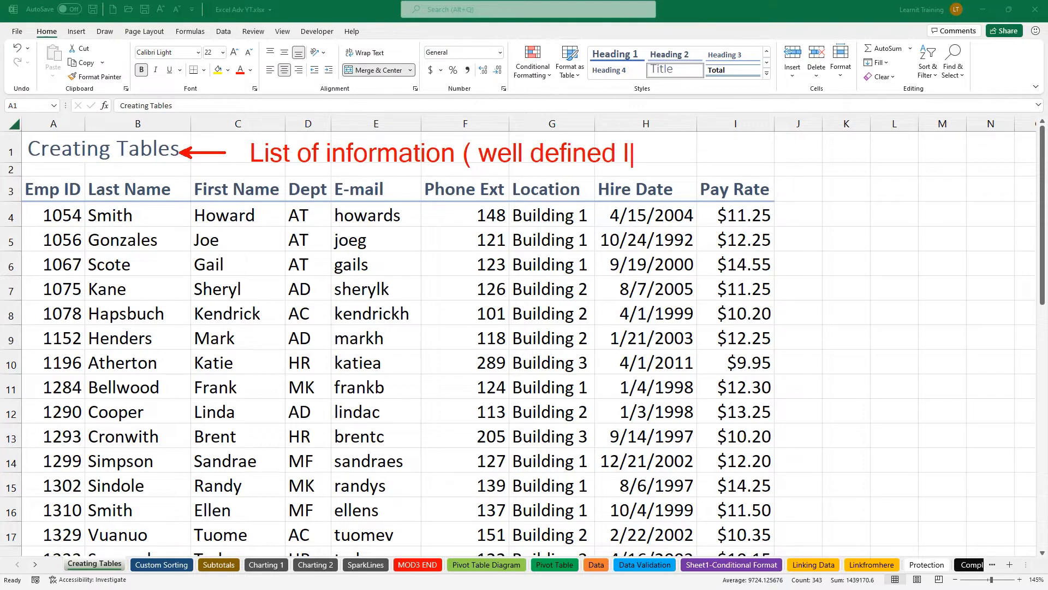
text(ist)t1. je)
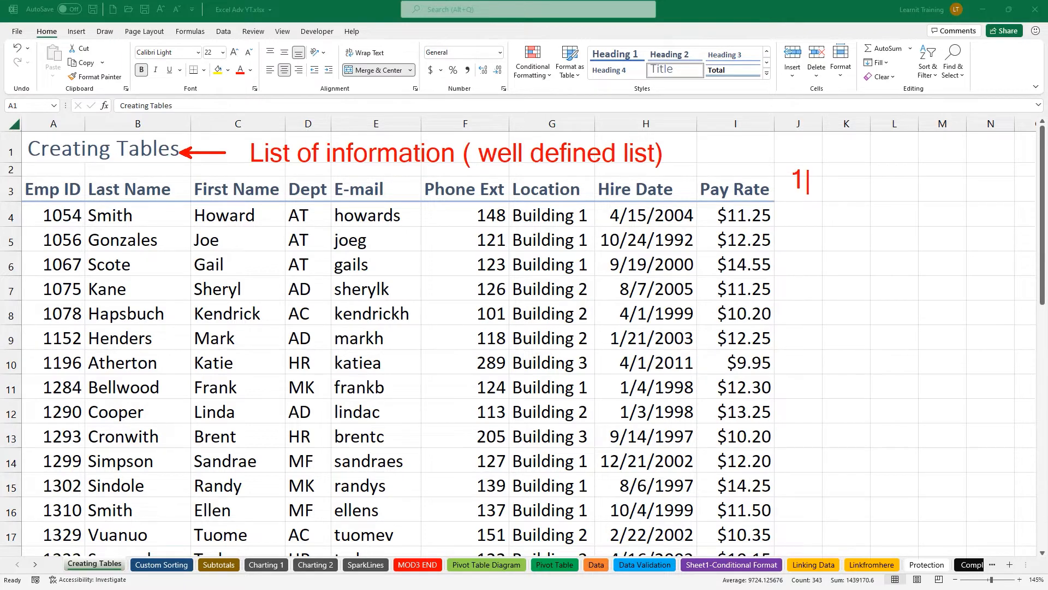
key(BackSpace)
key(BackSpace)
text(headers)
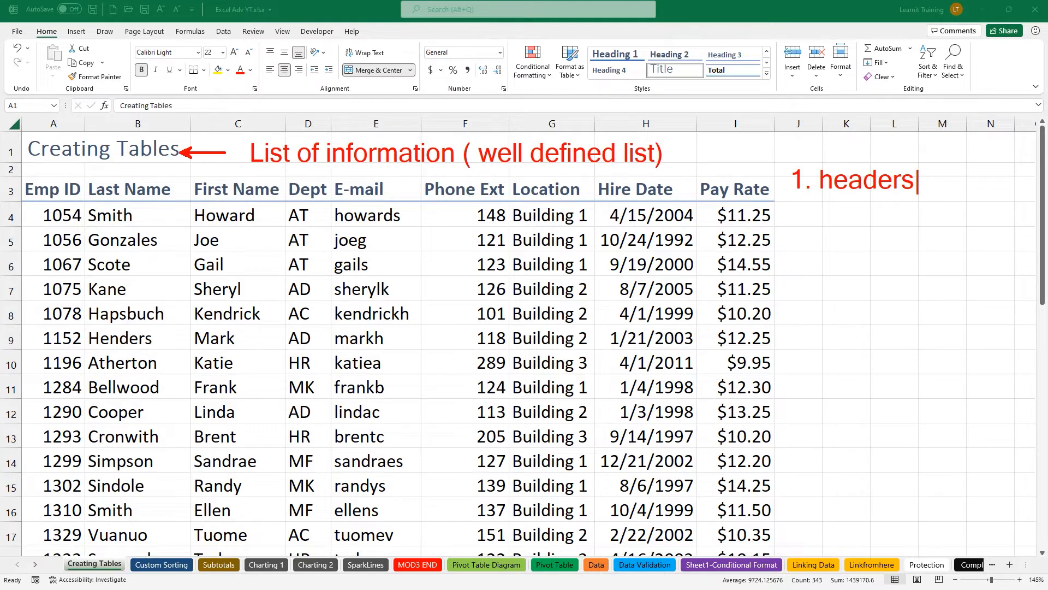
text( unique)
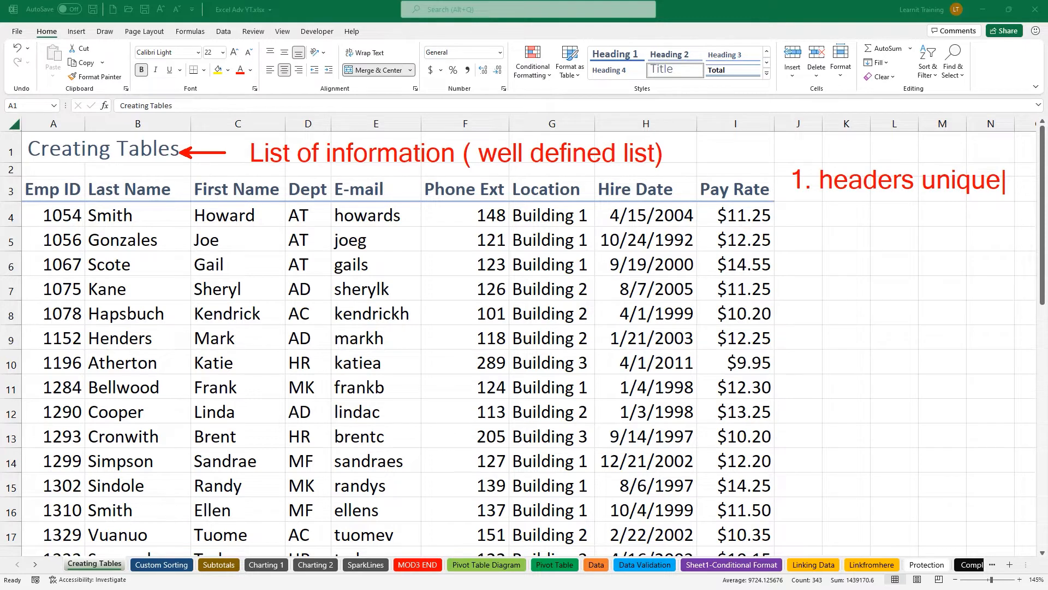
key(Return)
text(2. headers)
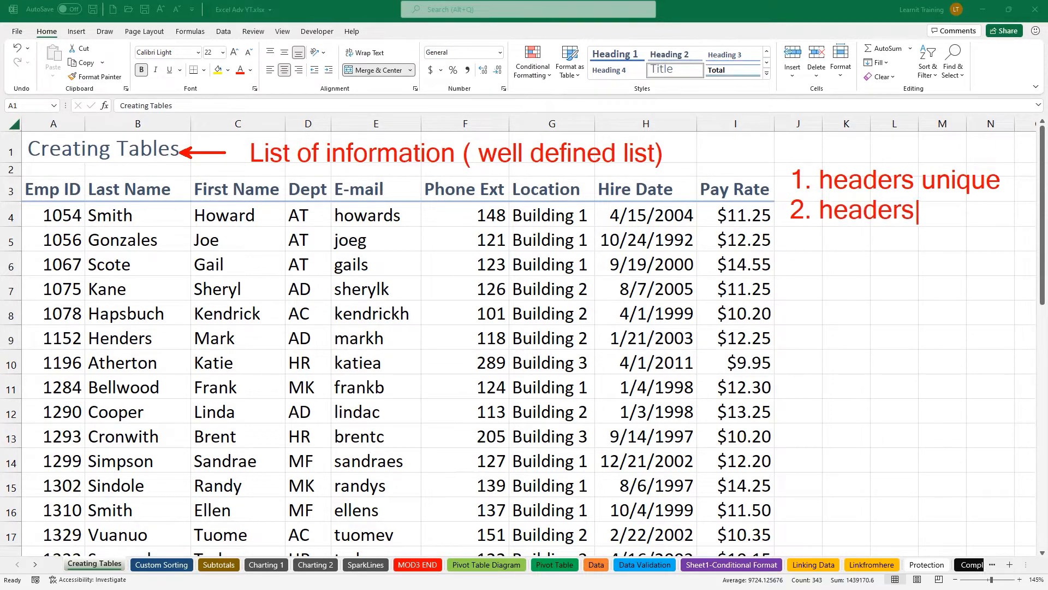
text( and data)
key(Return)
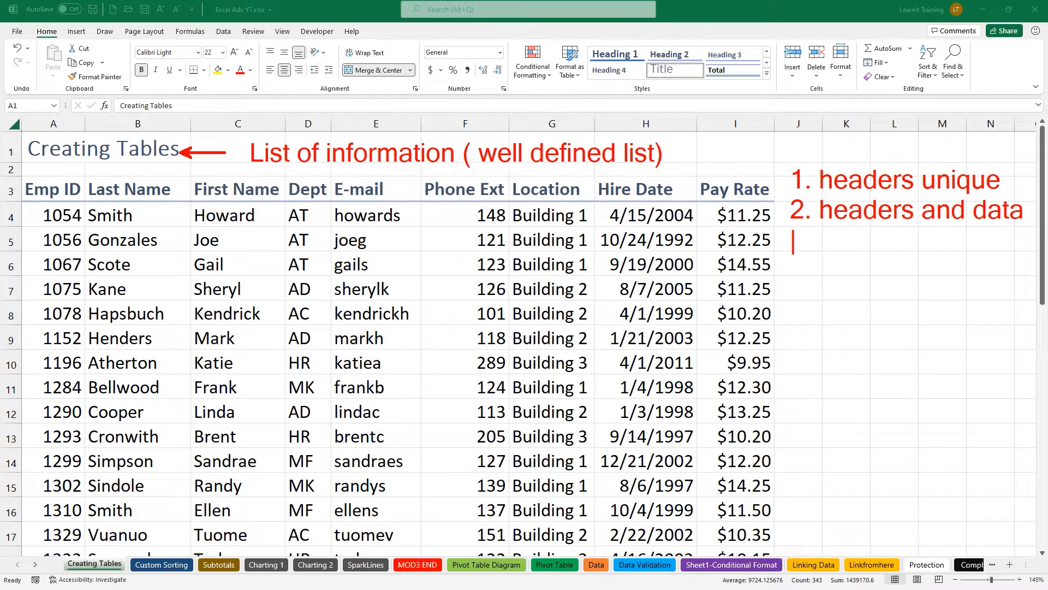
text(are un)
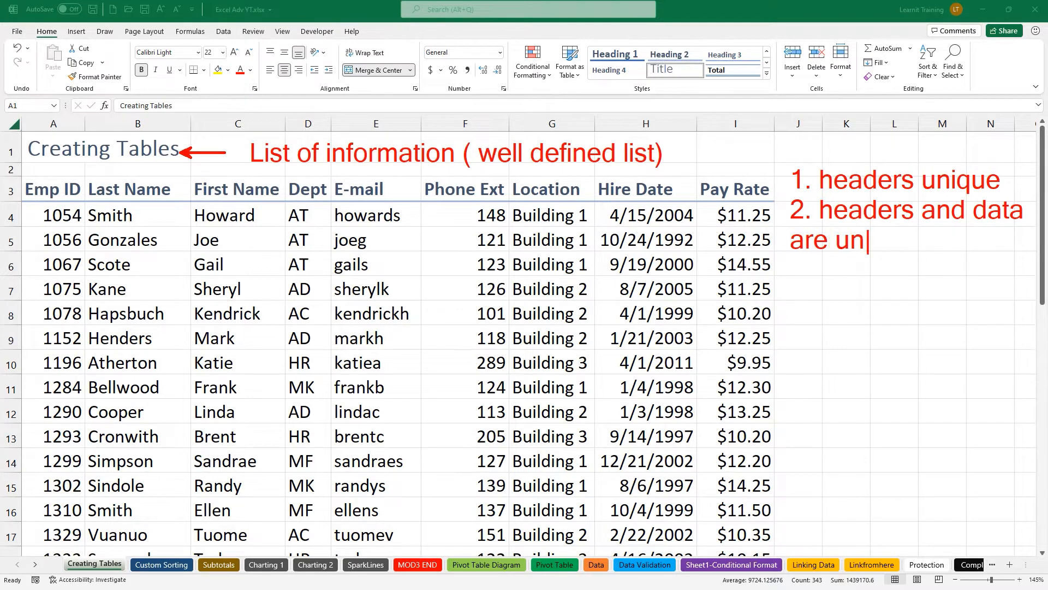
text(ique)
Link Joe to First Name and AT to E-mail on screen and add note '3. complete data set'.
mouse_move(208, 248)
mouse_down()
mouse_move(276, 218)
mouse_move(260, 193)
mouse_up()
mouse_move(309, 240)
mouse_down()
mouse_move(322, 239)
mouse_move(333, 192)
mouse_up()
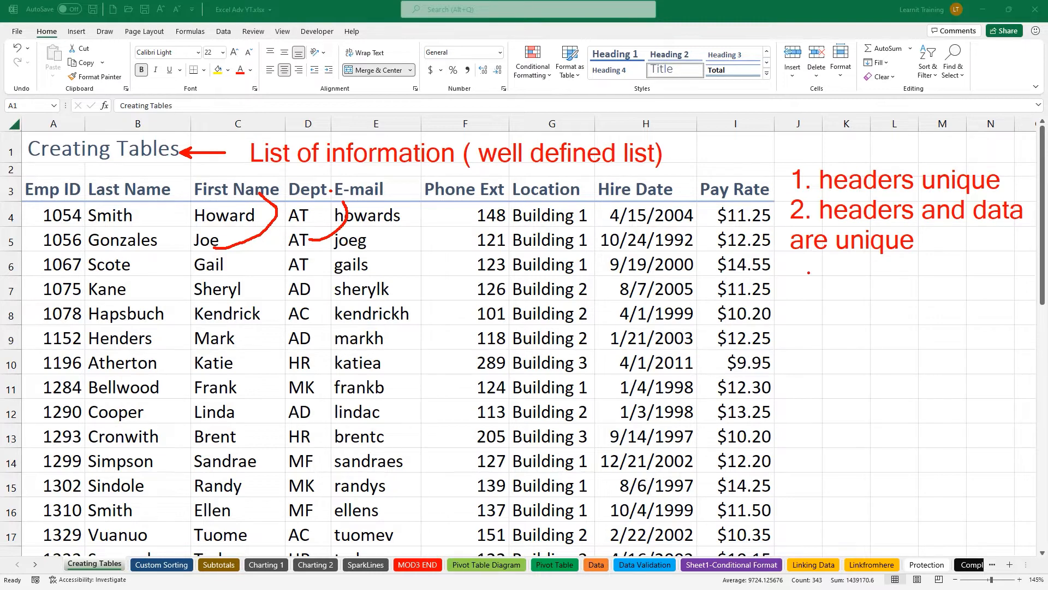
text(ta are unique  )
text(3. comp)
text(lete data s)
text(et)
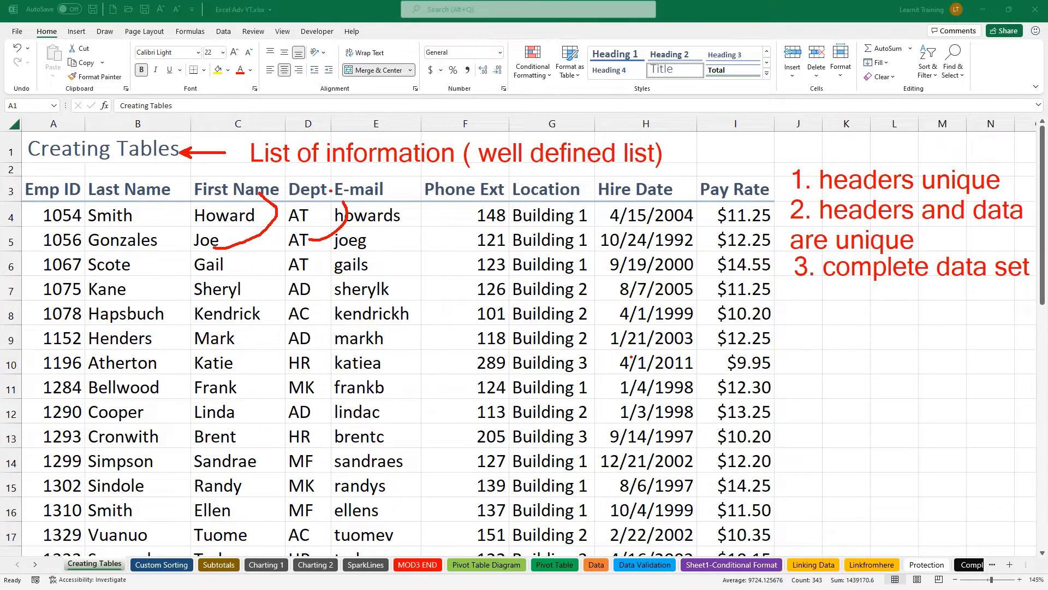
key(Escape)
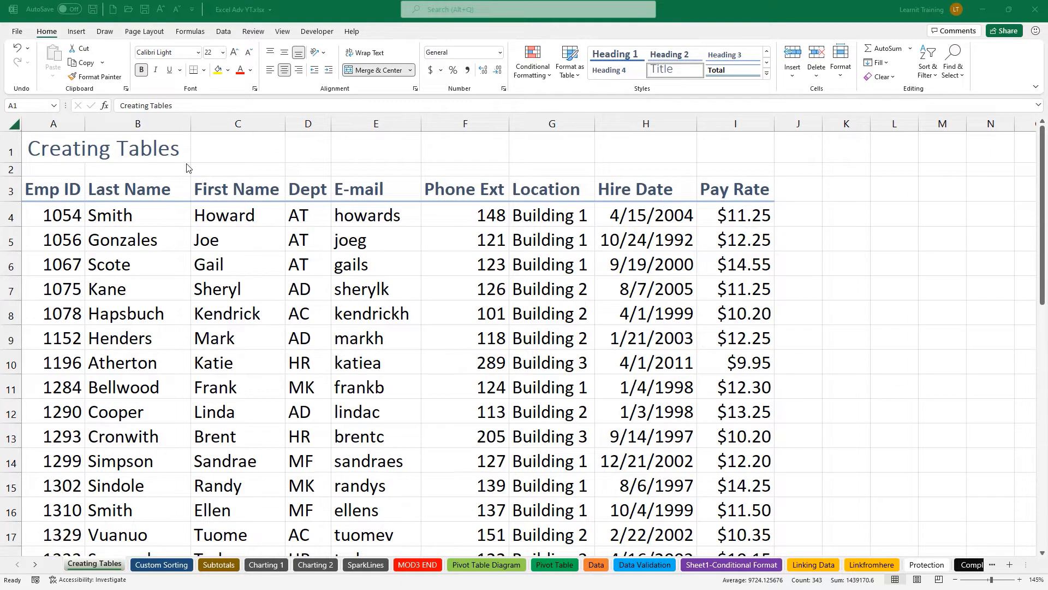
Annotate above the table with the note 'List -> Table(2007)'.
key(ctrl+2)
drag(237, 139, 237, 163)
text(List -> )
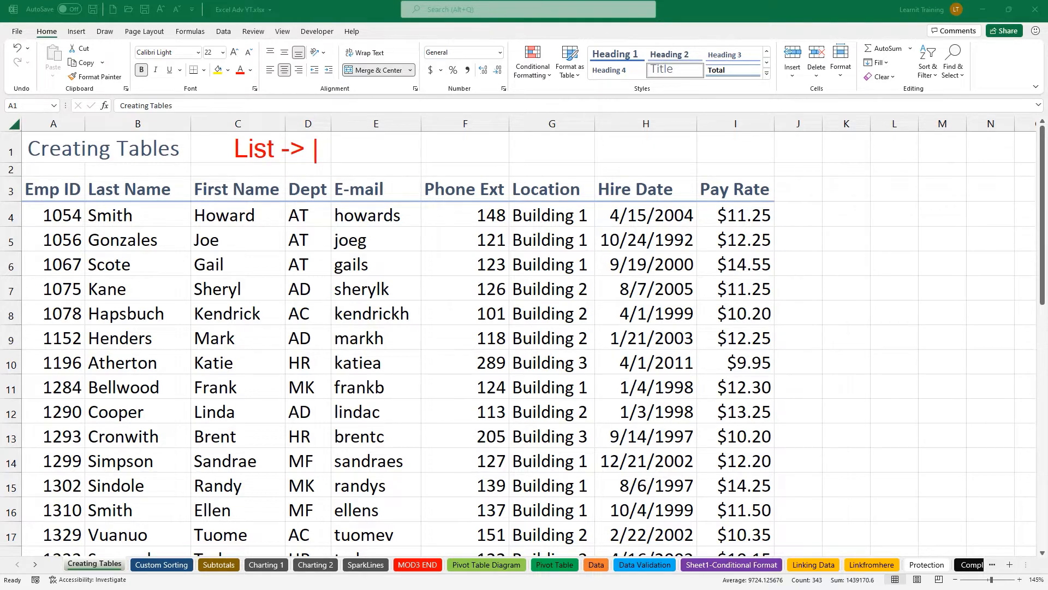
text(Table(2007))
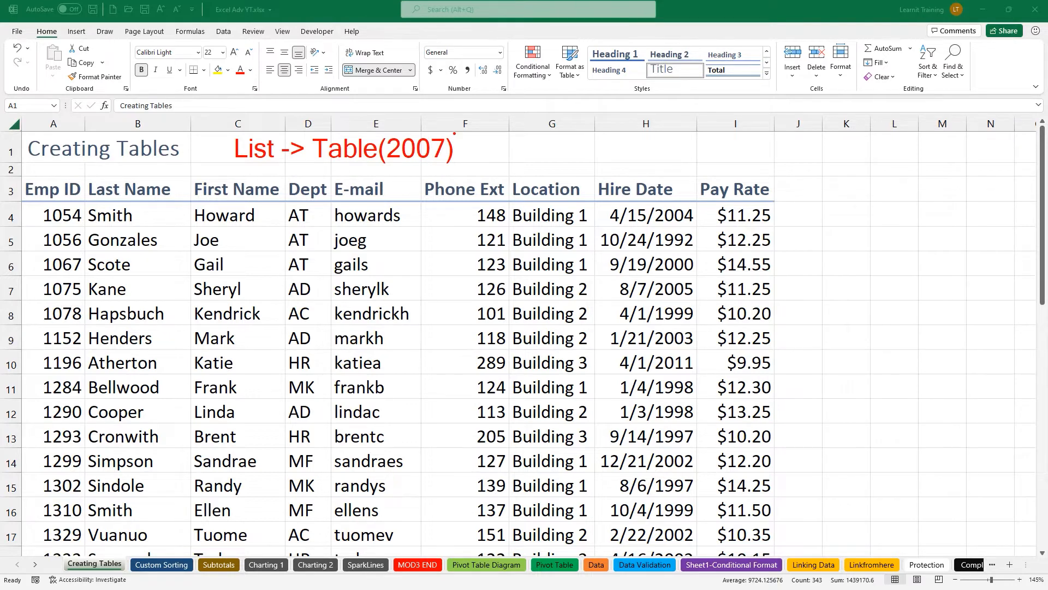
key(Escape)
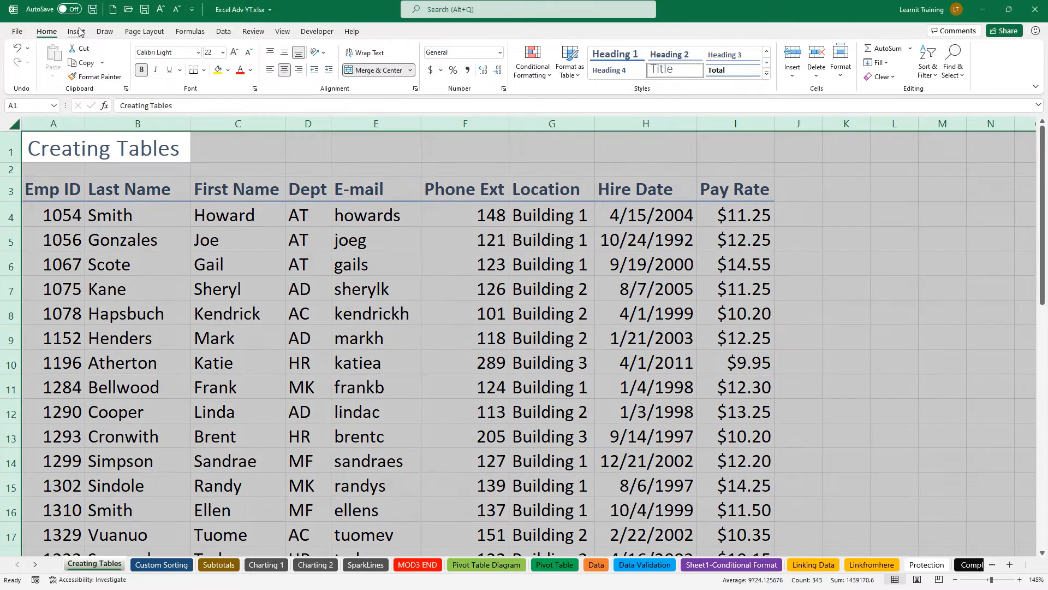
On the Insert tab with a list cell active, annotate the Table command with 'CTRL T'.
click(79, 32)
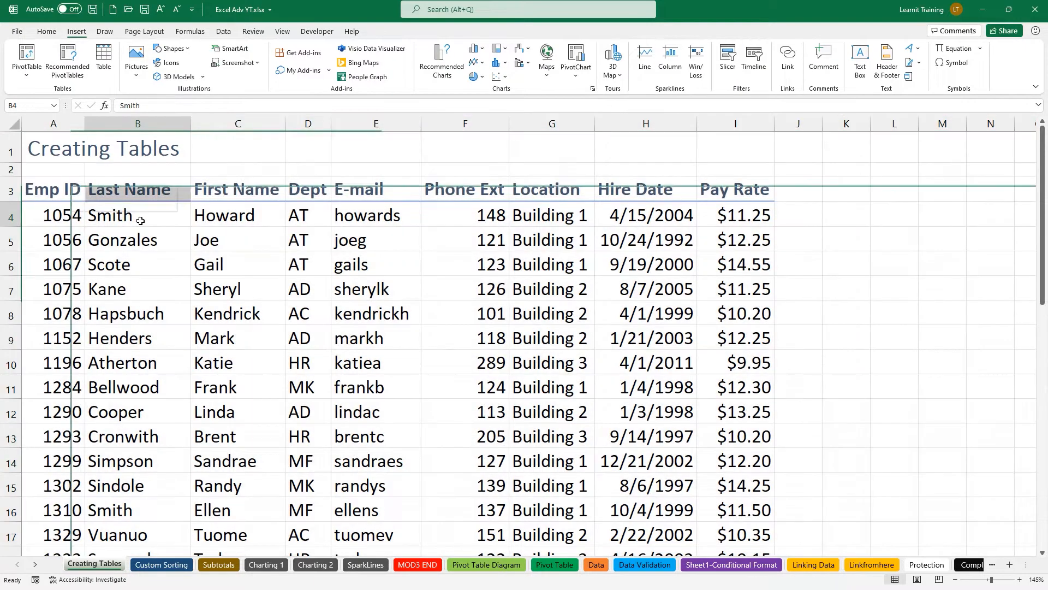
click(139, 219)
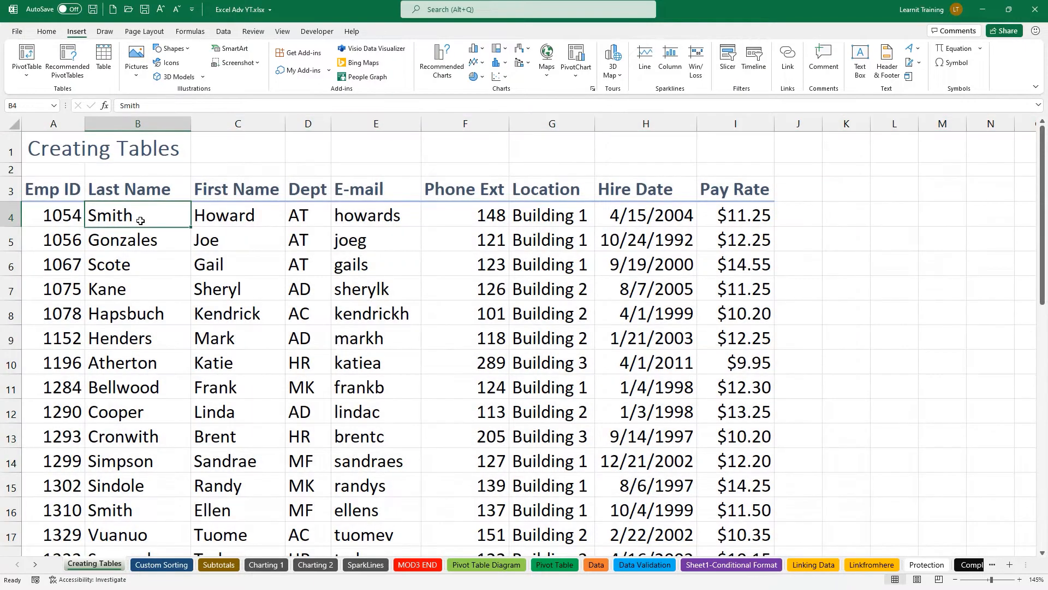
mouse_move(1, 39)
mouse_down()
mouse_move(65, 83)
mouse_move(121, 101)
mouse_up()
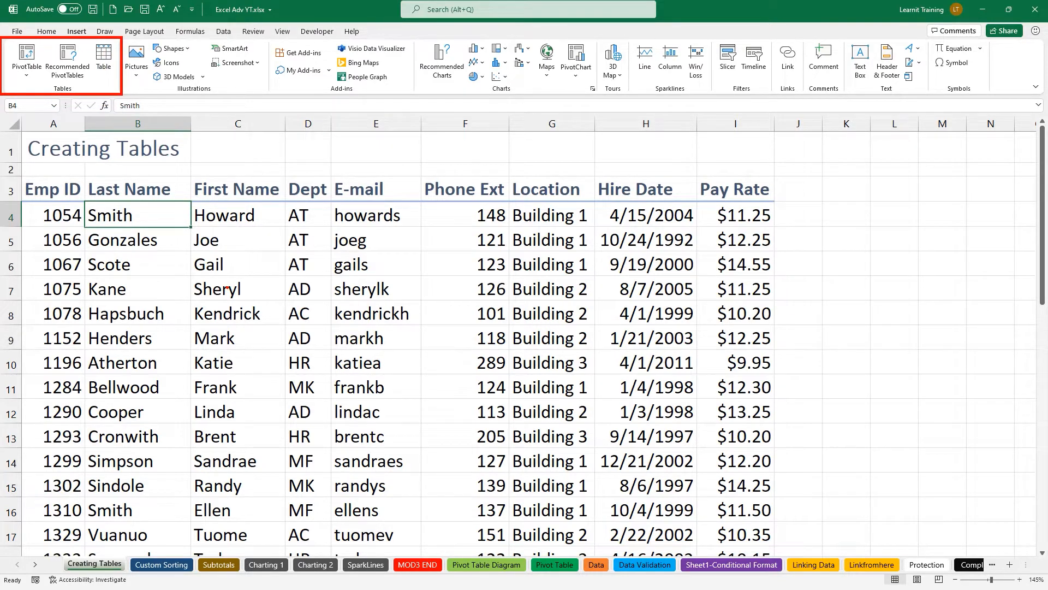
drag(119, 70, 166, 109)
text(tCTRL T)
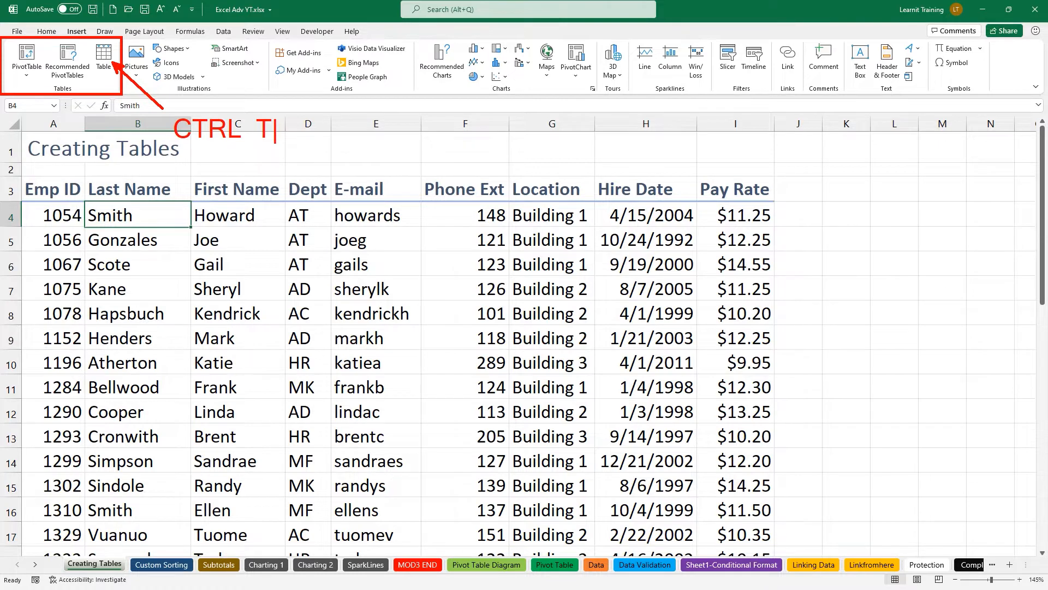
key(Escape)
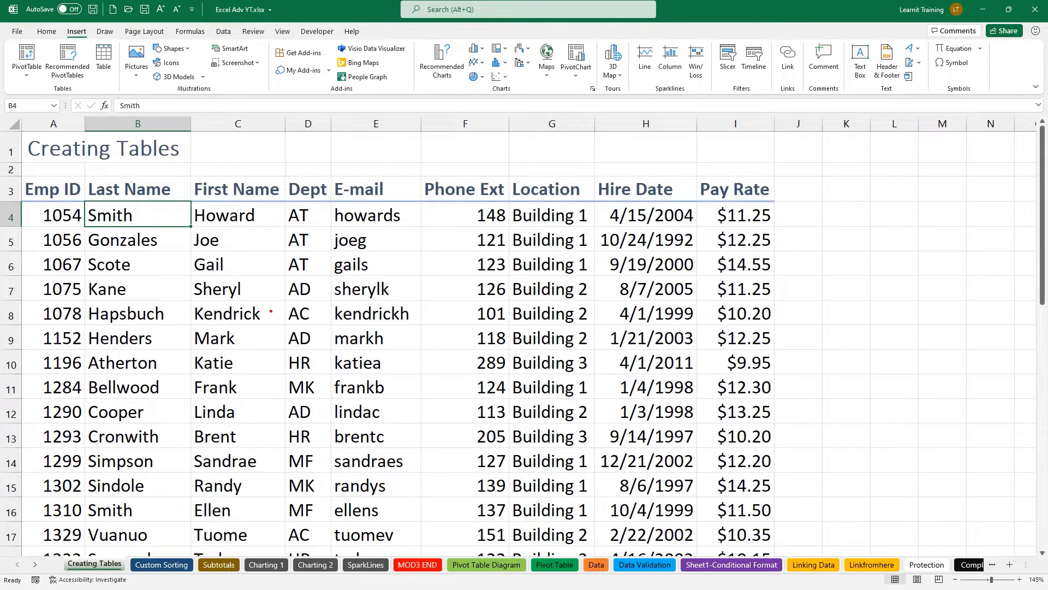
Annotate the employee list with 'CTRL + T = create a table', then open Create Table.
mouse_move(84, 196)
mouse_down()
mouse_move(124, 228)
mouse_move(195, 236)
mouse_up()
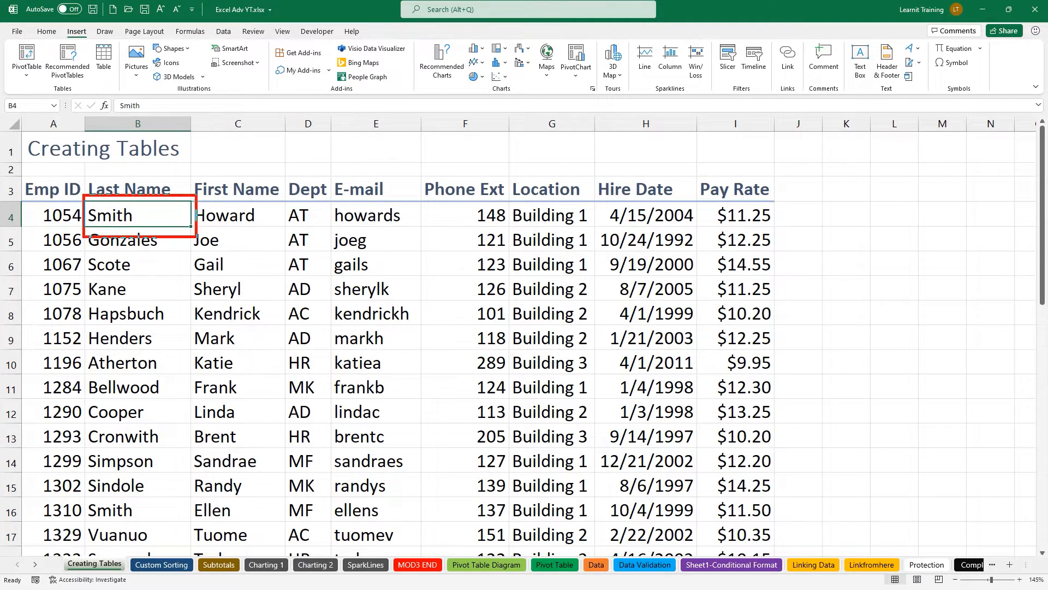
mouse_move(10, 170)
mouse_down()
mouse_move(91, 243)
mouse_move(388, 371)
mouse_move(665, 467)
mouse_move(788, 558)
mouse_up()
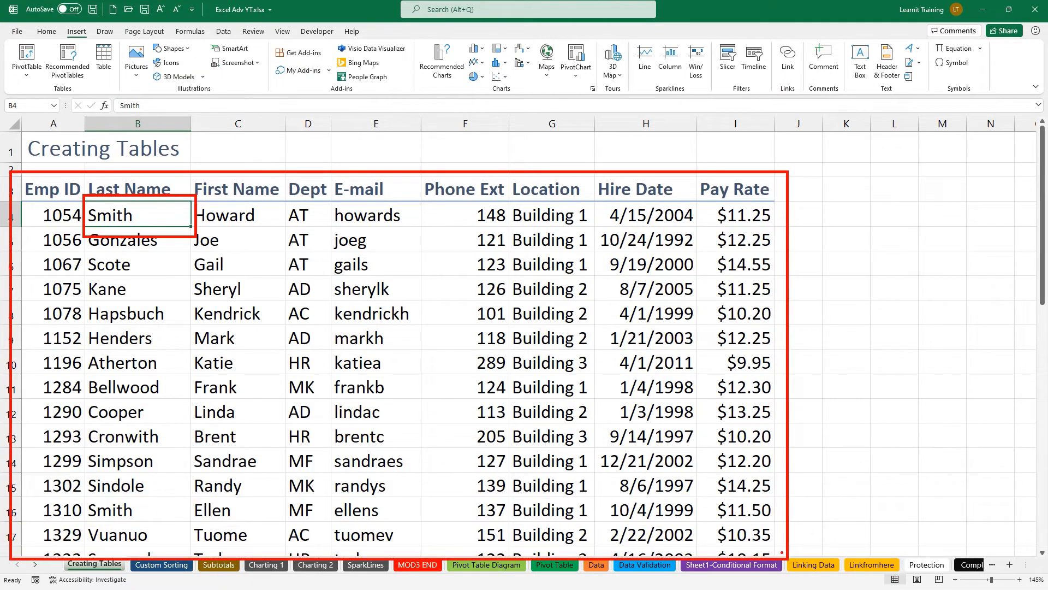
drag(203, 209, 284, 187)
text(CTRL + )
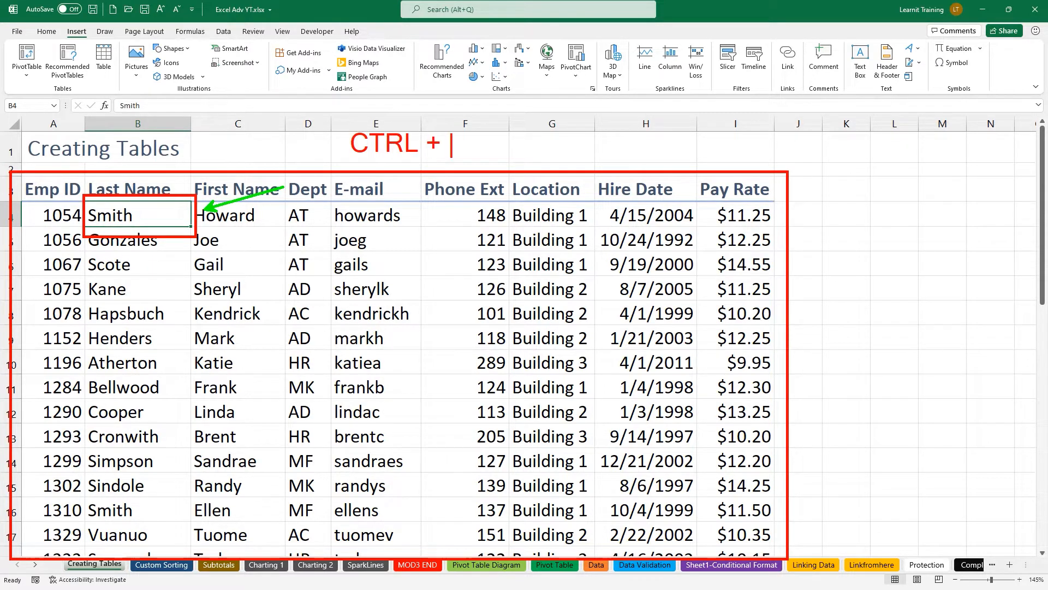
text(T = cre)
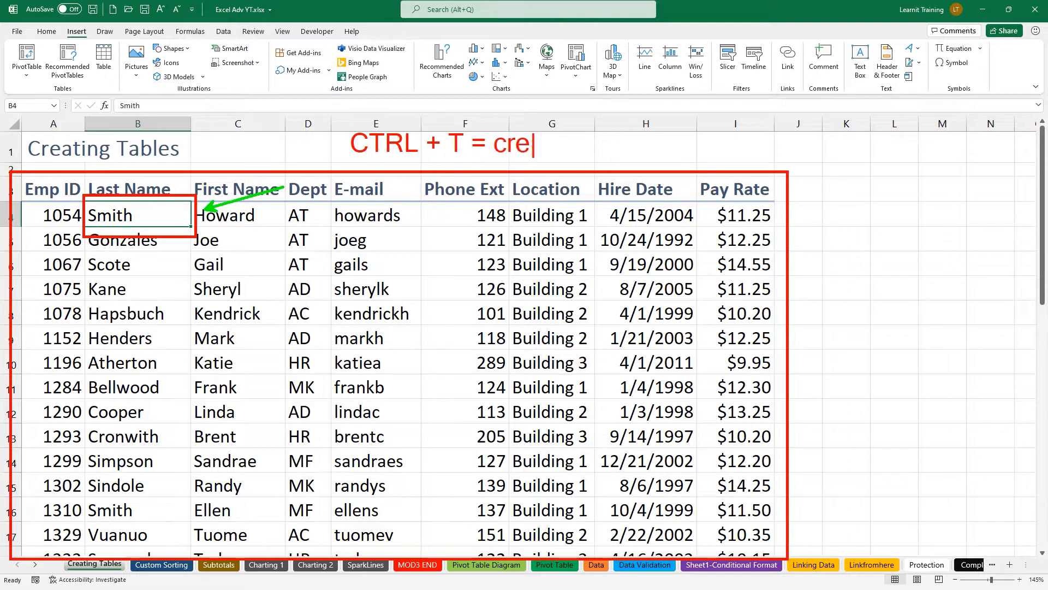
text(ate a  table)
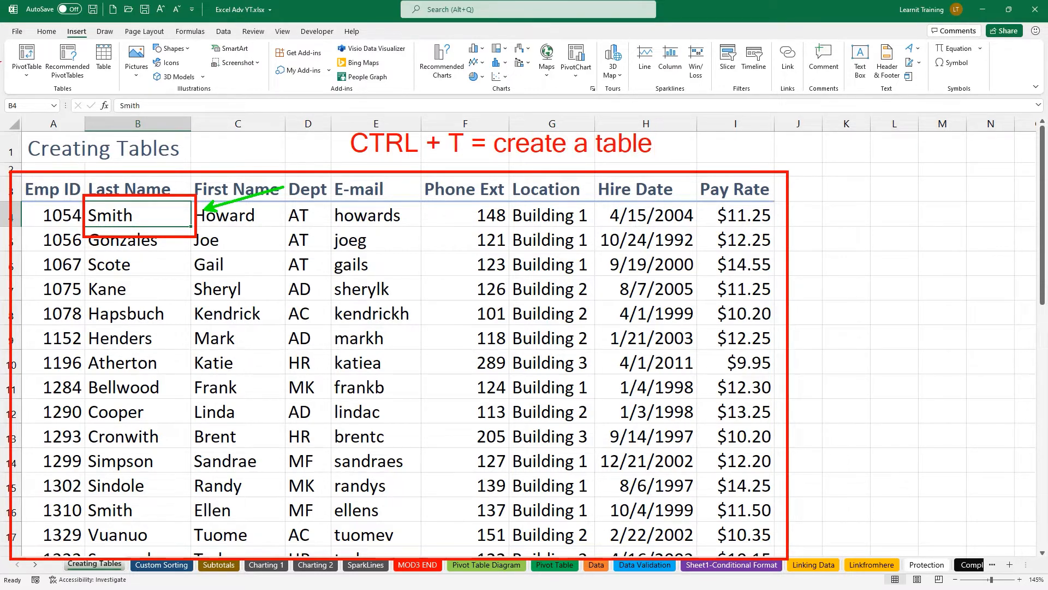
drag(87, 34, 120, 89)
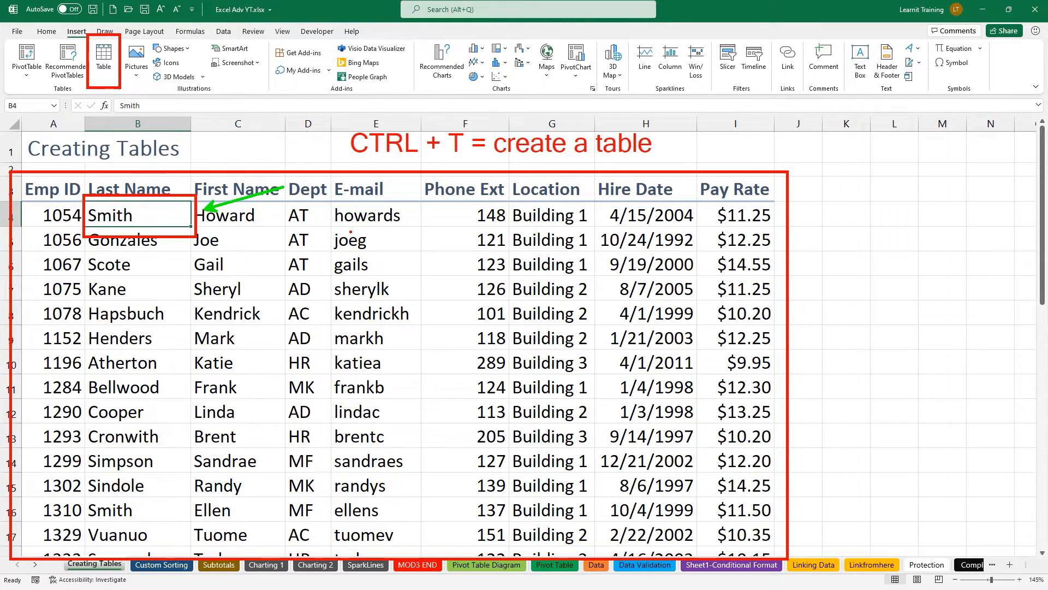
key(ctrl+t)
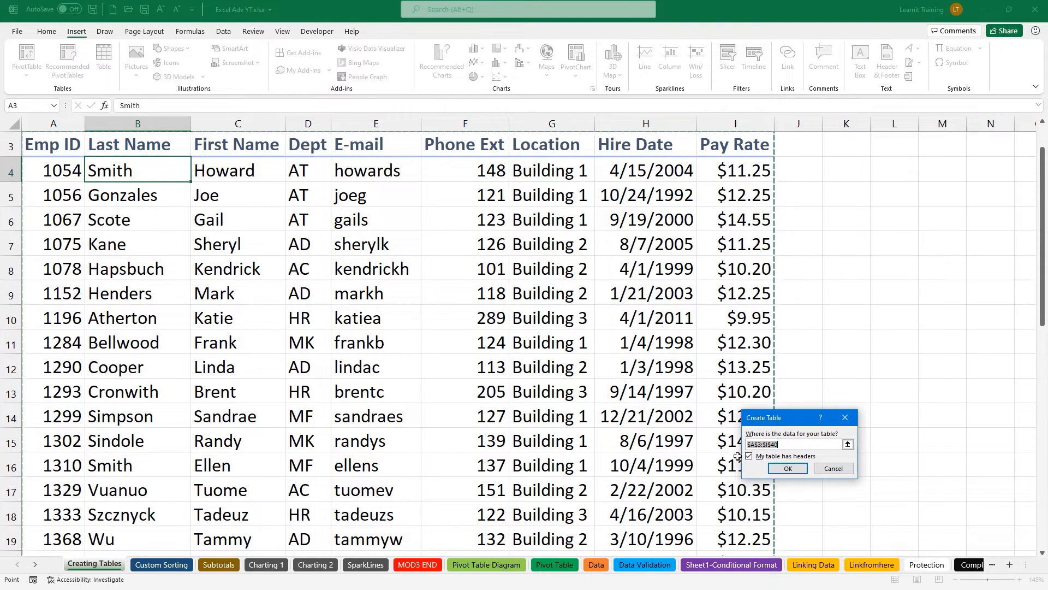
Confirm Create Table for A3:I40 with headers, producing the banded Table2.
click(788, 469)
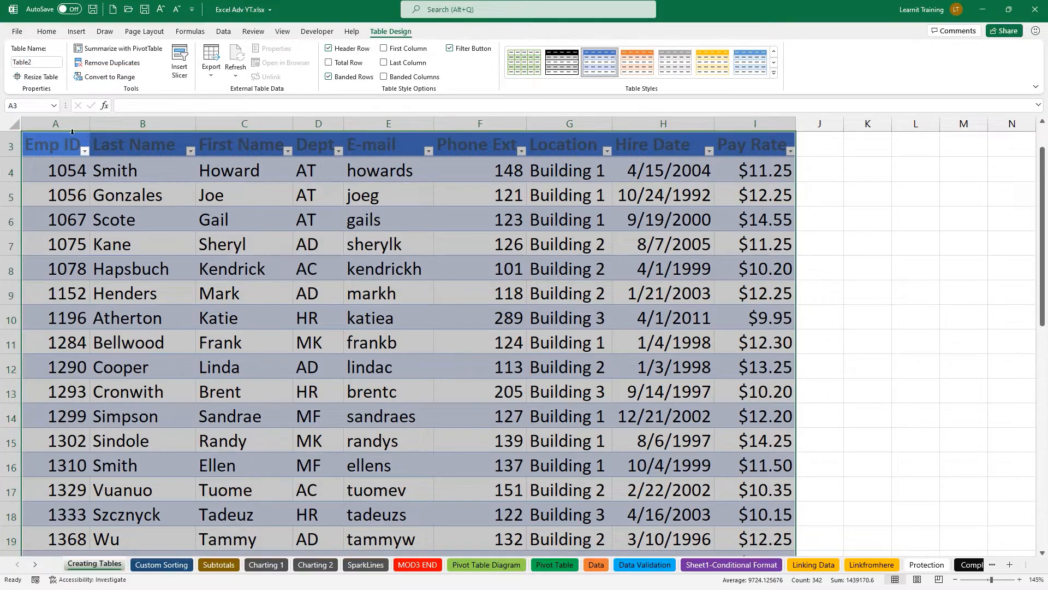
Rename the table from Table2 to TableEMPID.
click(41, 61)
key(BackSpace)
text(TableEMPID)
key(Return)
Annotate the Name Box as 'namebox', then select the whole TableEMPID table from its list.
key(ctrl+2)
drag(60, 109, 127, 159)
drag(1, 94, 64, 116)
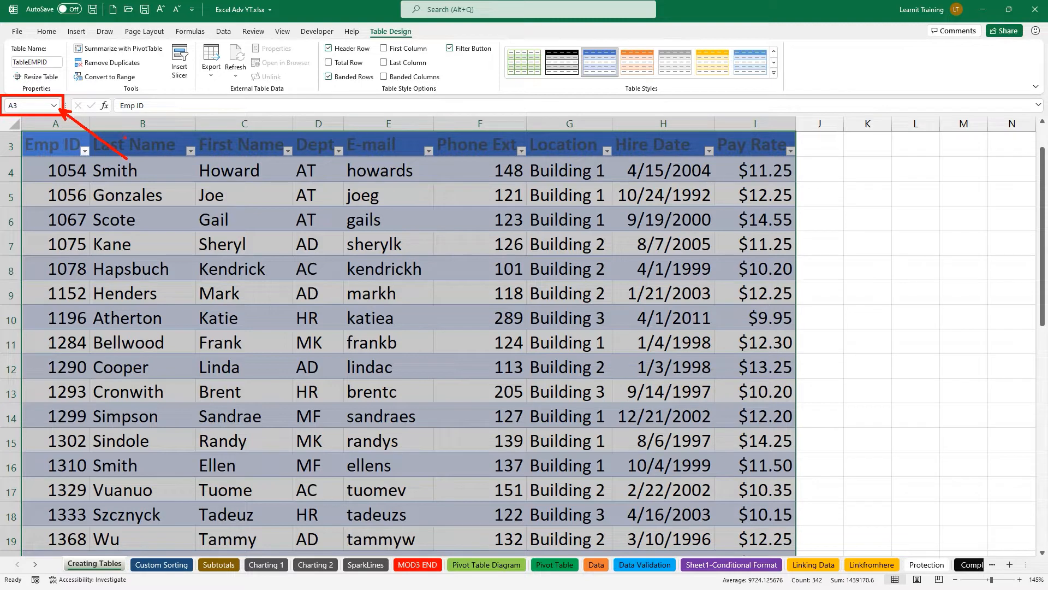
key(y)
key(t)
key(Escape)
text(tnamebox)
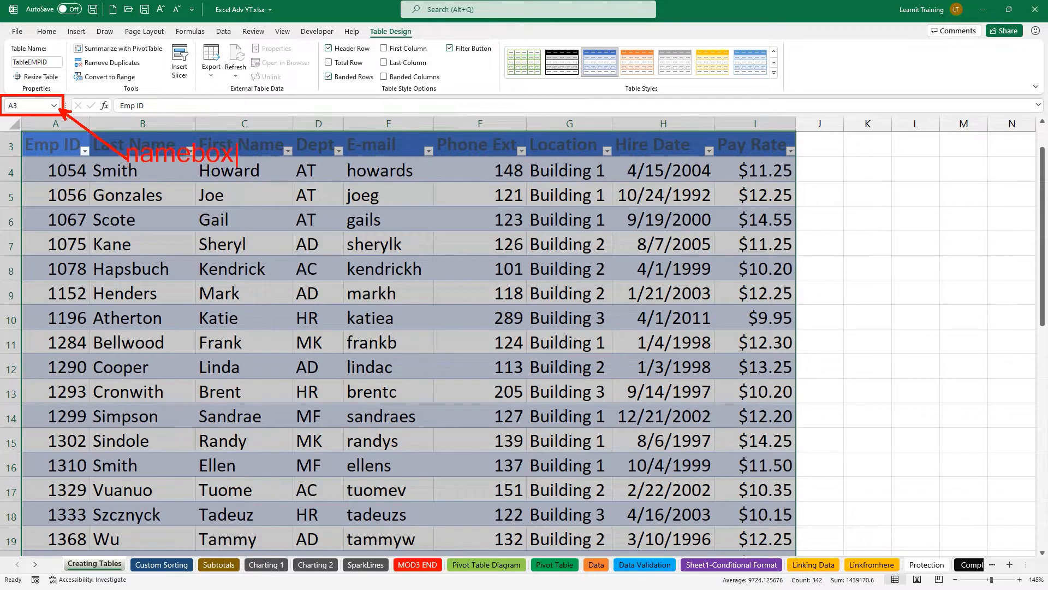
key(Escape)
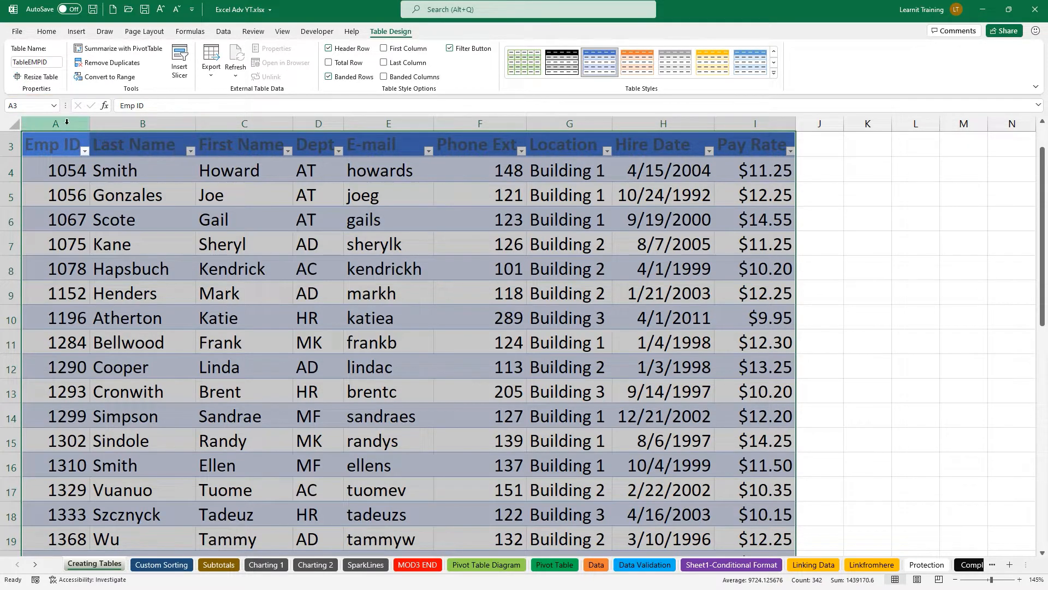
click(52, 107)
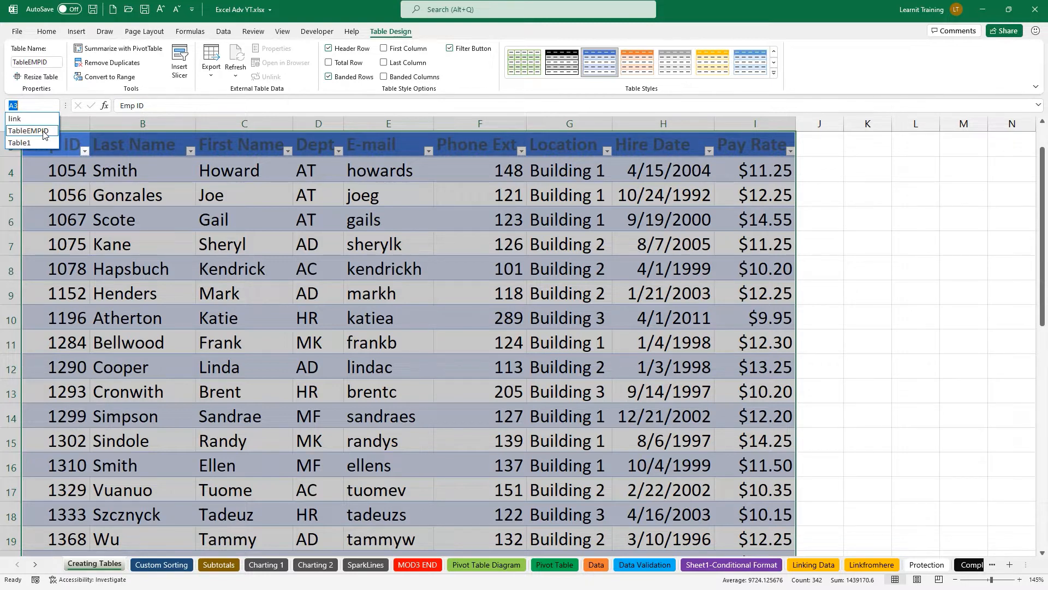
click(43, 134)
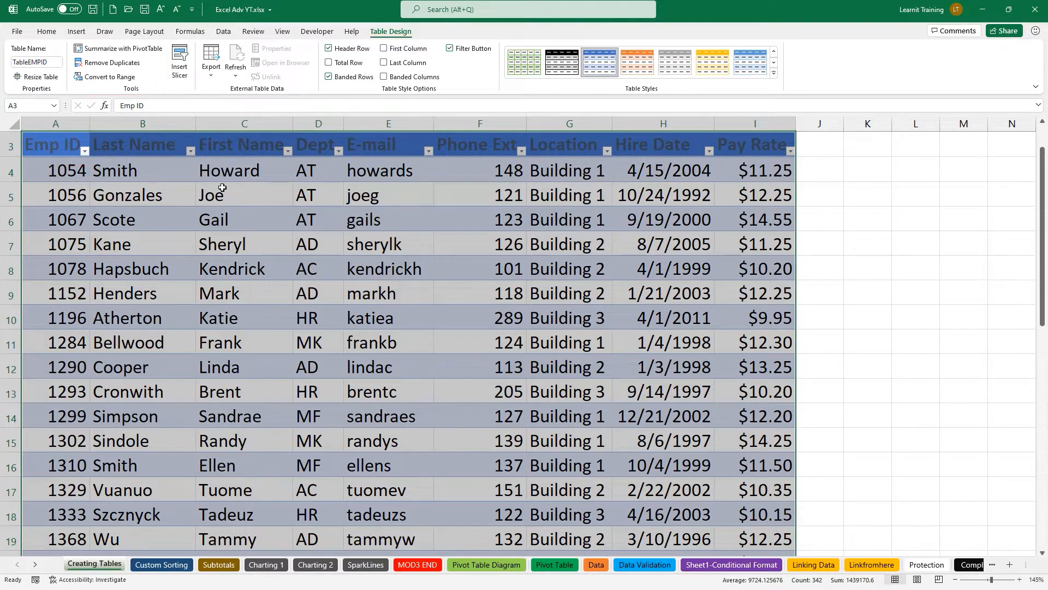
Insert a Location slicer, shrink it, and place it beside the table over columns J–L.
click(185, 76)
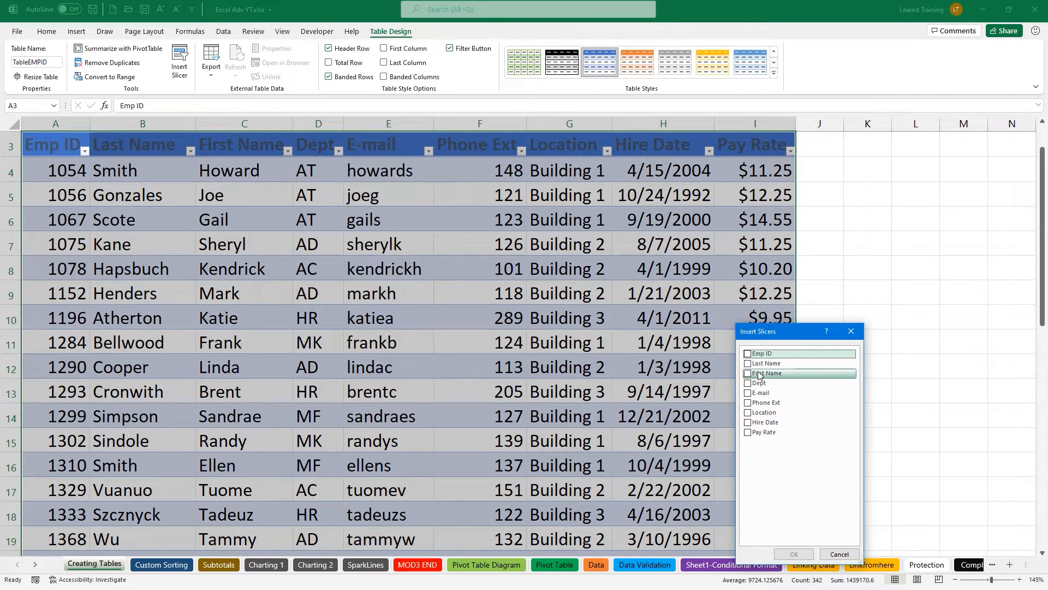
click(748, 414)
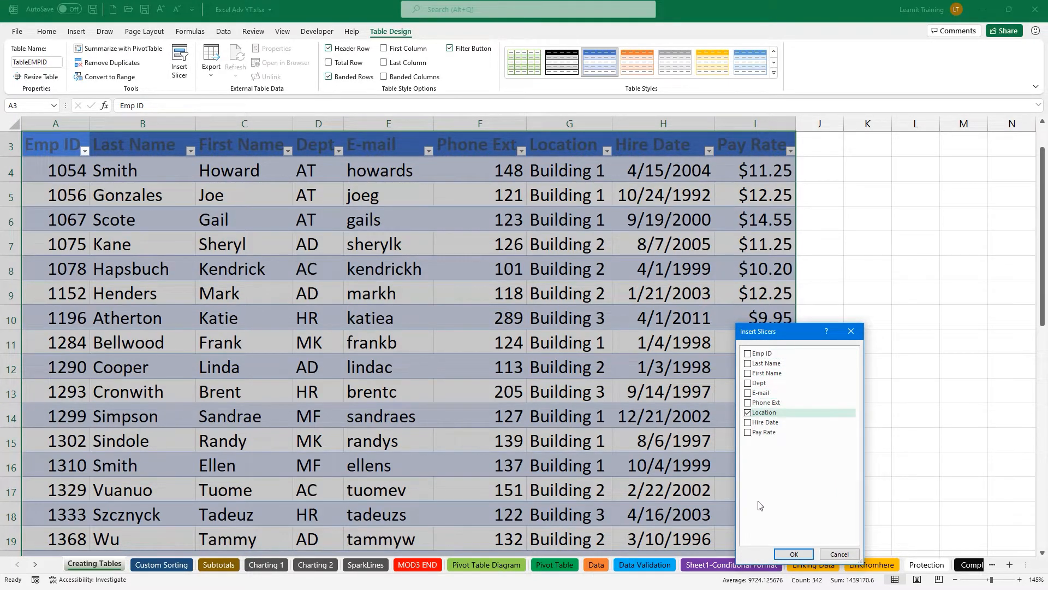
click(795, 554)
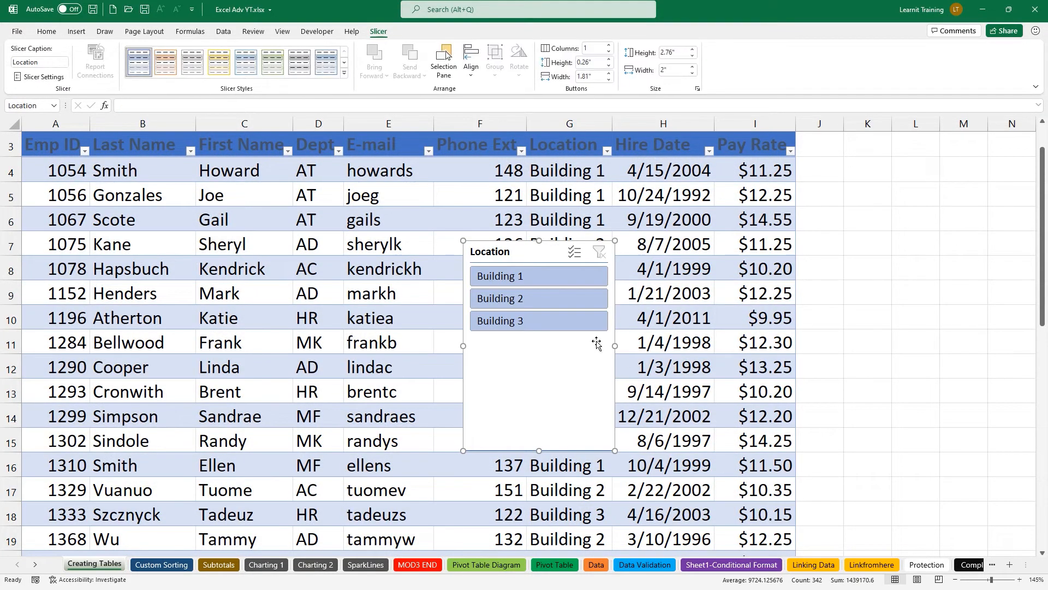
drag(540, 450, 544, 346)
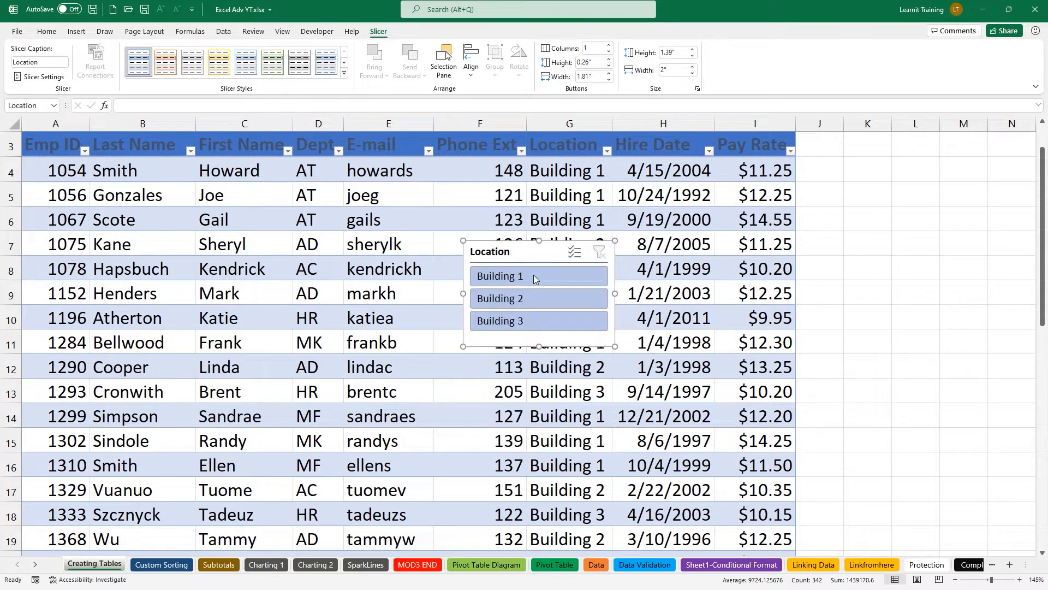
drag(615, 294, 588, 289)
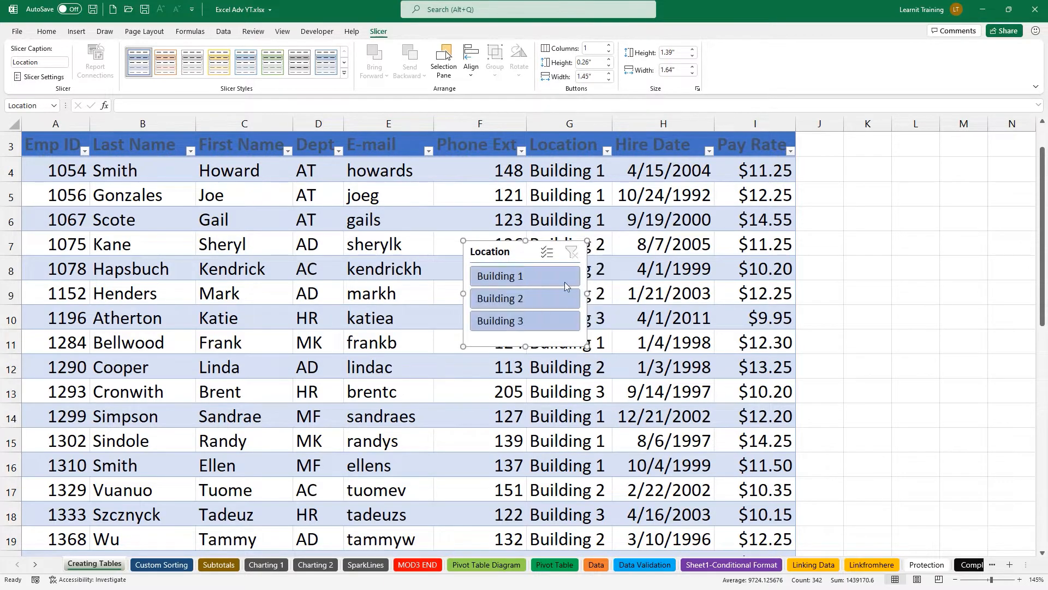
drag(542, 240, 866, 143)
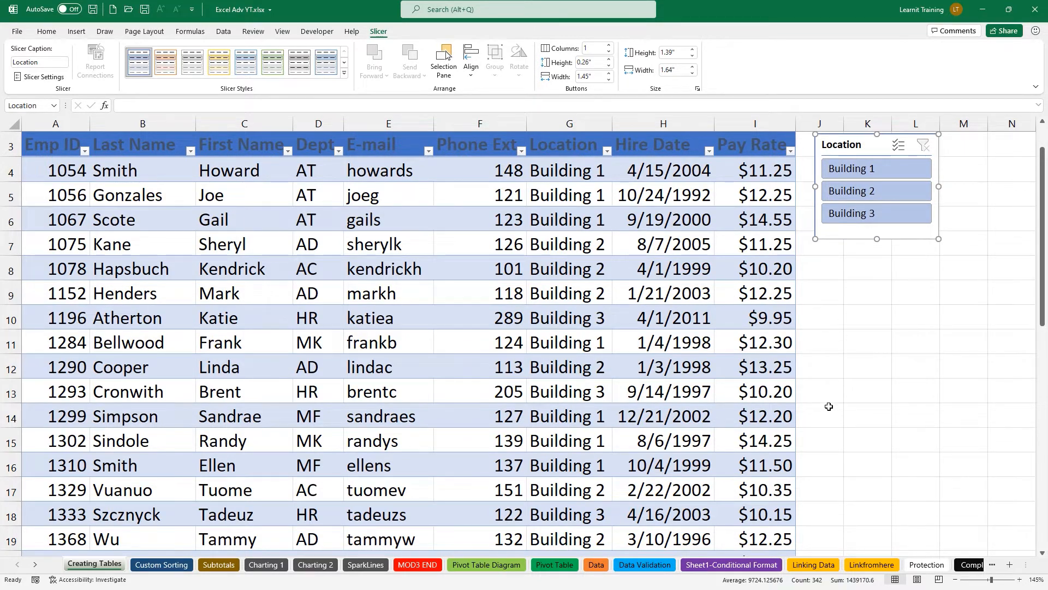
Filter to Building 1, enable Multi-Select to add Building 2, then clear the slicer filter.
click(719, 227)
click(839, 170)
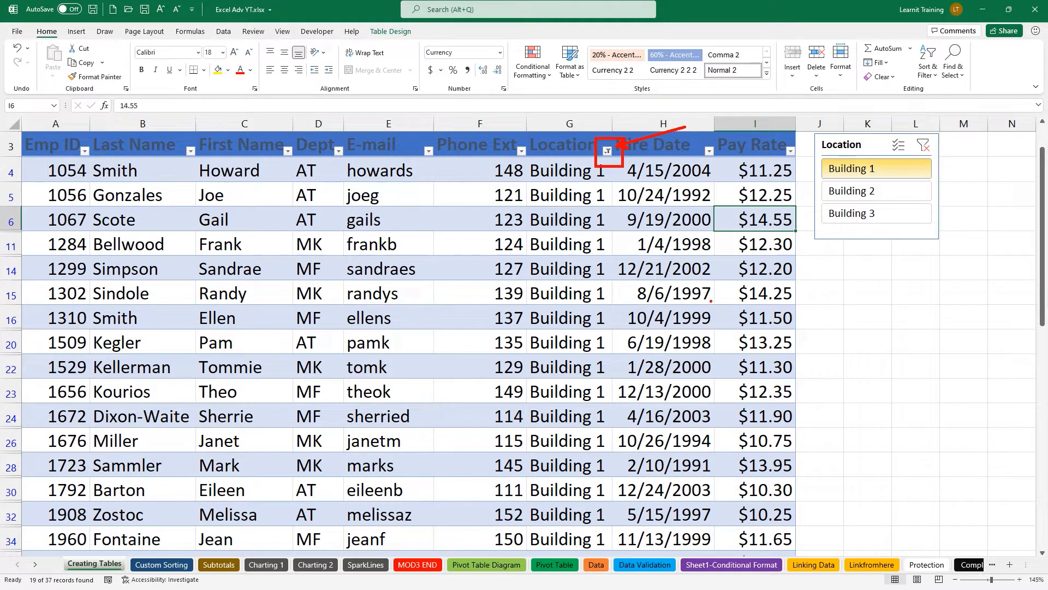
click(928, 147)
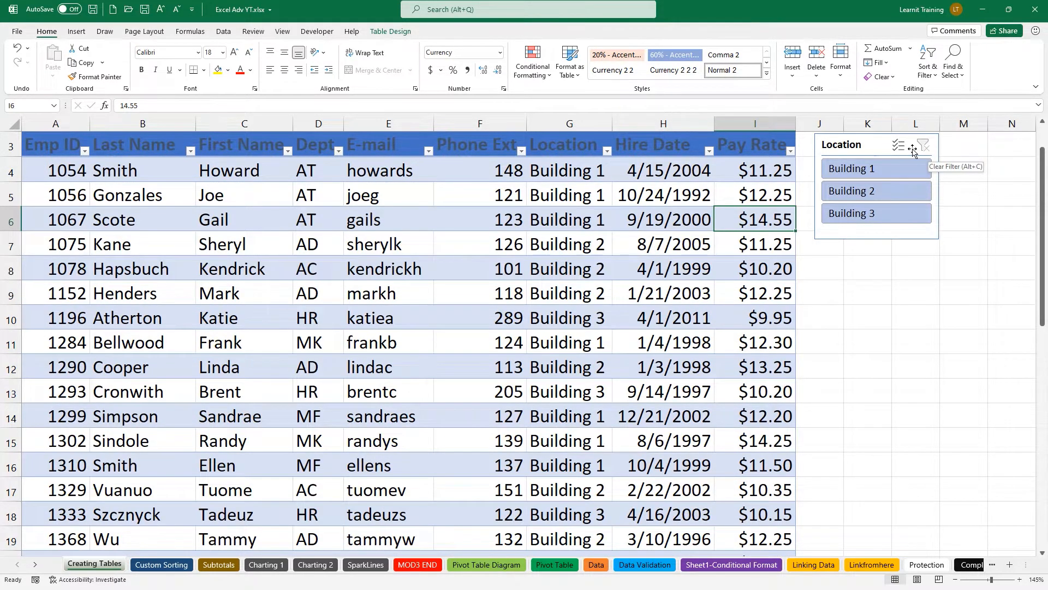
click(887, 173)
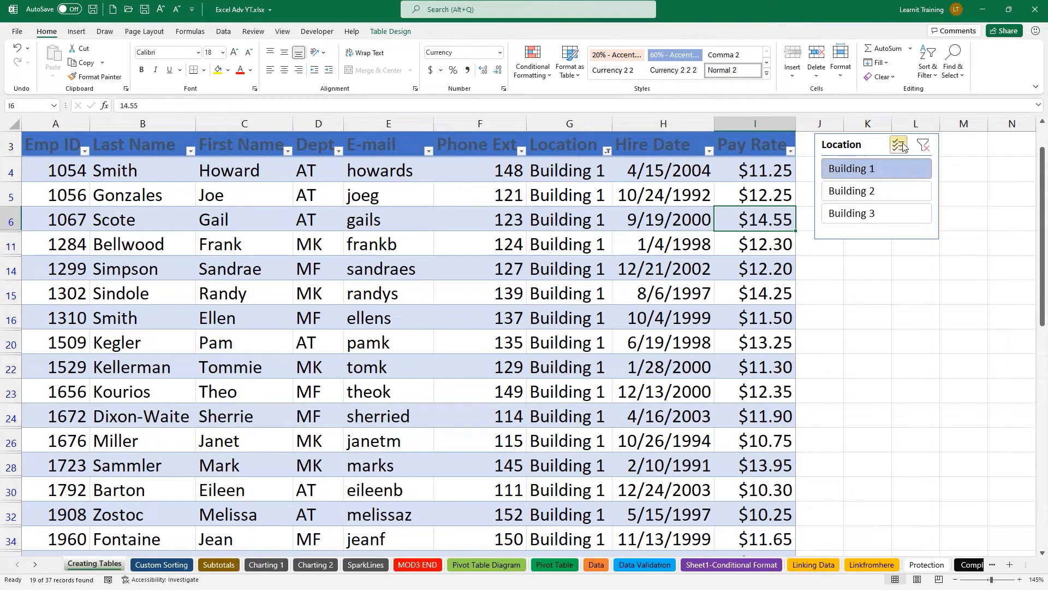
click(901, 146)
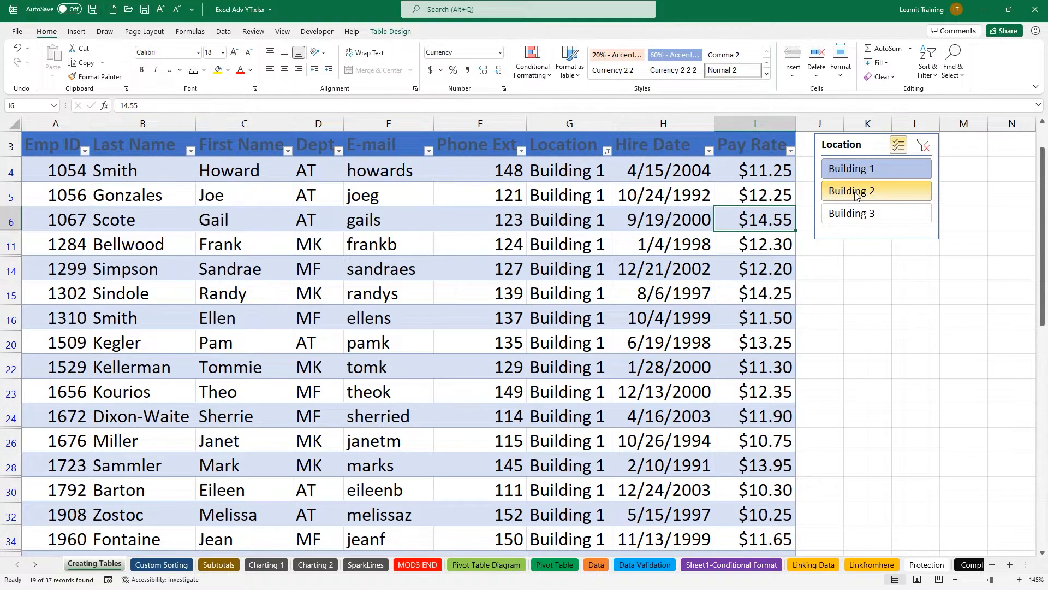
click(856, 194)
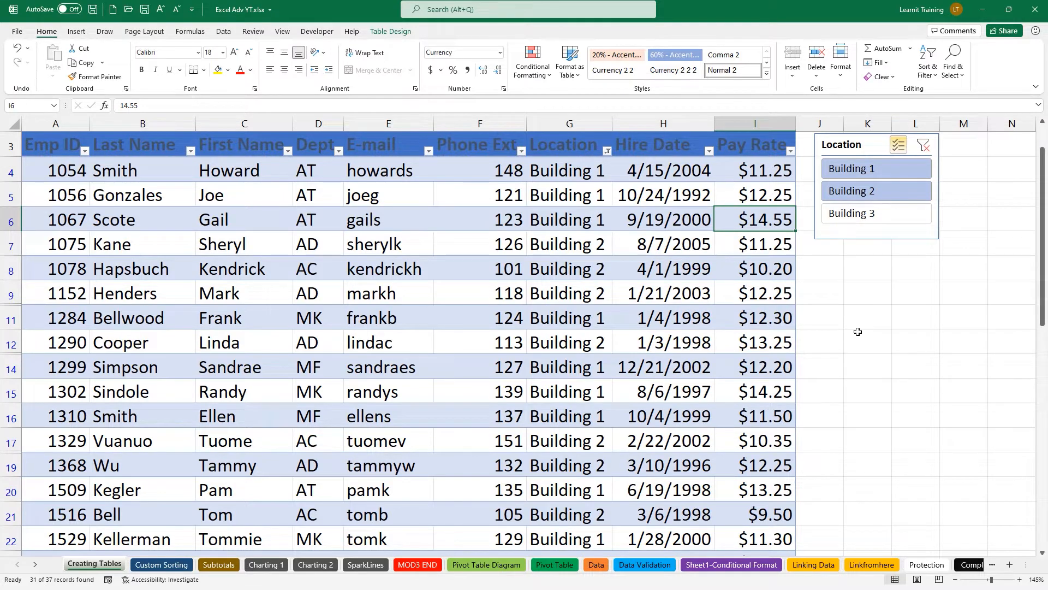
click(923, 145)
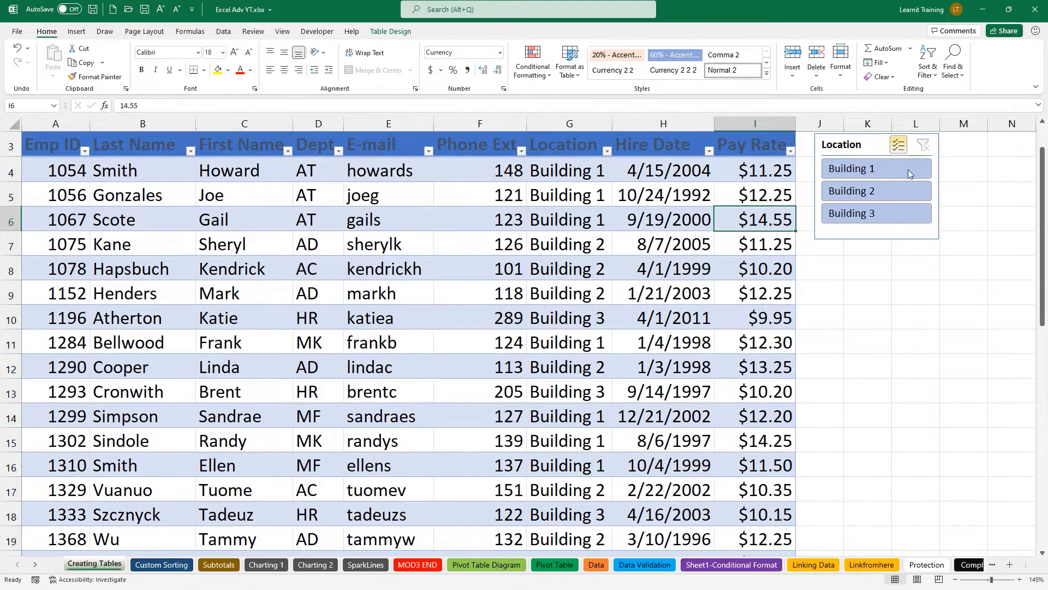
Turn on the Total Row for TableEMPID in Table Design.
click(636, 246)
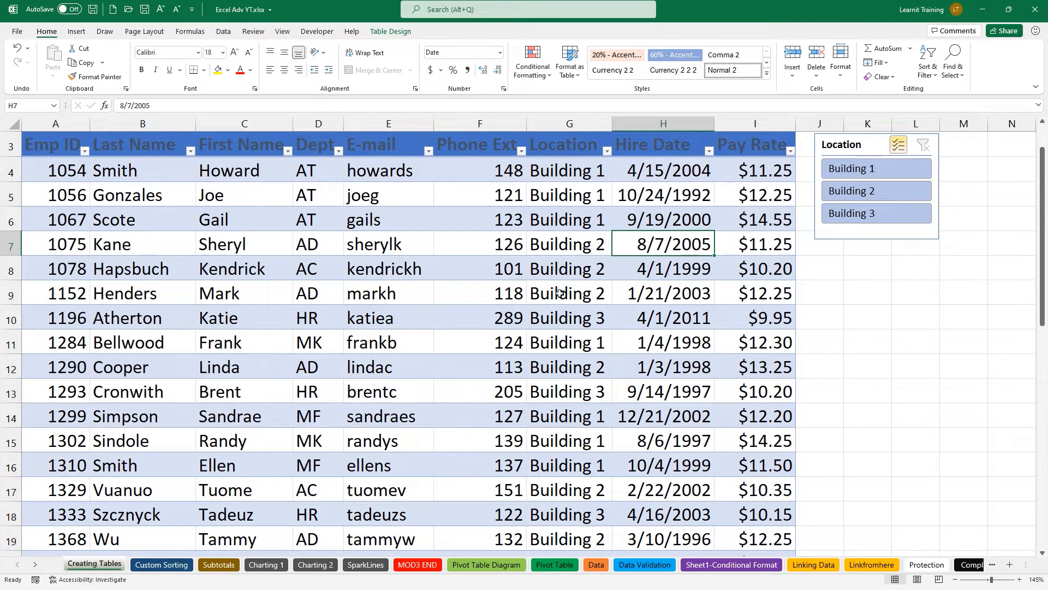
click(388, 32)
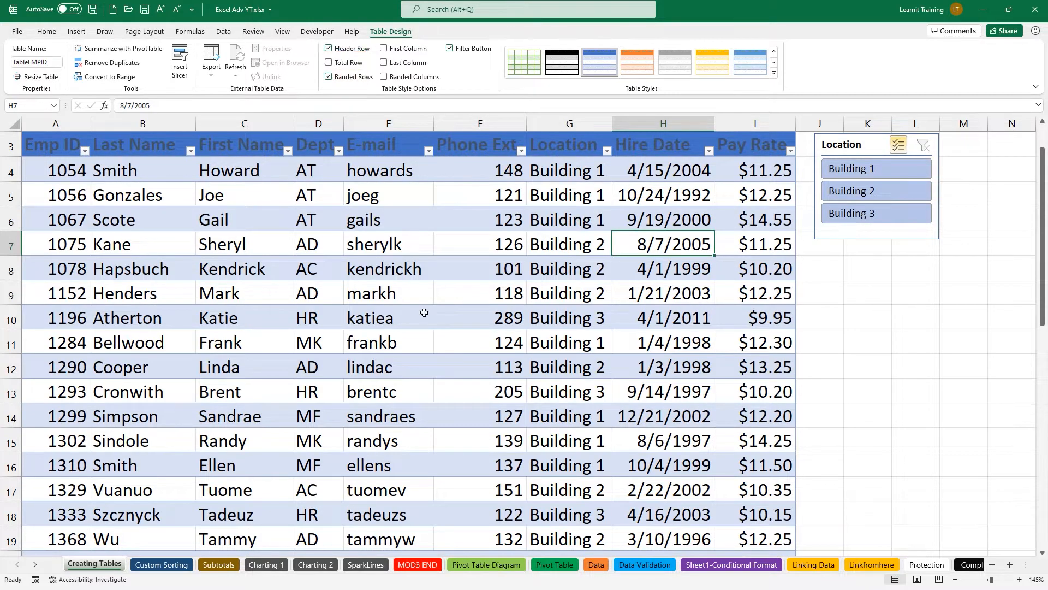
click(329, 63)
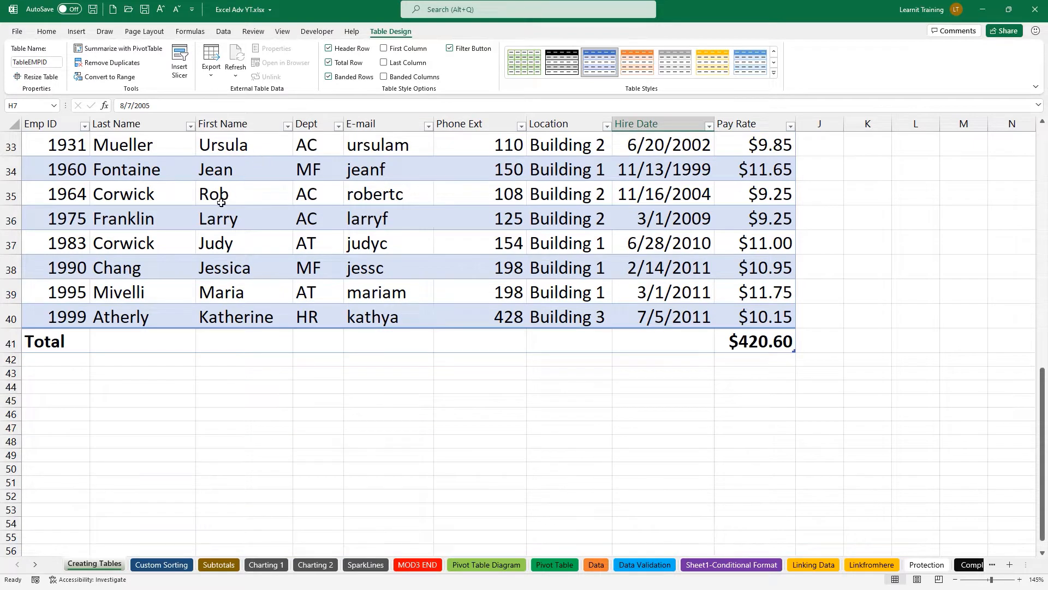
Set B41's total to Count and I41's to Average, then deselect Building 1 in the slicer.
click(105, 335)
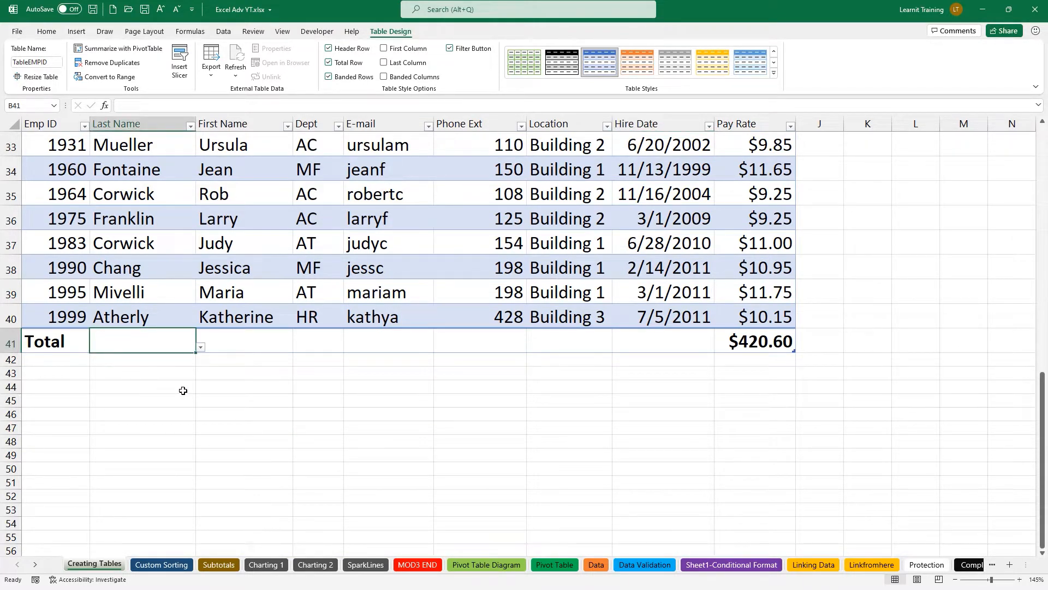
click(203, 348)
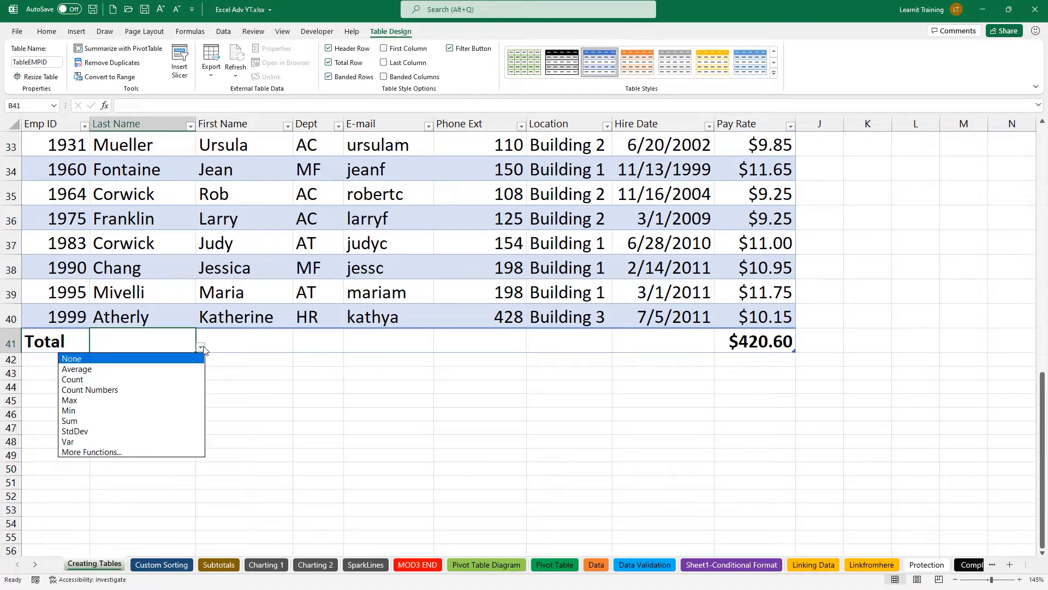
click(157, 379)
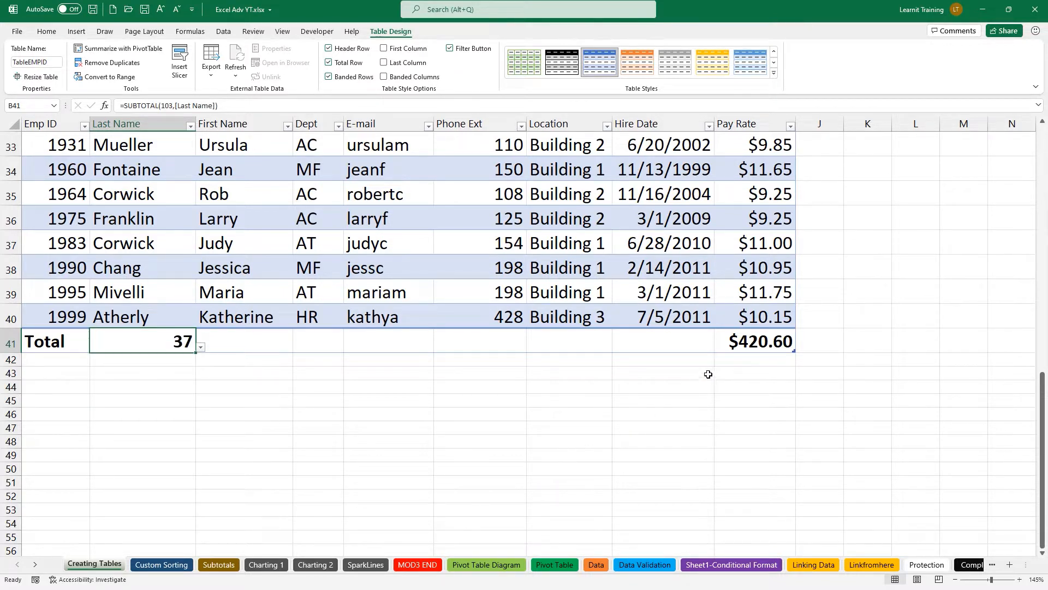
click(738, 344)
click(800, 348)
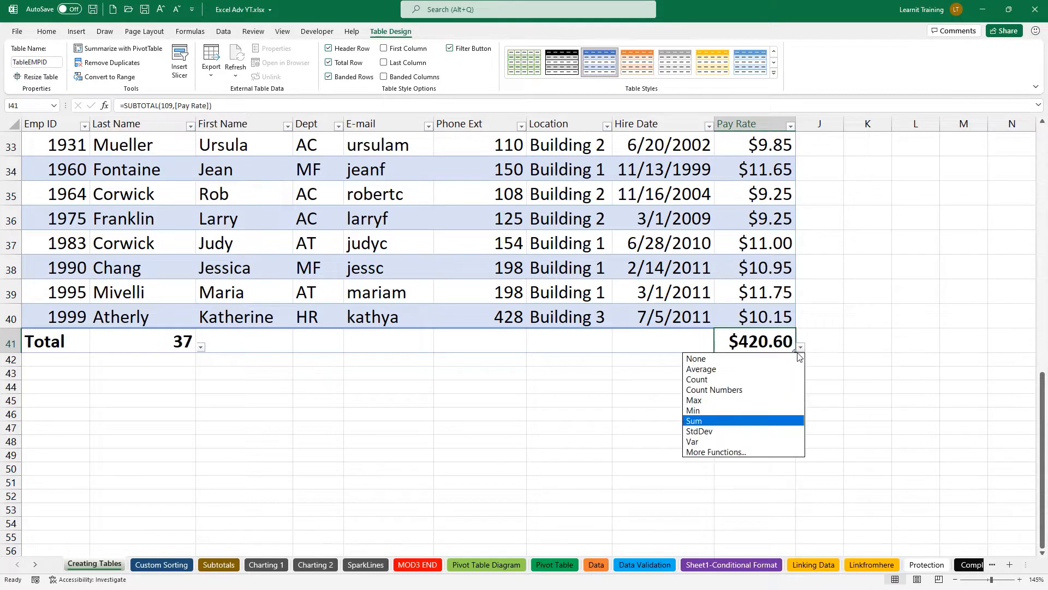
click(732, 369)
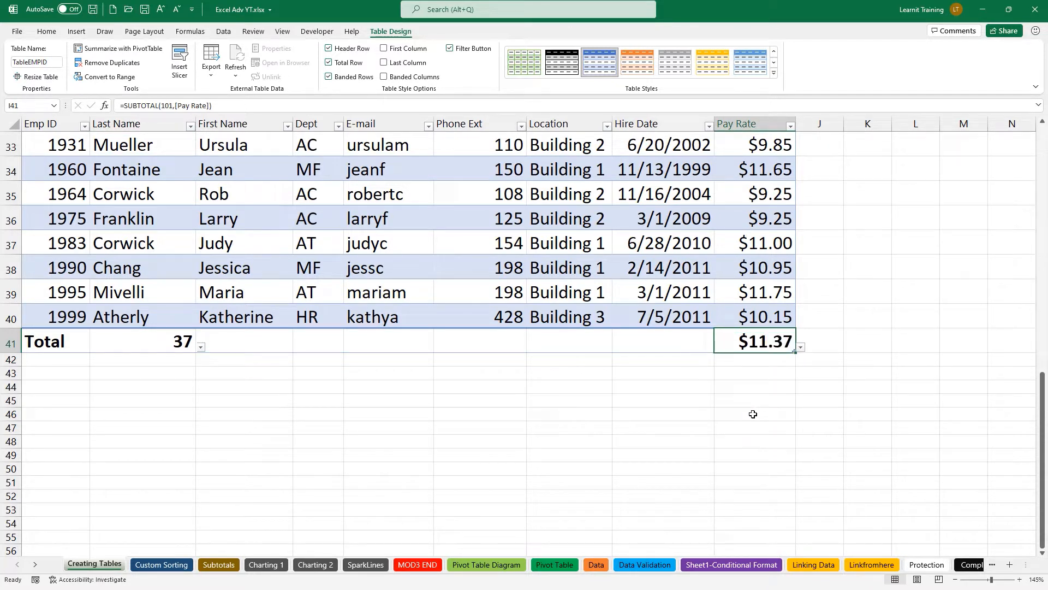
drag(1043, 447, 1042, 201)
click(891, 218)
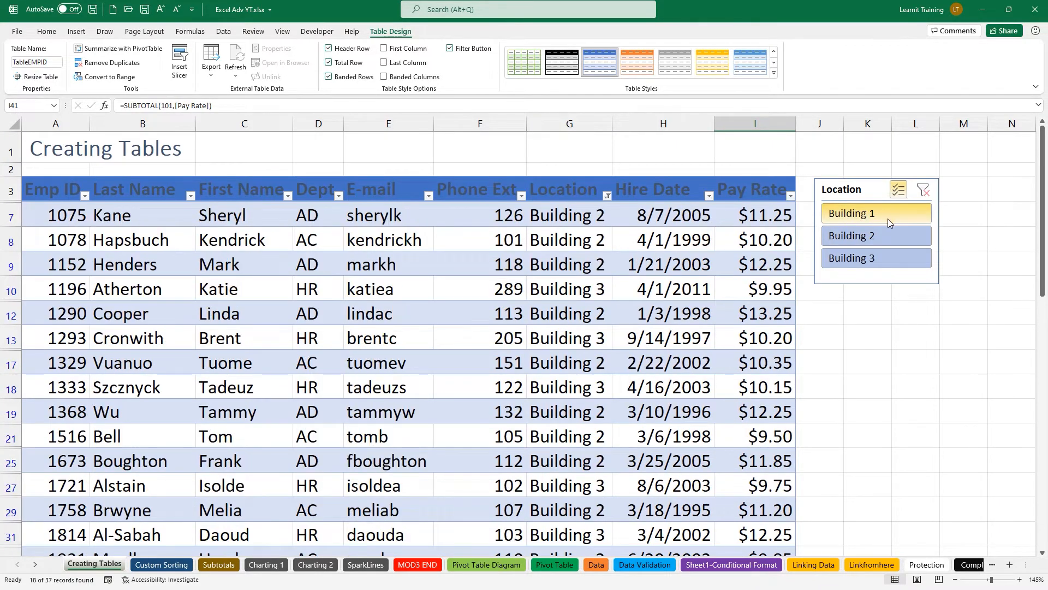
Clear the slicer, turn off Multi-Select, check Building 1 and Building 2 totals, then clear again.
click(923, 189)
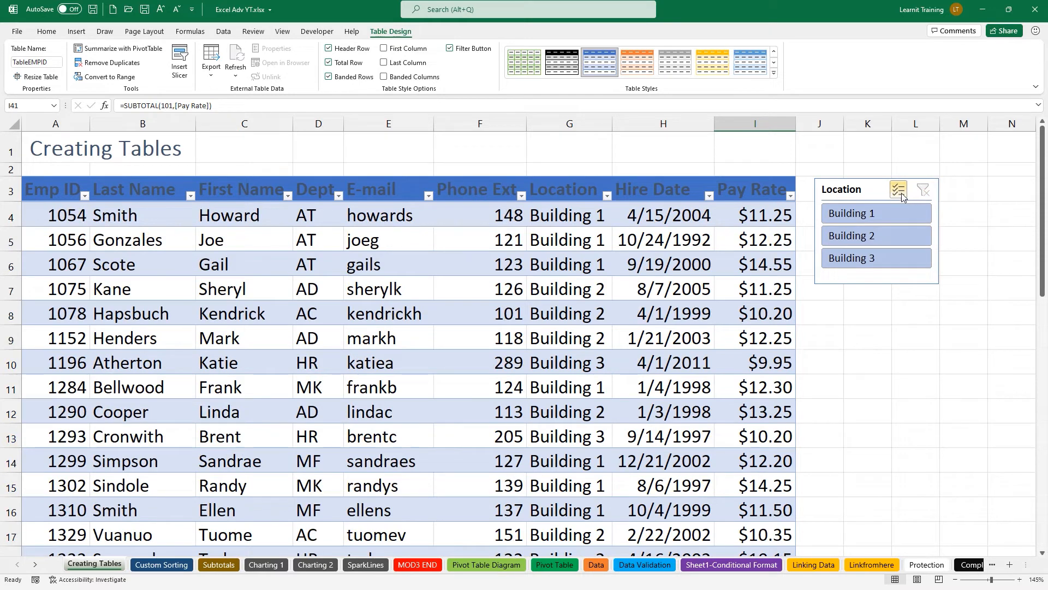
click(898, 190)
click(891, 213)
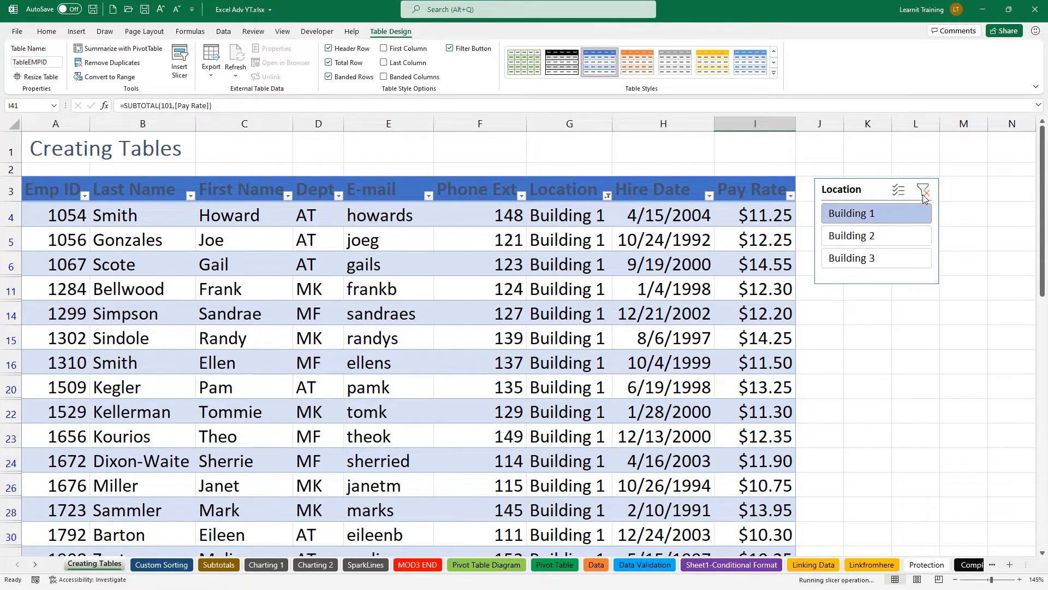
click(923, 190)
click(885, 234)
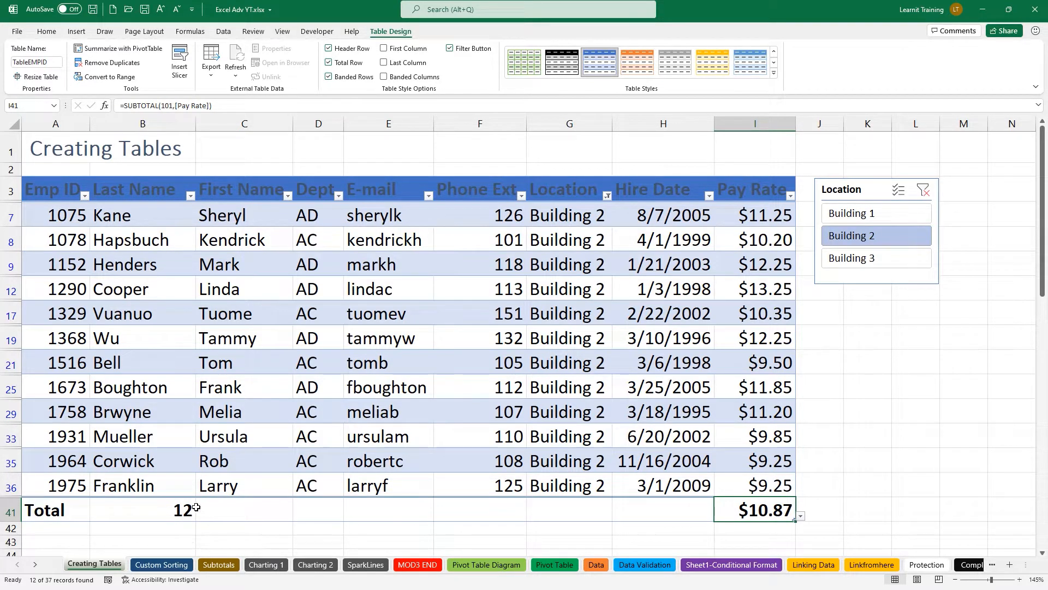
click(924, 189)
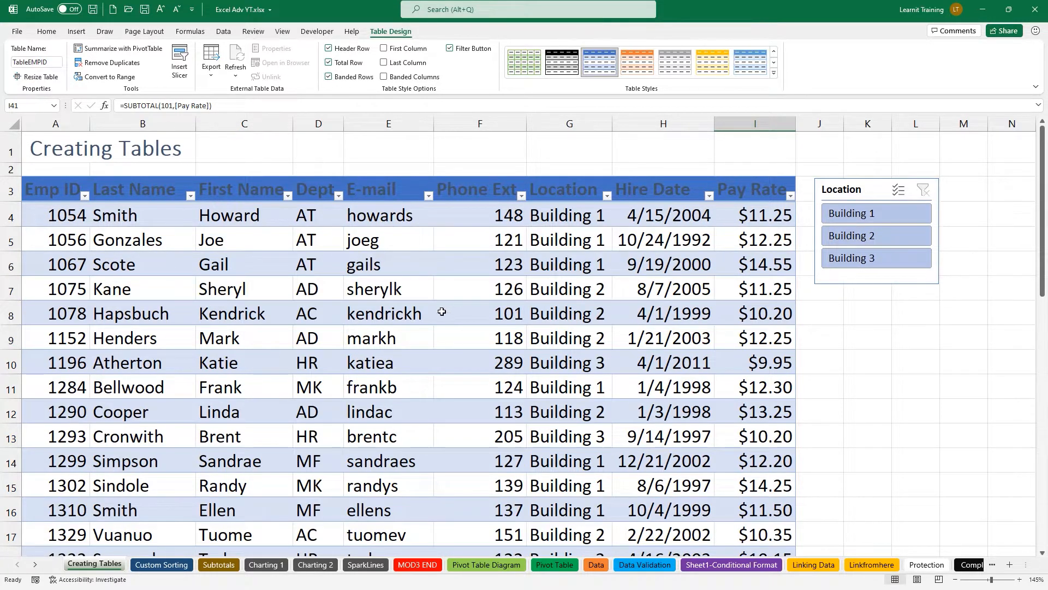
click(425, 318)
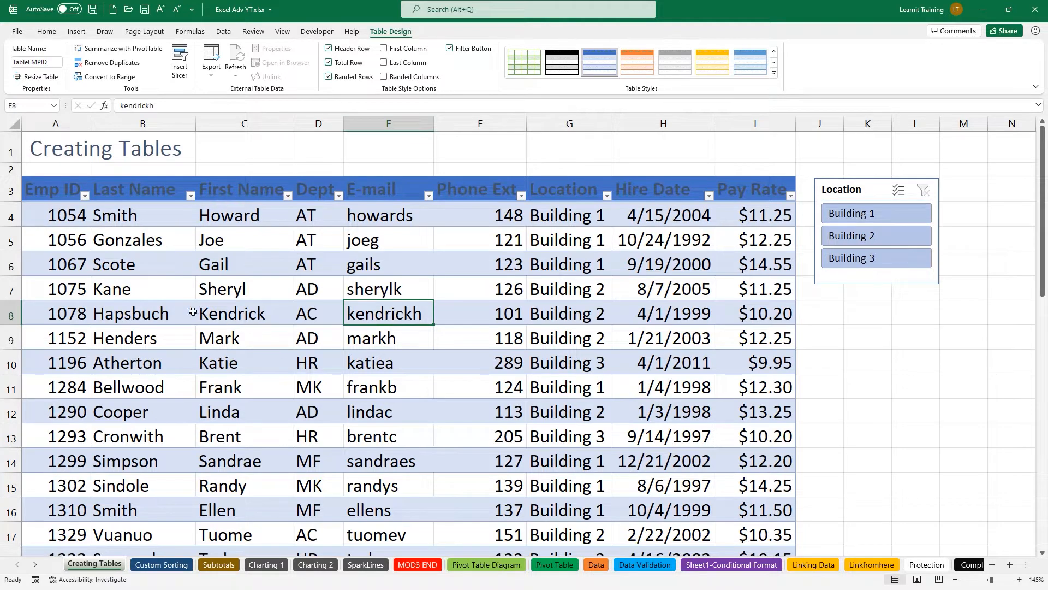
Insert a blank row 4 and paste a copy of employee 1054's record into it.
click(13, 217)
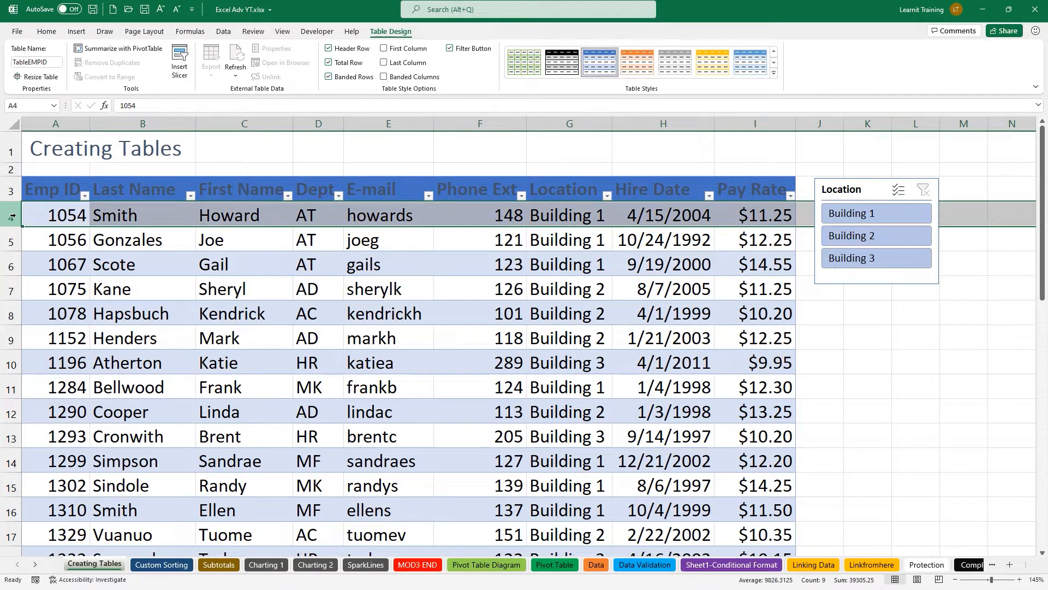
right_click(12, 217)
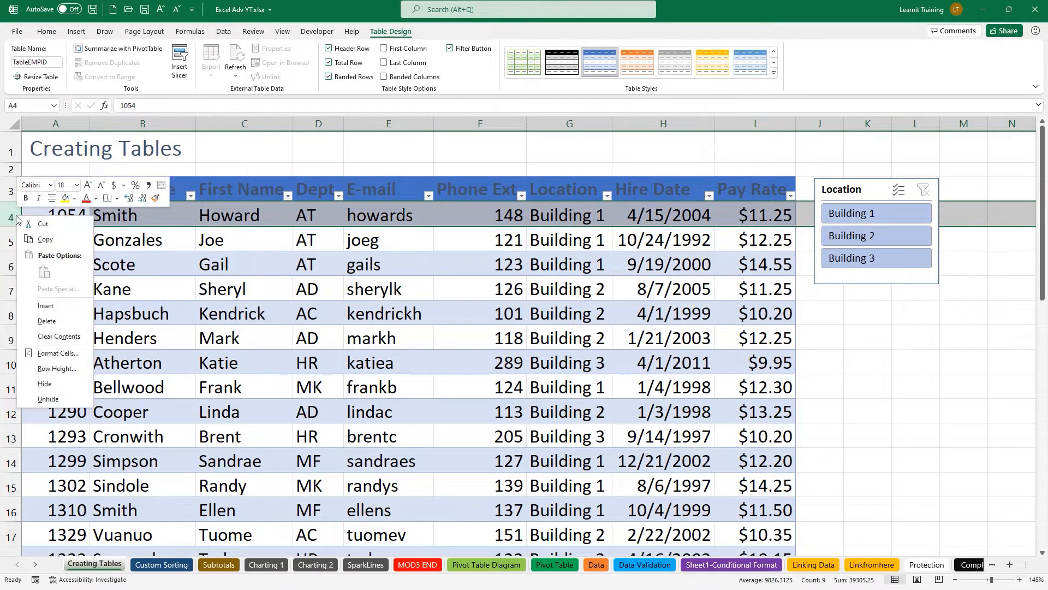
click(66, 309)
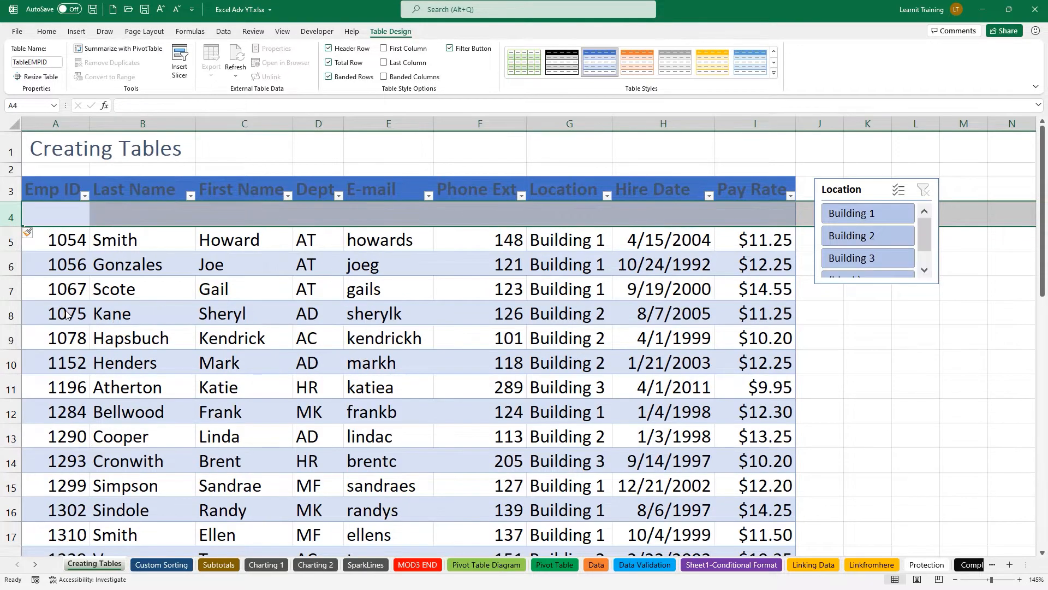
click(11, 241)
key(ctrl+c)
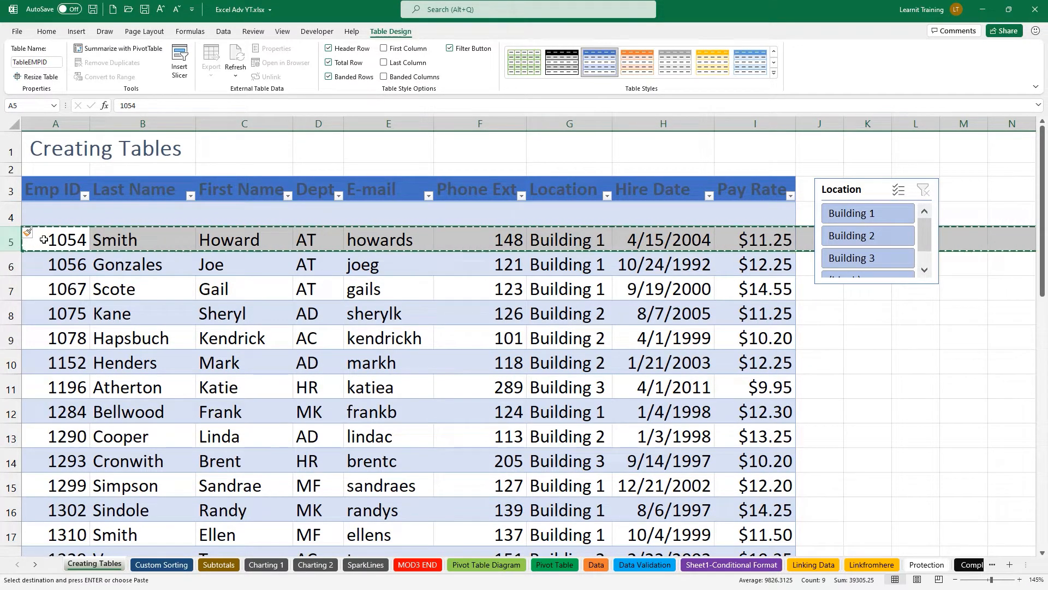
click(37, 214)
key(ctrl+v)
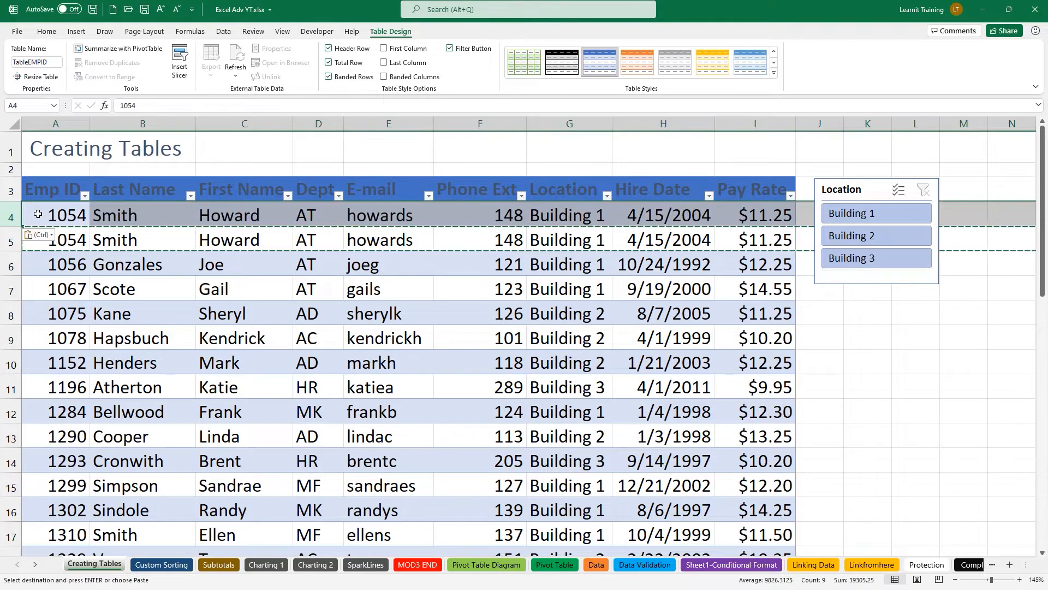
click(273, 292)
key(Escape)
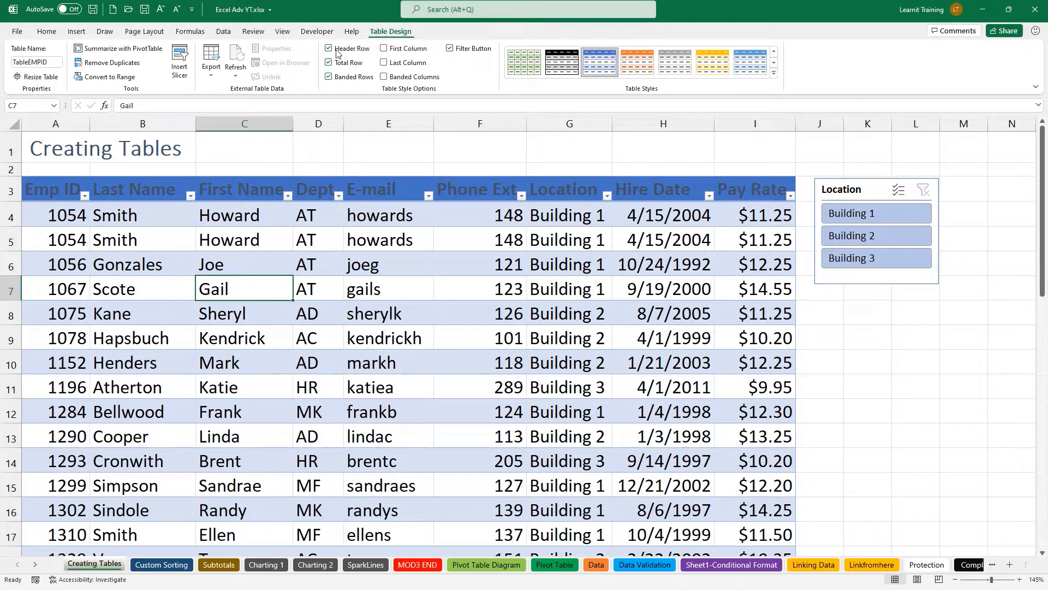
Run Remove Duplicates on all columns to delete the duplicate 1054 row and dismiss the summary.
click(105, 64)
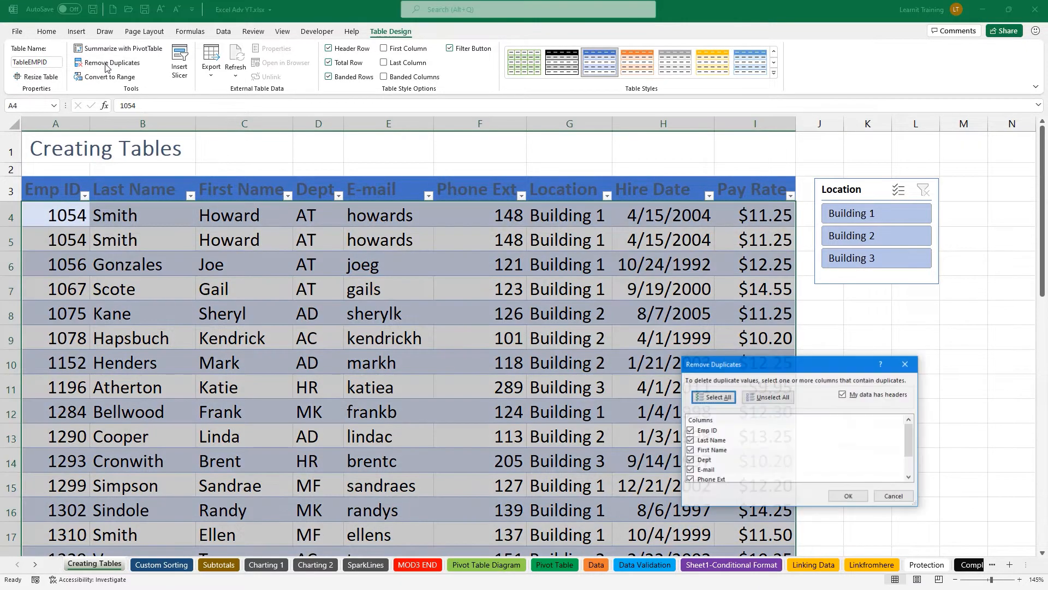
drag(733, 362, 601, 169)
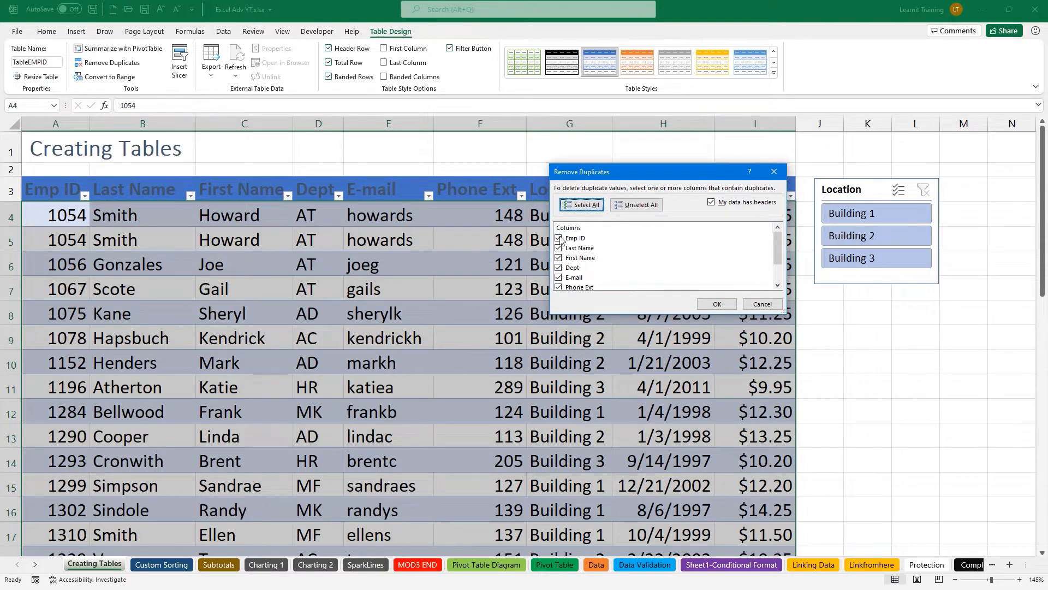
click(719, 305)
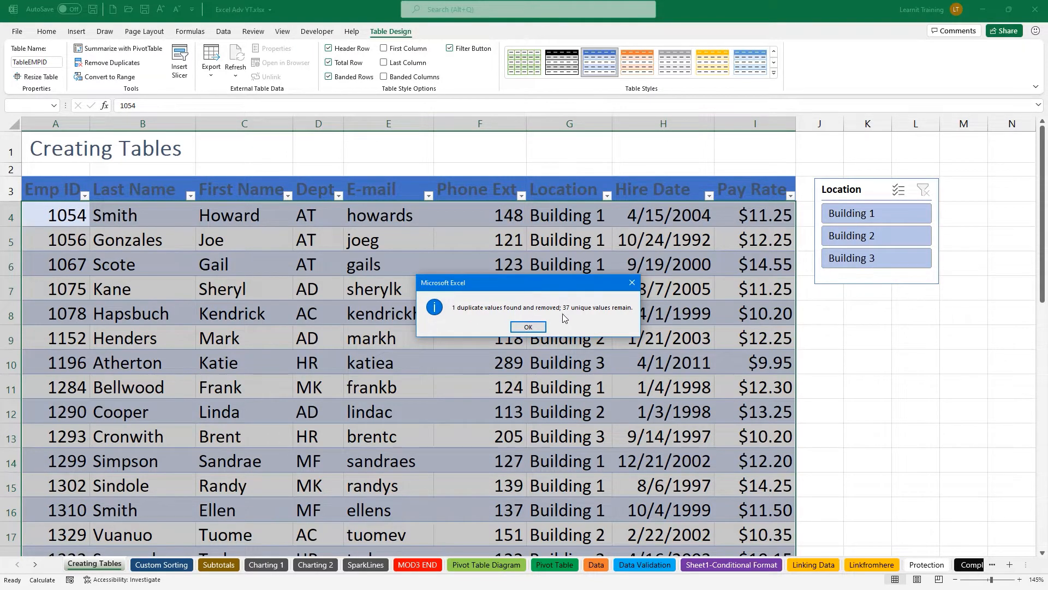
click(525, 324)
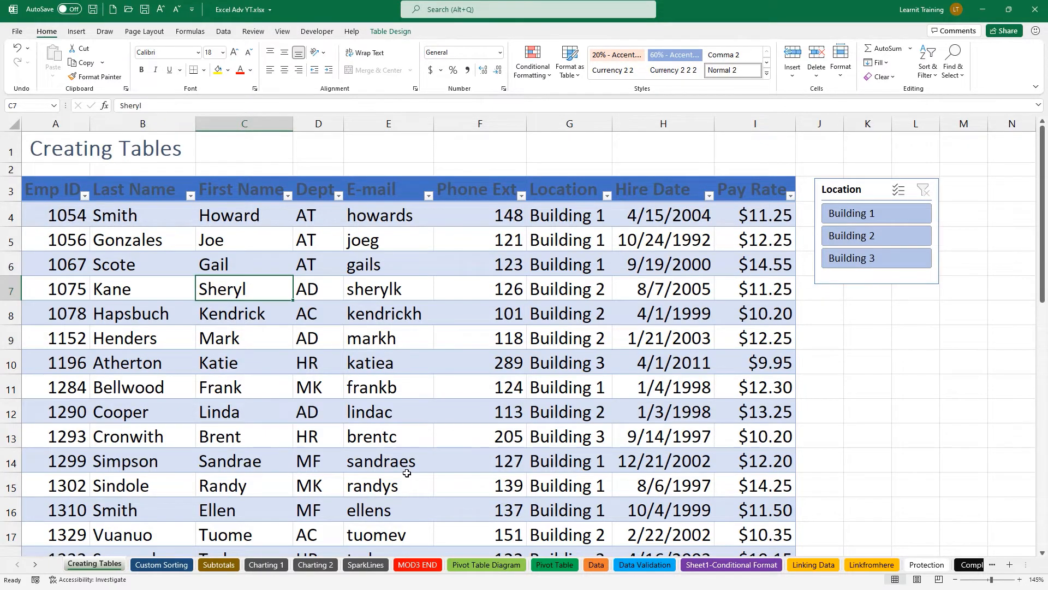
Switch to the Custom Sorting worksheet with Ctrl+Page Down.
key(ctrl+Page_Down)
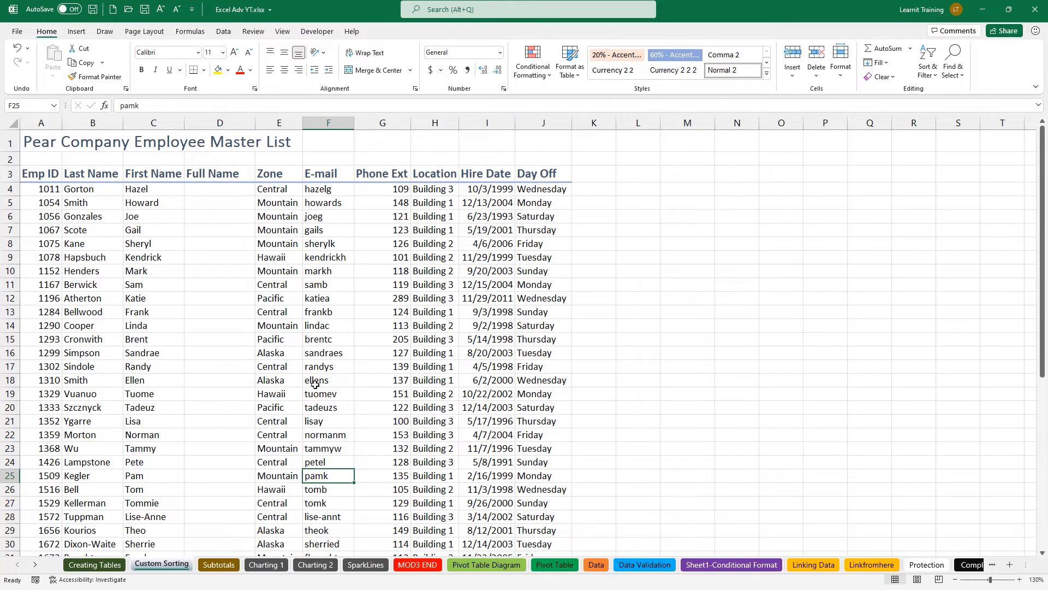
Zoom the Custom Sorting sheet from 130% to 205% so the employee columns are readable.
ctrl+scroll(163, 227, up, 1)
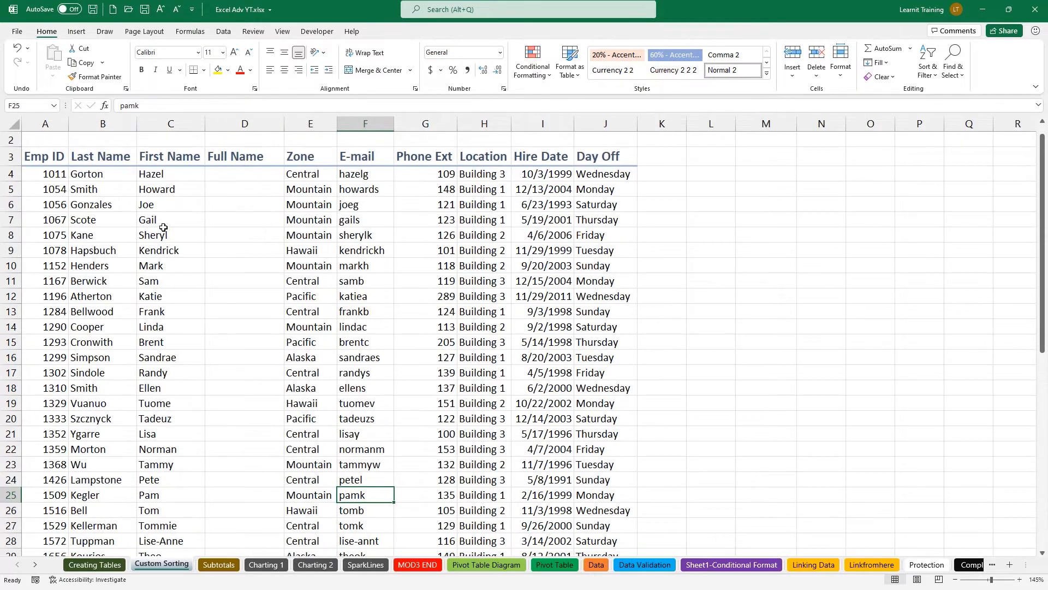
ctrl+scroll(163, 227, up, 3)
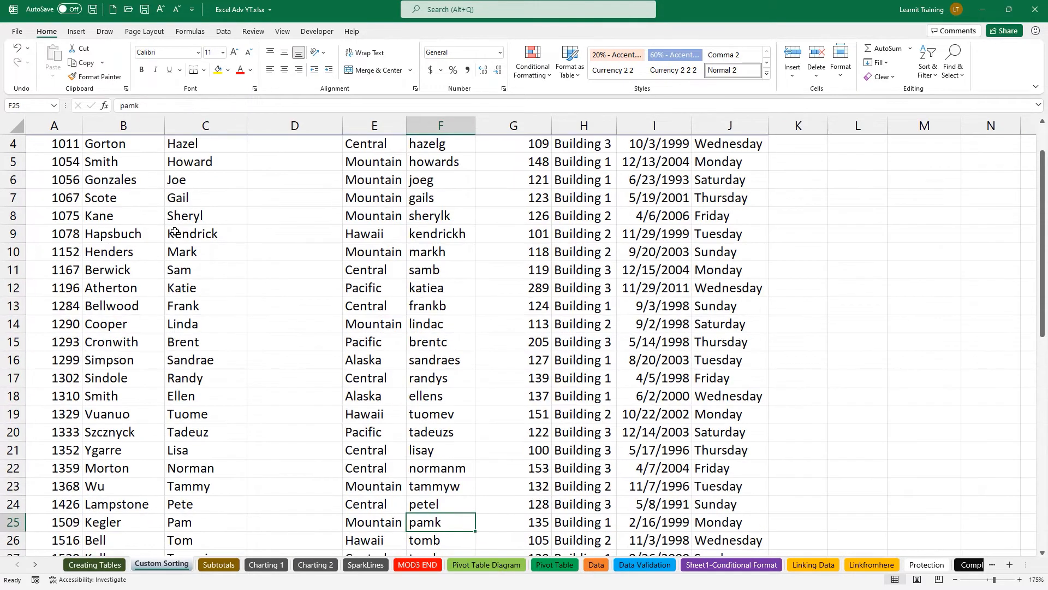
ctrl+scroll(175, 231, up, 1)
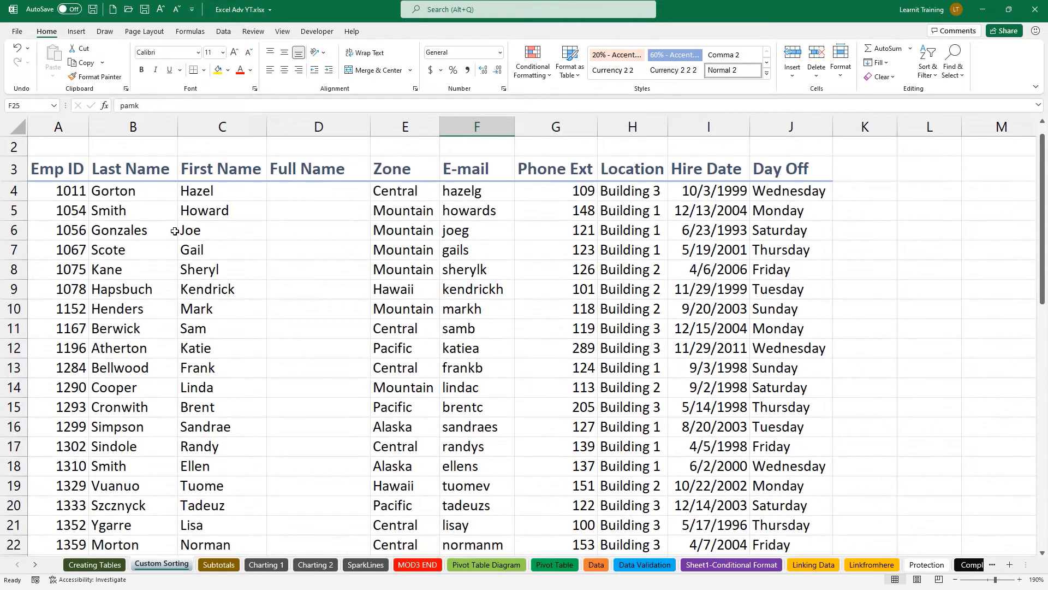
ctrl+scroll(175, 231, up, 1)
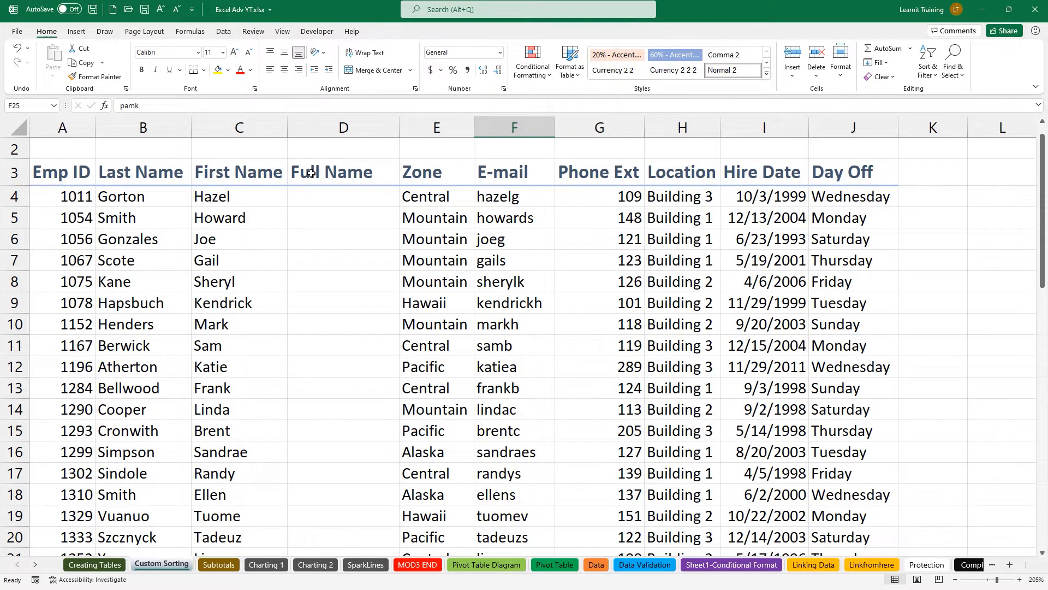
click(82, 35)
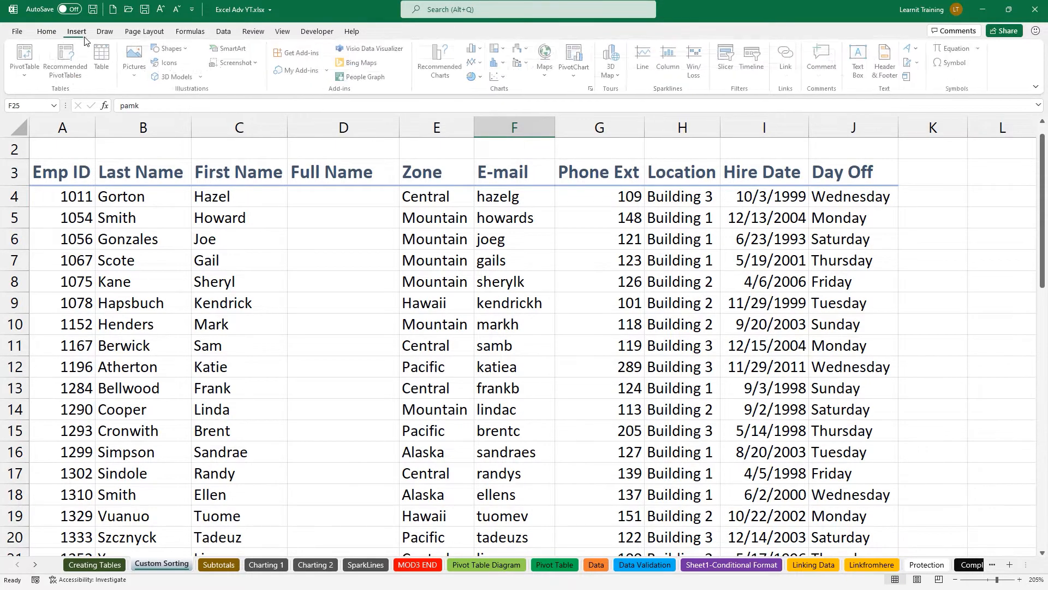
Type the first employee's first and last name into D4 as the Full Name example.
click(218, 34)
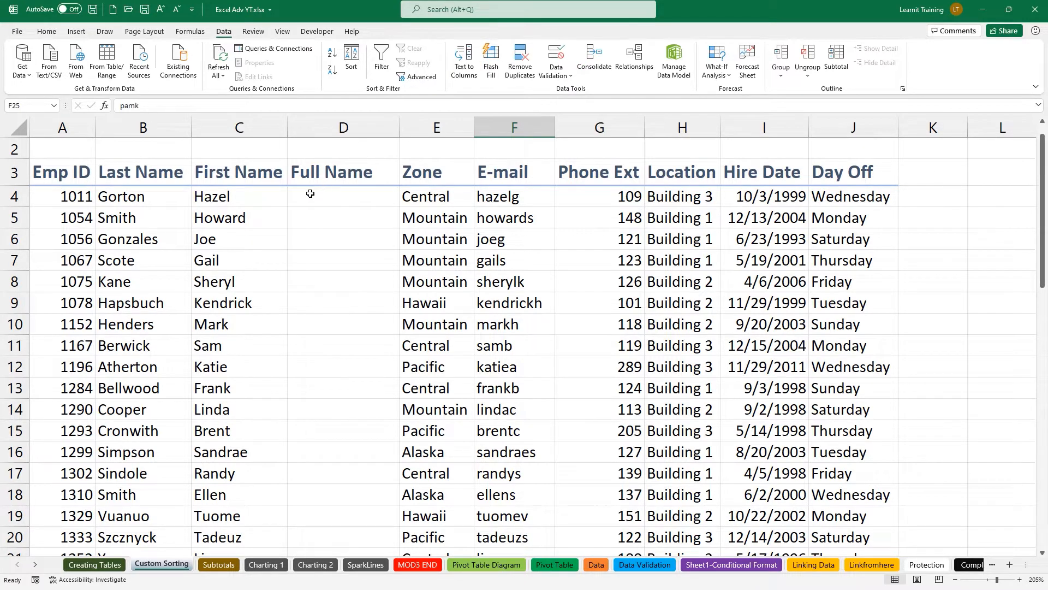
click(309, 194)
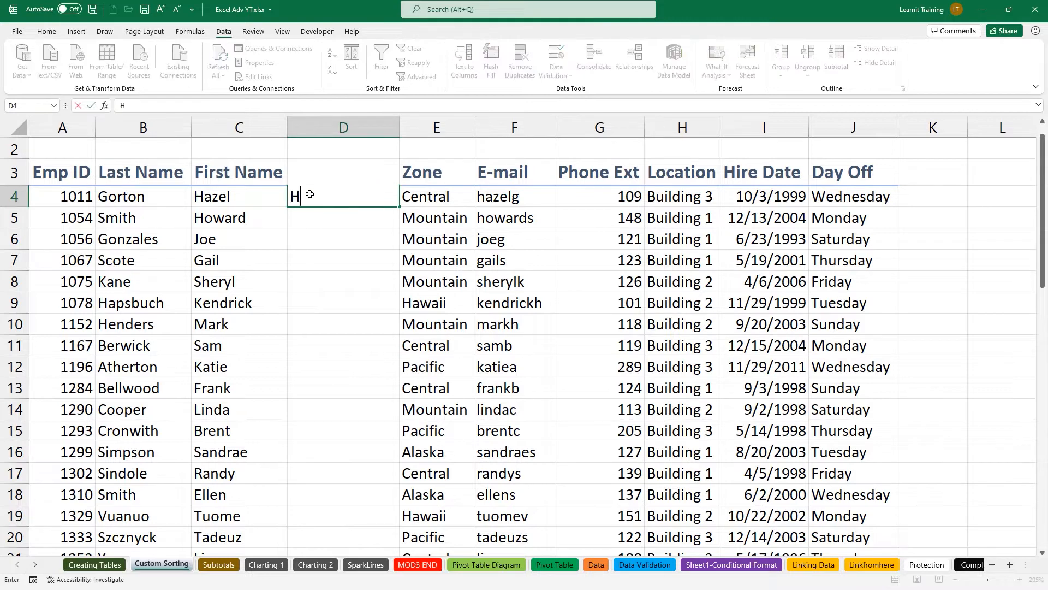
key(Return)
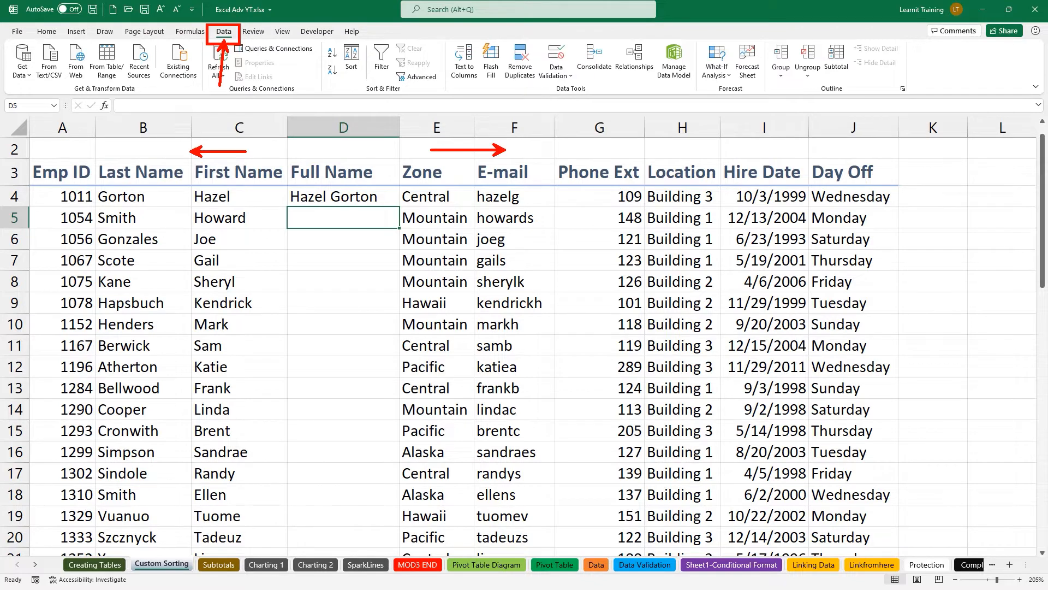
Mark up the name columns with on-screen annotations labelled 'Flash fill'.
drag(194, 208, 235, 208)
drag(101, 203, 144, 204)
drag(285, 192, 268, 178)
drag(285, 206, 400, 228)
drag(400, 184, 386, 190)
drag(251, 216, 262, 221)
drag(131, 220, 148, 228)
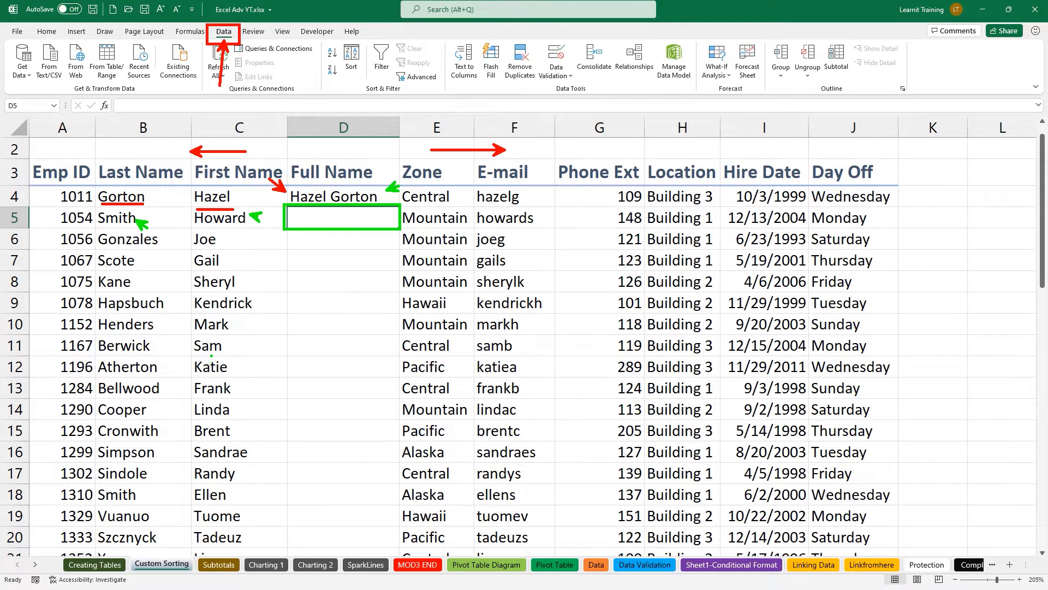
key(t)
scroll(553, 223, up, 6)
text(Flash fill)
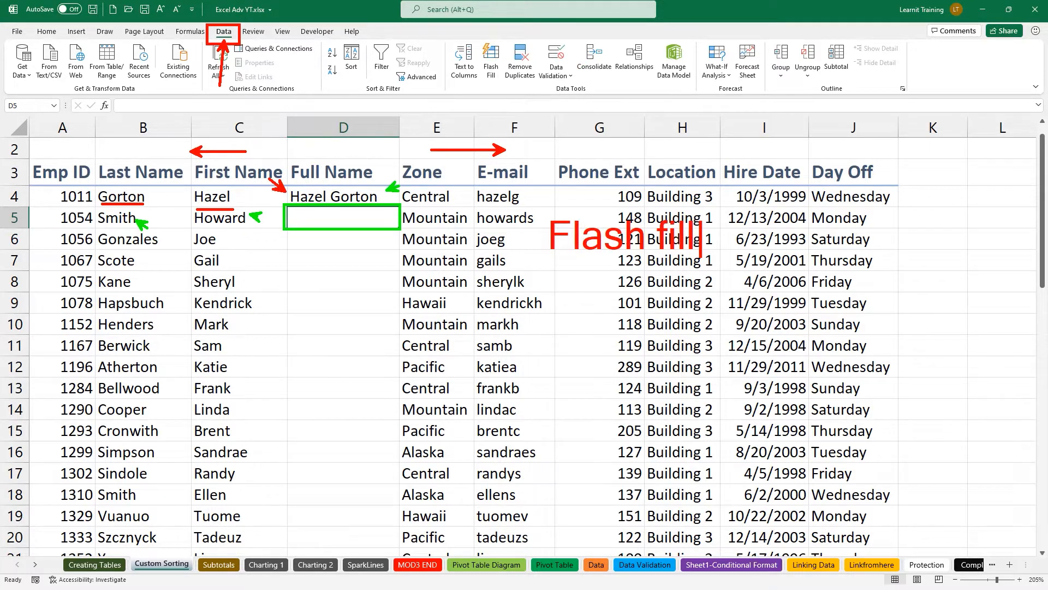
Note the 'CTRL +E' shortcut, then Flash Fill the remaining 48 full names from D5.
mouse_move(691, 212)
mouse_down()
mouse_move(243, 29)
mouse_move(375, 58)
mouse_move(444, 41)
mouse_move(444, 28)
mouse_move(464, 48)
mouse_move(649, 94)
mouse_move(699, 94)
mouse_up()
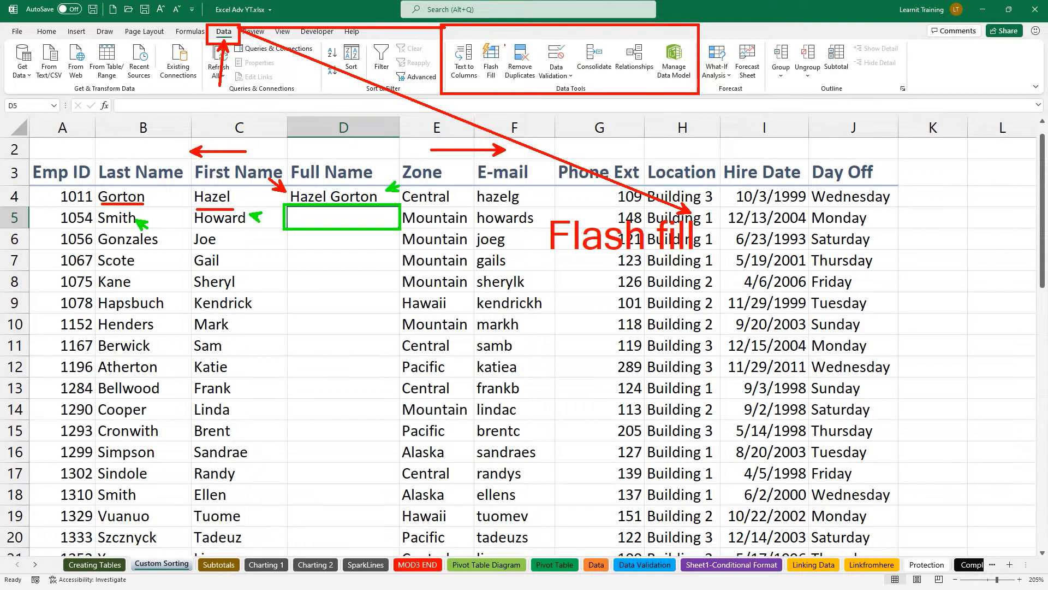
drag(467, 33, 510, 90)
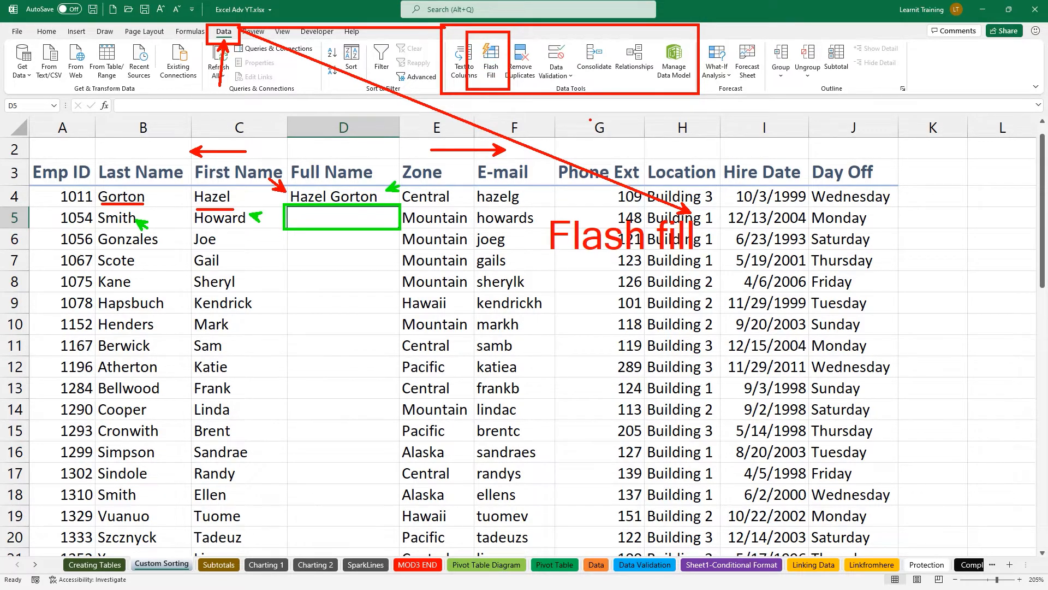
key(t)
text(CTRL +E)
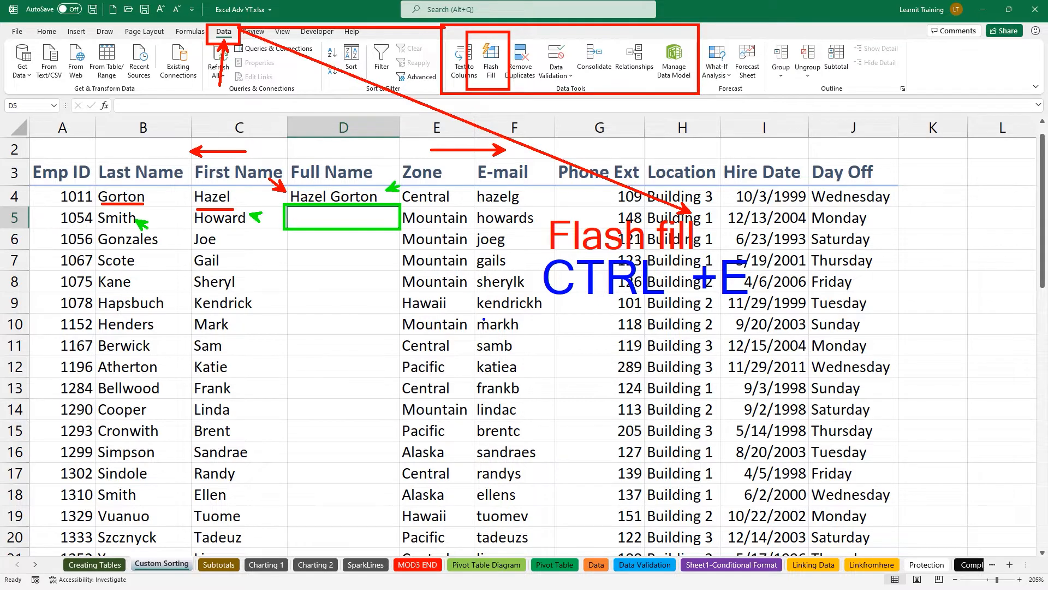
key(Escape)
key(ctrl+e)
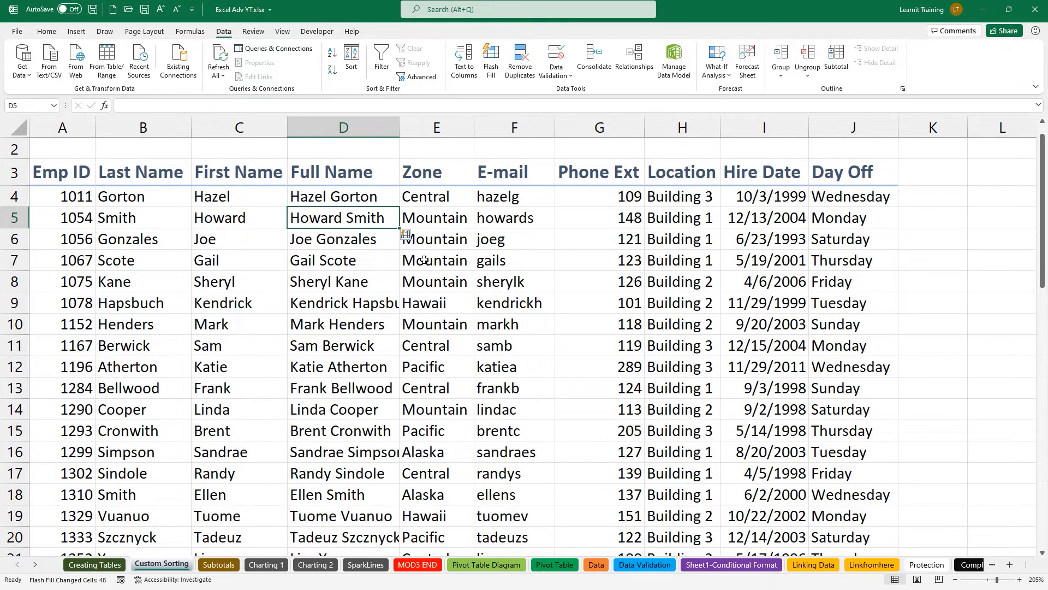
scroll(424, 261, up, 1)
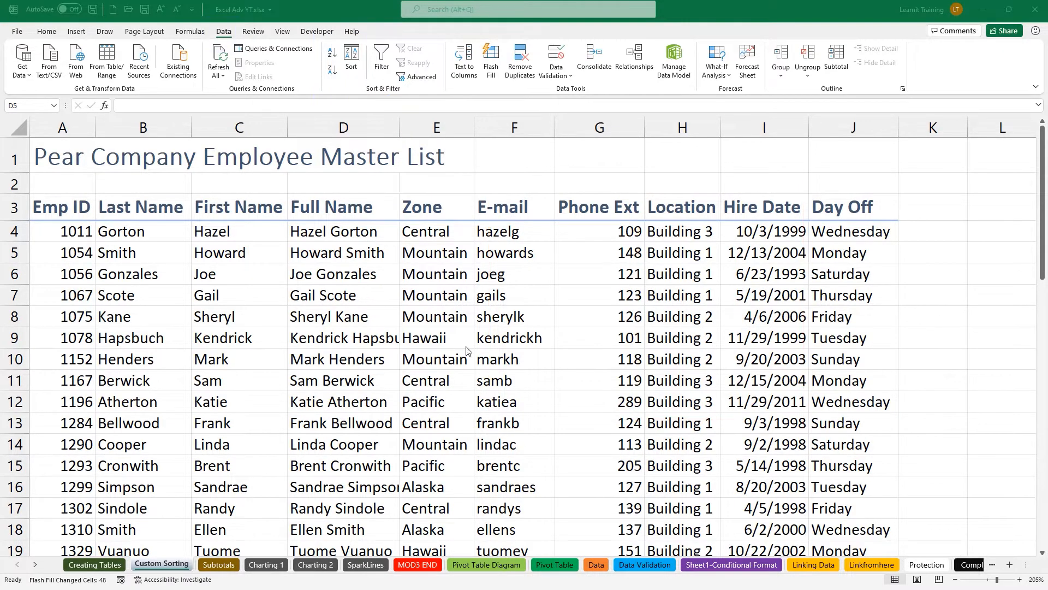
Sort the employee list by Day Off on cell values, A to Z.
click(351, 67)
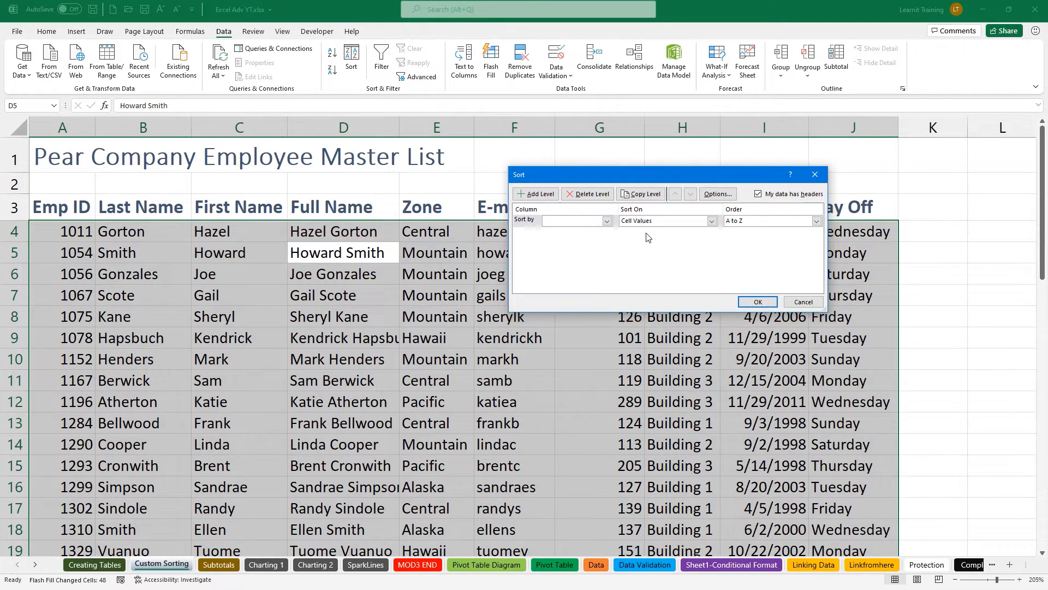
click(609, 223)
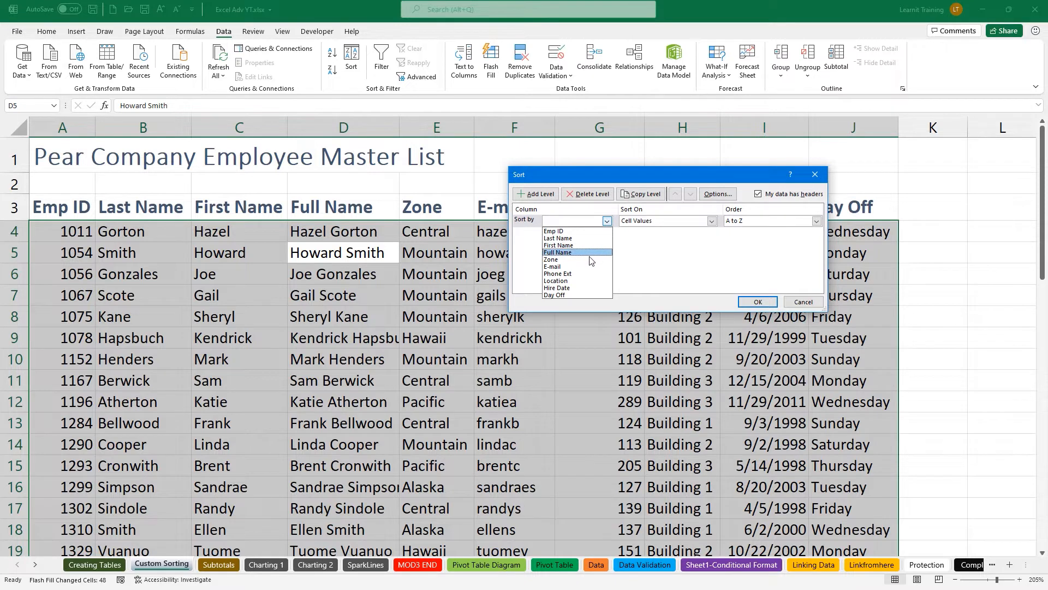
click(565, 295)
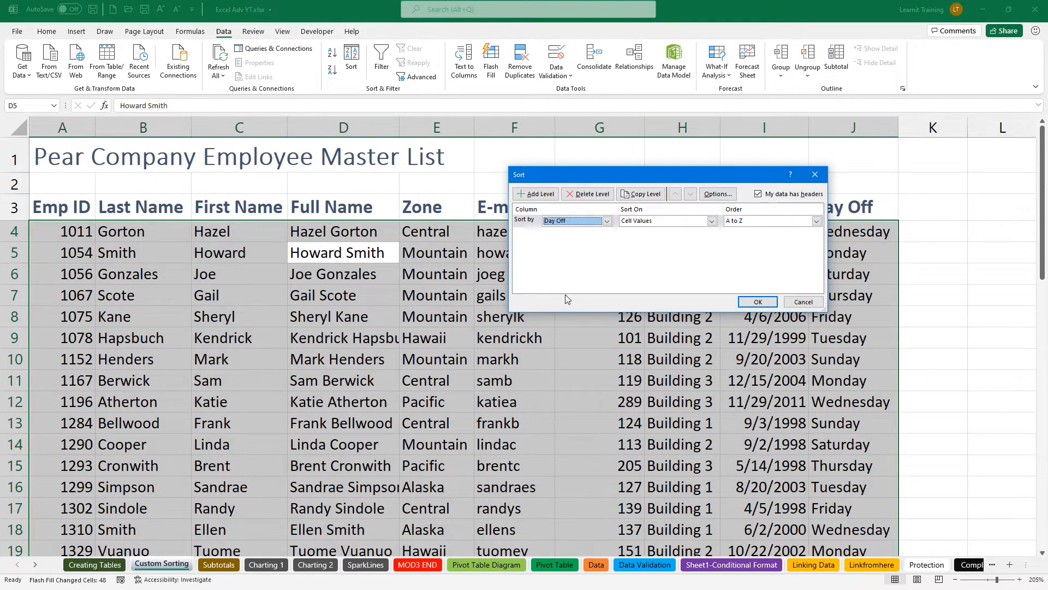
click(651, 221)
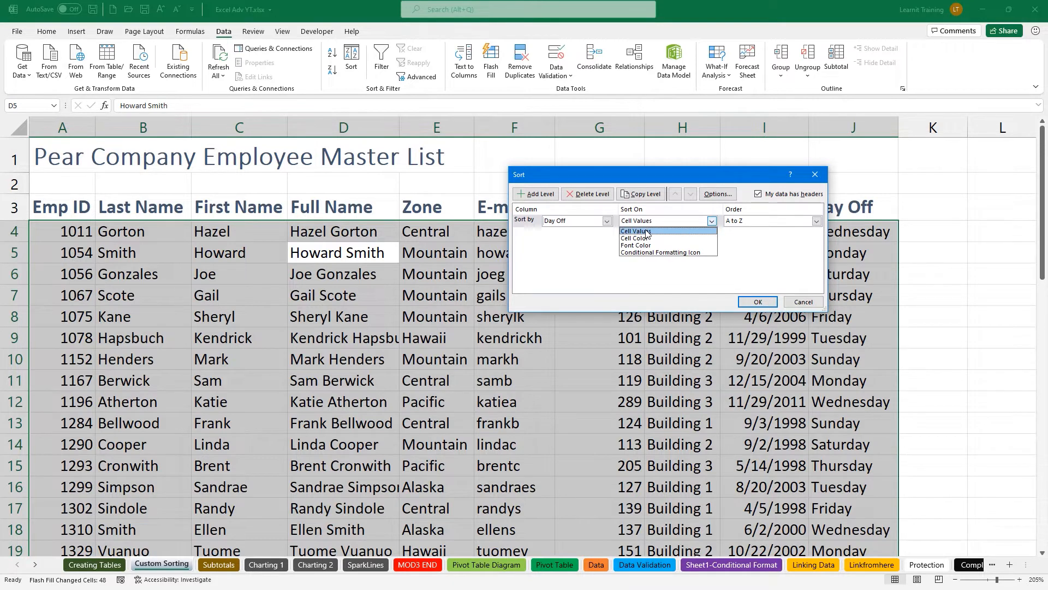
click(647, 232)
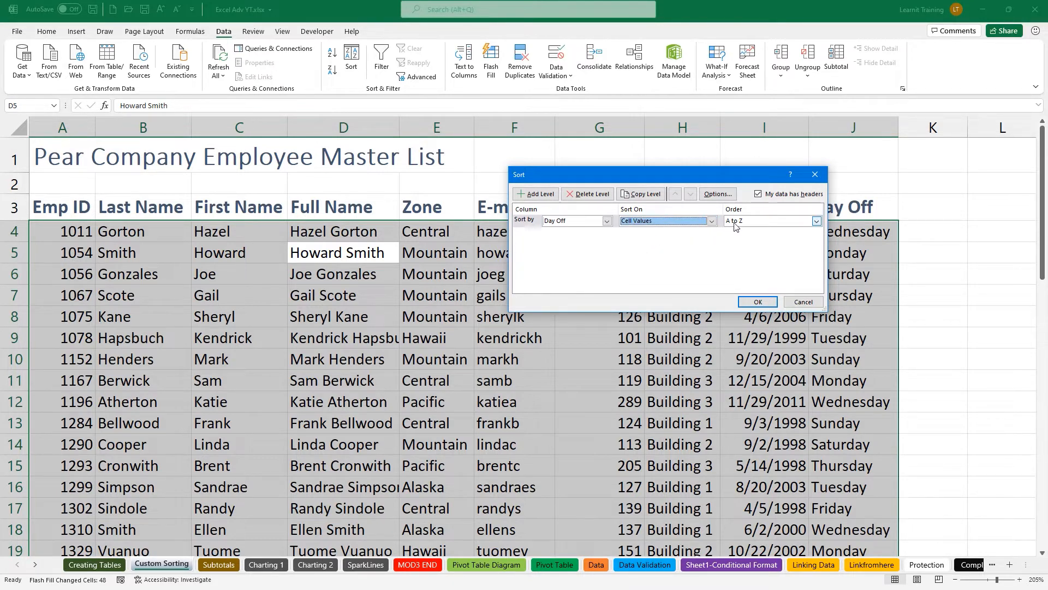
click(768, 302)
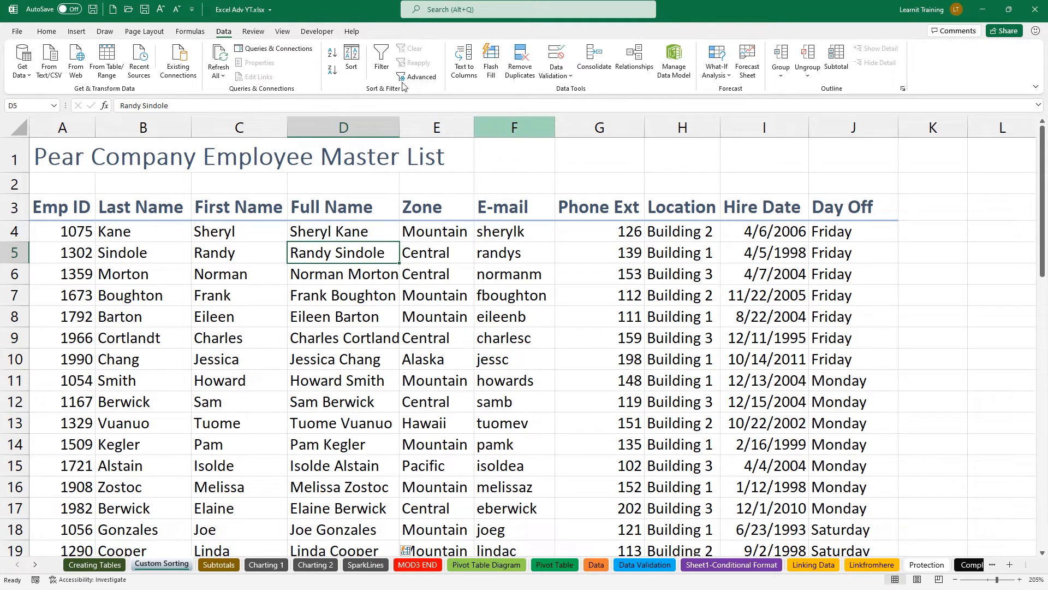
Re-sort Day Off using the Sunday–Saturday custom list so Sunday rows come first.
click(351, 54)
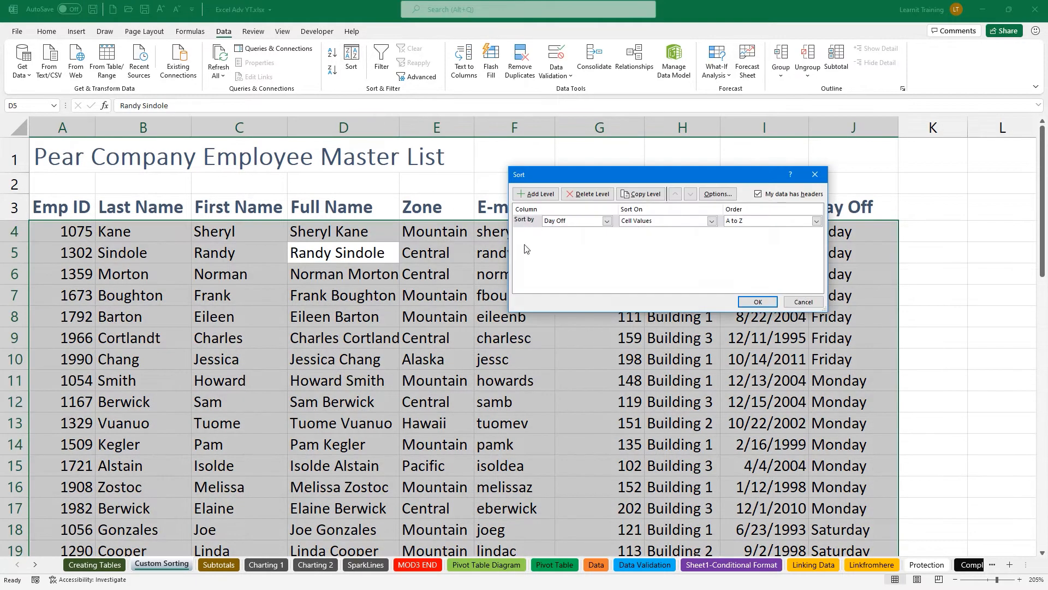
click(745, 227)
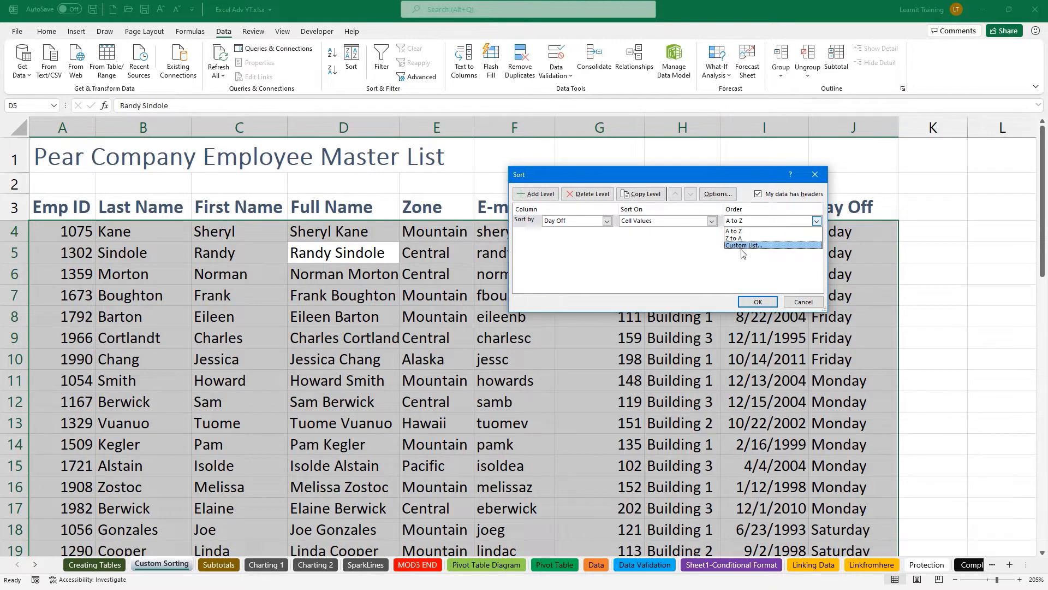
click(742, 247)
click(749, 220)
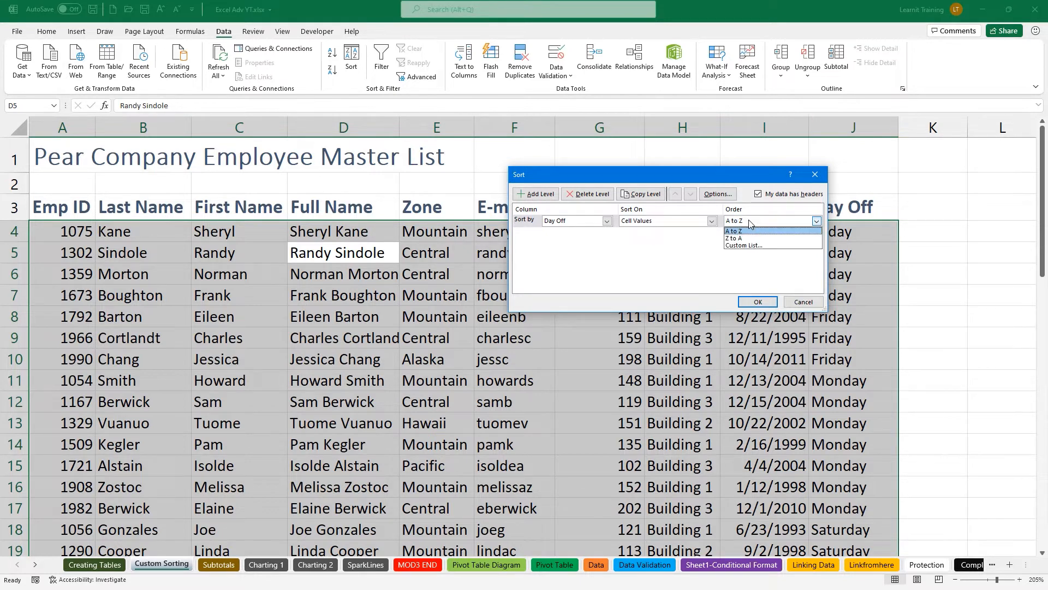
click(747, 247)
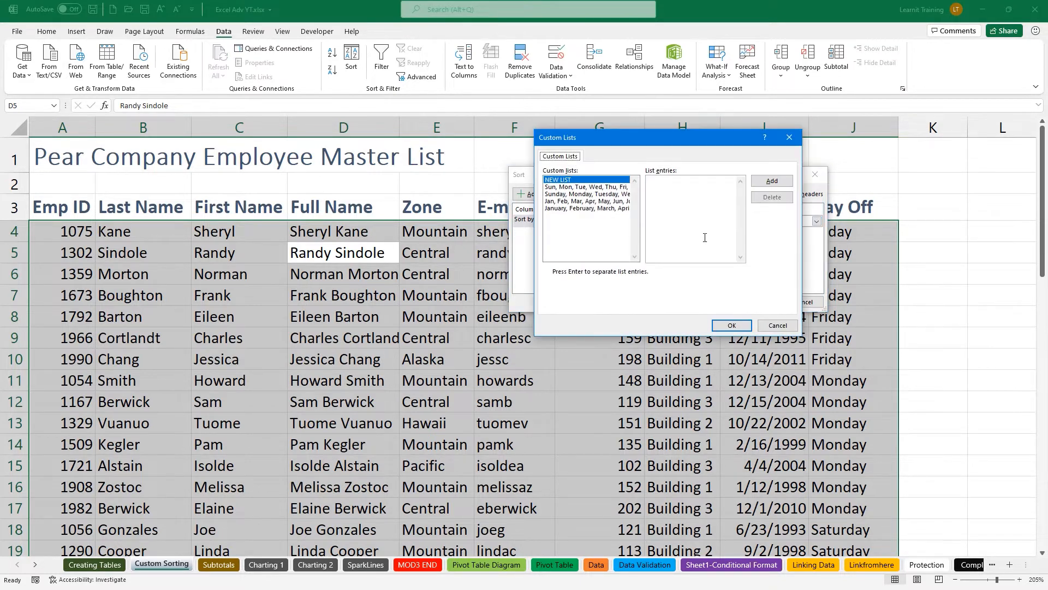
click(620, 195)
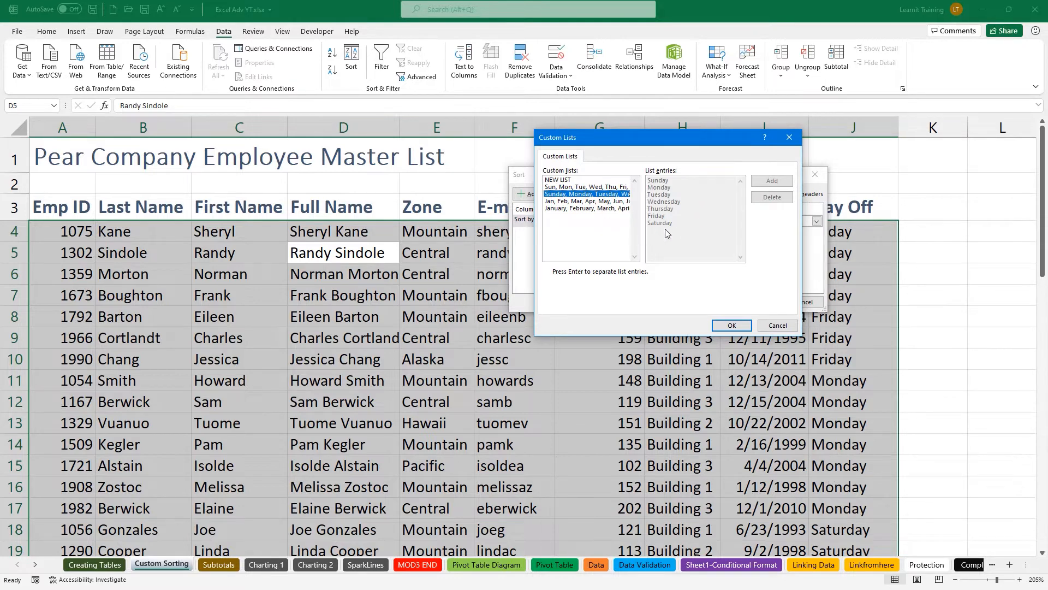
click(734, 326)
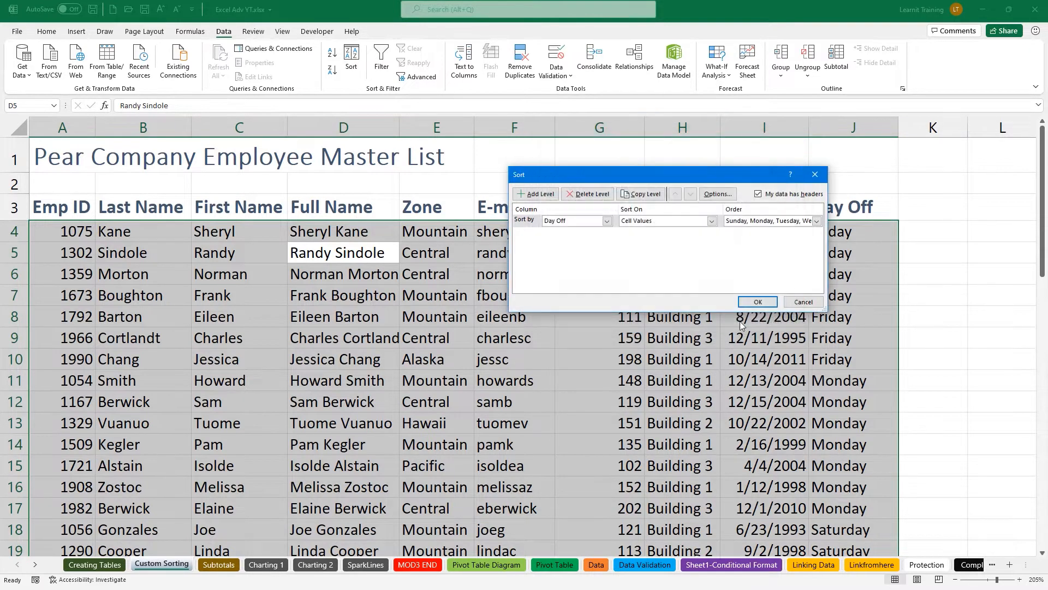
click(759, 301)
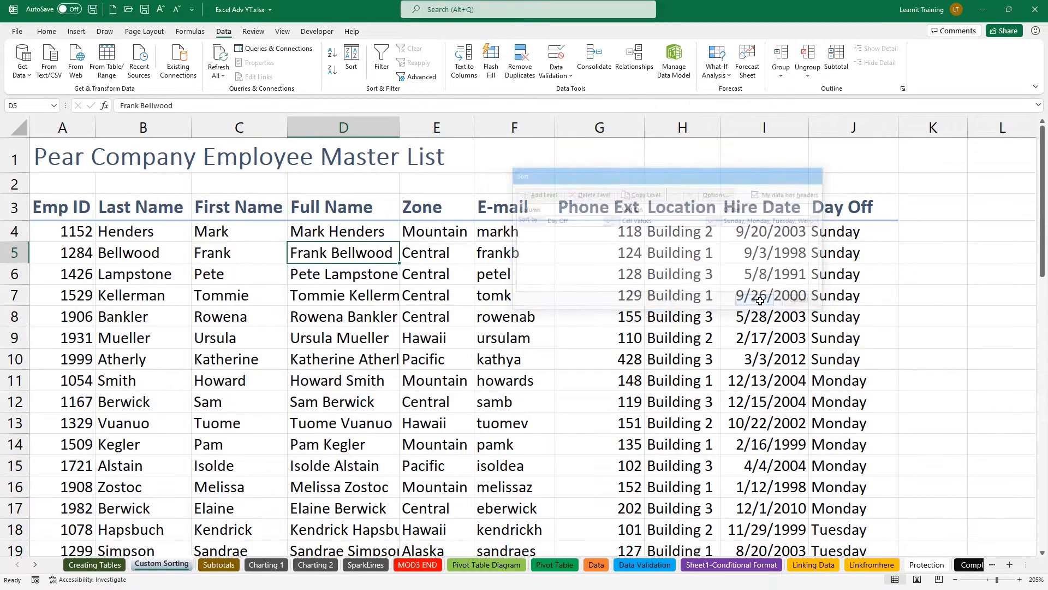
click(820, 240)
Select the Sunday Day Off cells, then cancel the resulting sort warning.
drag(820, 243, 829, 362)
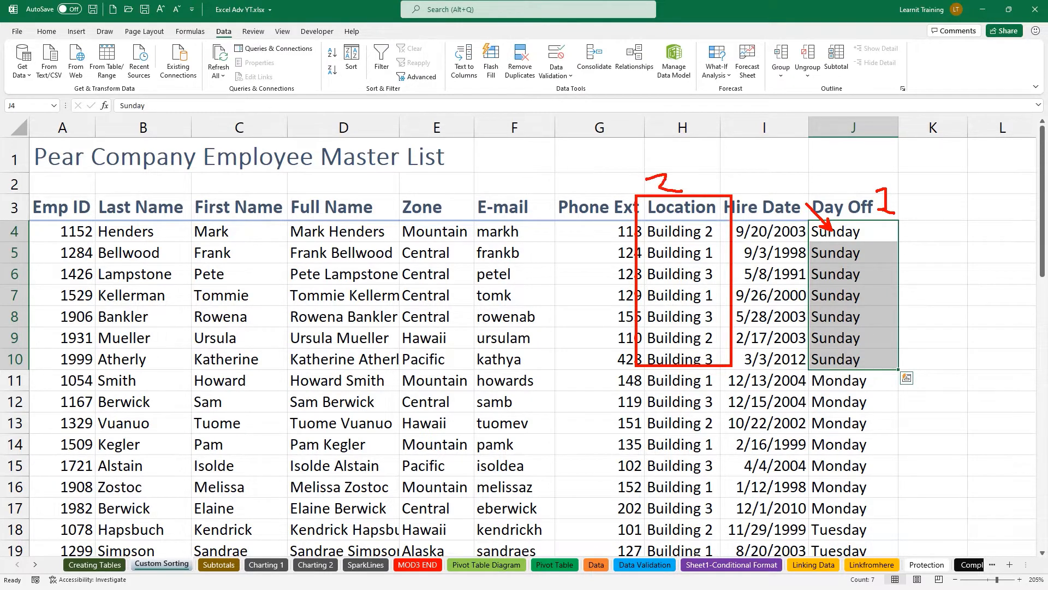
click(356, 69)
click(745, 269)
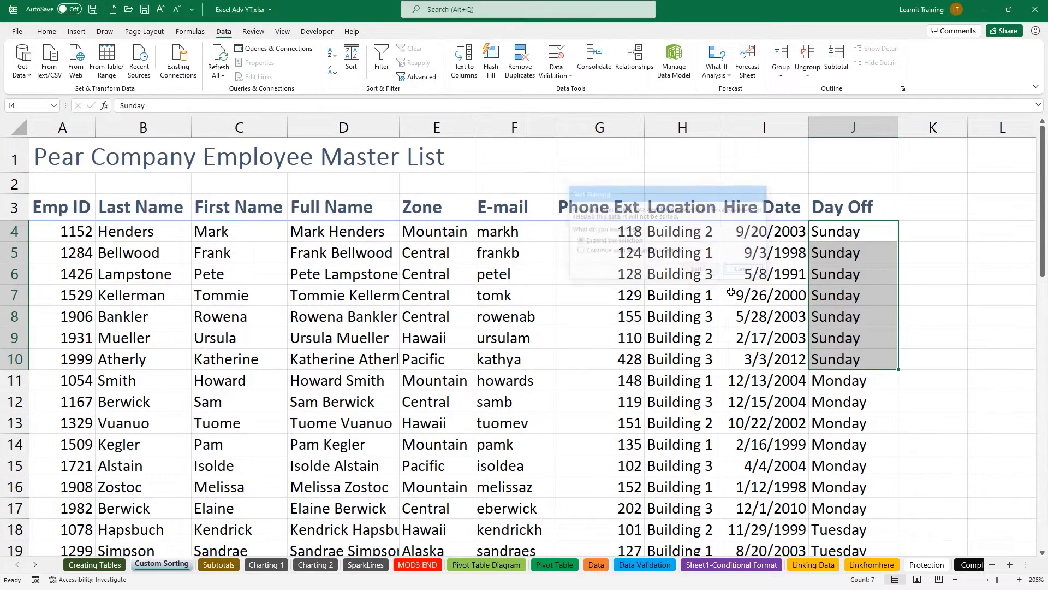
click(764, 295)
Add a Location level under Day Off and apply the two-level sort.
click(351, 60)
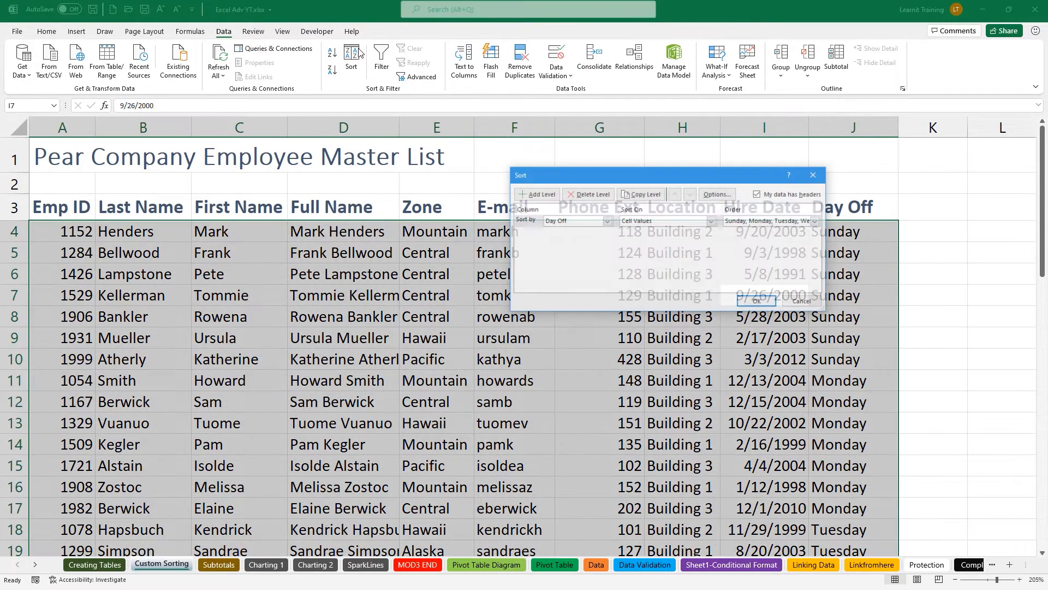
click(533, 197)
click(606, 234)
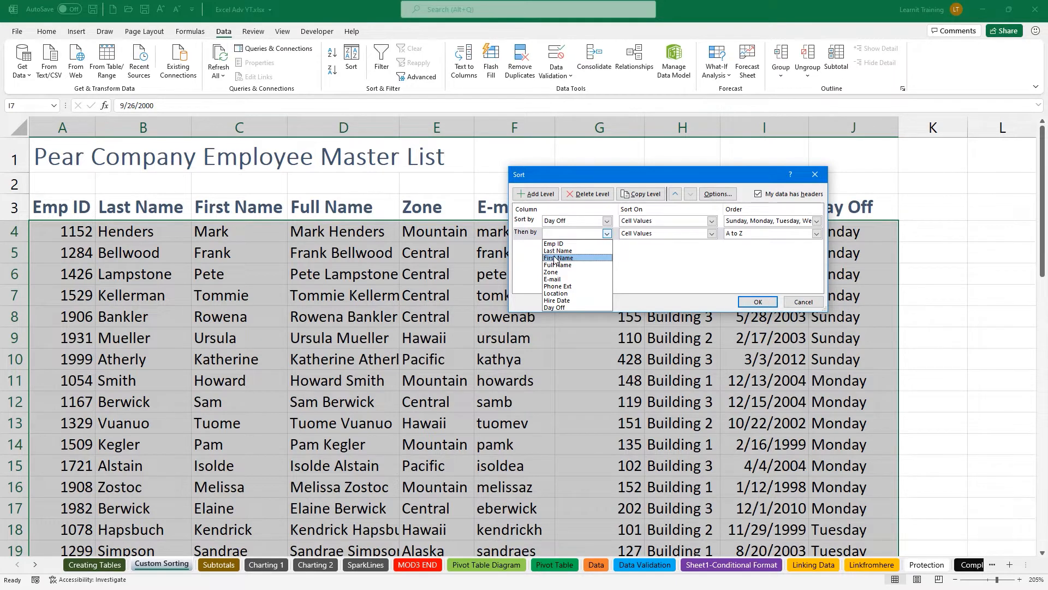
click(557, 293)
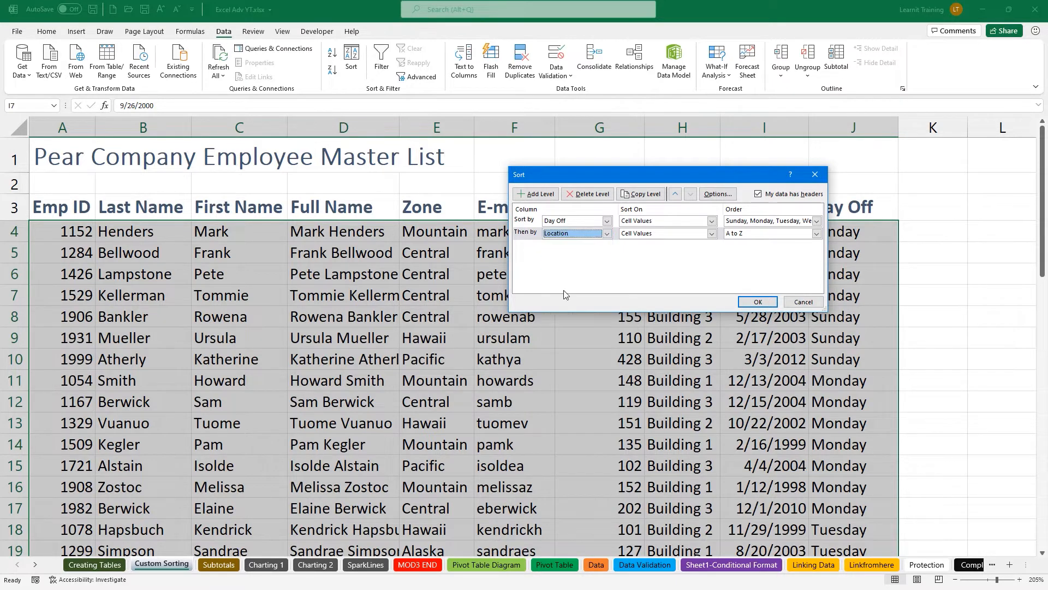
click(769, 299)
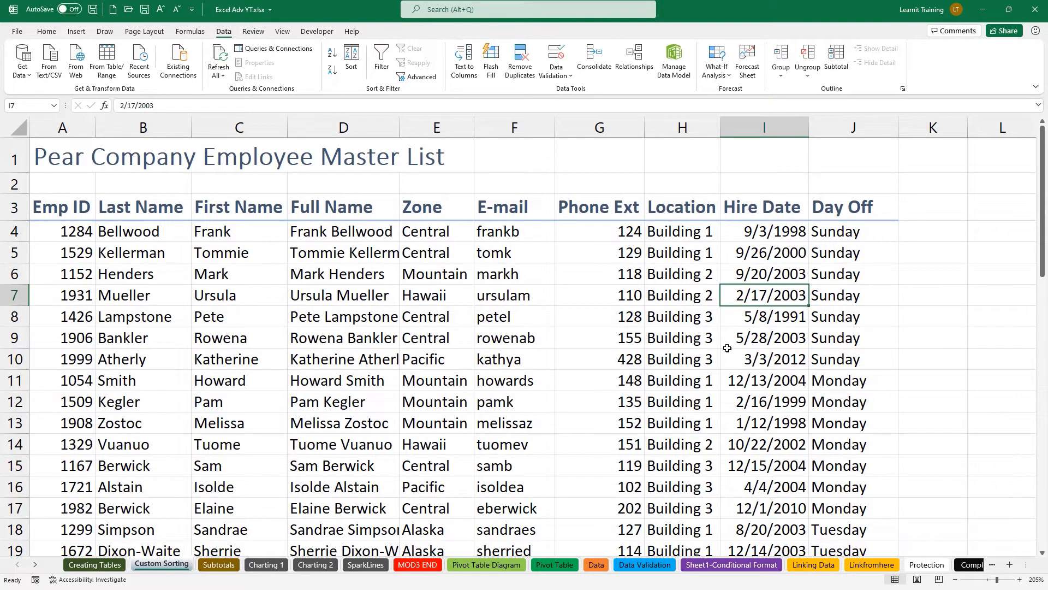
drag(835, 236, 823, 355)
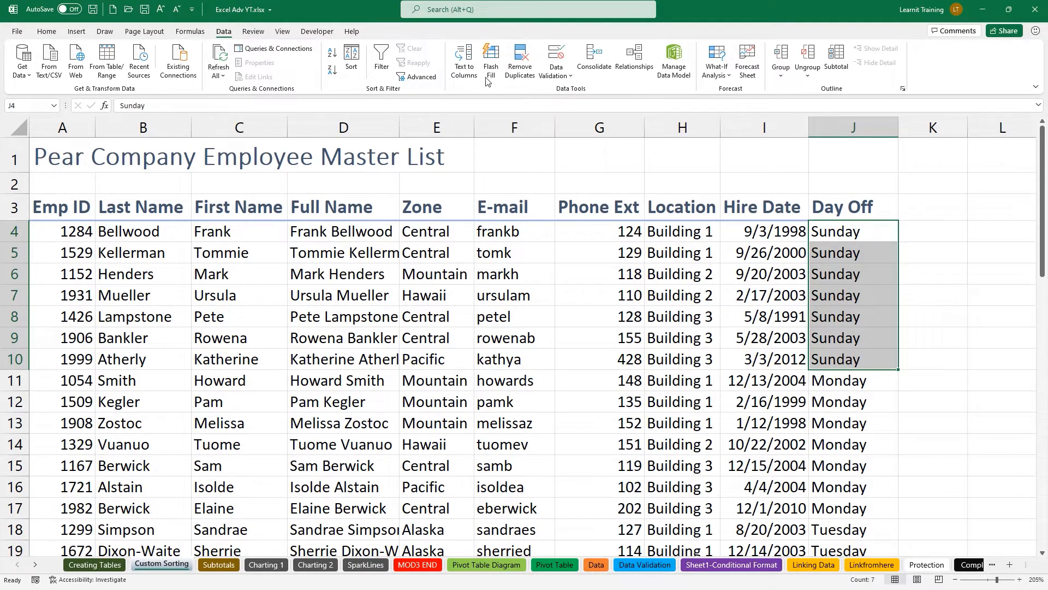
Cancel the sort warning triggered by the selected Day Off cells.
click(351, 57)
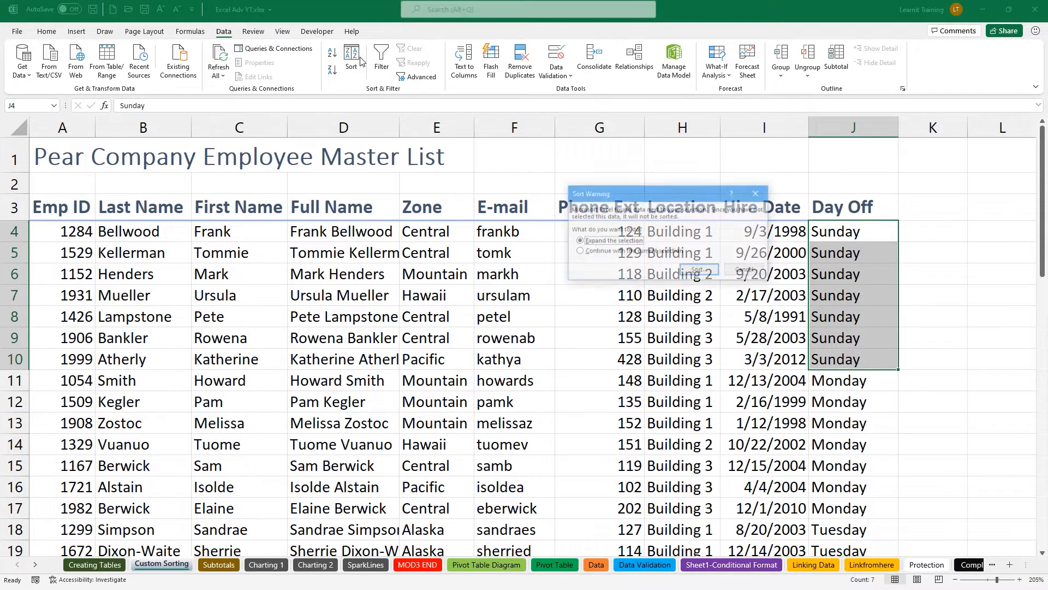
click(745, 271)
click(683, 295)
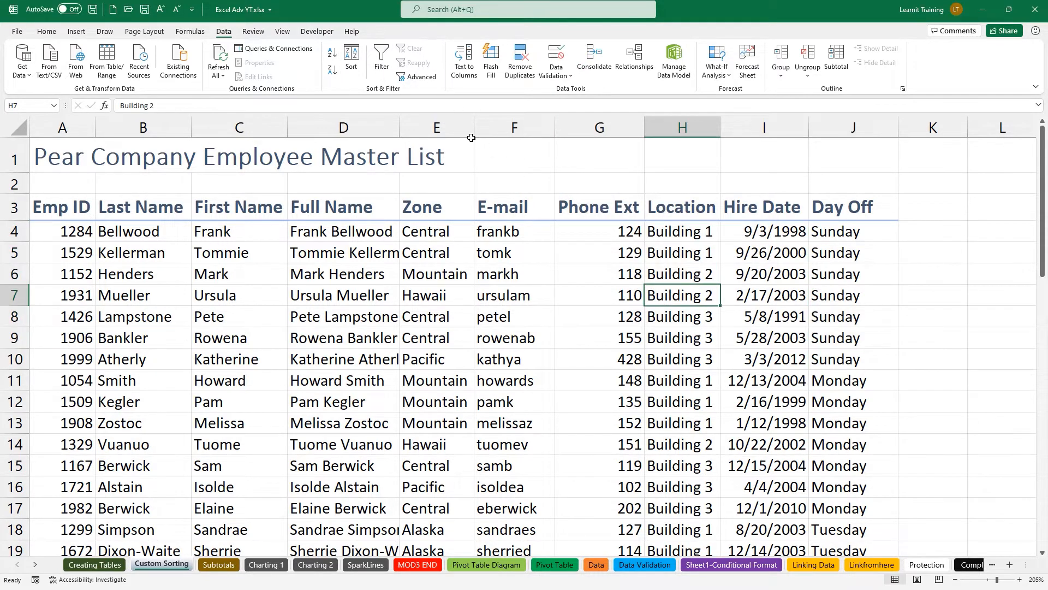
Add Zone as a third level after Location and apply the sort.
click(351, 57)
click(536, 233)
click(534, 195)
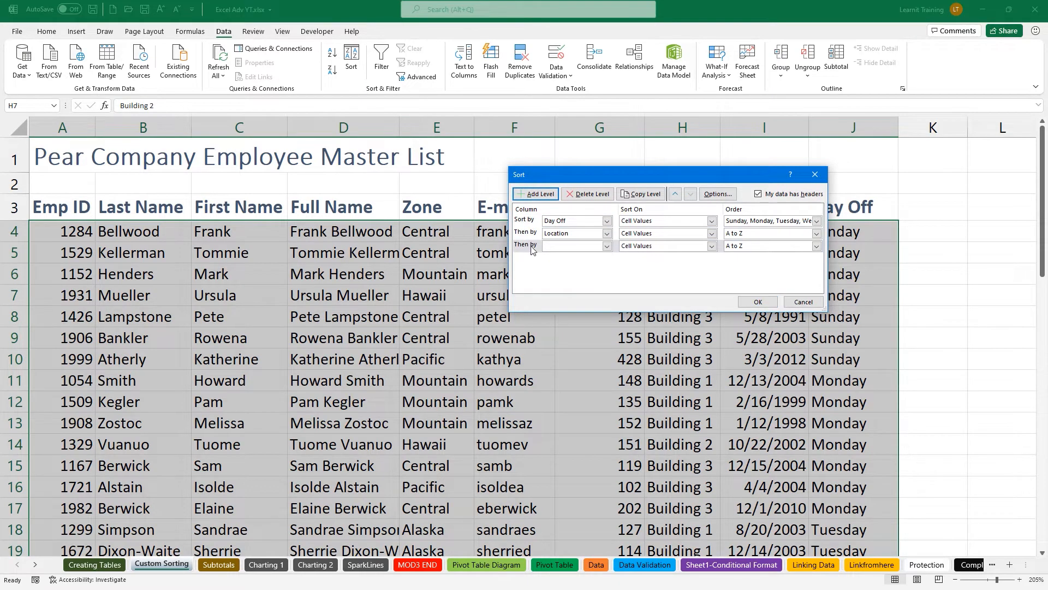
click(604, 246)
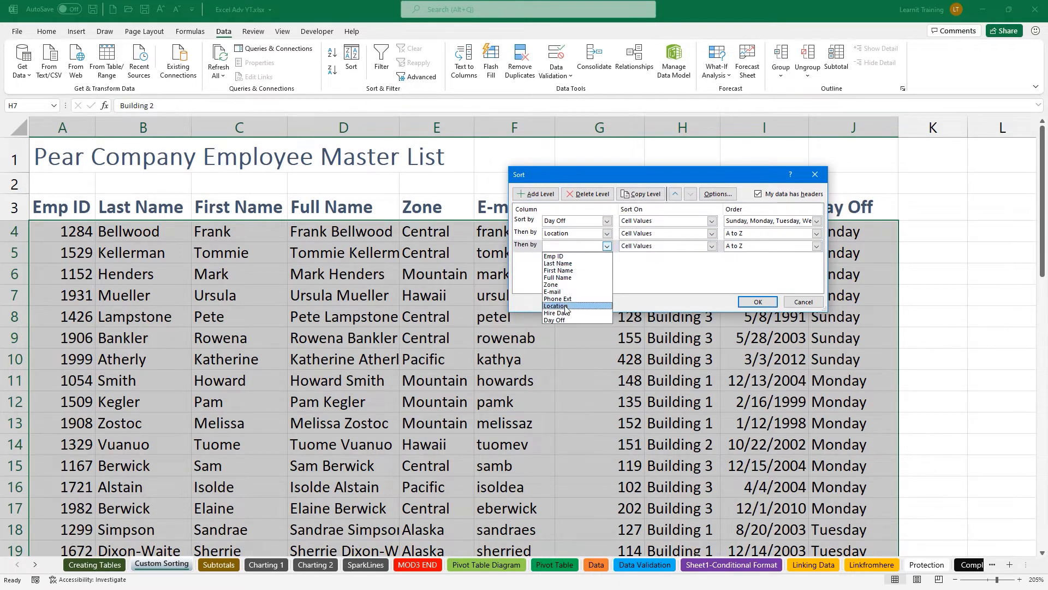
click(567, 285)
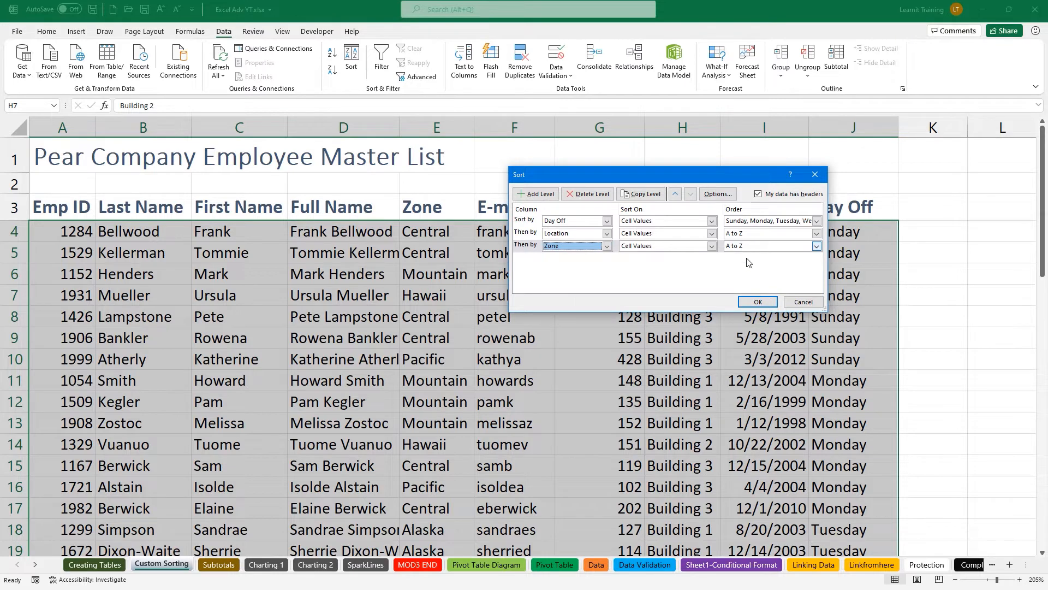
click(765, 302)
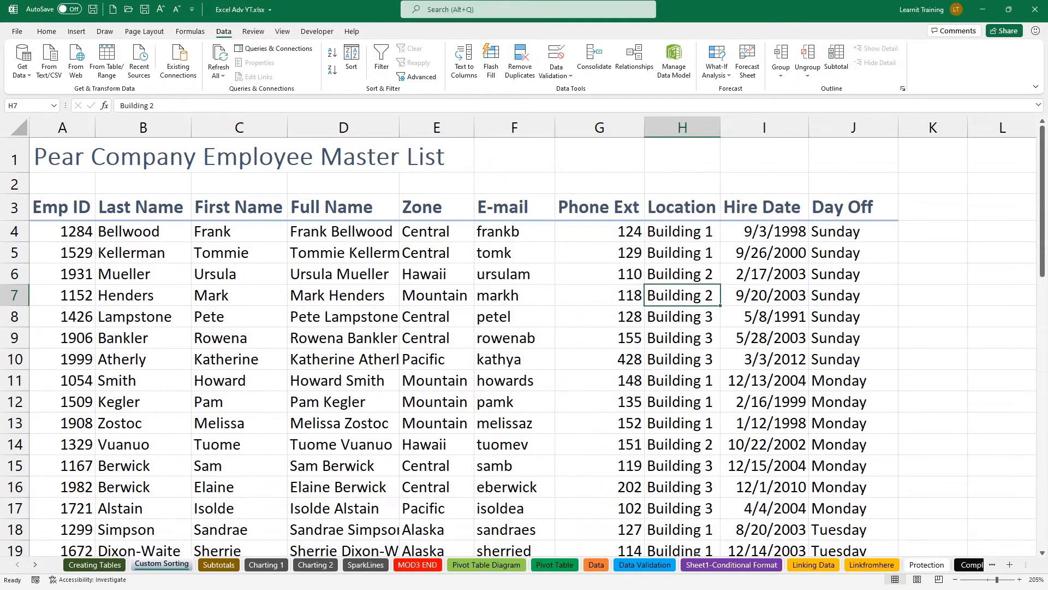
drag(799, 213, 903, 373)
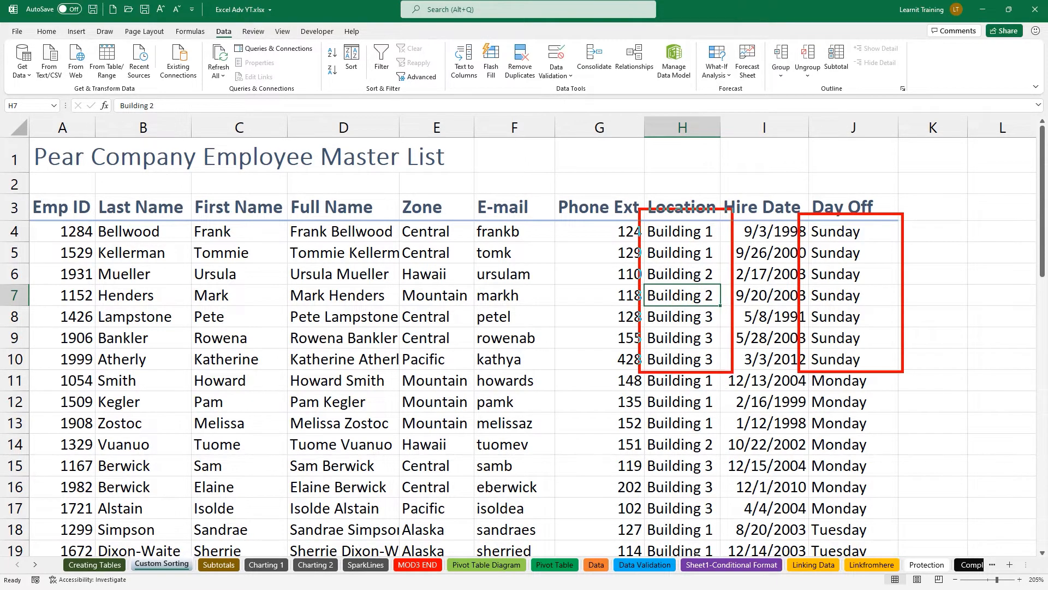
drag(385, 195, 494, 377)
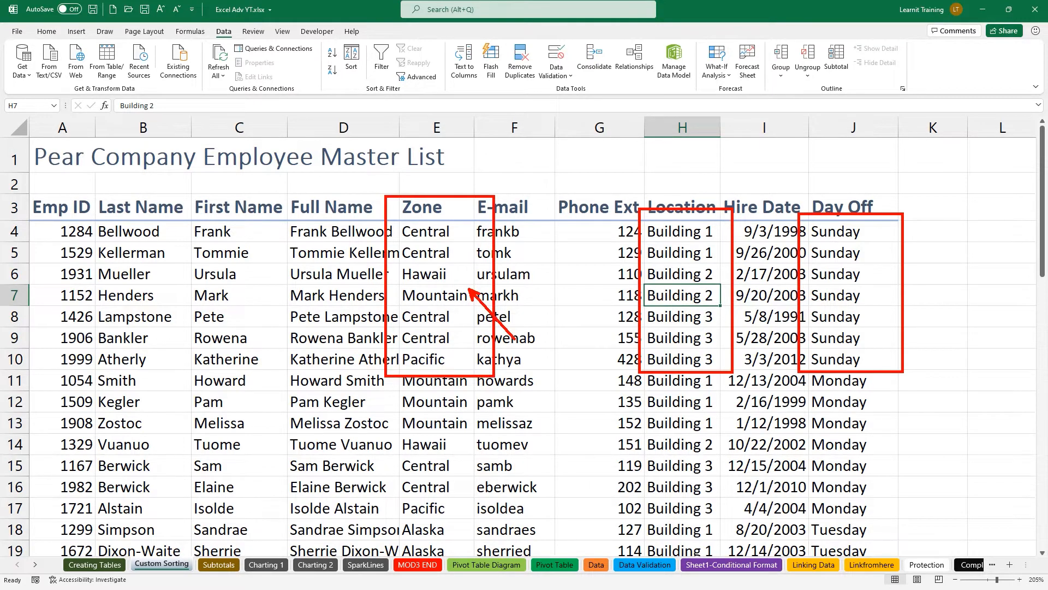
drag(450, 323, 466, 339)
drag(644, 323, 587, 323)
key(e)
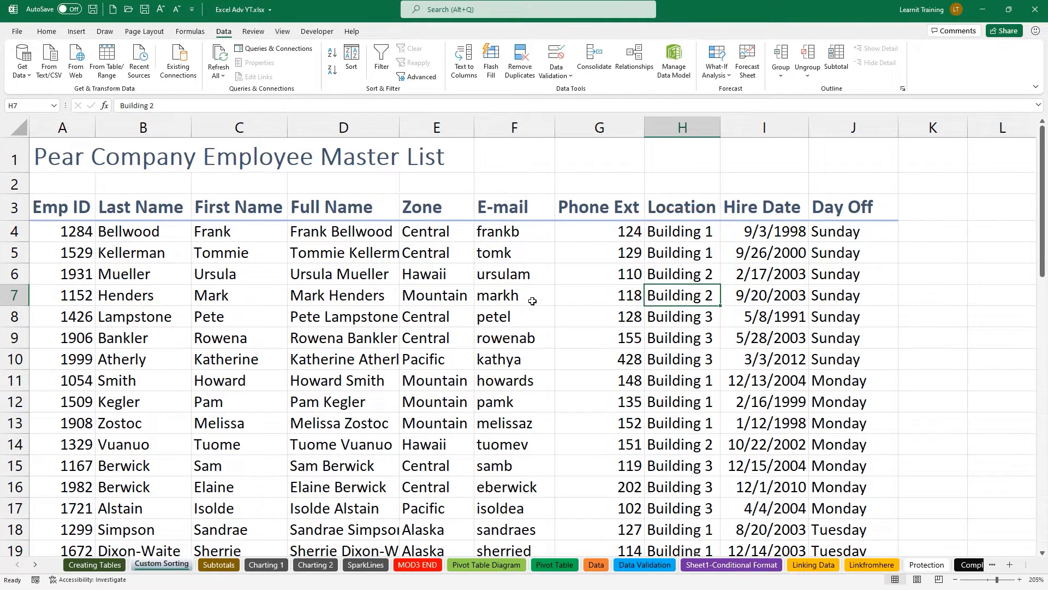
drag(87, 192, 208, 378)
key(Escape)
Add Last Name as a fourth level after Zone and apply the sort.
click(351, 59)
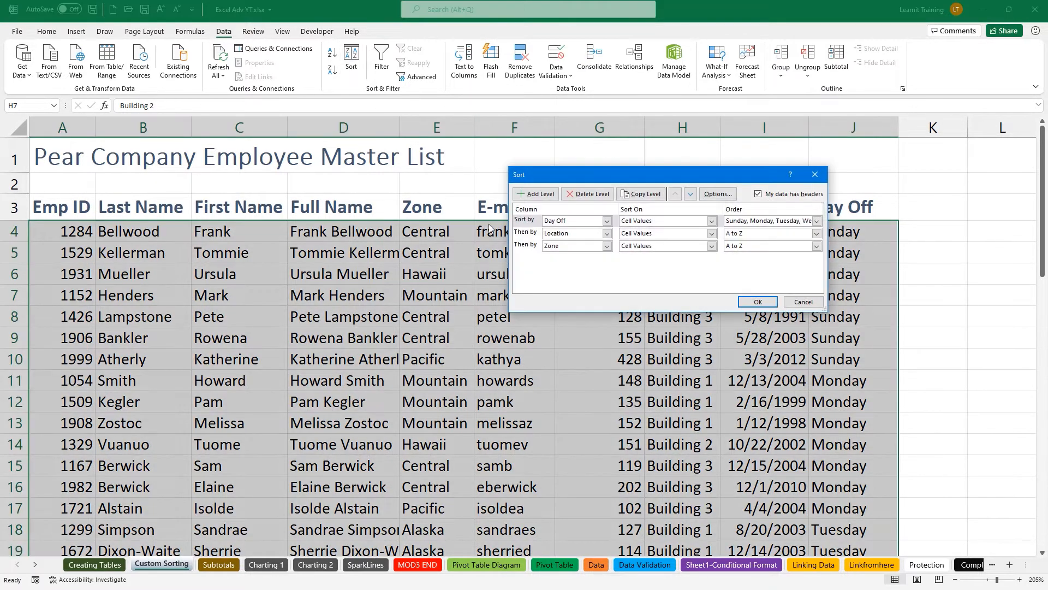
click(529, 249)
click(546, 196)
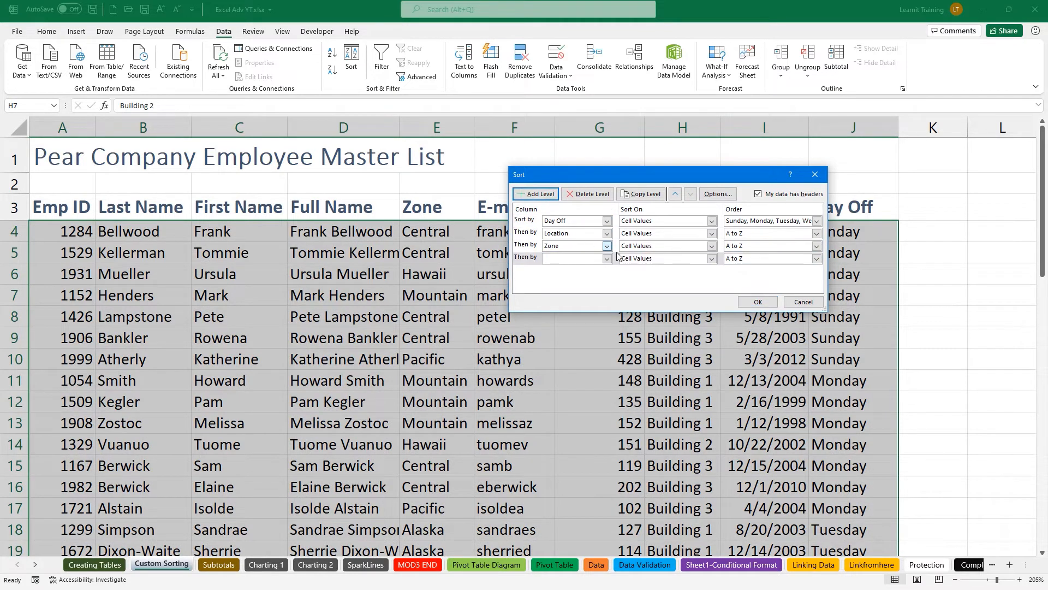
click(607, 258)
click(589, 278)
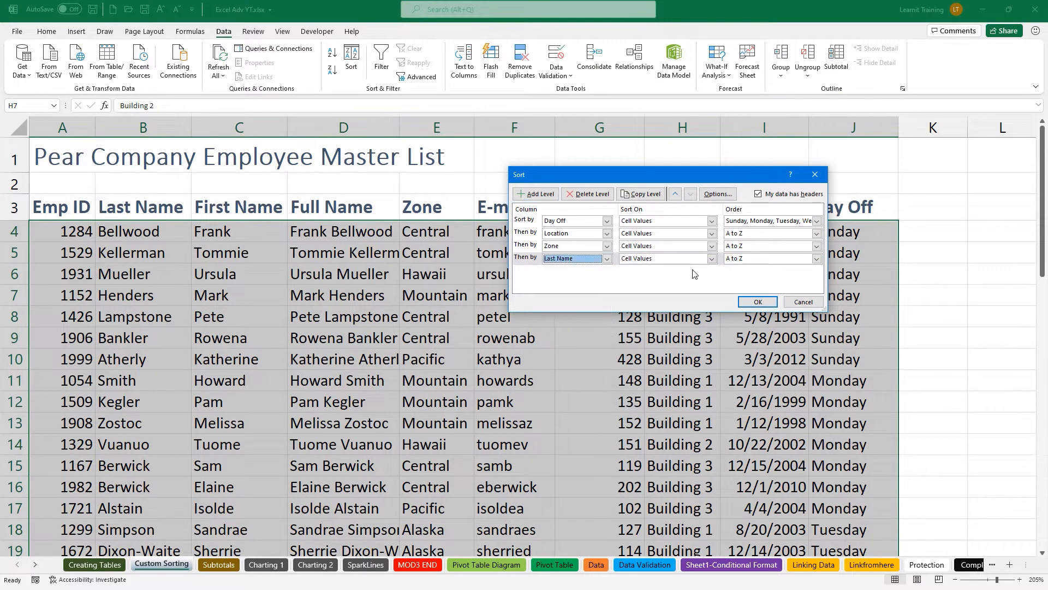
click(762, 302)
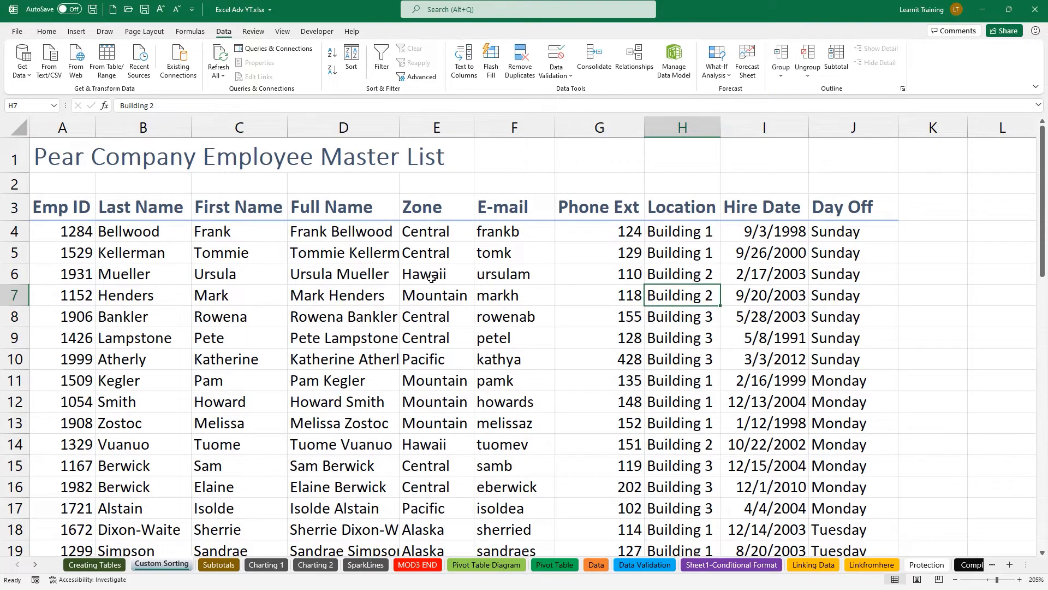
Mark up the sorted columns on screen to show the four-level sort result.
drag(796, 199, 922, 369)
drag(648, 200, 738, 369)
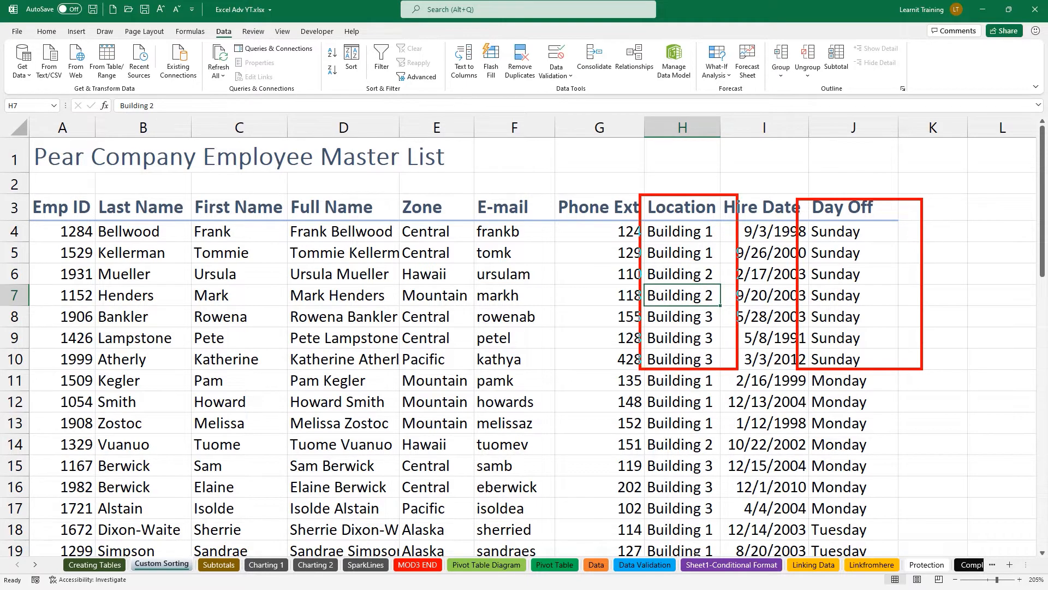
mouse_move(389, 192)
mouse_down()
mouse_move(498, 353)
mouse_move(495, 371)
mouse_up()
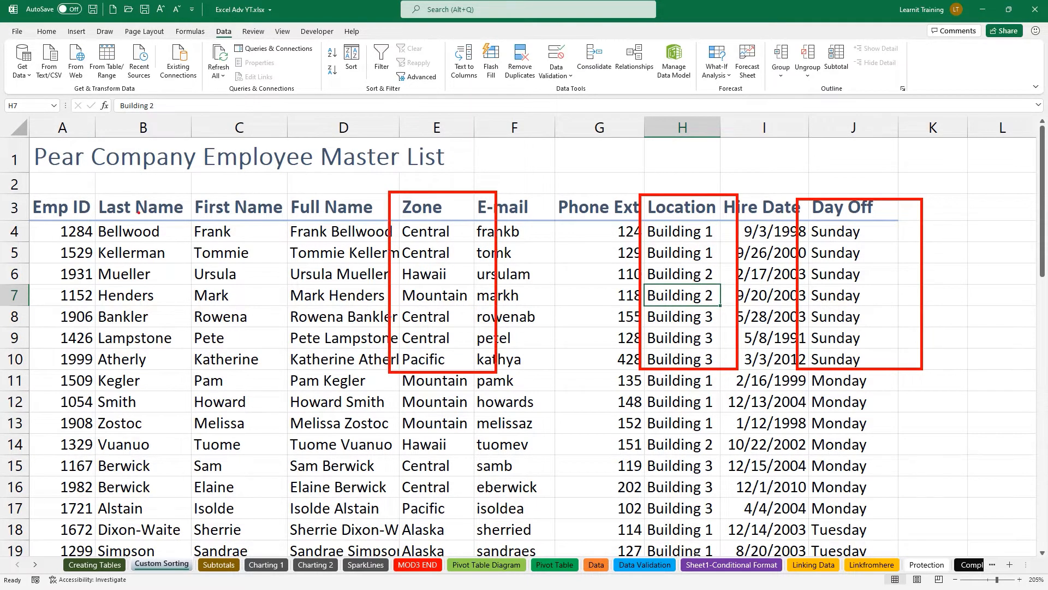
drag(83, 190, 206, 367)
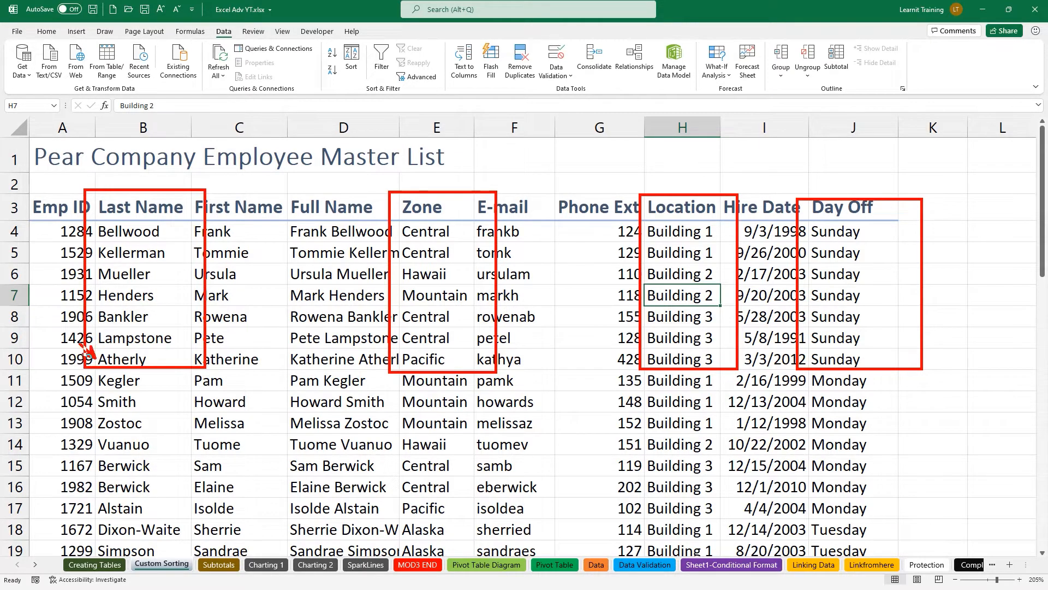
drag(75, 338, 94, 360)
drag(82, 213, 97, 225)
drag(620, 350, 637, 361)
drag(390, 349, 403, 361)
mouse_move(154, 160)
mouse_down()
mouse_move(155, 181)
mouse_move(190, 159)
mouse_move(120, 177)
mouse_move(137, 186)
mouse_up()
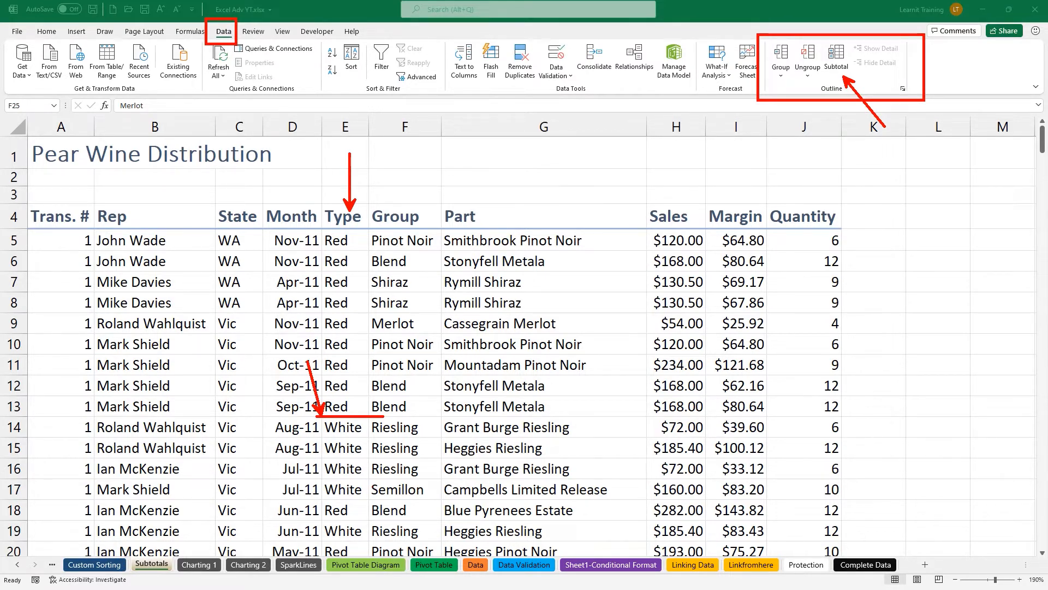
Annotate the sorted list with 'tsorted', then switch to the Subtotals sheet's wine table.
drag(658, 200, 661, 168)
drag(723, 208, 721, 178)
drag(788, 216, 787, 172)
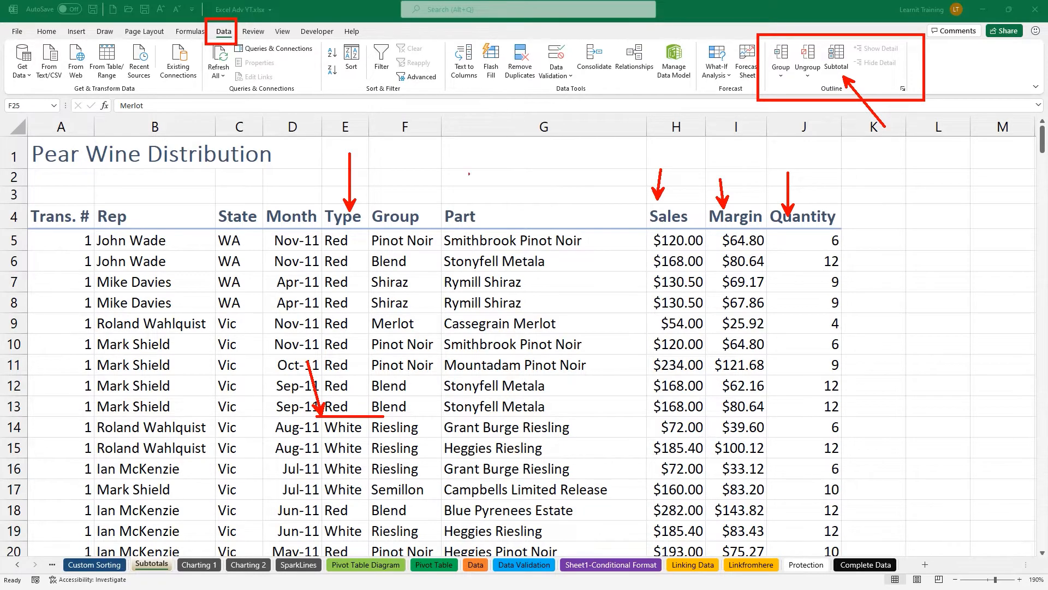
mouse_move(373, 147)
mouse_down()
mouse_move(334, 153)
mouse_move(326, 202)
mouse_move(367, 224)
mouse_move(382, 155)
mouse_move(353, 134)
mouse_up()
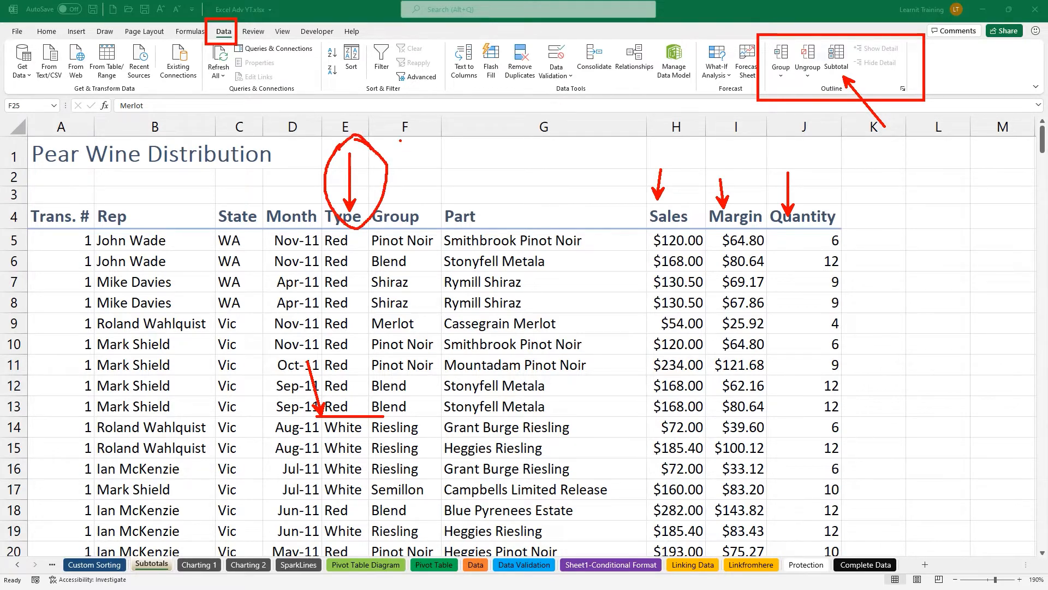
text(tsorted)
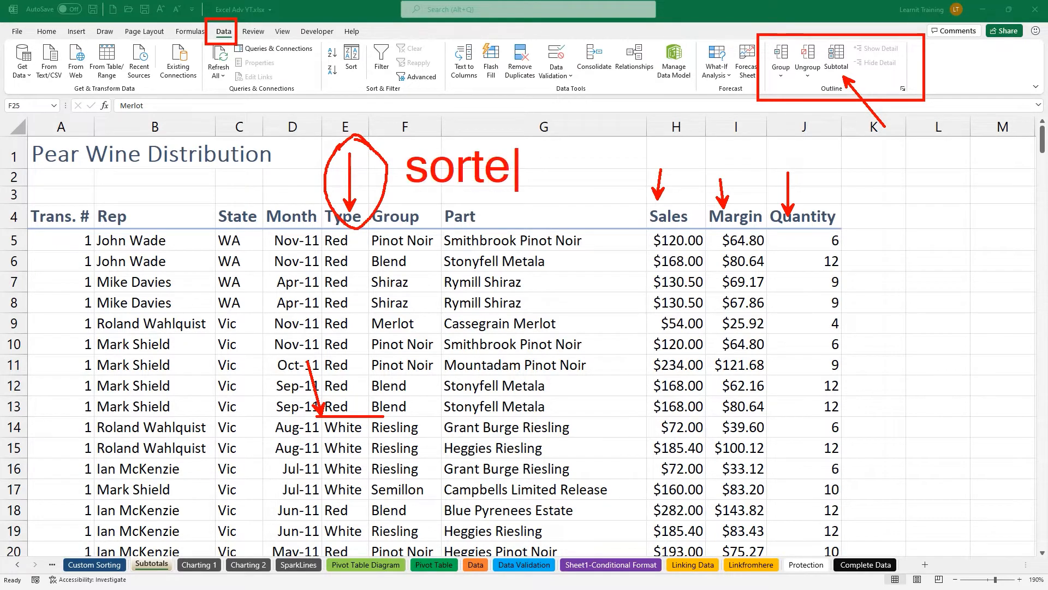
key(Escape)
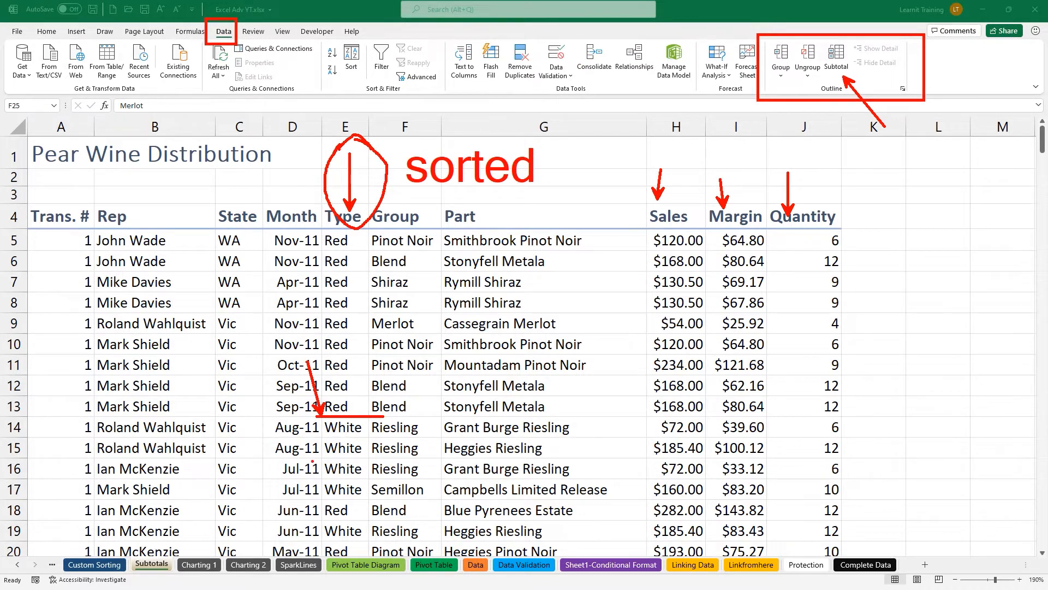
drag(323, 498, 300, 476)
Select a cell in the Type column of the wine list.
key(Escape)
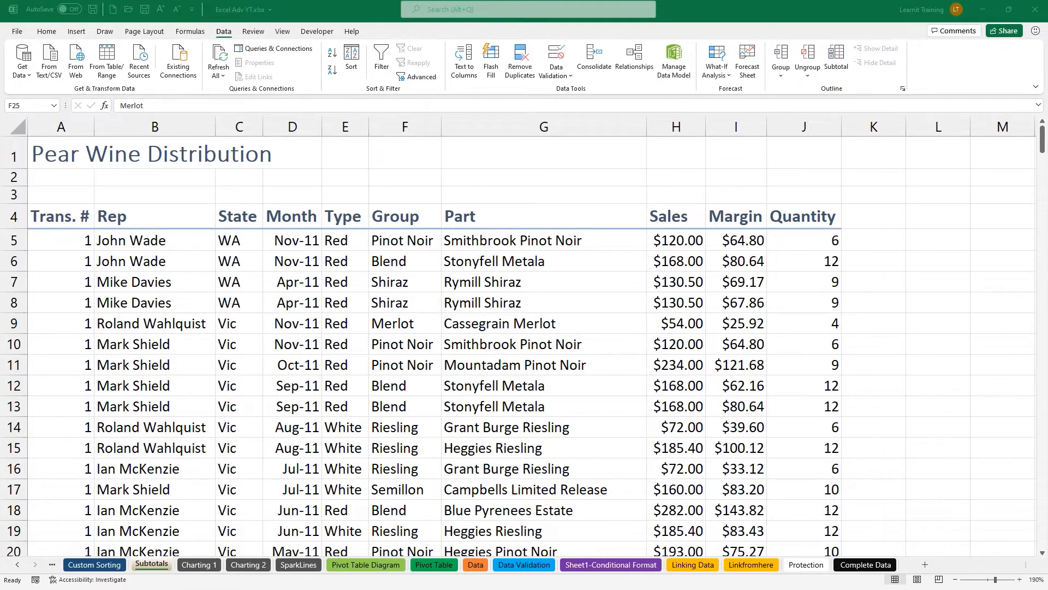
scroll(347, 385, down, 2)
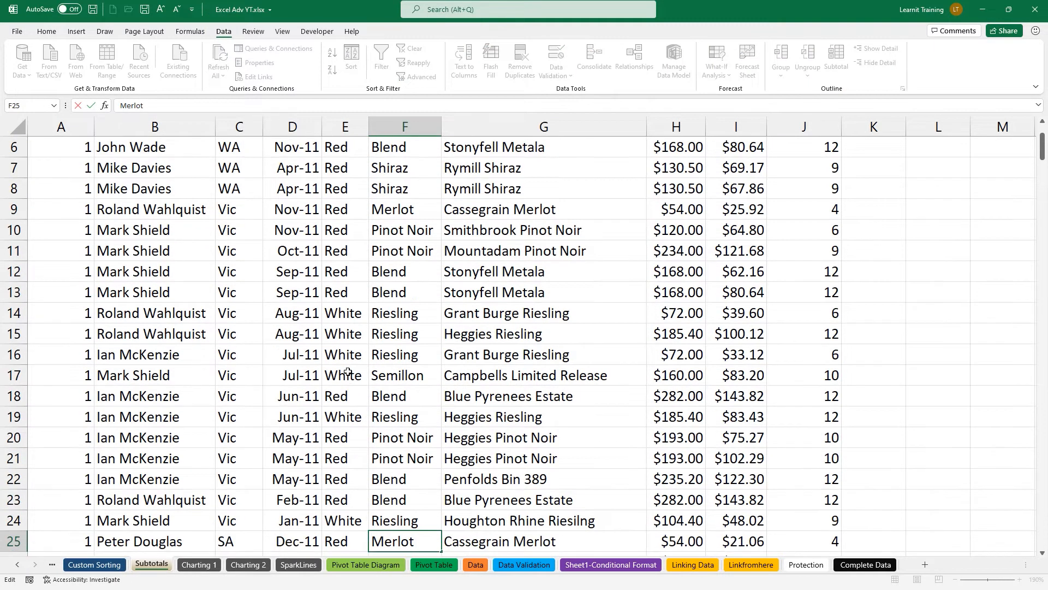
click(347, 372)
scroll(348, 371, up, 1)
scroll(348, 371, up, 1)
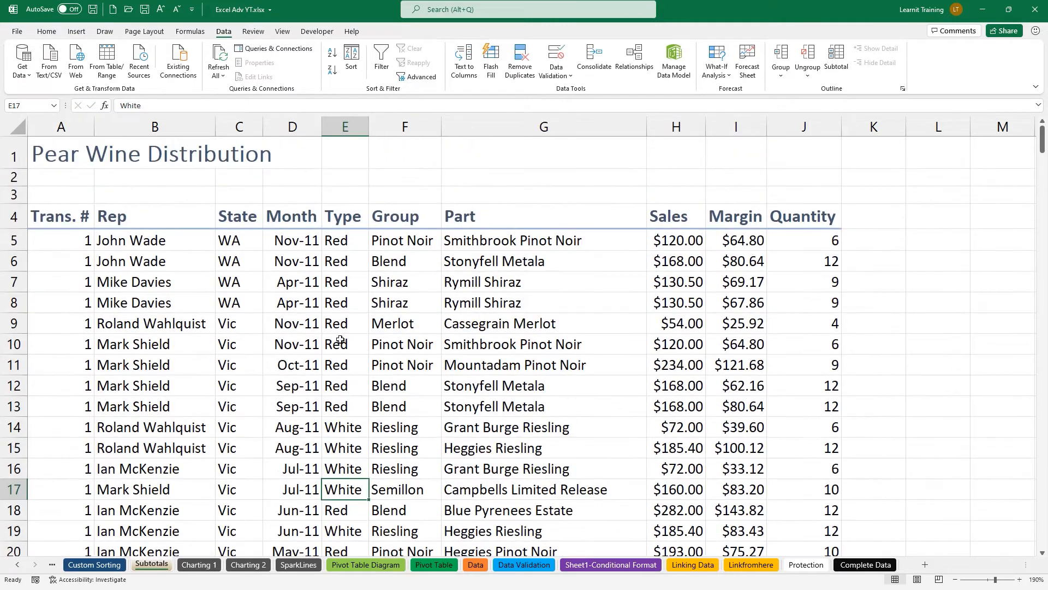
click(345, 245)
Annotate the Type column and the Sort command with on-screen arrows and boxes.
drag(356, 218, 356, 192)
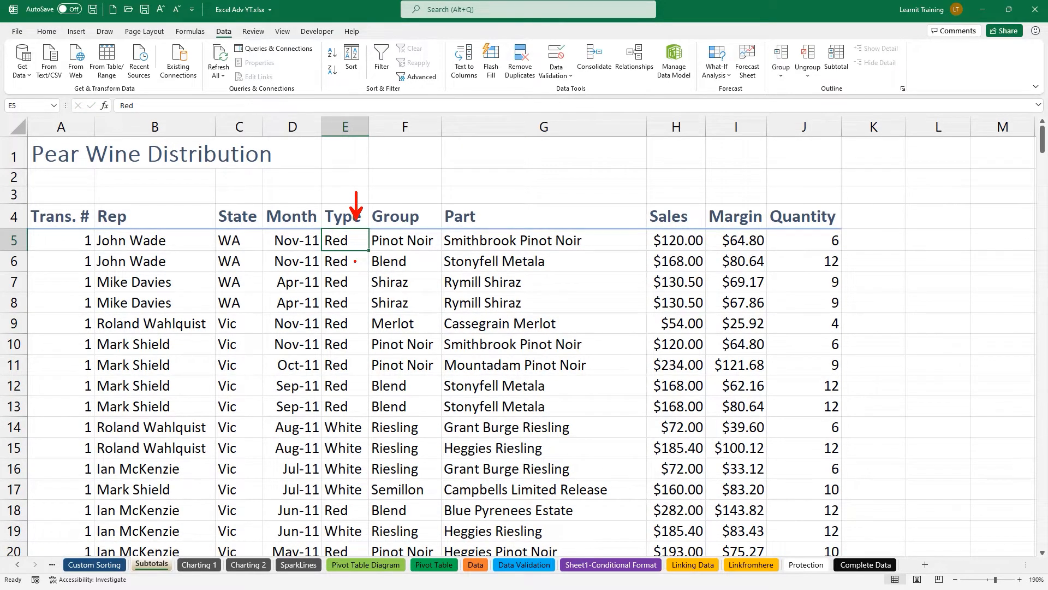
drag(345, 286, 344, 240)
drag(211, 24, 235, 42)
drag(318, 36, 439, 97)
drag(320, 58, 275, 81)
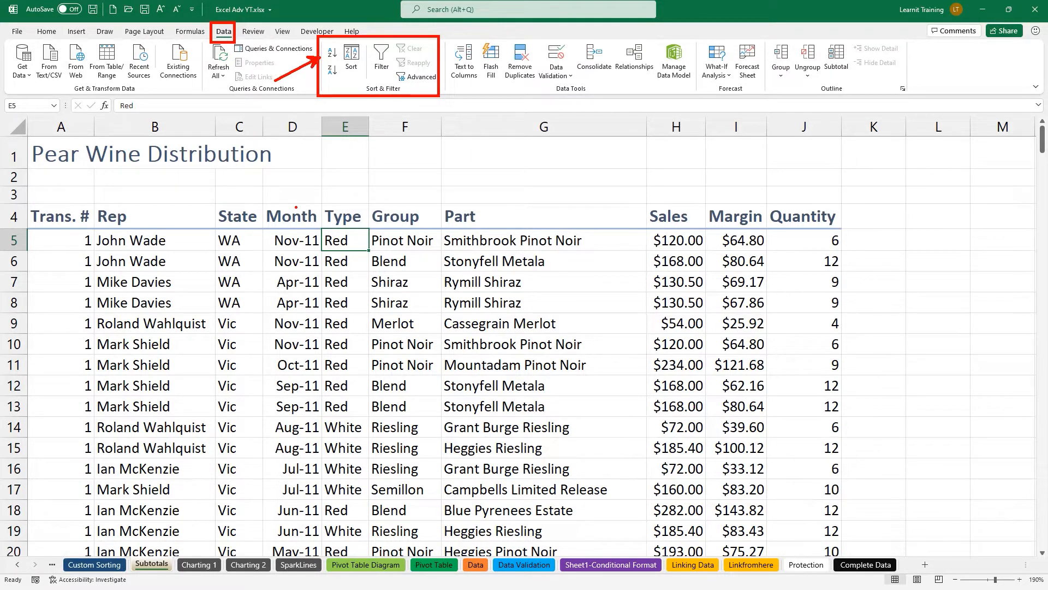
key(Escape)
drag(353, 72, 360, 94)
key(Escape)
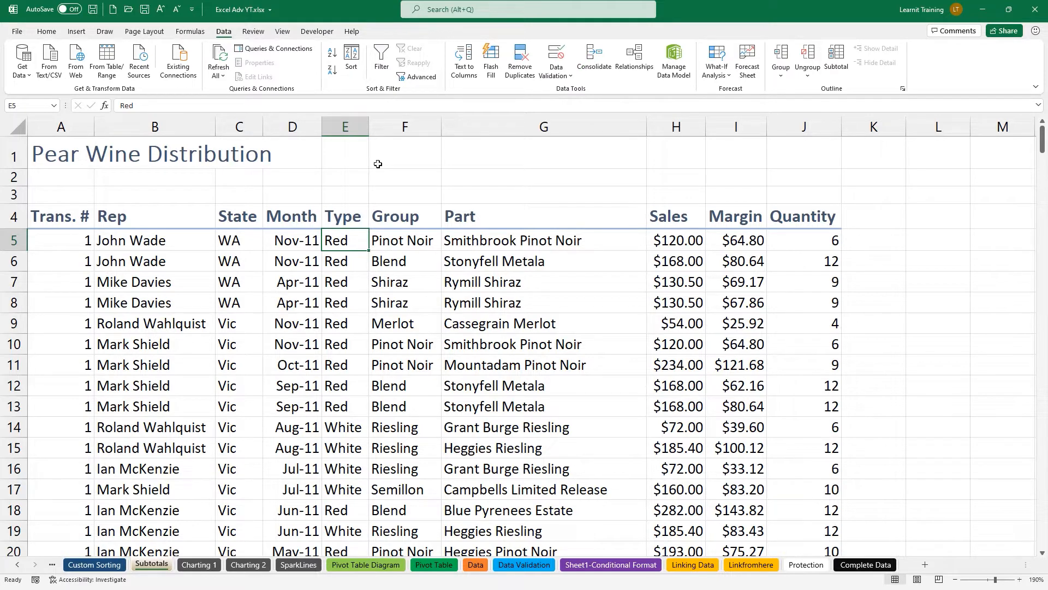
Sort the rows by Type A to Z so Red comes first, then open Subtotal.
click(332, 54)
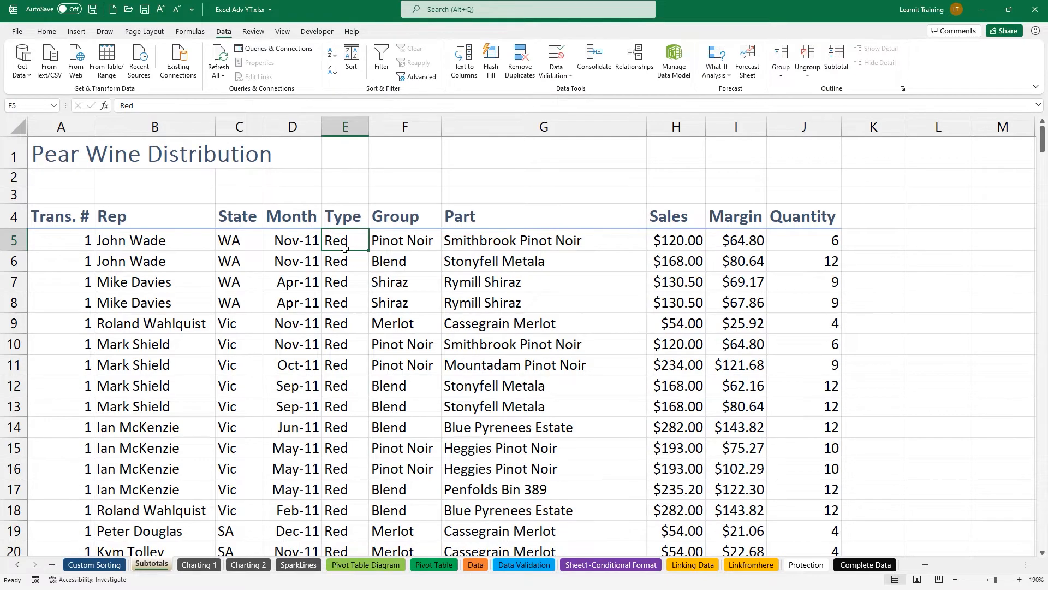
scroll(341, 260, down, 2)
scroll(342, 260, down, 2)
scroll(340, 257, up, 4)
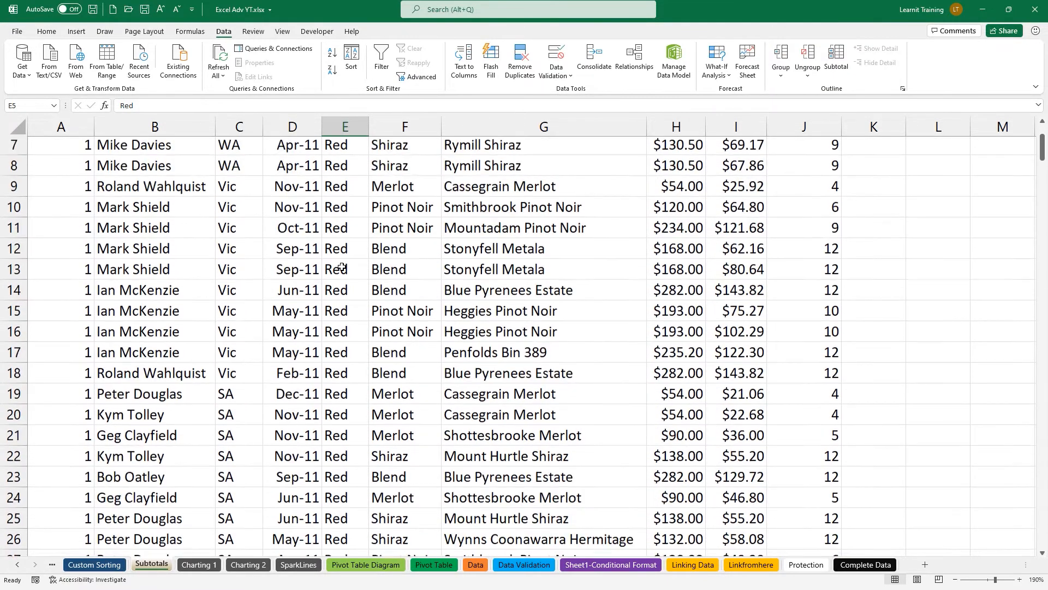
drag(339, 241, 339, 378)
click(345, 324)
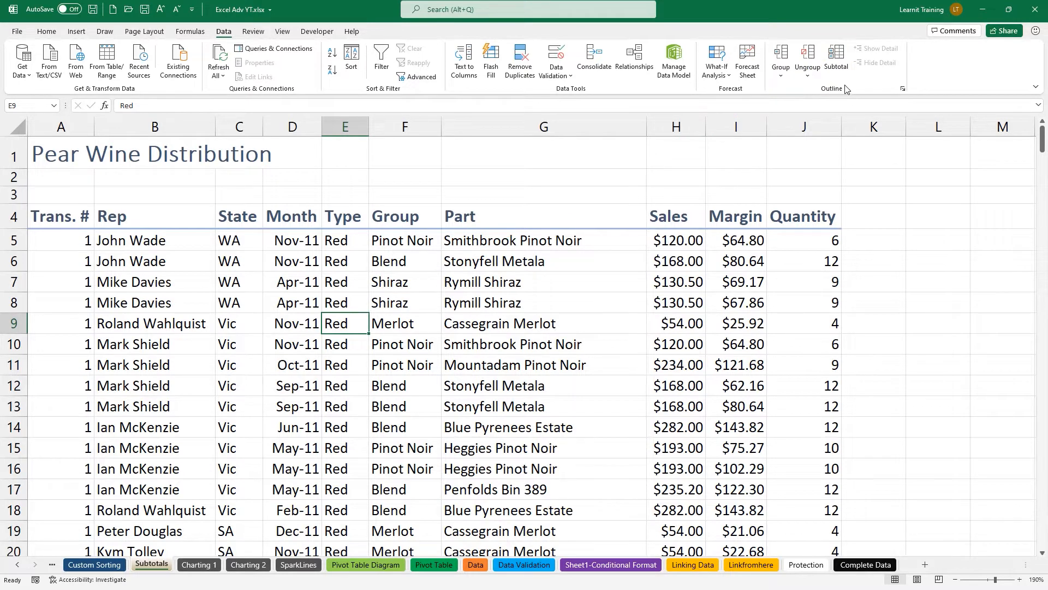
click(836, 59)
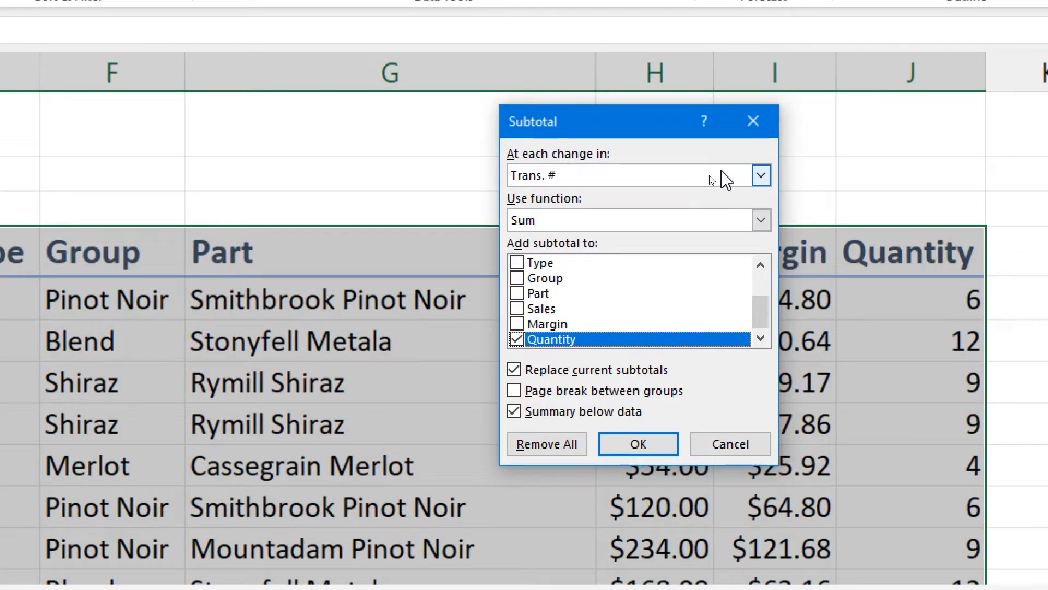
Subtotal at each change in Type, summing Sales, Margin and Quantity, with summaries below each group.
click(712, 178)
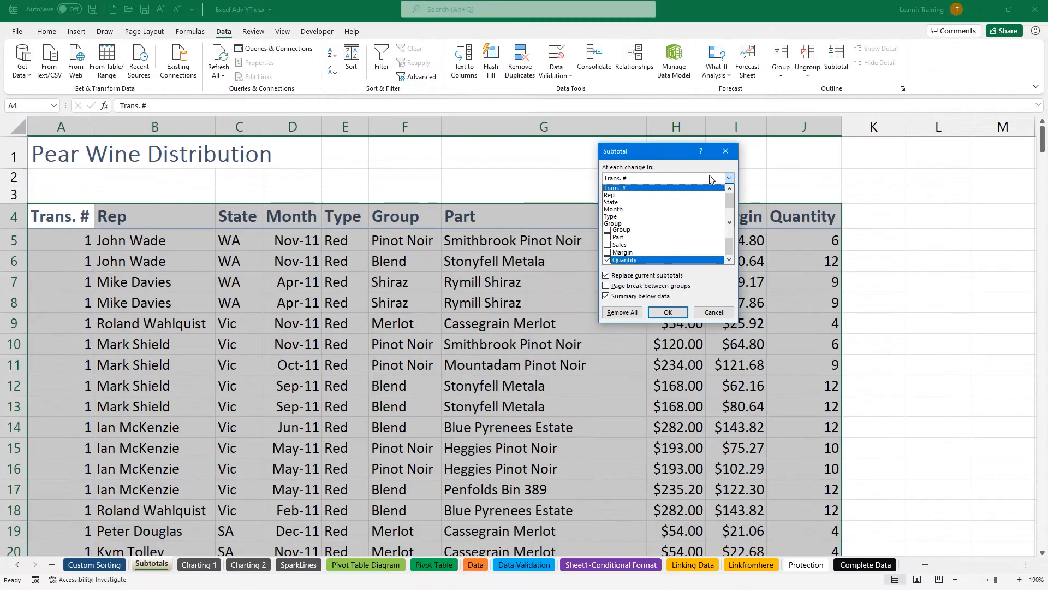
click(653, 217)
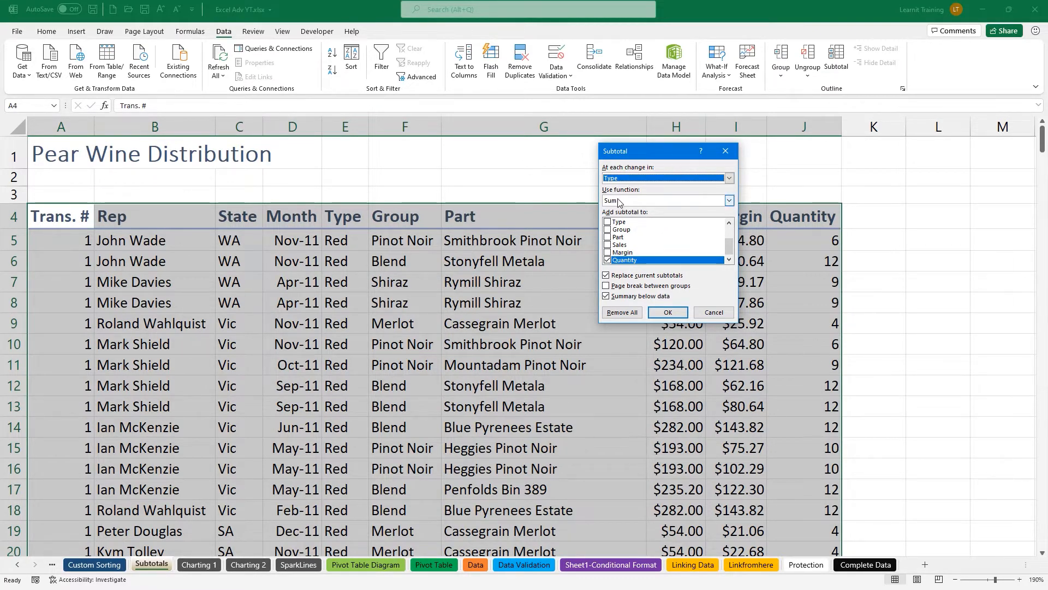
click(608, 245)
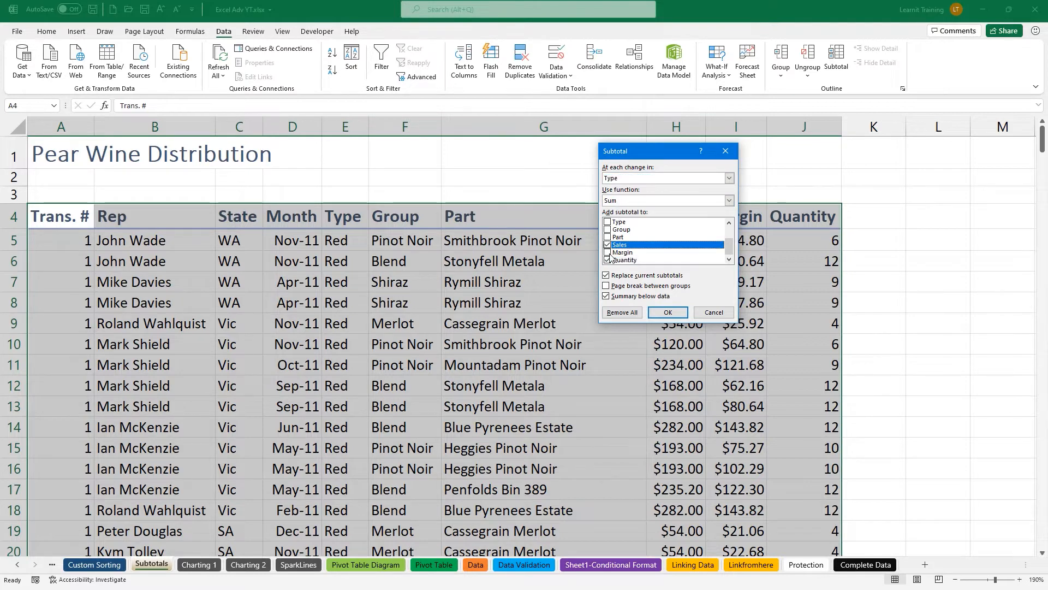
click(609, 253)
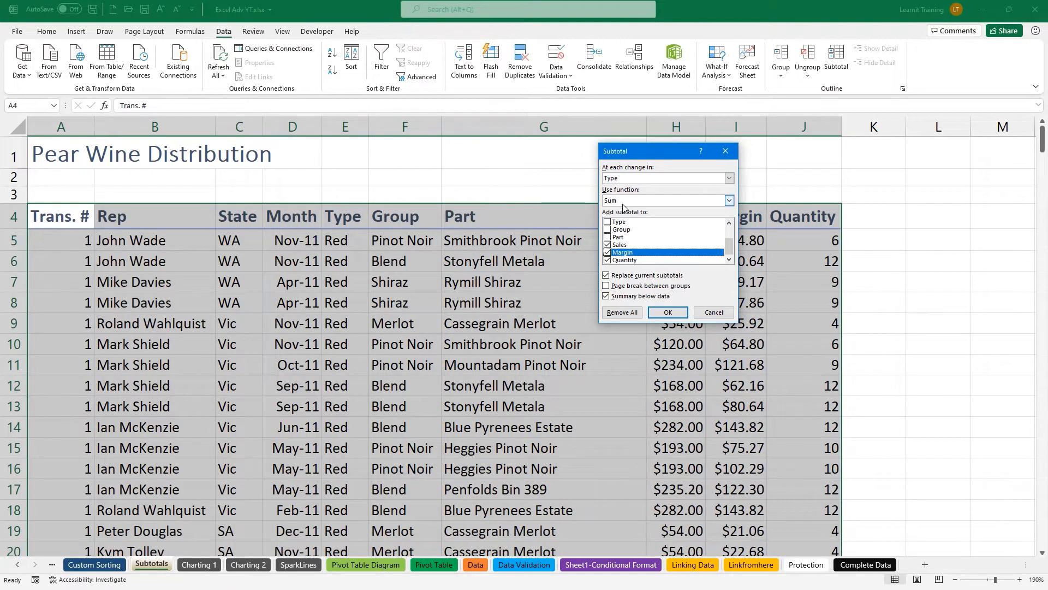
click(606, 296)
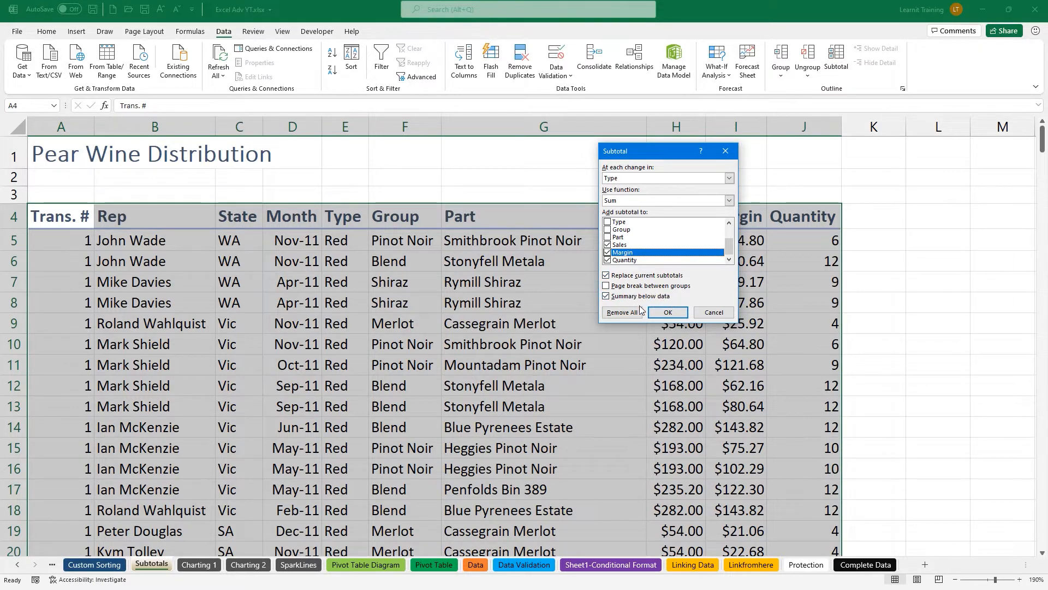
click(668, 312)
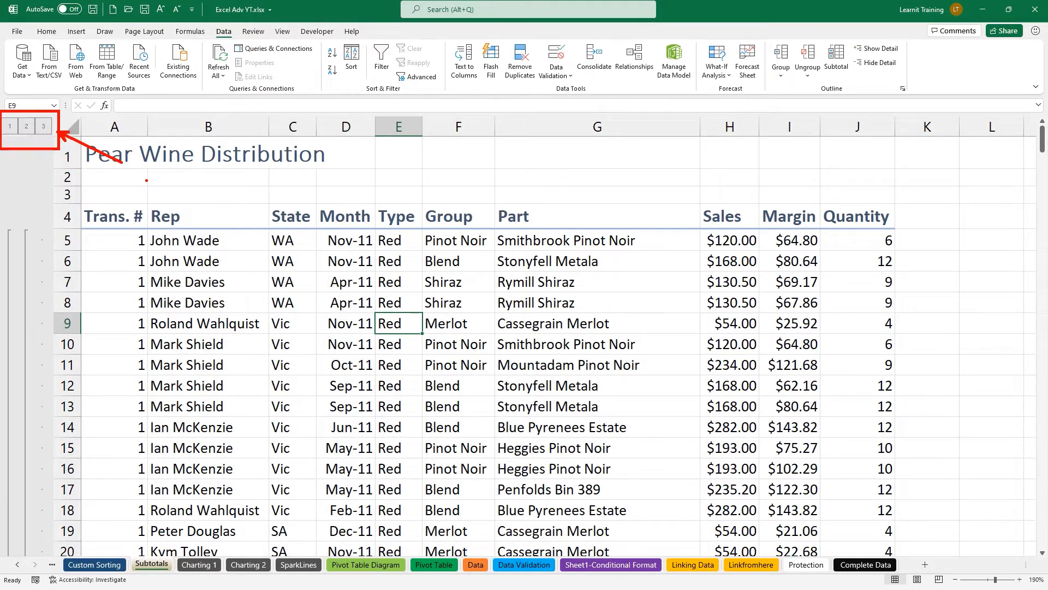
Collapse the outline to level 1 and AutoFit all columns so the grand totals display fully.
click(10, 126)
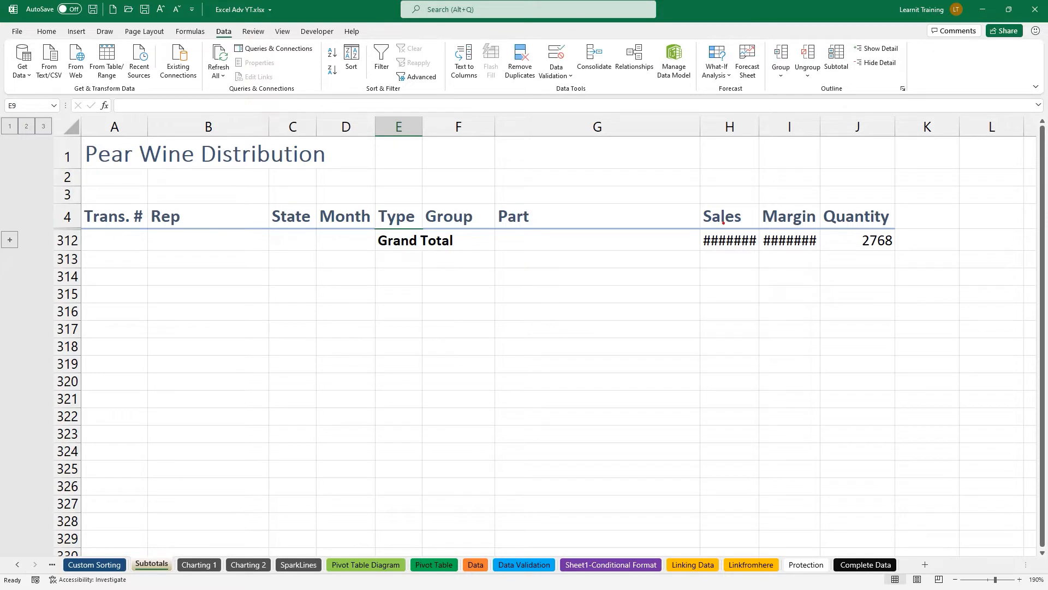
drag(711, 230, 699, 210)
drag(782, 234, 766, 214)
drag(39, 114, 91, 149)
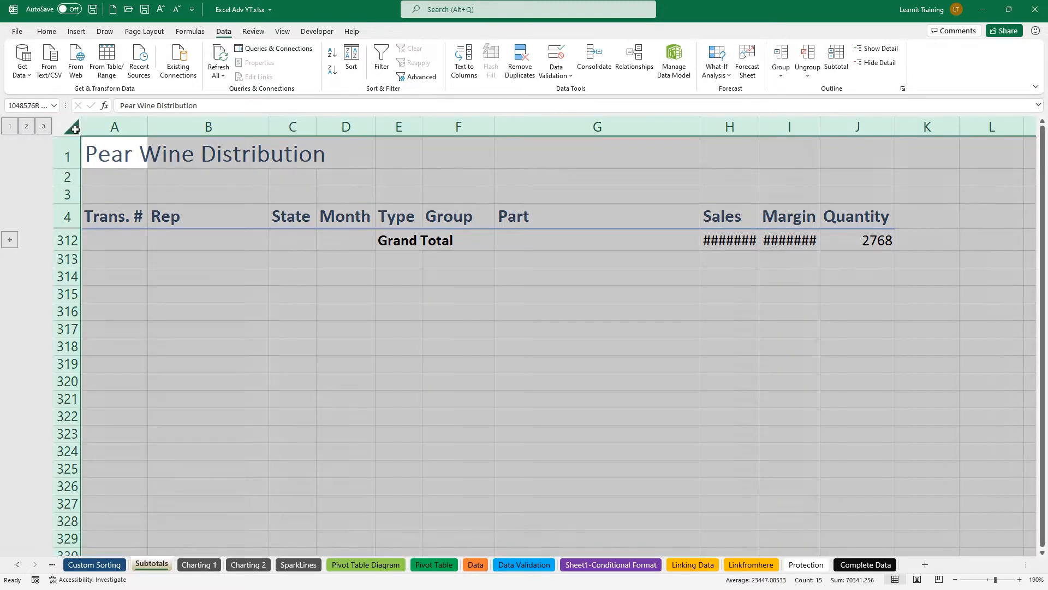
click(75, 129)
double_click(149, 125)
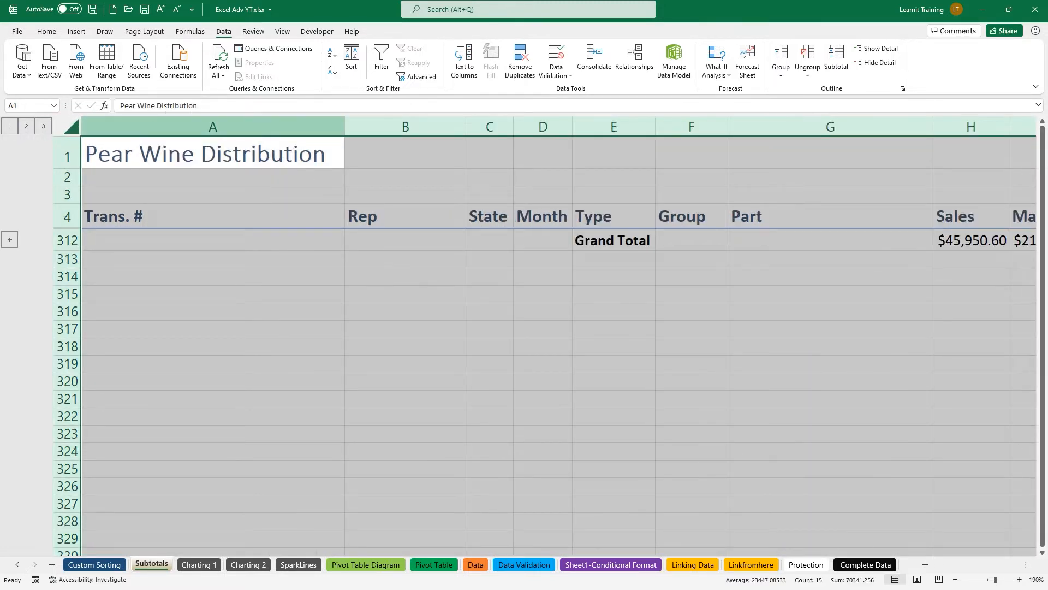
click(807, 461)
Expand the outline to levels 2 and 3, showing Red and White totals and all detail rows.
key(Right)
key(Right)
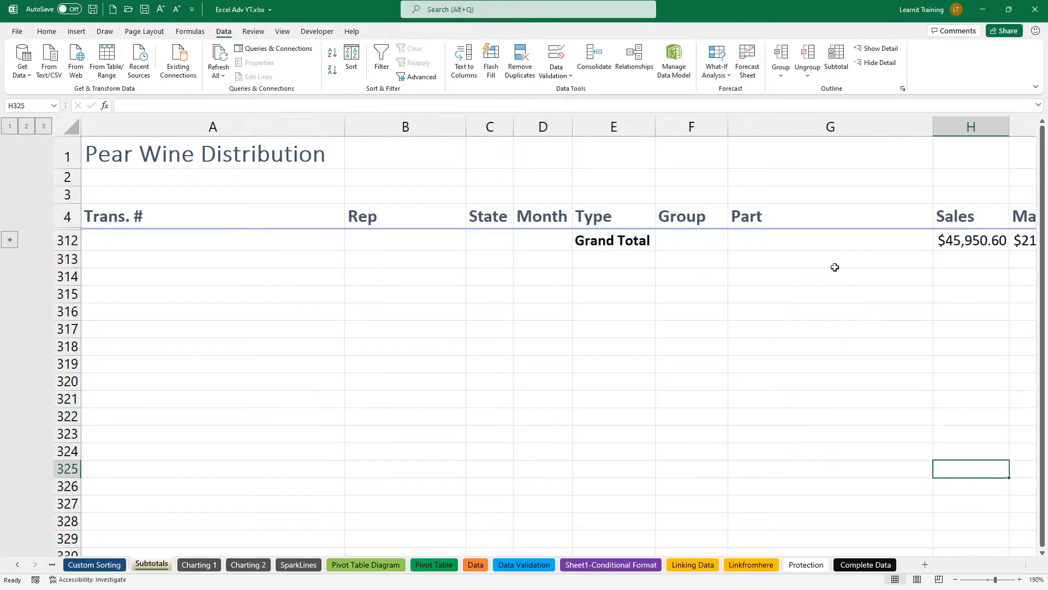
drag(678, 259, 884, 252)
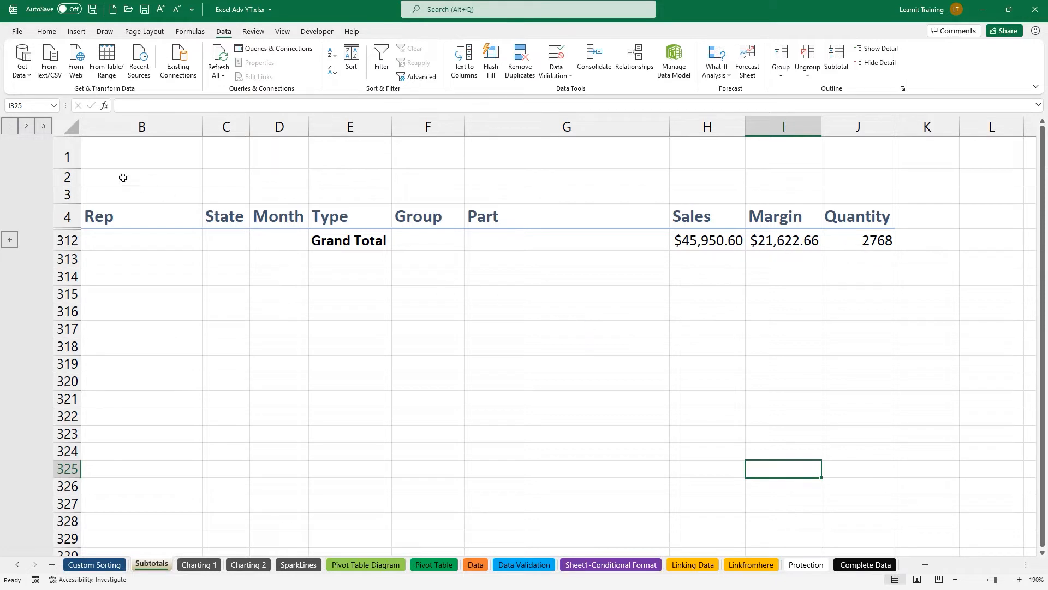
click(30, 128)
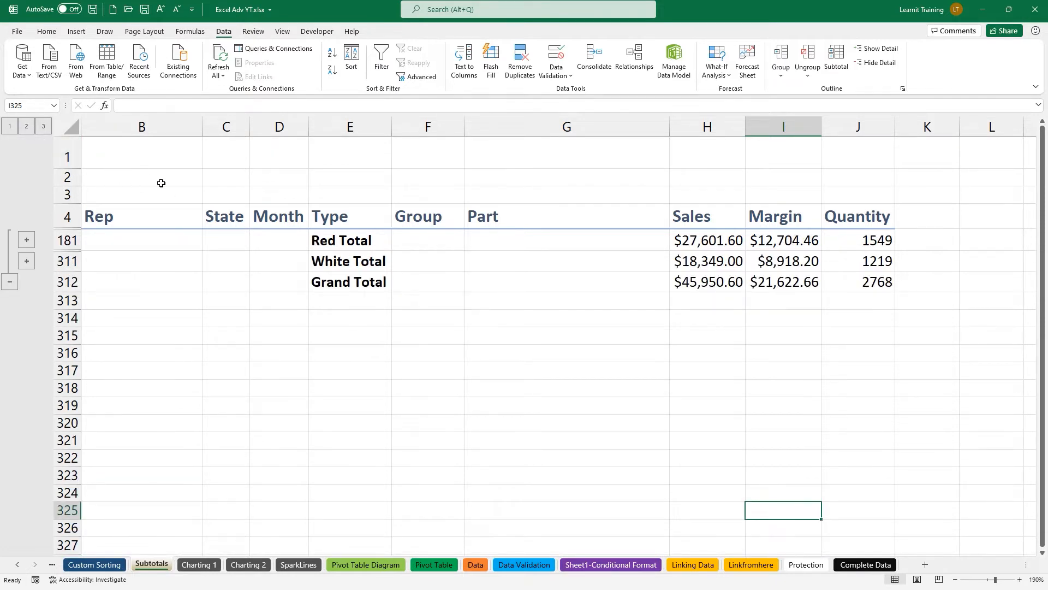
mouse_move(305, 256)
mouse_down()
mouse_move(278, 257)
mouse_move(306, 240)
mouse_up()
drag(663, 270, 903, 293)
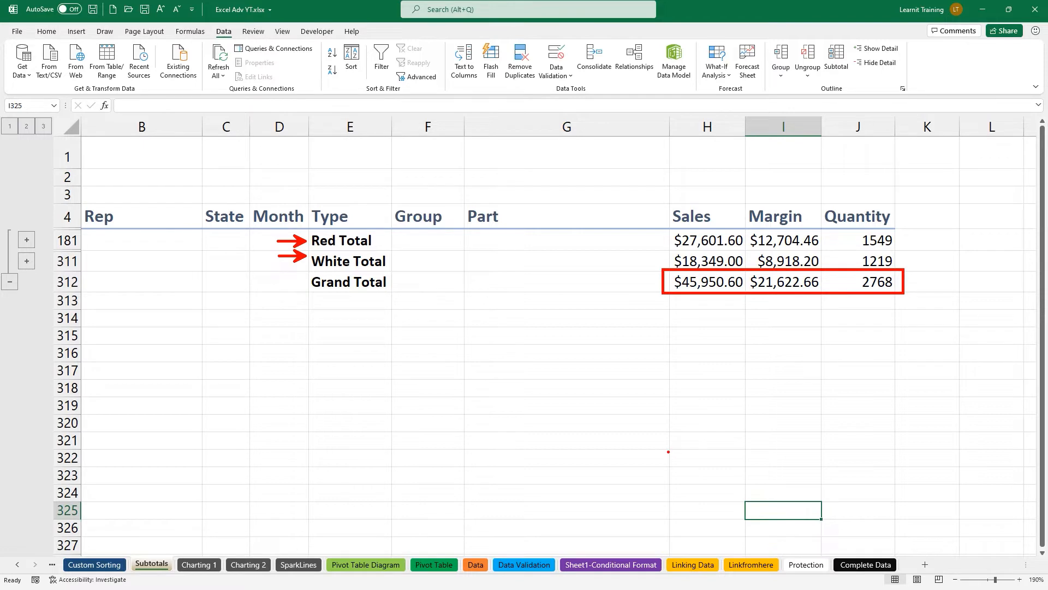
key(Escape)
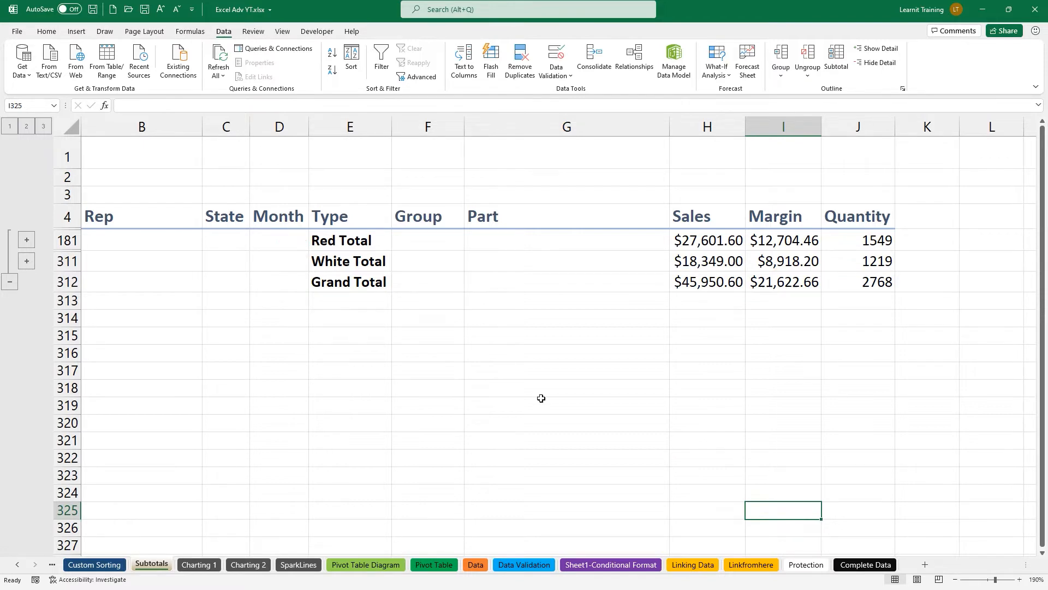
click(43, 127)
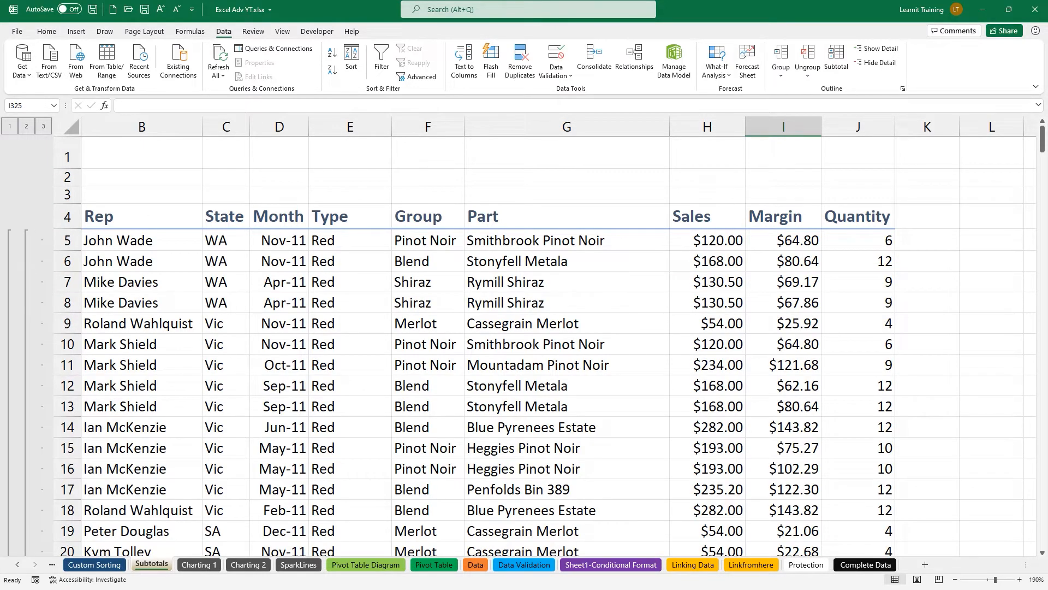
Review the White Total and Grand Total rows at the list's end, then return to the header row.
drag(1043, 139, 1032, 376)
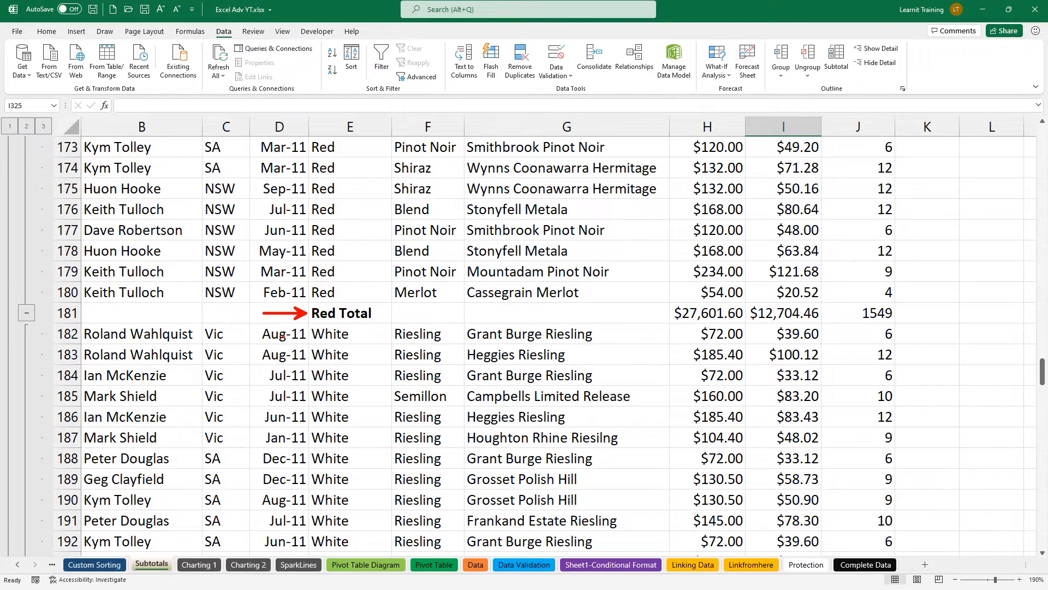
scroll(279, 320, down, 9)
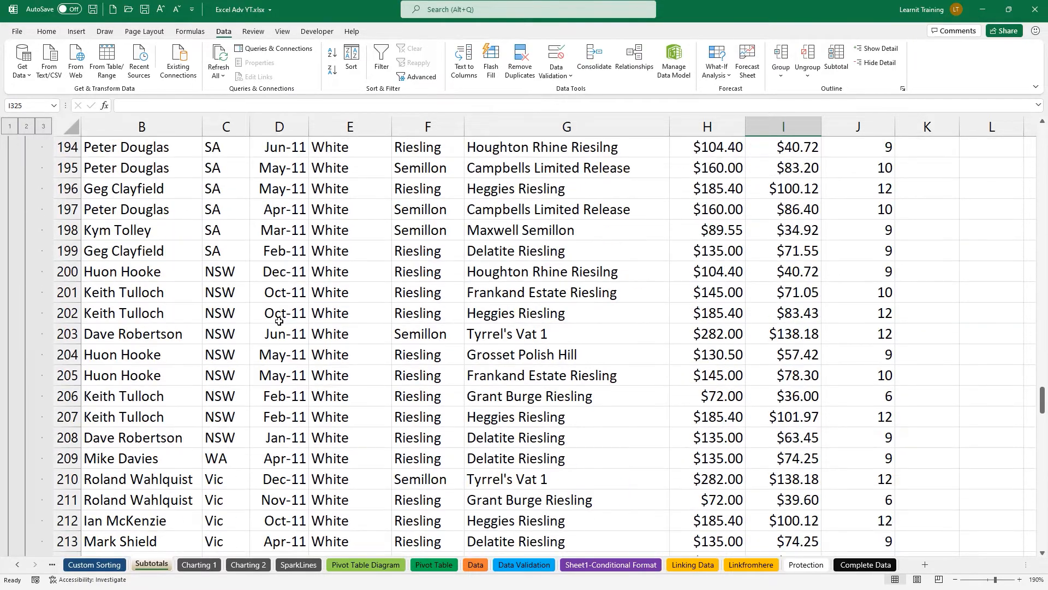
scroll(278, 321, down, 12)
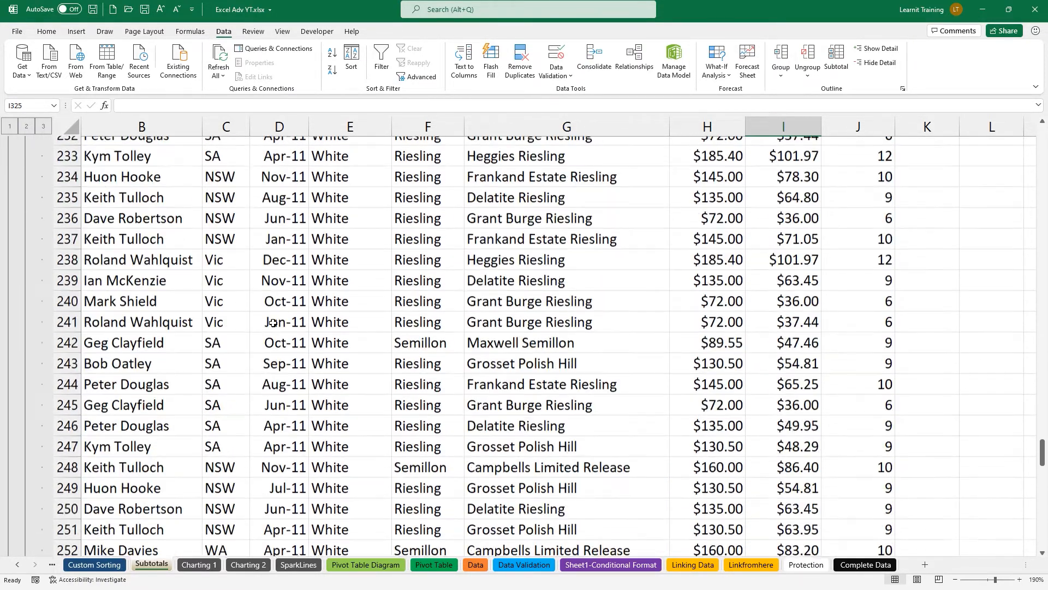
scroll(272, 323, down, 20)
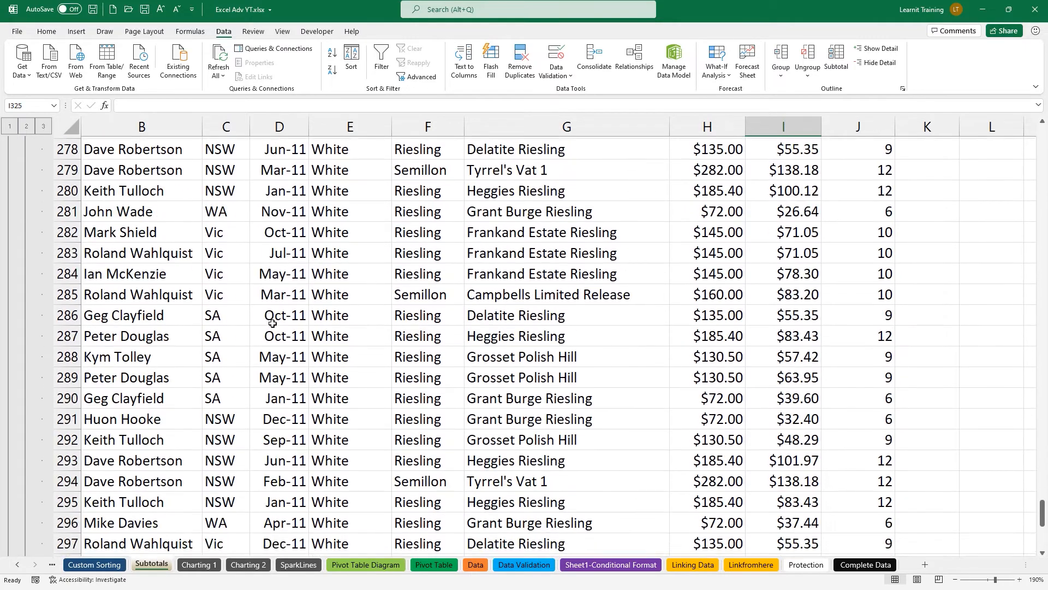
scroll(272, 323, down, 2)
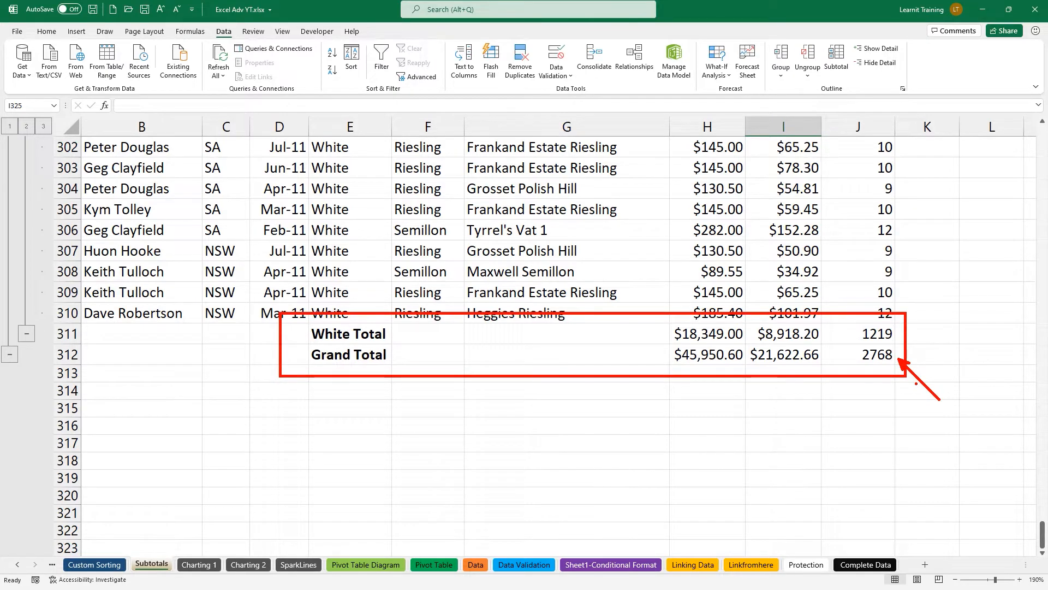
key(ctrl+Up)
key(ctrl+Up)
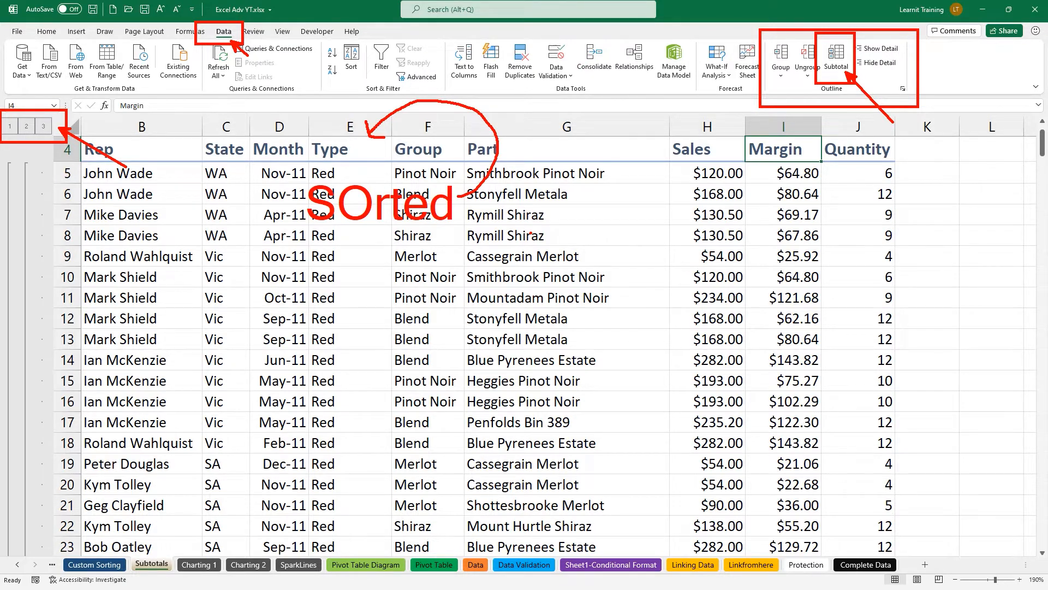
key(Escape)
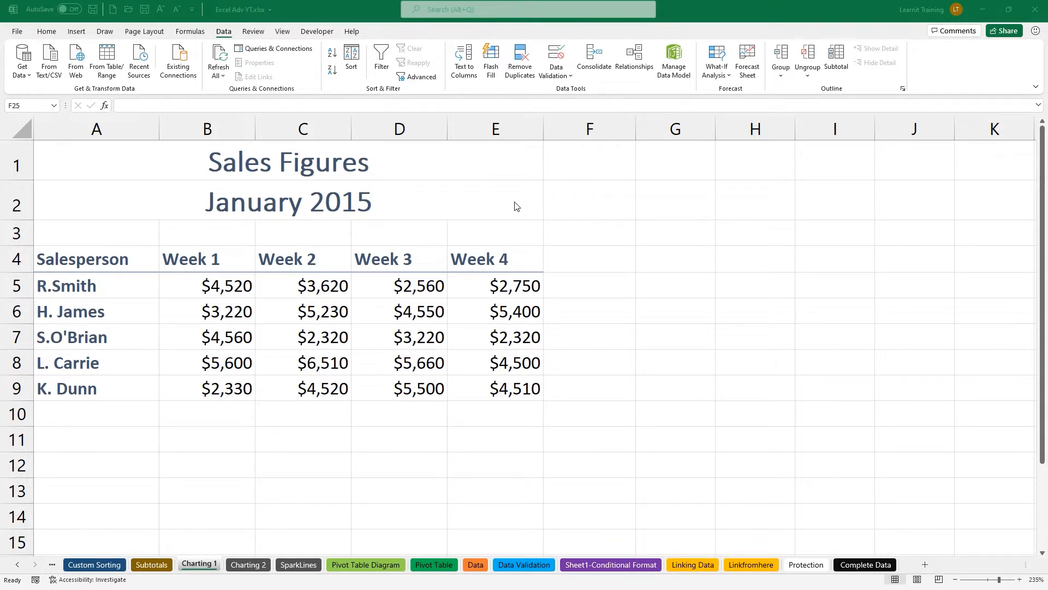
Select the whole Sales Figures table, A4:E9, with Ctrl+A on the Charting 1 sheet.
click(296, 275)
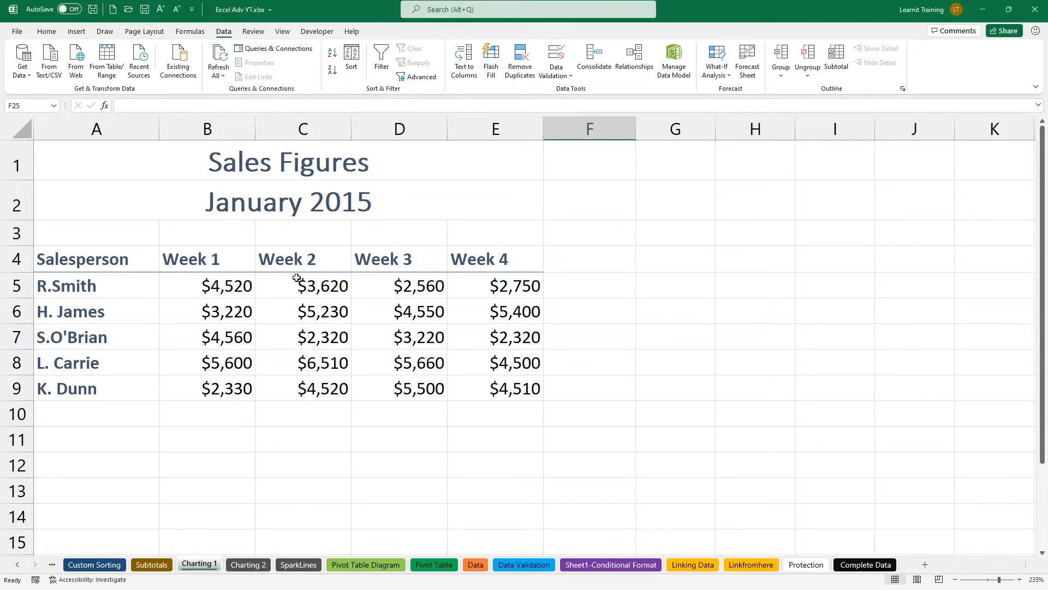
click(296, 278)
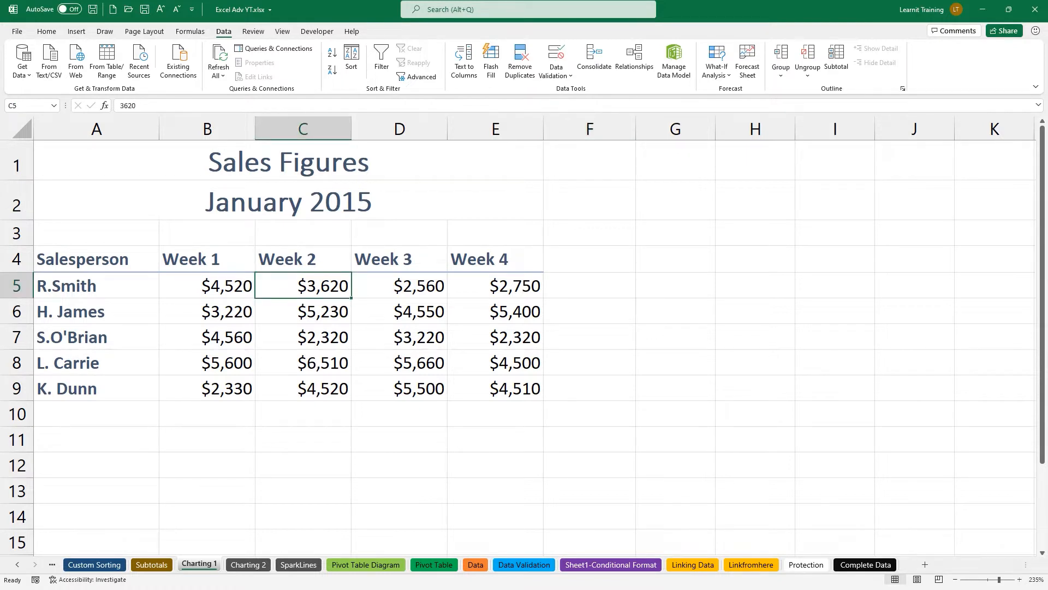
mouse_move(34, 246)
mouse_down()
mouse_move(234, 347)
mouse_move(542, 401)
mouse_up()
drag(555, 333, 609, 333)
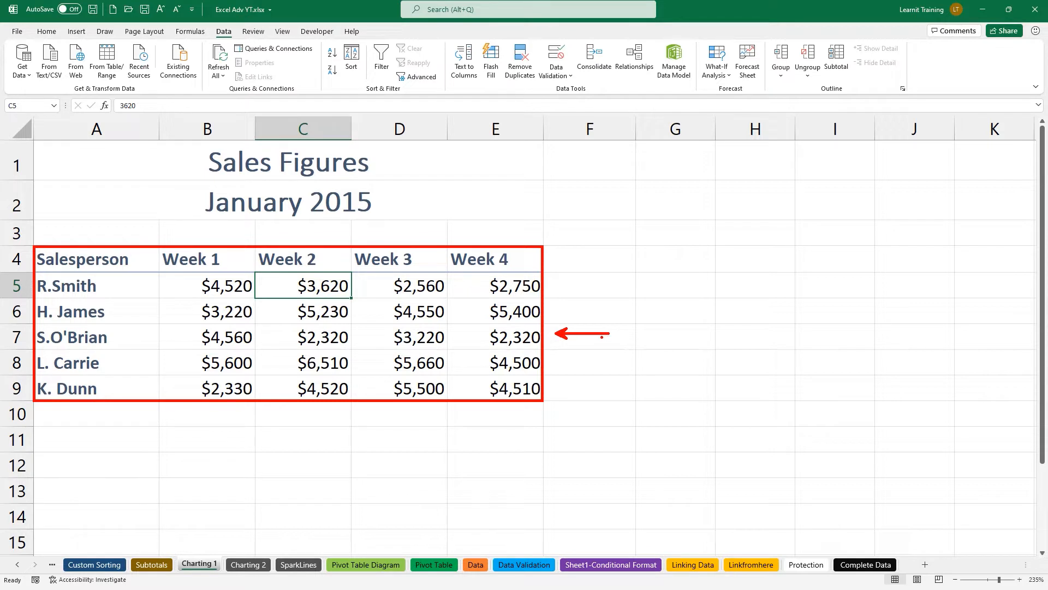
text(tCTRL + A)
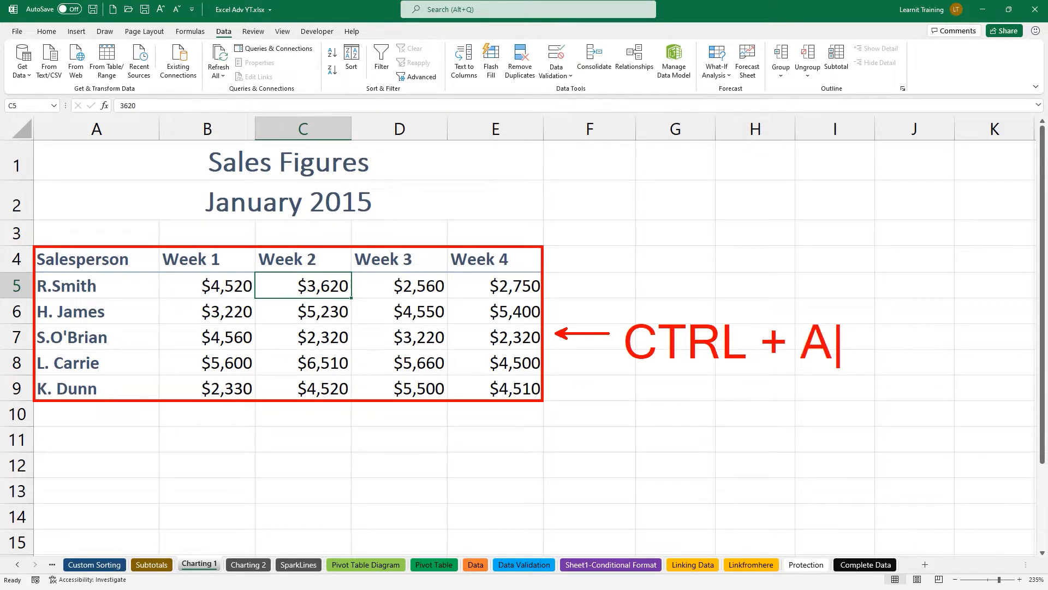
key(Escape)
drag(249, 269, 355, 303)
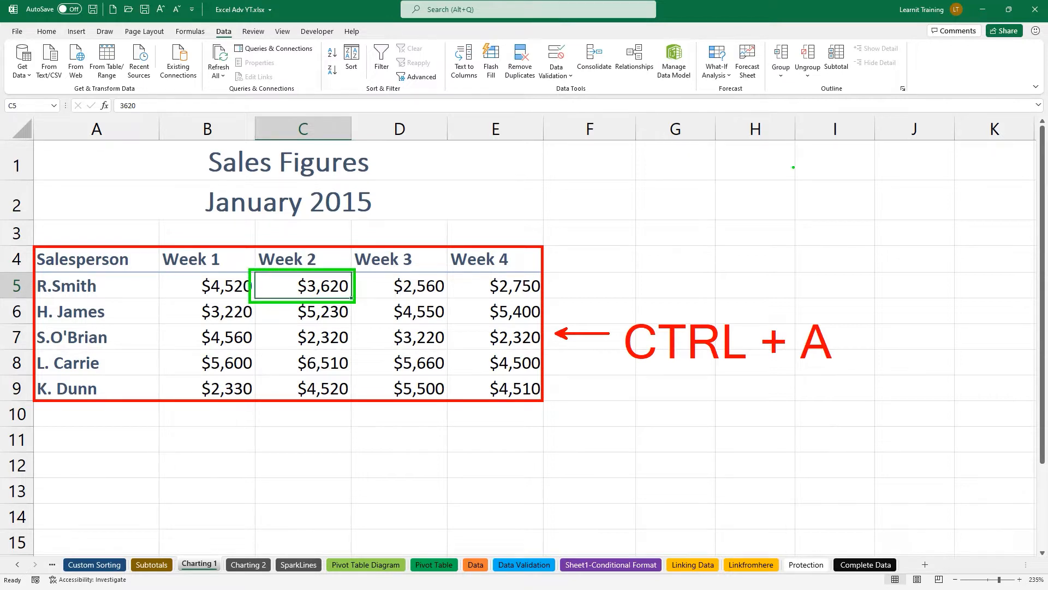
key(Escape)
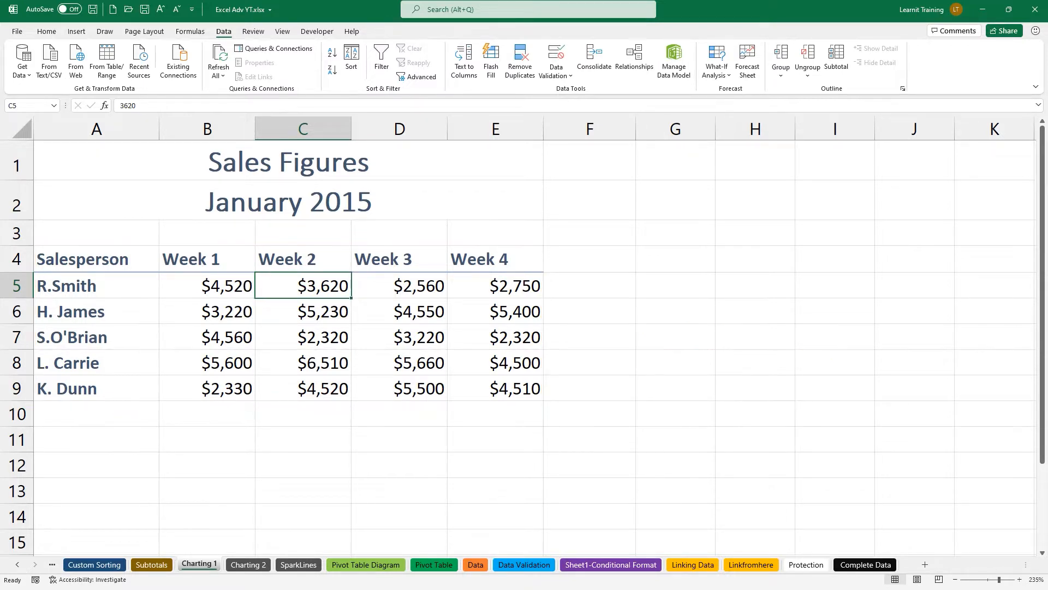
key(ctrl+a)
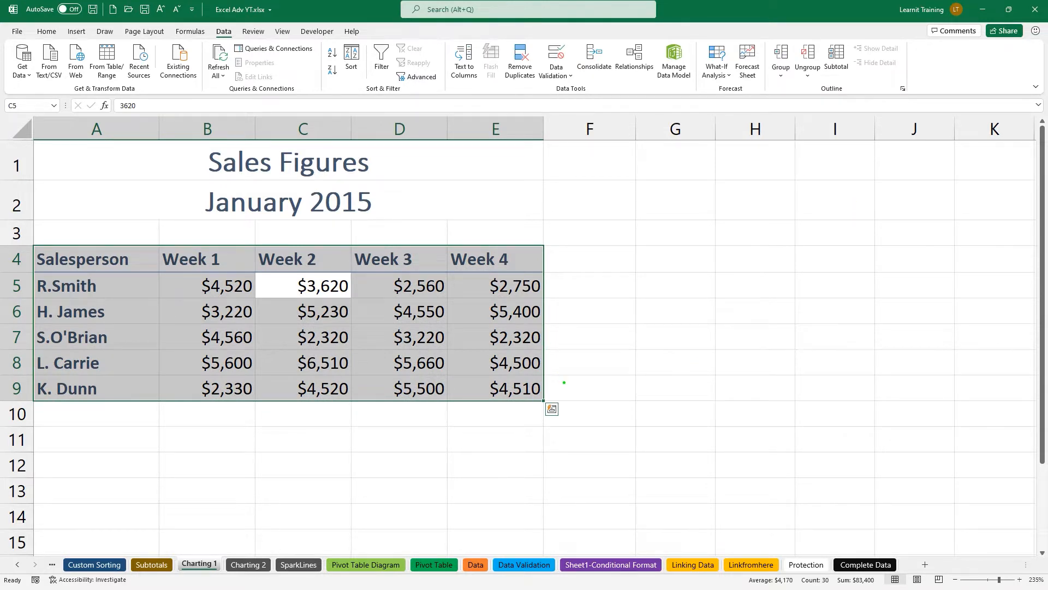
mouse_move(561, 394)
mouse_down()
mouse_move(637, 386)
mouse_move(684, 366)
mouse_up()
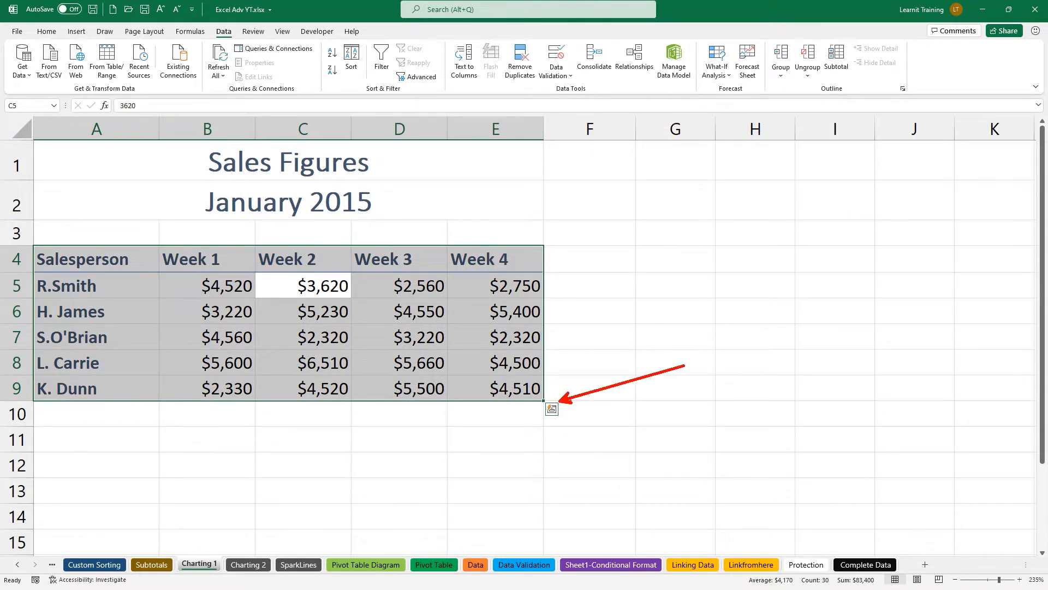
drag(544, 394, 567, 426)
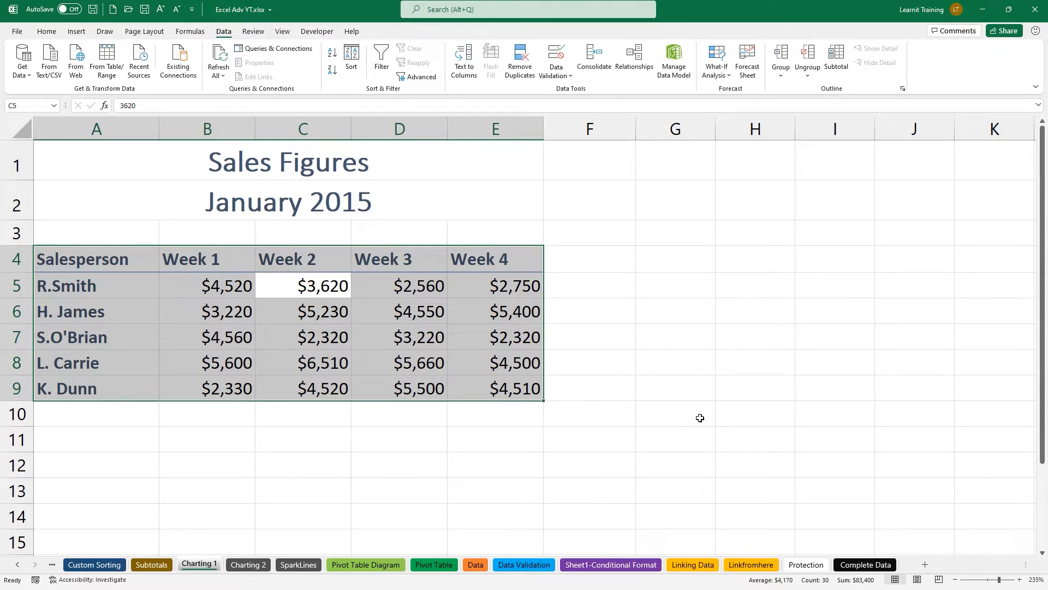
Show the Quick Analysis gallery for the selected A4:E9 sales table.
click(552, 409)
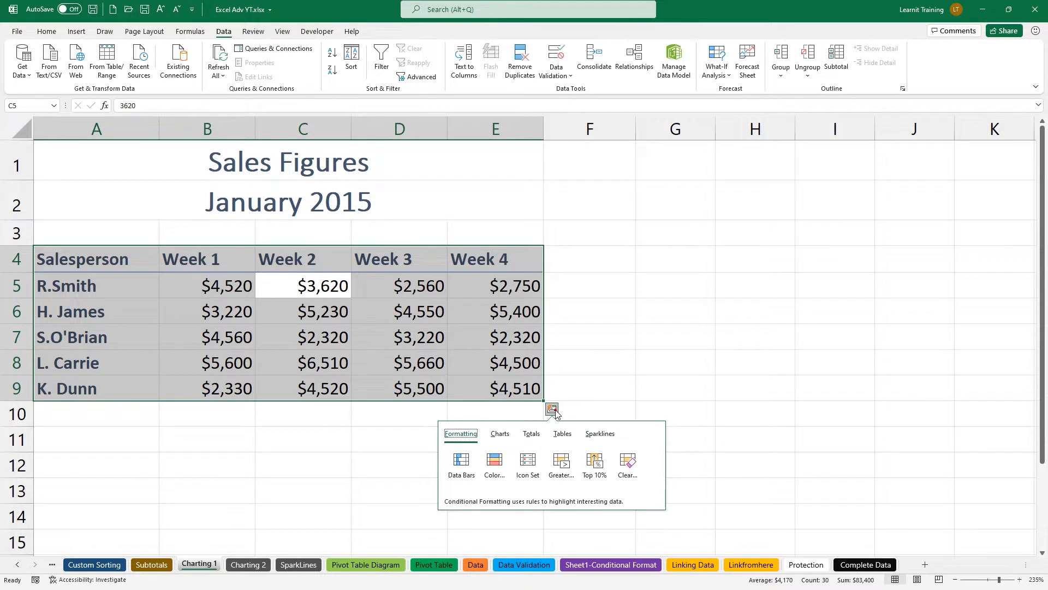
mouse_move(466, 423)
mouse_down()
mouse_move(451, 385)
mouse_move(248, 148)
mouse_move(42, 34)
mouse_up()
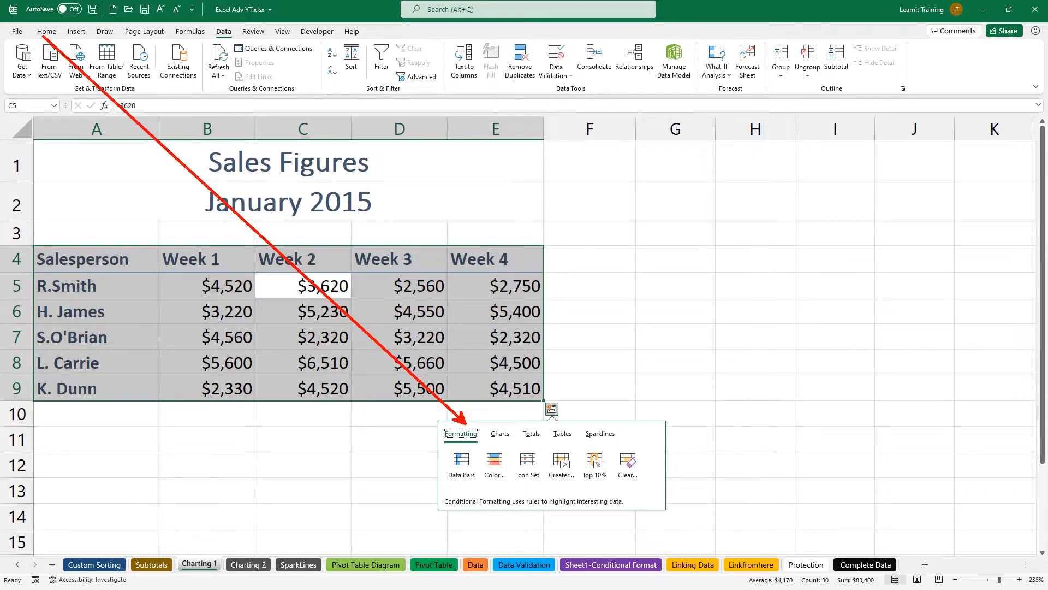
drag(507, 425, 85, 35)
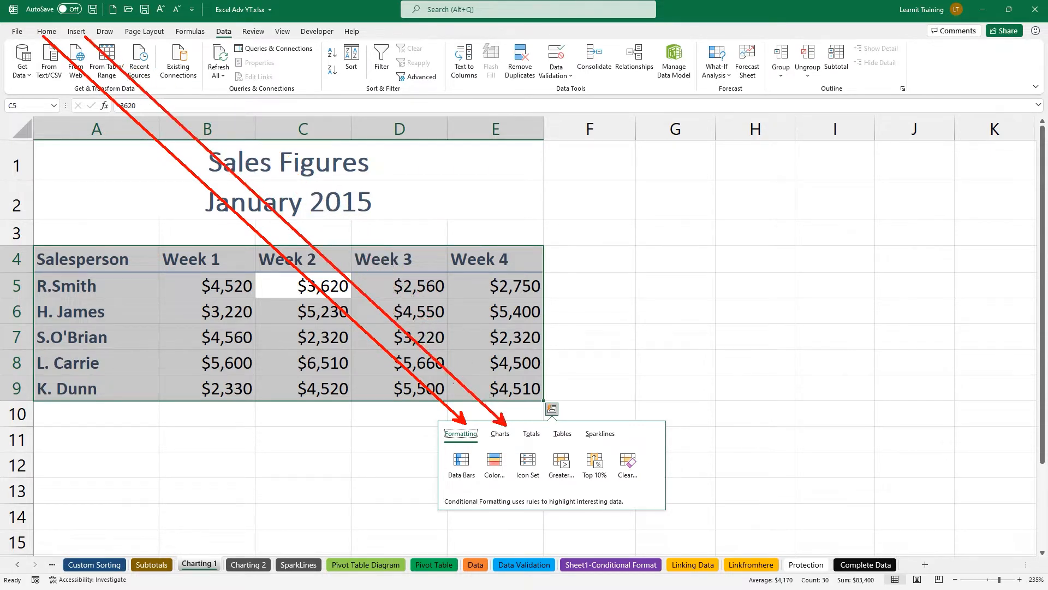
drag(537, 418, 194, 38)
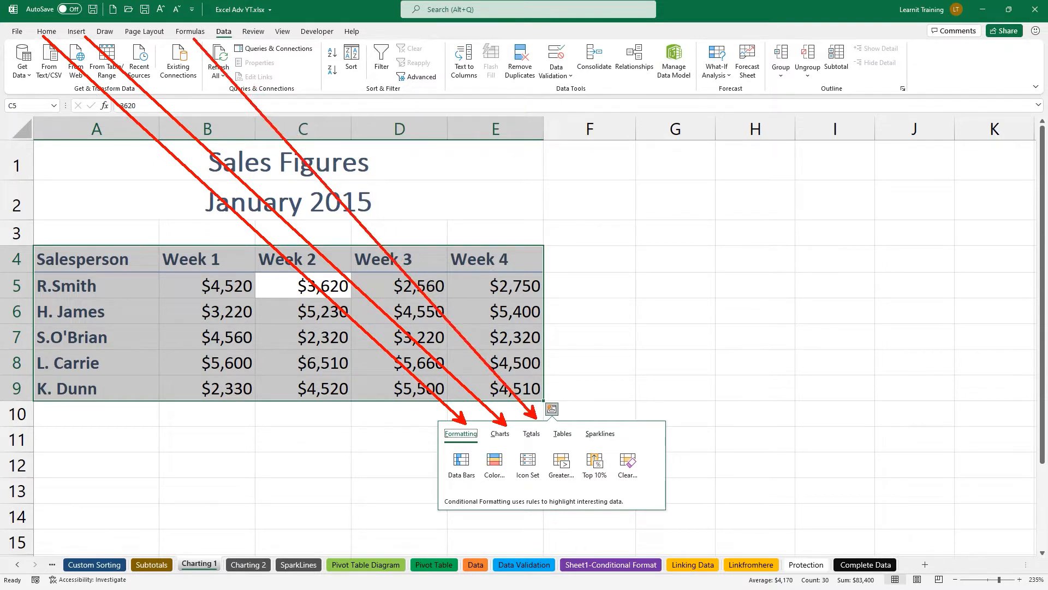
mouse_move(553, 424)
mouse_down()
mouse_move(469, 115)
mouse_move(219, 36)
mouse_move(90, 33)
mouse_up()
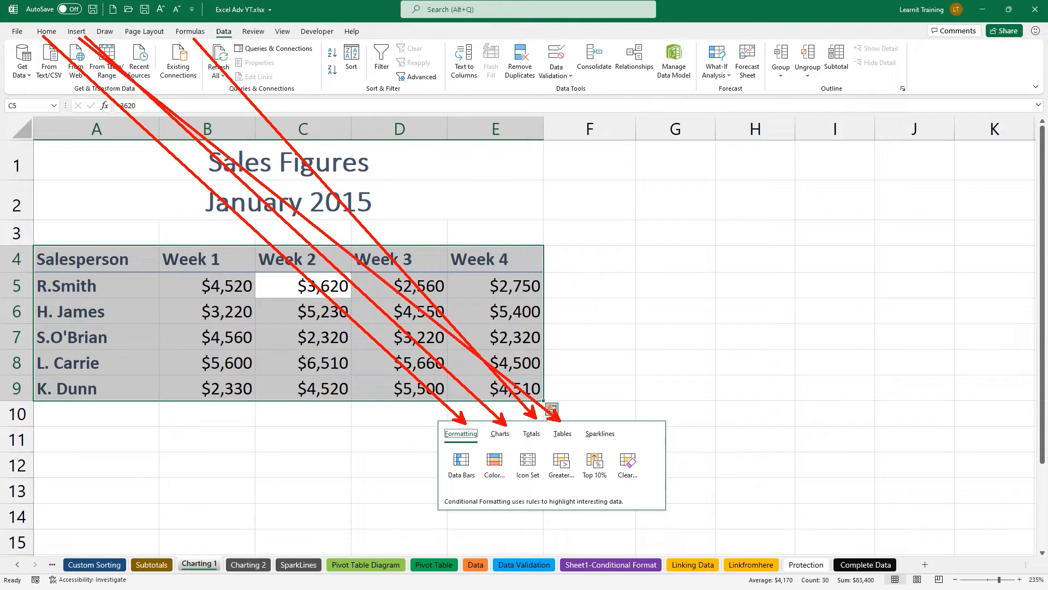
mouse_move(603, 425)
mouse_down()
mouse_move(452, 151)
mouse_move(83, 31)
mouse_up()
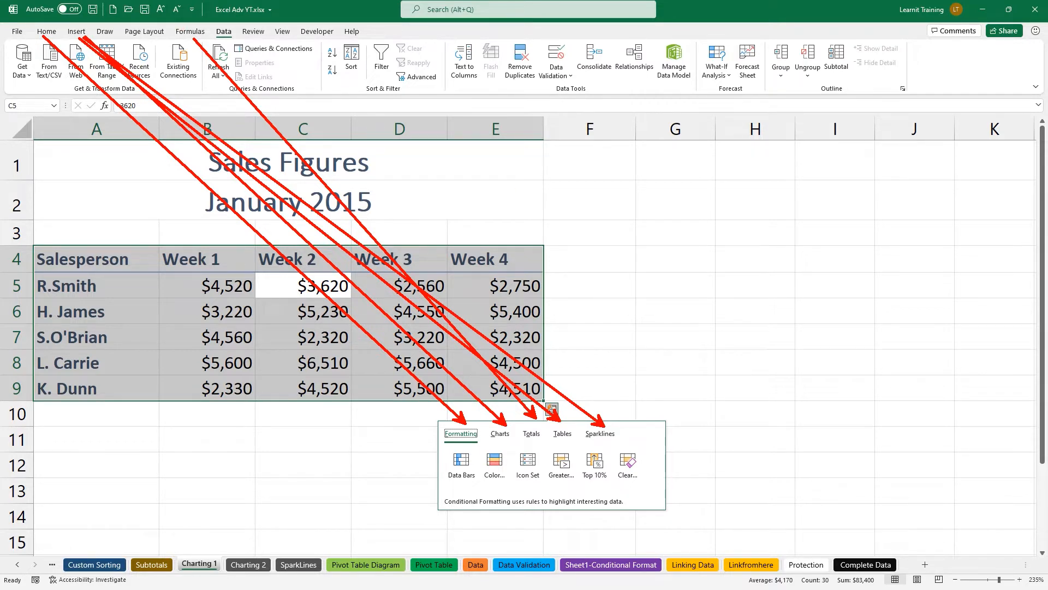
drag(433, 414, 676, 517)
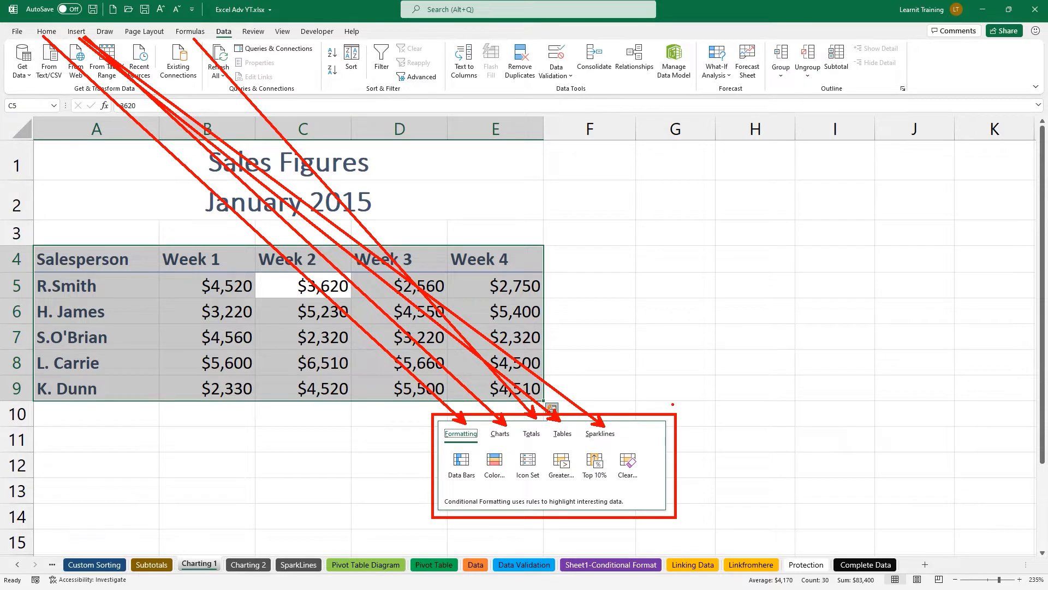
key(Escape)
click(552, 409)
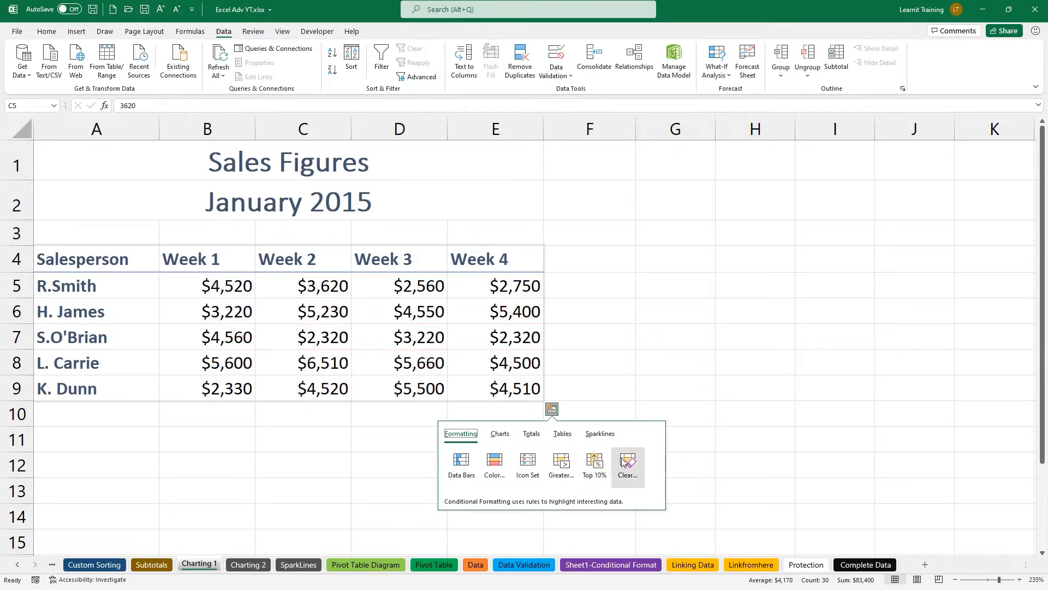
Preview the Quick Analysis Charts, Totals (Average column), Tables, Sparklines and Formatting options, then dismiss them.
click(500, 434)
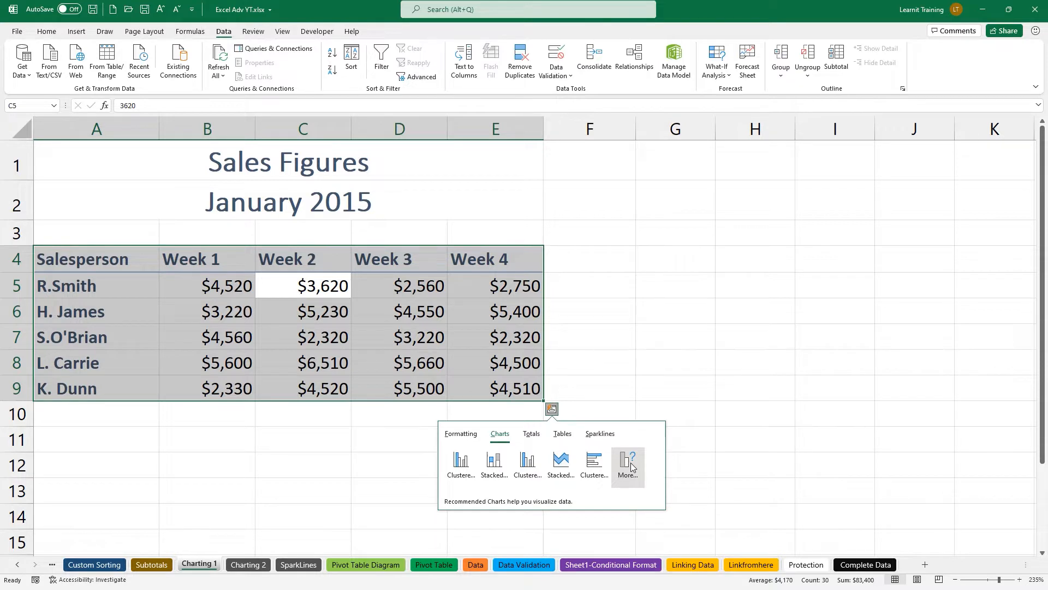
click(531, 435)
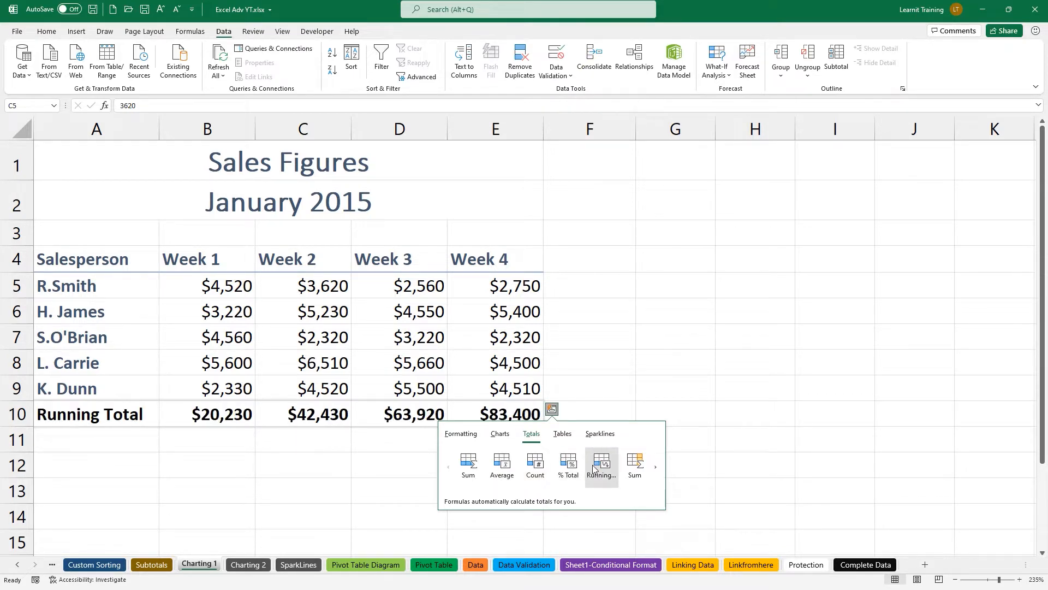
click(656, 468)
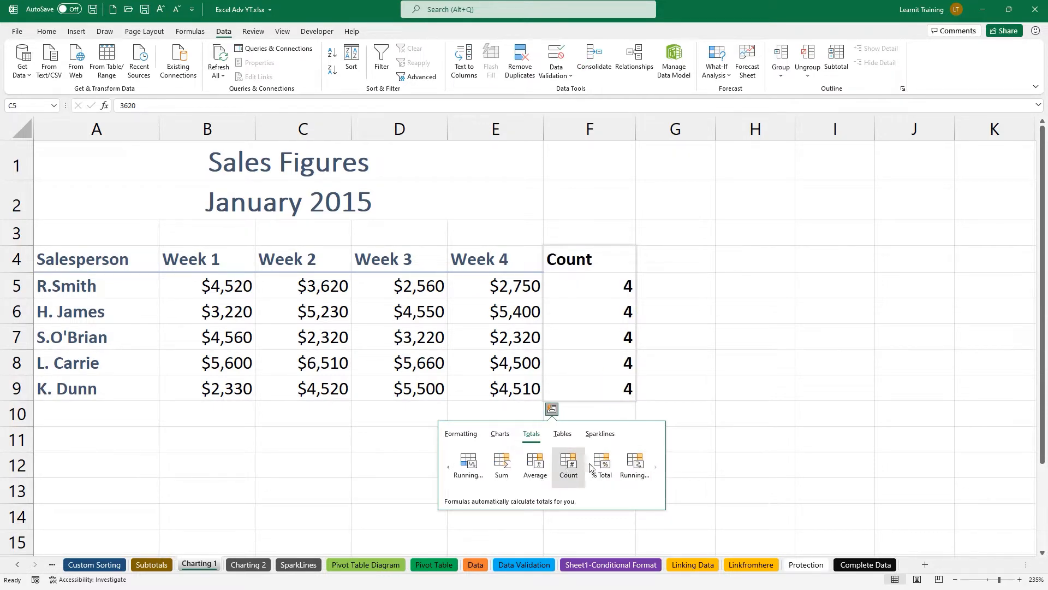
click(562, 434)
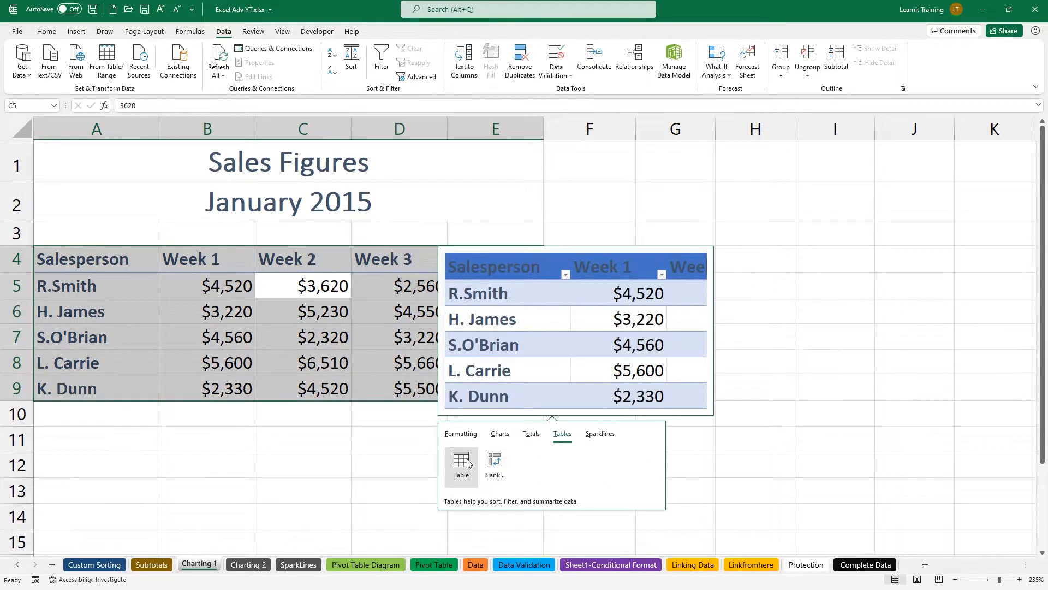
click(600, 433)
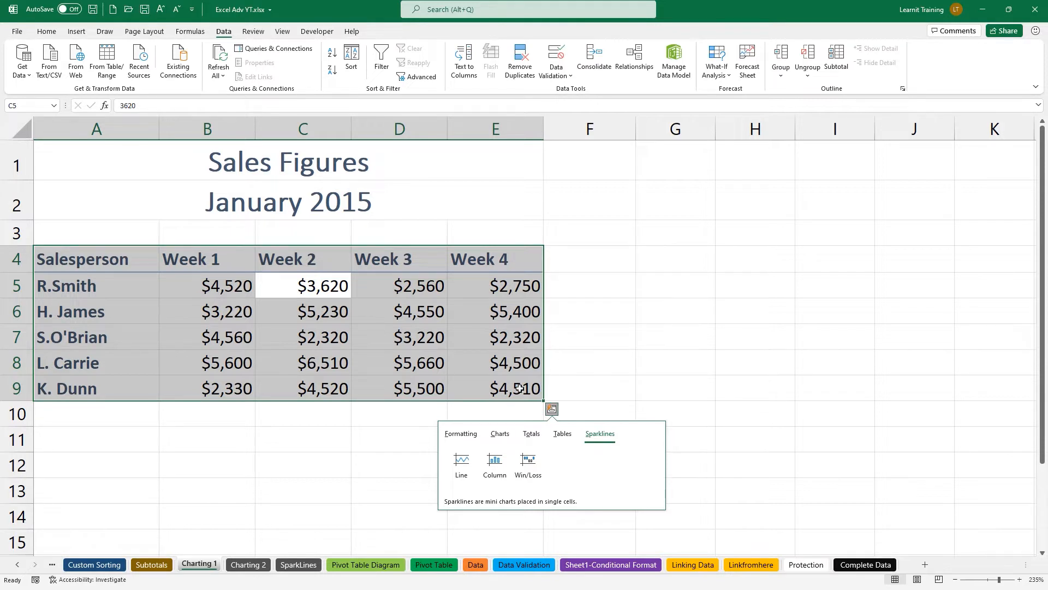
click(461, 434)
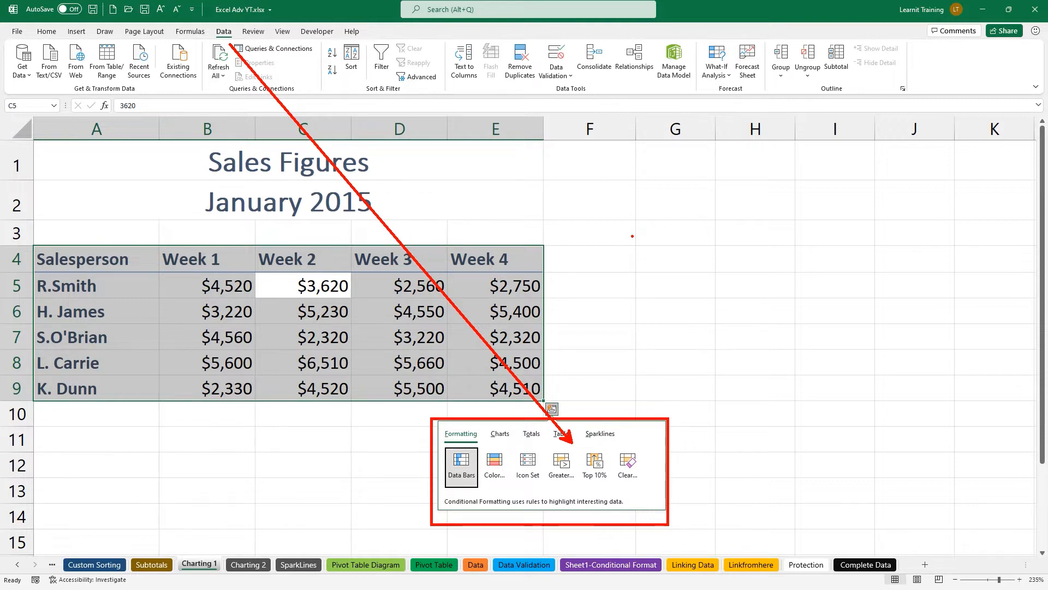
key(Escape)
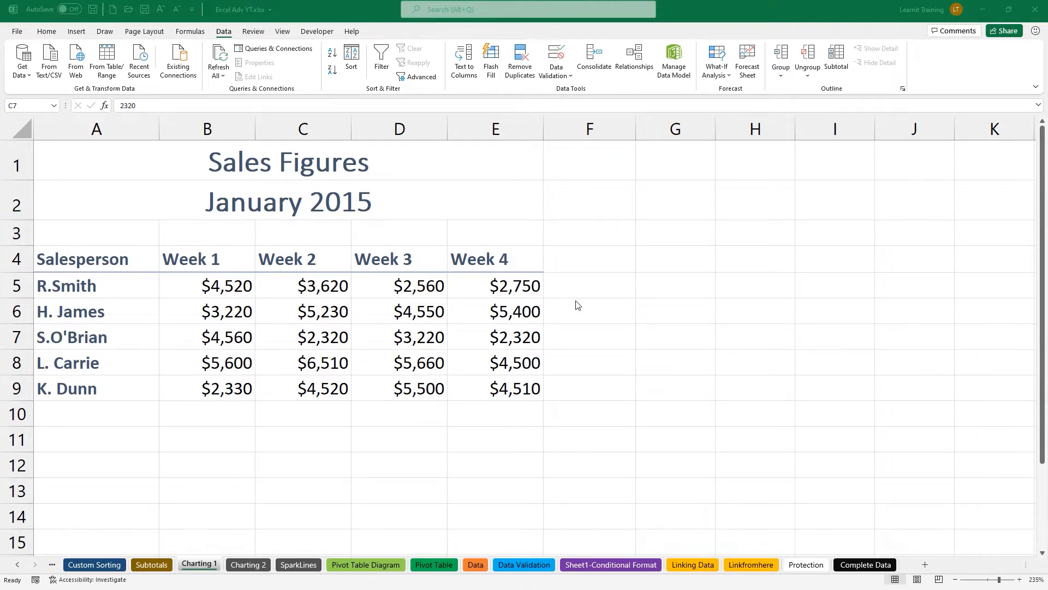
Reselect the A4:E9 table, briefly toggle Quick Analysis with Ctrl+Q, and switch to the Insert ribbon.
click(359, 335)
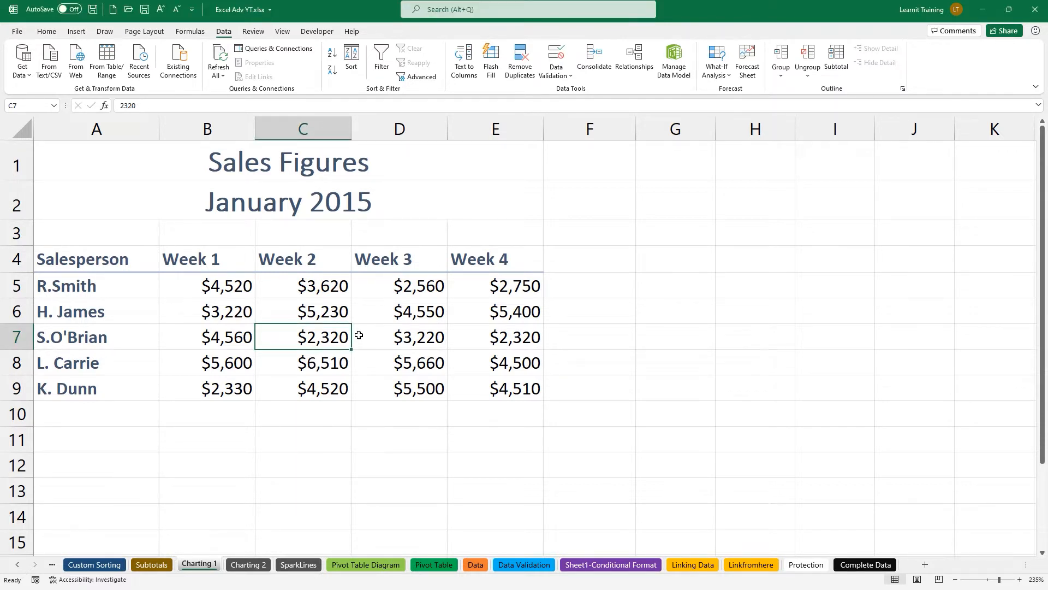
key(ctrl+a)
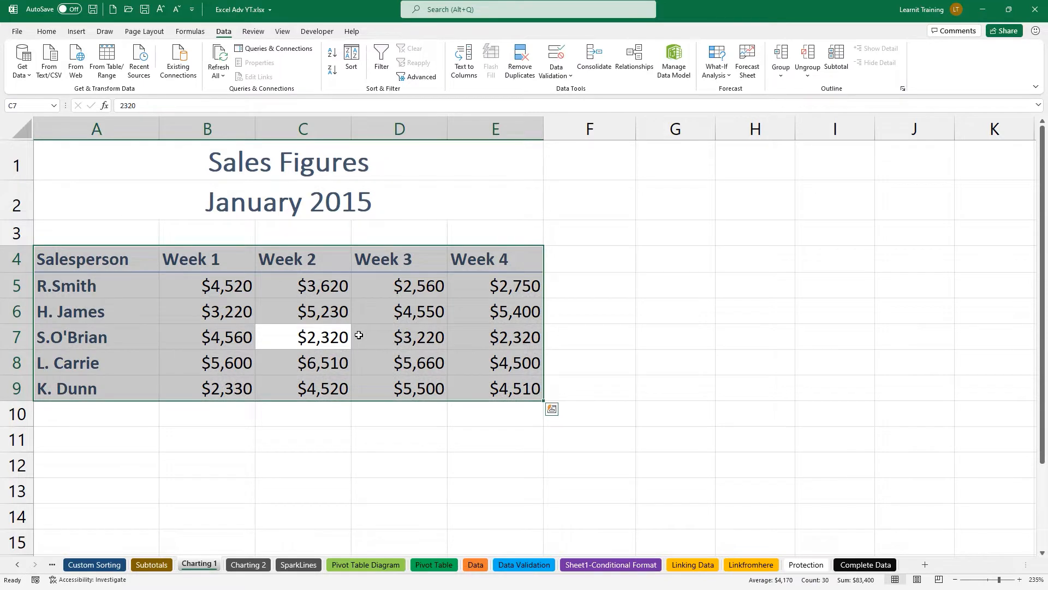
key(ctrl+q)
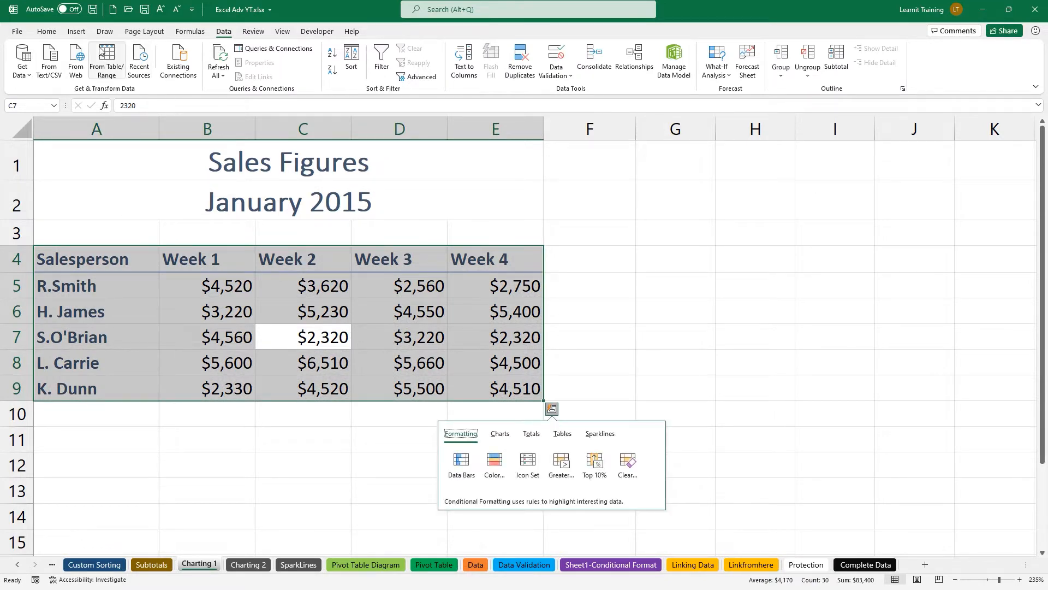
key(Escape)
click(76, 32)
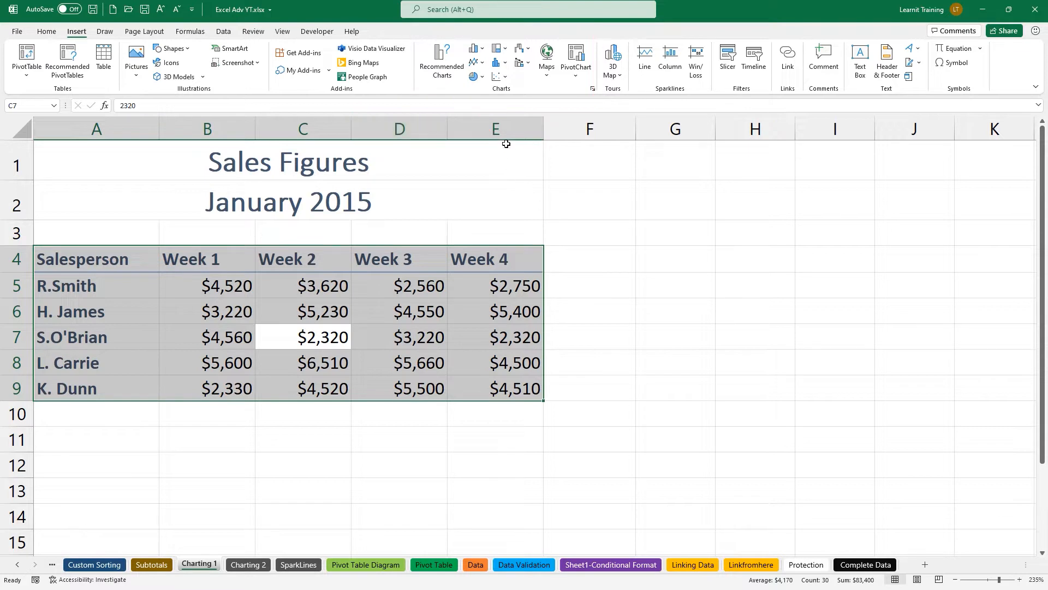
Preview the recommended charts: stacked column, stacked area, clustered bar, line and clustered column.
click(451, 81)
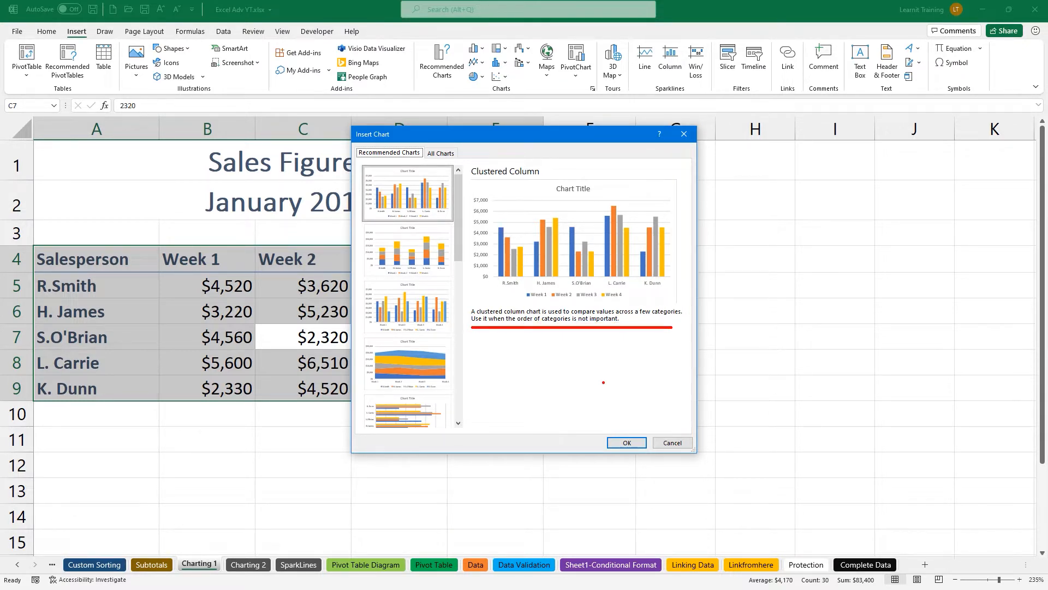
click(410, 272)
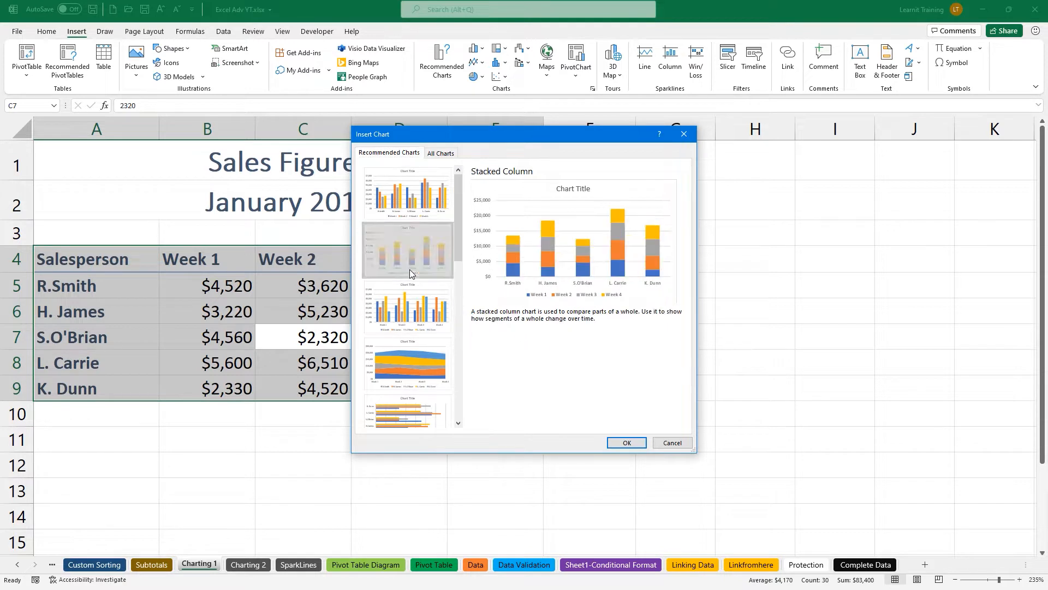
click(434, 304)
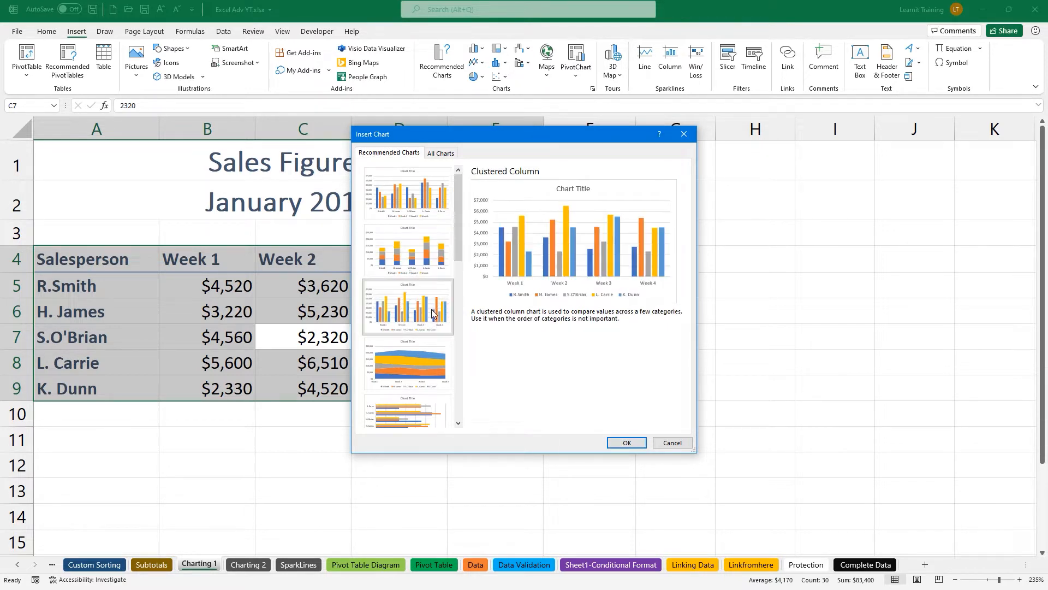
click(439, 344)
click(434, 399)
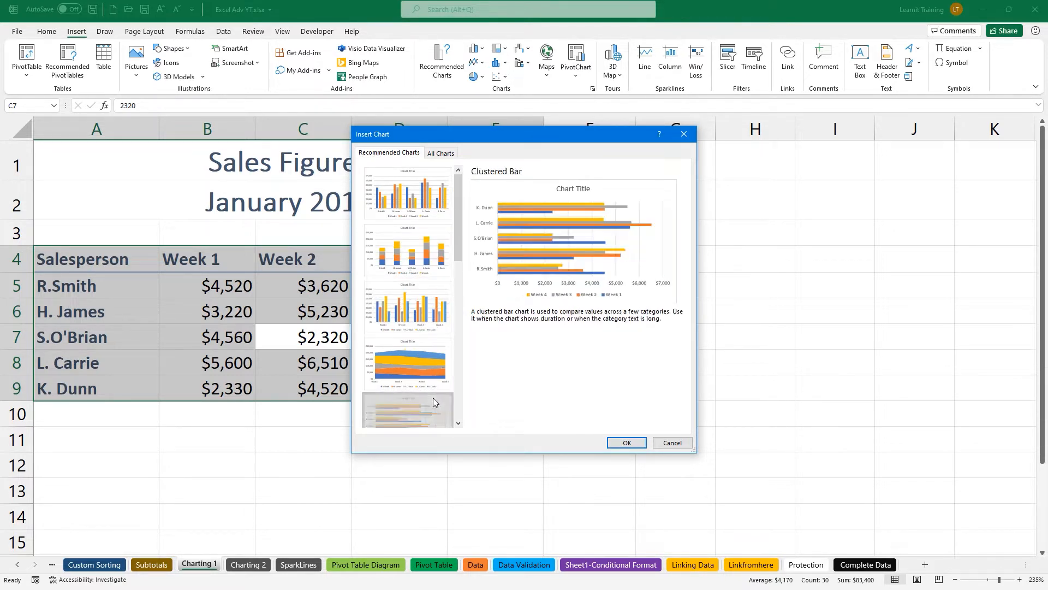
drag(459, 255, 460, 299)
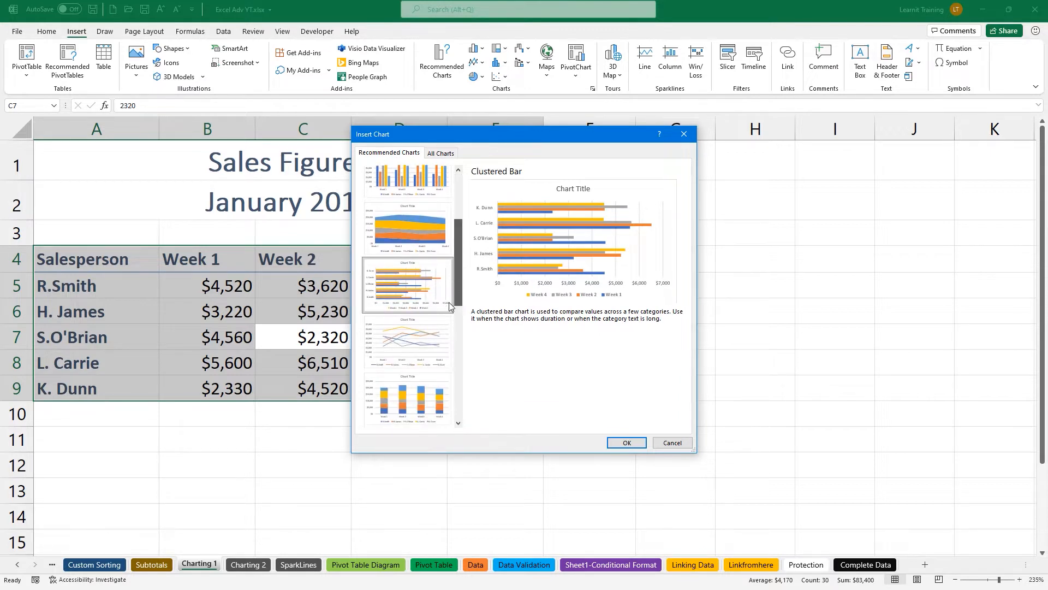
click(436, 326)
click(424, 390)
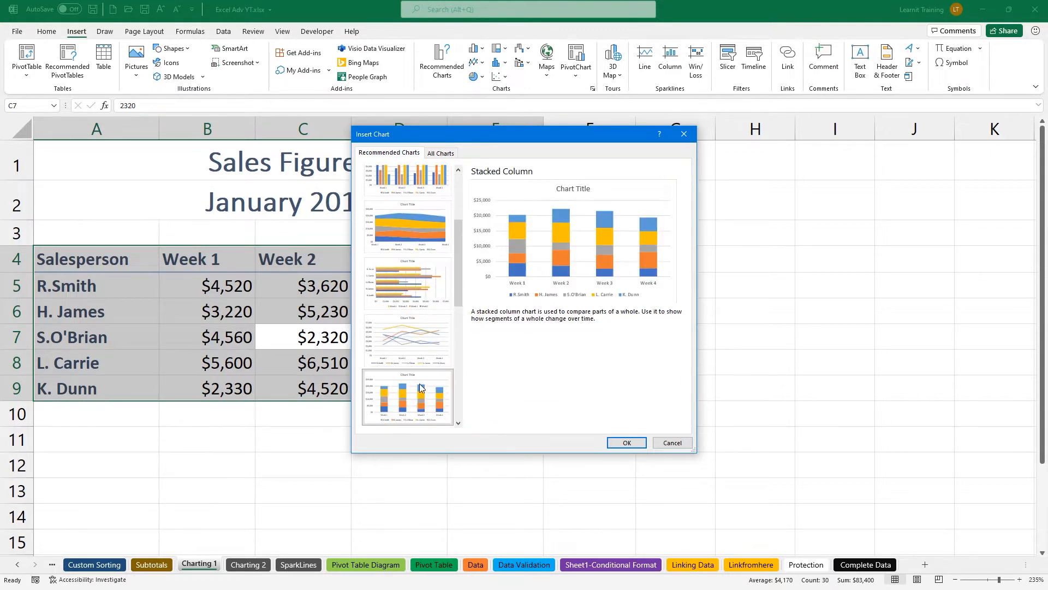
scroll(434, 301, up, 5)
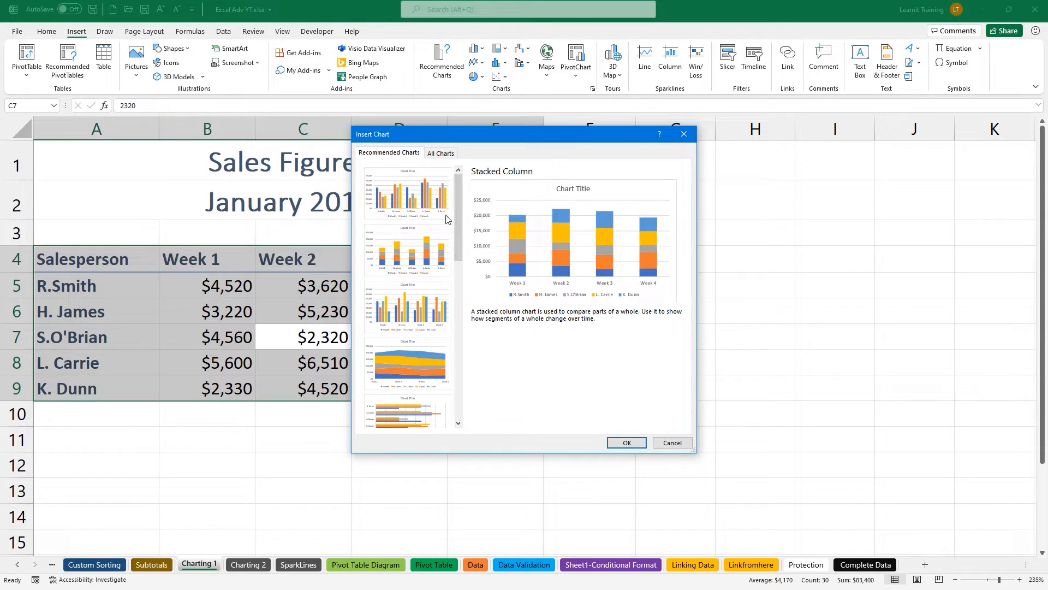
click(437, 209)
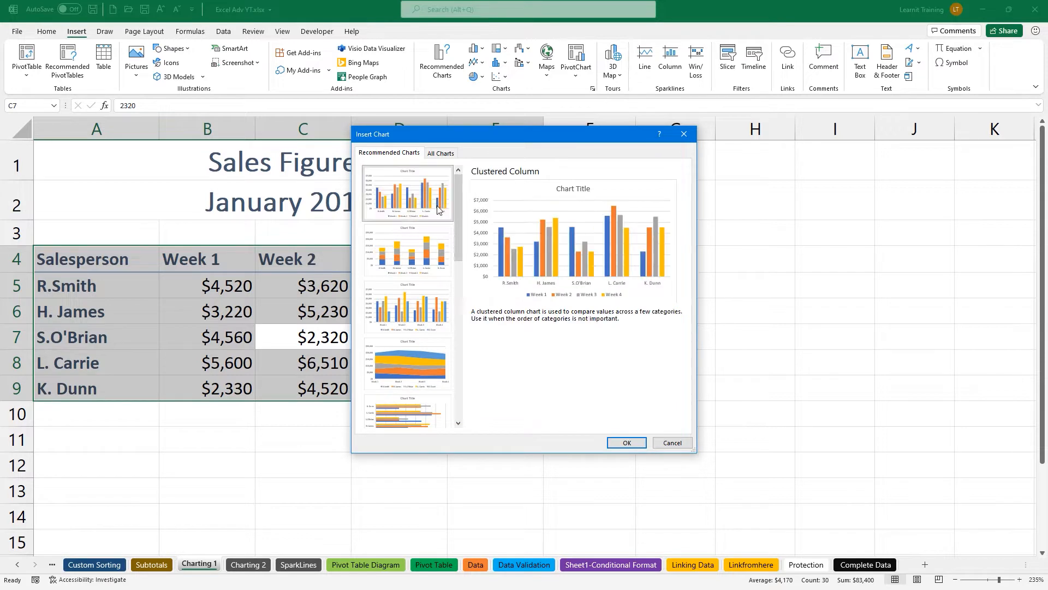
click(439, 157)
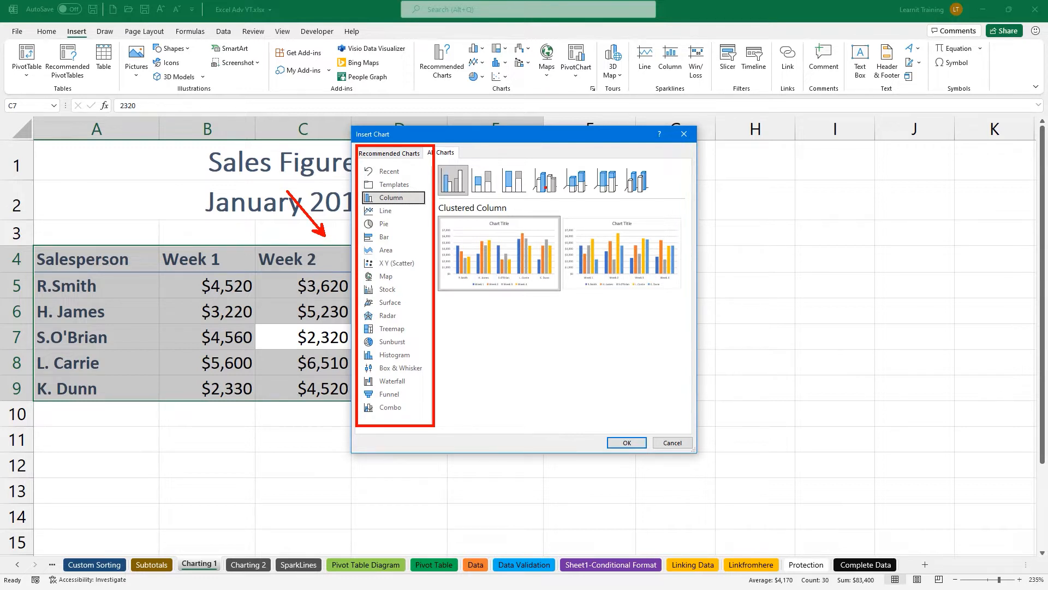
click(416, 153)
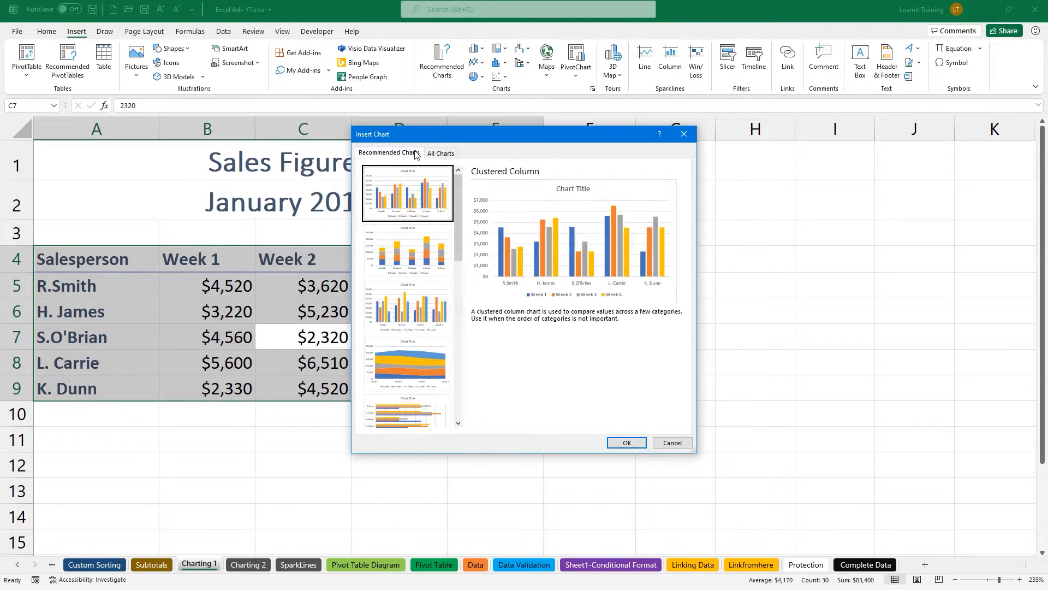
Insert the clustered column chart and move it right of the table over columns G–N.
click(626, 443)
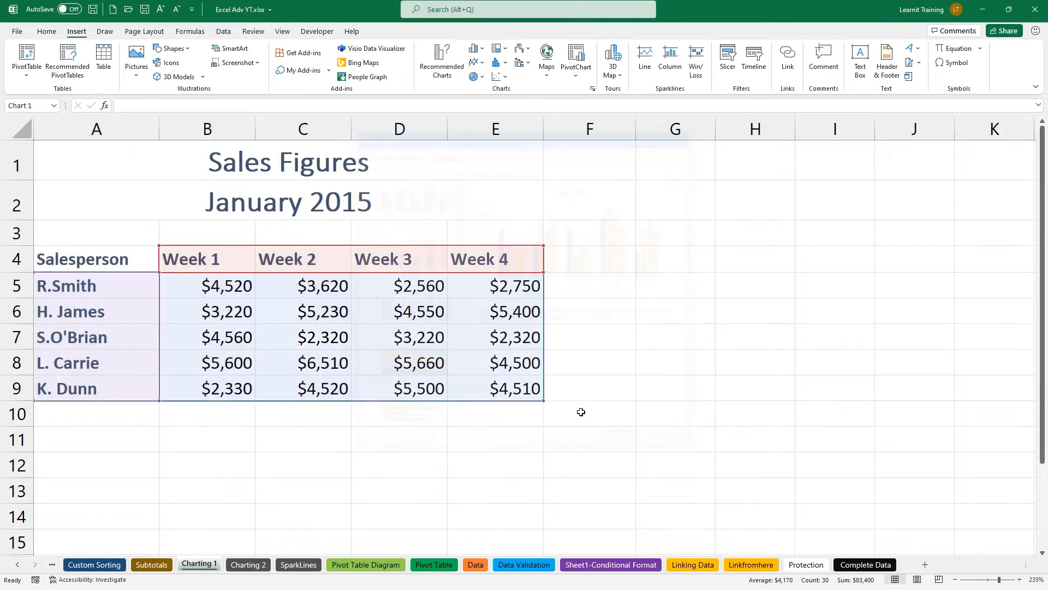
ctrl+scroll(491, 377, down, 4)
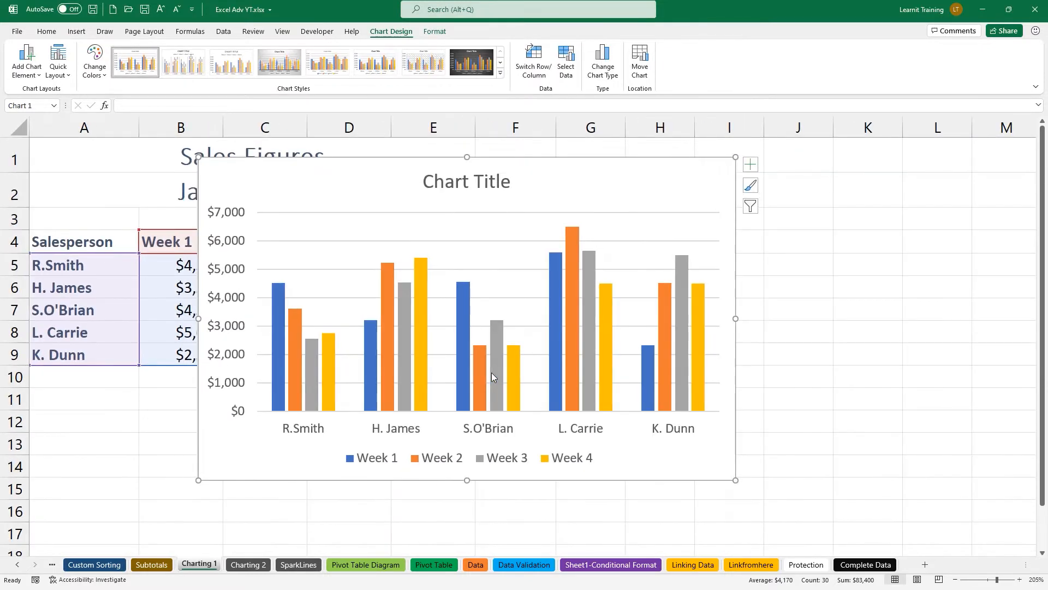
drag(320, 183, 635, 228)
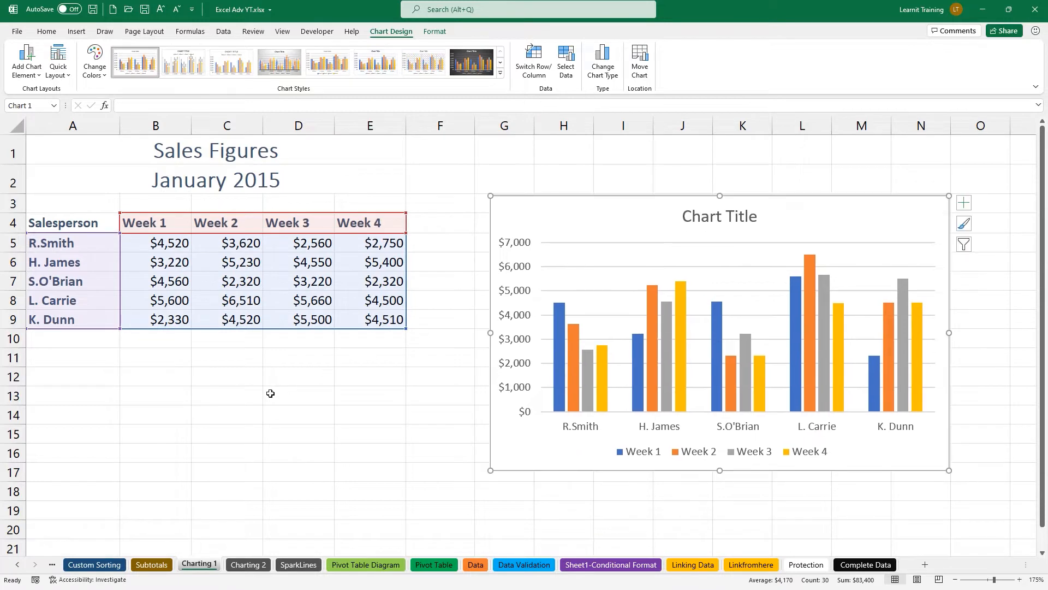
click(185, 275)
Add a row Average column in F for A4:E9 using Quick Analysis Totals.
key(ctrl+a)
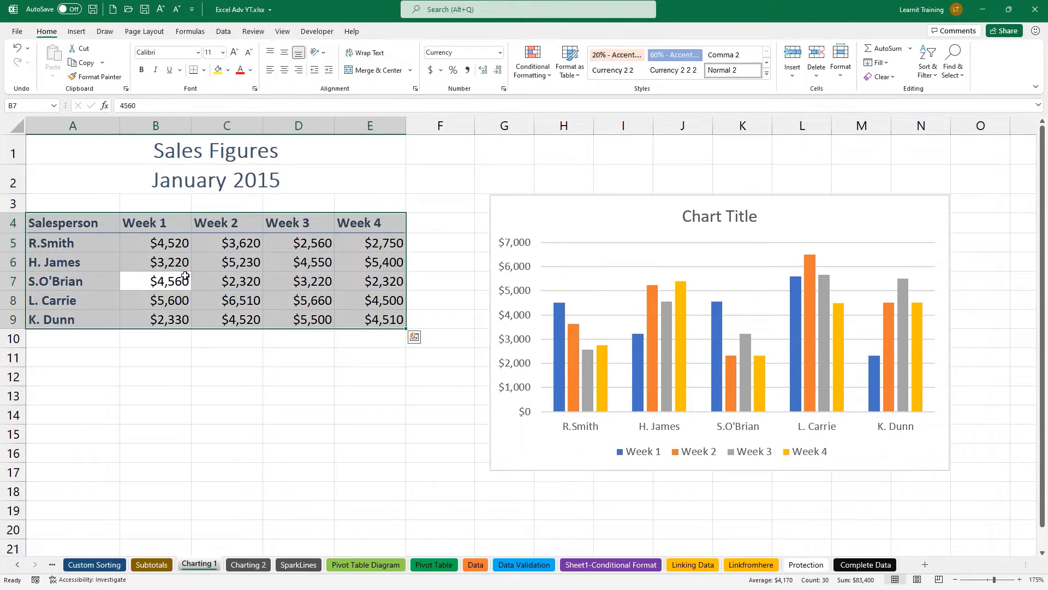
click(415, 339)
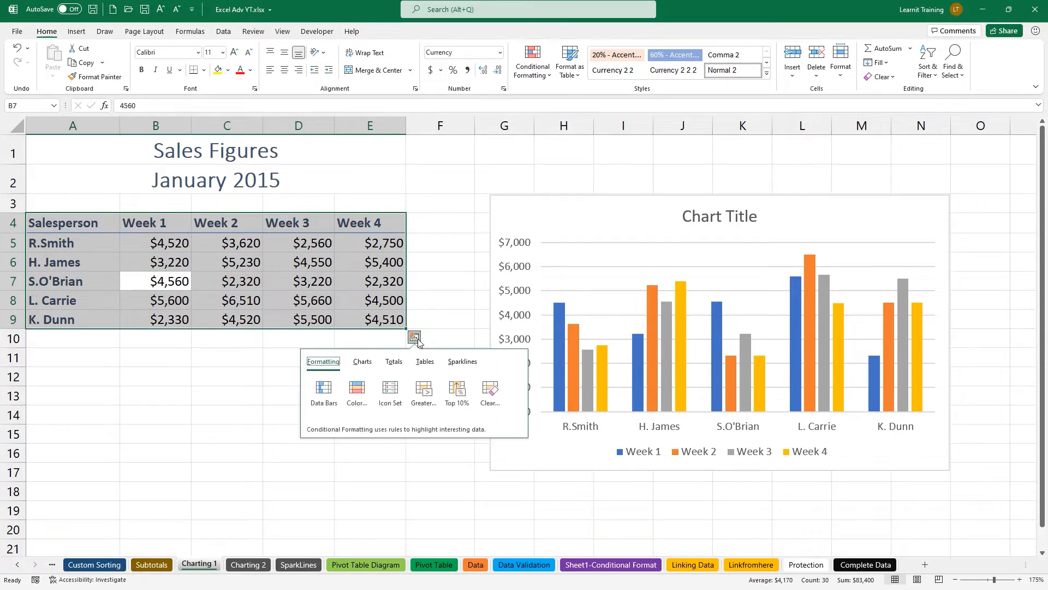
click(395, 362)
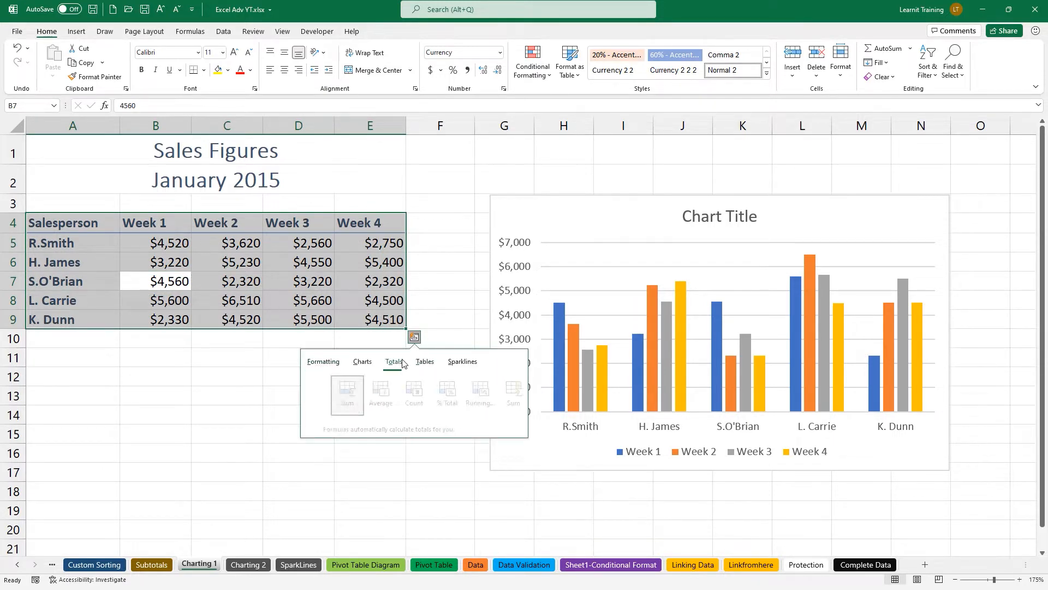
click(518, 395)
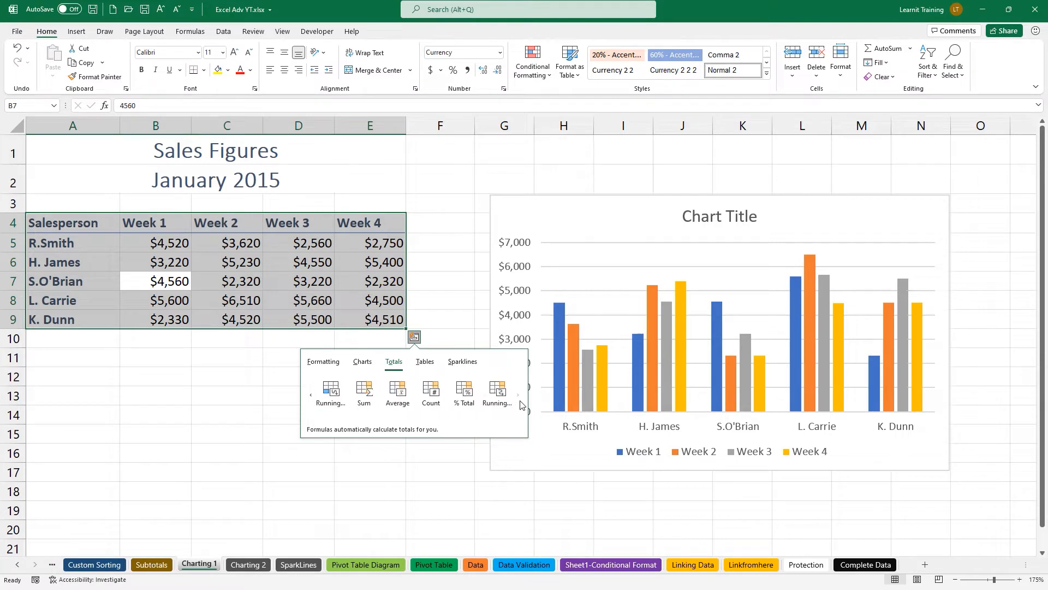
click(400, 393)
click(345, 293)
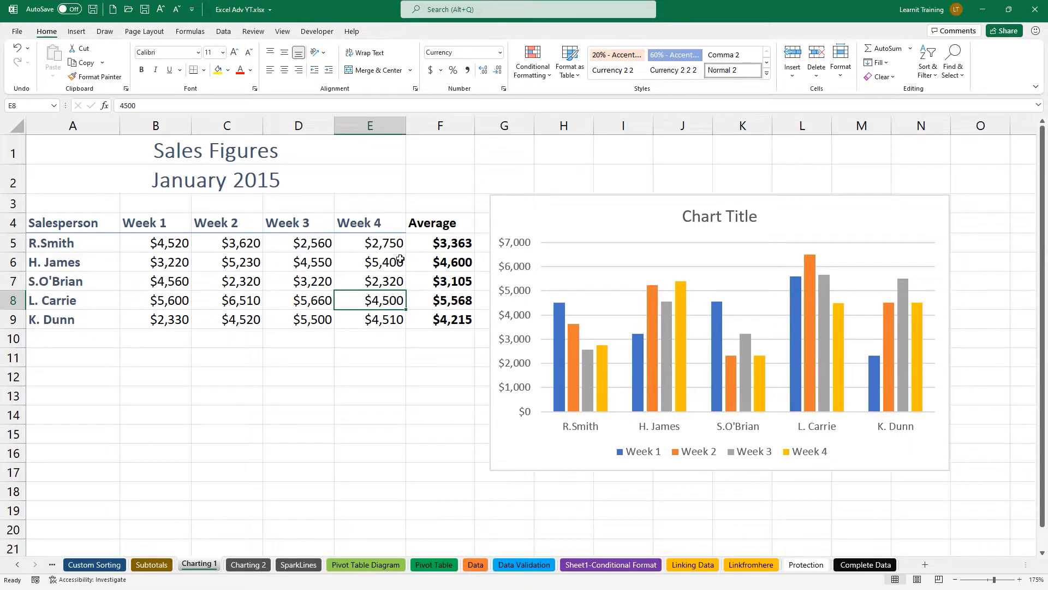
click(495, 216)
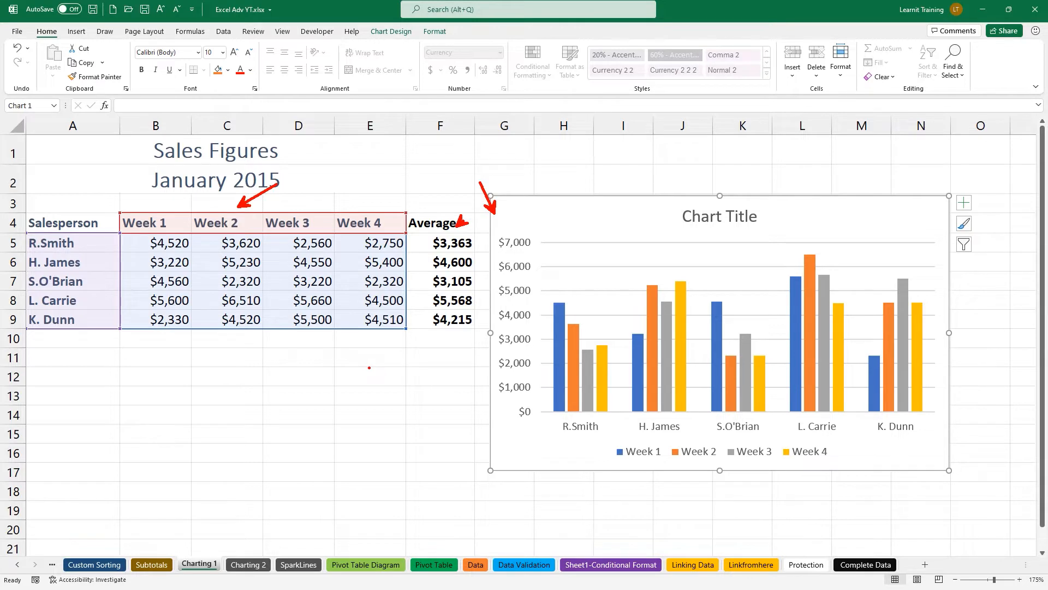
Change the chart data range to A4:F9 in Select Data so Average becomes a fifth series.
click(410, 31)
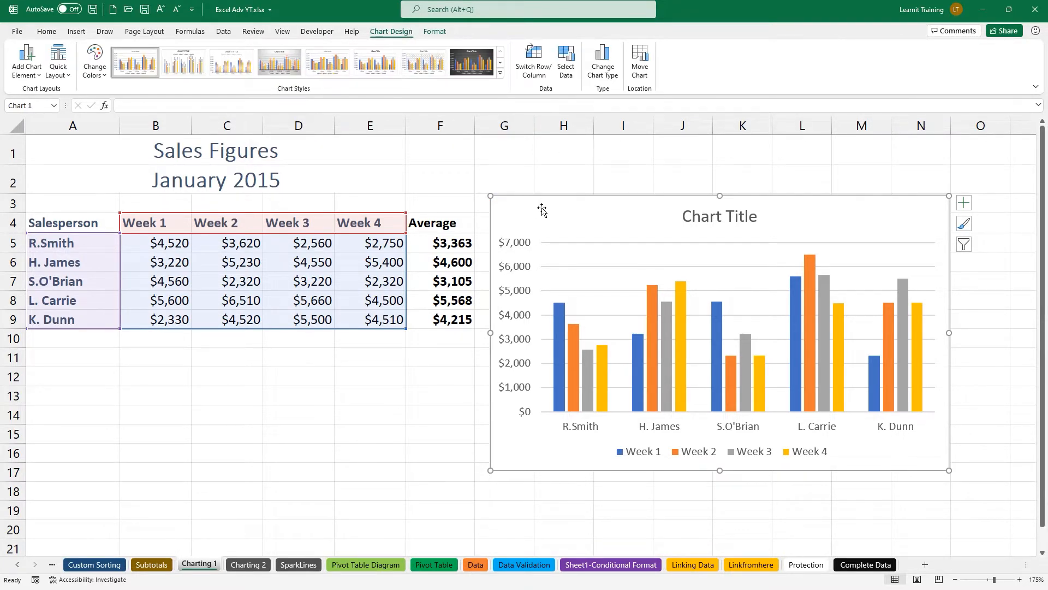
click(568, 65)
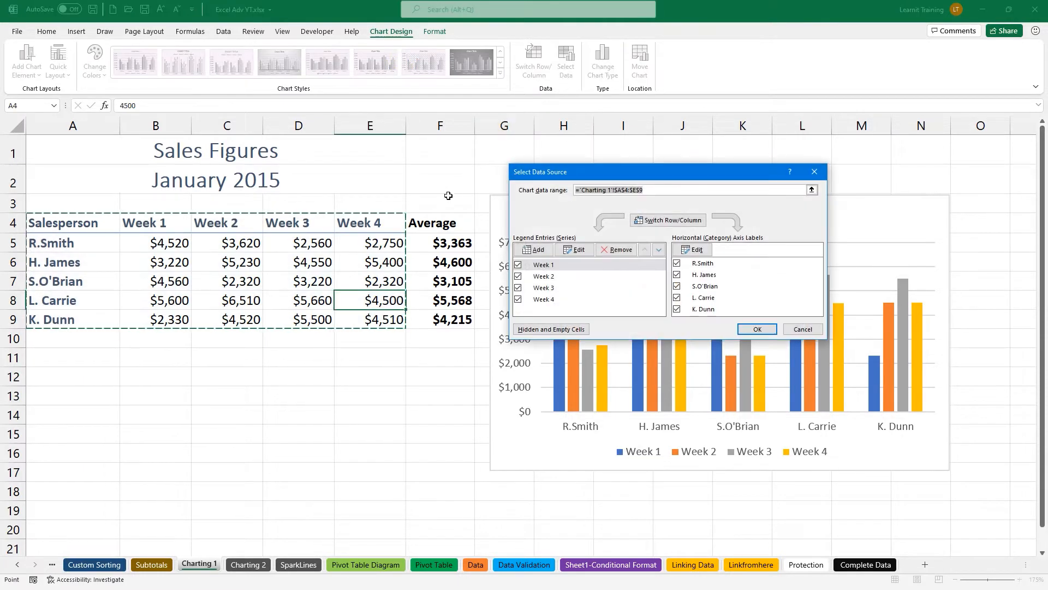
click(350, 261)
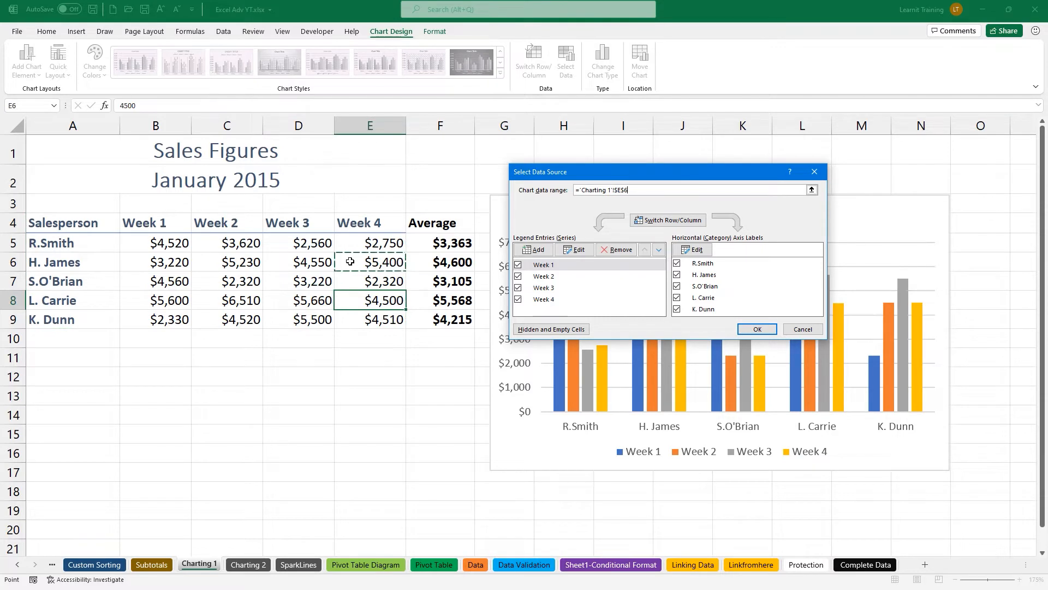
key(ctrl+a)
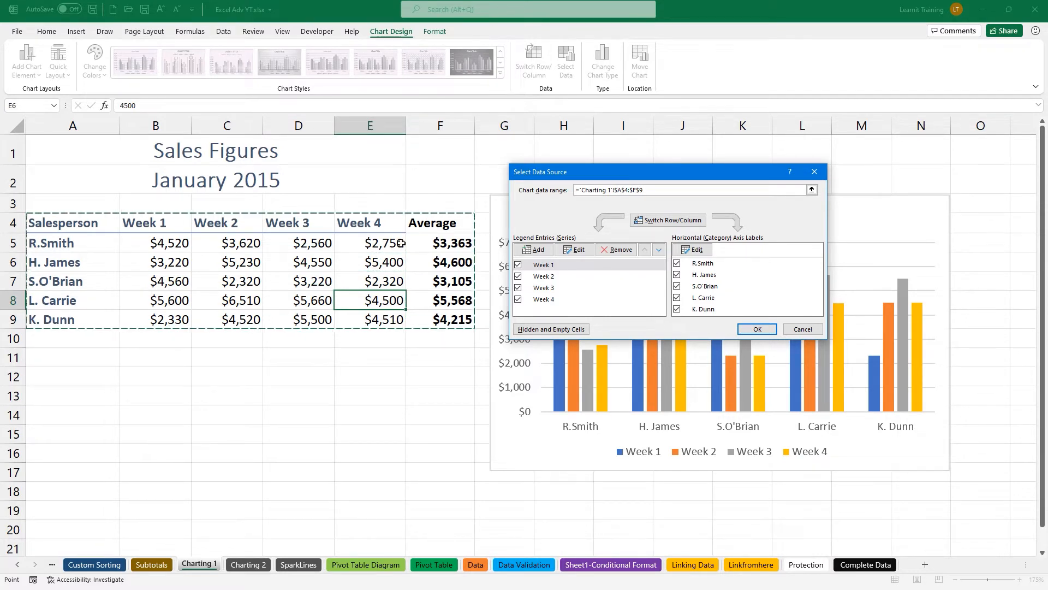
click(758, 328)
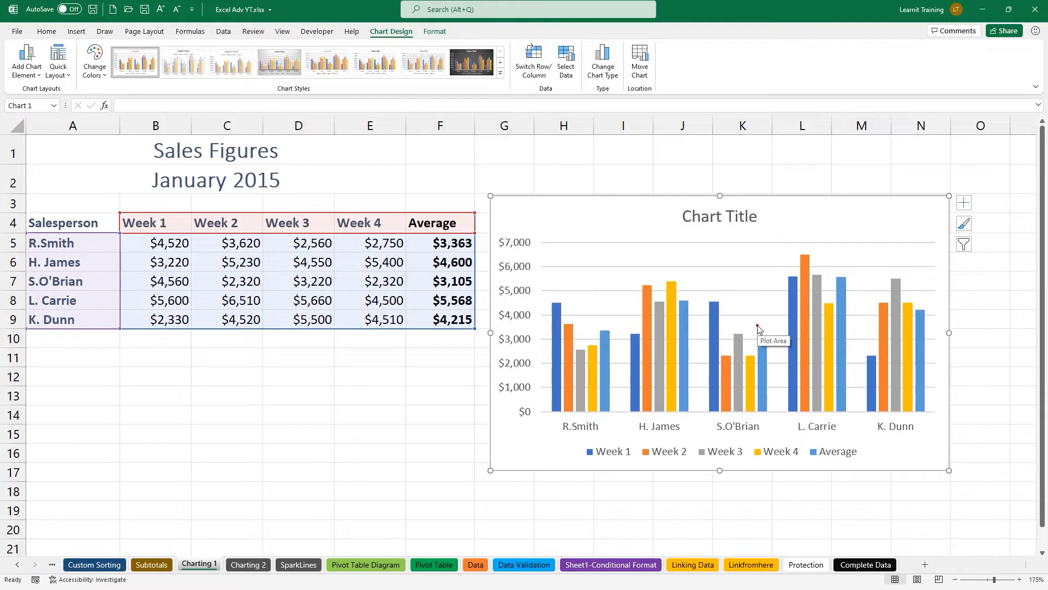
drag(828, 444, 818, 418)
drag(809, 462, 861, 462)
mouse_move(504, 390)
mouse_down()
mouse_move(580, 342)
mouse_move(611, 366)
mouse_move(677, 316)
mouse_move(706, 342)
mouse_move(793, 312)
mouse_move(811, 330)
mouse_move(906, 296)
mouse_up()
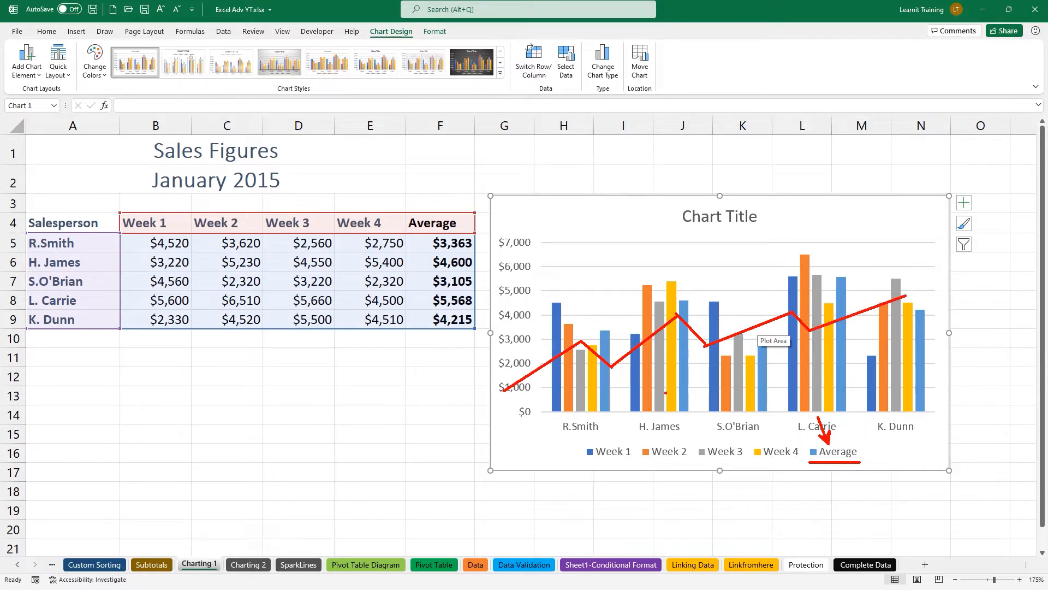
key(Escape)
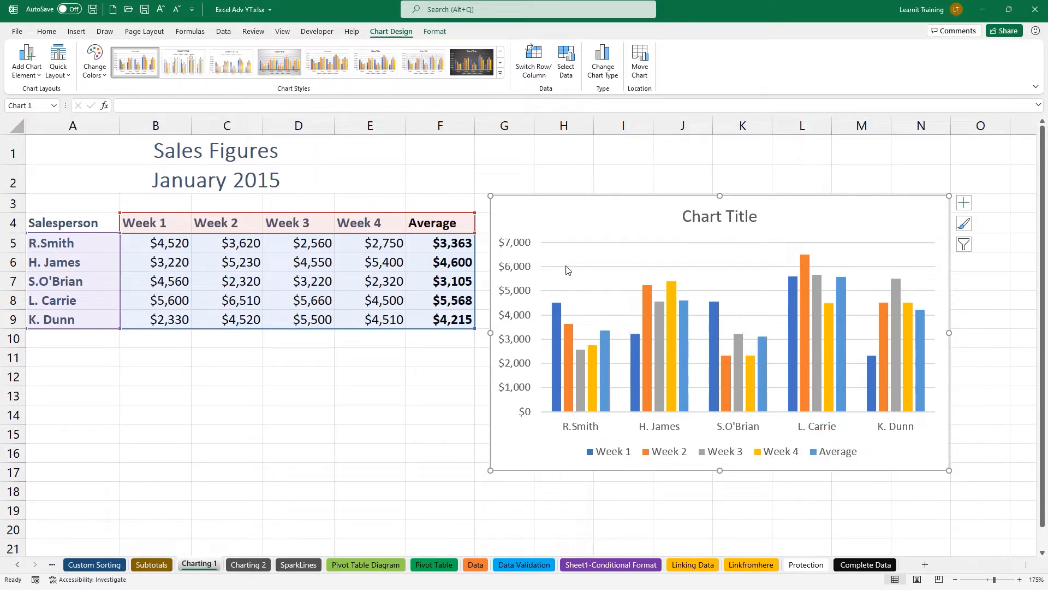
Change the chart to a Combo type with Weeks 1–4 as clustered columns and Average as a line.
mouse_move(573, 231)
mouse_down()
mouse_move(369, 31)
mouse_move(410, 51)
mouse_move(364, 13)
mouse_up()
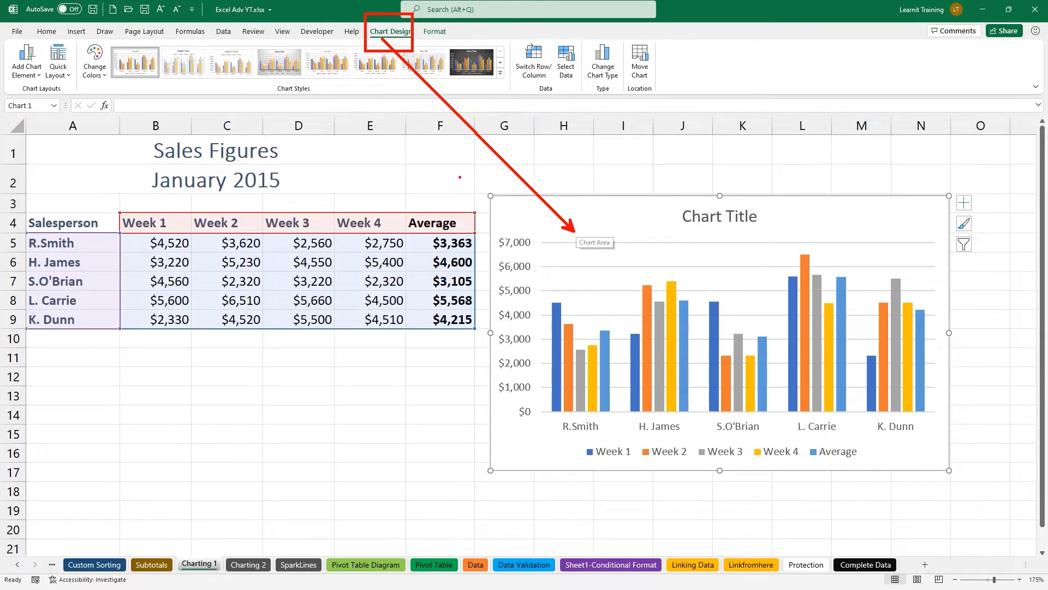
key(Escape)
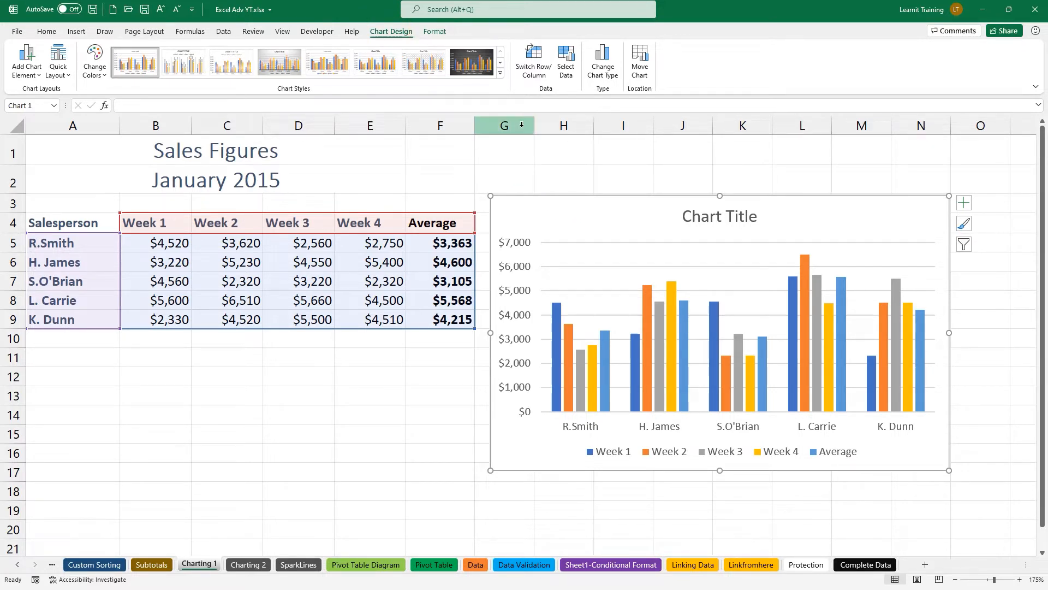
click(599, 66)
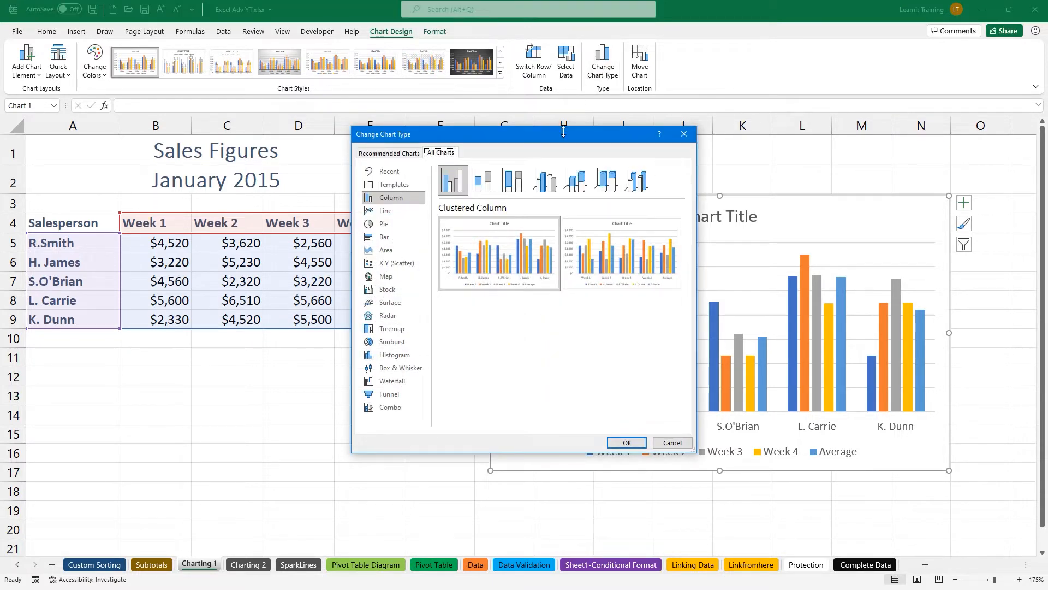
click(395, 411)
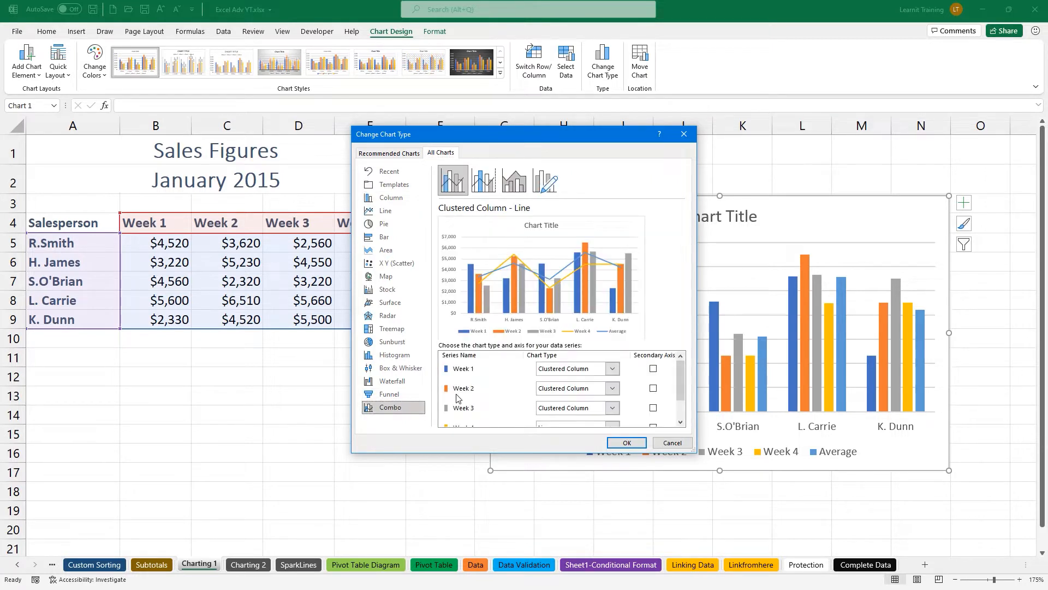
scroll(458, 398, down, 1)
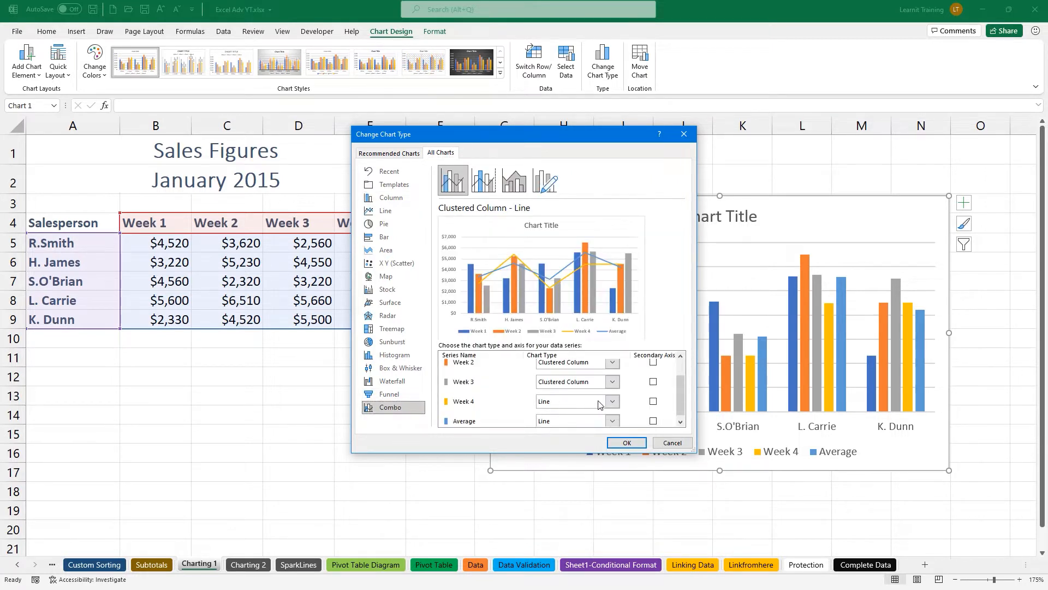
click(613, 402)
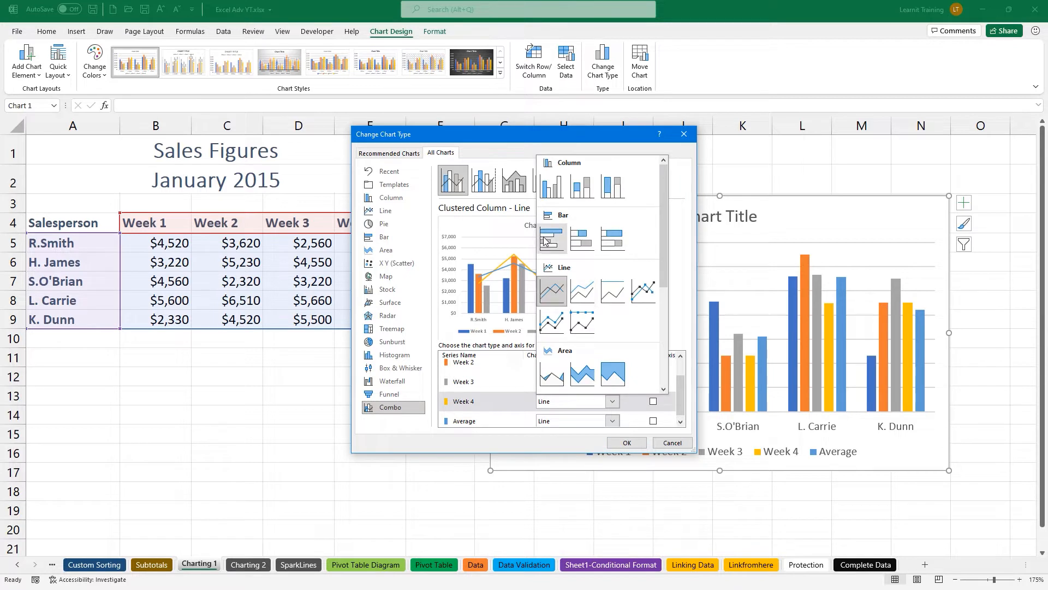
click(550, 195)
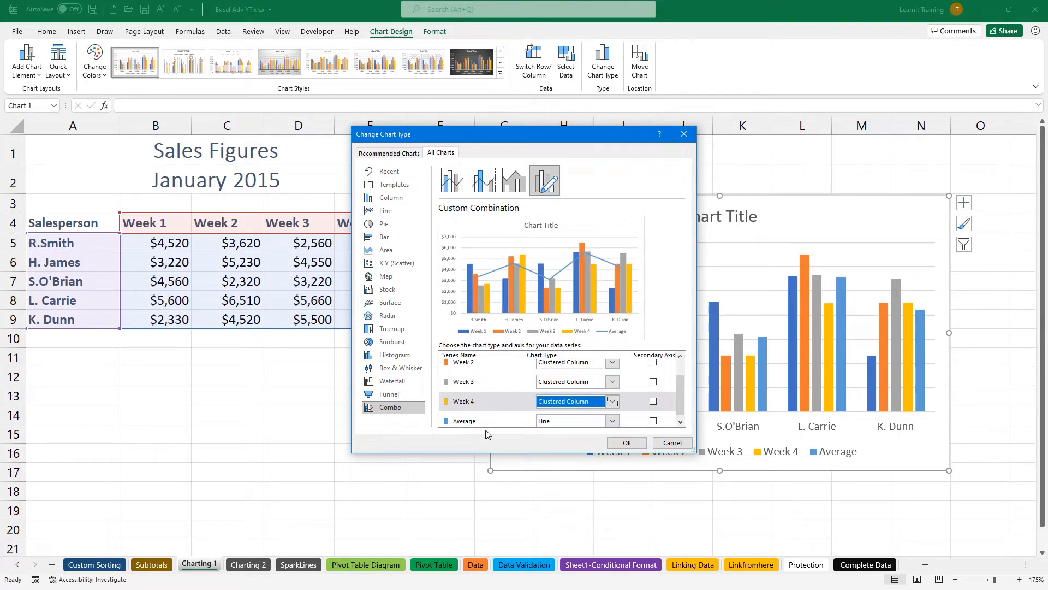
click(618, 441)
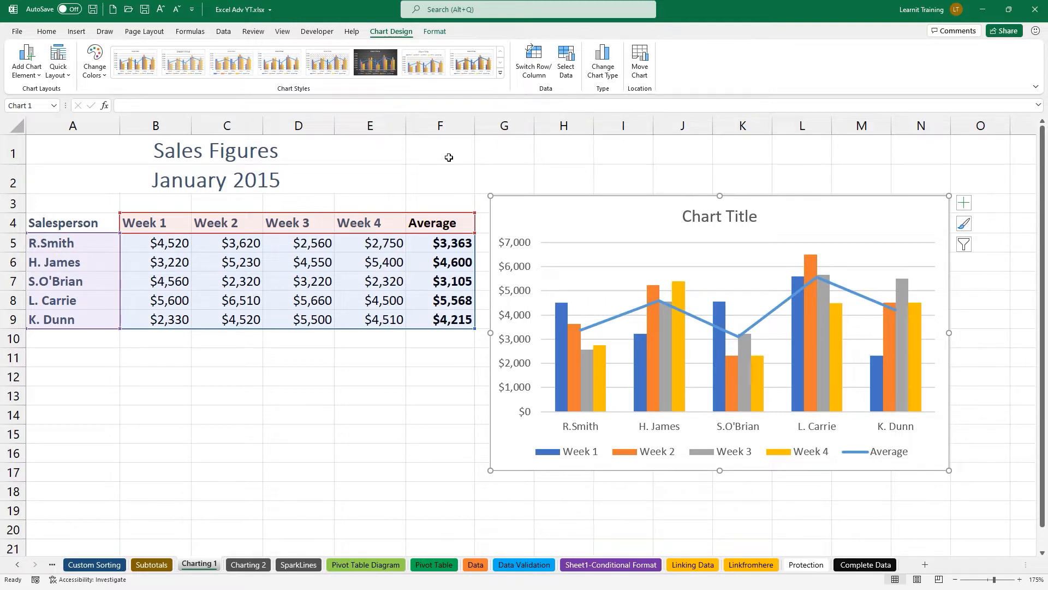
Turn off the weekly sales chart's title and move its legend to the top.
mouse_move(566, 315)
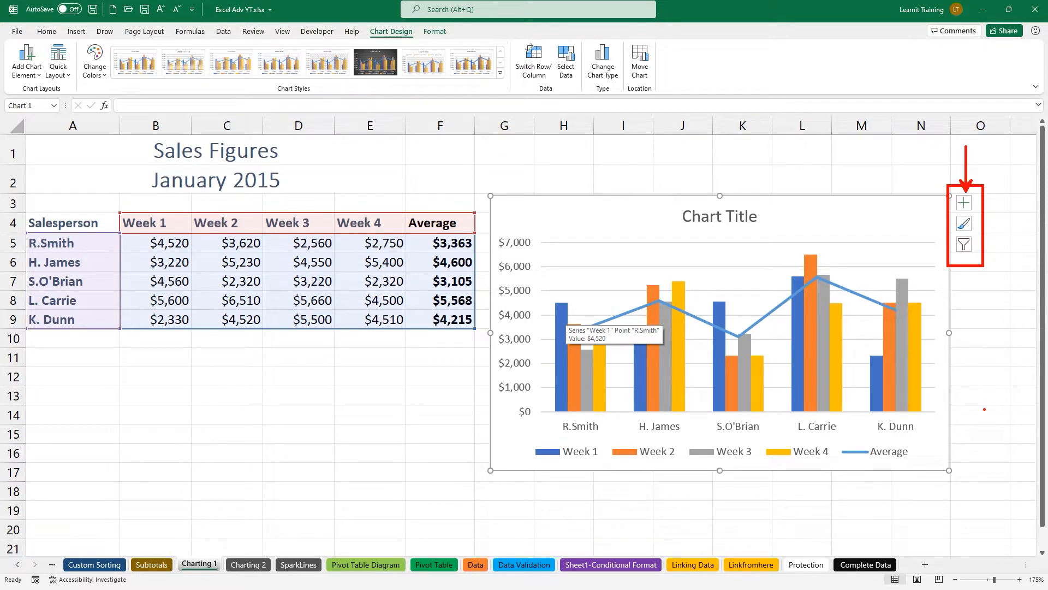
click(964, 204)
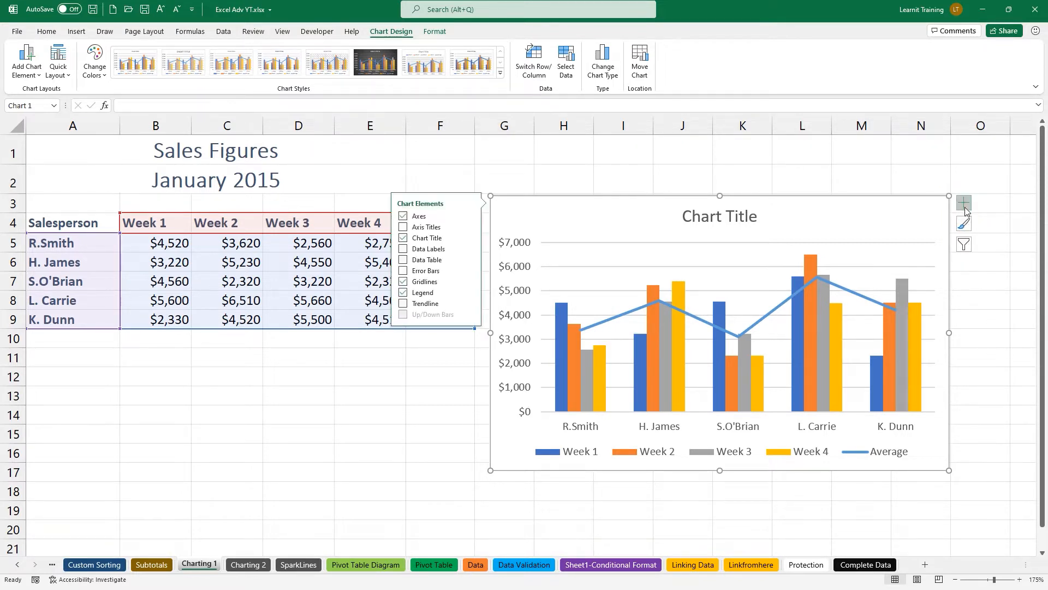
click(403, 238)
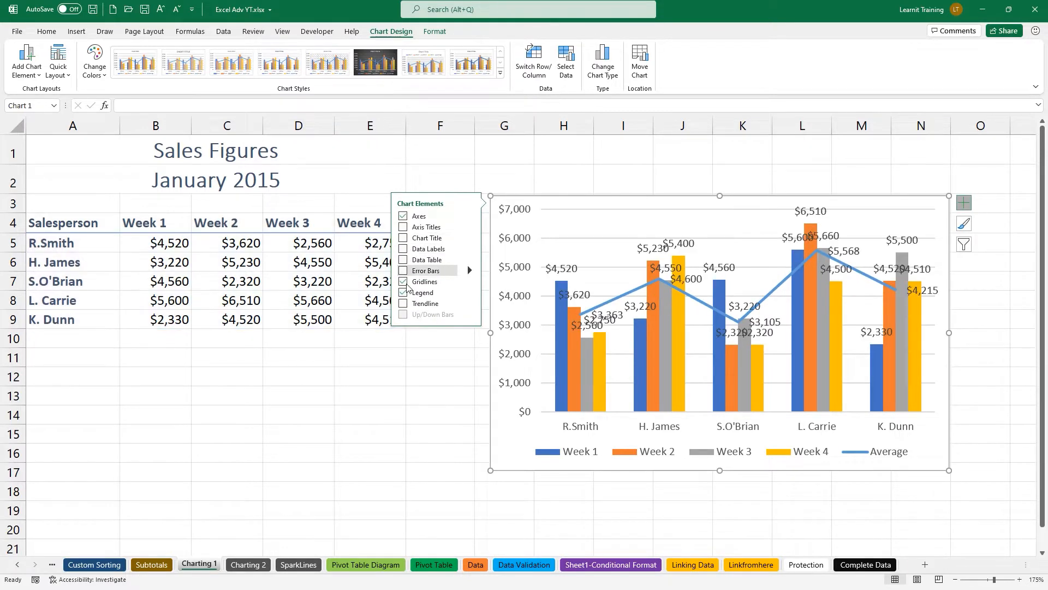
click(469, 292)
click(497, 309)
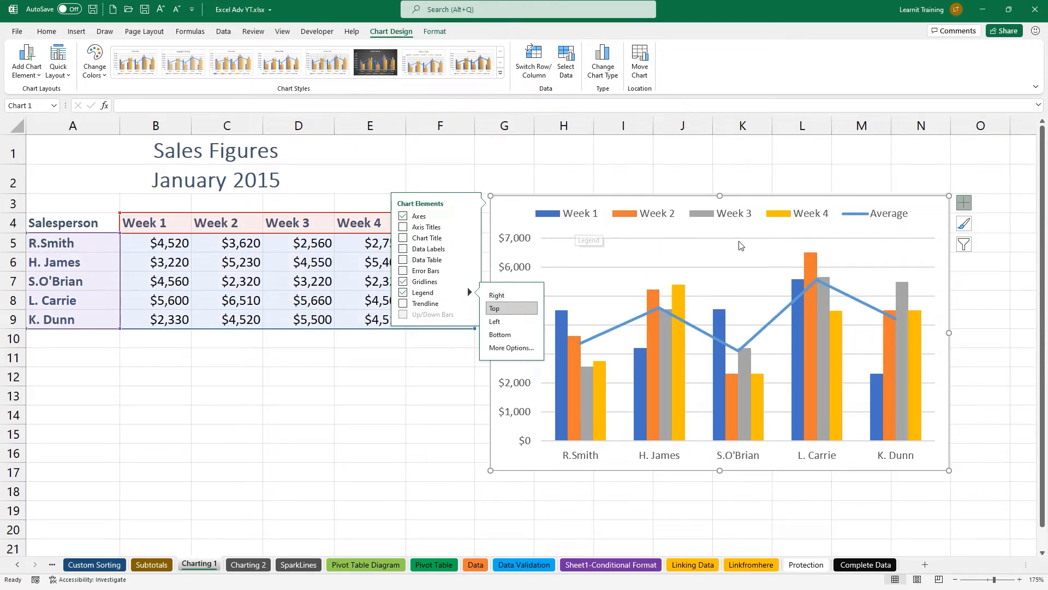
click(973, 245)
click(948, 235)
click(964, 246)
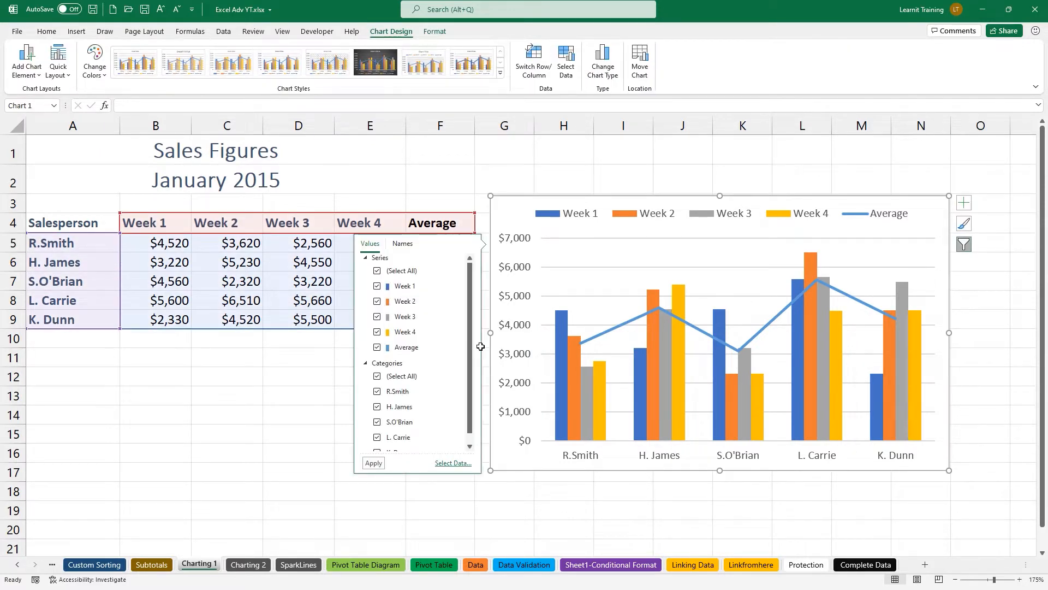
Filter out the Average series and apply the green Monochromatic colour palette.
click(376, 347)
click(374, 463)
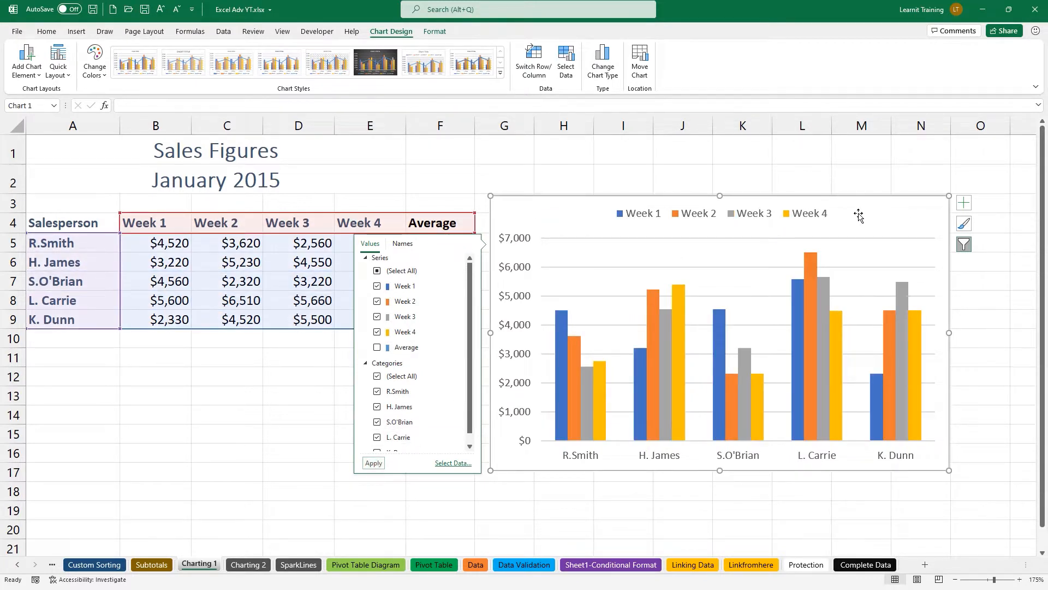
click(964, 224)
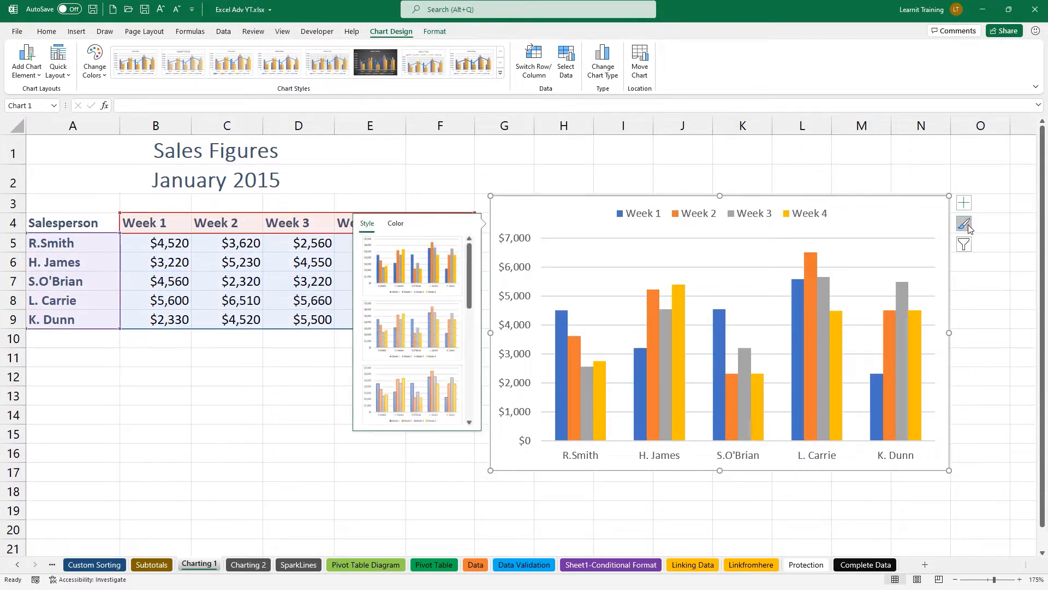
click(395, 223)
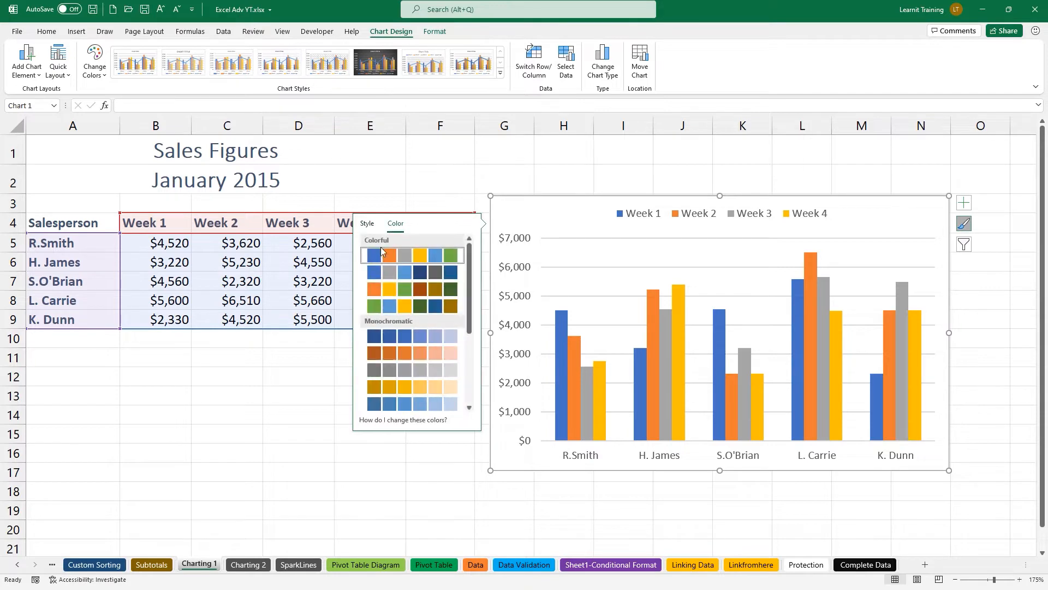
scroll(377, 376, down, 1)
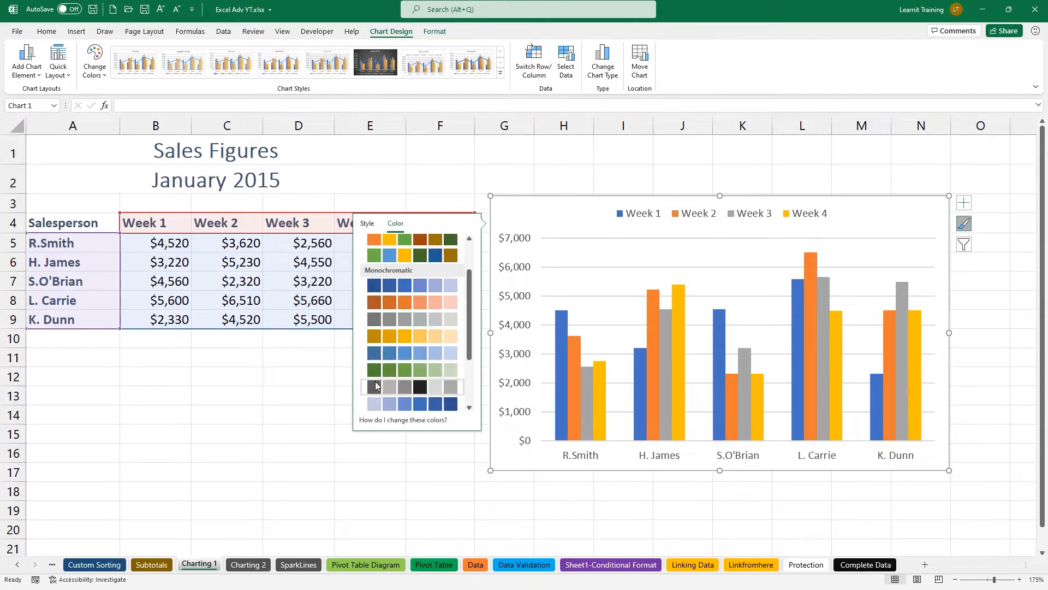
click(383, 370)
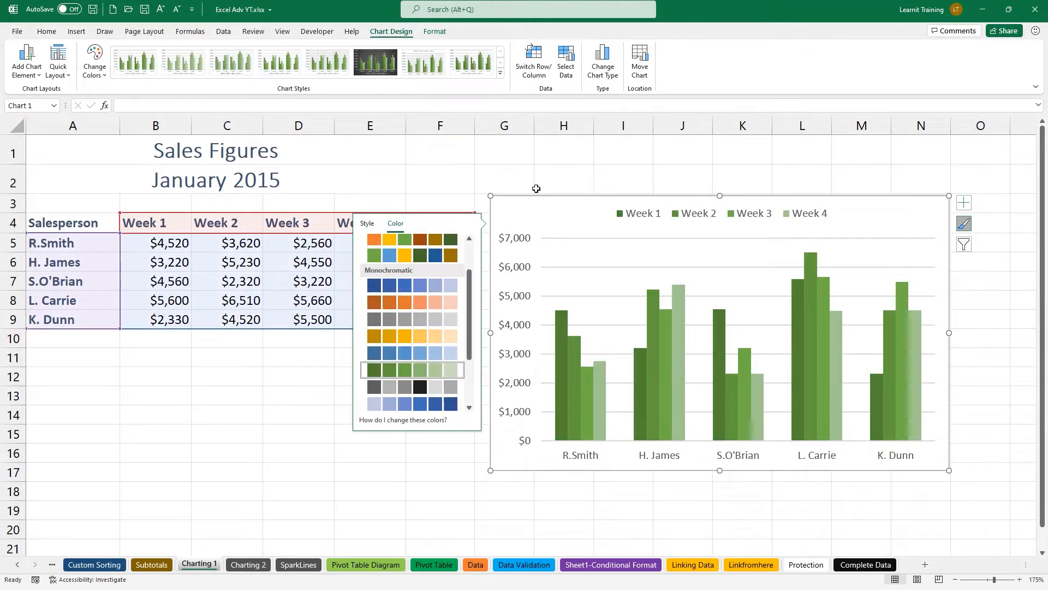
click(544, 185)
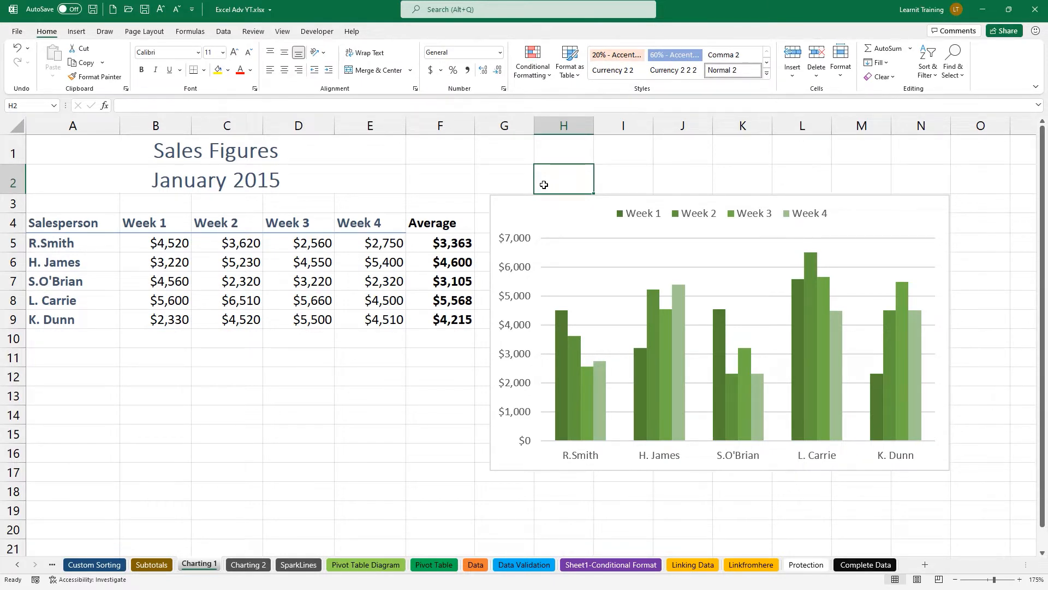
Bring the Average line back into the chart via the series filters.
click(568, 210)
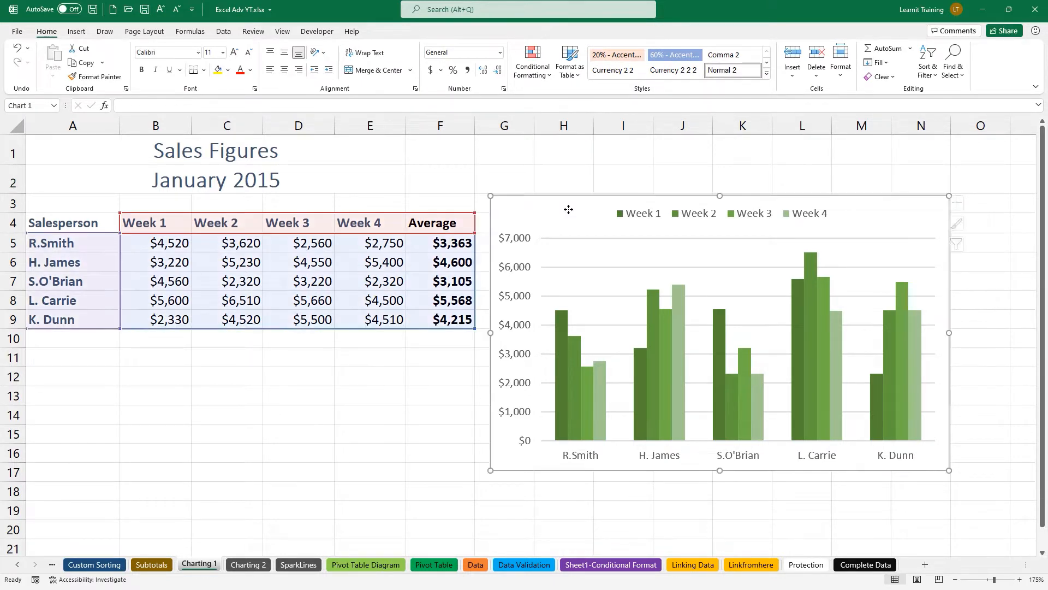
click(964, 204)
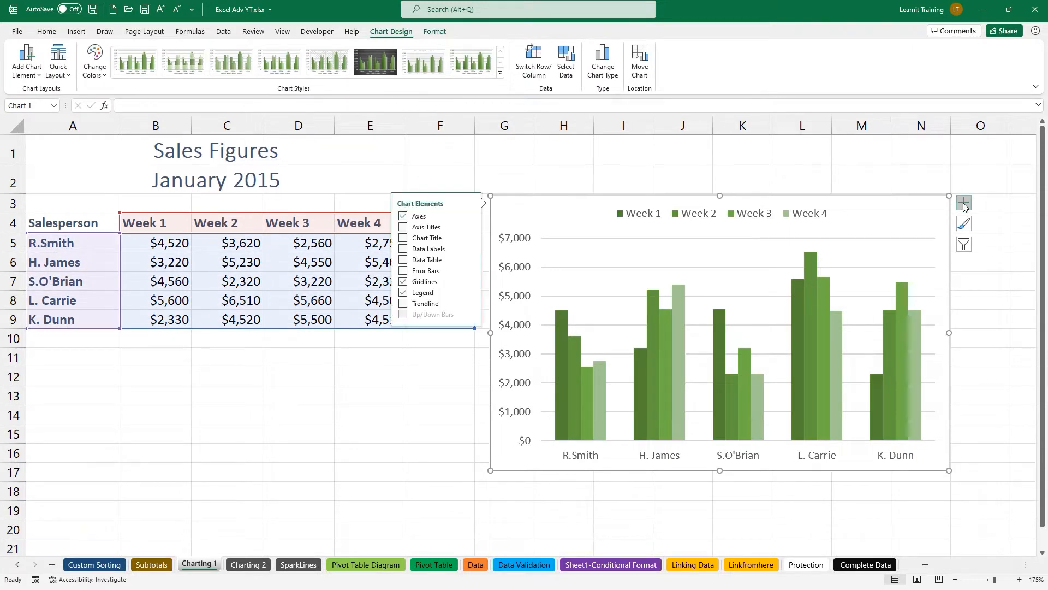
click(966, 246)
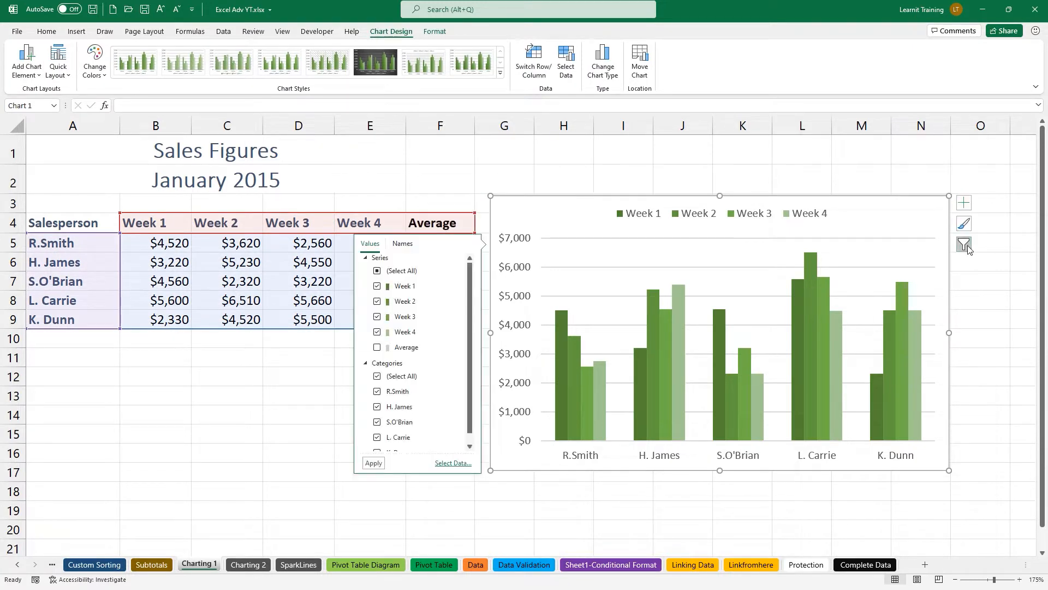
click(373, 463)
click(689, 231)
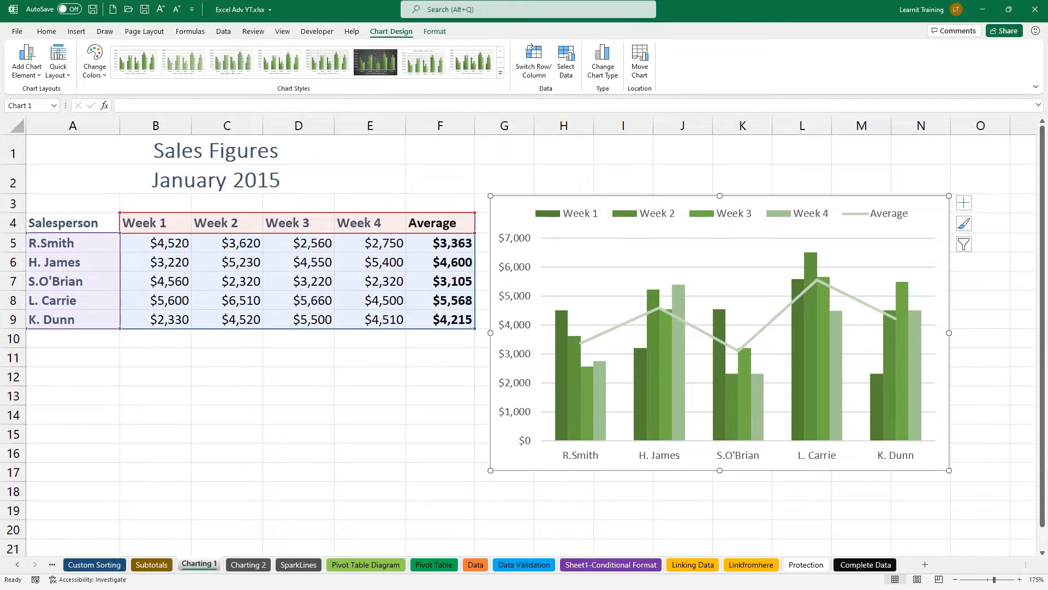
Save the green chart's design as a chart template named 'Chart Template'.
right_click(518, 228)
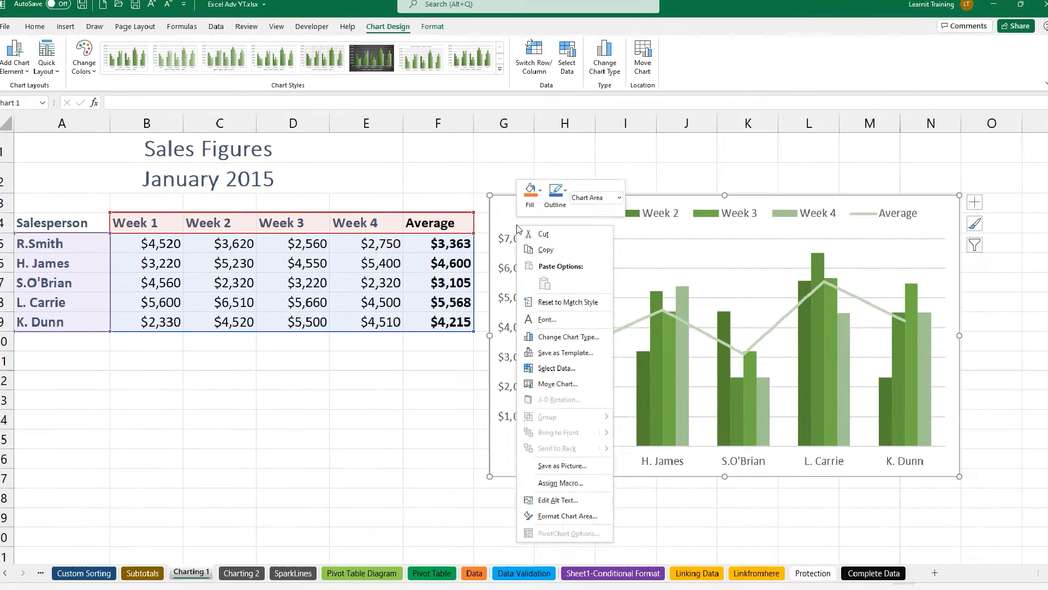
key(Escape)
right_click(518, 228)
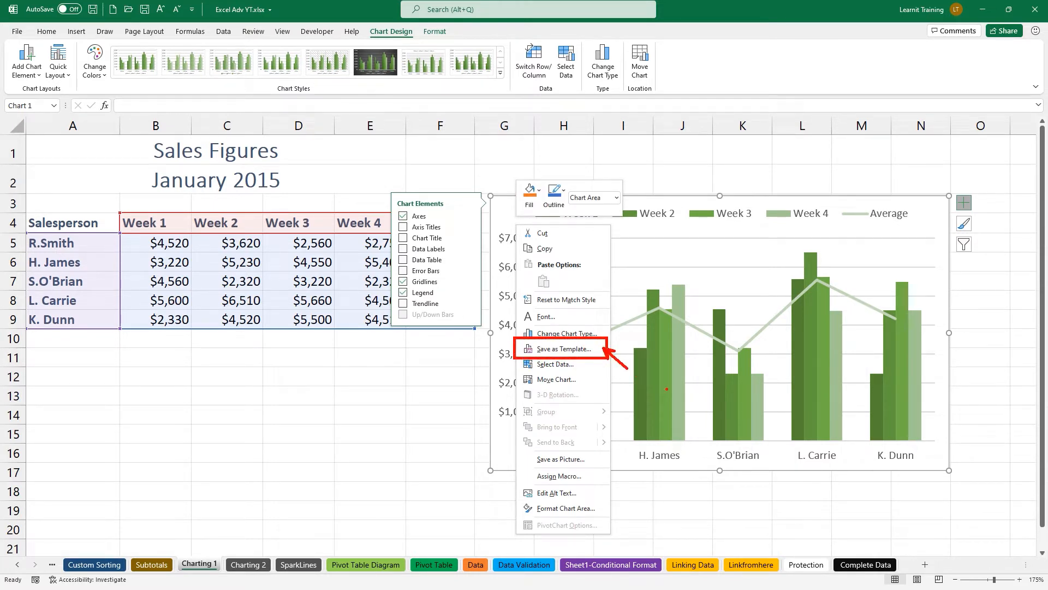
key(Escape)
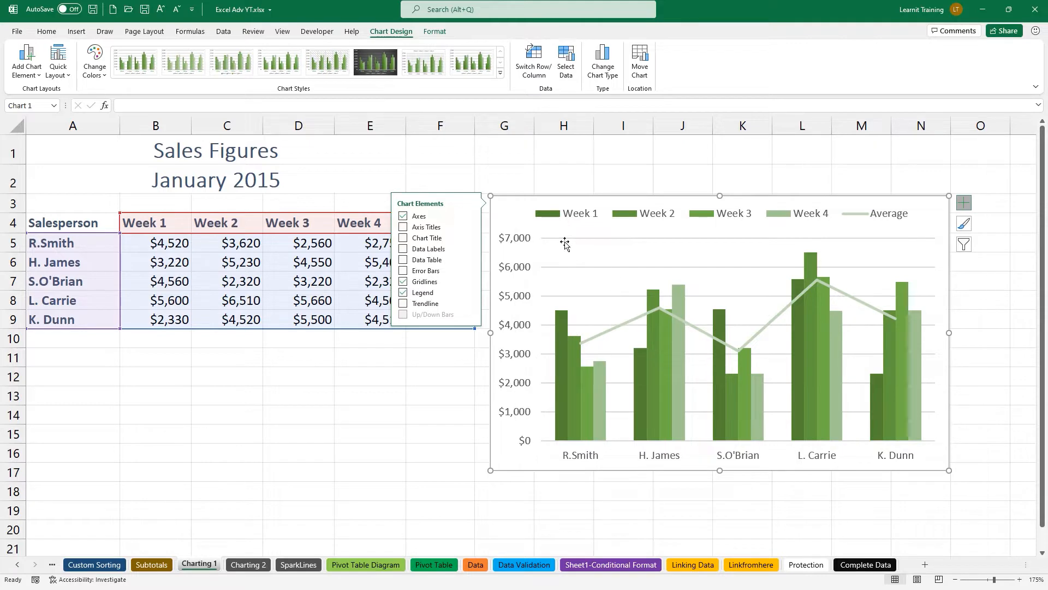
right_click(525, 226)
right_click(650, 276)
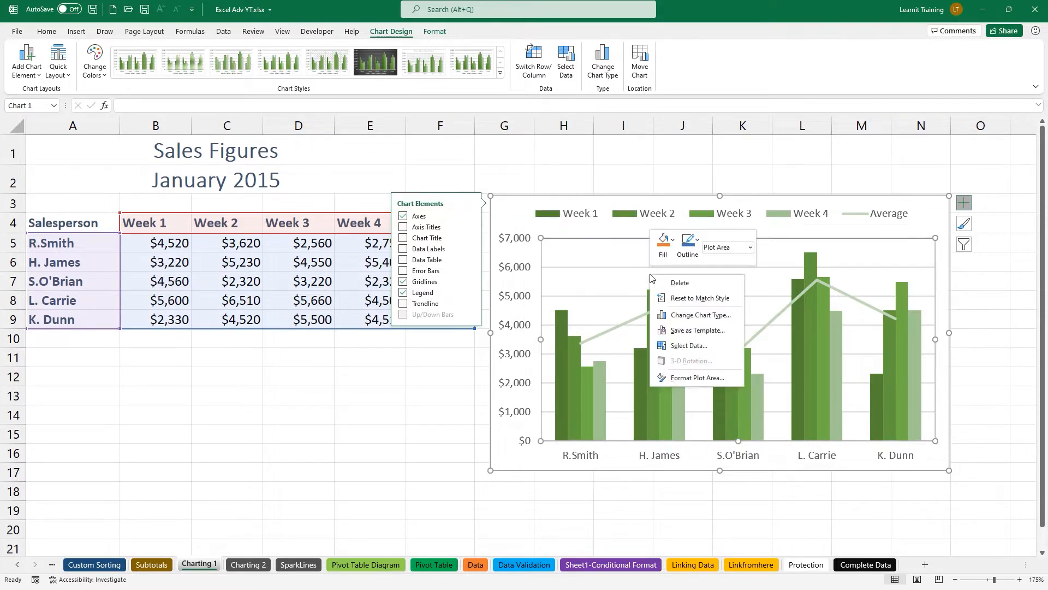
click(698, 330)
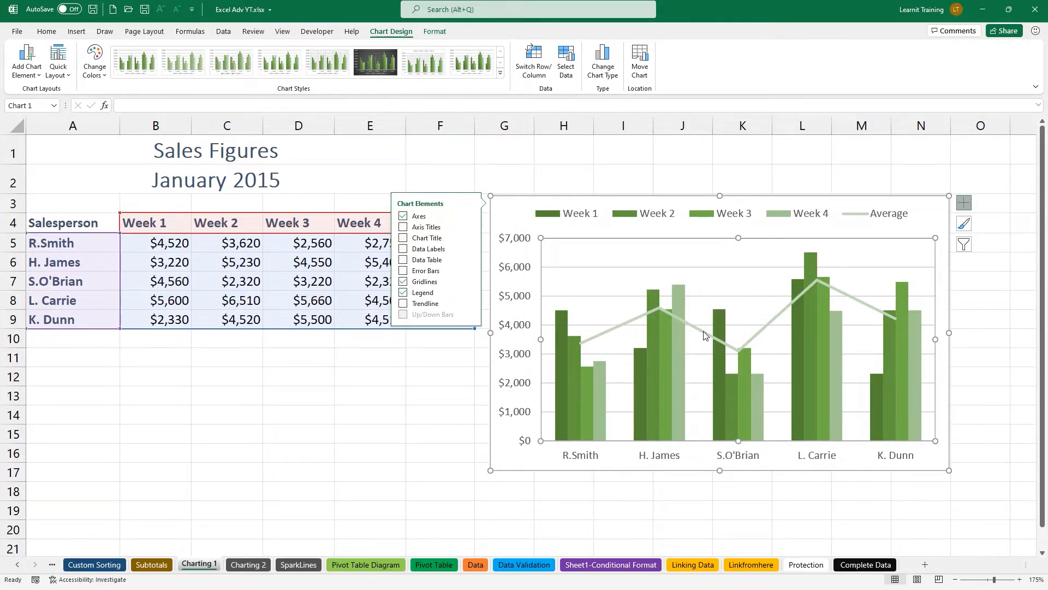
drag(306, 10, 546, 113)
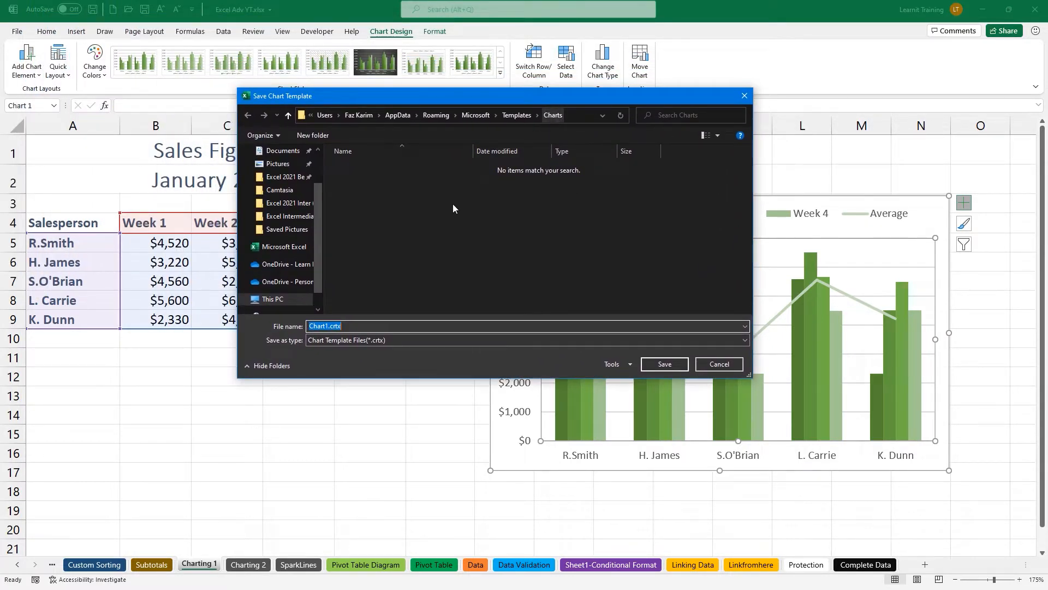
key(BackSpace)
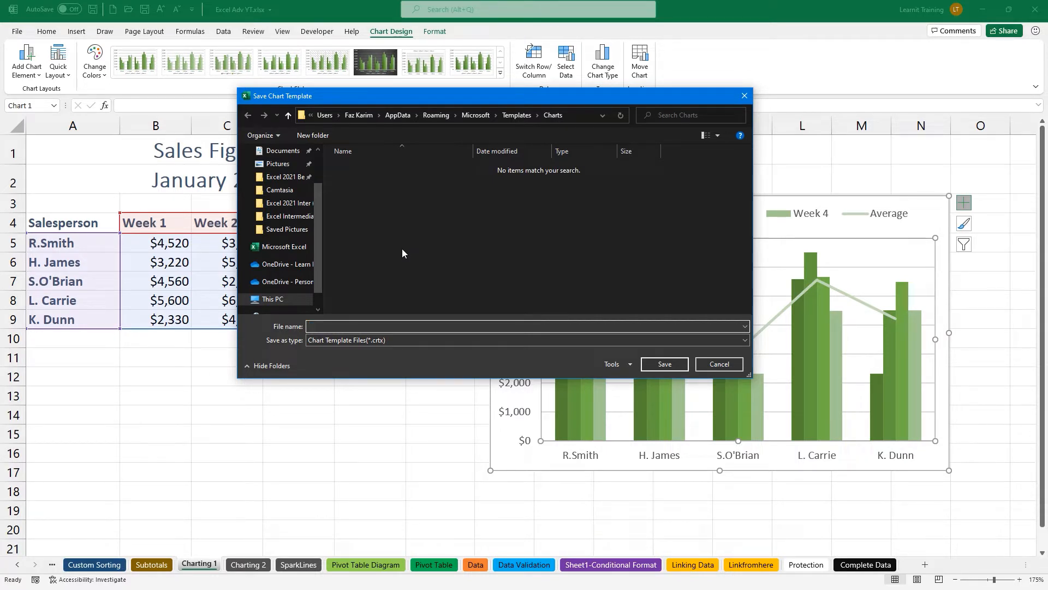
text(Chart Template)
click(668, 368)
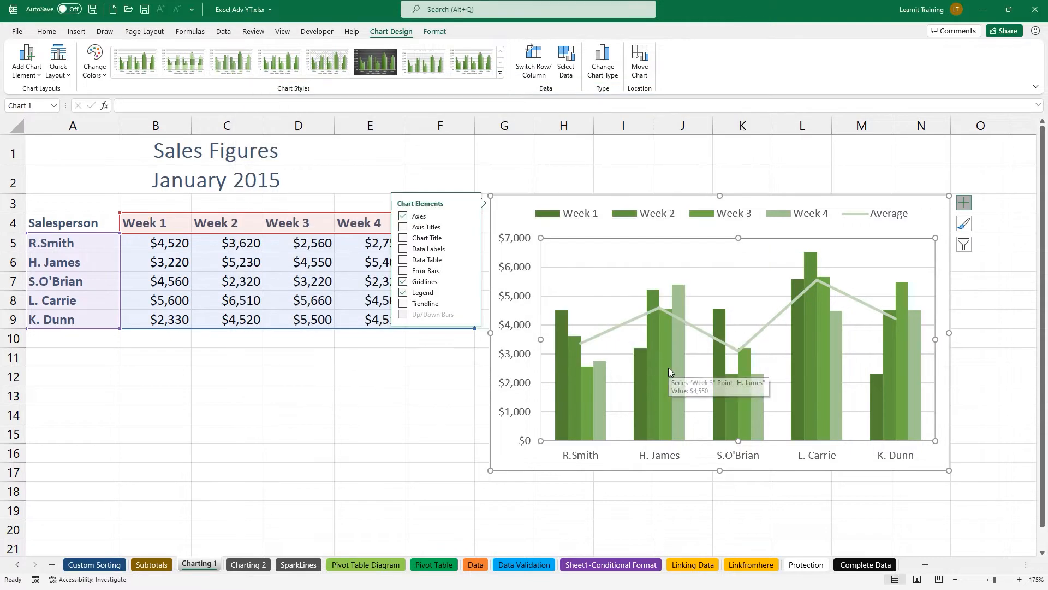
click(347, 425)
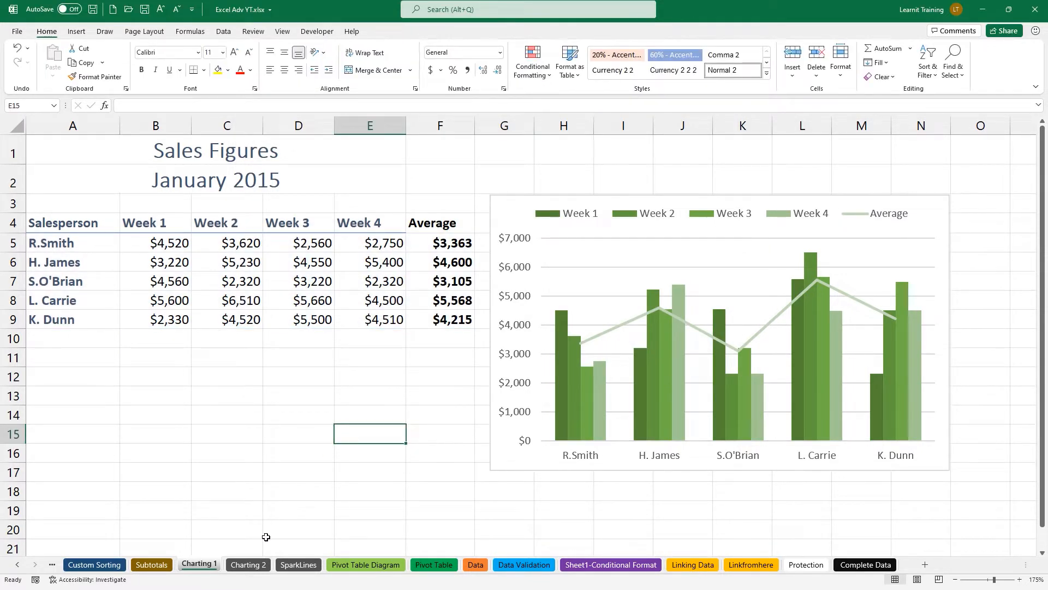
On the Charting 2 sheet, select the whole Pear Records sales table.
click(246, 564)
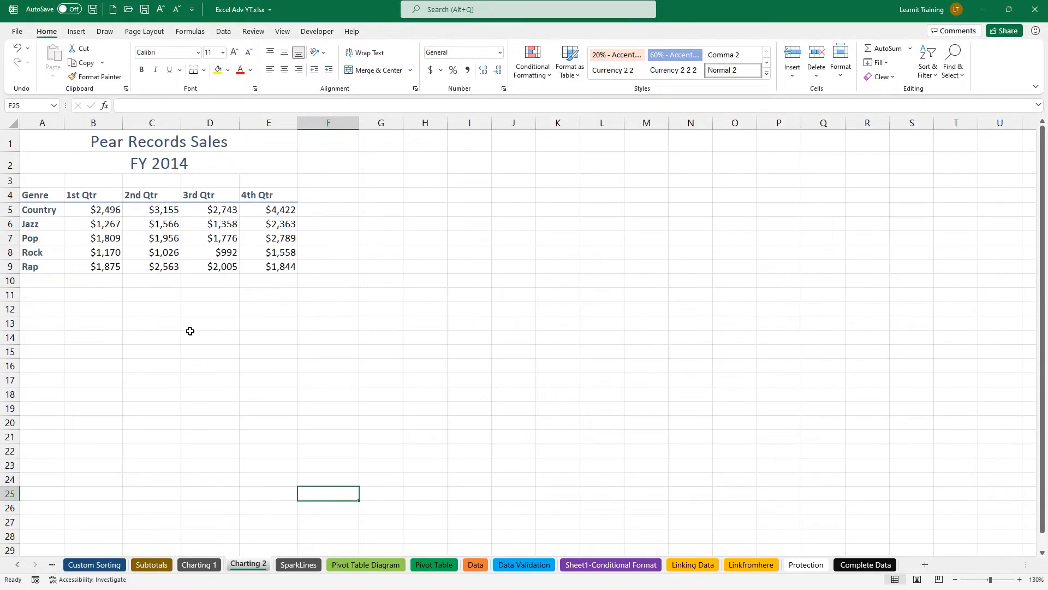
click(121, 235)
ctrl+scroll(121, 234, up, 2)
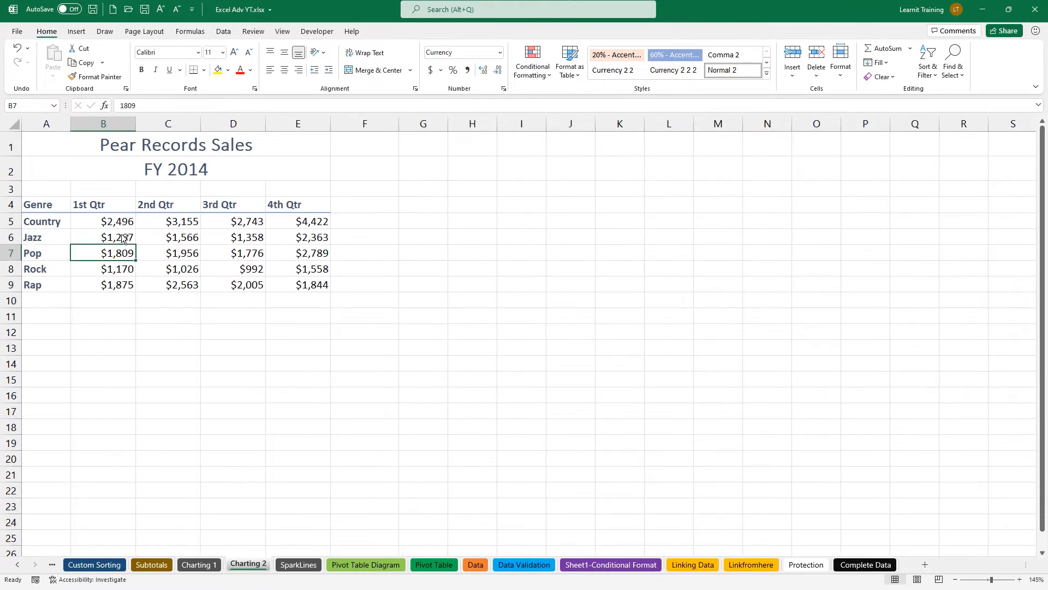
ctrl+scroll(122, 234, up, 6)
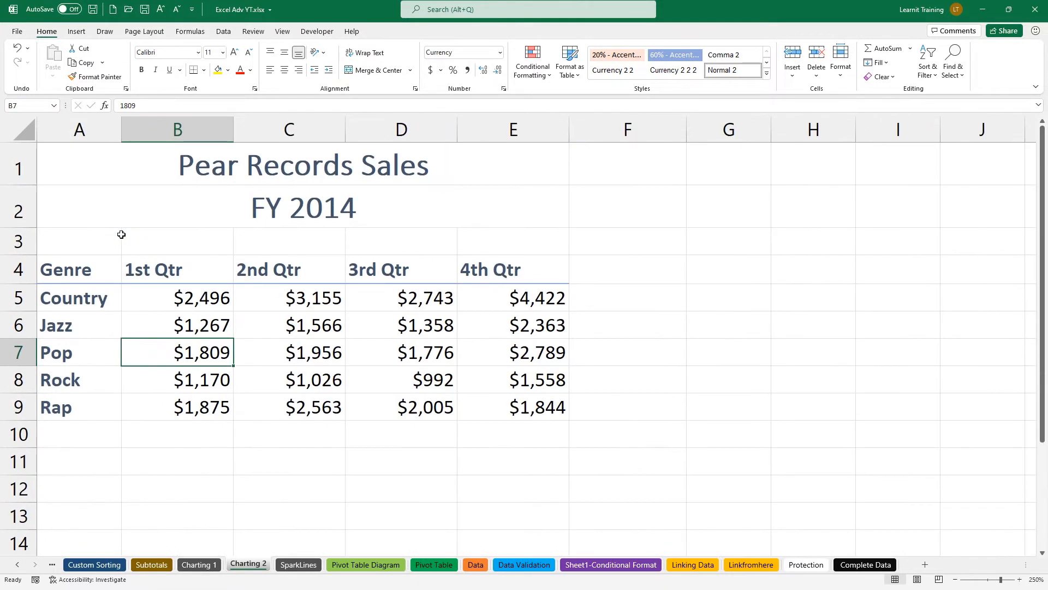
key(ctrl+2)
text(tCTRL )
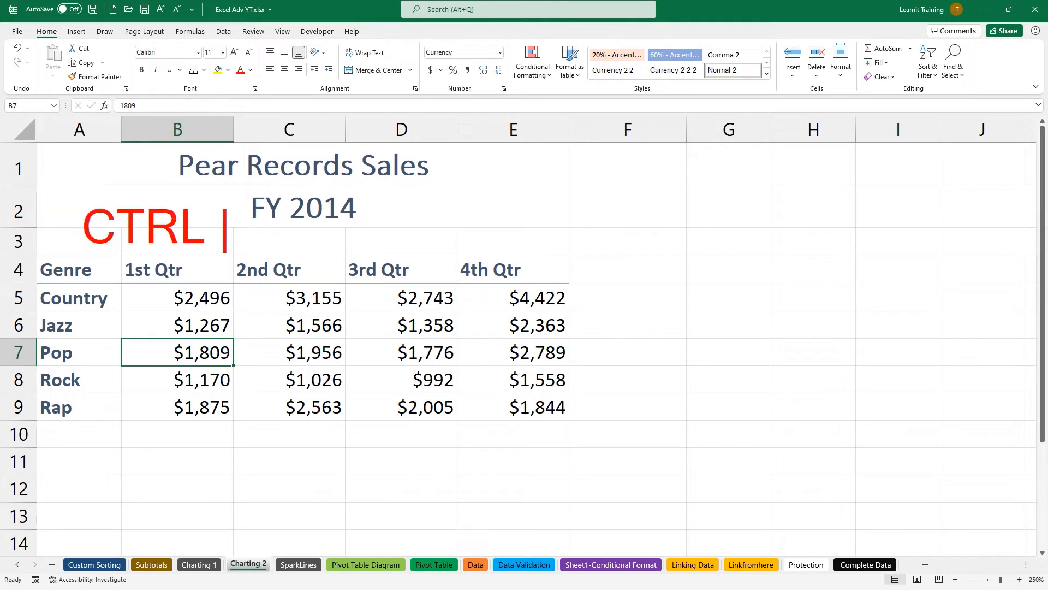
text(+ A)
key(Escape)
key(Escape)
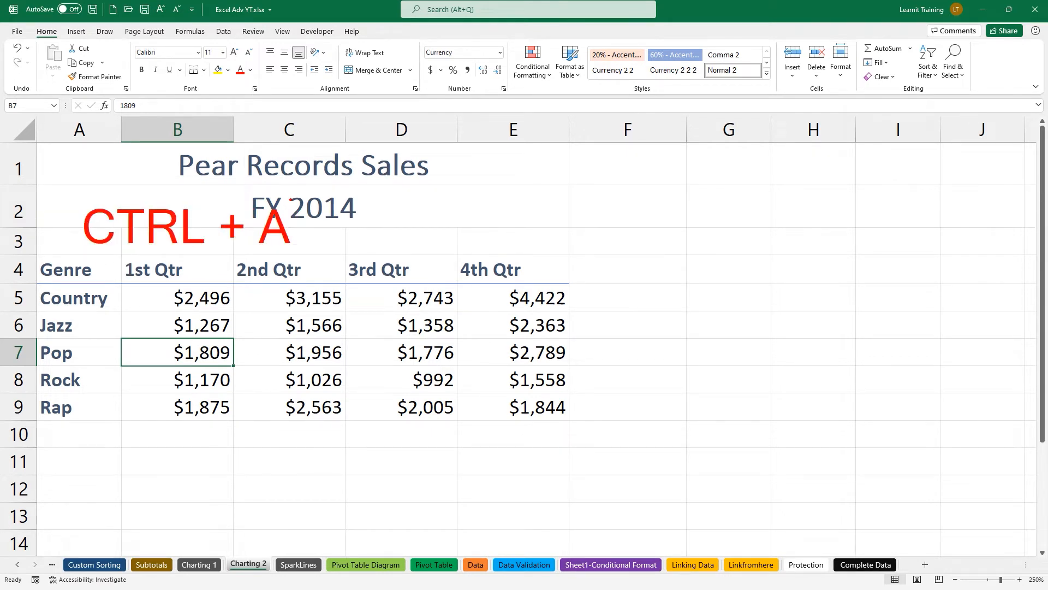
key(ctrl+a)
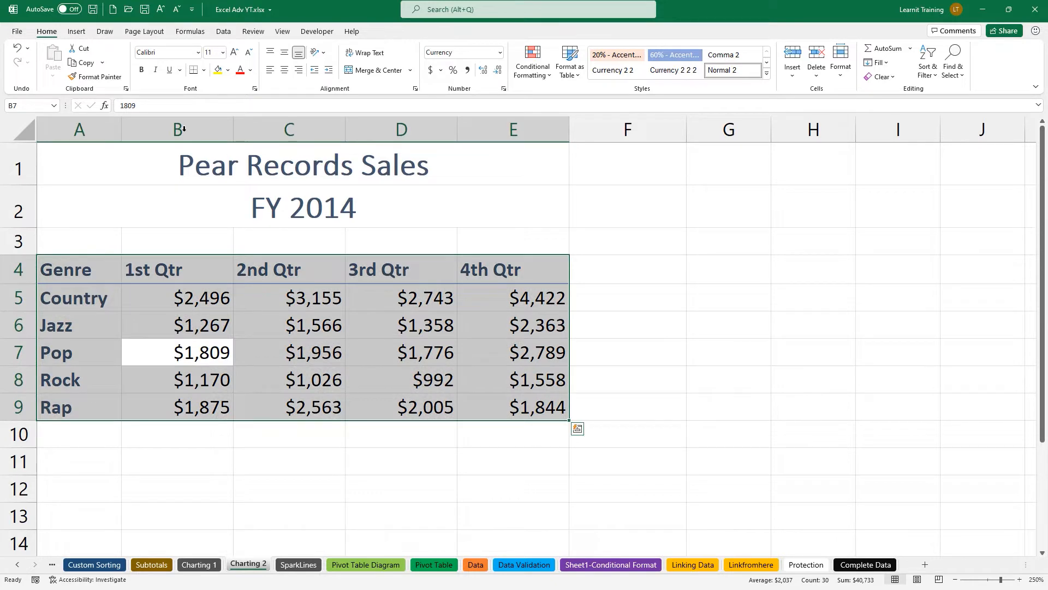
Insert a chart from the saved Chart Template and place it right of the table.
click(76, 31)
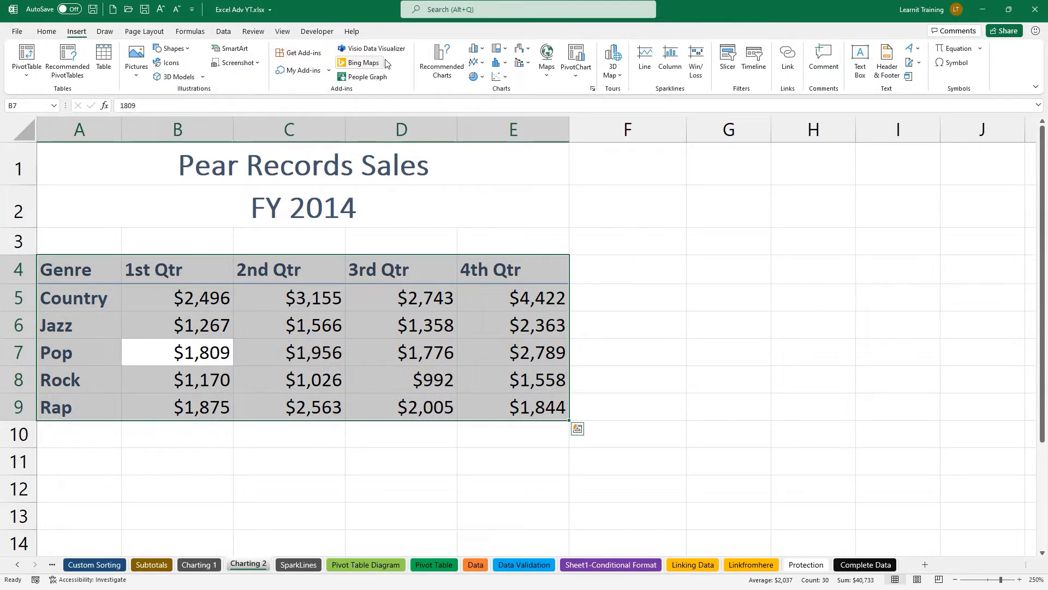
click(447, 71)
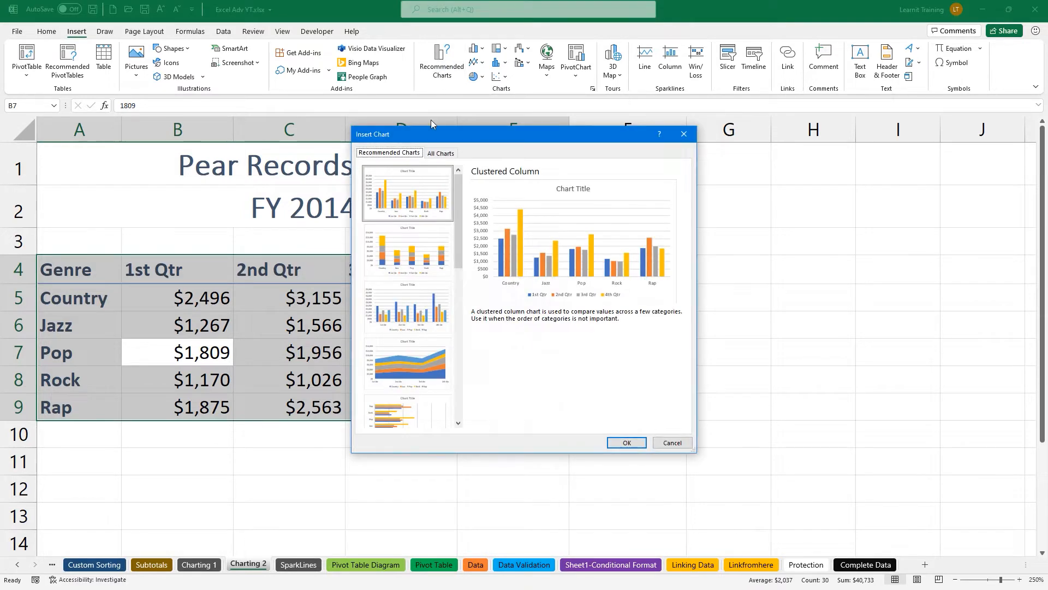
click(436, 153)
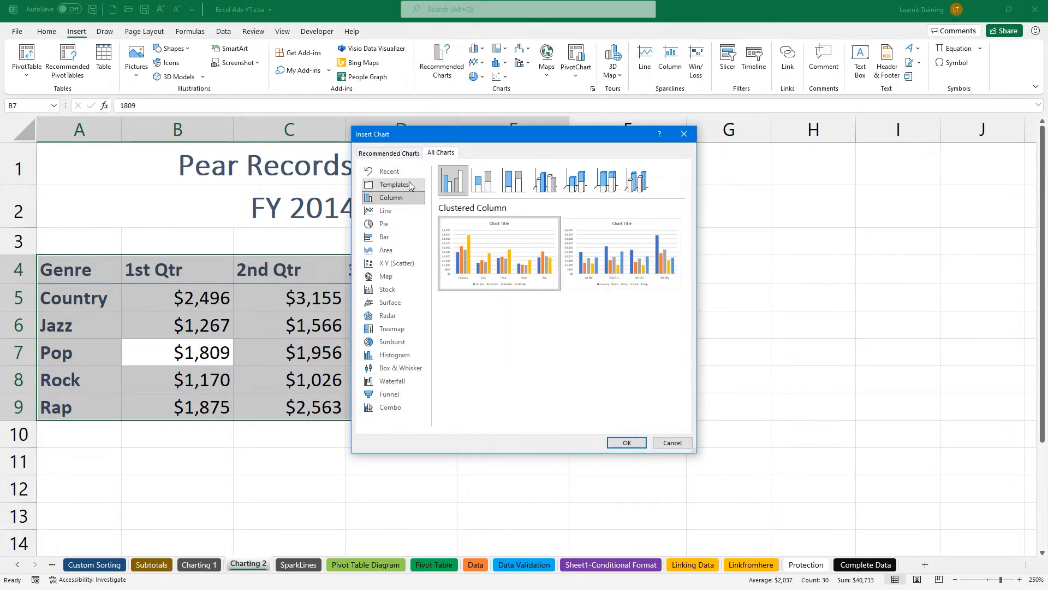
click(411, 184)
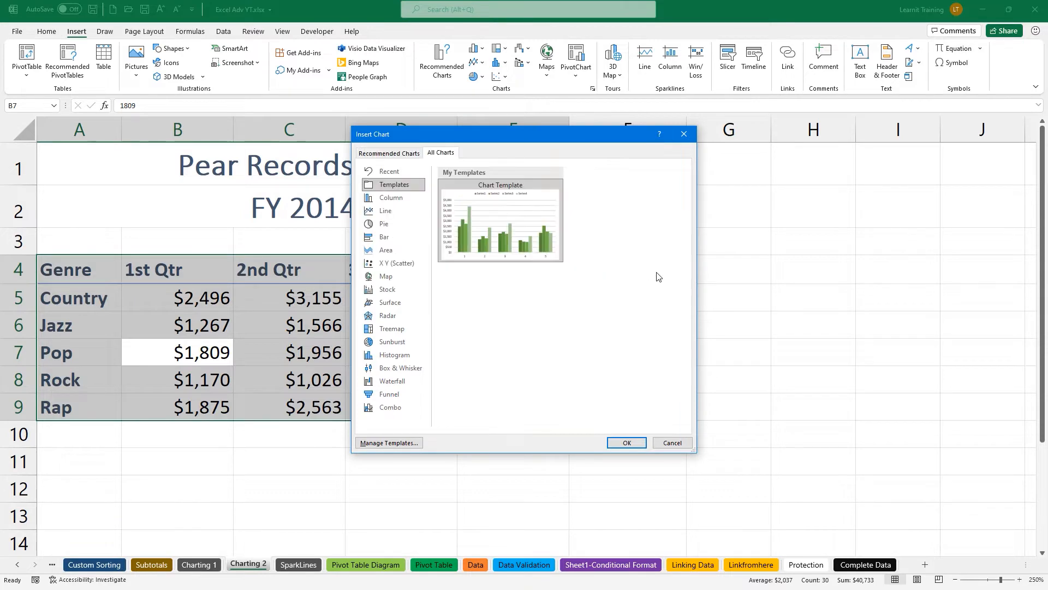
click(627, 442)
scroll(436, 330, down, 3)
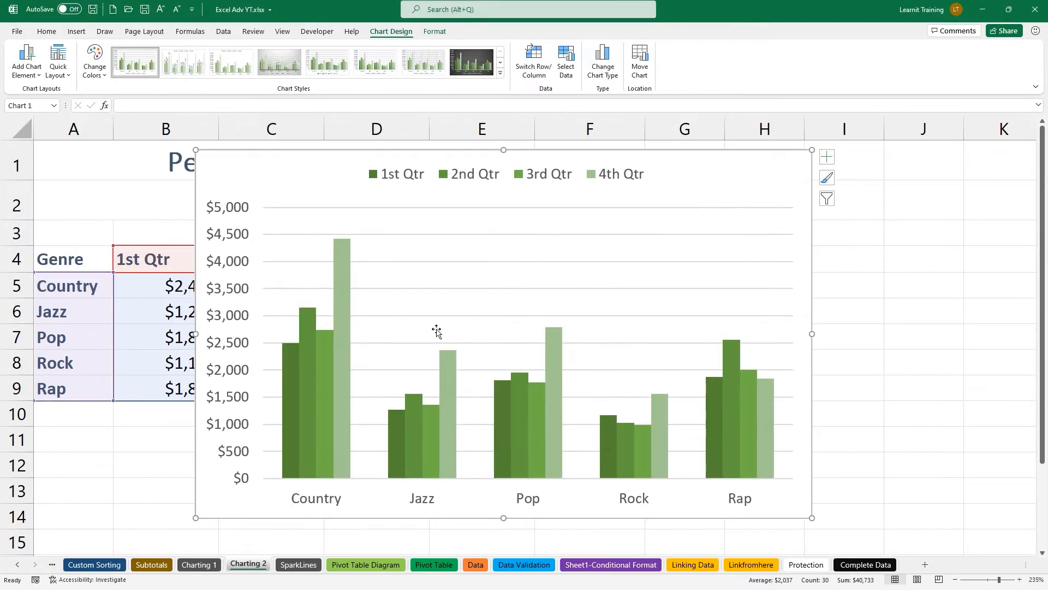
drag(238, 169, 594, 201)
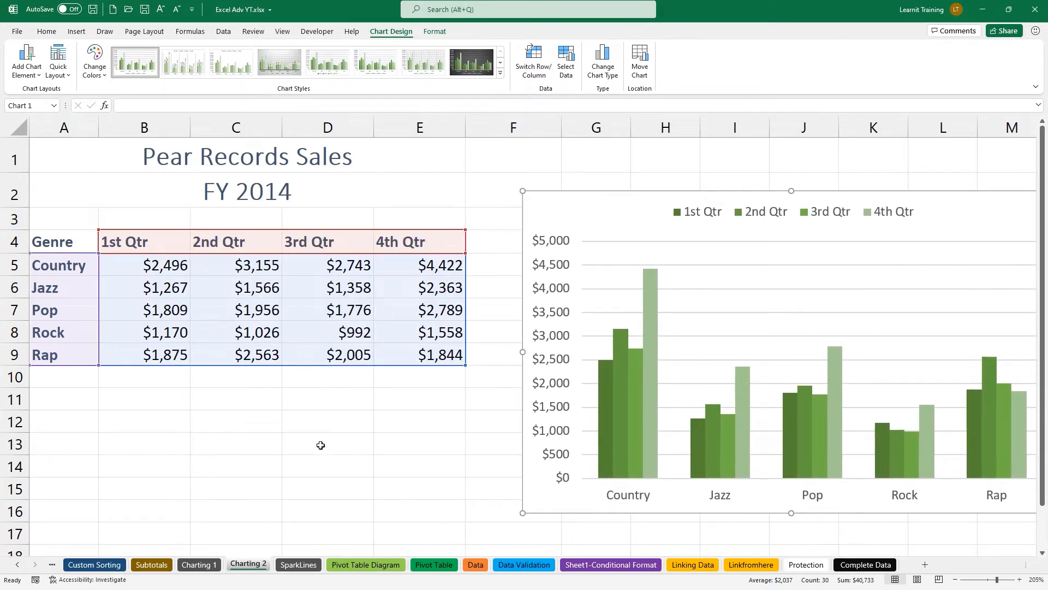
Insert a second Chart Template chart on Charting 2, then delete it.
click(198, 564)
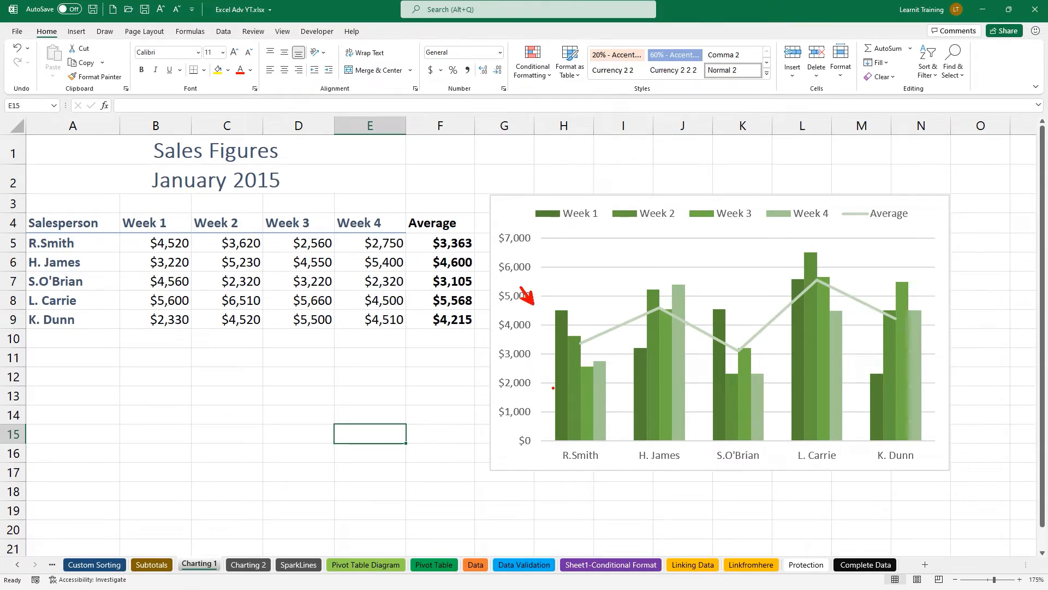
click(248, 564)
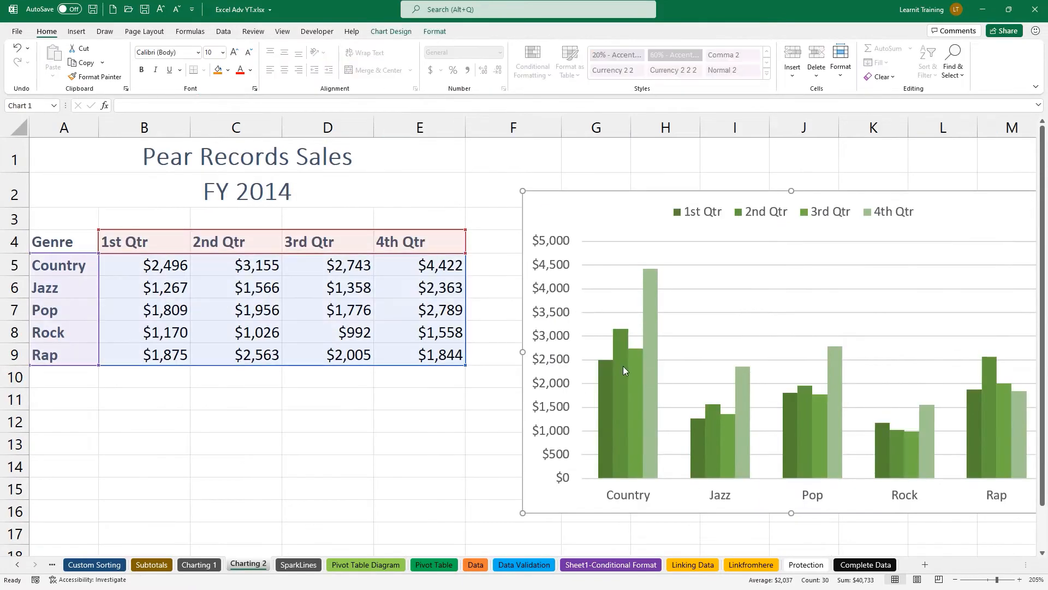
ctrl+scroll(624, 366, down, 1)
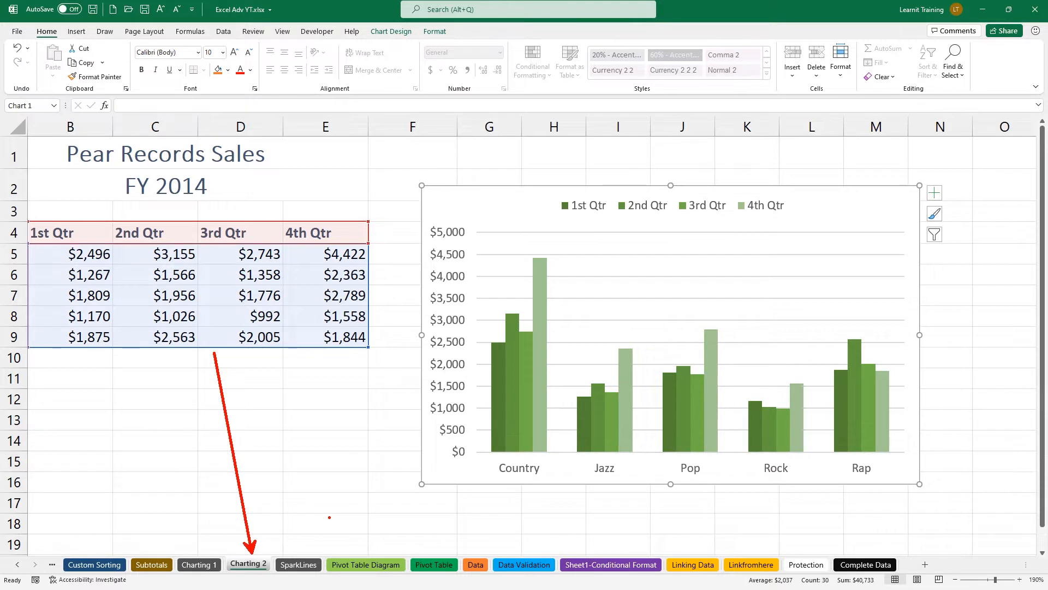
click(278, 303)
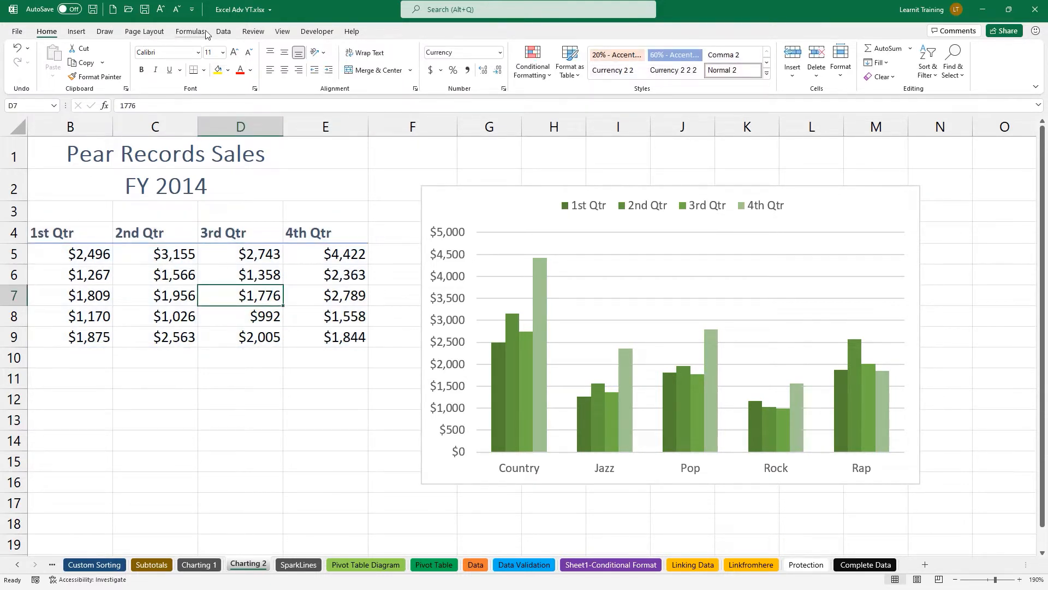
click(77, 31)
click(438, 72)
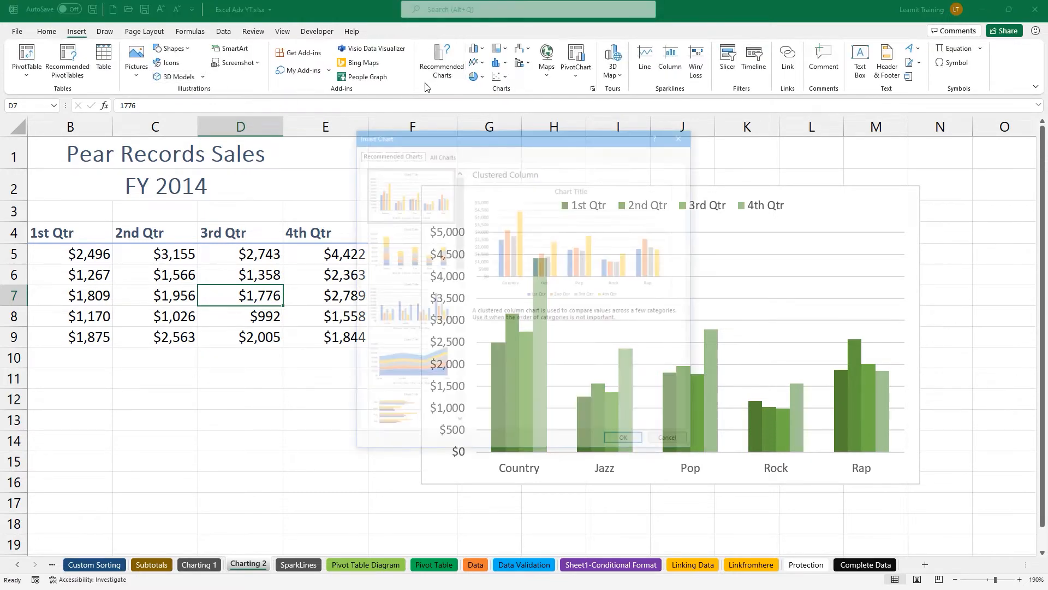
click(438, 154)
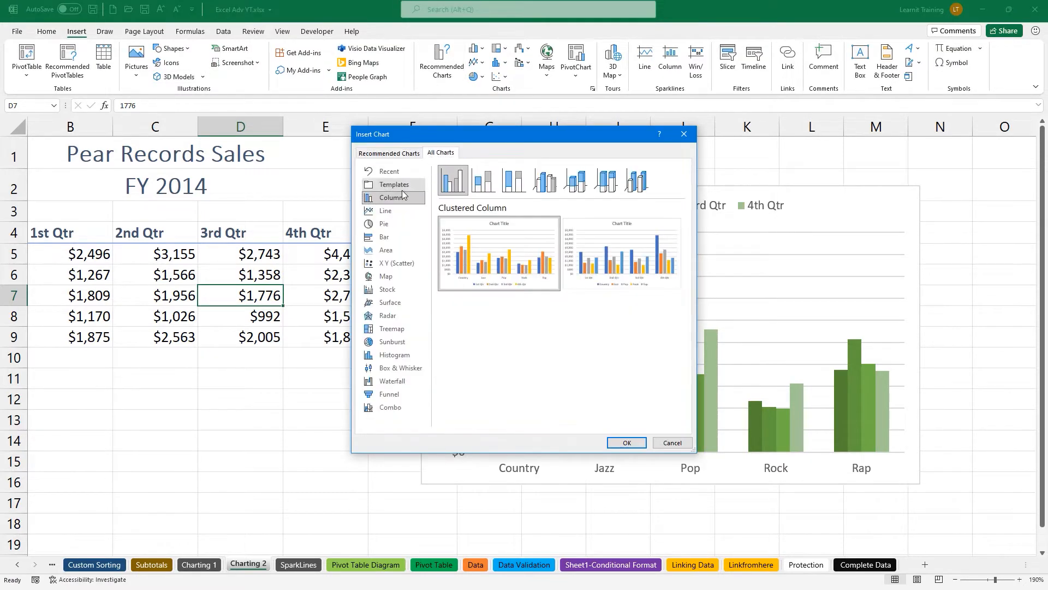
click(403, 187)
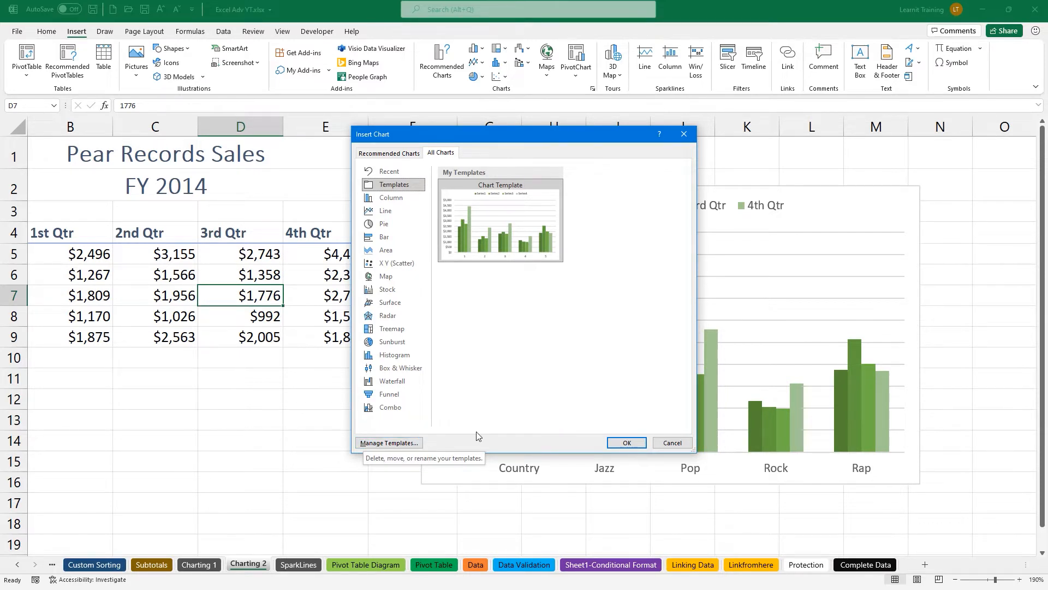
click(628, 442)
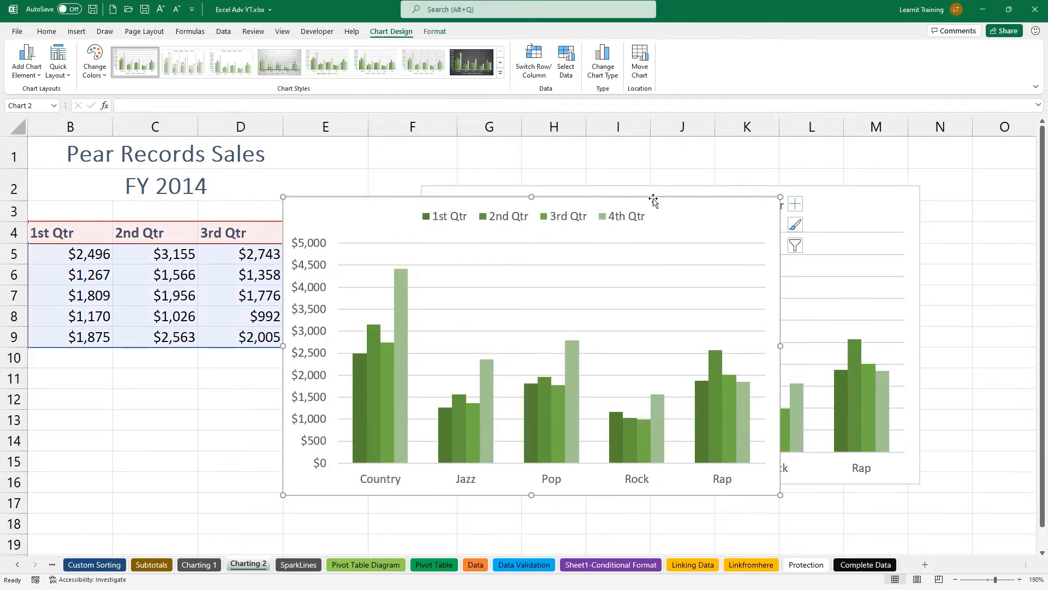
key(Delete)
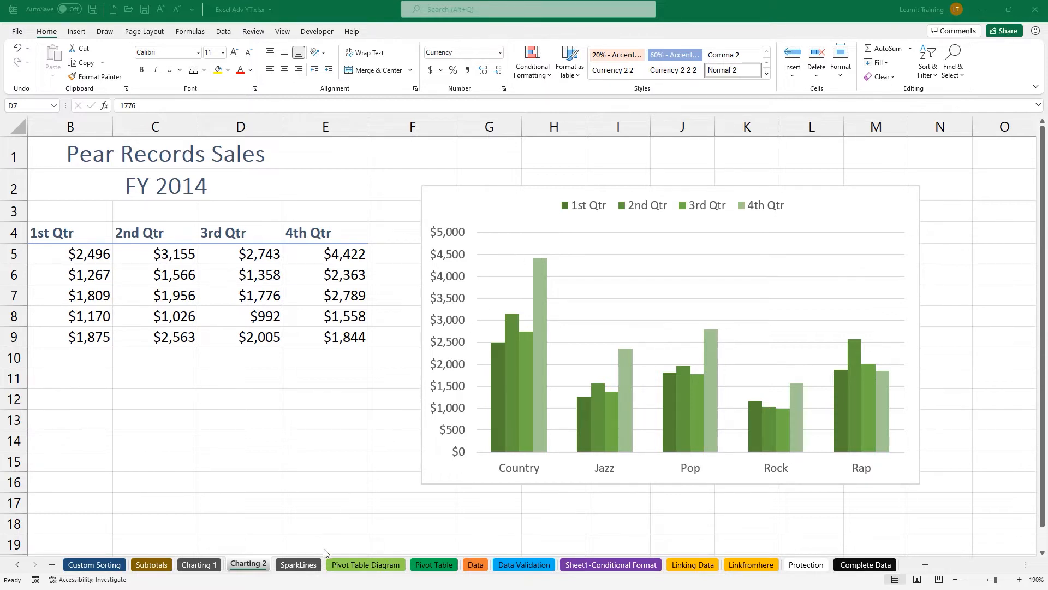
On the SparkLines sheet, select the first salesperson's May–Oct. values B2:G2.
click(298, 564)
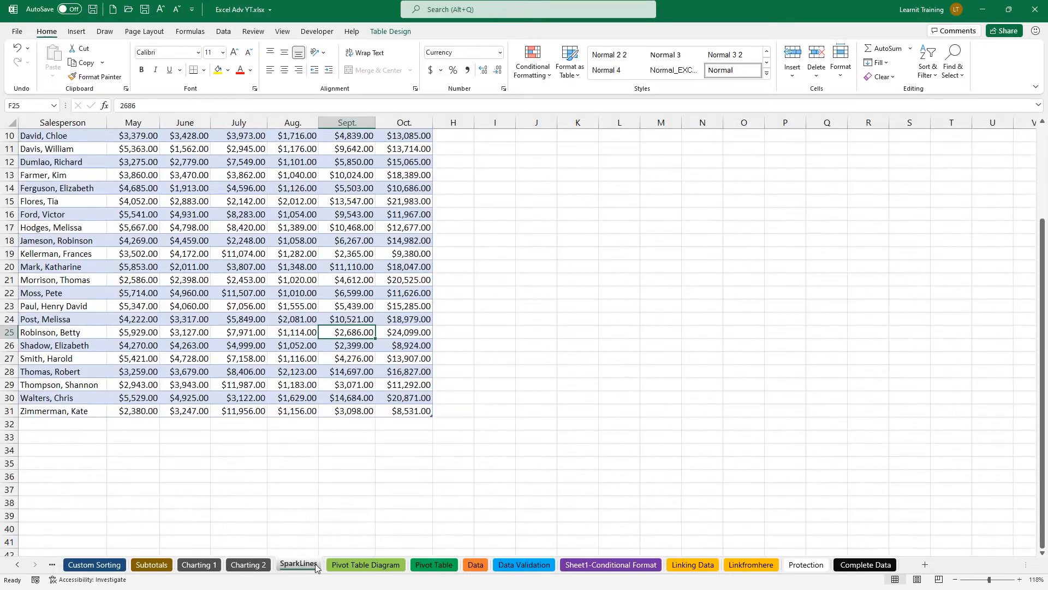
scroll(255, 382, up, 3)
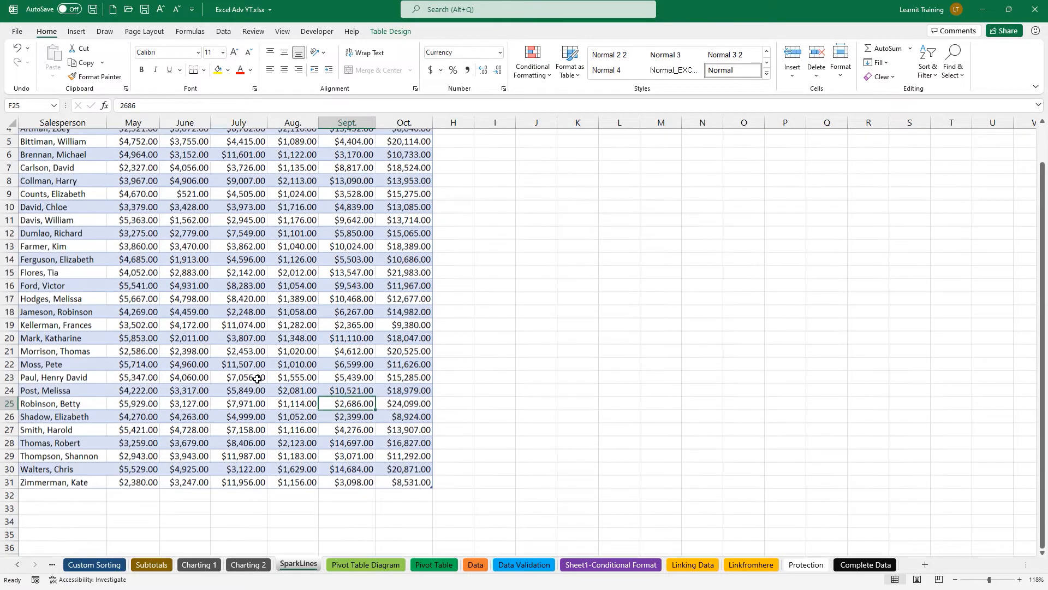
scroll(255, 383, up, 2)
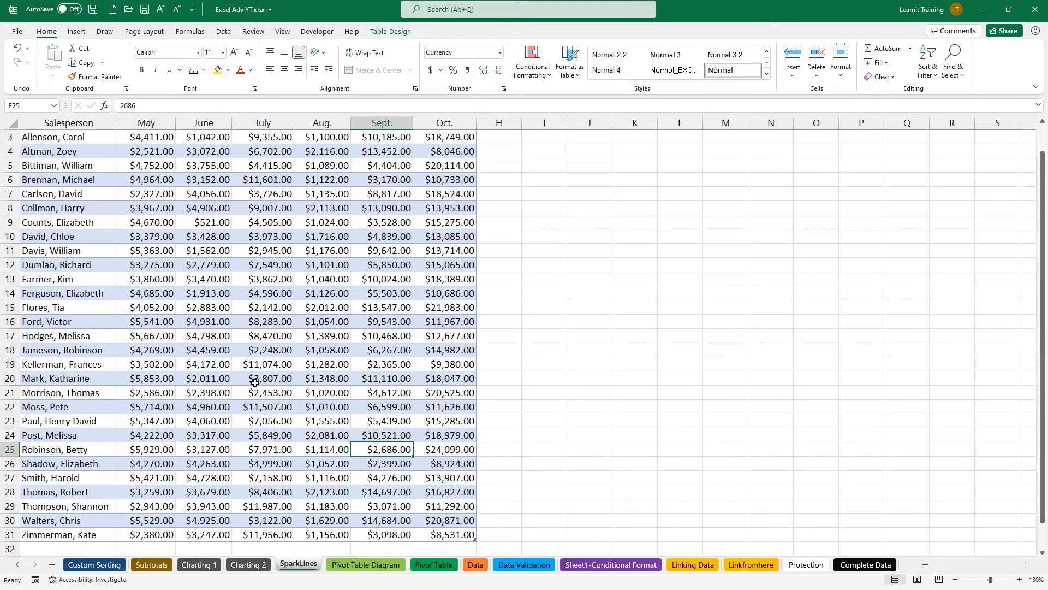
scroll(255, 384, up, 1)
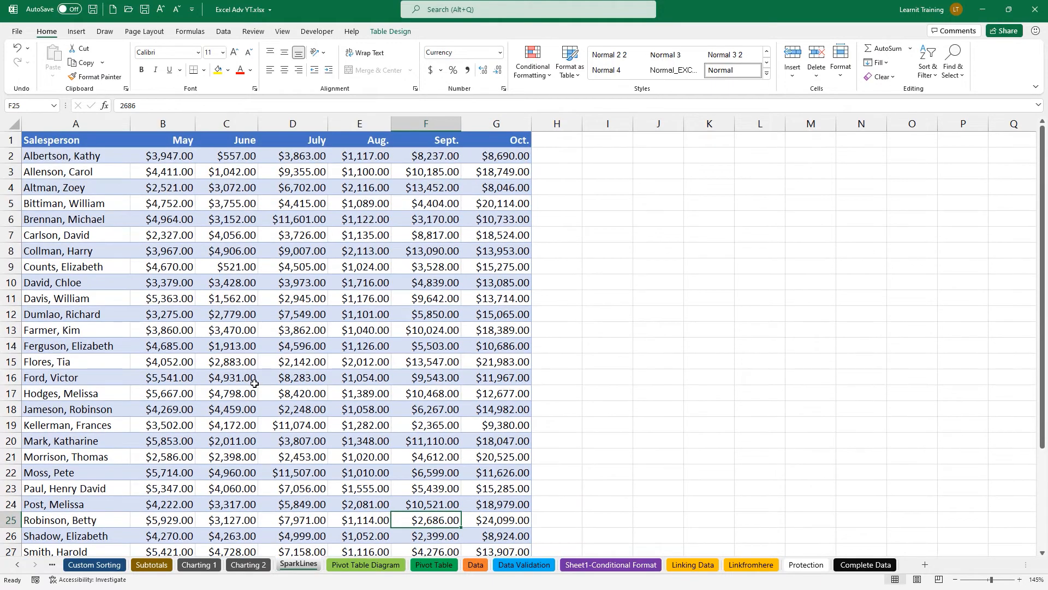
scroll(255, 383, up, 1)
scroll(255, 384, up, 1)
drag(176, 143, 546, 143)
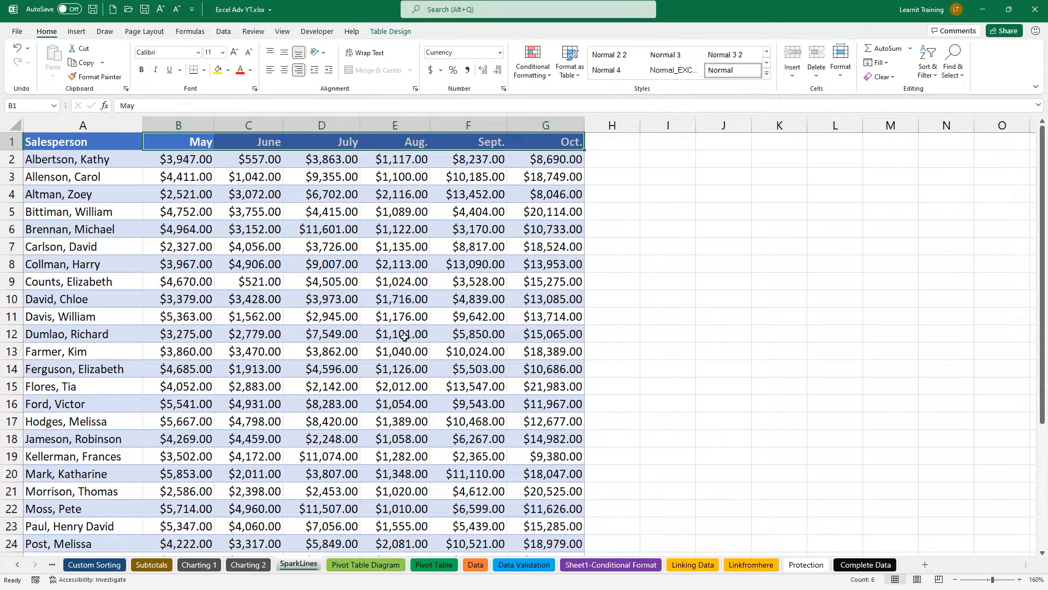
click(303, 253)
scroll(303, 254, up, 1)
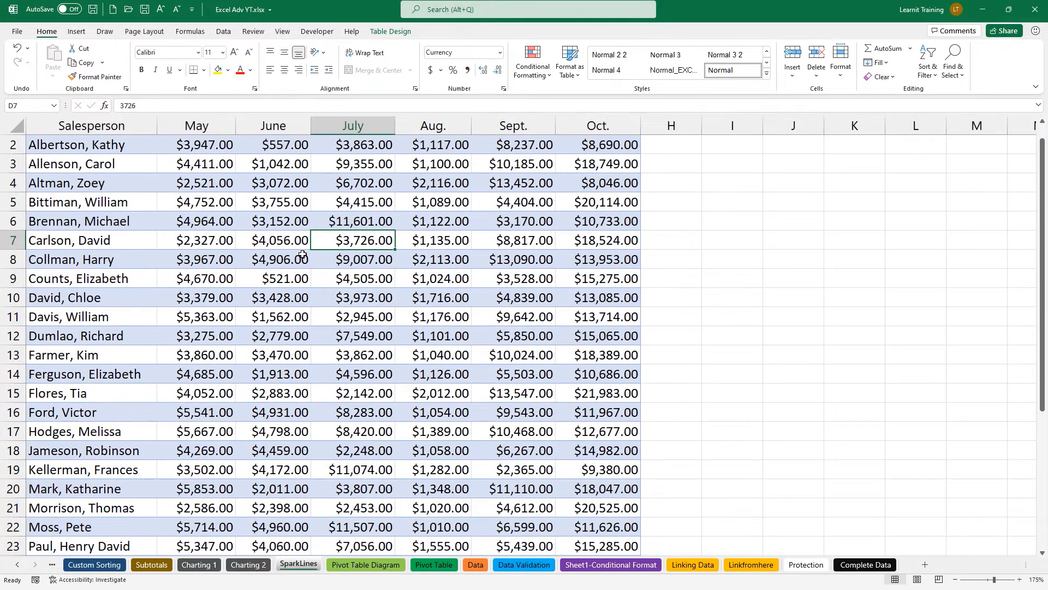
scroll(303, 254, up, 1)
scroll(302, 255, up, 1)
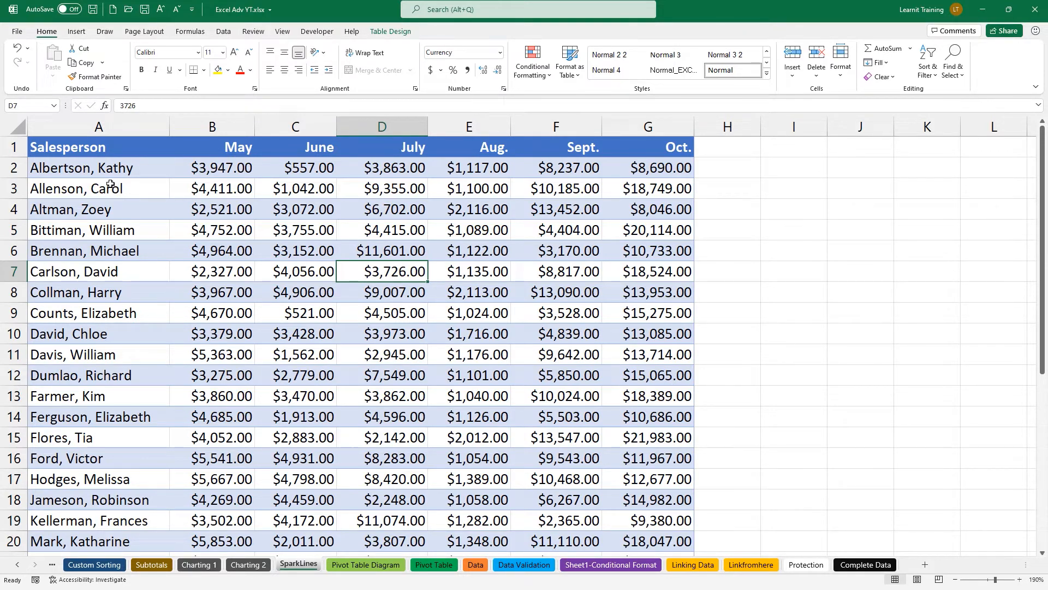
drag(189, 168, 661, 167)
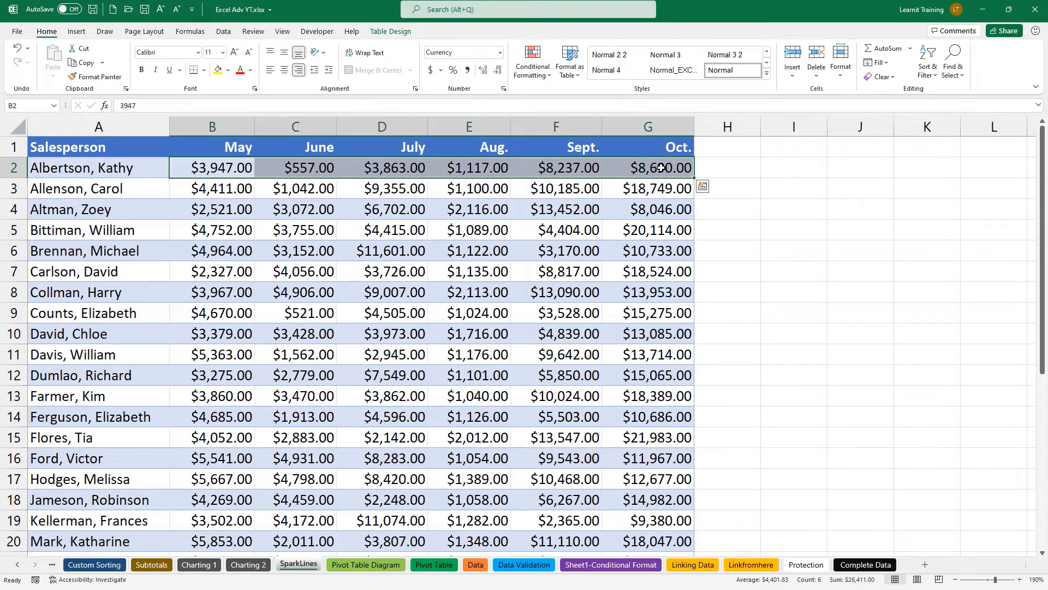
Insert a line sparkline for data range B2:G2 at location $H$2.
click(702, 186)
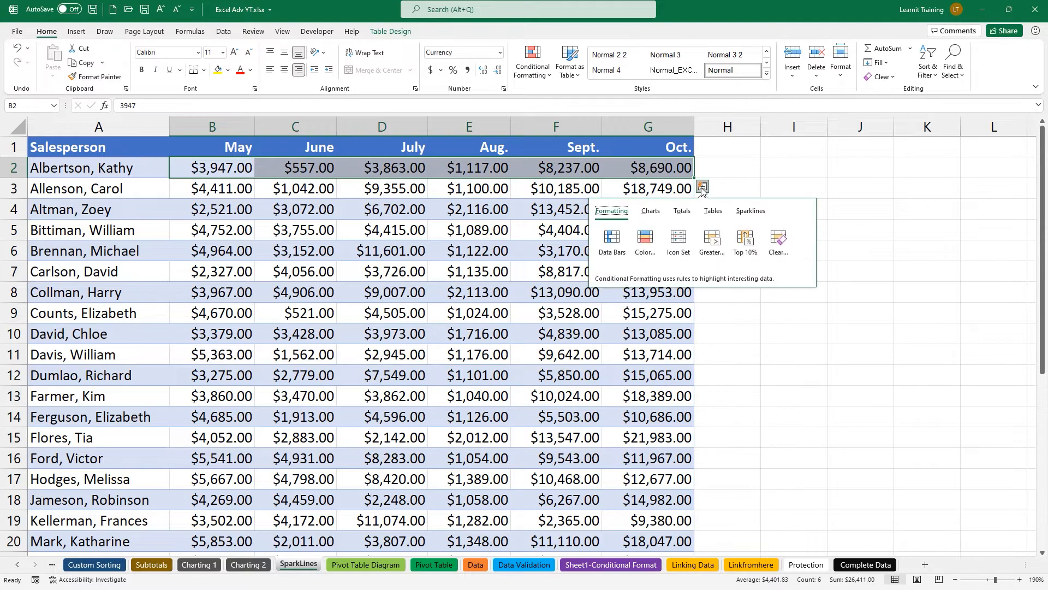
click(749, 211)
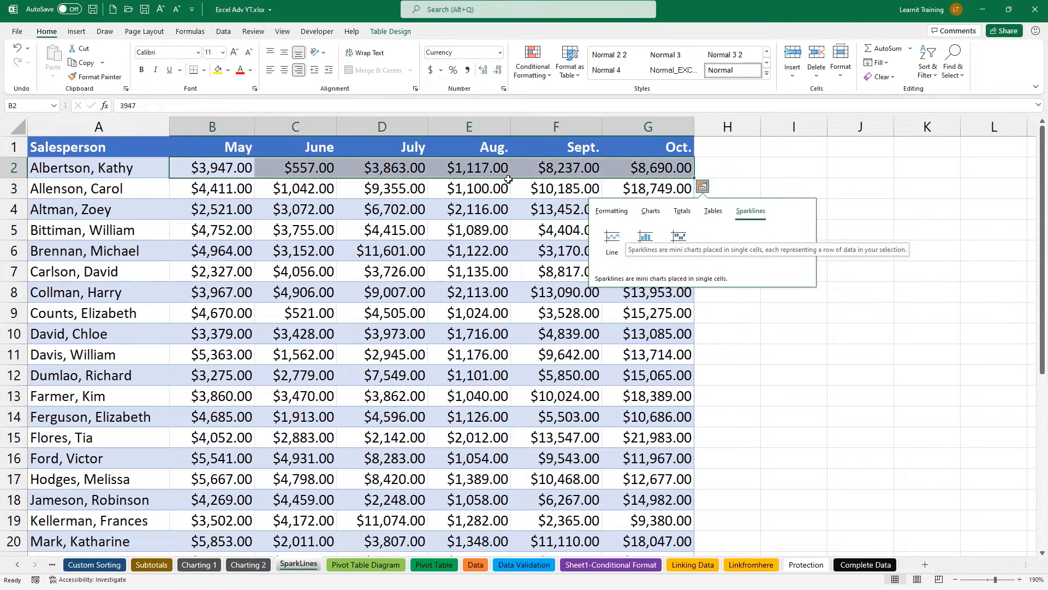
click(78, 34)
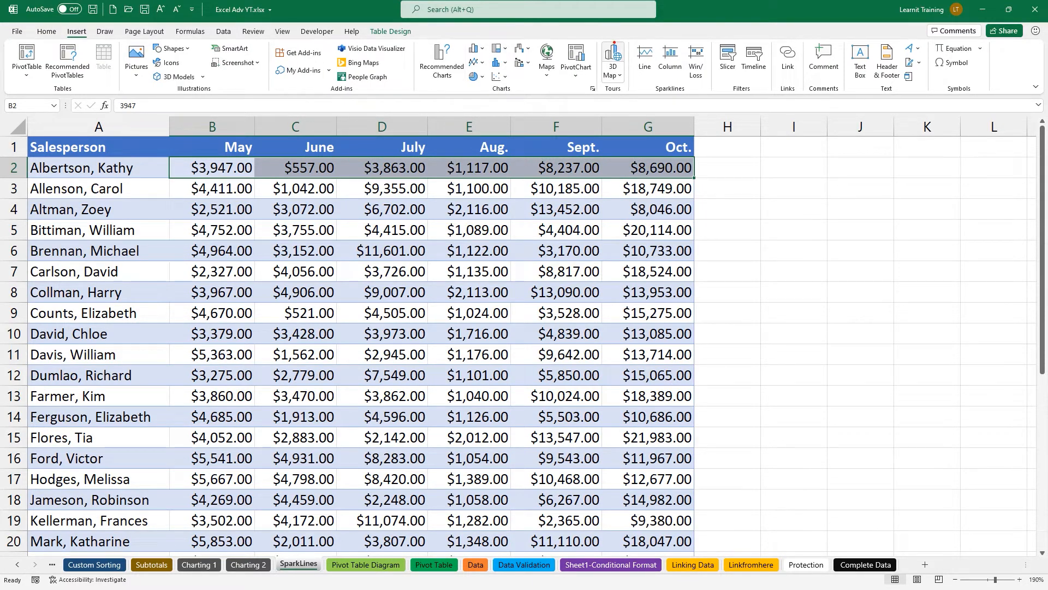
drag(618, 30, 719, 114)
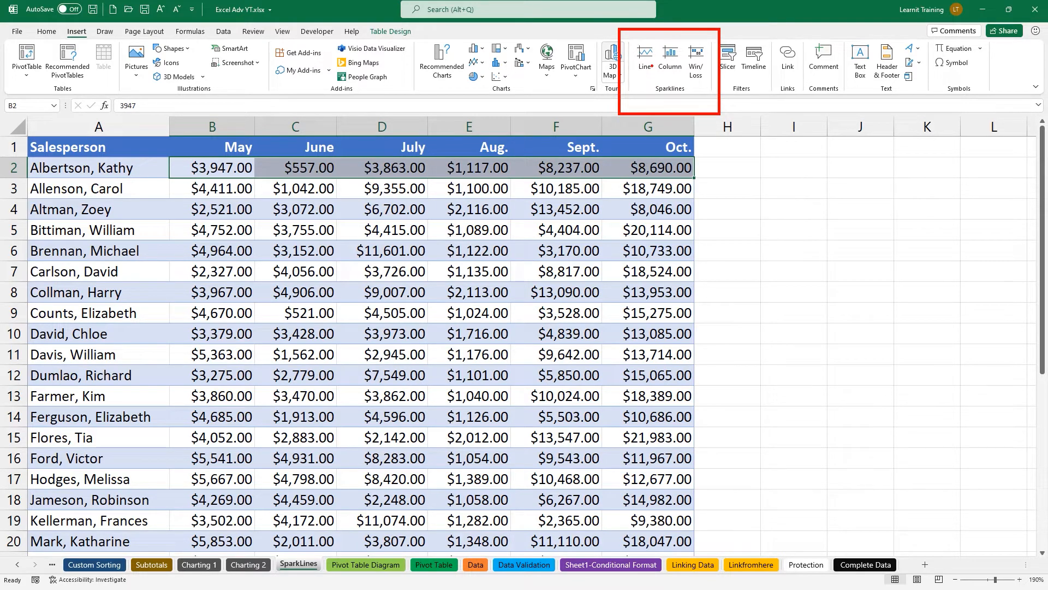
mouse_move(648, 74)
mouse_down()
mouse_move(698, 158)
mouse_move(761, 187)
mouse_up()
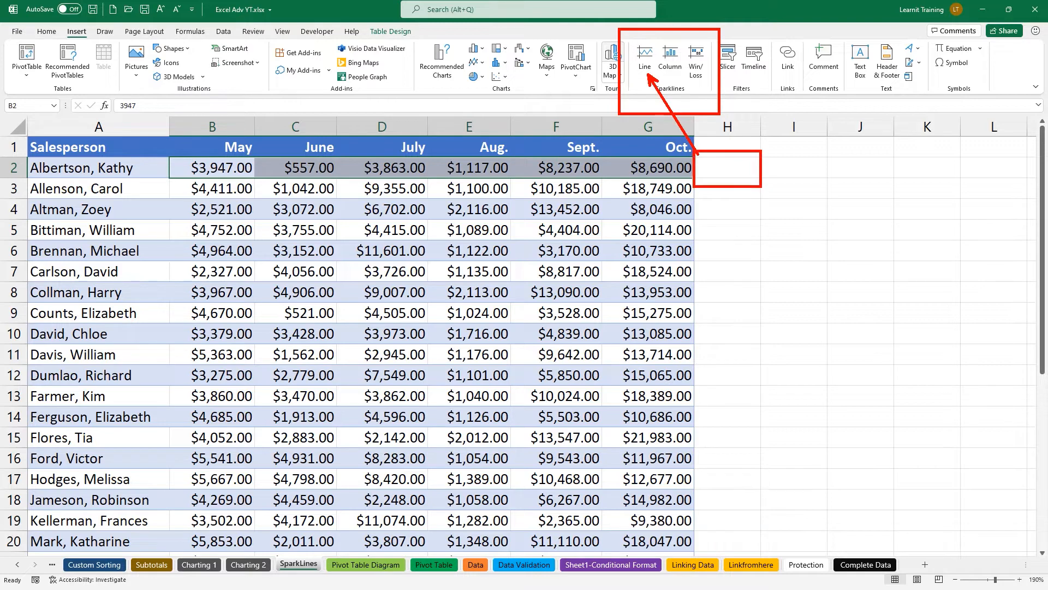
key(Escape)
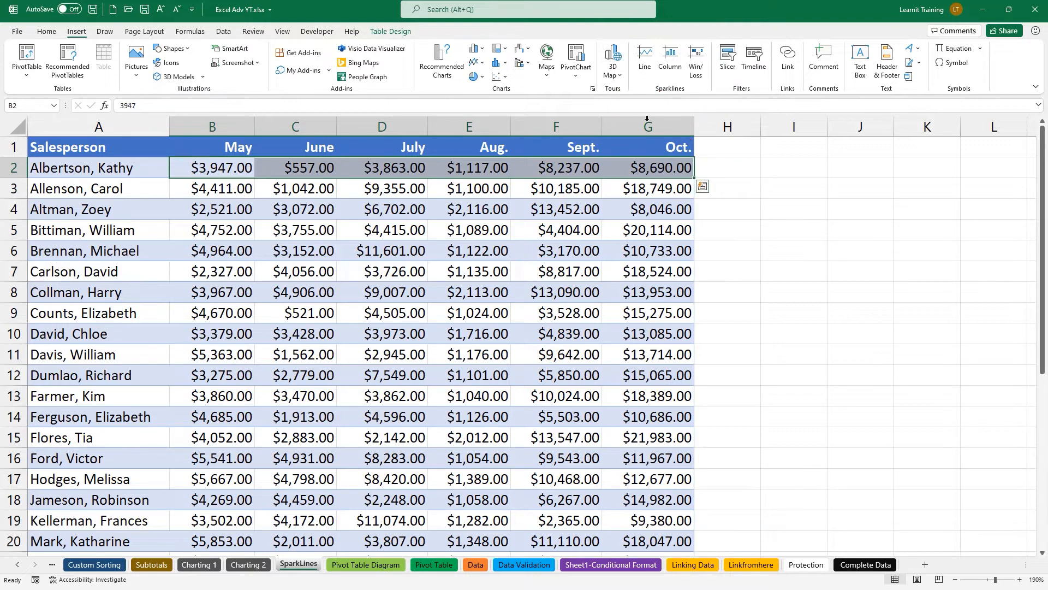
click(645, 57)
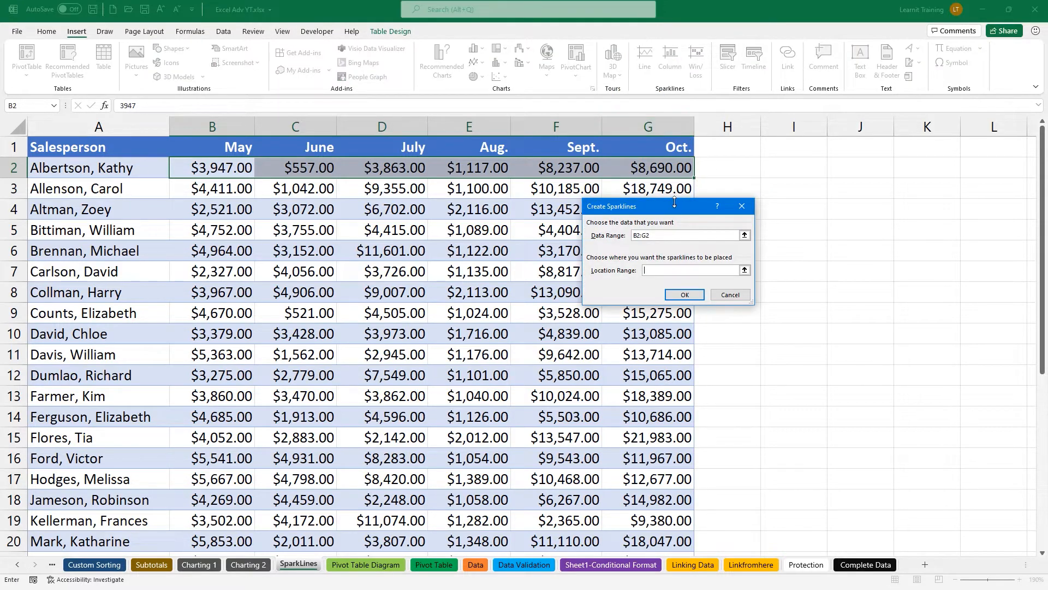
drag(677, 206, 824, 265)
click(795, 327)
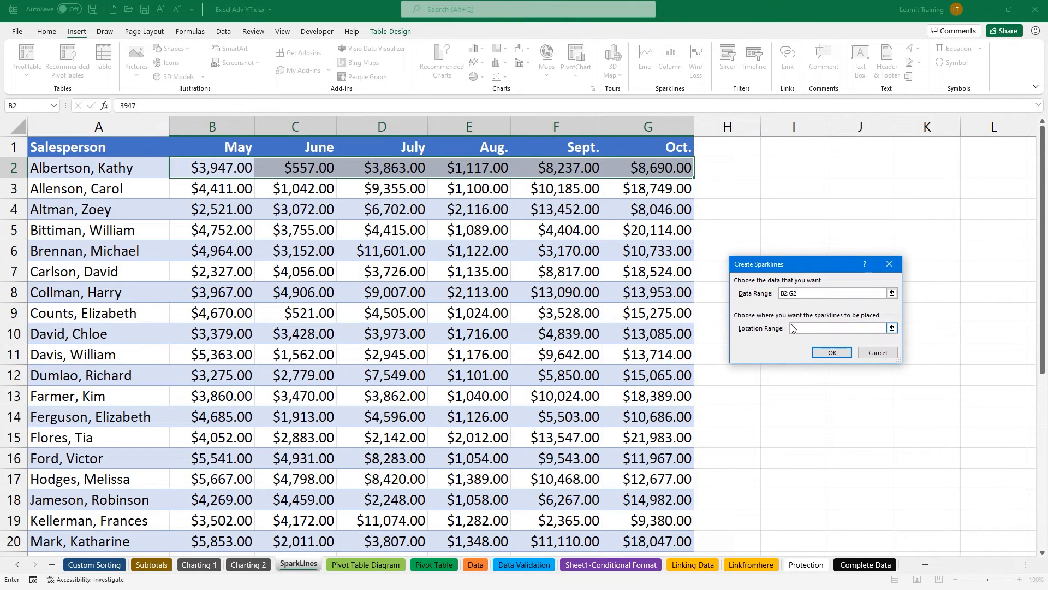
click(712, 162)
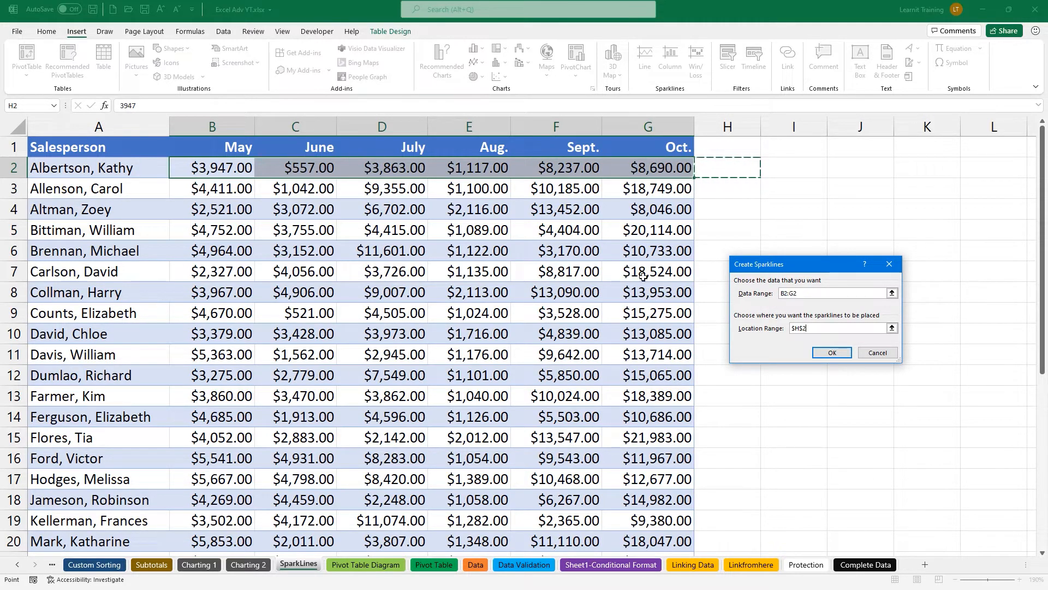
click(827, 353)
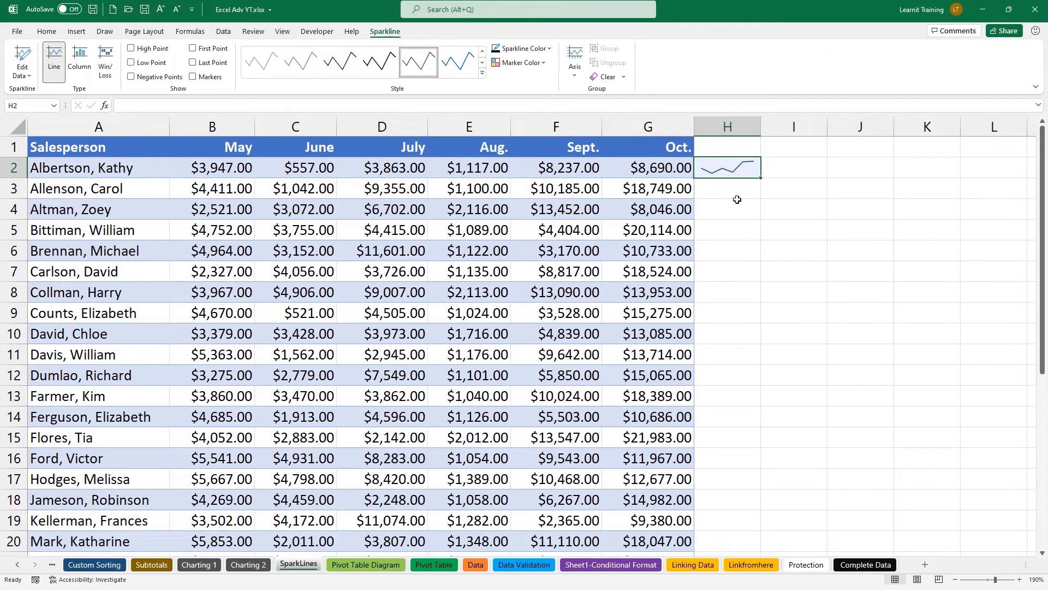
Apply the black sparkline style to the H2 sparkline.
mouse_move(691, 149)
mouse_down()
mouse_move(734, 187)
mouse_move(764, 191)
mouse_up()
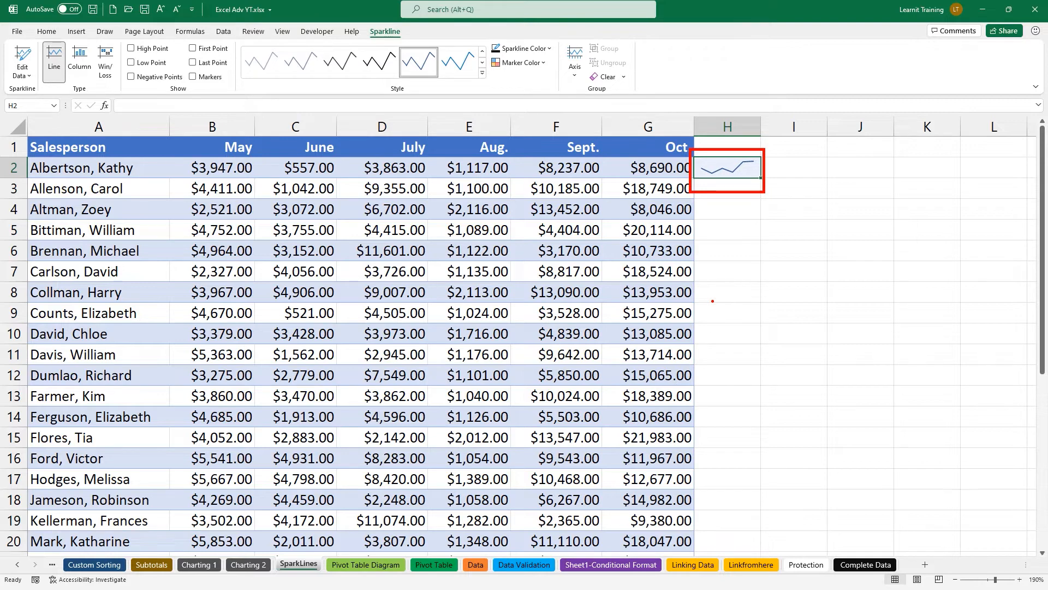
drag(409, 37, 436, 62)
drag(360, 21, 409, 52)
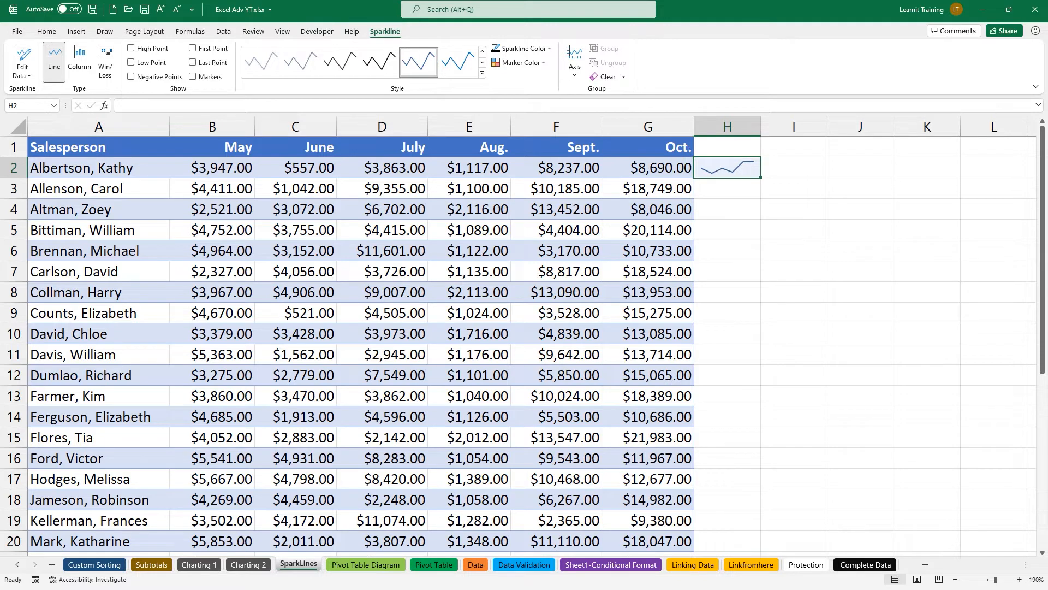
click(483, 73)
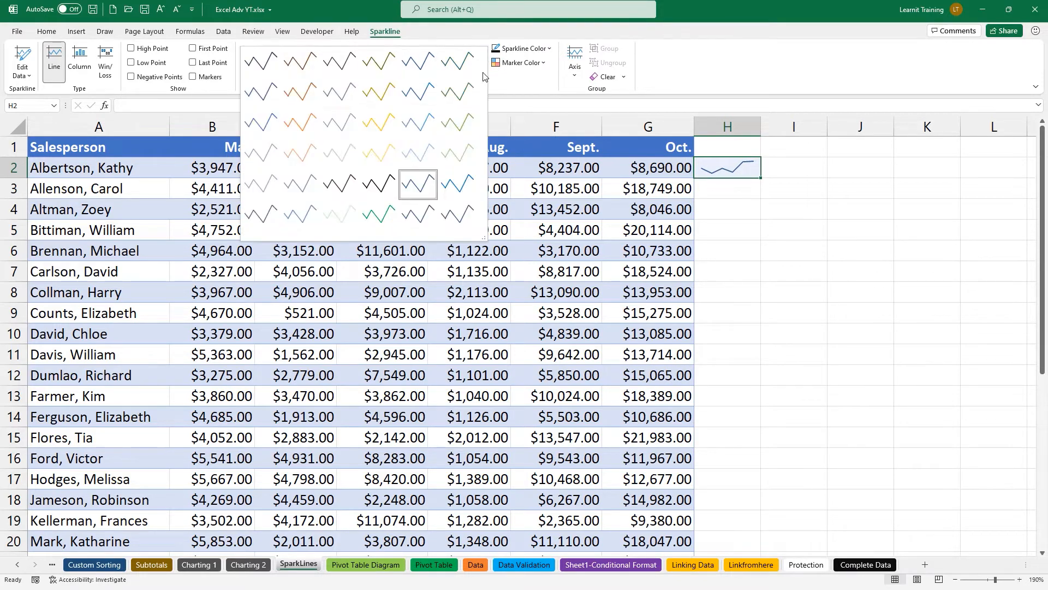
click(379, 184)
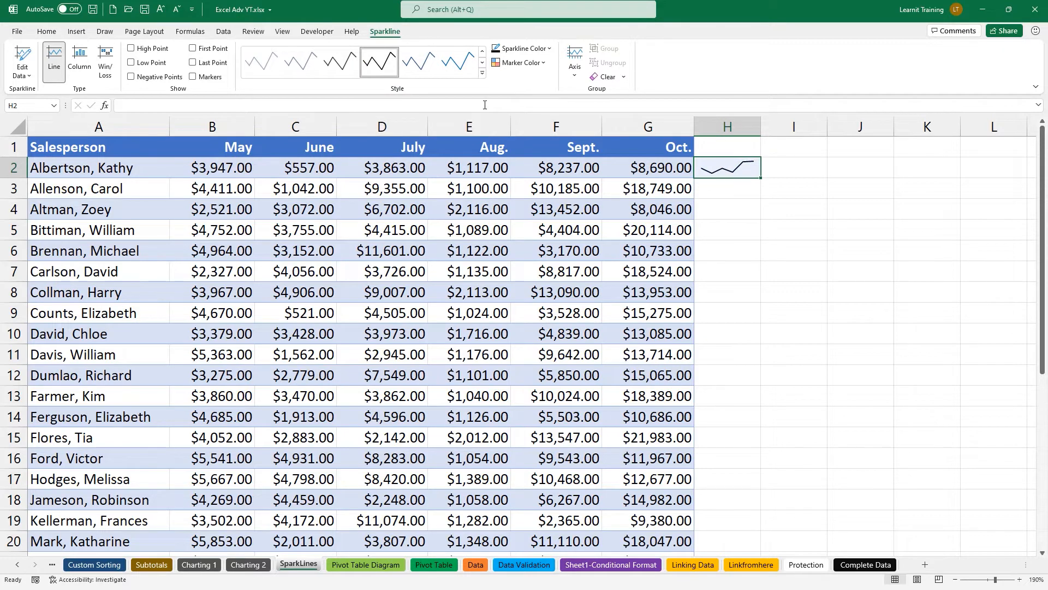
Give the H2 sparkline a coloured high point marker and a red low point marker.
click(538, 63)
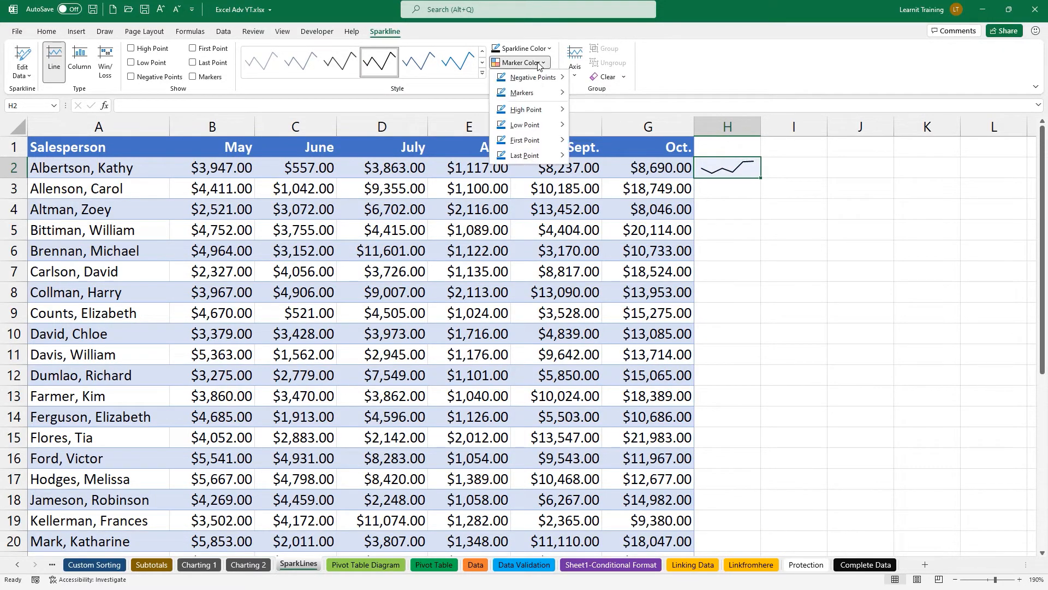
mouse_move(554, 82)
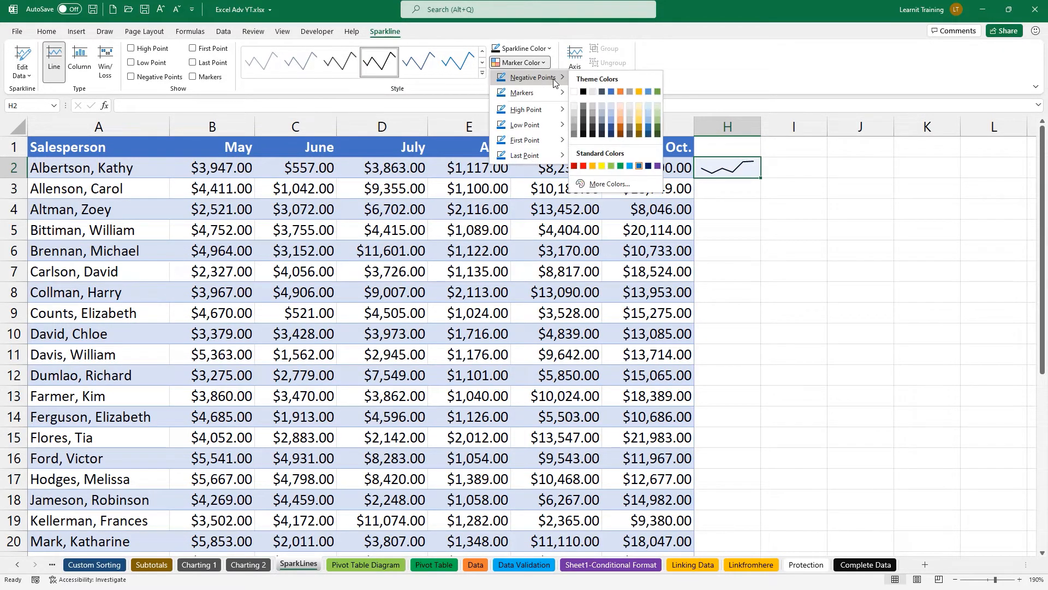
mouse_move(562, 112)
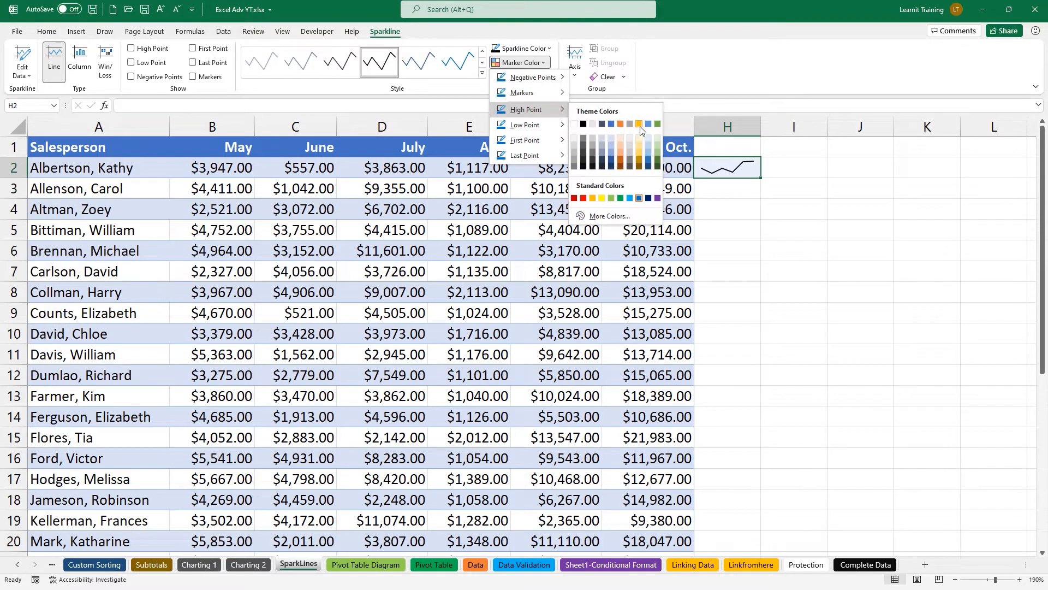
click(658, 124)
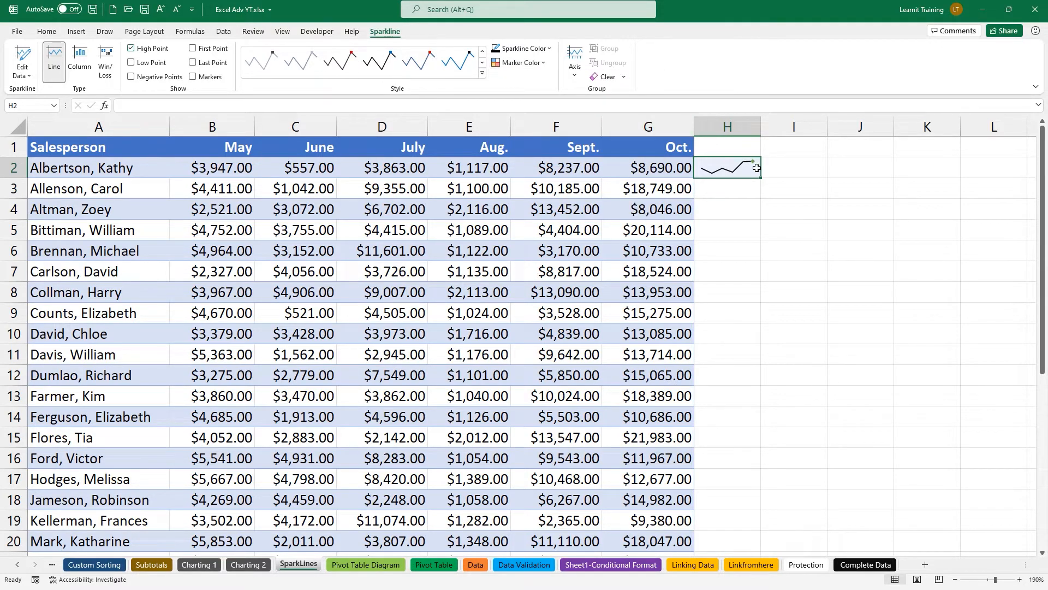
ctrl+scroll(732, 161, up, 2)
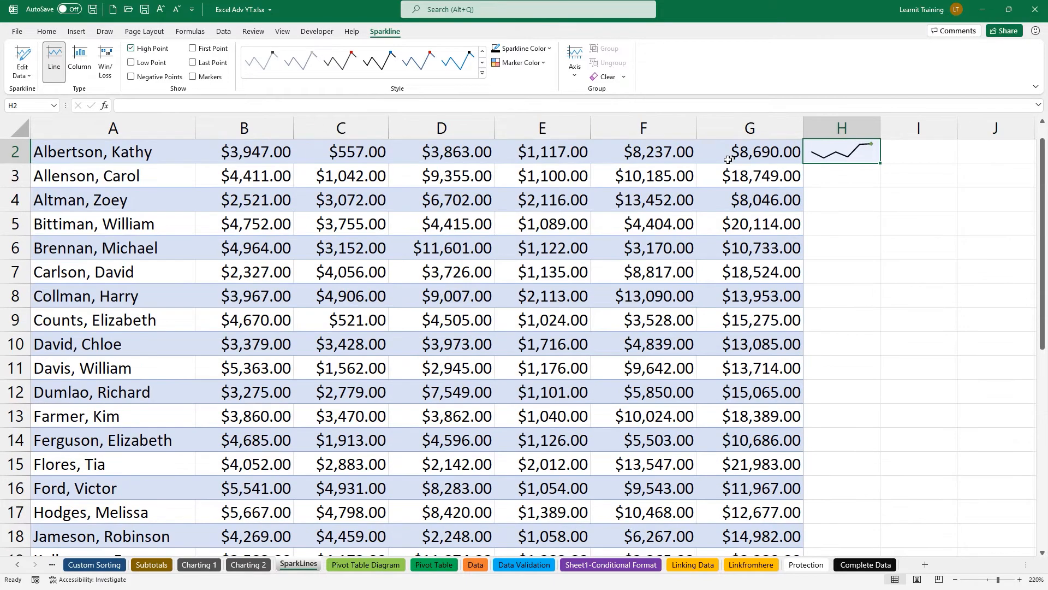
scroll(728, 159, up, 1)
click(532, 68)
mouse_move(548, 127)
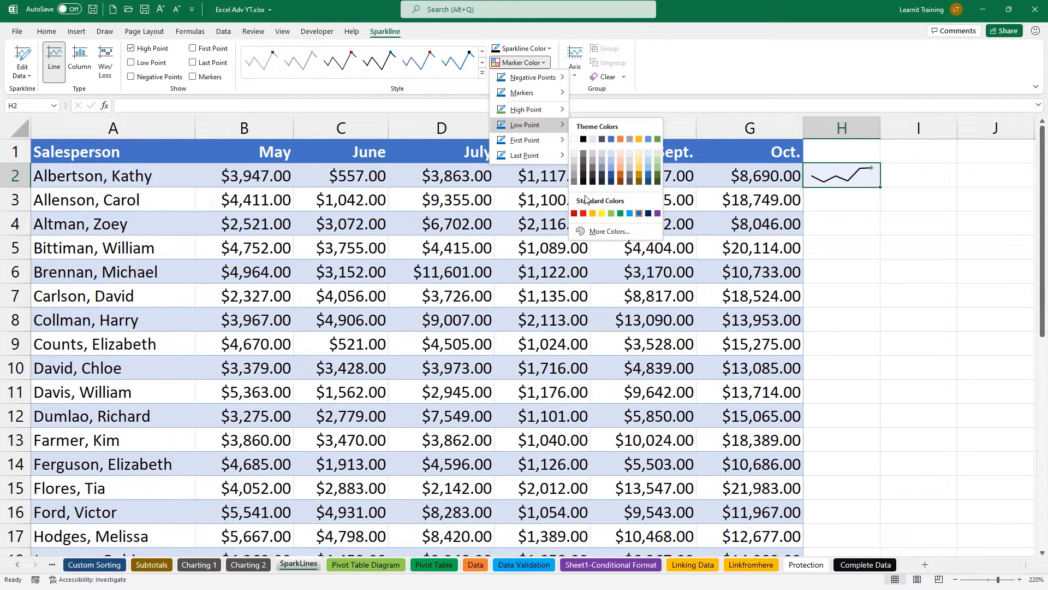
click(583, 213)
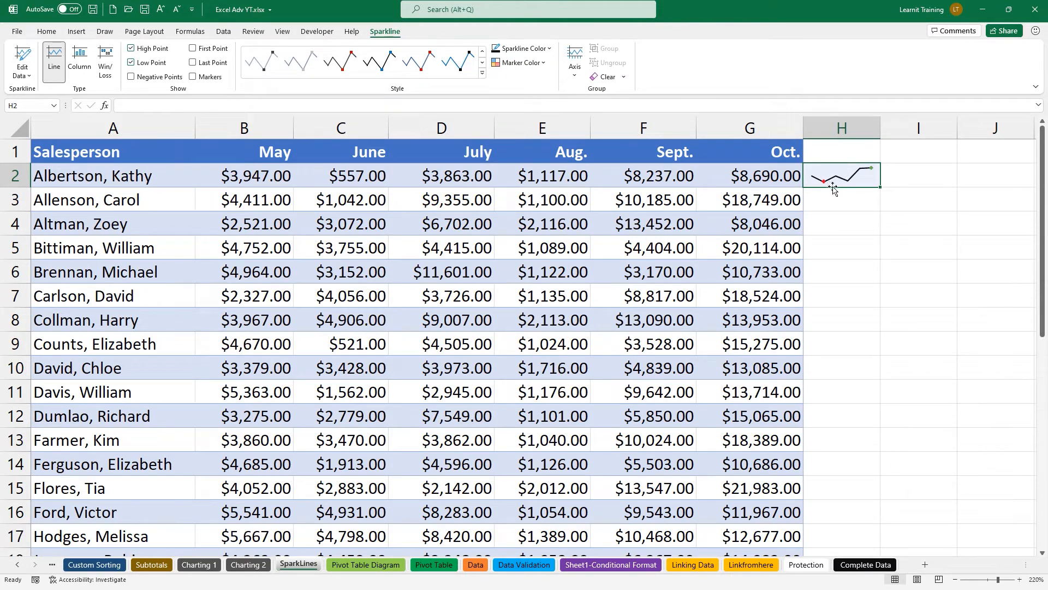
drag(237, 203, 759, 203)
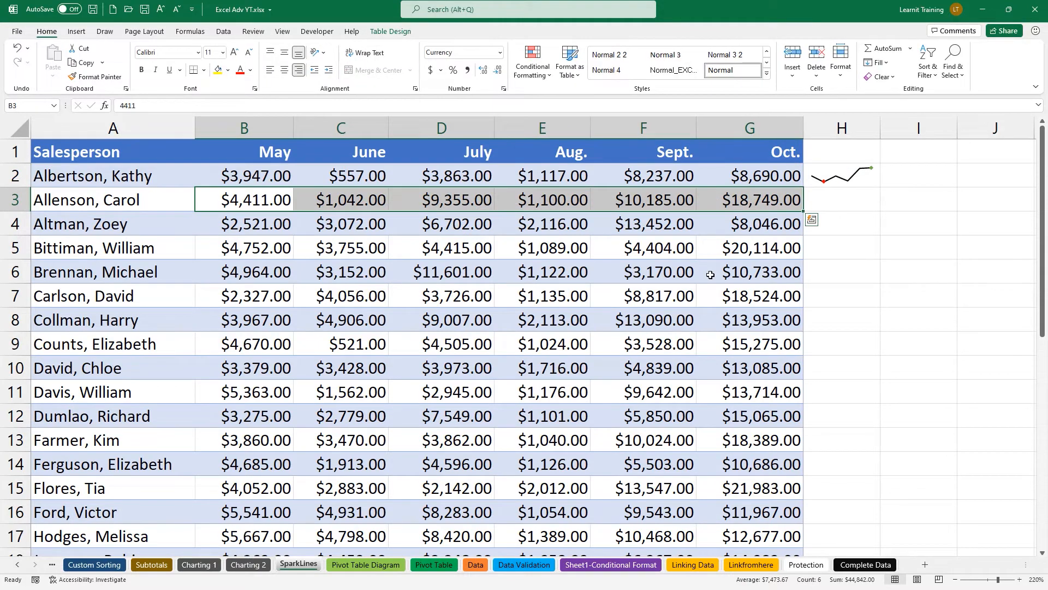
Add a black column sparkline for B3:G3 in H3, high point green, low point red.
click(814, 221)
click(859, 244)
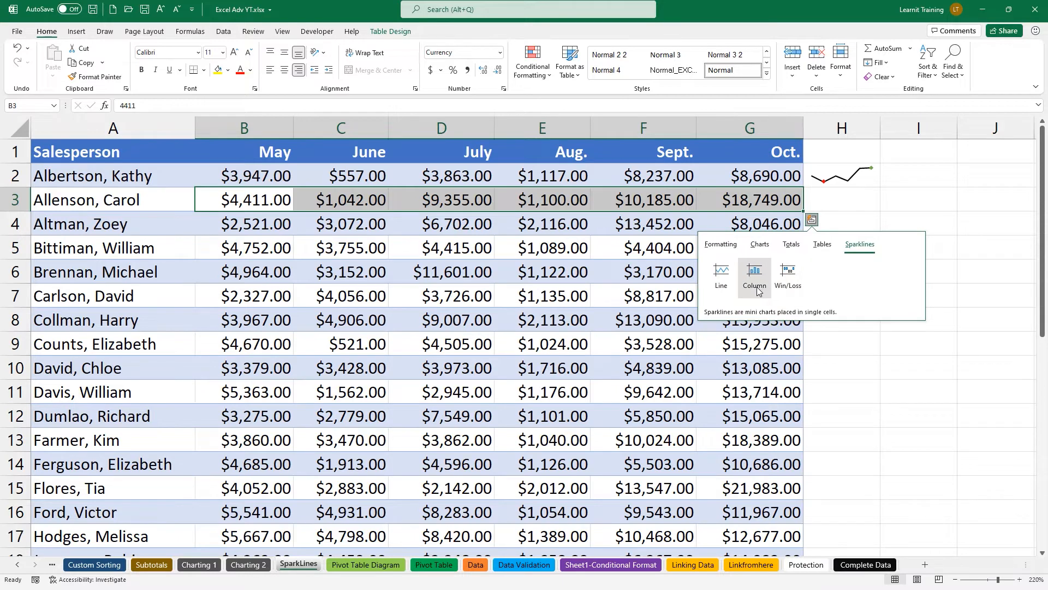
click(754, 276)
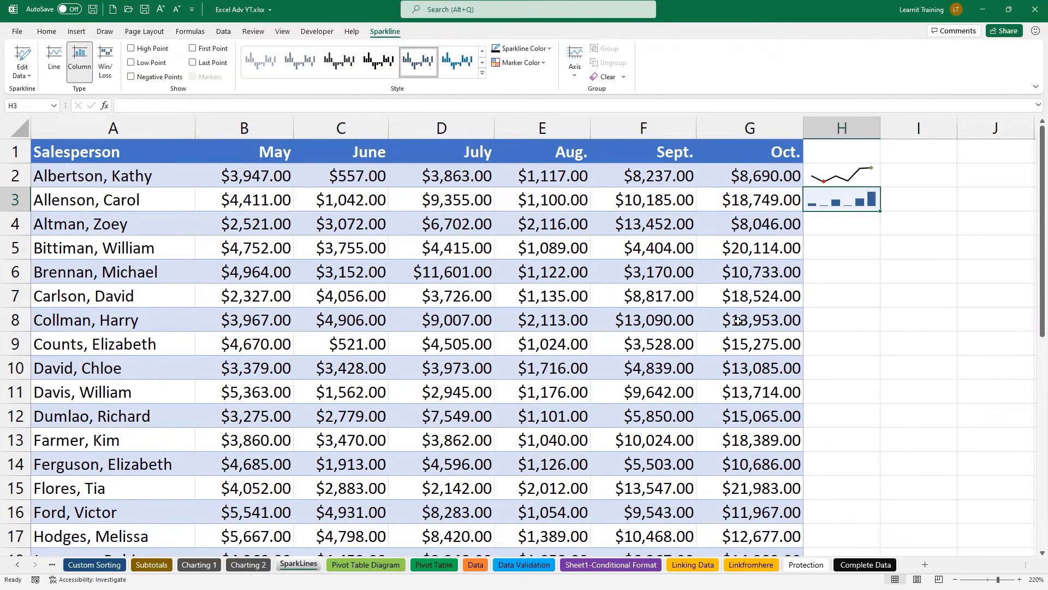
click(393, 62)
click(520, 63)
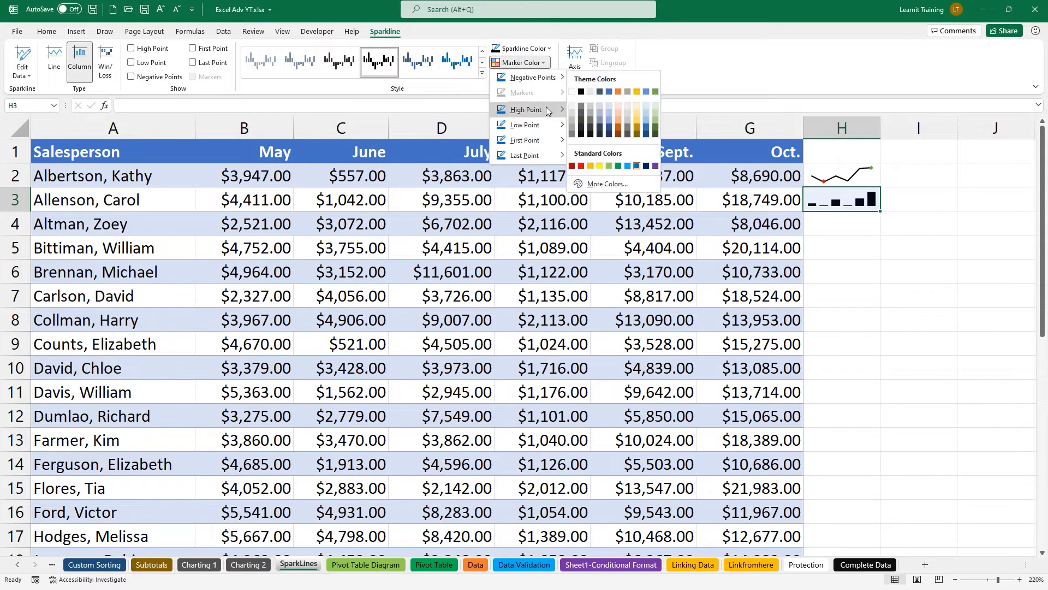
mouse_move(549, 111)
click(658, 124)
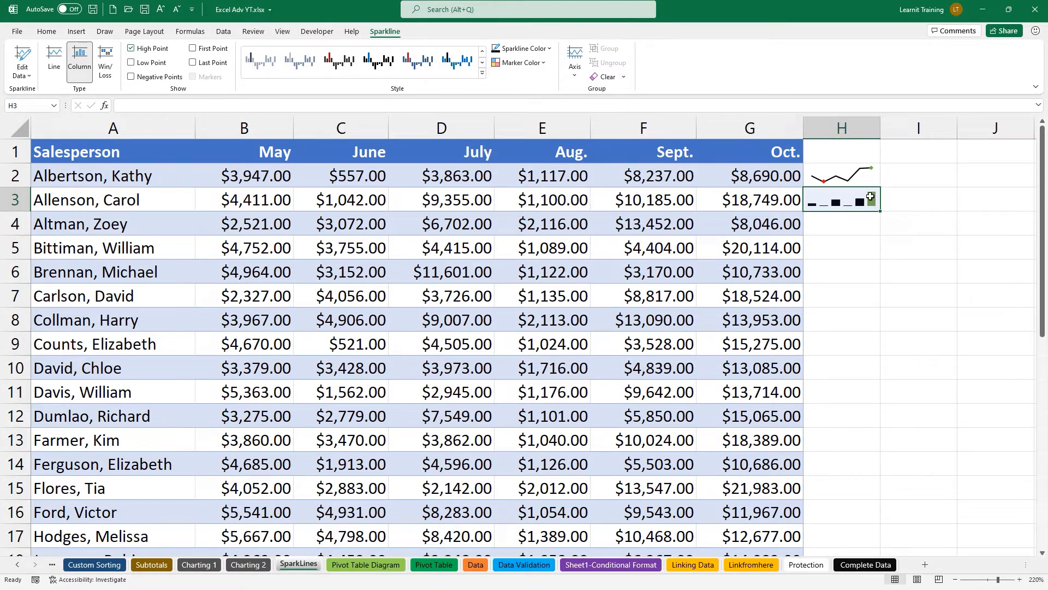
click(518, 62)
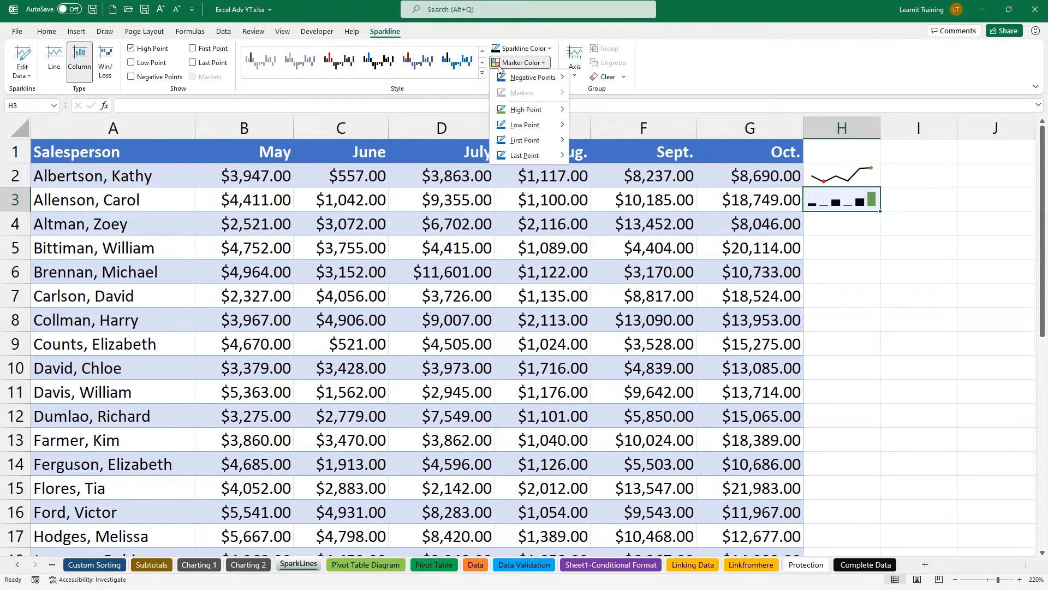
mouse_move(519, 125)
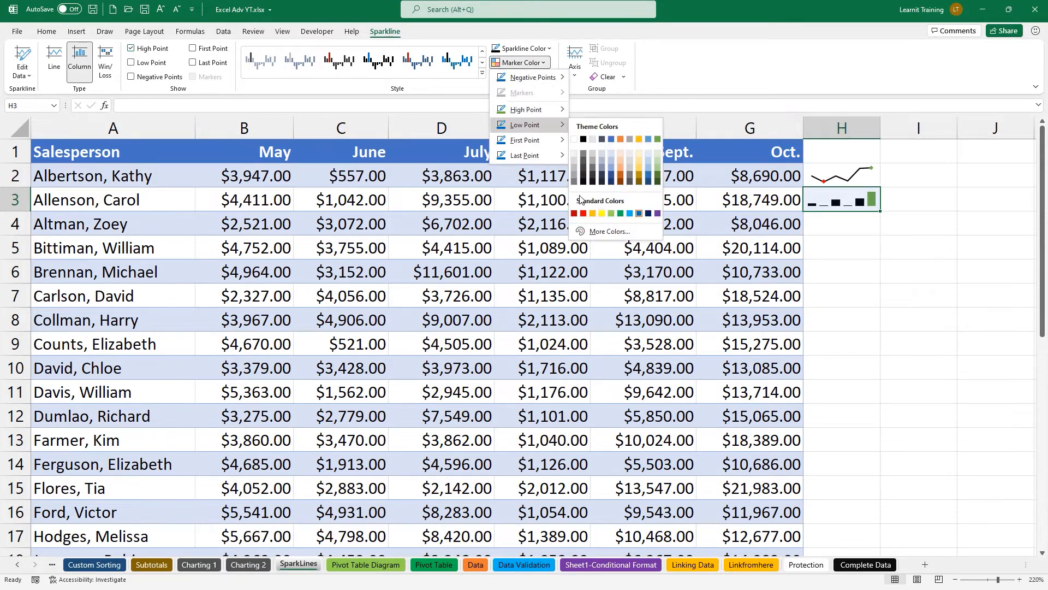
click(583, 214)
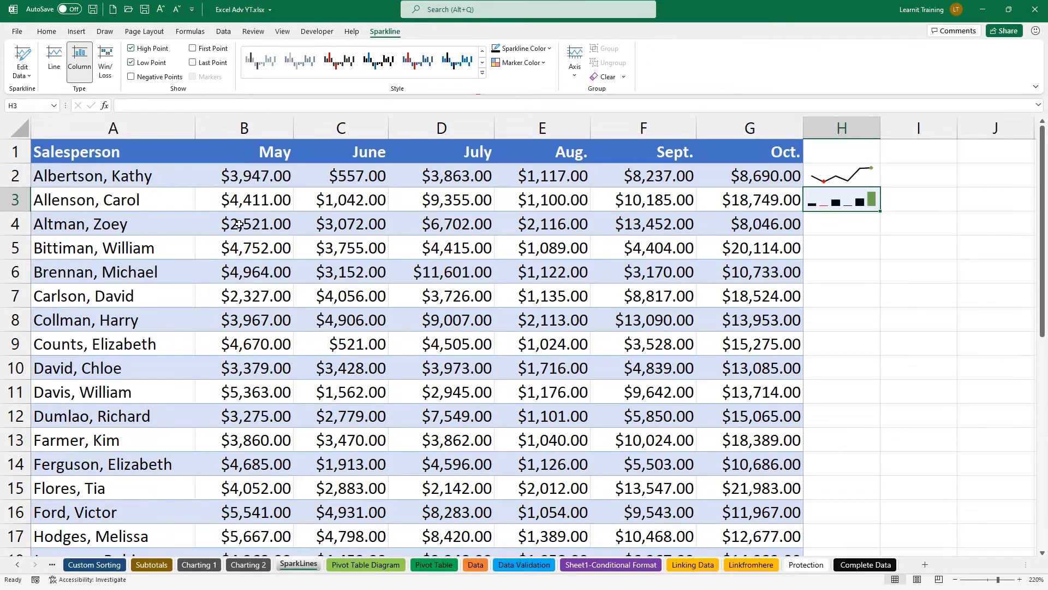
Enter 0 in B3, -100 in C4 and -1000 in E4.
click(232, 204)
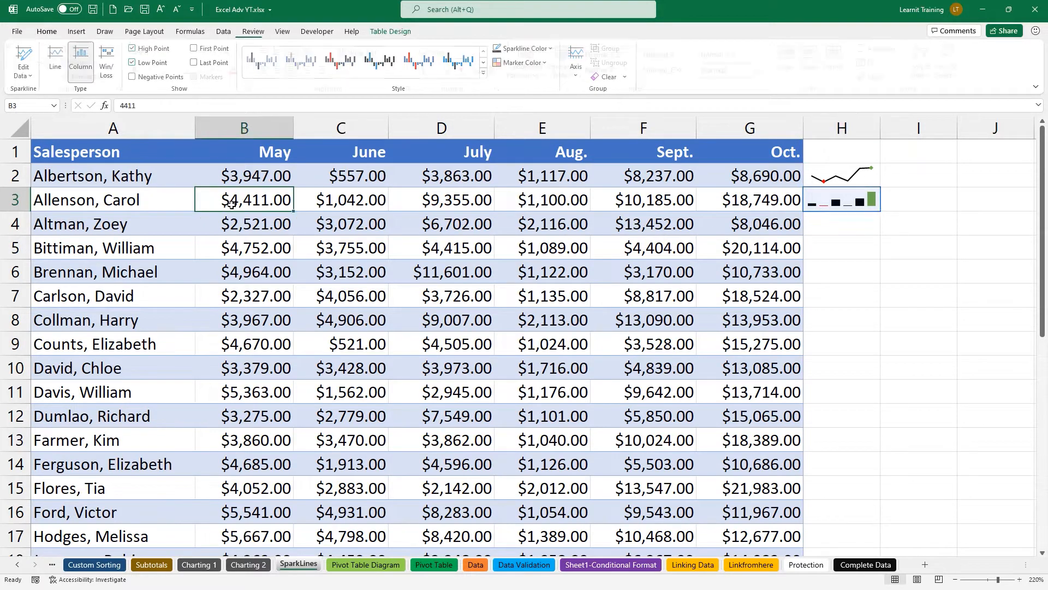
text(0)
key(Return)
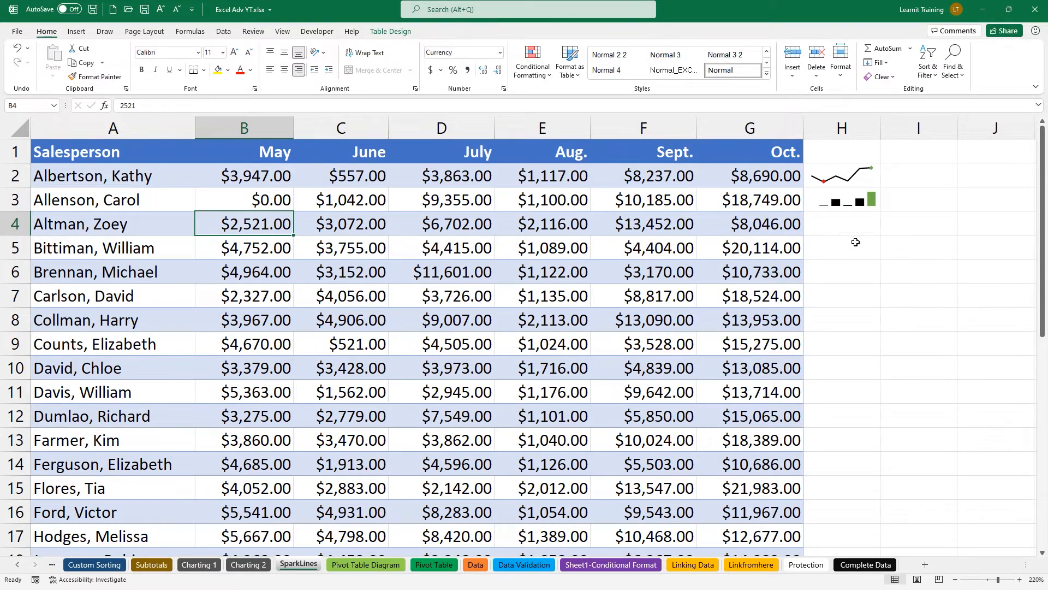
click(324, 227)
text(-100)
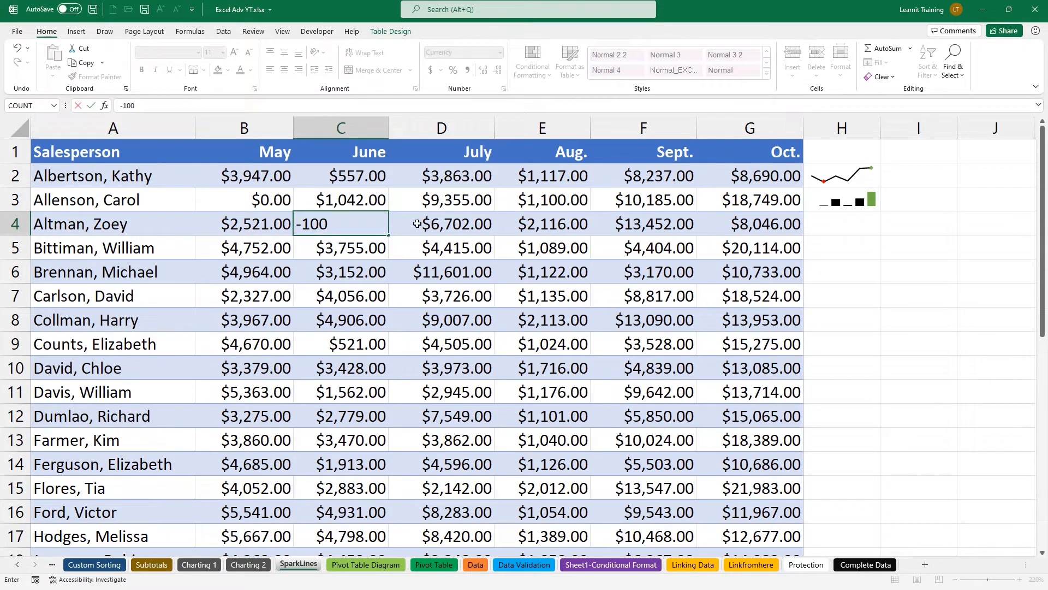
click(567, 224)
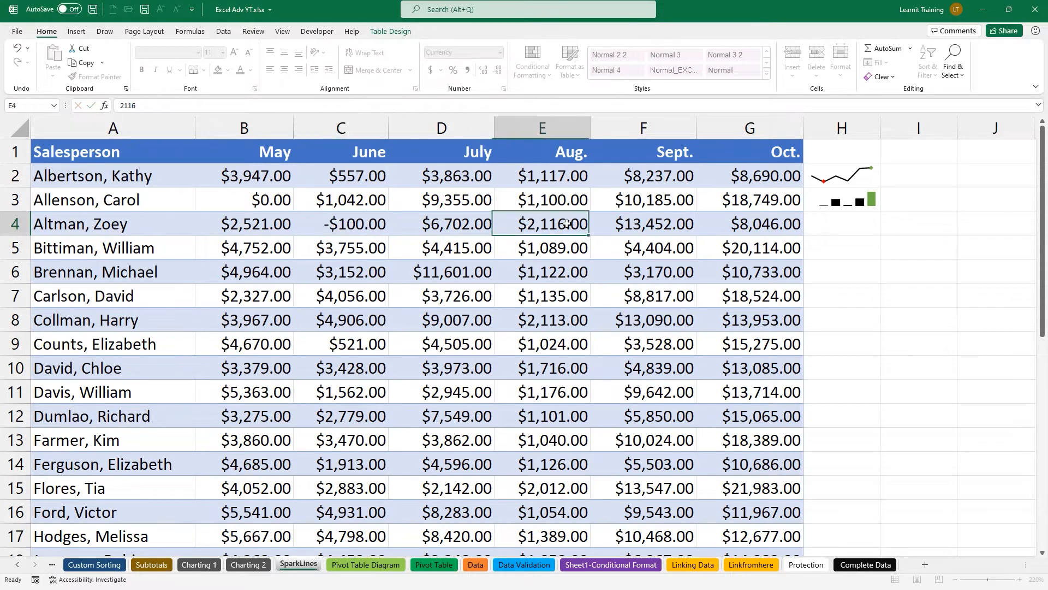
double_click(567, 224)
text(-1000)
key(Return)
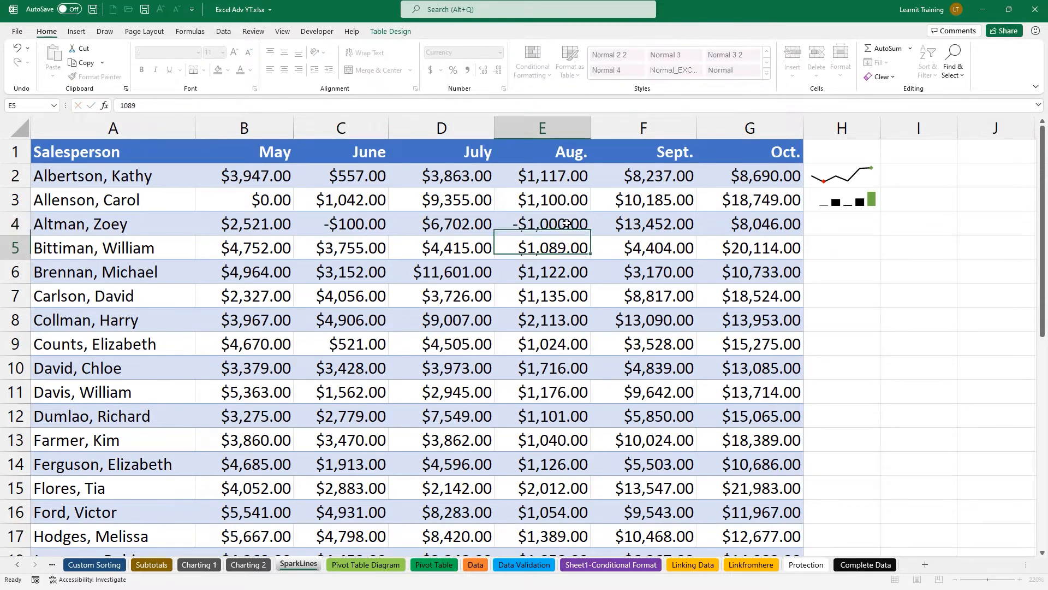
Insert a win/loss sparkline for row 4's May–Oct. values in H4 with a dark-and-red style.
drag(220, 232, 764, 227)
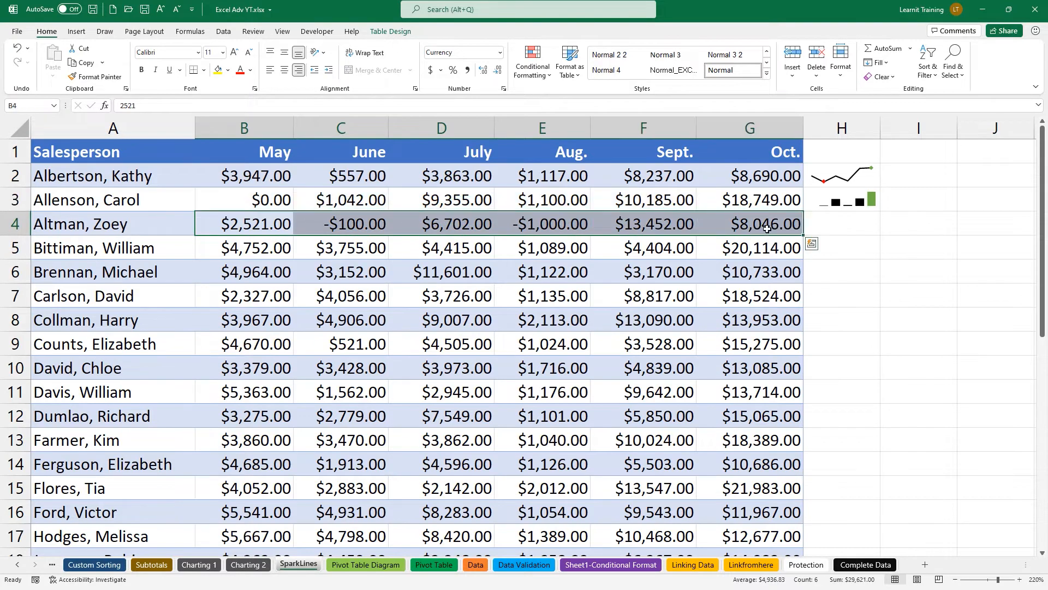
click(813, 244)
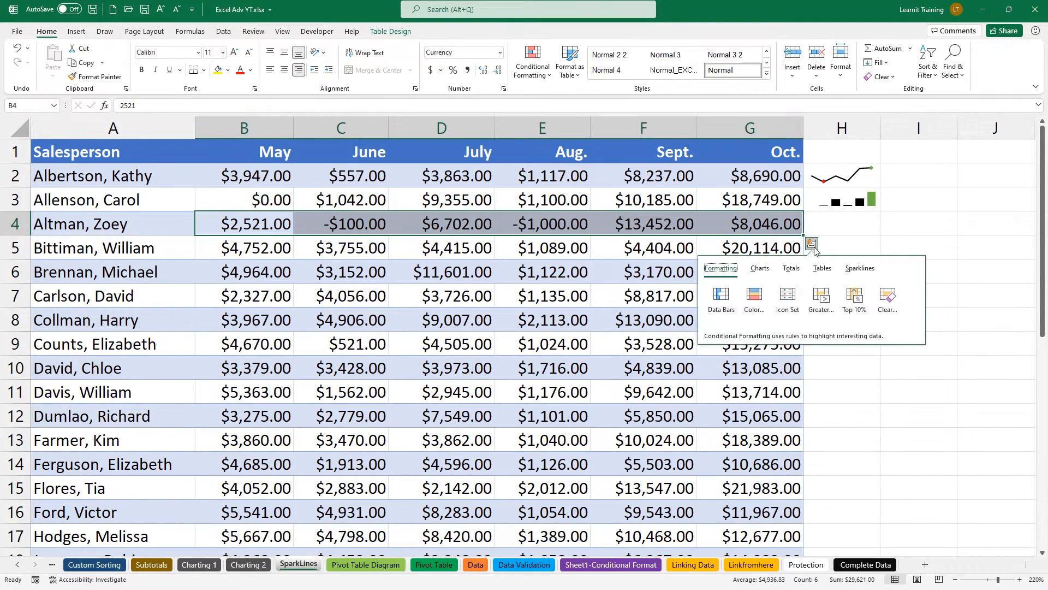
click(844, 270)
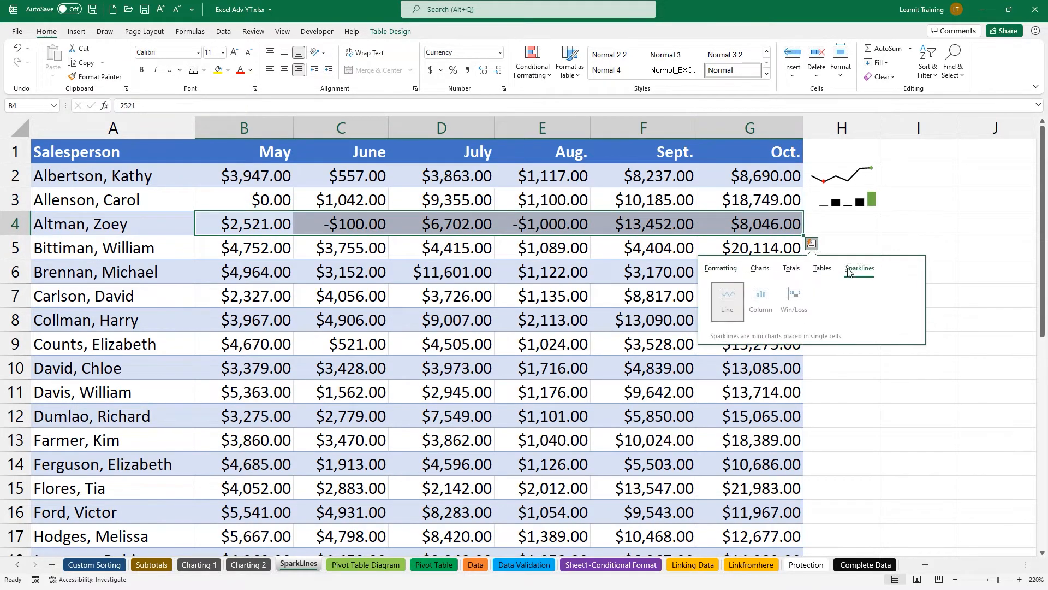
click(799, 305)
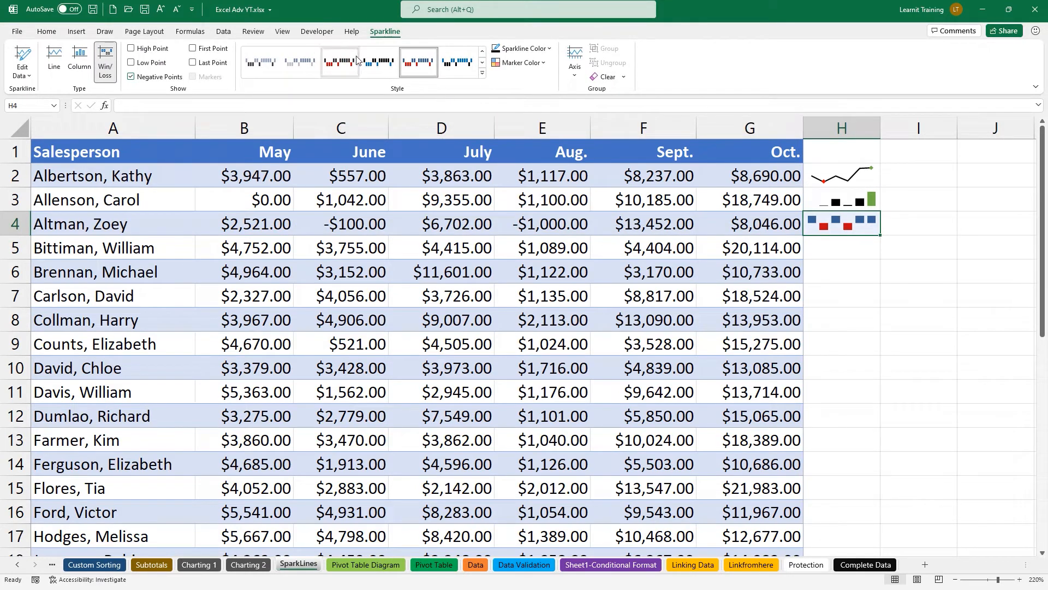
click(340, 61)
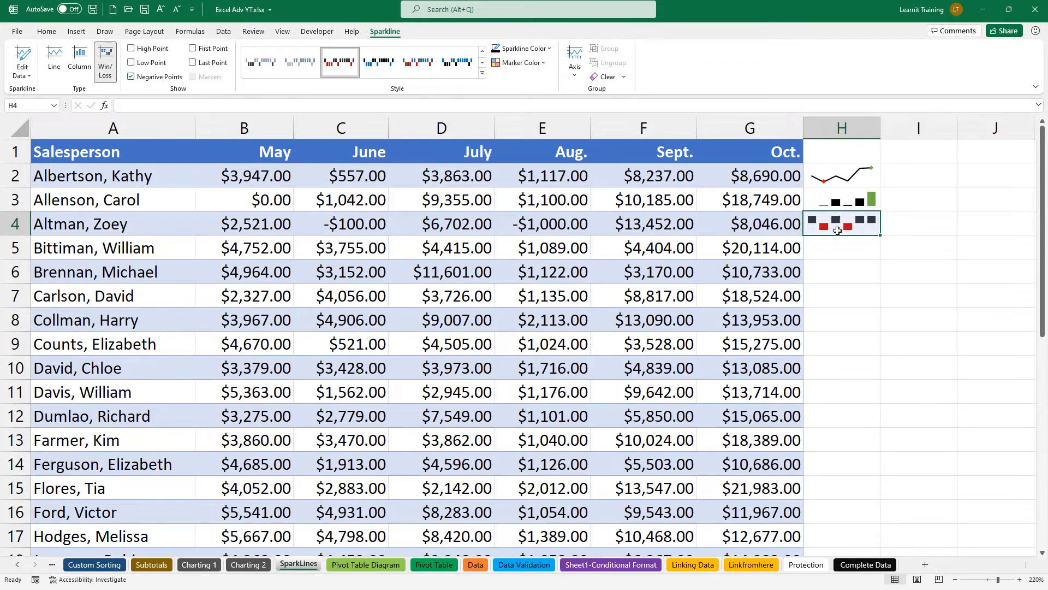
Set H4's sparkline markers: high point green, low point red, negative points yellow.
click(522, 63)
mouse_move(562, 111)
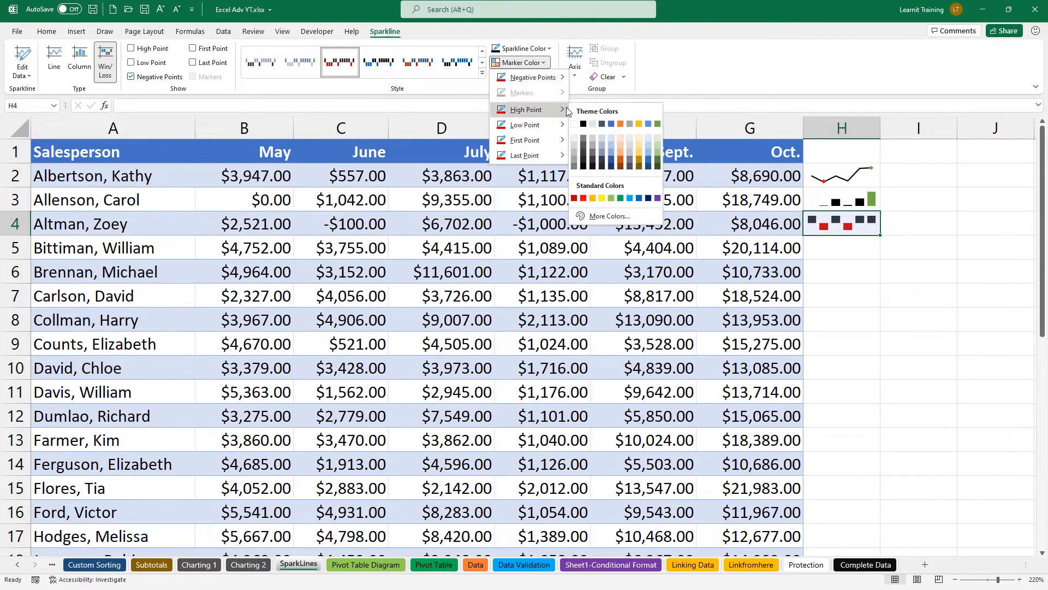
click(657, 127)
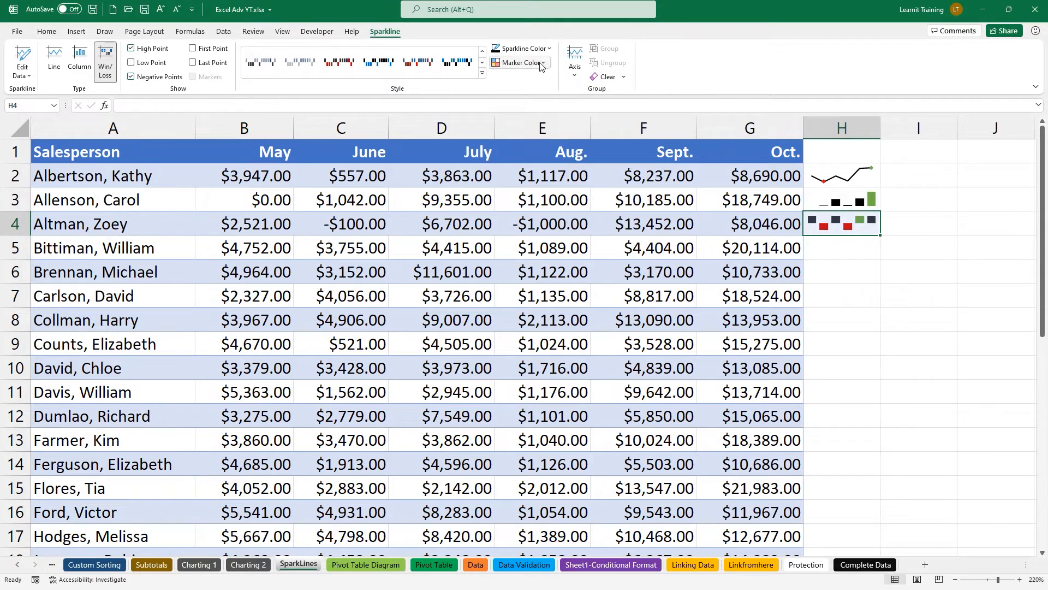
click(521, 63)
mouse_move(538, 133)
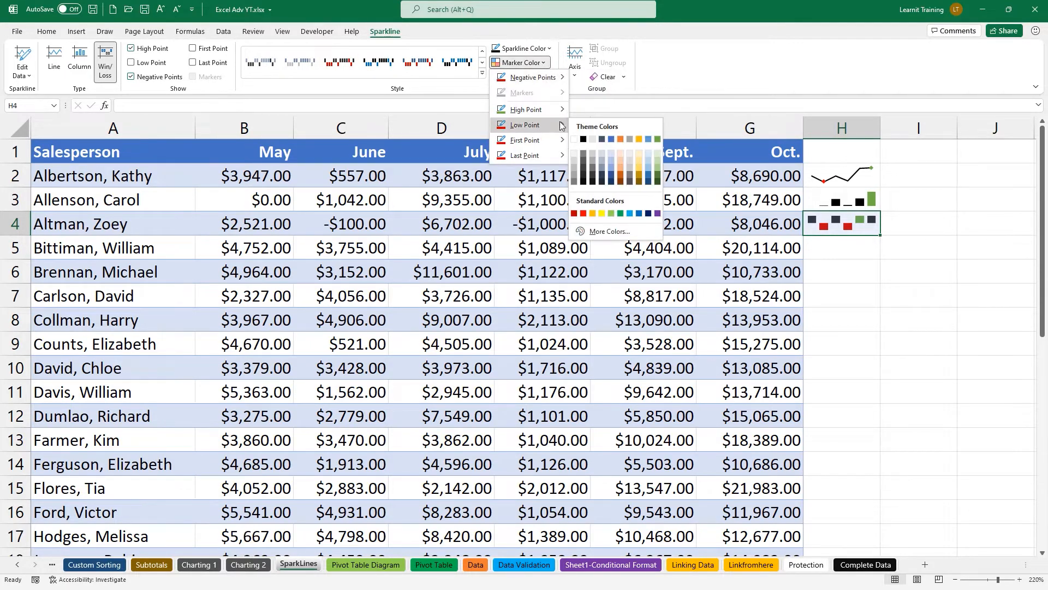
click(583, 215)
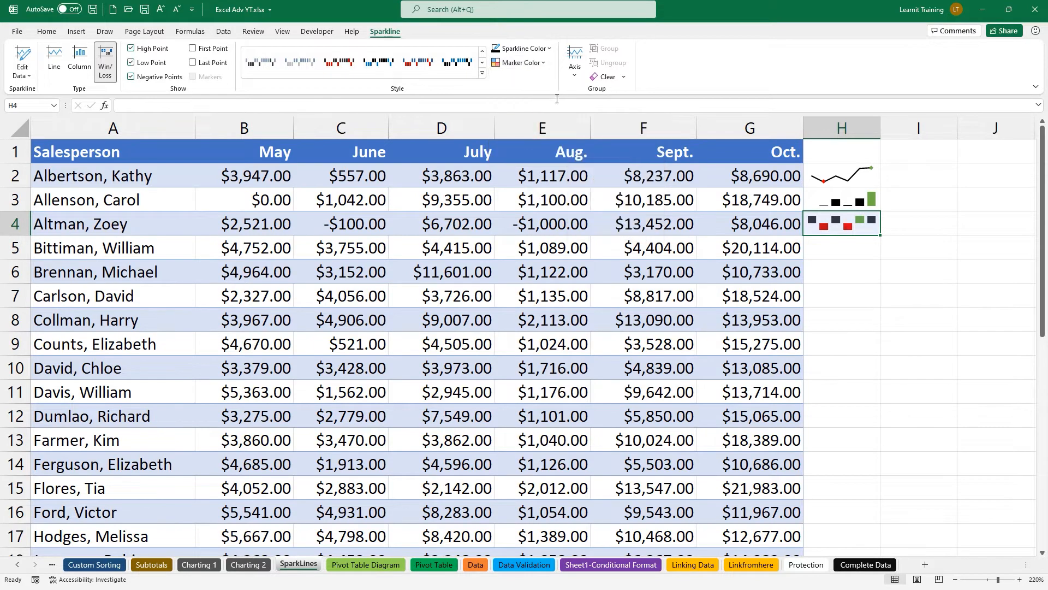
click(540, 64)
mouse_move(546, 77)
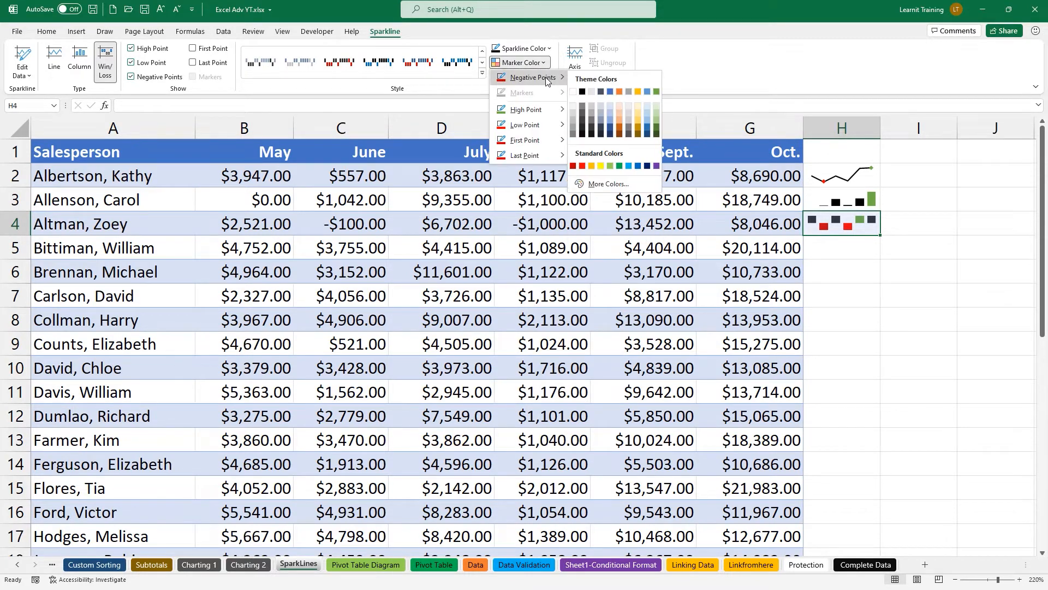
click(602, 166)
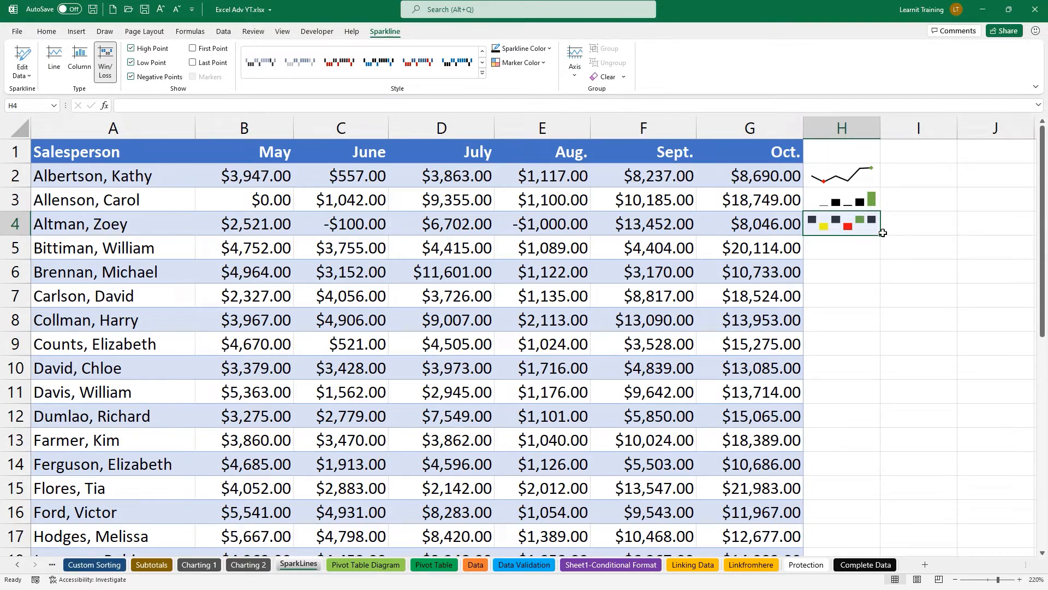
Copy the win/loss sparkline down to rows 5–6 and change the October value in G6 to -1000.
drag(880, 235, 880, 283)
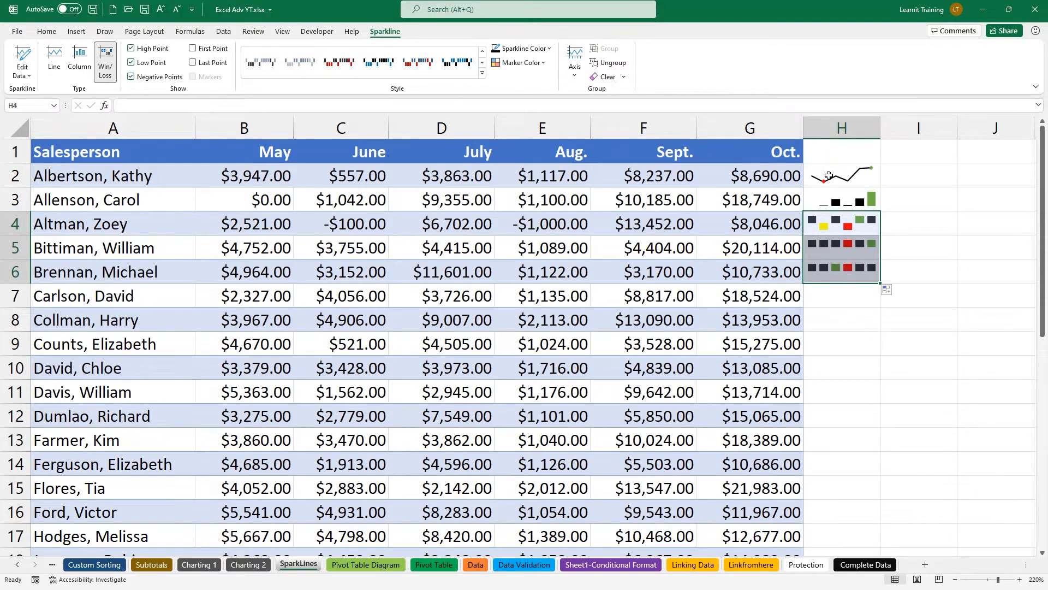
click(745, 267)
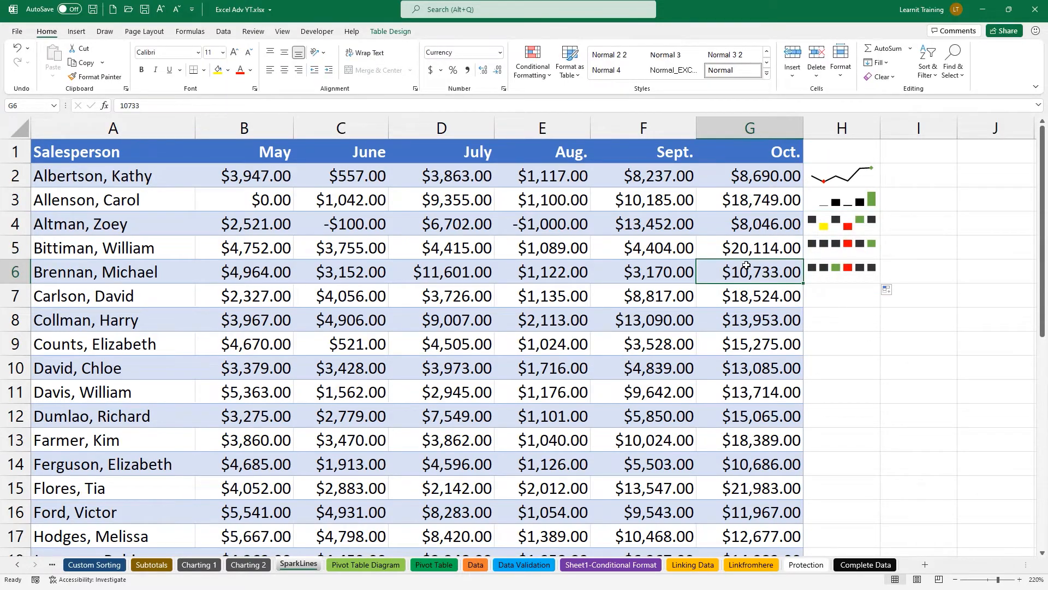
text(-1000)
key(Return)
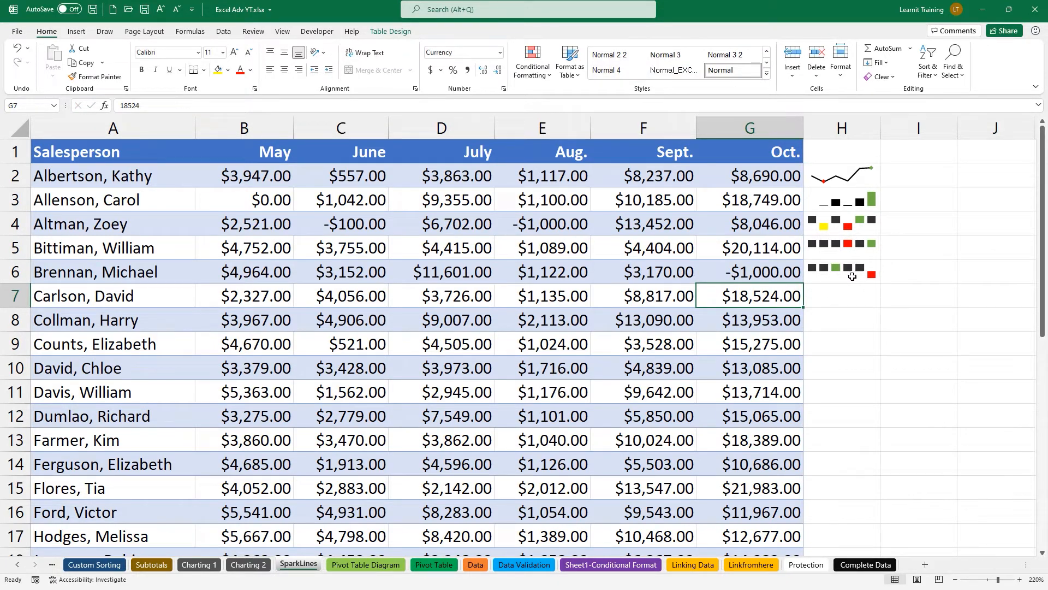
Widen column H, undo the table's expansion into H2, and clear H2.
drag(880, 136, 959, 137)
click(856, 178)
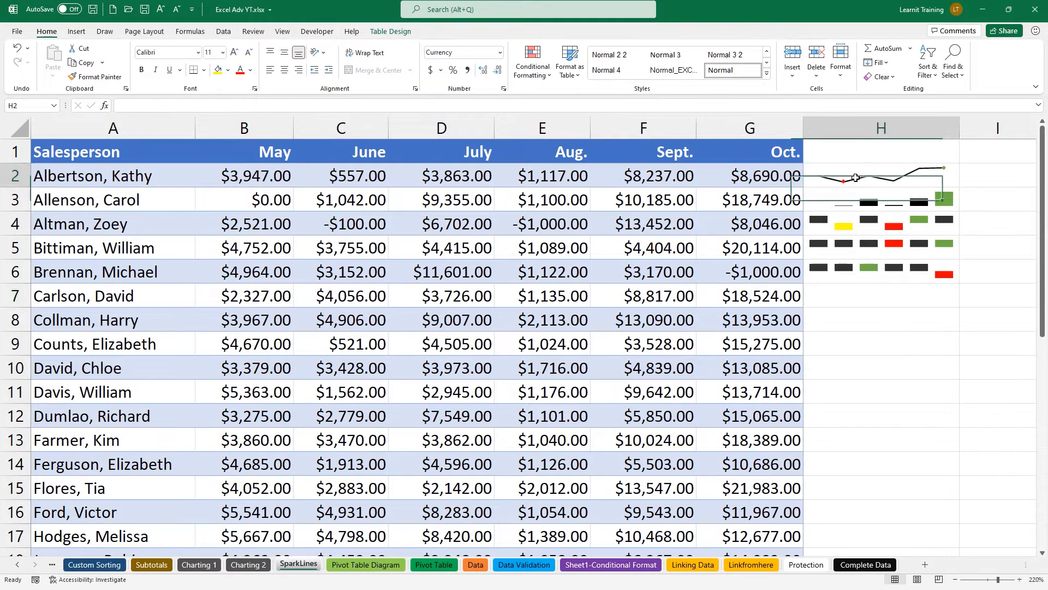
text(Type)
key(Return)
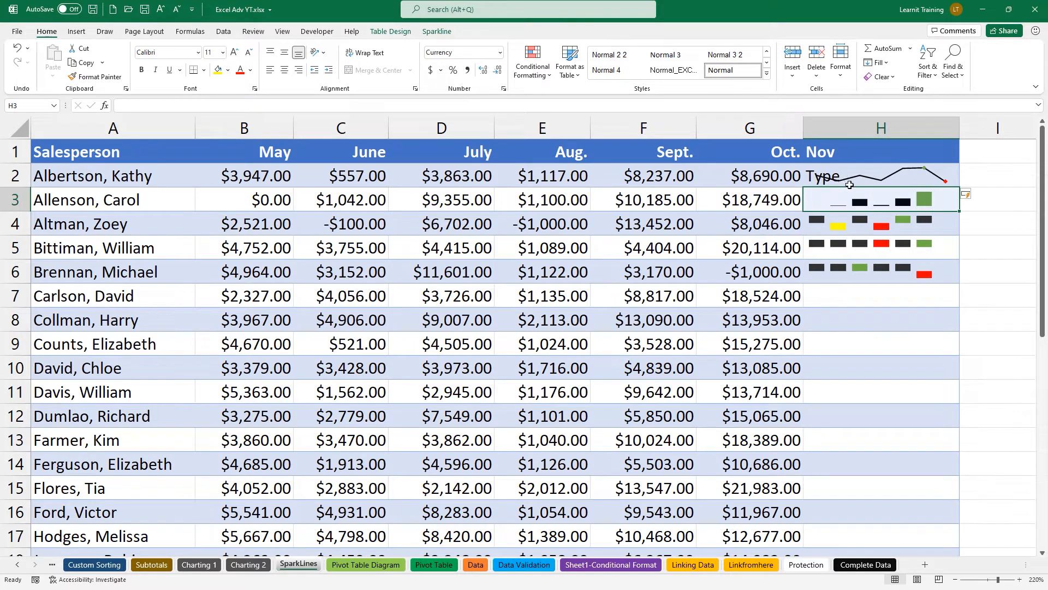
key(ctrl+z)
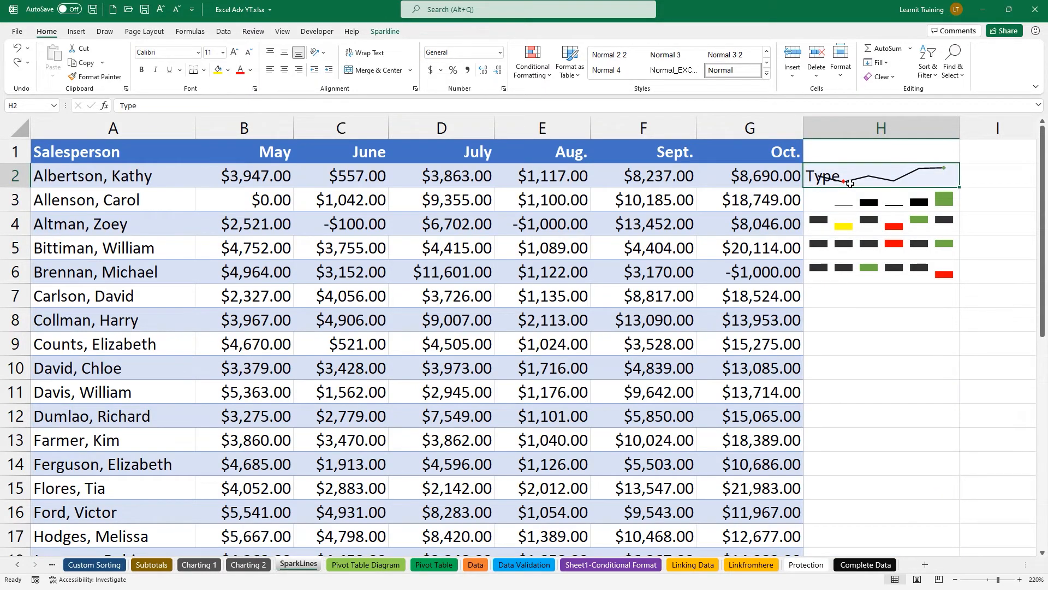
key(Delete)
drag(852, 183, 876, 267)
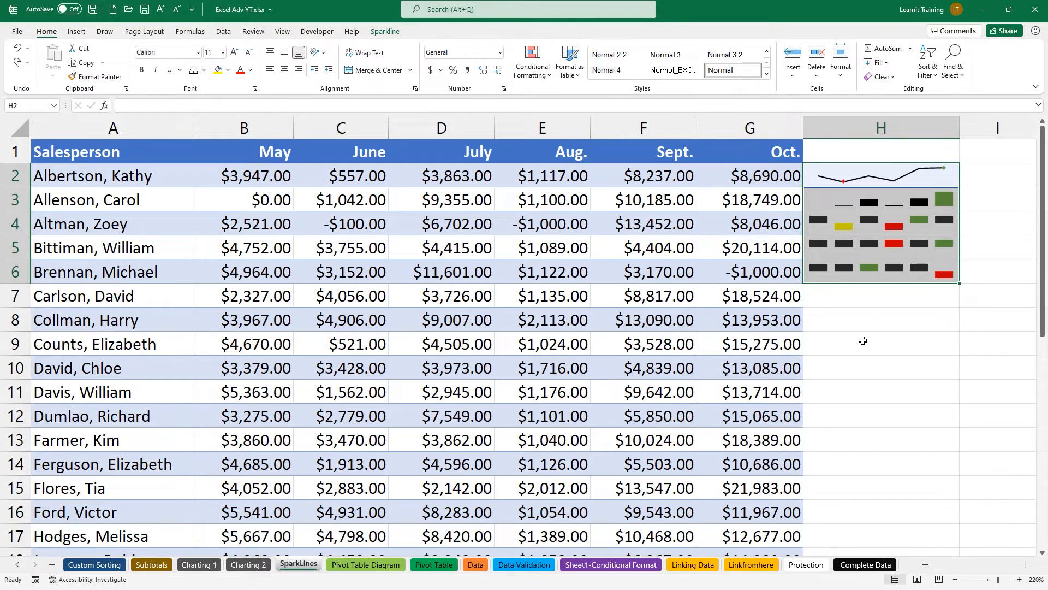
Fill the H2:H6 sparkline pattern down to H14 and bring up the sparkline formatting options.
drag(959, 283, 929, 478)
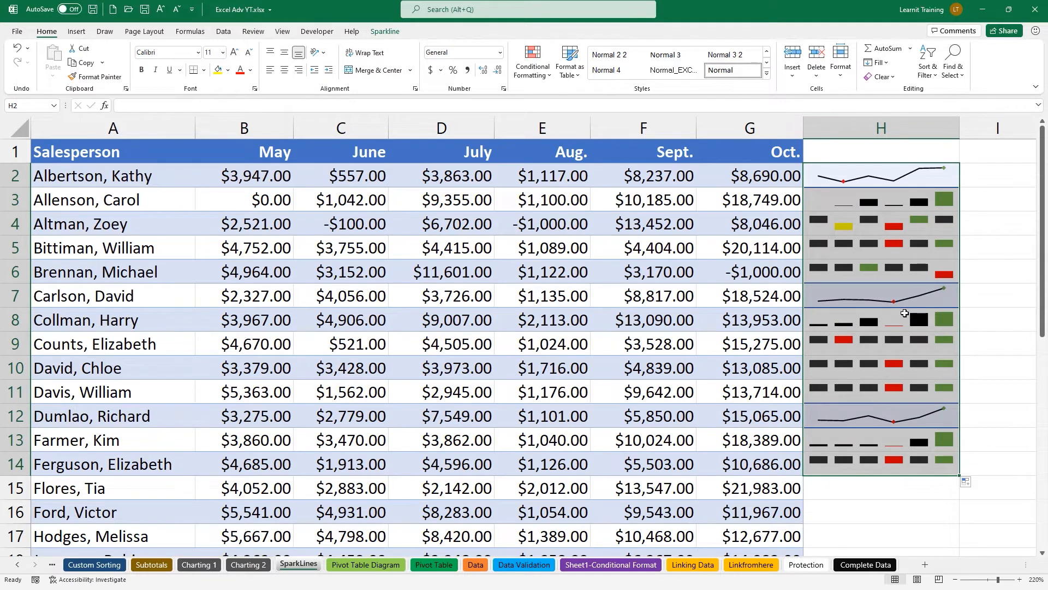
click(384, 32)
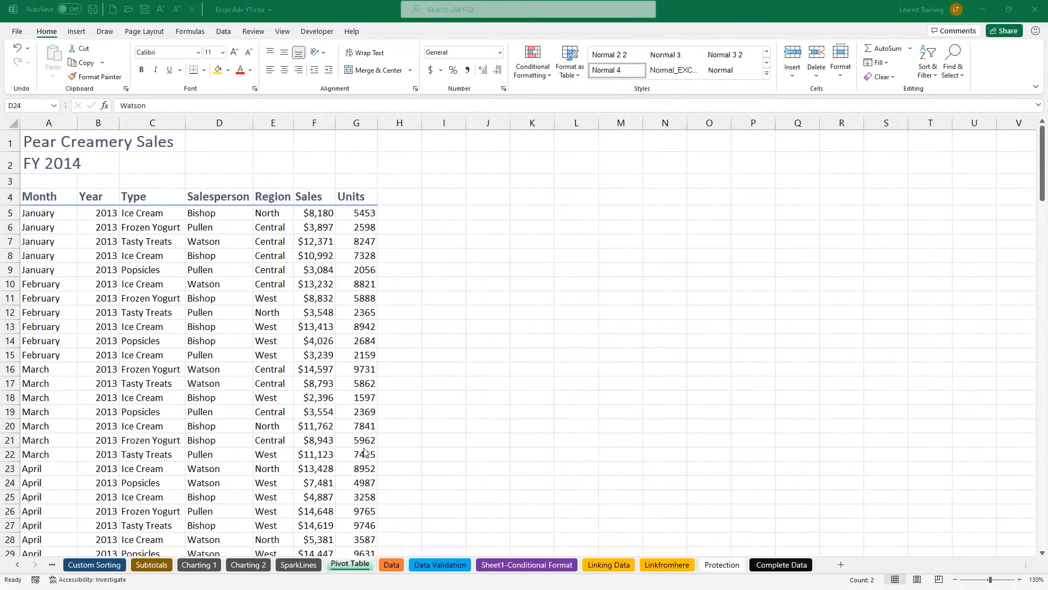
Glance at the Data sheet, then select cell C11 on the Pivot Table sheet.
click(389, 565)
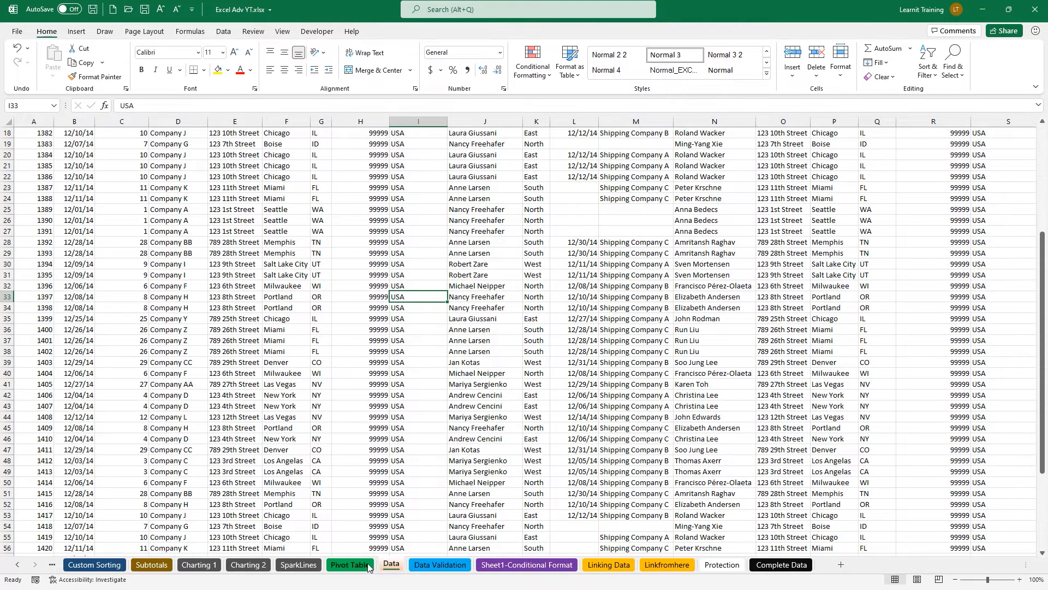
click(350, 564)
click(183, 295)
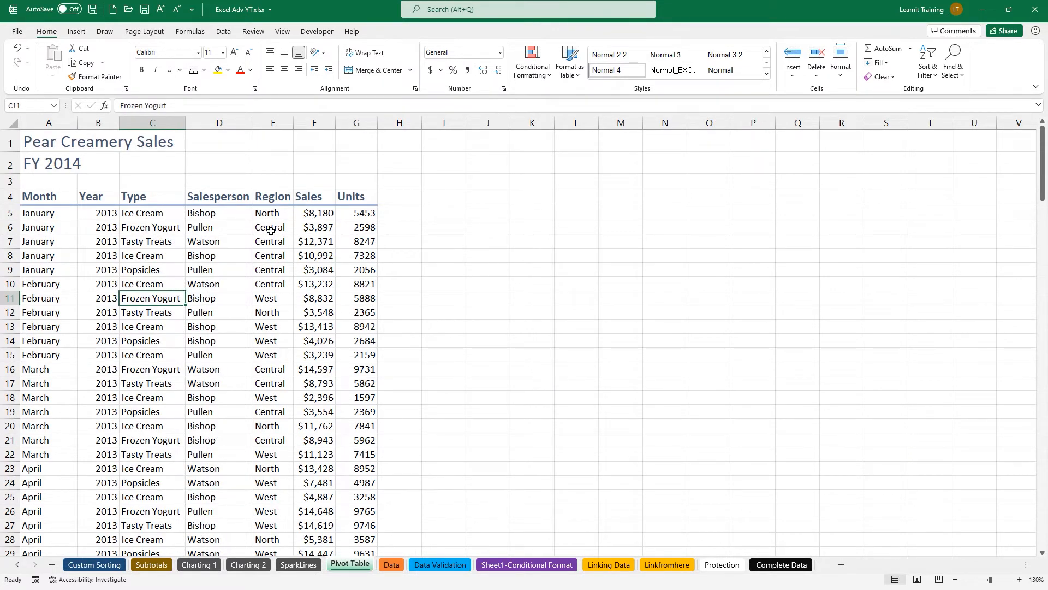
Show the Data sheet zoomed to 145%, scrolled right to the Product Name through Revenue columns.
click(391, 564)
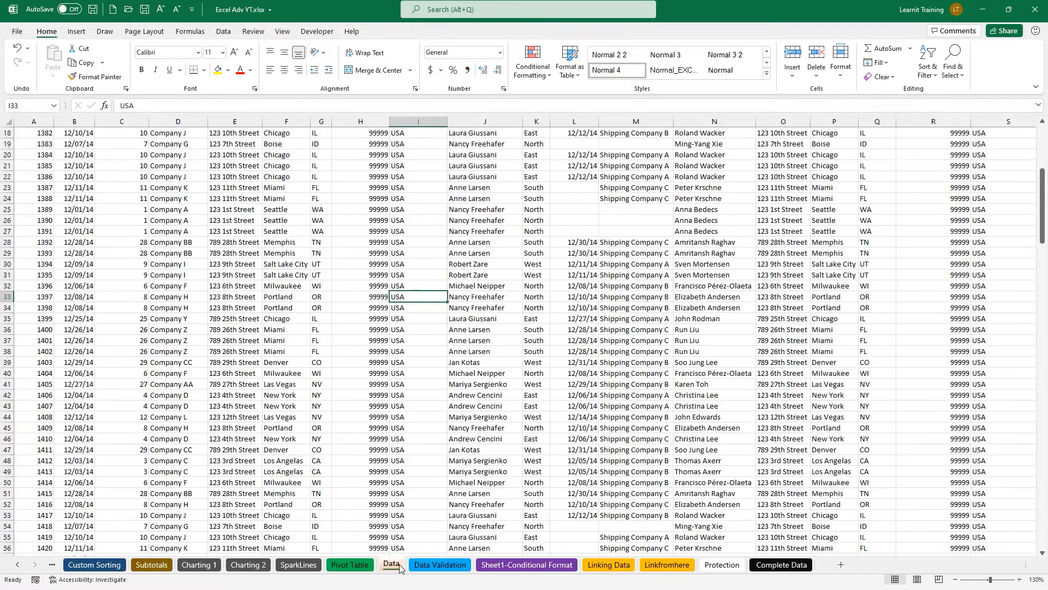
scroll(260, 333, up, 2)
scroll(260, 333, up, 4)
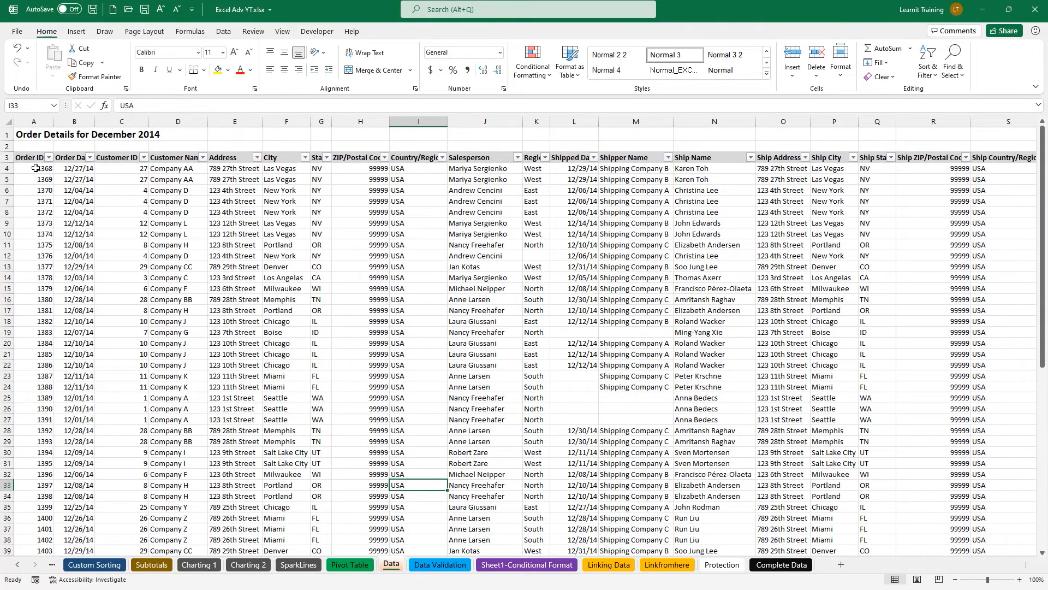
scroll(32, 169, up, 1)
key(ctrl)
scroll(32, 170, up, 2)
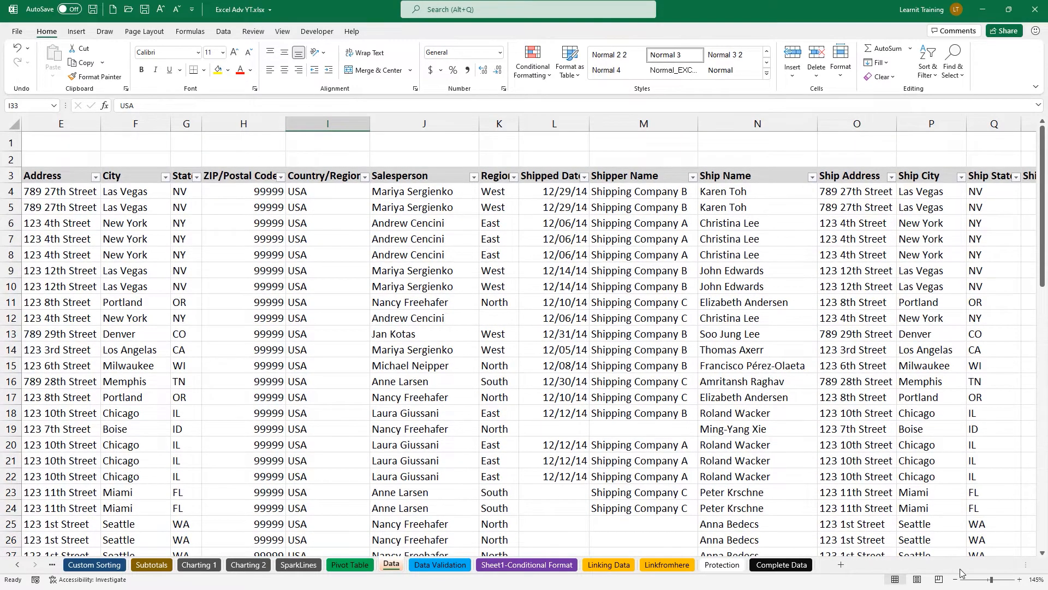
drag(1025, 562, 906, 576)
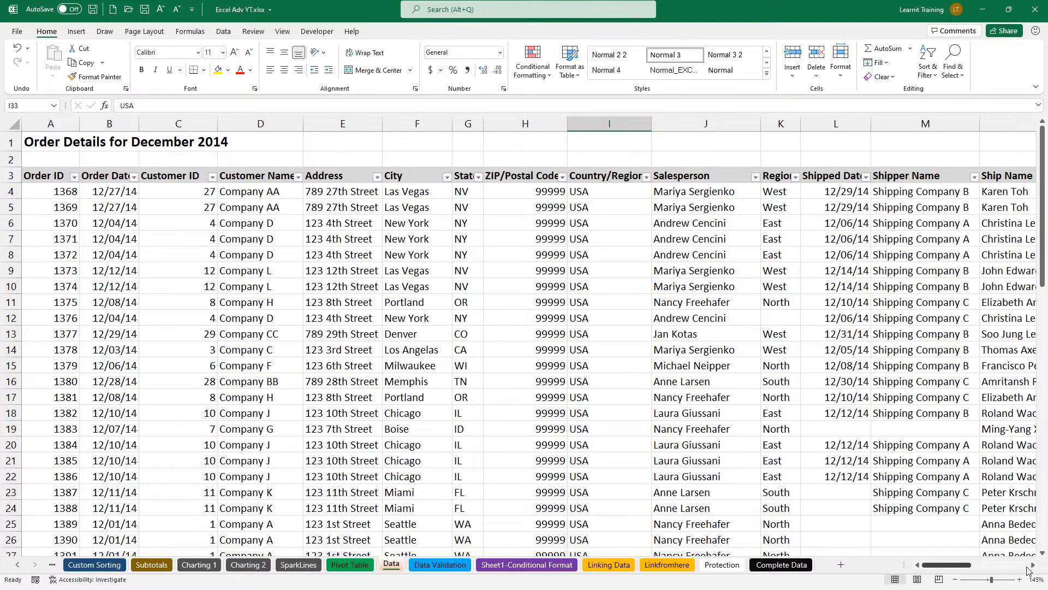
scroll(1030, 565, right, 9)
scroll(1030, 565, right, 6)
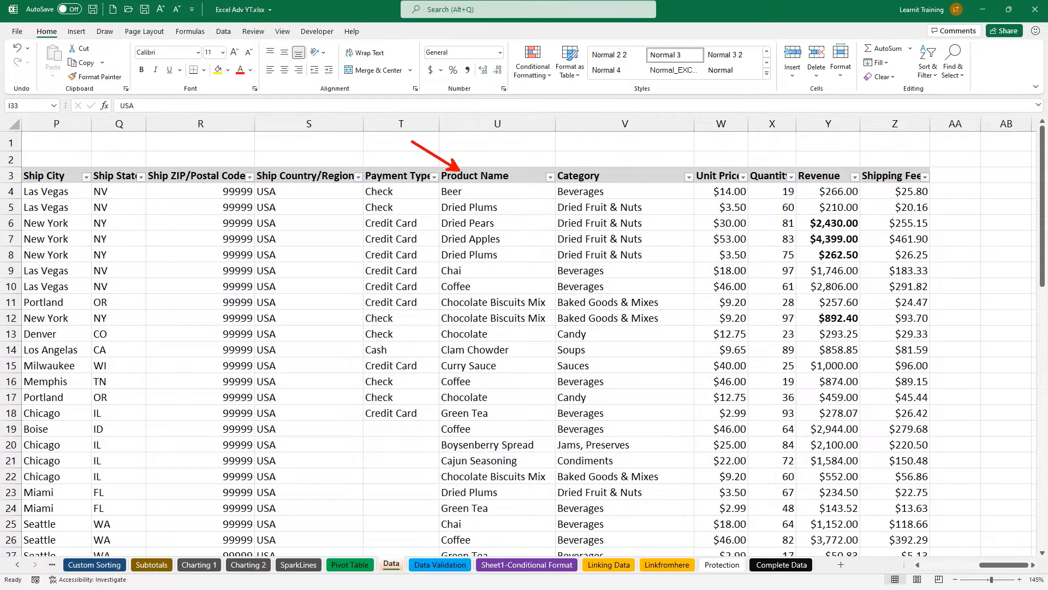
mouse_move(735, 166)
mouse_down()
mouse_move(714, 155)
mouse_move(751, 153)
mouse_up()
mouse_move(829, 162)
mouse_down()
mouse_move(817, 153)
mouse_move(871, 563)
mouse_up()
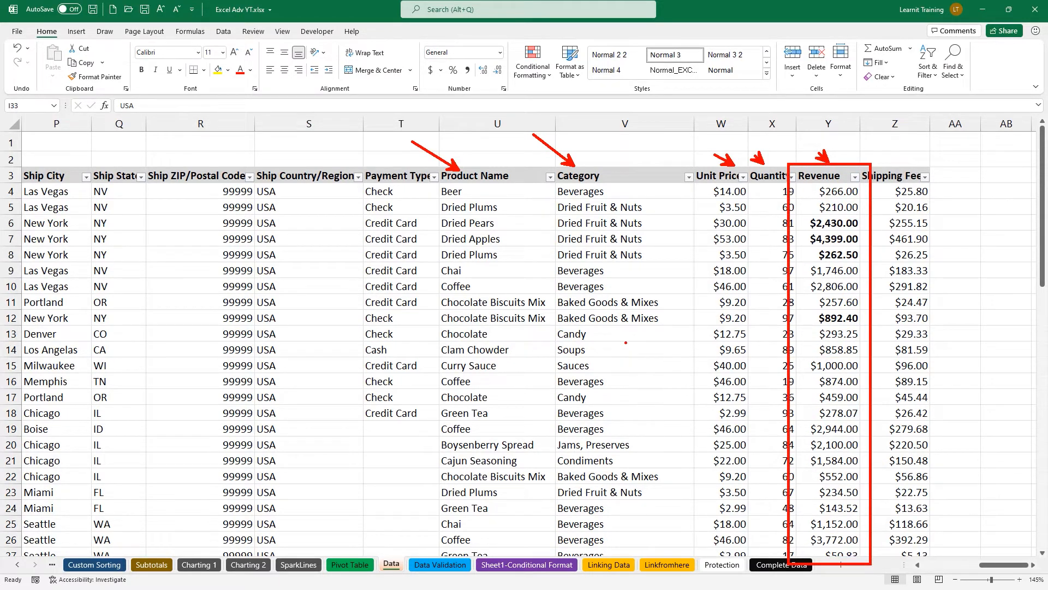
drag(376, 140, 400, 161)
key(Escape)
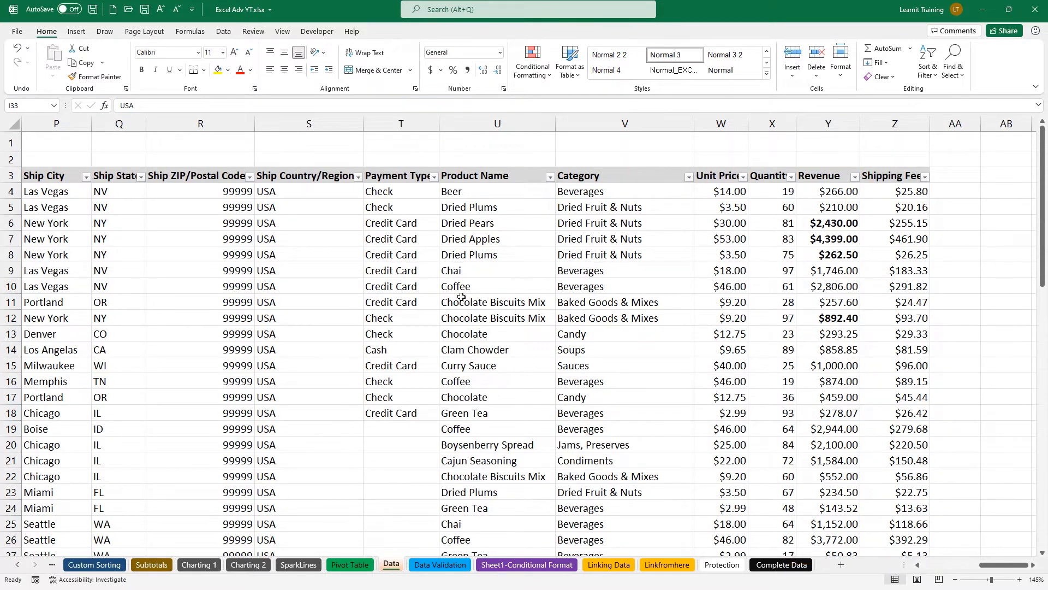
drag(1007, 566, 949, 566)
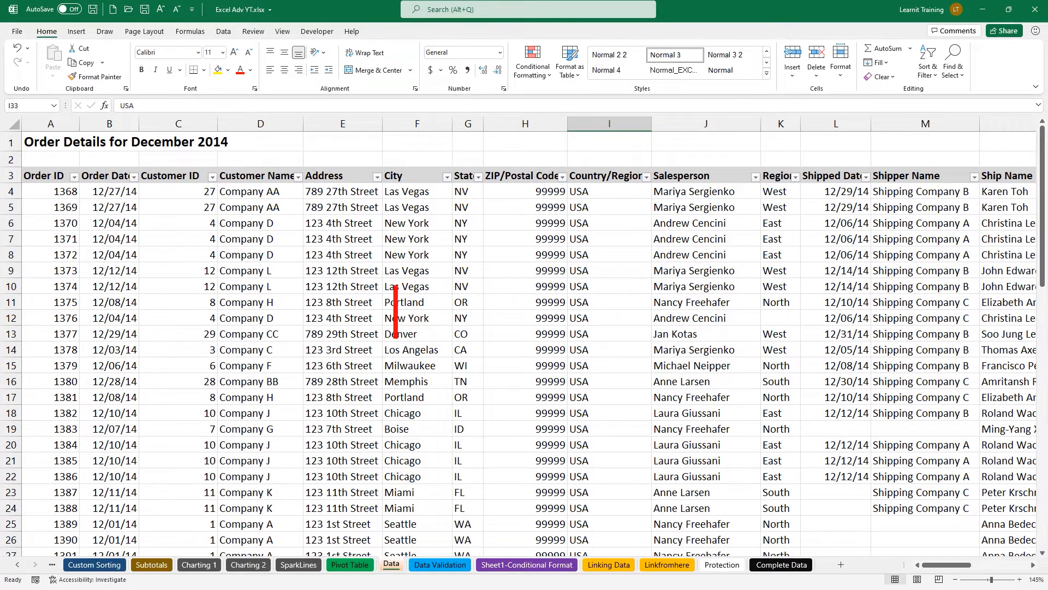
text(Top )
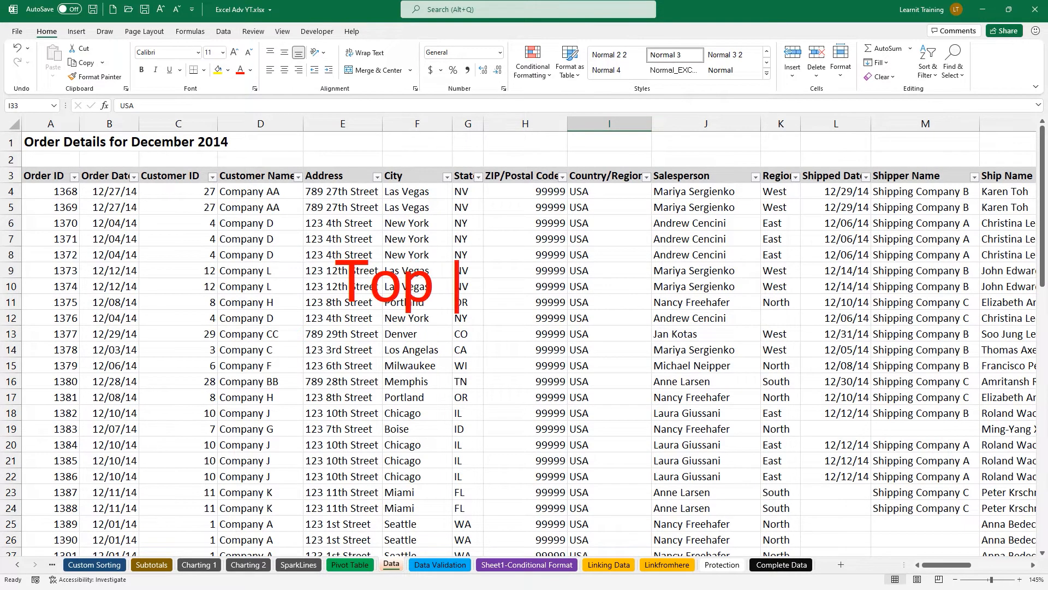
text(Seller for Dec)
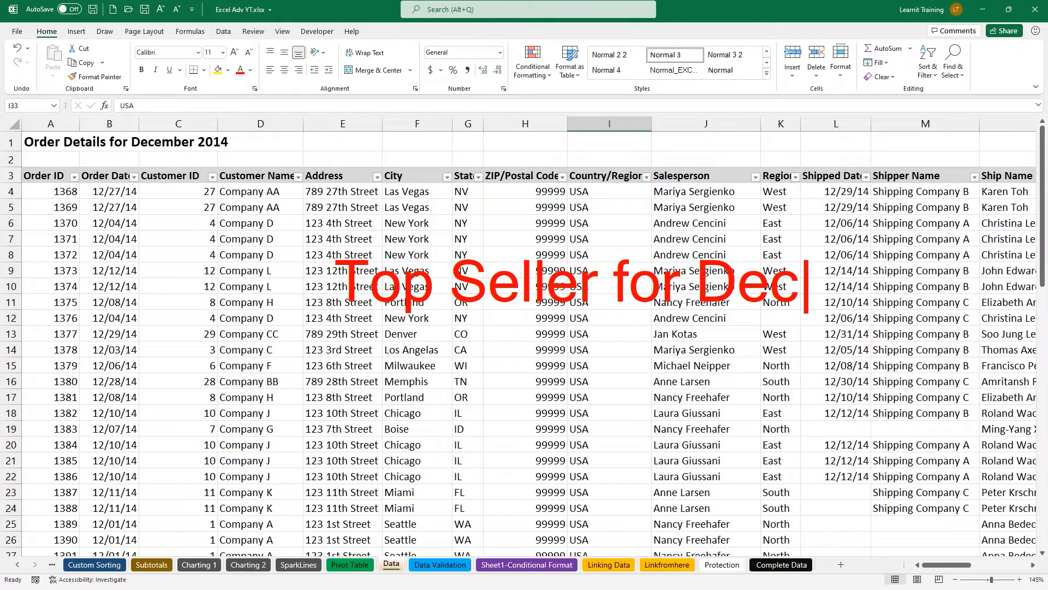
text(?)
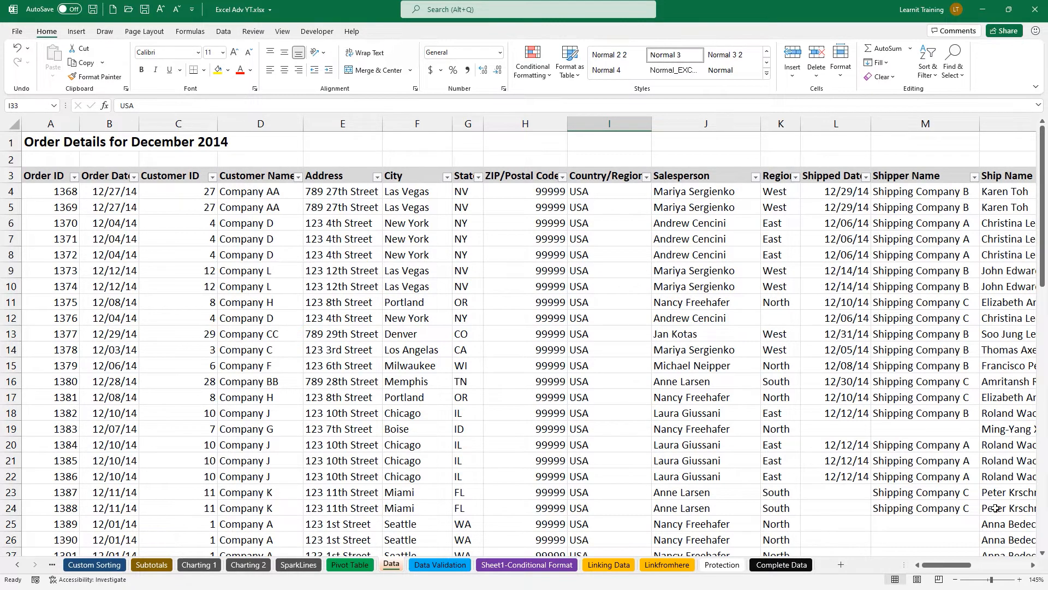
Filter the order table to a single salesperson and select their Revenue values to see the $12,368.90 sum.
drag(1035, 570, 1036, 569)
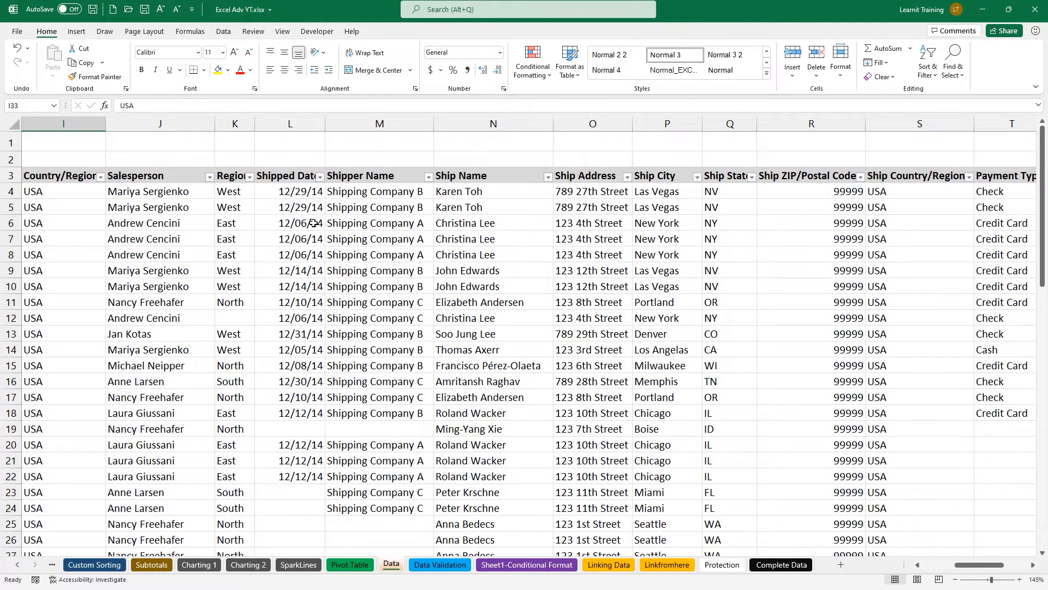
click(210, 177)
click(101, 306)
click(101, 316)
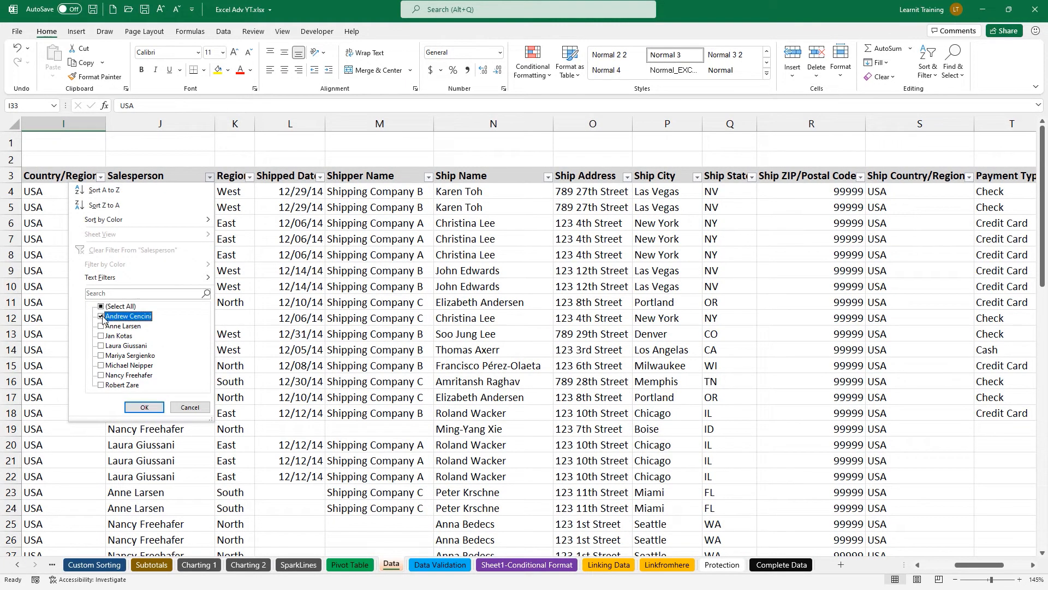
click(144, 407)
drag(992, 566, 1014, 568)
drag(902, 192, 910, 306)
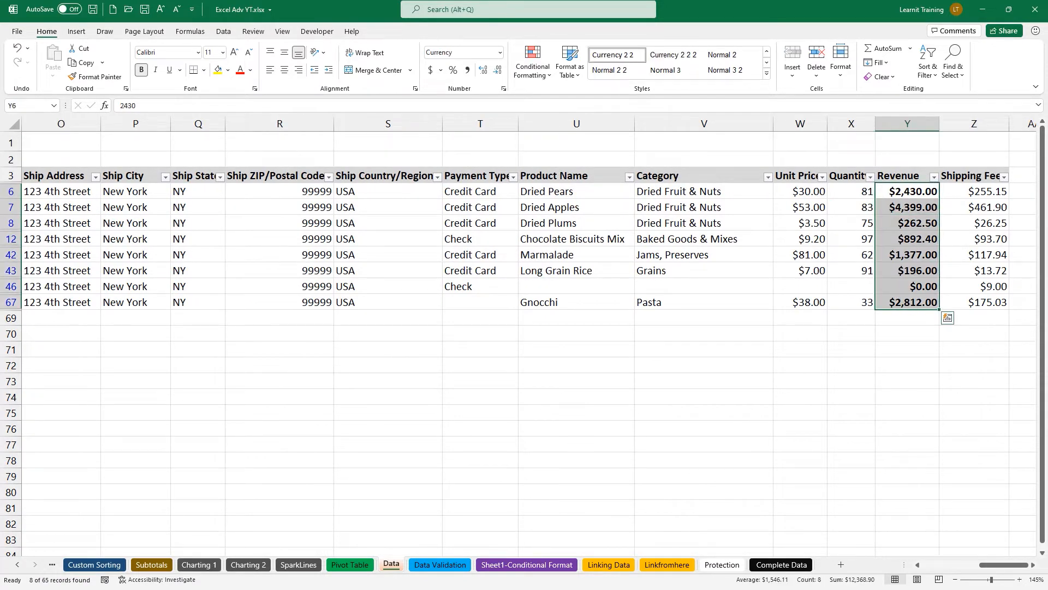
Scroll back across the table and reopen the Salesperson filter menu.
drag(839, 570, 912, 302)
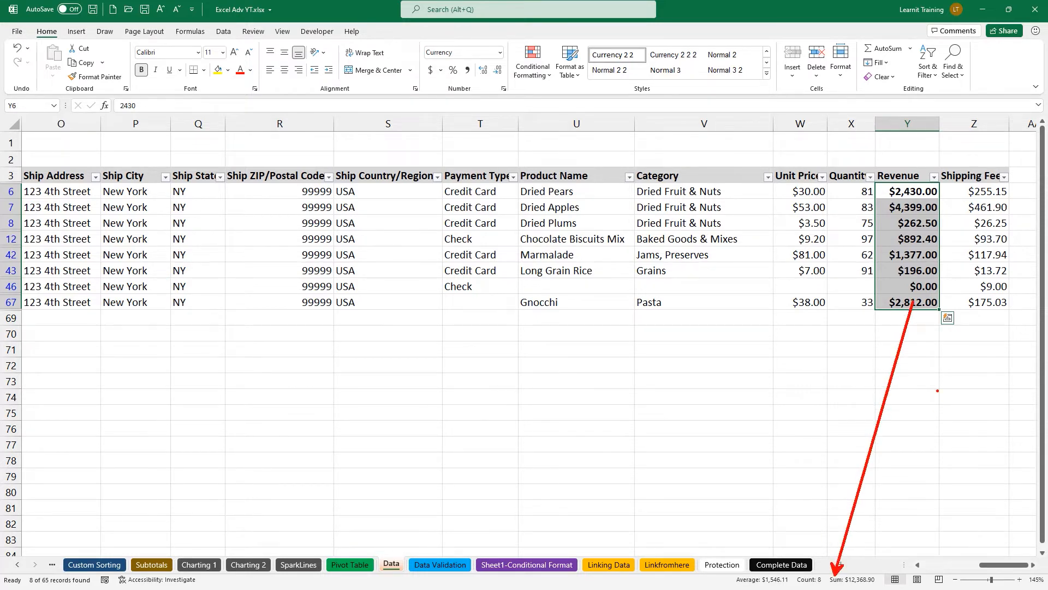
drag(752, 565, 764, 551)
key(Escape)
drag(999, 566, 911, 563)
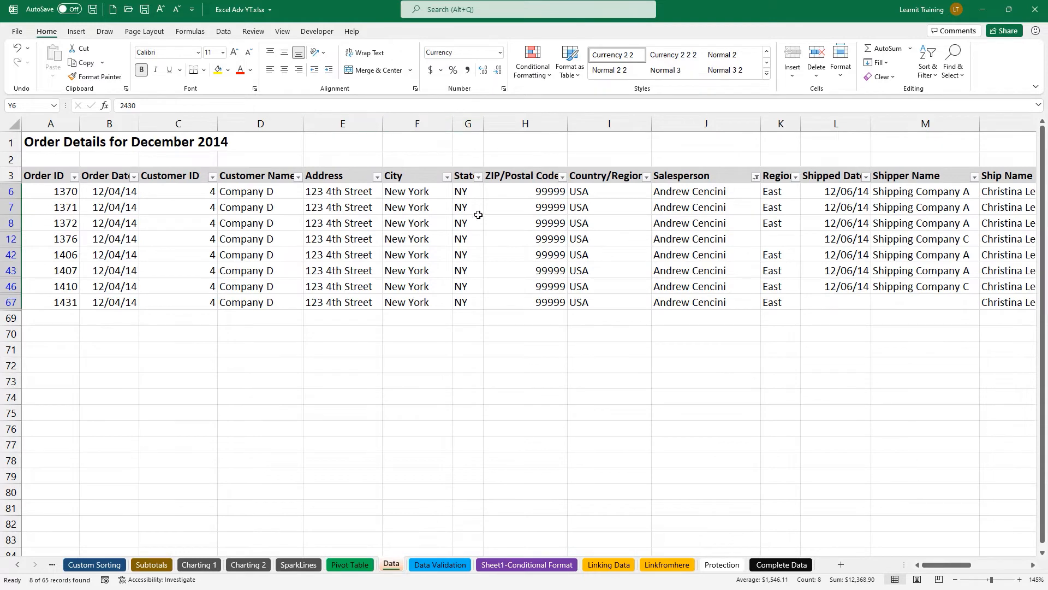
click(756, 176)
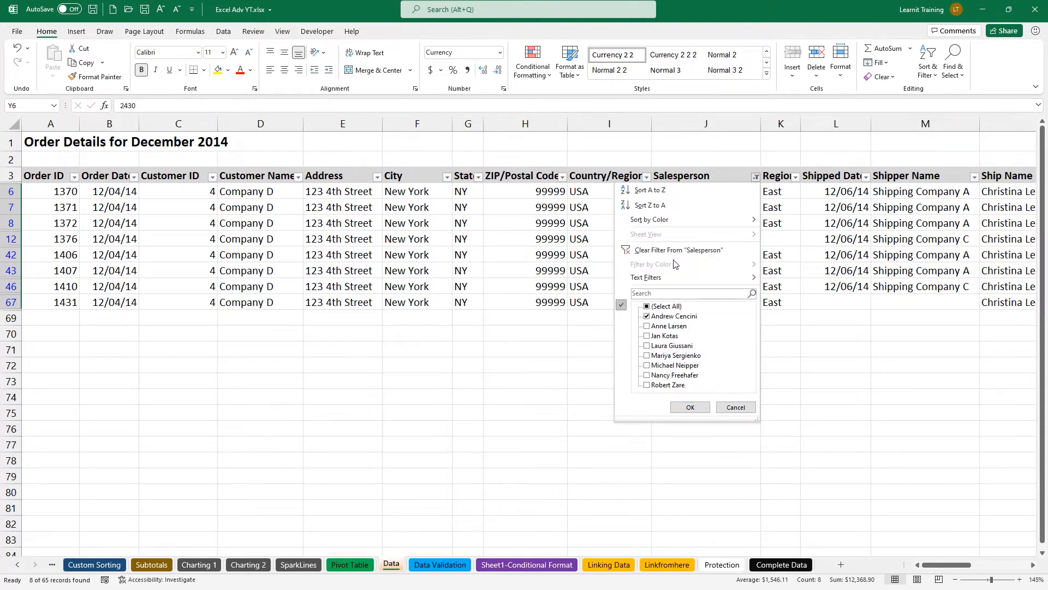
Clear the Salesperson filter so every December 2014 order shows, then select a cell in the data.
click(666, 251)
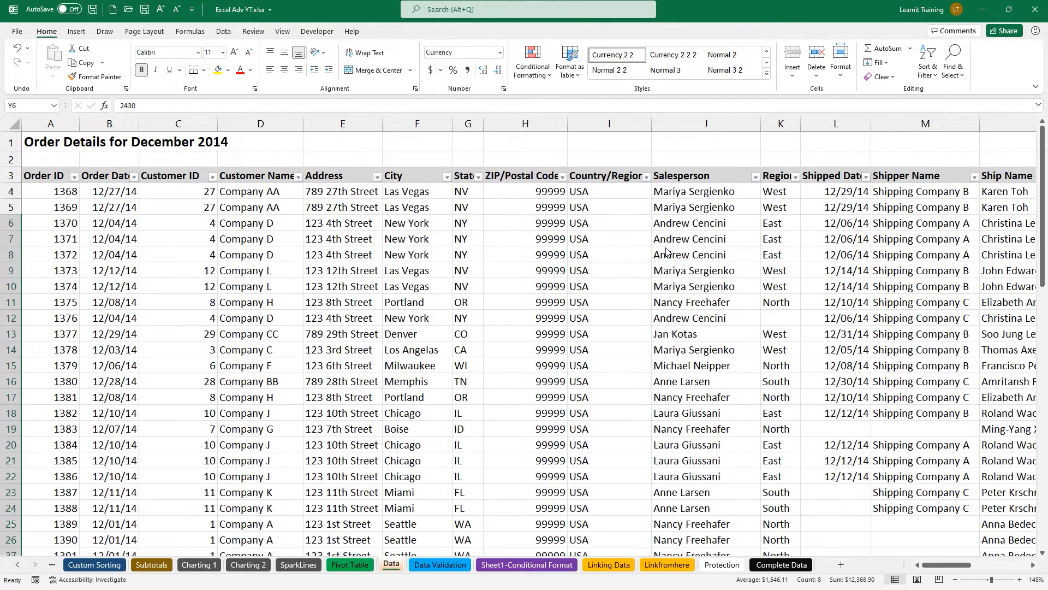
click(393, 320)
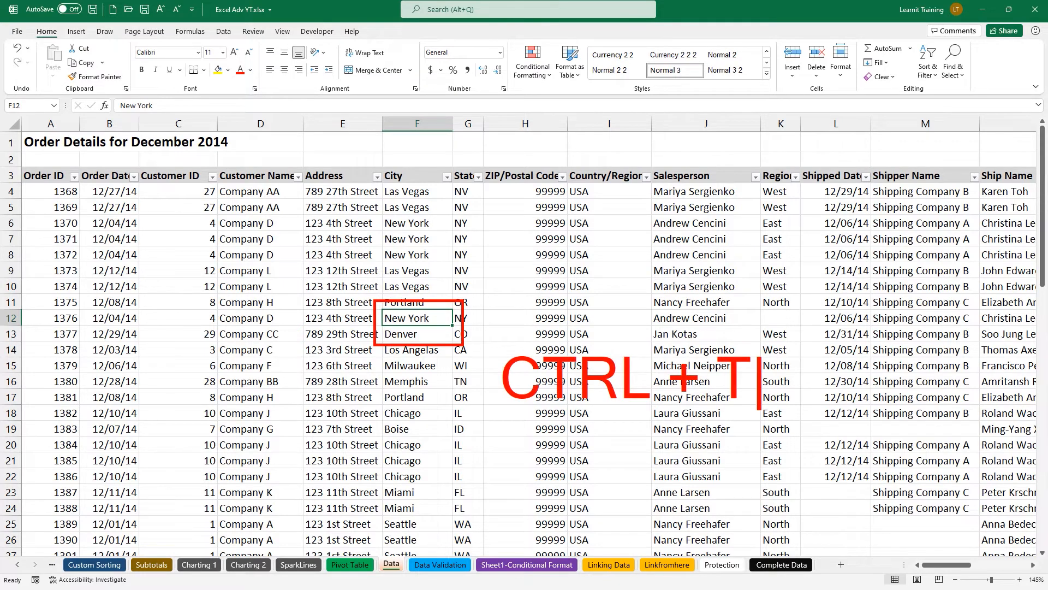
Convert the order data into a table with headers named TableDataDec14.
key(ctrl+t)
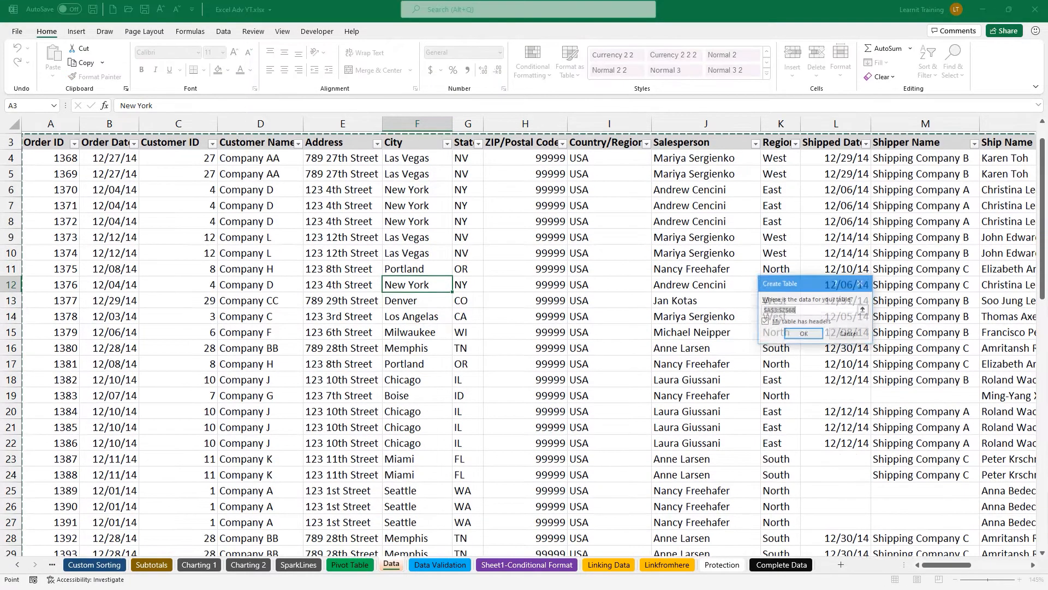
click(804, 333)
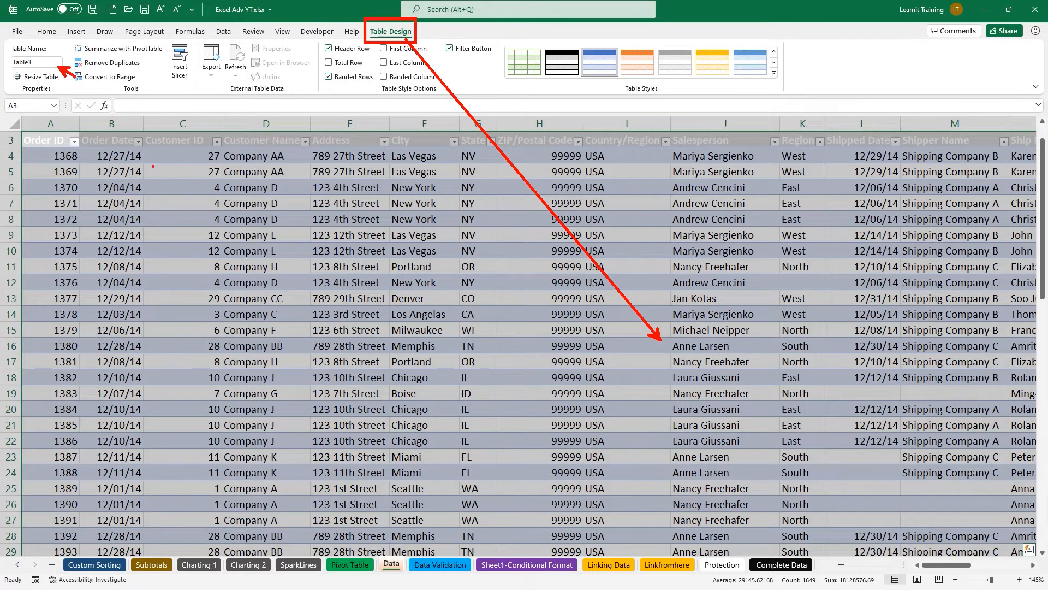
click(54, 63)
text(TableDataDec14)
key(Return)
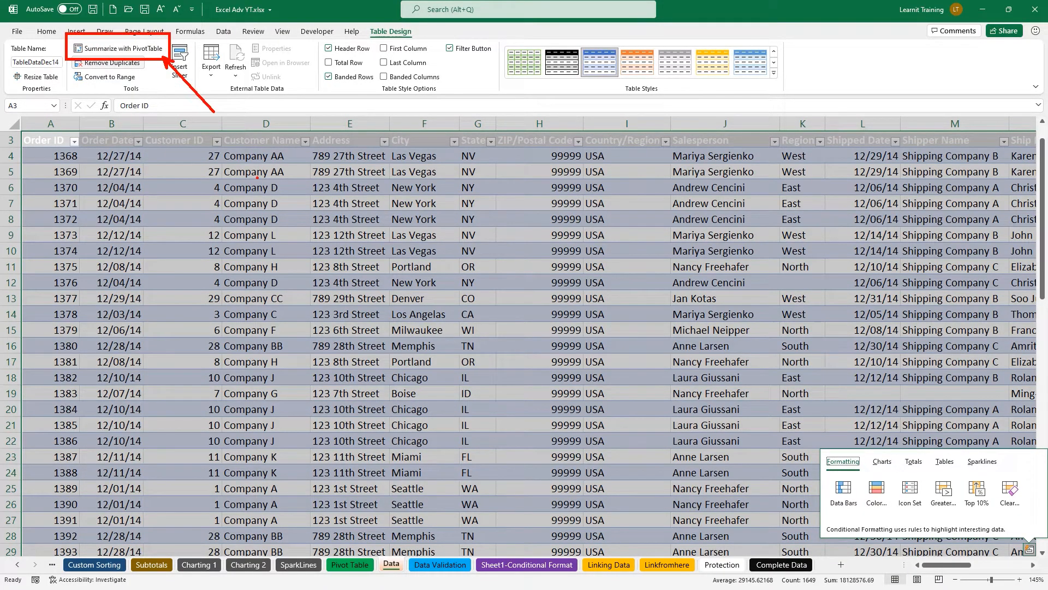
Select a single cell inside the TableDataDec14 table.
key(Escape)
click(351, 231)
key(ctrl+2)
mouse_move(69, 40)
mouse_down()
mouse_move(168, 58)
mouse_move(208, 134)
mouse_up()
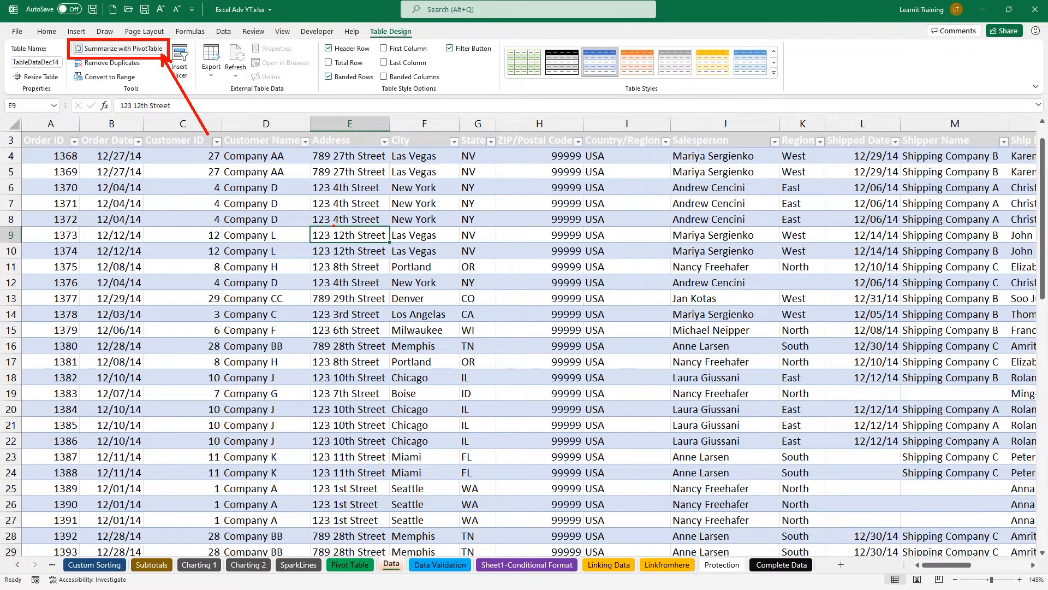
key(Escape)
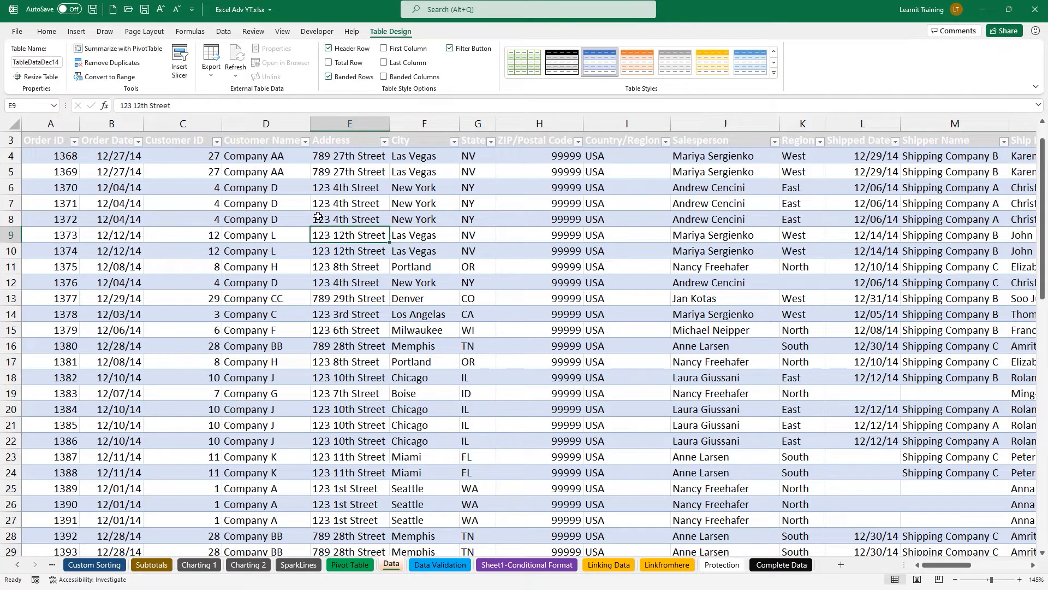
Summarize TableDataDec14 with a PivotTable placed on a new worksheet.
click(134, 53)
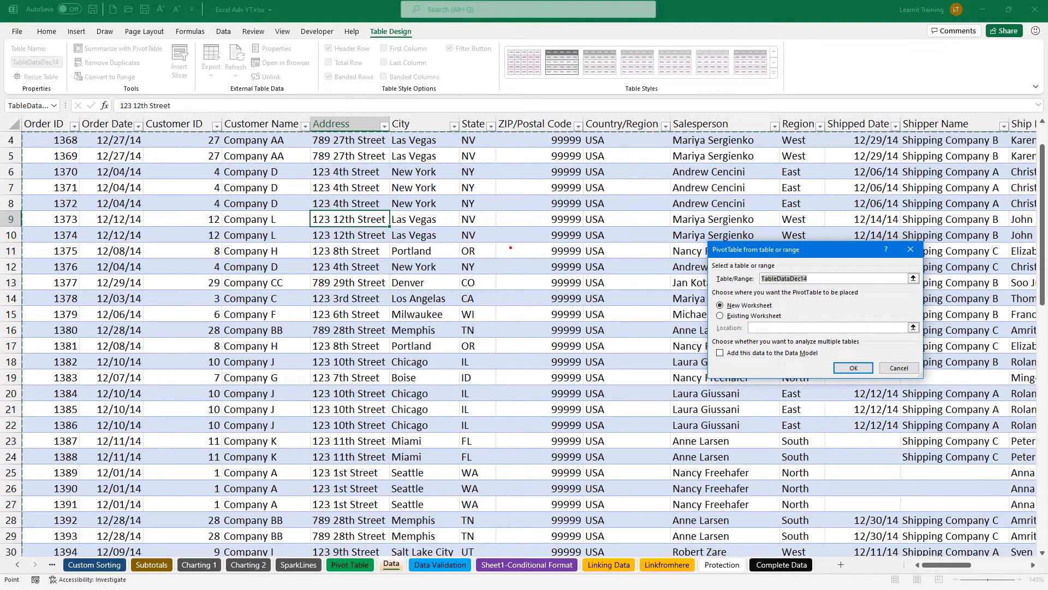
drag(708, 283, 362, 223)
drag(300, 207, 394, 226)
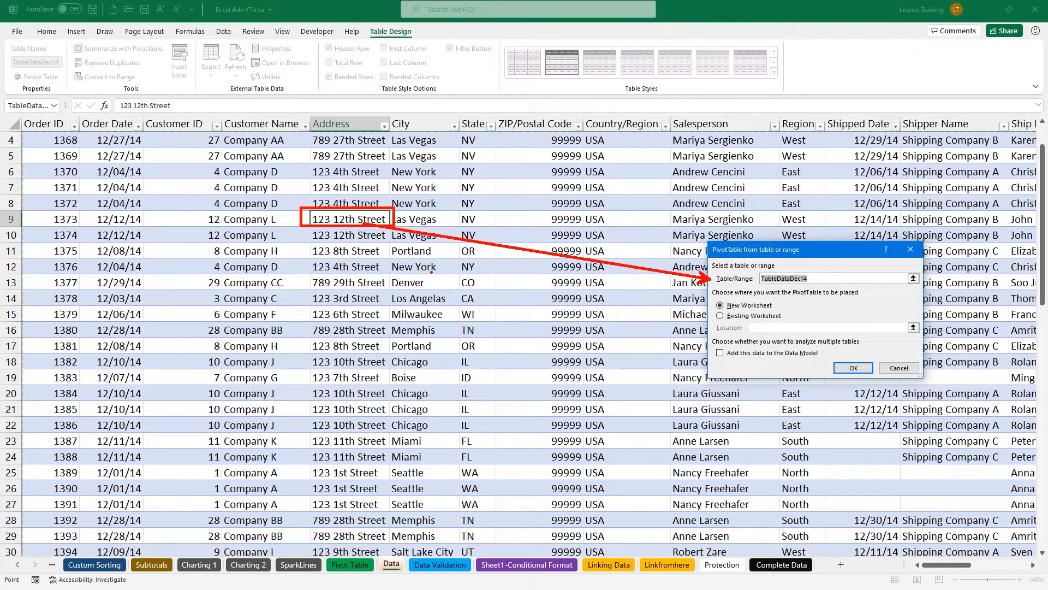
mouse_move(298, 193)
mouse_down()
mouse_move(399, 240)
mouse_move(391, 228)
mouse_up()
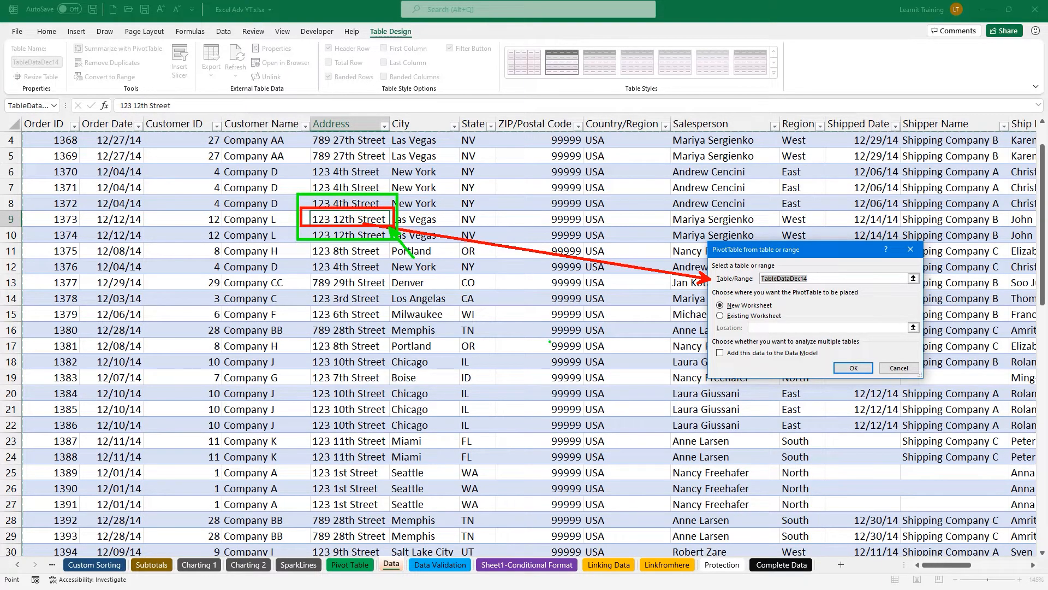
mouse_move(72, 41)
mouse_down()
mouse_move(136, 60)
mouse_move(165, 55)
mouse_up()
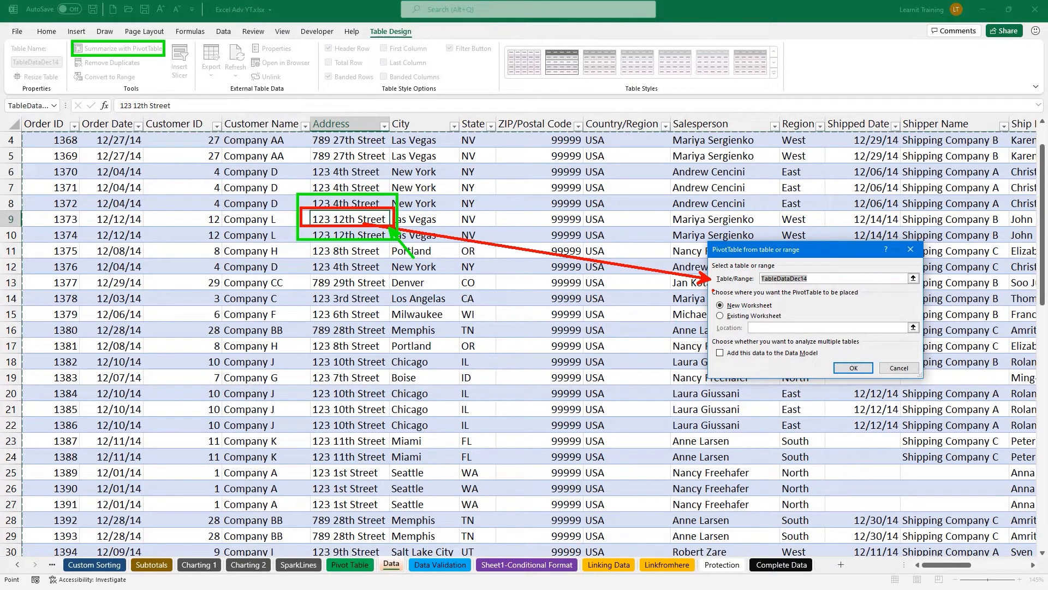
drag(711, 307, 641, 305)
drag(789, 314, 804, 313)
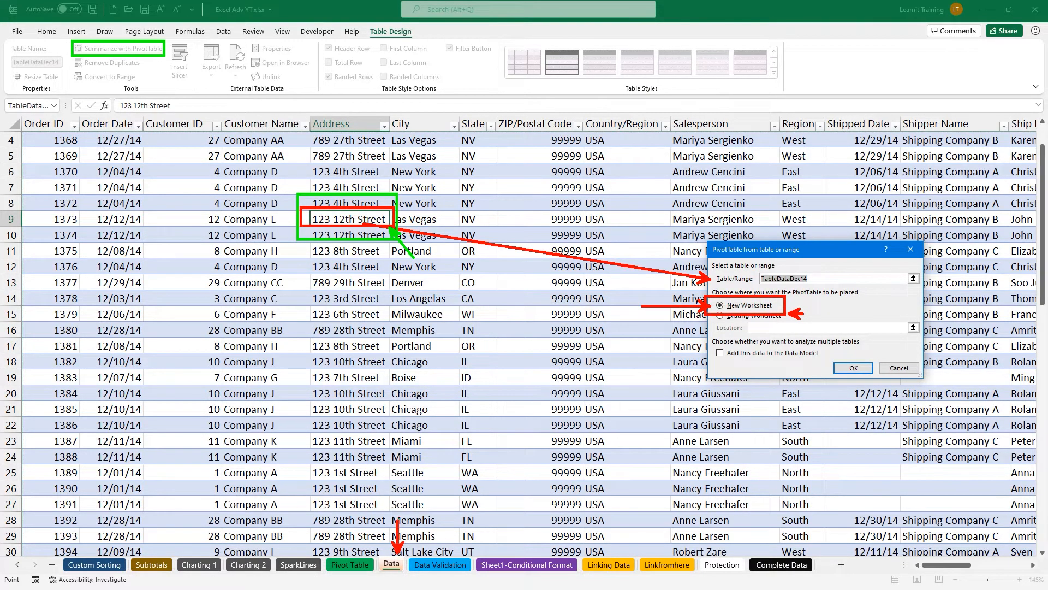
click(849, 370)
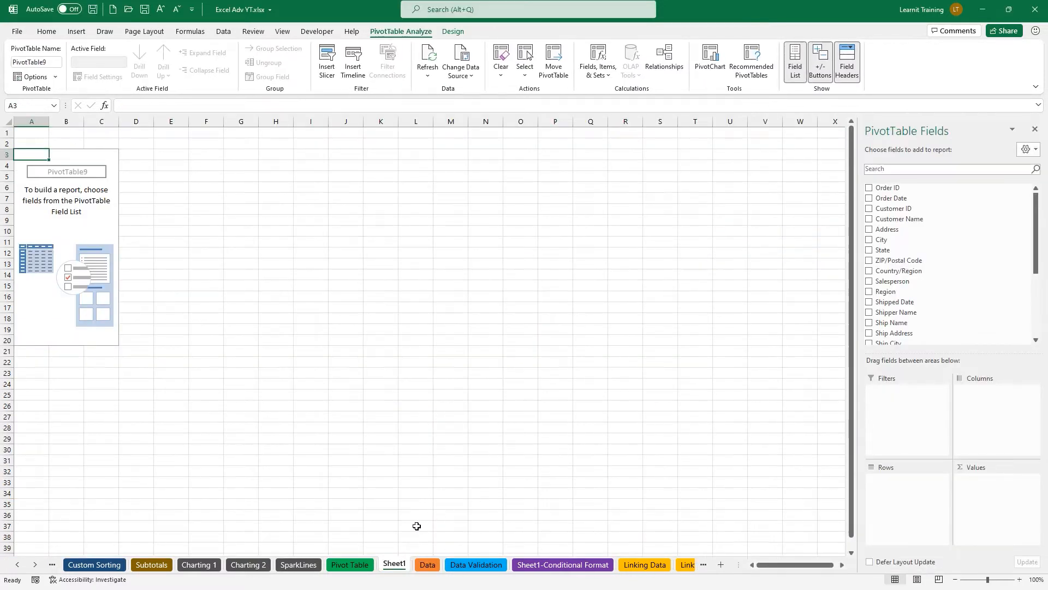
Rename the Sheet1 tab holding PivotTable9 to PT1.
double_click(401, 564)
text(PT)
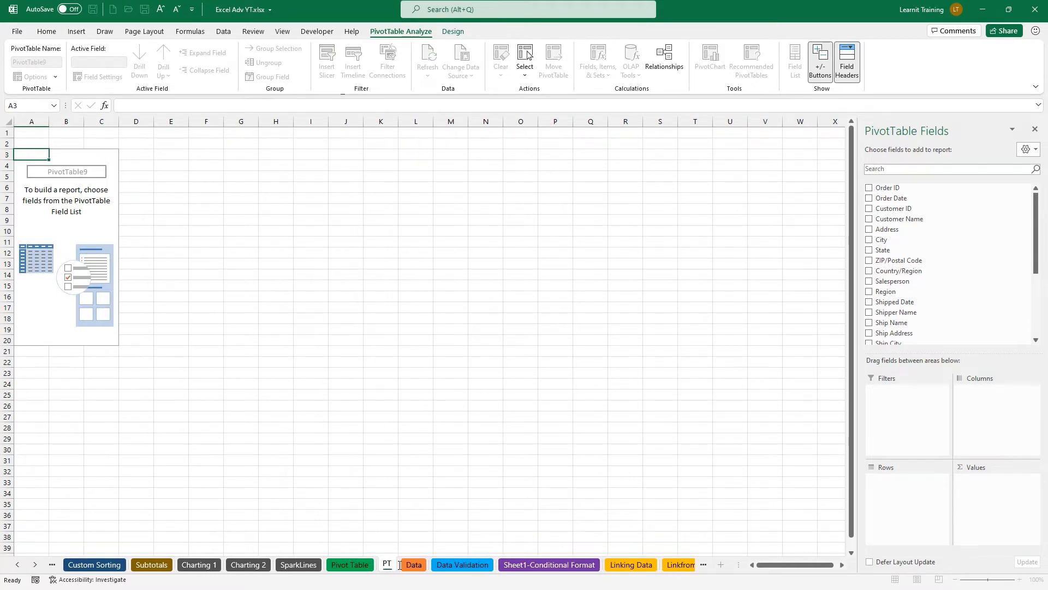
text(1)
key(Return)
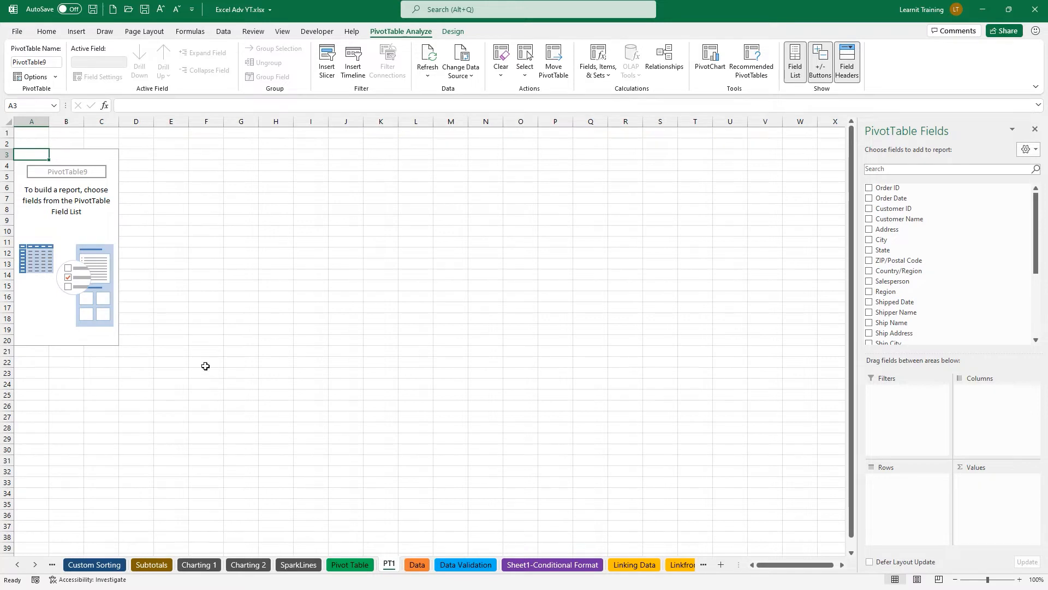
ctrl+scroll(204, 366, up, 1)
ctrl+scroll(205, 366, up, 4)
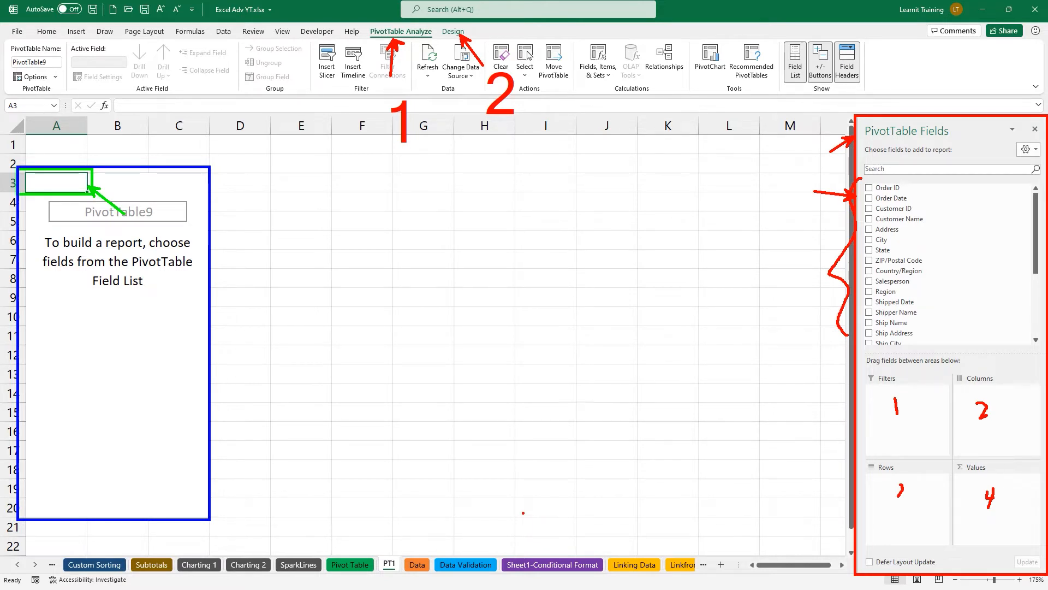
Reselect PivotTable9 on PT1 to bring back its PivotTable Fields list.
key(Escape)
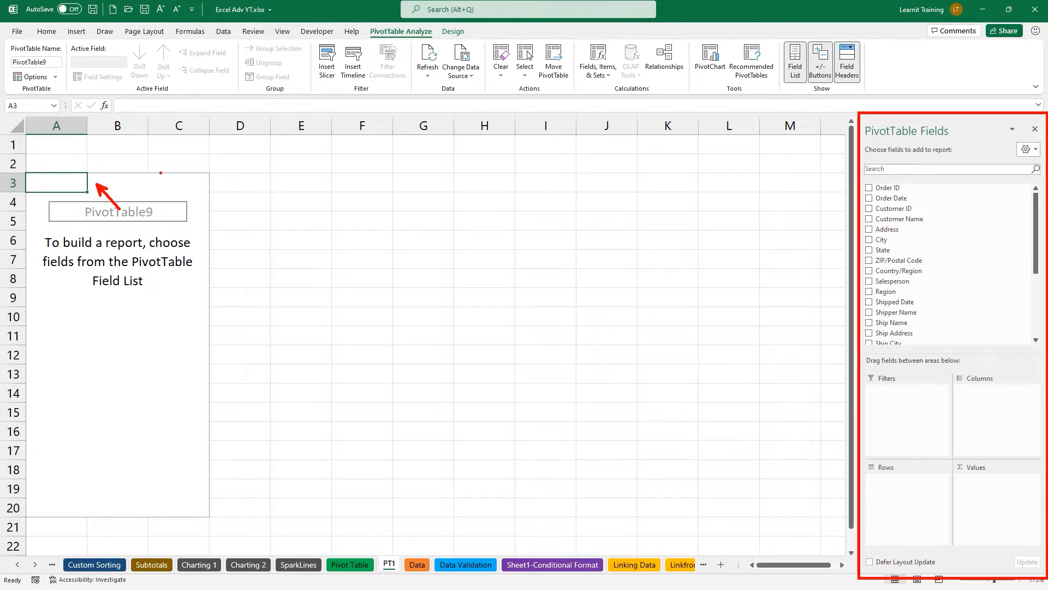
click(313, 243)
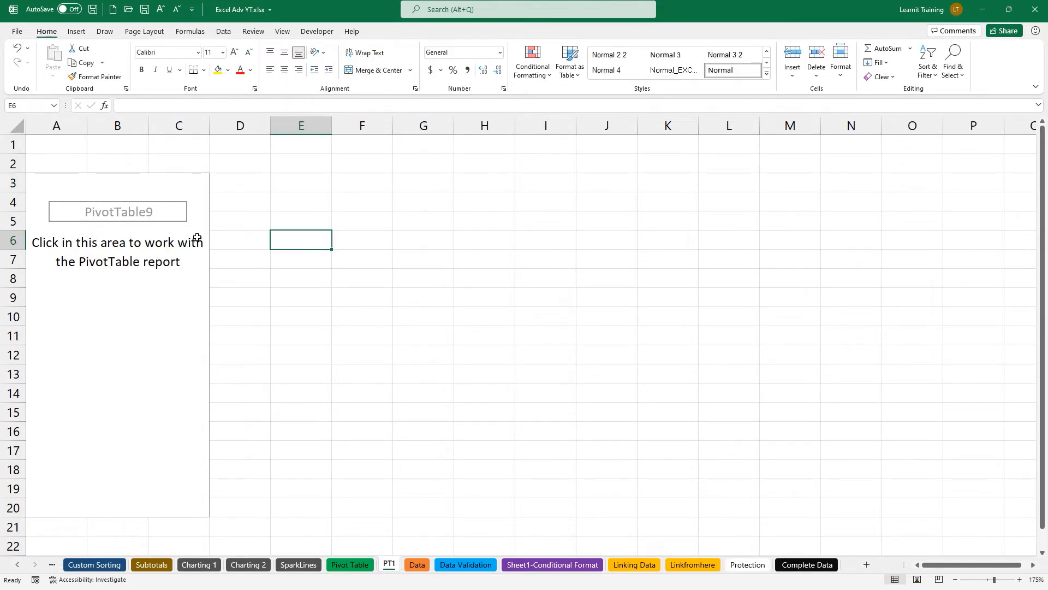
click(68, 184)
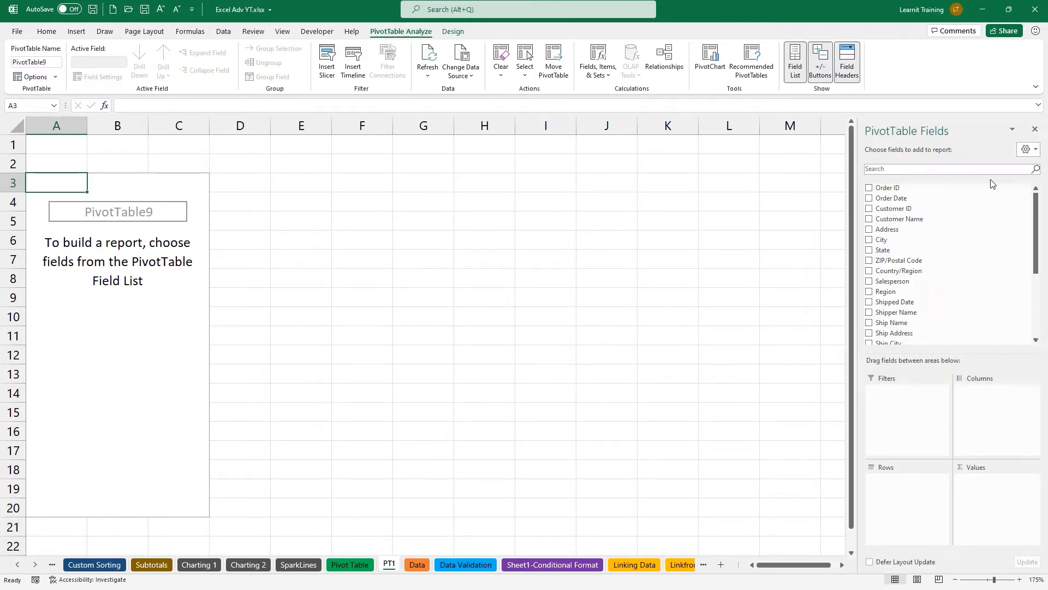
drag(1011, 149, 727, 220)
drag(1004, 137, 1046, 159)
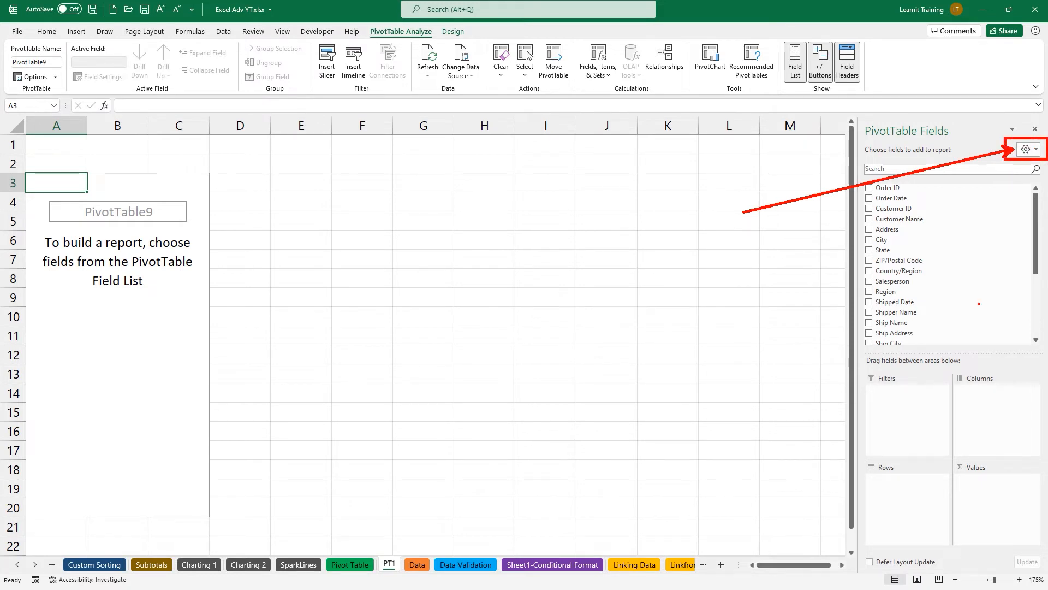
key(Escape)
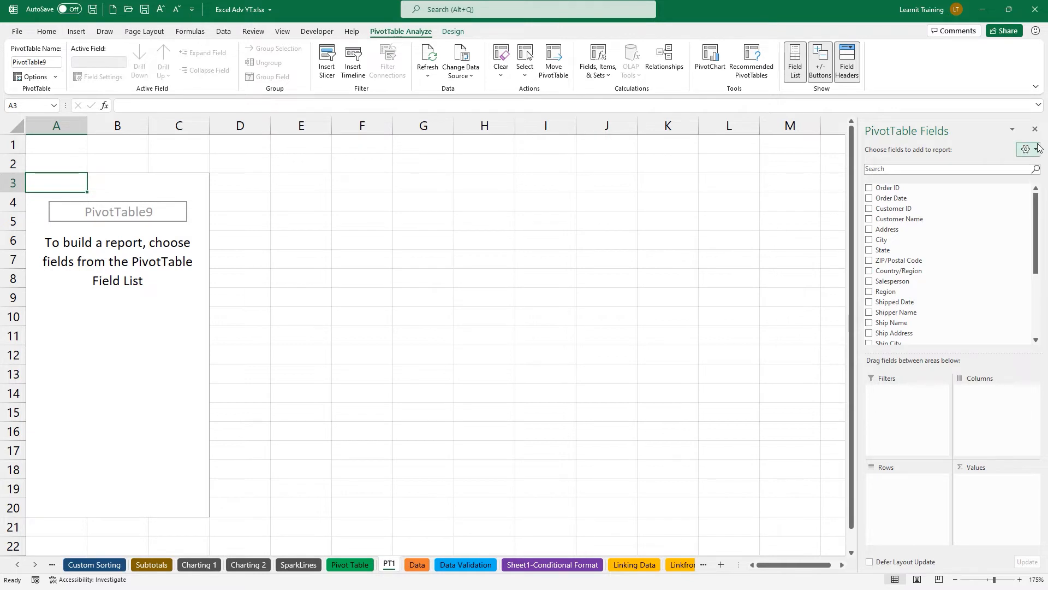
drag(837, 178, 950, 351)
drag(844, 266, 801, 266)
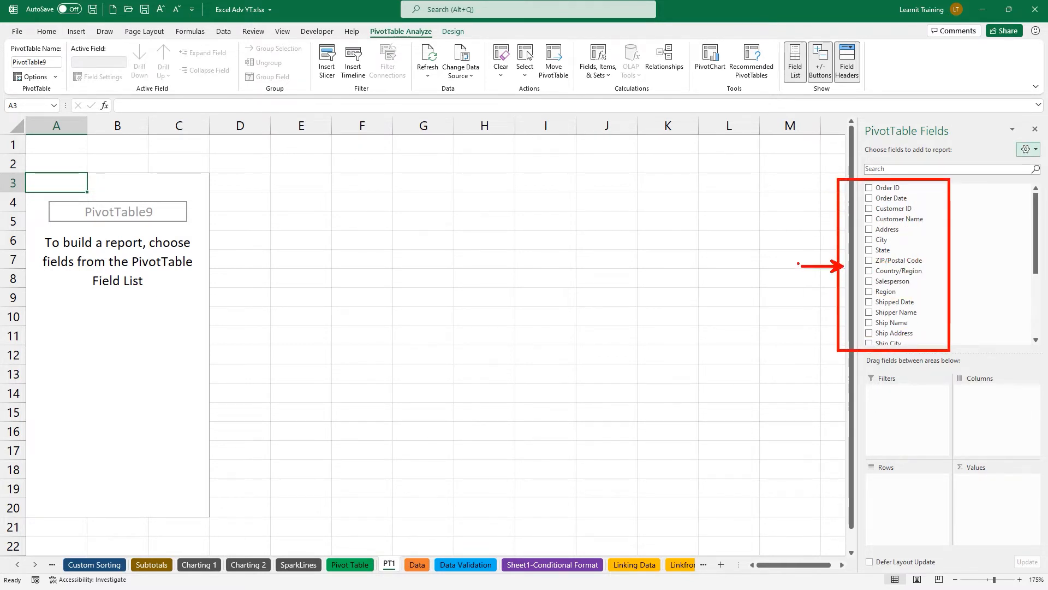
drag(745, 248, 745, 302)
text(a-z)
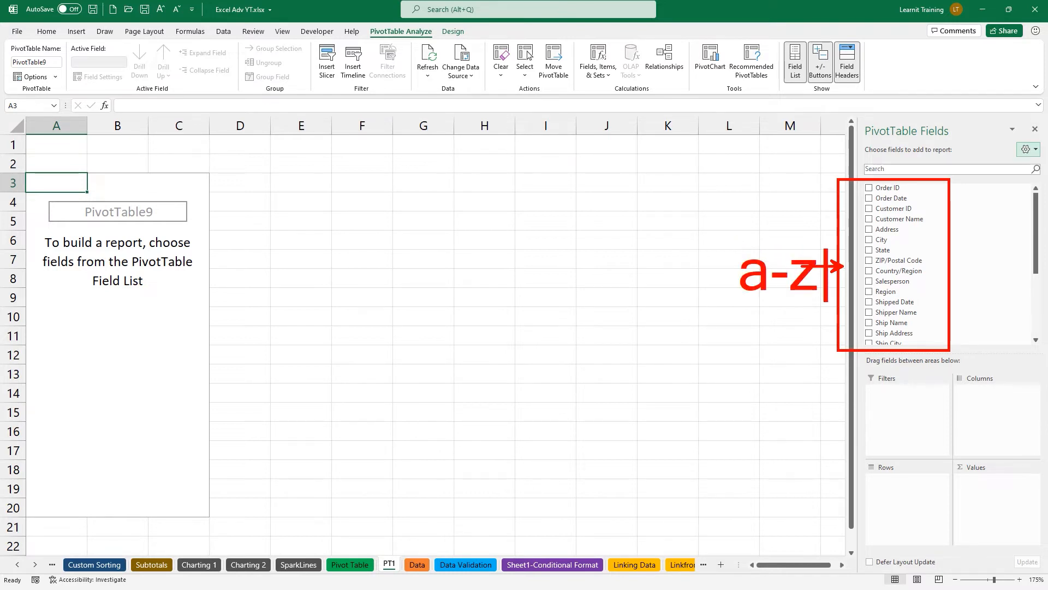
key(Escape)
key(Escape)
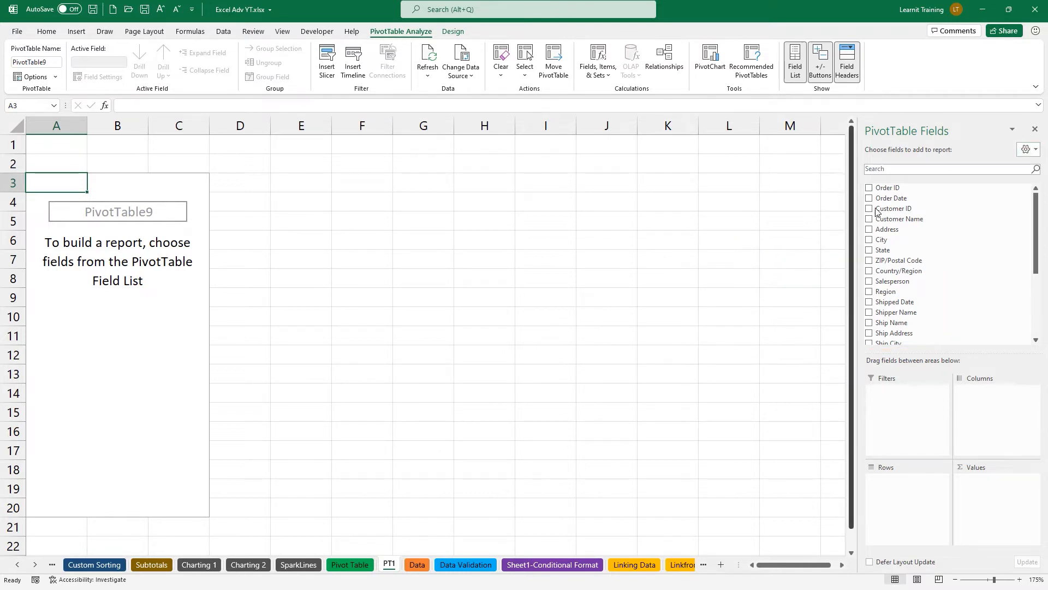
Set the PivotTable field list to sort its fields A to Z.
click(1026, 151)
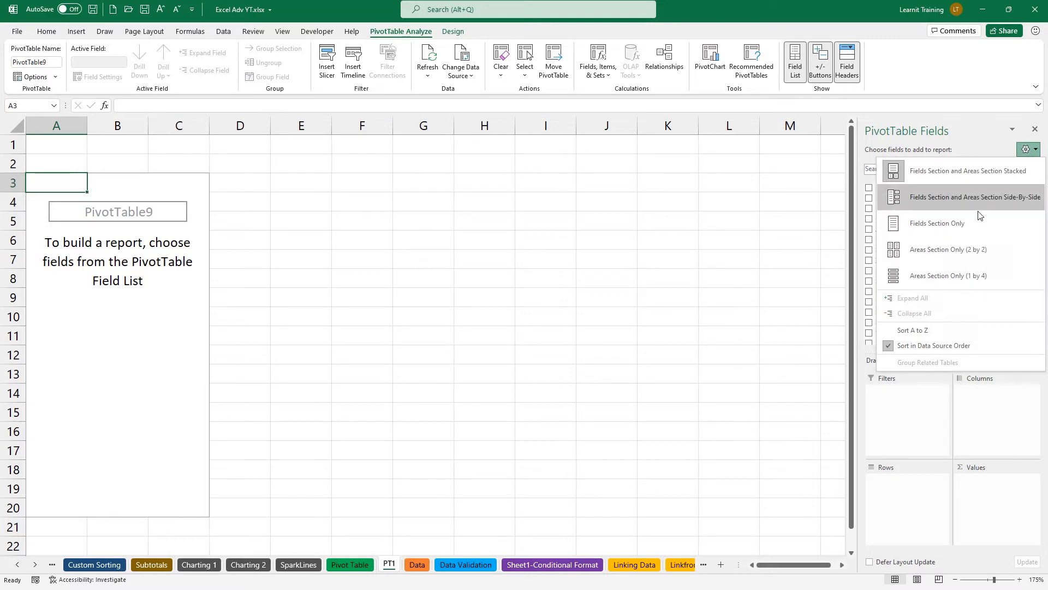
click(886, 330)
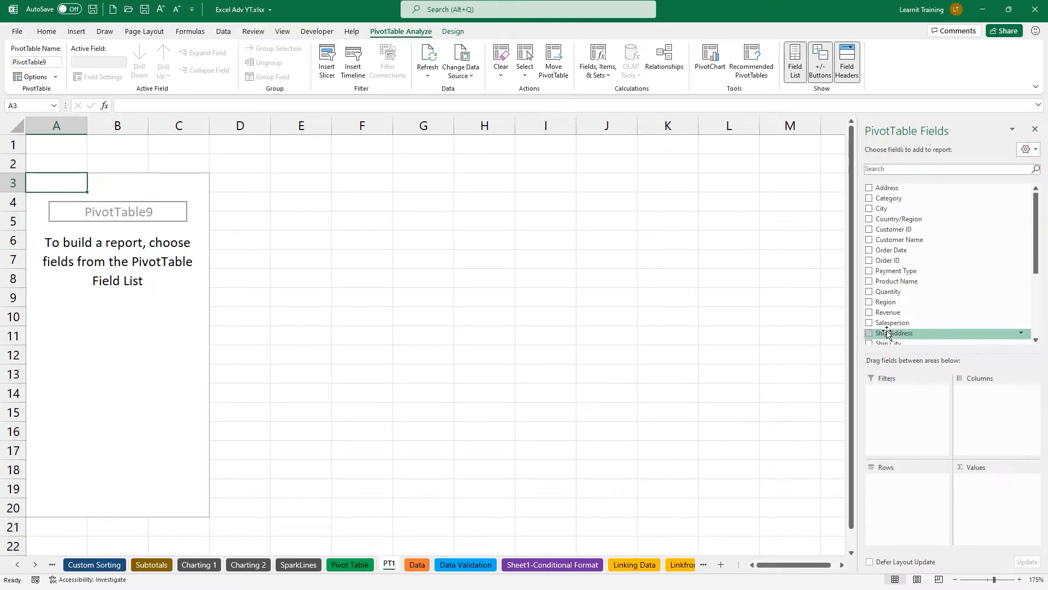
key(ctrl+2)
drag(864, 187, 850, 189)
drag(866, 342, 852, 339)
drag(861, 116, 1046, 357)
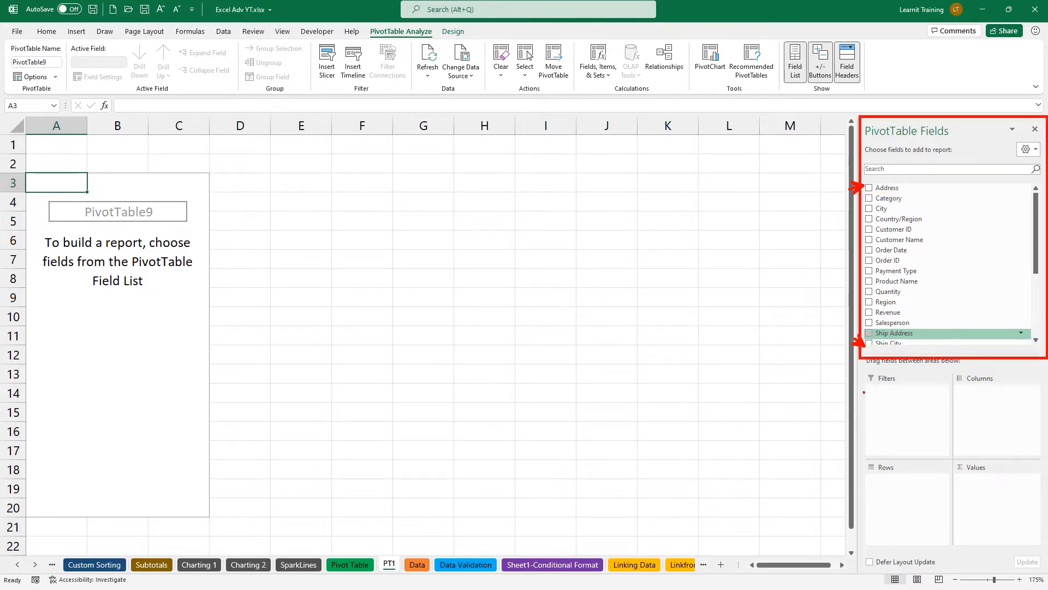
drag(849, 325, 834, 324)
drag(863, 384, 950, 458)
drag(954, 382, 1038, 462)
drag(867, 473, 951, 547)
drag(958, 476, 1042, 546)
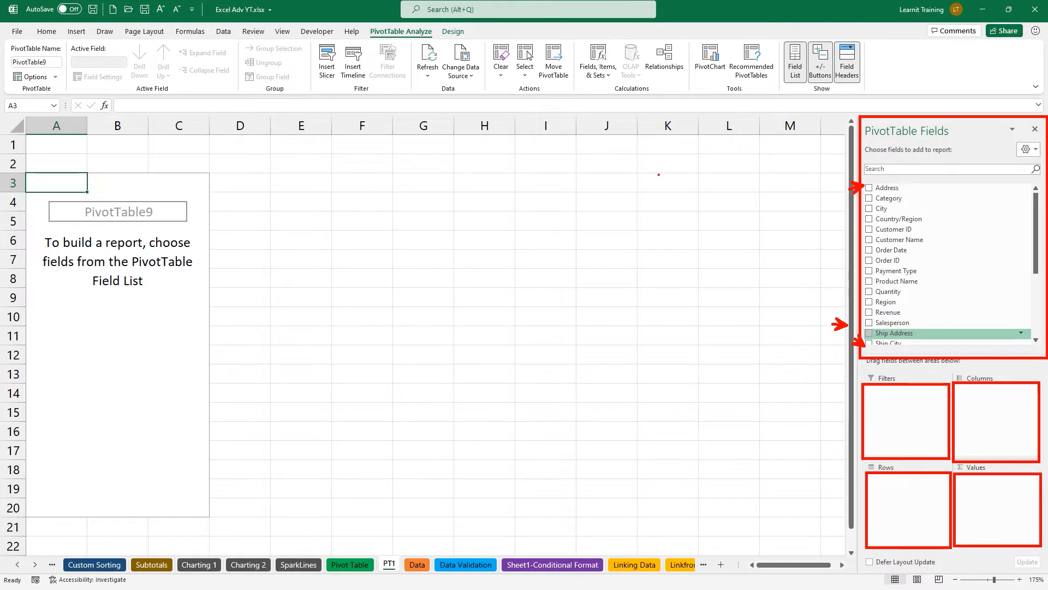
Reopen the field list layout menu showing stacked, side-by-side, fields-only and areas-only arrangements.
drag(620, 169, 718, 465)
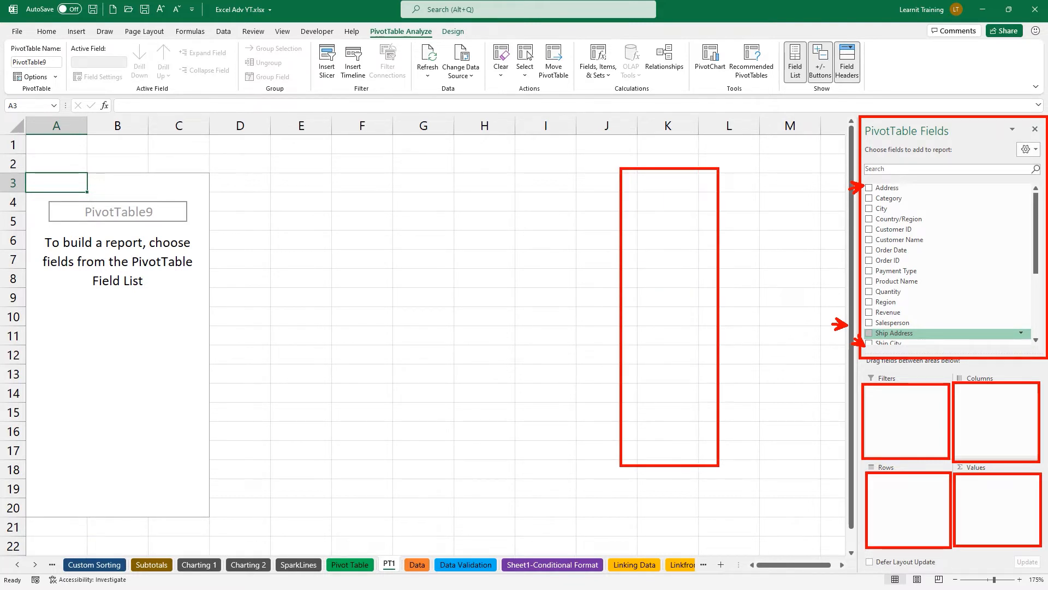
drag(722, 170, 798, 250)
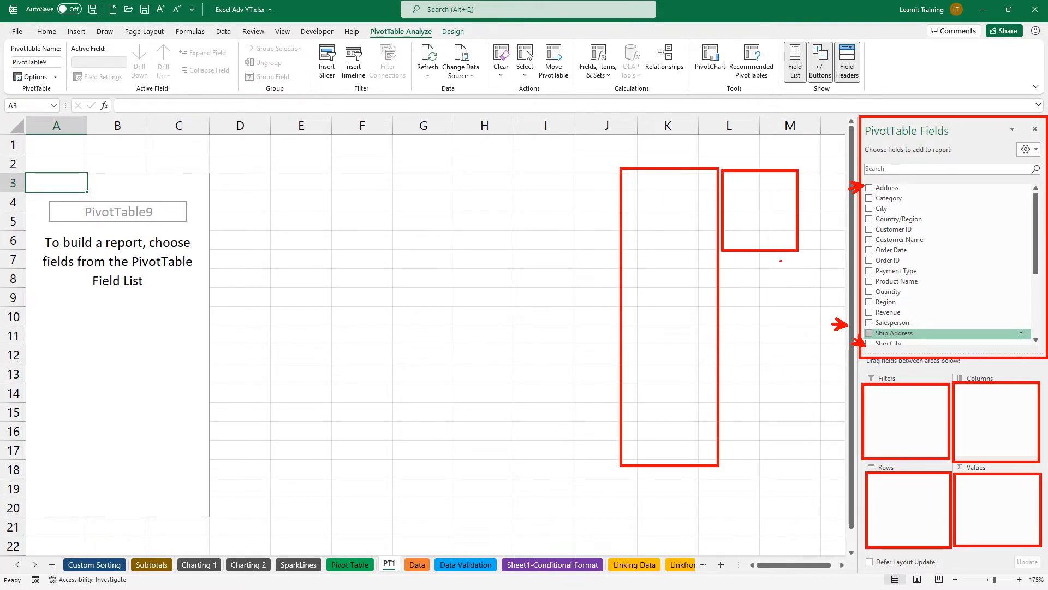
drag(724, 256, 797, 335)
mouse_move(722, 343)
mouse_down()
mouse_move(778, 384)
mouse_move(794, 410)
mouse_up()
drag(724, 413, 798, 466)
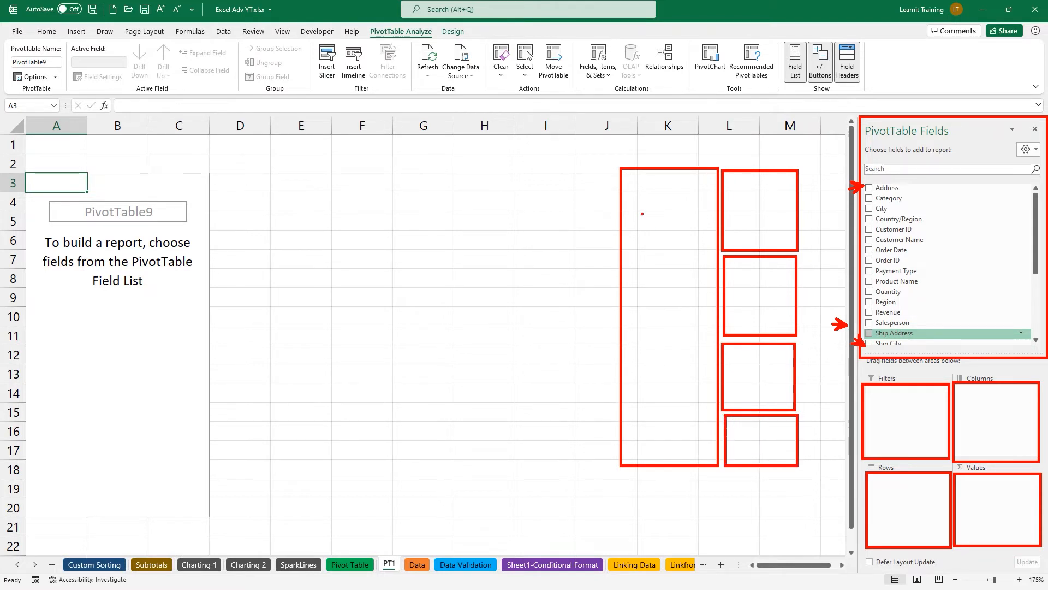
drag(840, 238, 854, 243)
drag(863, 184, 948, 338)
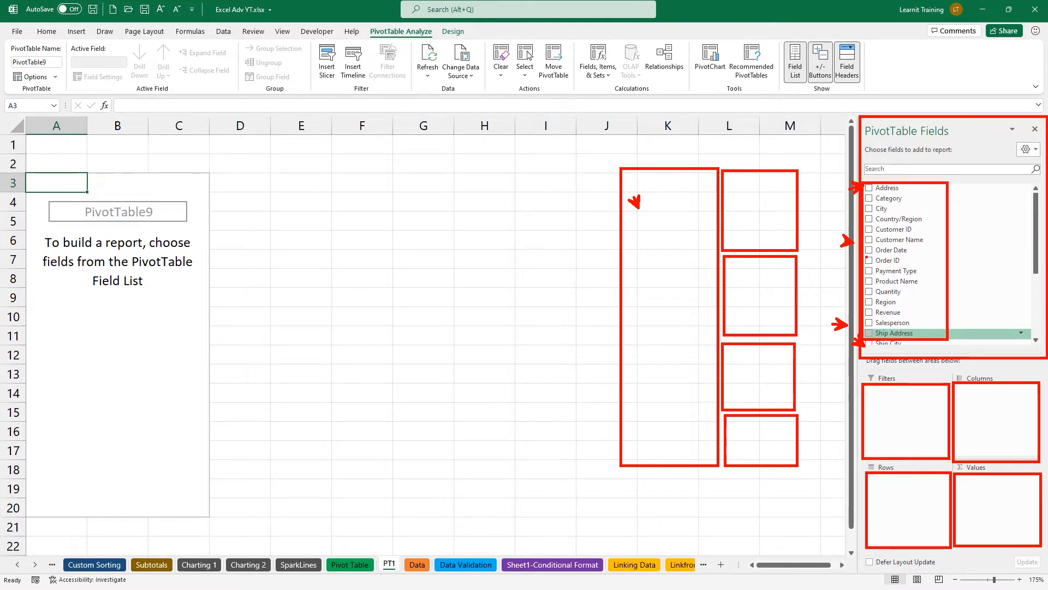
drag(608, 150, 632, 163)
drag(896, 97, 909, 108)
key(Escape)
click(1029, 149)
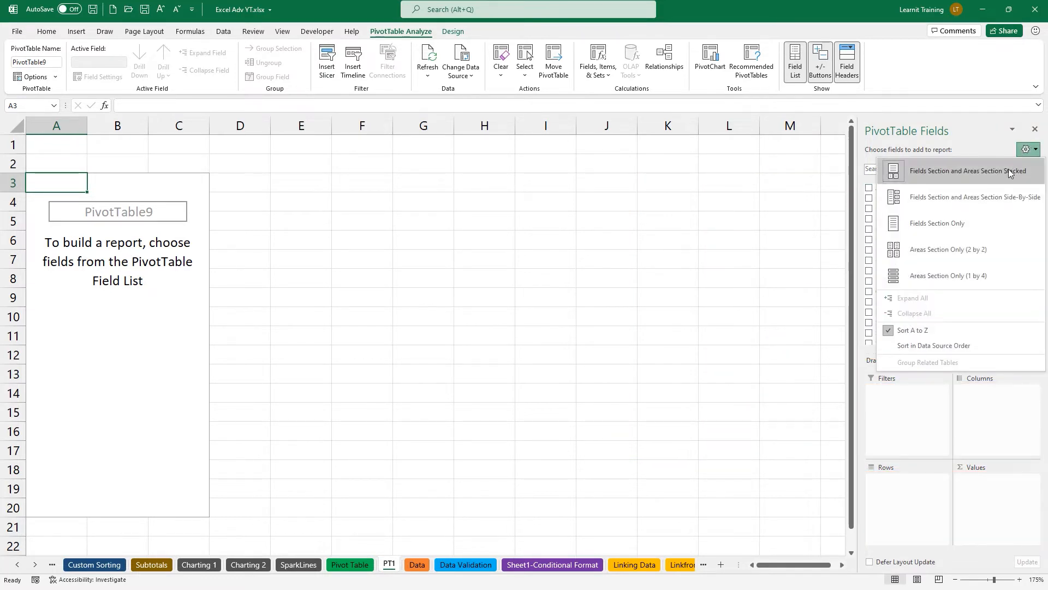
Switch the PivotTable field list to Fields Section and Areas Section Side-By-Side.
click(987, 196)
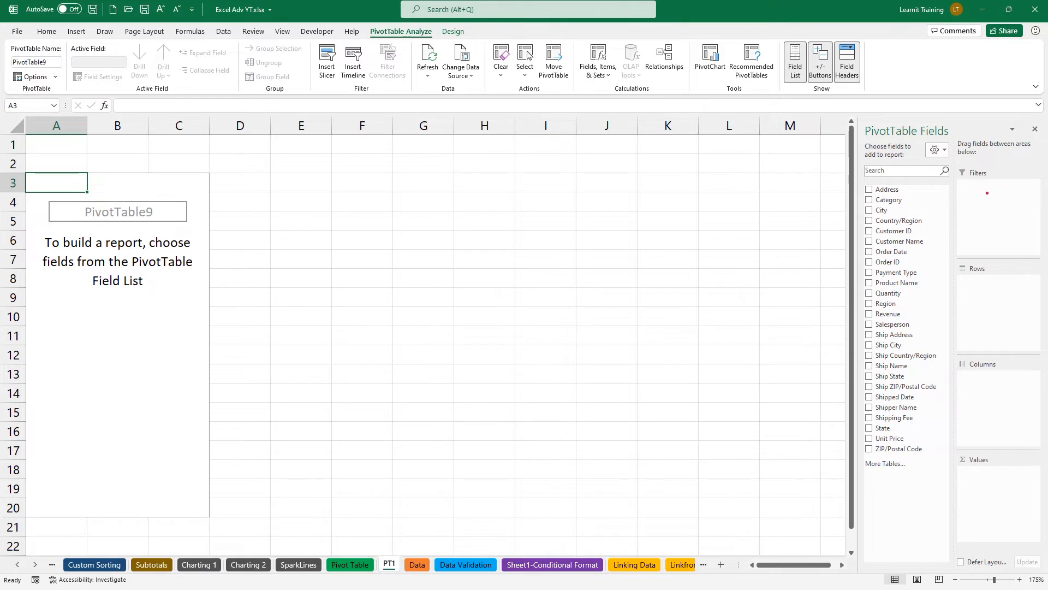
mouse_move(862, 315)
mouse_down()
mouse_move(917, 336)
mouse_move(956, 263)
mouse_move(999, 275)
mouse_up()
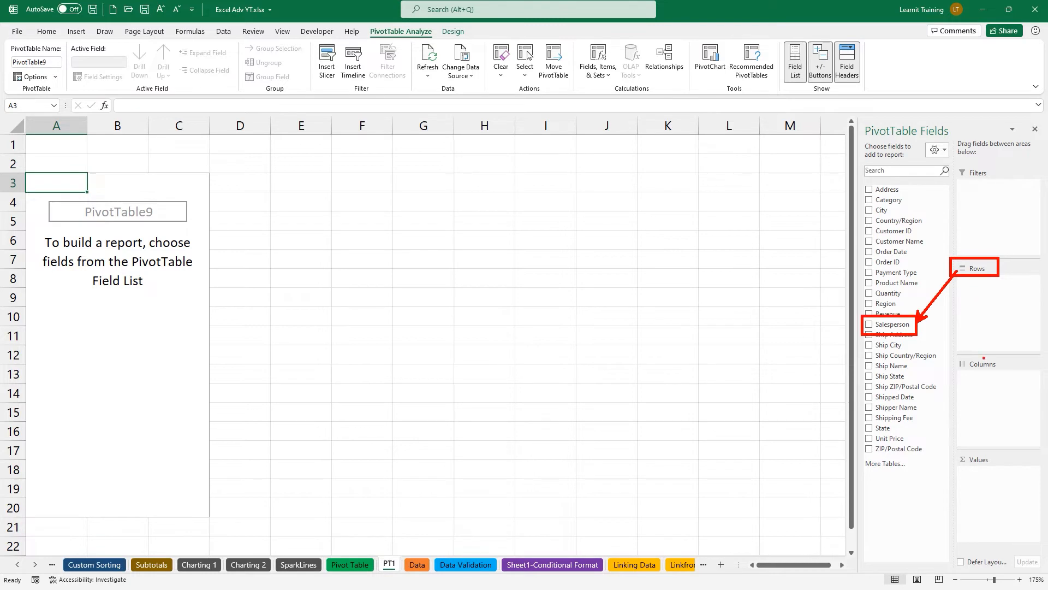
drag(982, 365, 983, 346)
key(Escape)
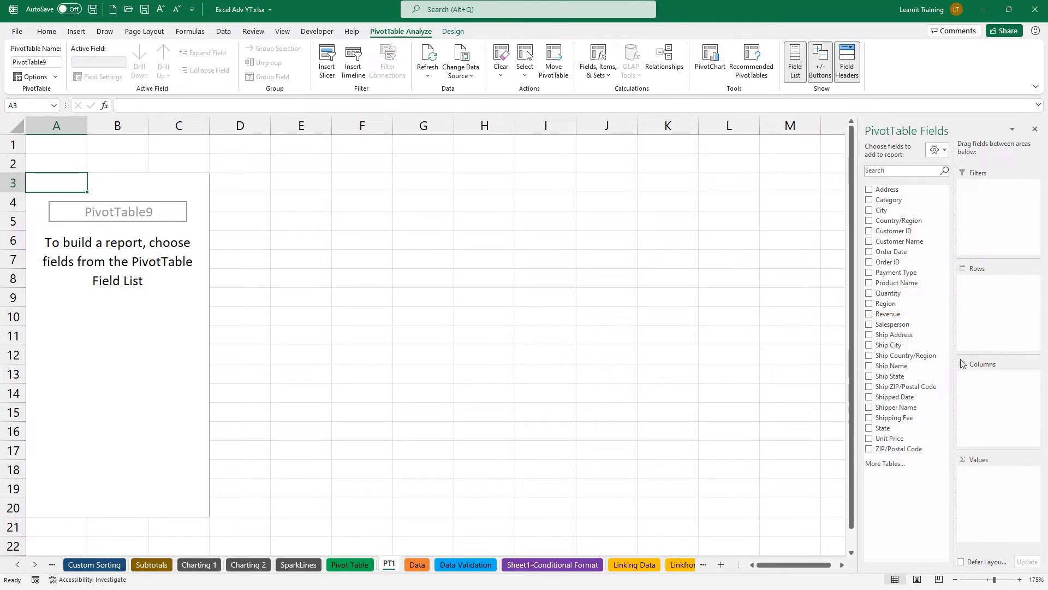
Put Salesperson in Rows and Revenue in Values, giving a 70244.08 Grand Total.
mouse_move(909, 325)
mouse_down()
mouse_move(959, 355)
mouse_move(968, 376)
mouse_up()
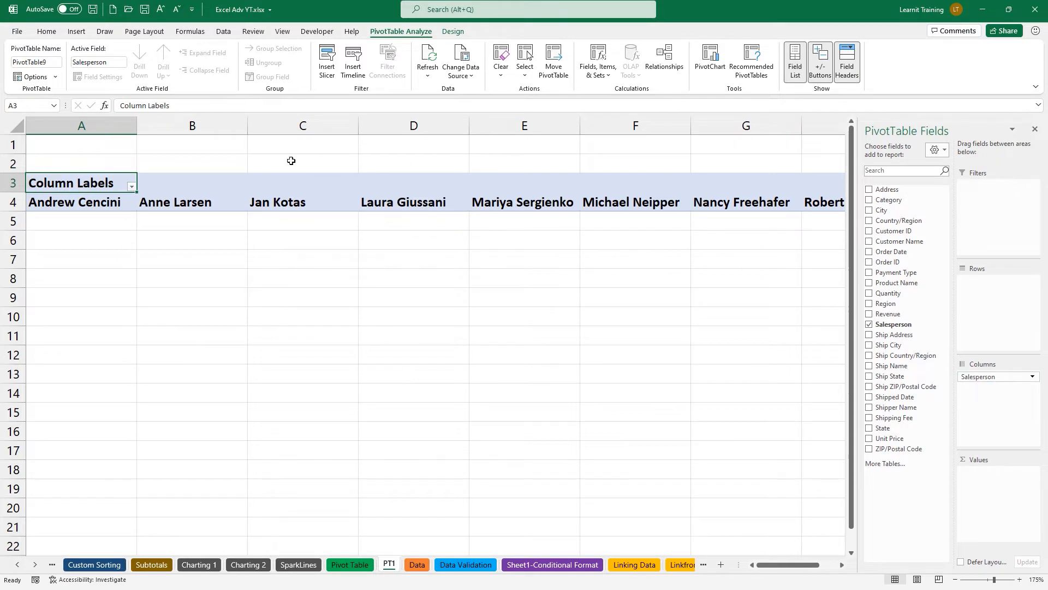
drag(110, 155, 109, 196)
drag(187, 160, 182, 193)
drag(308, 197, 333, 163)
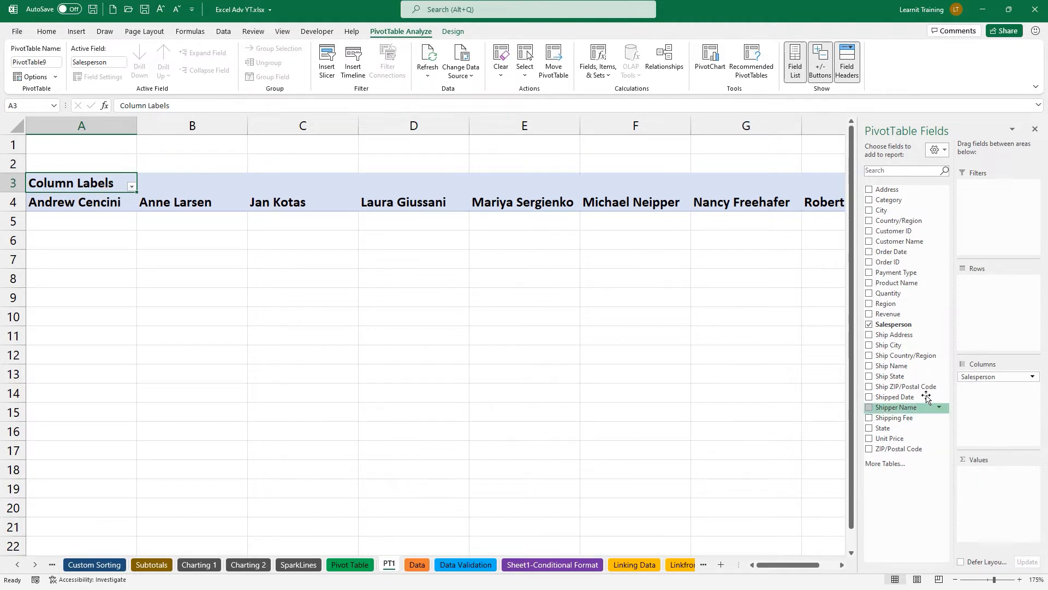
mouse_move(971, 377)
mouse_down()
mouse_move(964, 344)
mouse_move(986, 294)
mouse_up()
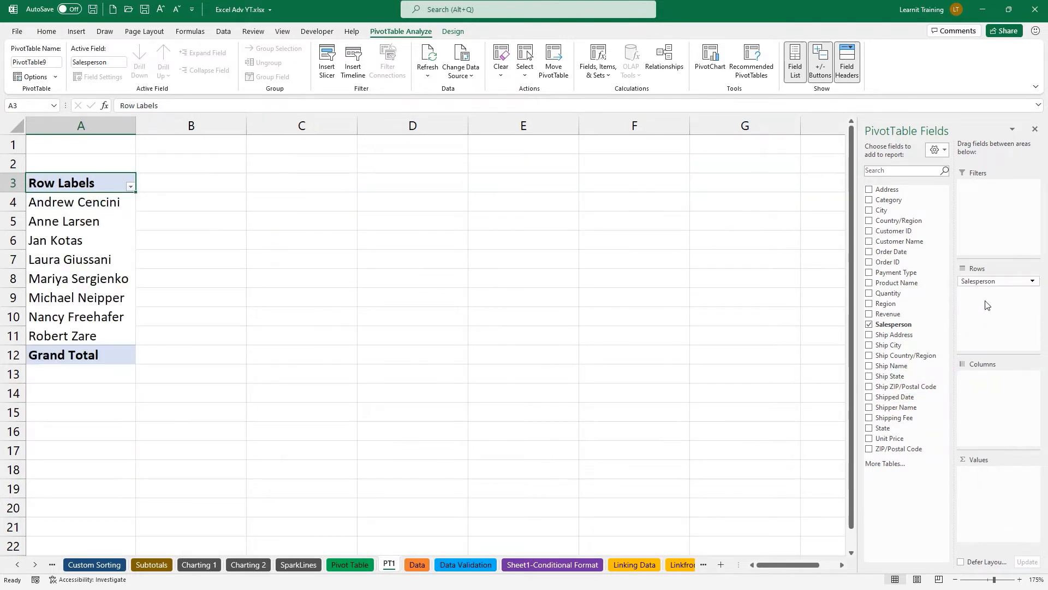
mouse_move(143, 201)
mouse_down()
mouse_move(178, 199)
mouse_move(158, 326)
mouse_up()
drag(925, 313, 1007, 485)
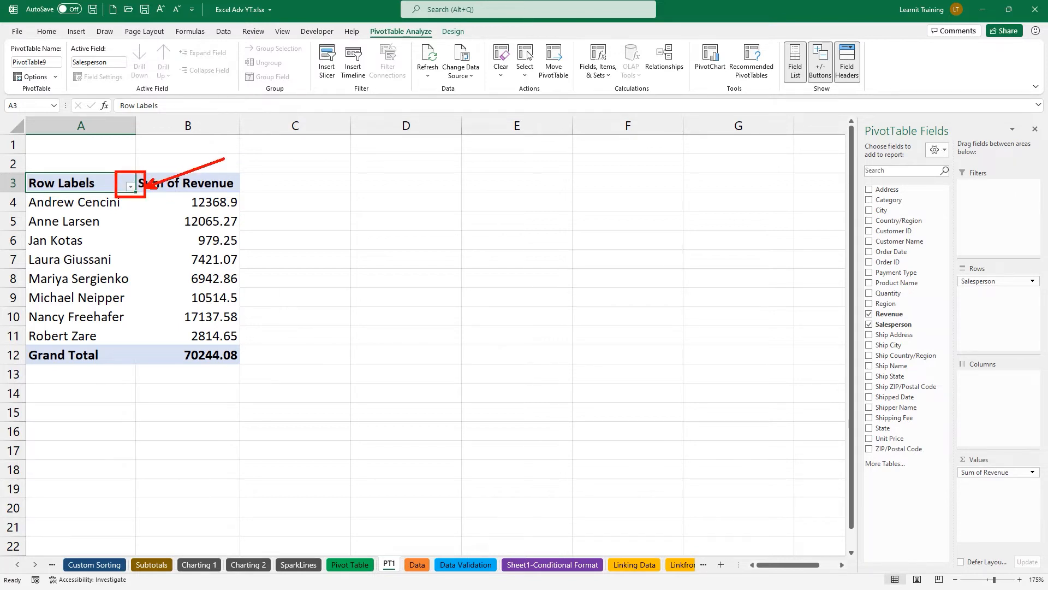
click(130, 188)
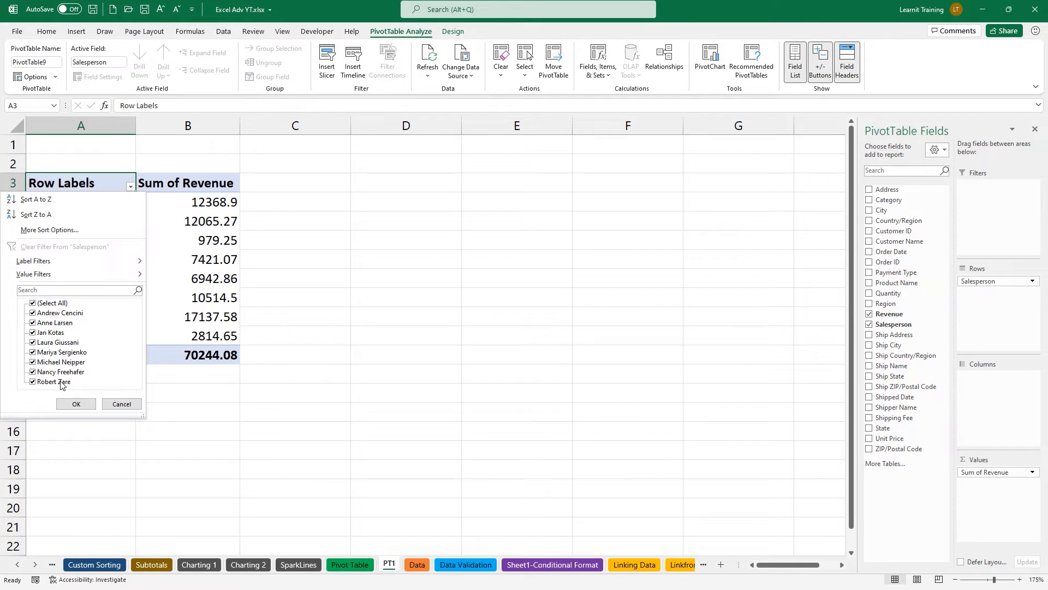
click(109, 407)
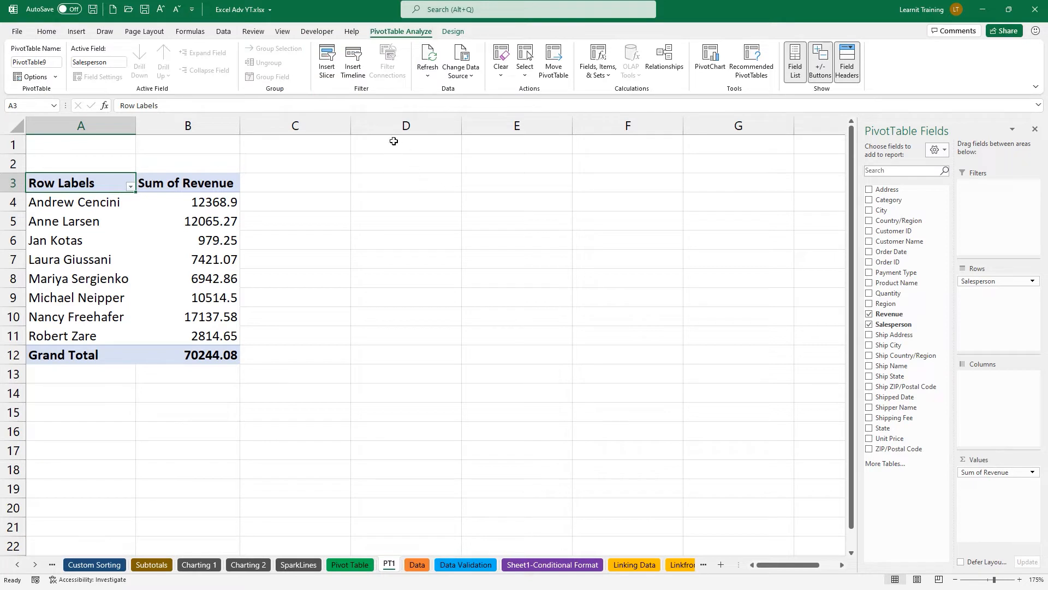
Insert a Salesperson slicer and place it to the right of the PivotTable.
click(327, 69)
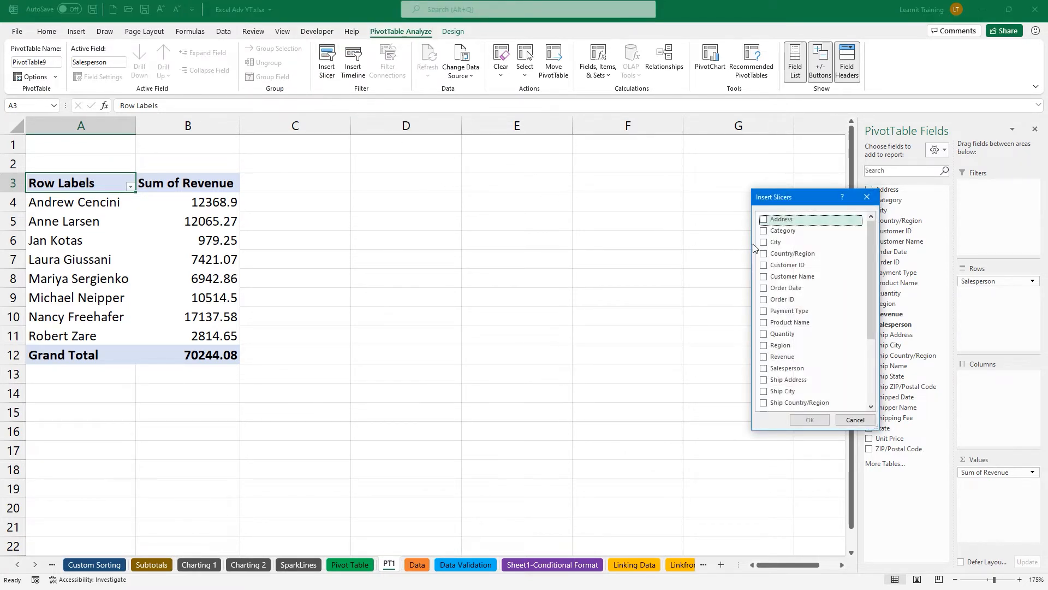
click(765, 369)
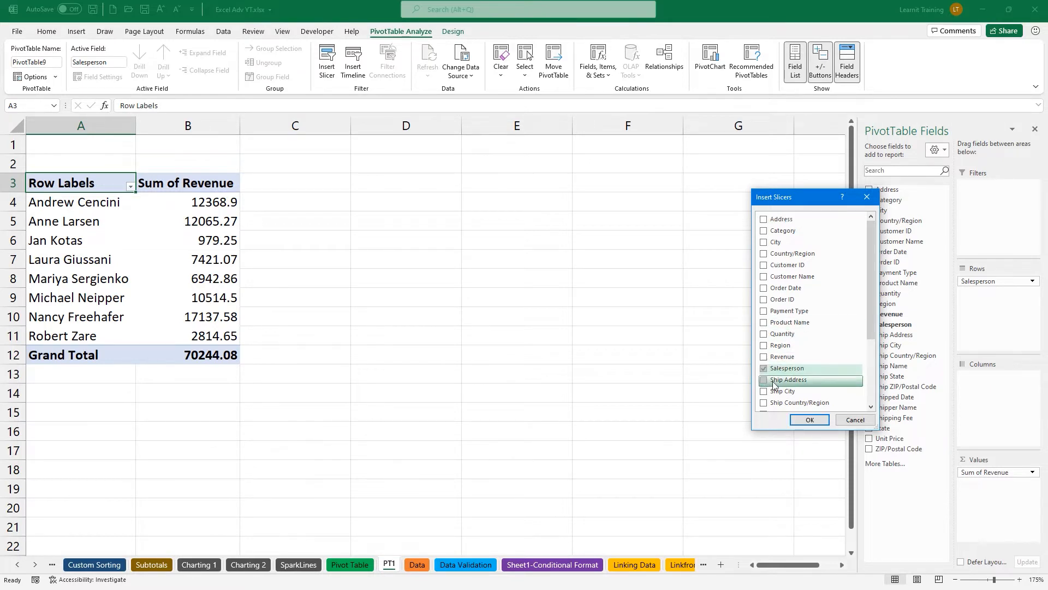
click(810, 419)
drag(380, 243, 845, 156)
Test a one-salesperson filter, clear it, and move the slicer closer to the table.
click(883, 198)
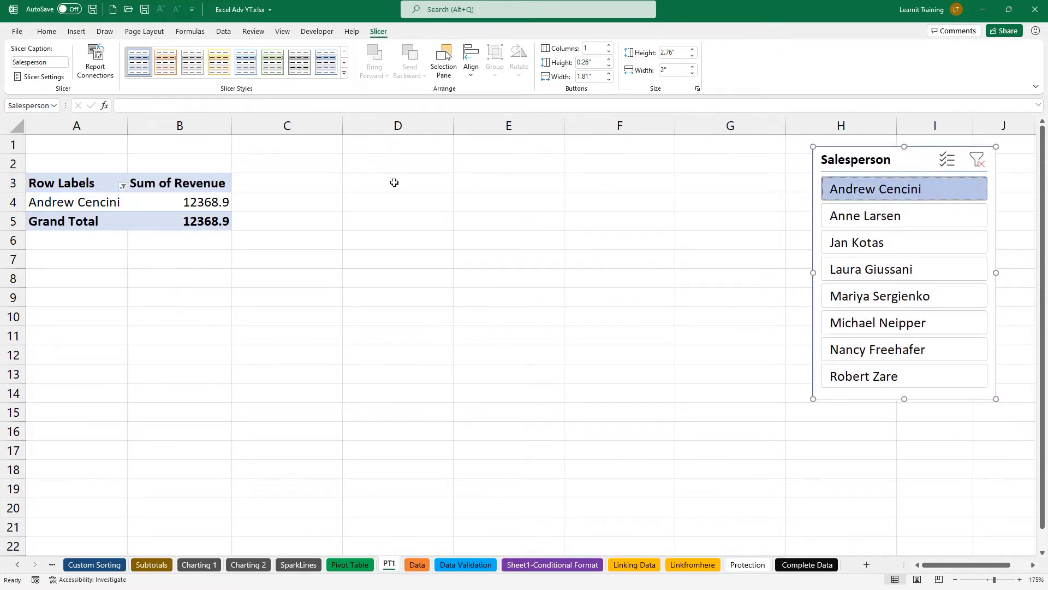
click(123, 187)
key(Escape)
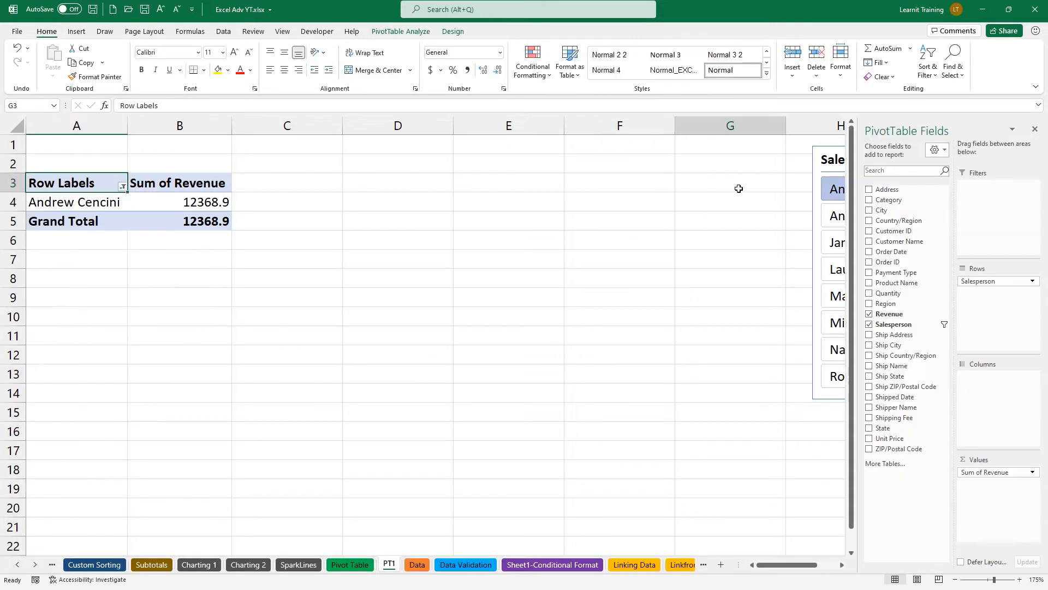
click(739, 188)
click(985, 169)
drag(894, 159, 624, 170)
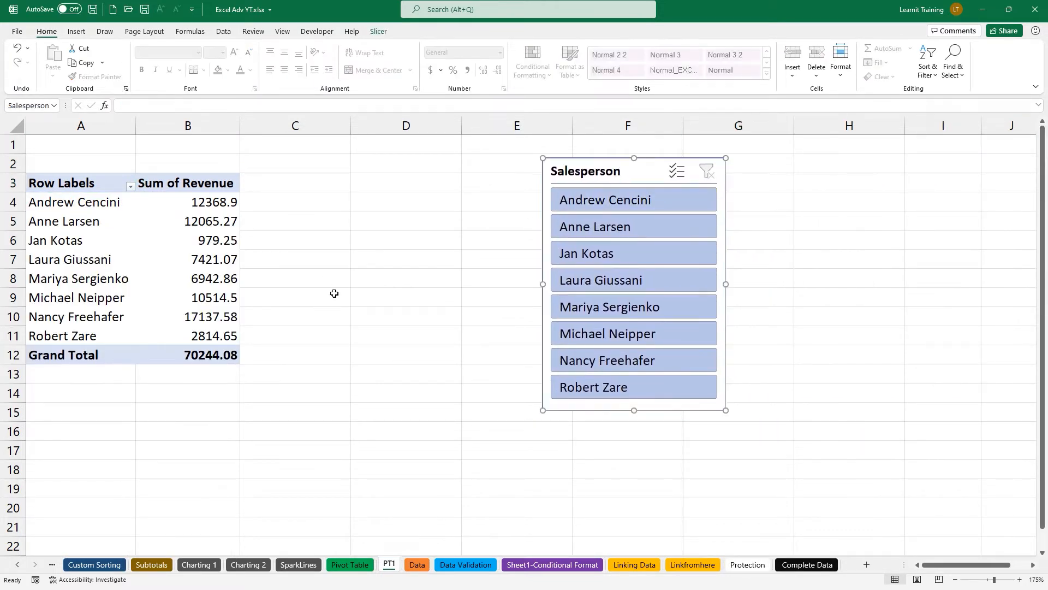
click(224, 239)
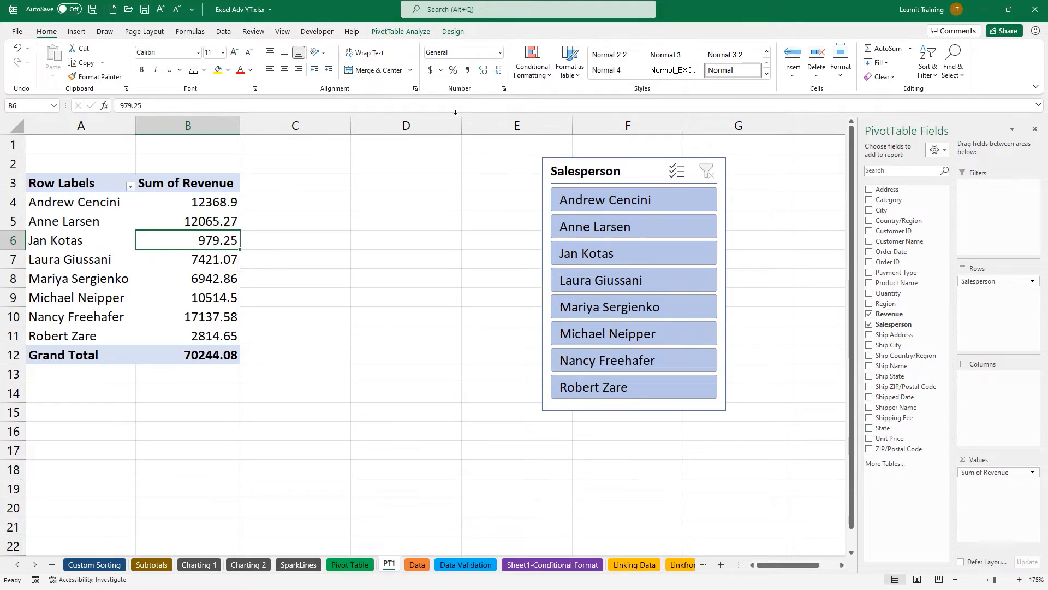
click(401, 32)
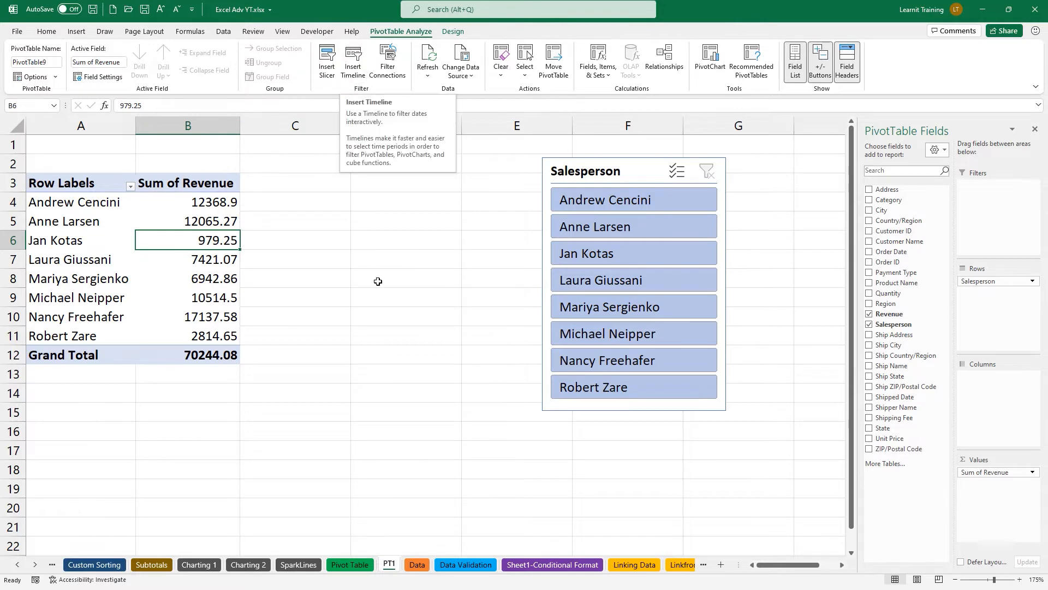
click(417, 565)
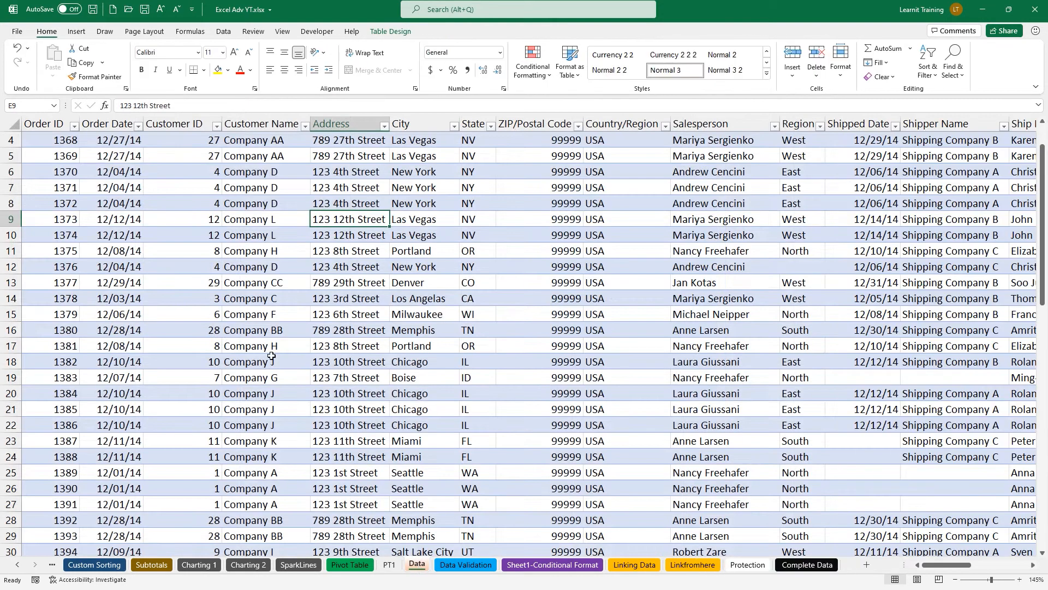
click(119, 173)
key(ctrl+2)
mouse_move(116, 174)
mouse_down()
mouse_move(423, 43)
mouse_move(510, 99)
mouse_up()
mouse_move(495, 137)
mouse_down()
mouse_move(497, 148)
mouse_move(521, 143)
mouse_up()
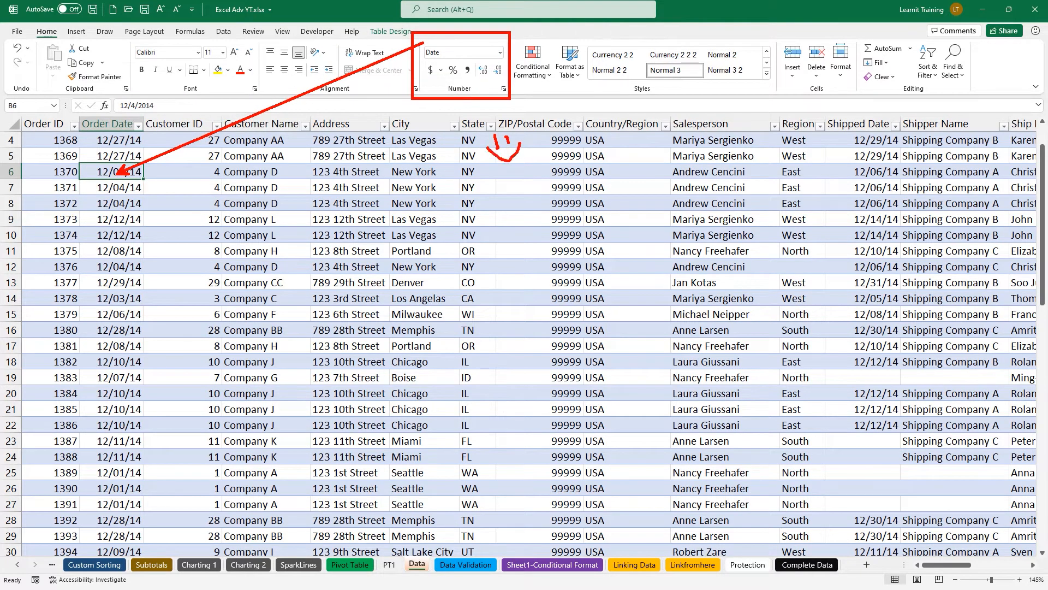
key(Escape)
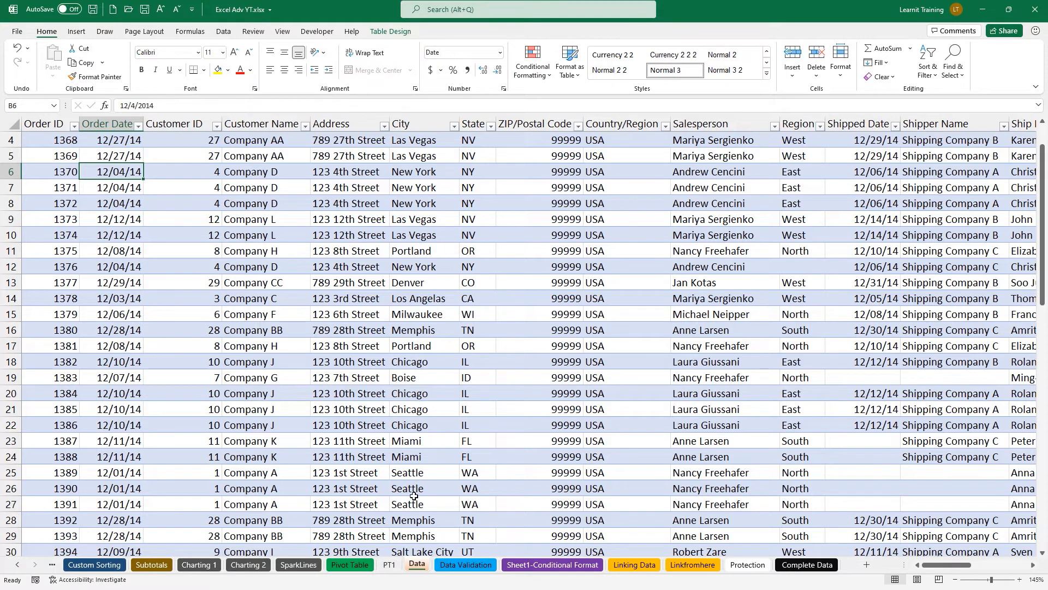
click(388, 565)
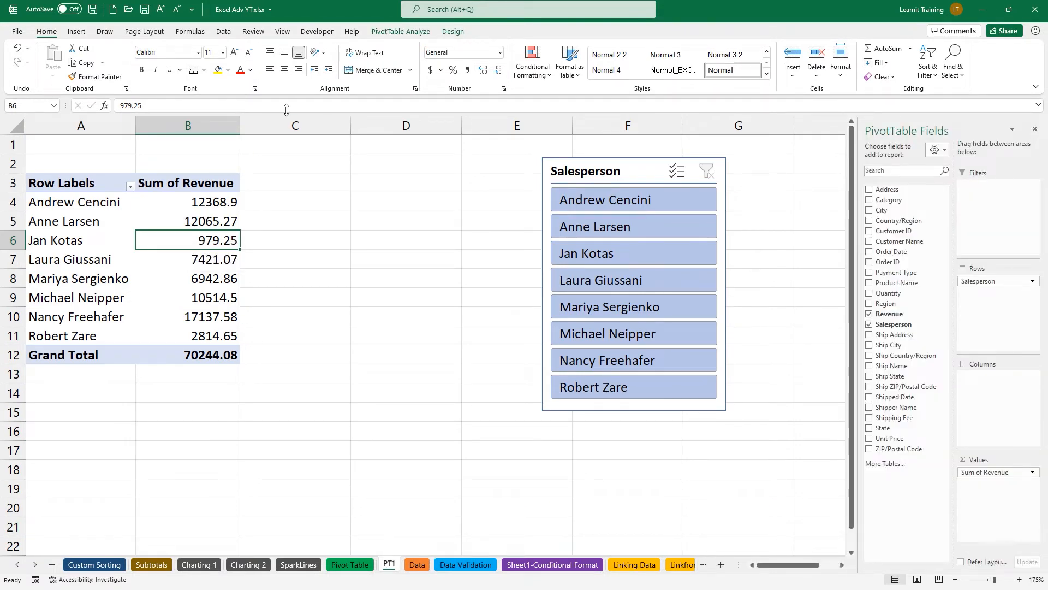
Insert an Order Date timeline beside the table, shifting the Salesperson slicer further right.
click(382, 33)
click(352, 60)
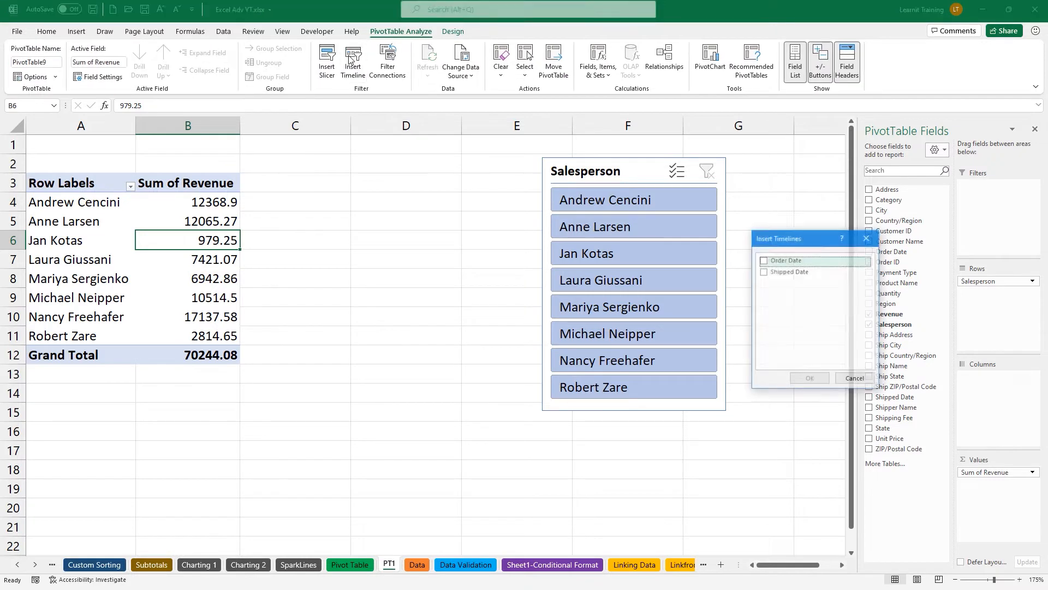
click(764, 260)
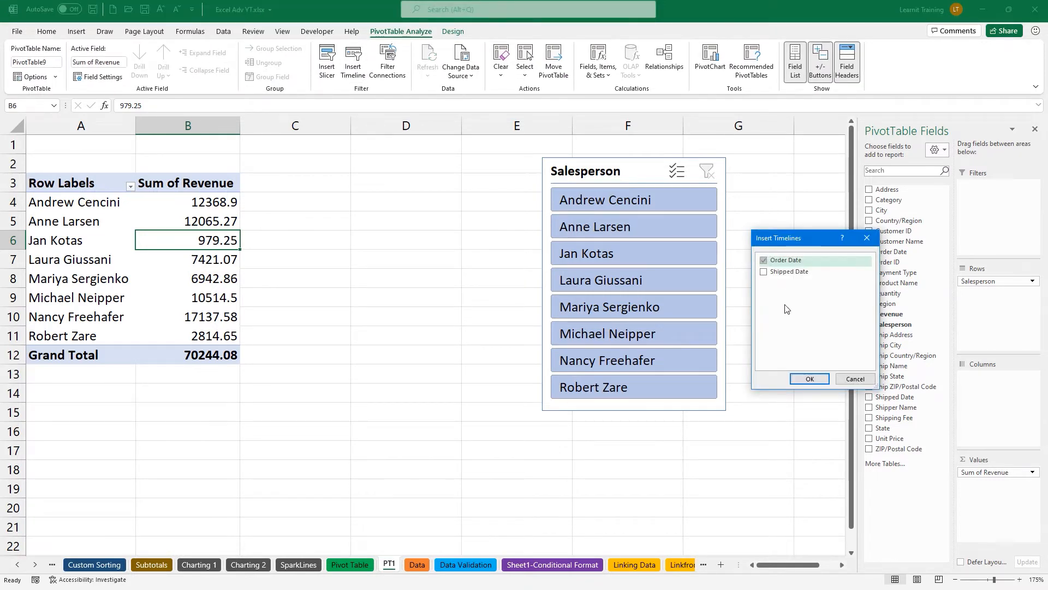
click(812, 376)
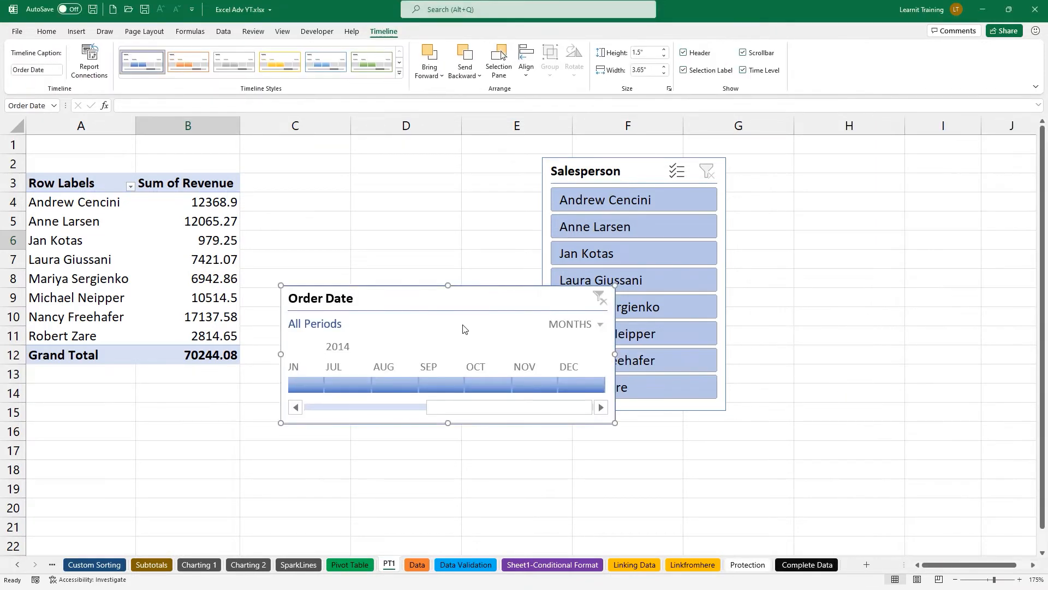
drag(570, 173, 723, 162)
drag(464, 298, 481, 182)
Switch the timeline to days, try Dec 4 through Dec 8, 2014, then clear the filter.
click(588, 271)
click(600, 211)
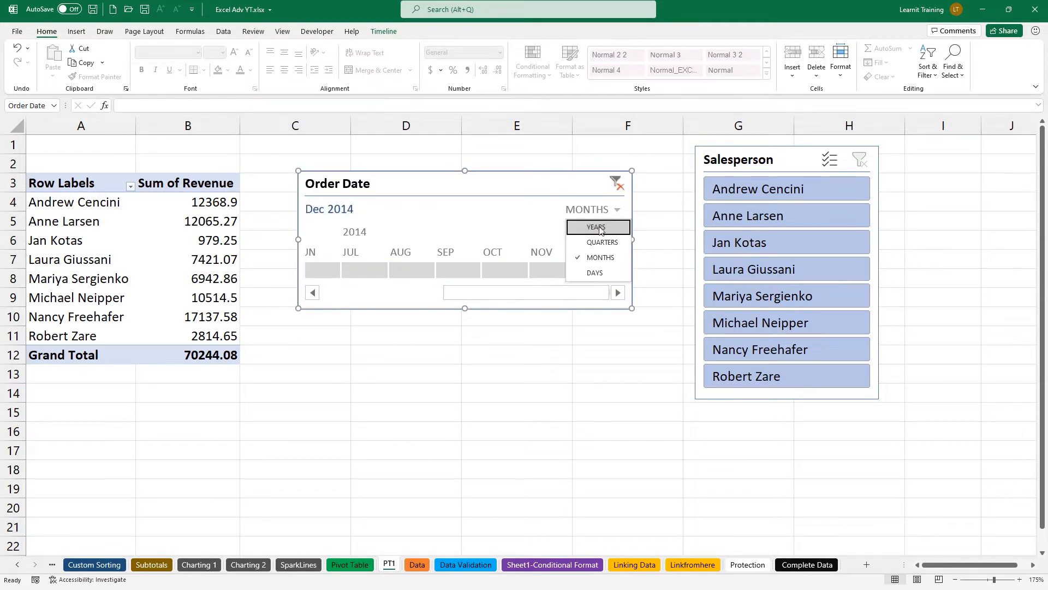
click(595, 273)
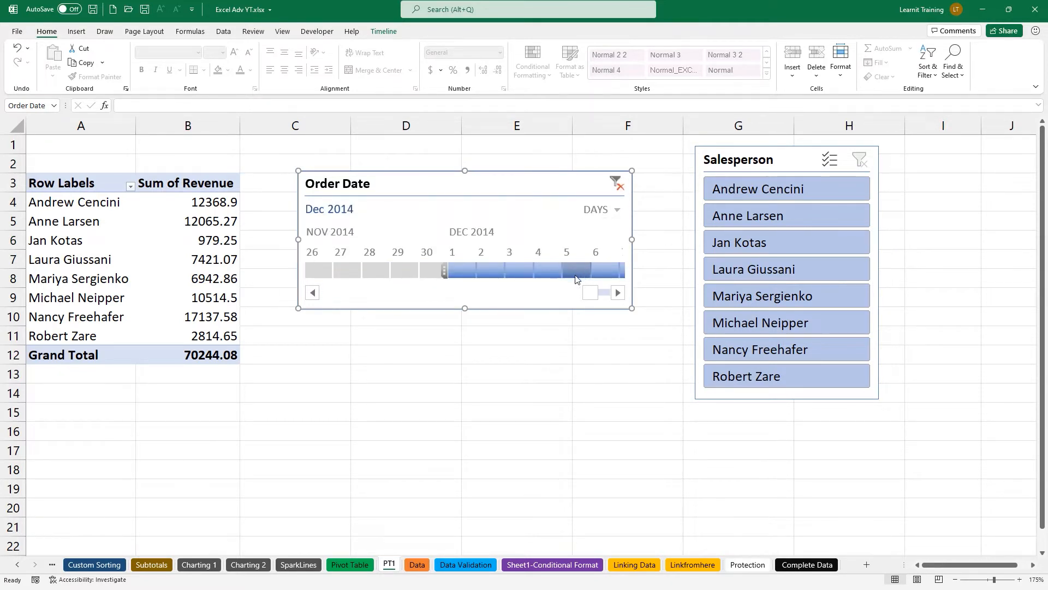
click(542, 272)
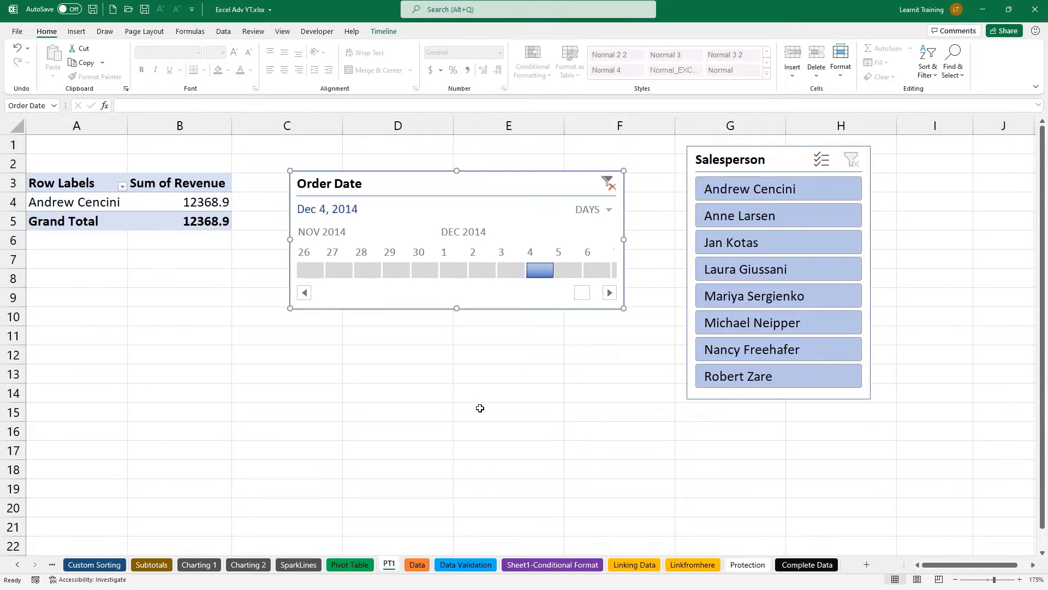
click(575, 269)
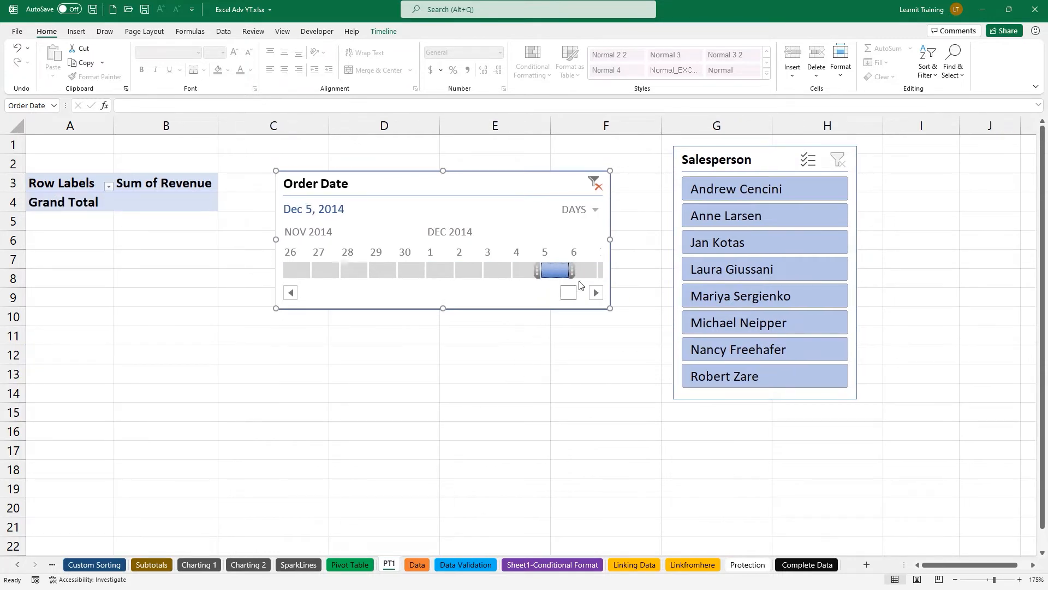
click(584, 271)
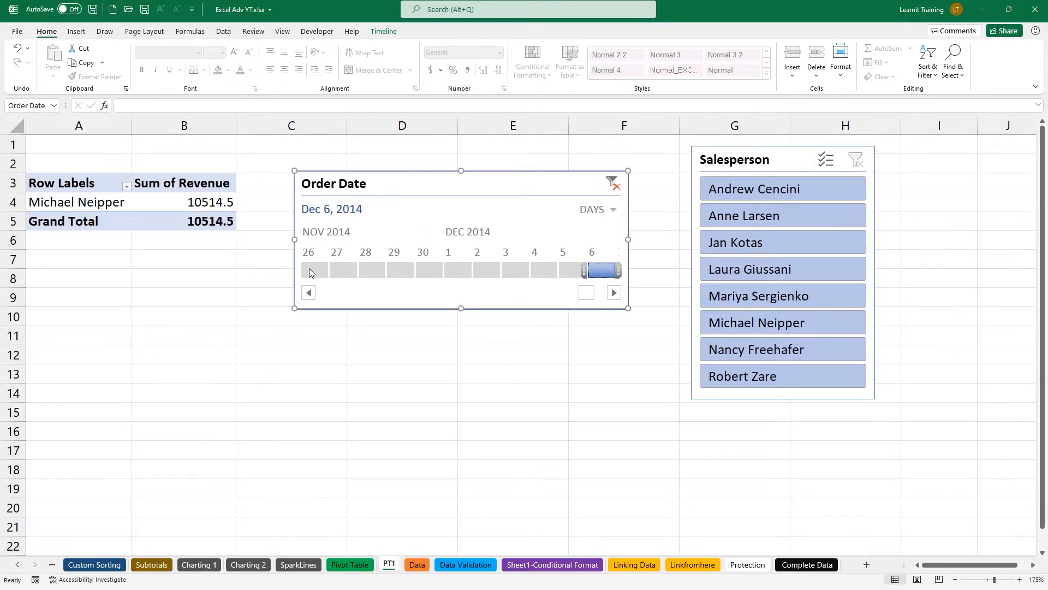
click(613, 293)
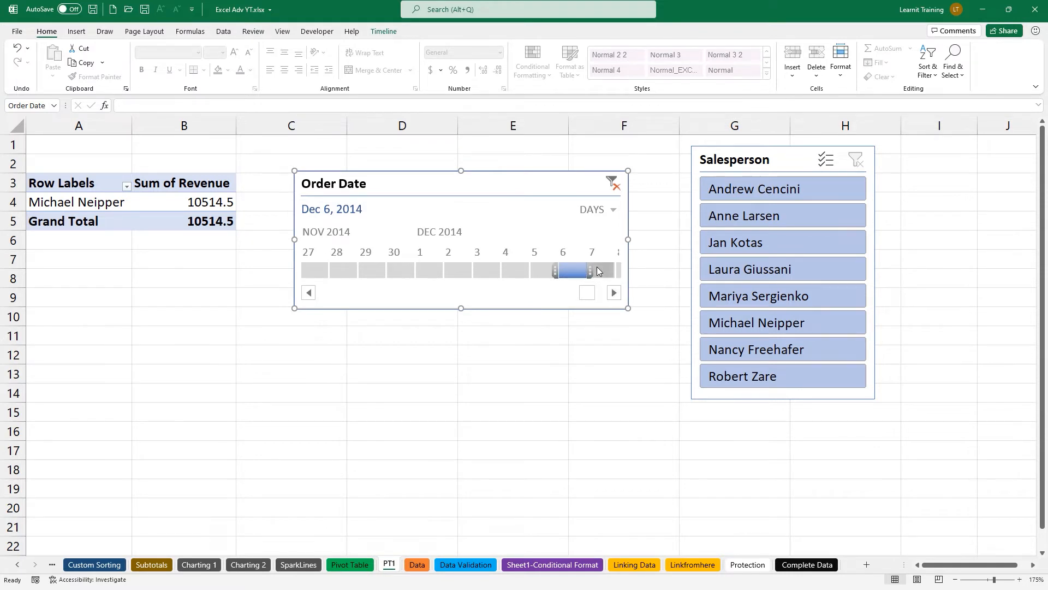
click(597, 268)
click(614, 293)
click(602, 271)
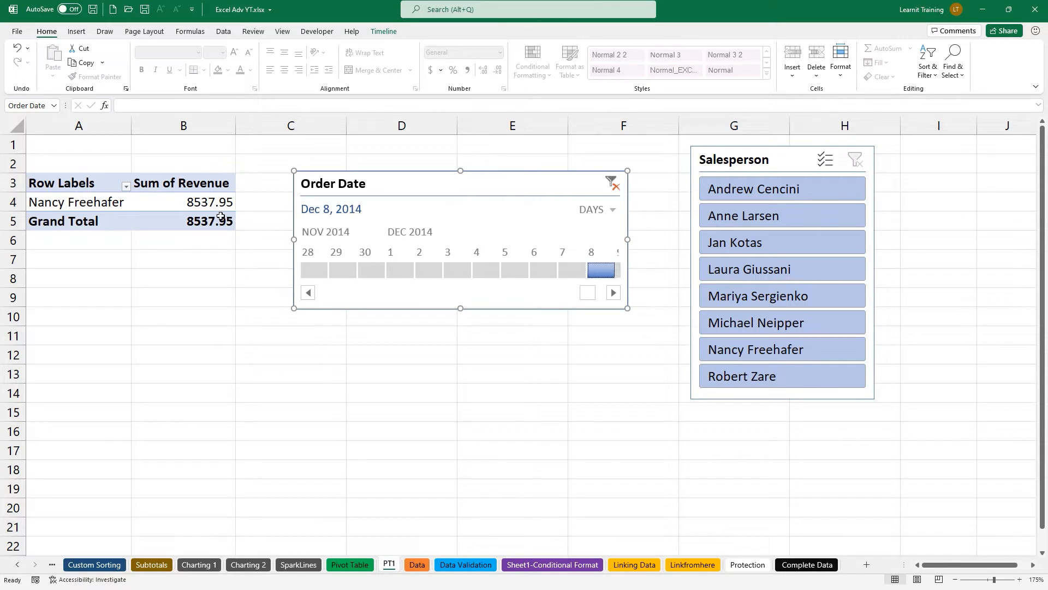
click(612, 183)
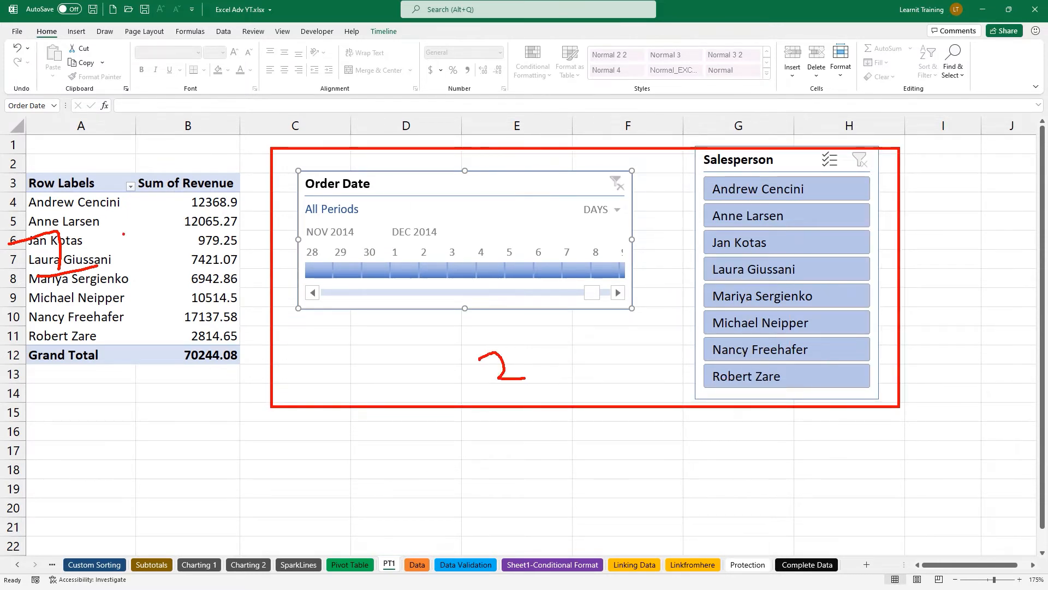
Select a revenue value in the PivotTable and bring up the PivotTable Analyze ribbon commands.
key(Escape)
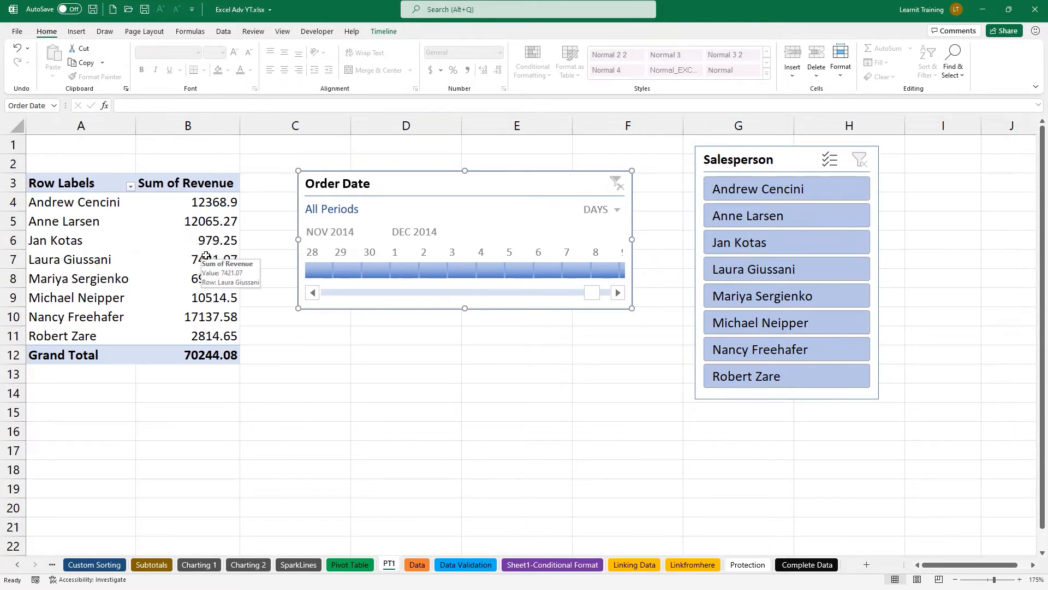
click(205, 255)
mouse_move(172, 256)
mouse_down()
mouse_move(203, 211)
mouse_move(393, 31)
mouse_up()
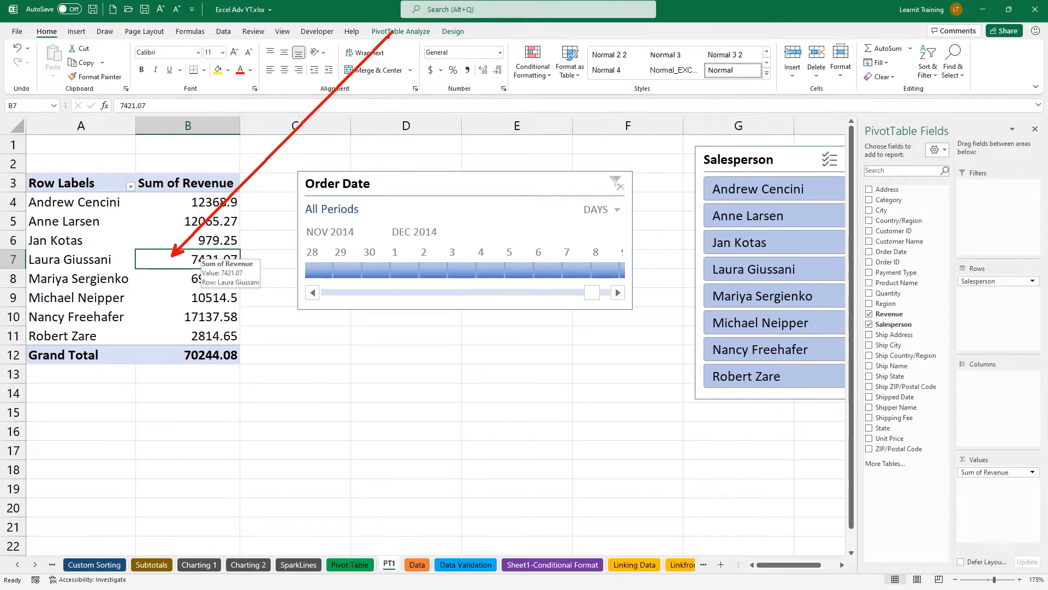
key(Escape)
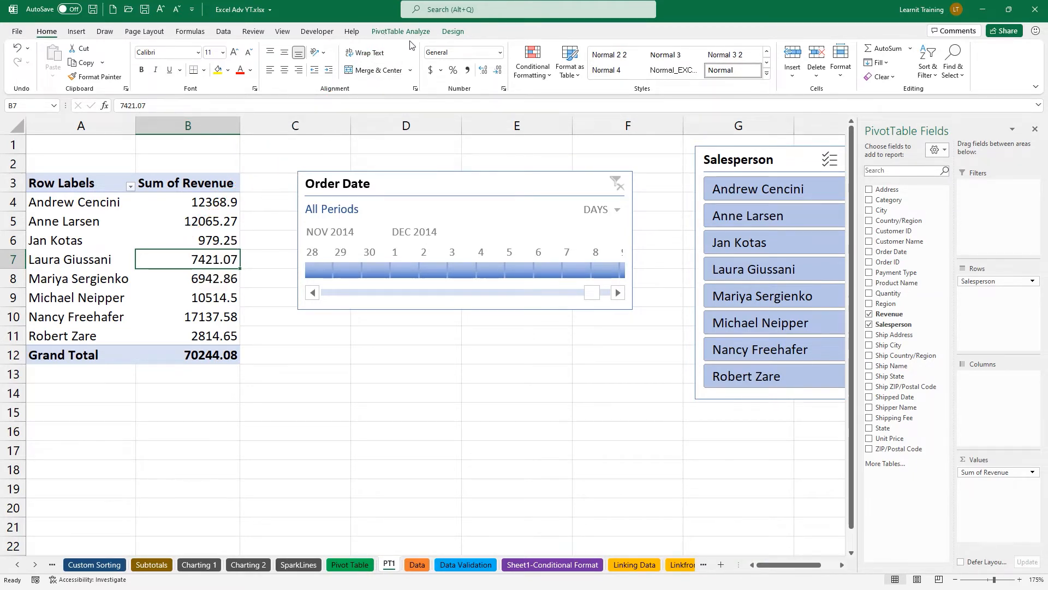
click(417, 33)
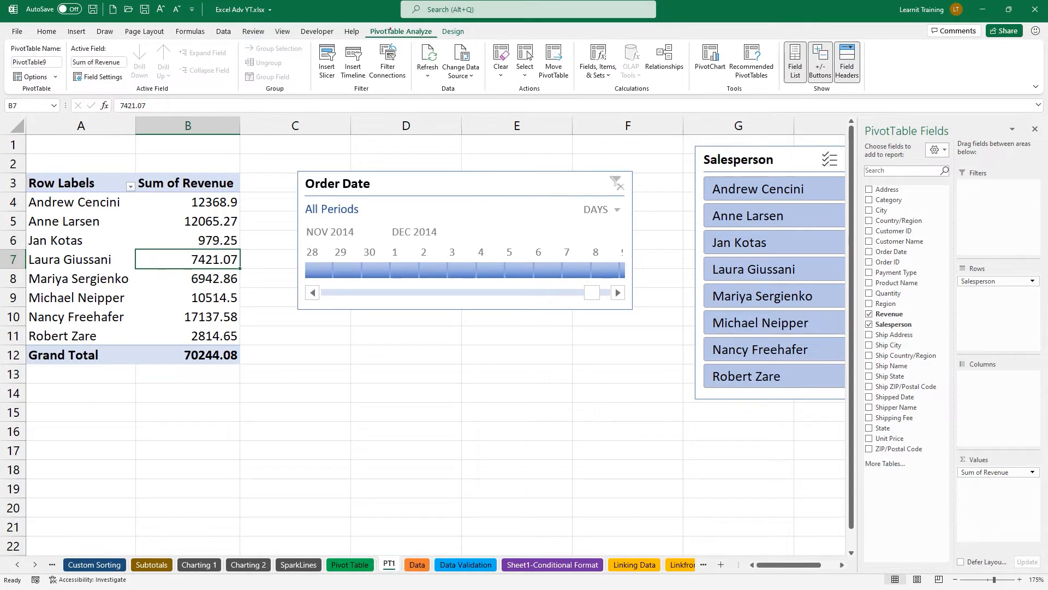
drag(360, 23, 444, 40)
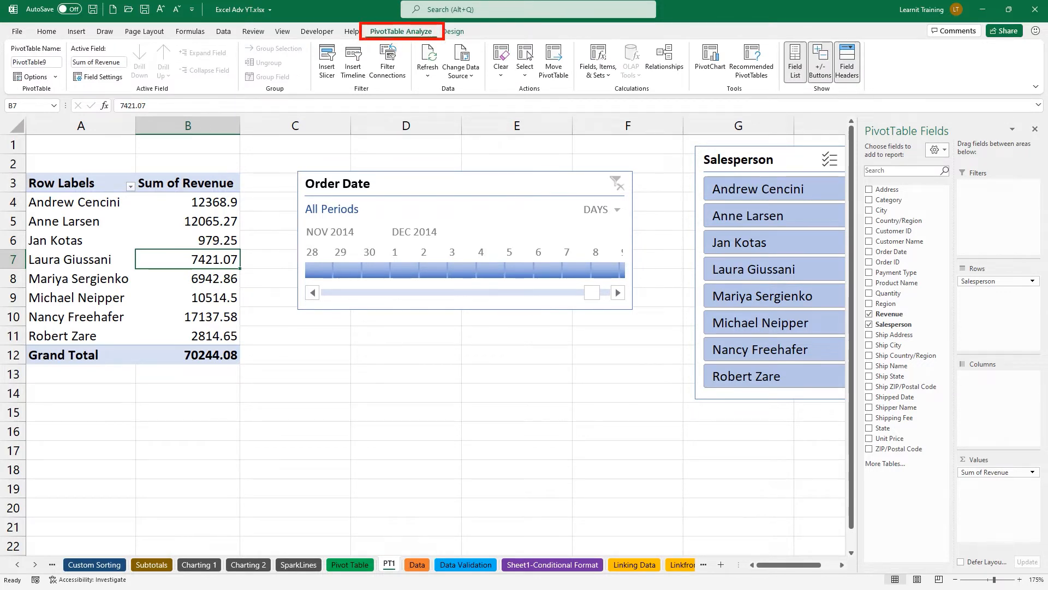
drag(683, 31, 789, 103)
drag(720, 75, 720, 119)
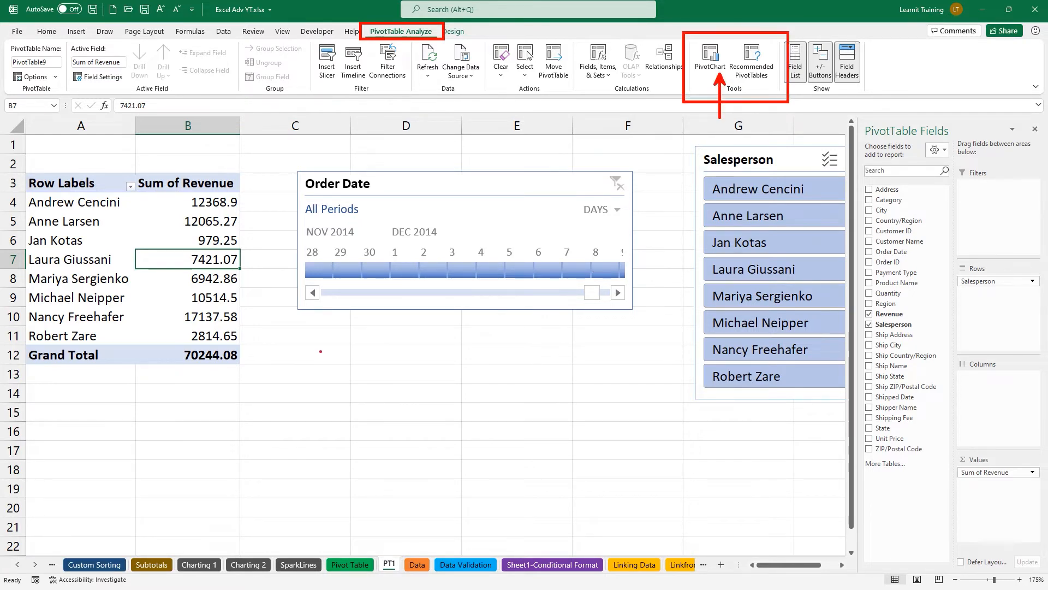
key(Escape)
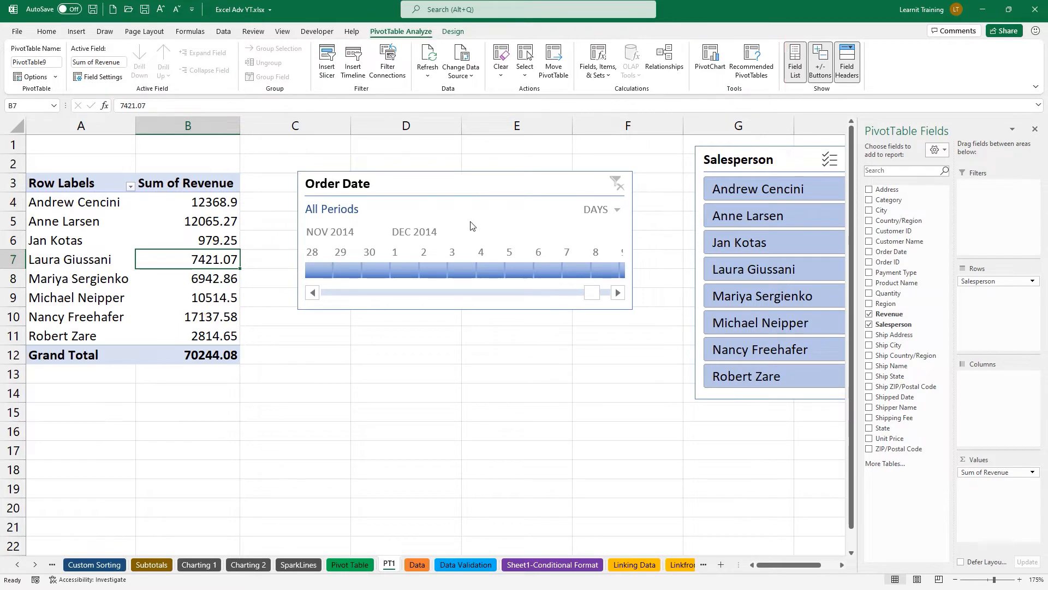
Insert a Clustered Bar PivotChart from the revenue PivotTable.
click(712, 60)
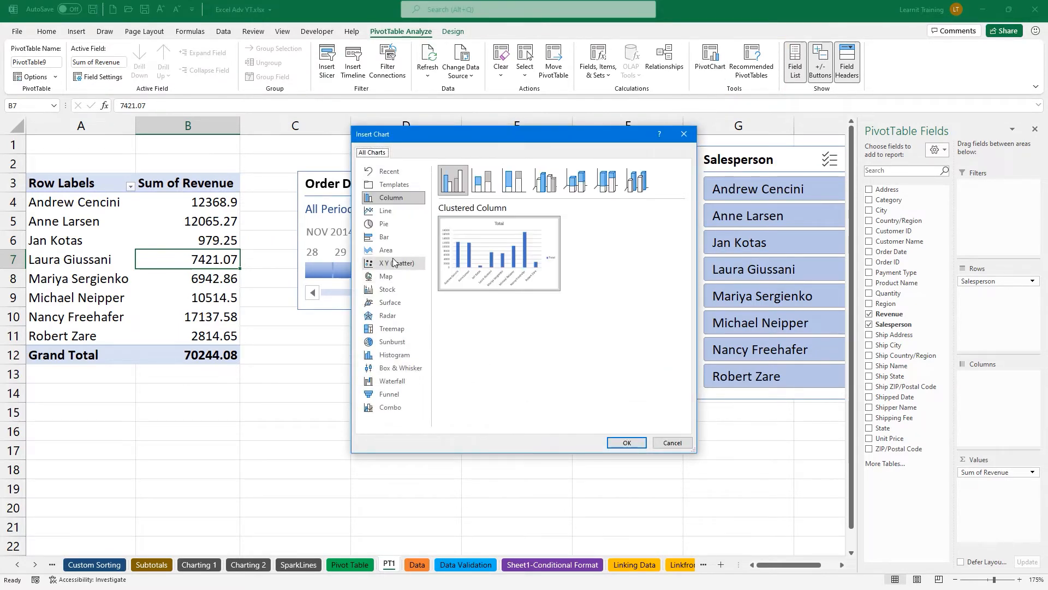
click(385, 237)
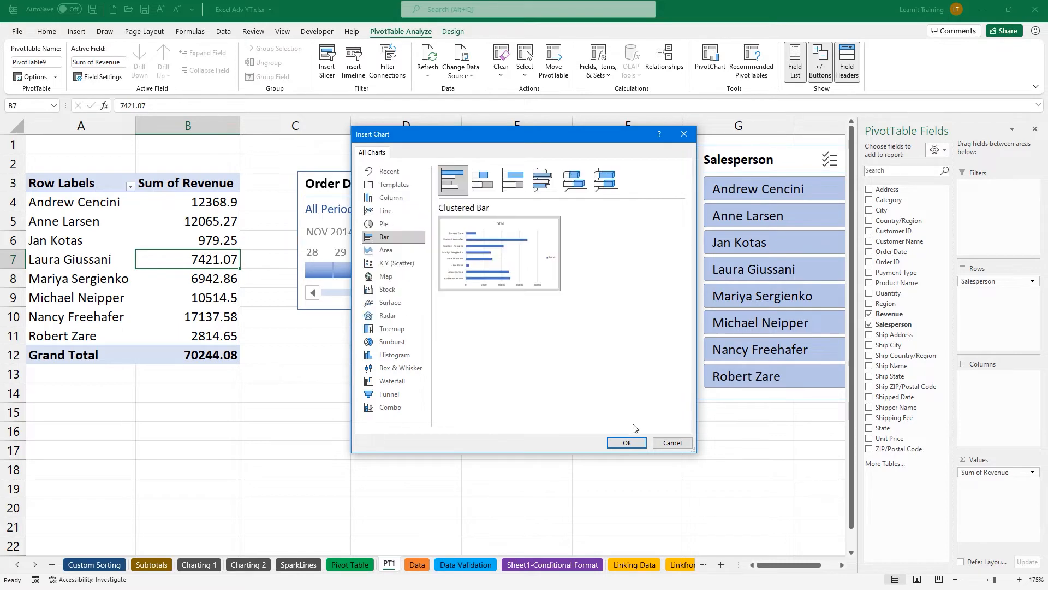
click(626, 442)
scroll(455, 414, down, 1)
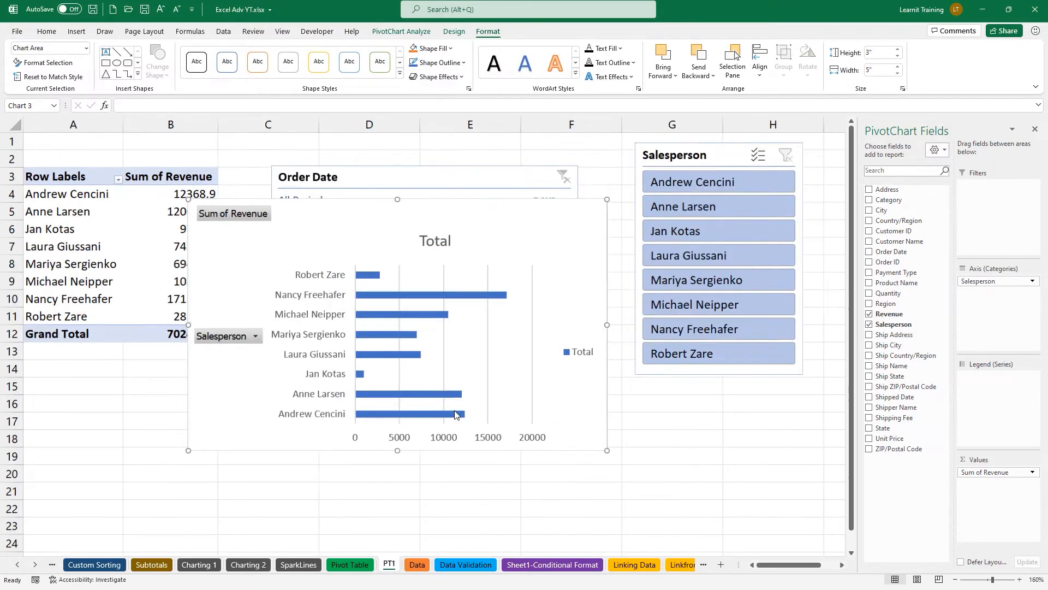
scroll(456, 415, down, 1)
Position the chart below the Order Date timeline and nudge the Salesperson slicer right.
drag(286, 196, 307, 297)
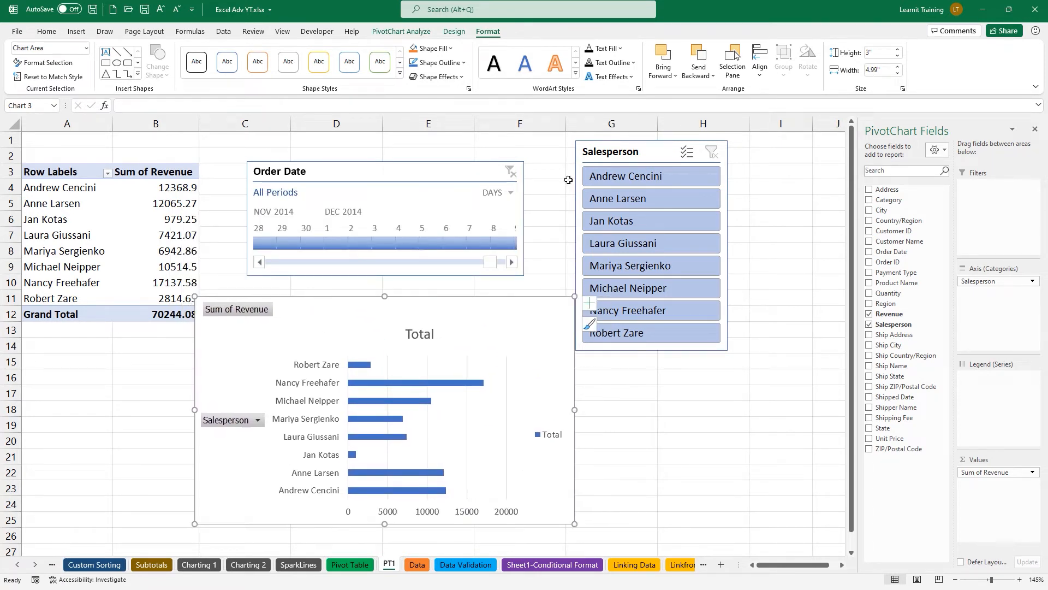
drag(645, 147, 678, 149)
drag(423, 302, 438, 297)
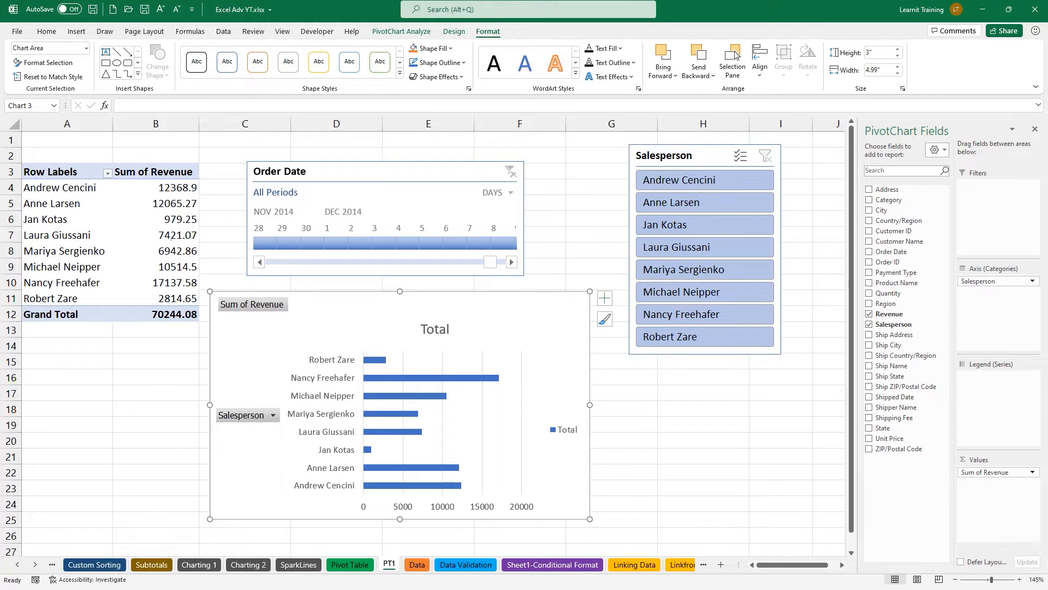
mouse_move(98, 219)
mouse_down()
mouse_move(98, 147)
mouse_move(121, 181)
mouse_move(129, 171)
mouse_move(117, 173)
mouse_up()
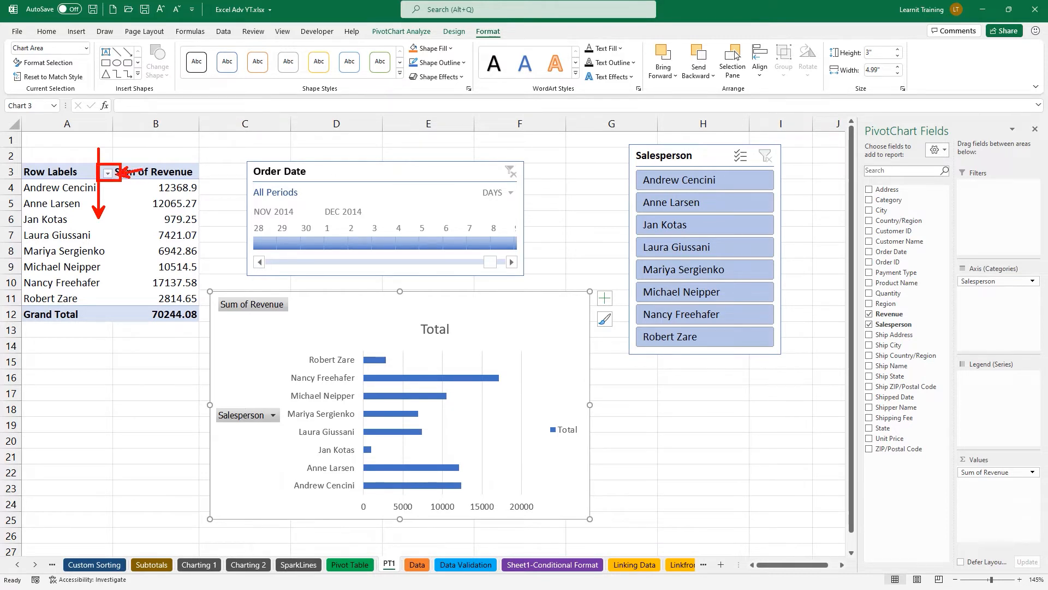
drag(625, 143, 784, 356)
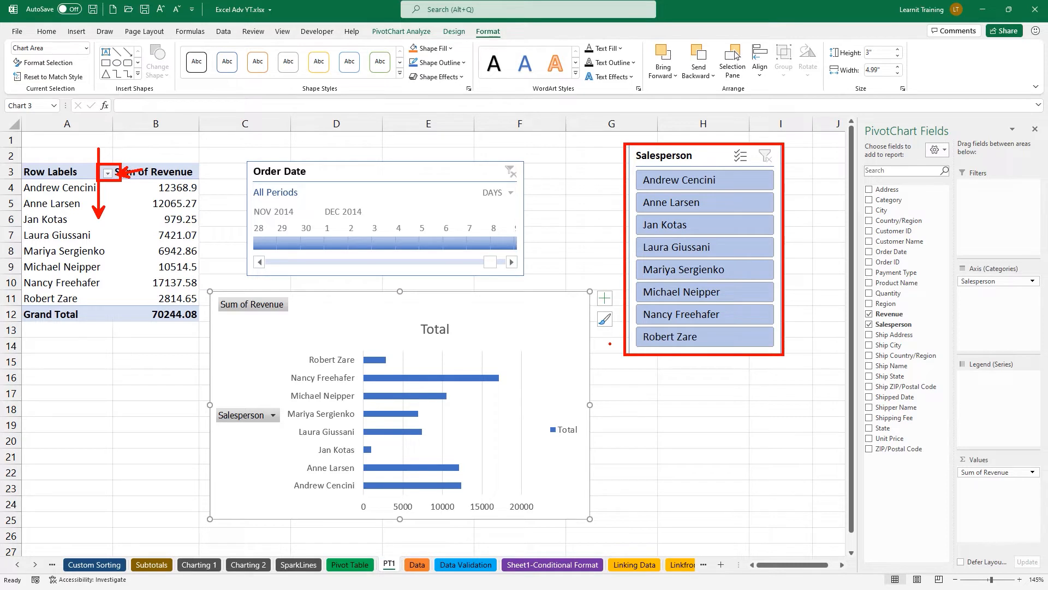
mouse_move(247, 157)
mouse_down()
mouse_move(349, 220)
mouse_move(525, 277)
mouse_up()
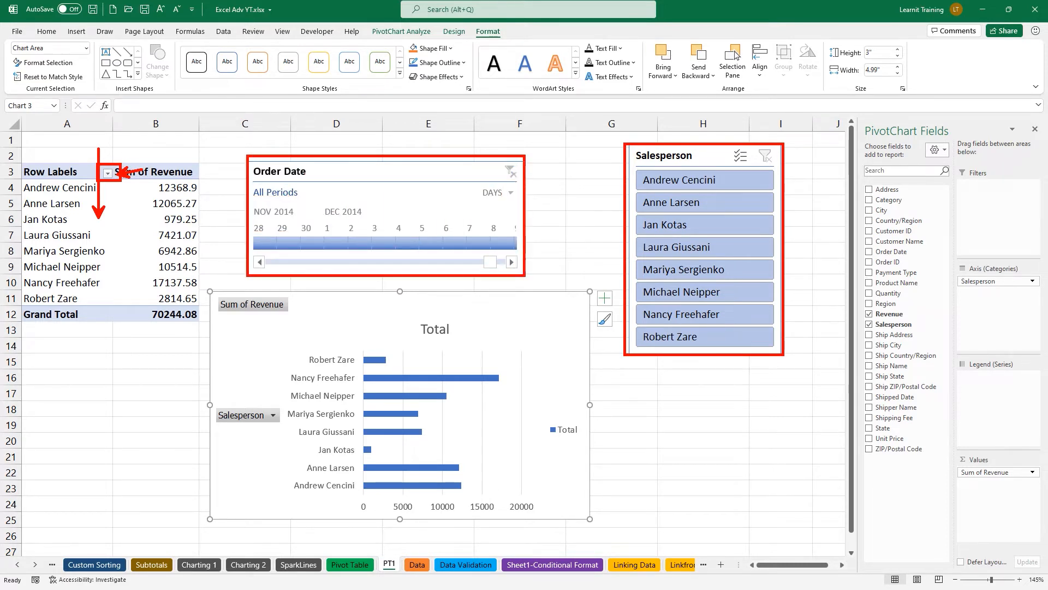
drag(288, 373, 198, 282)
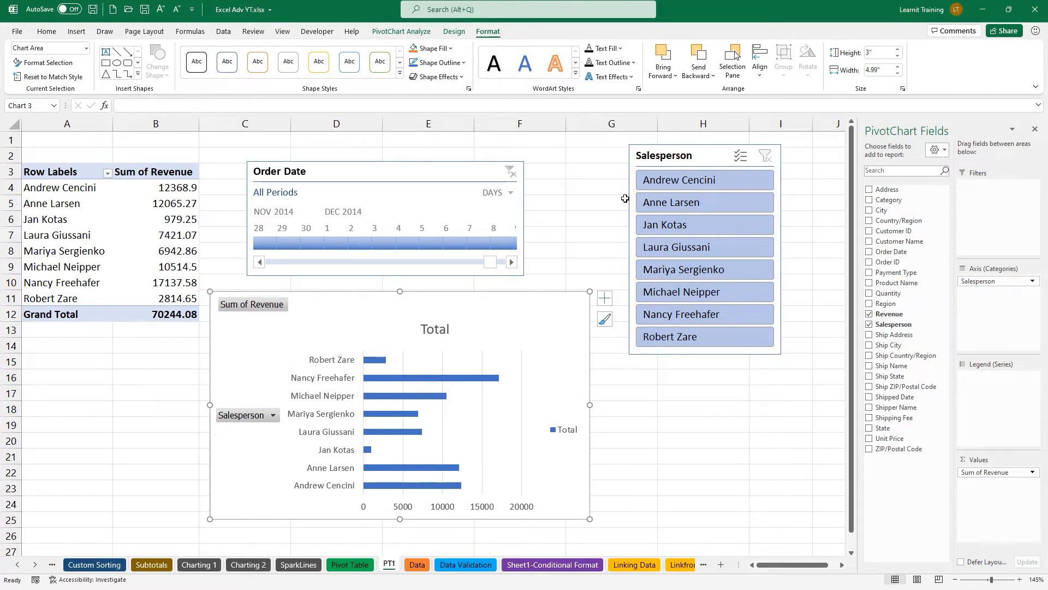
click(644, 184)
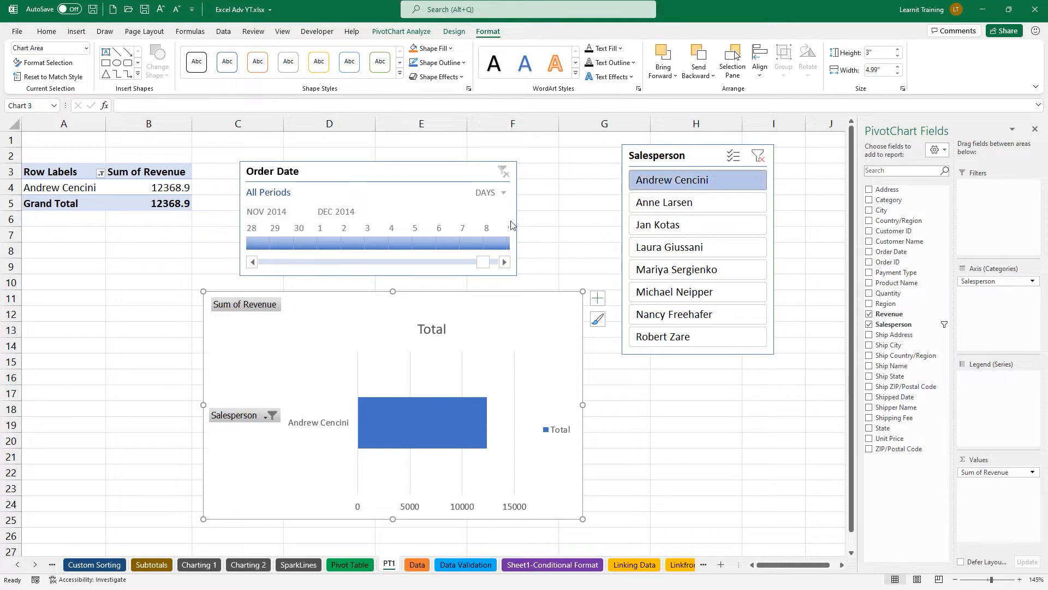
click(468, 242)
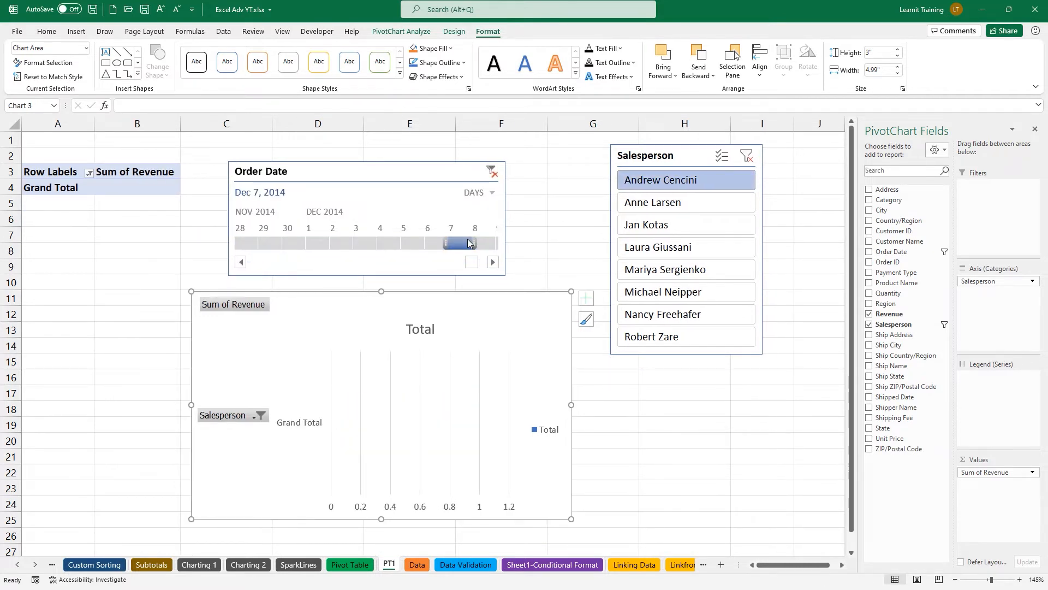
click(389, 245)
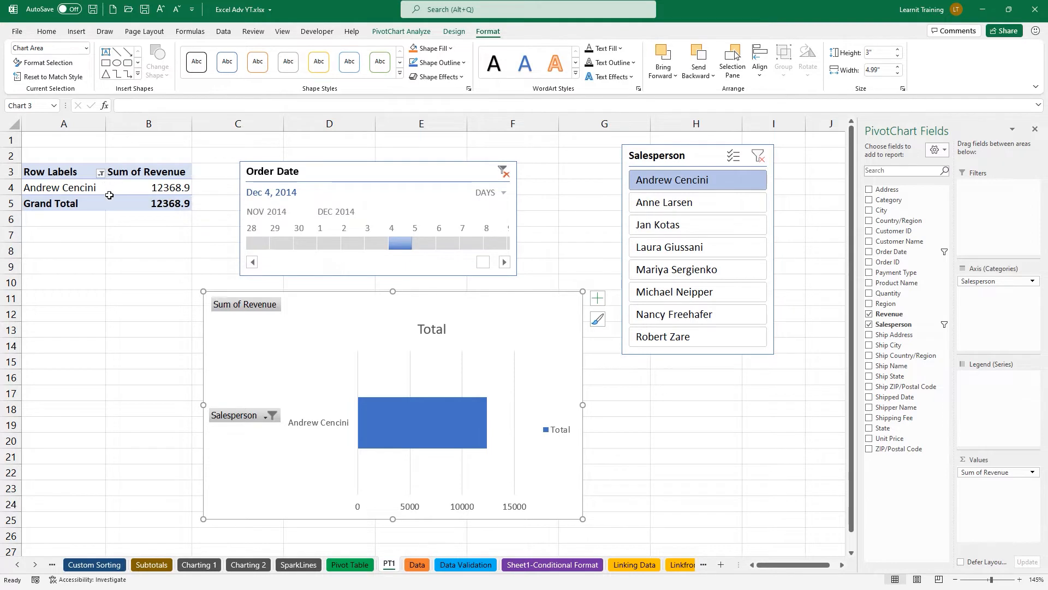
mouse_move(107, 196)
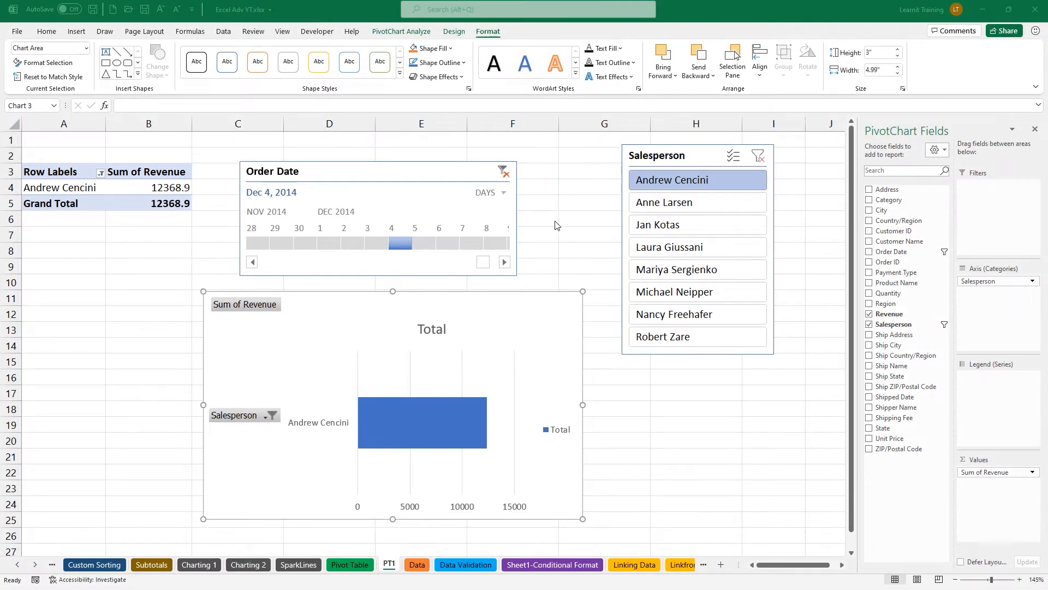
click(760, 159)
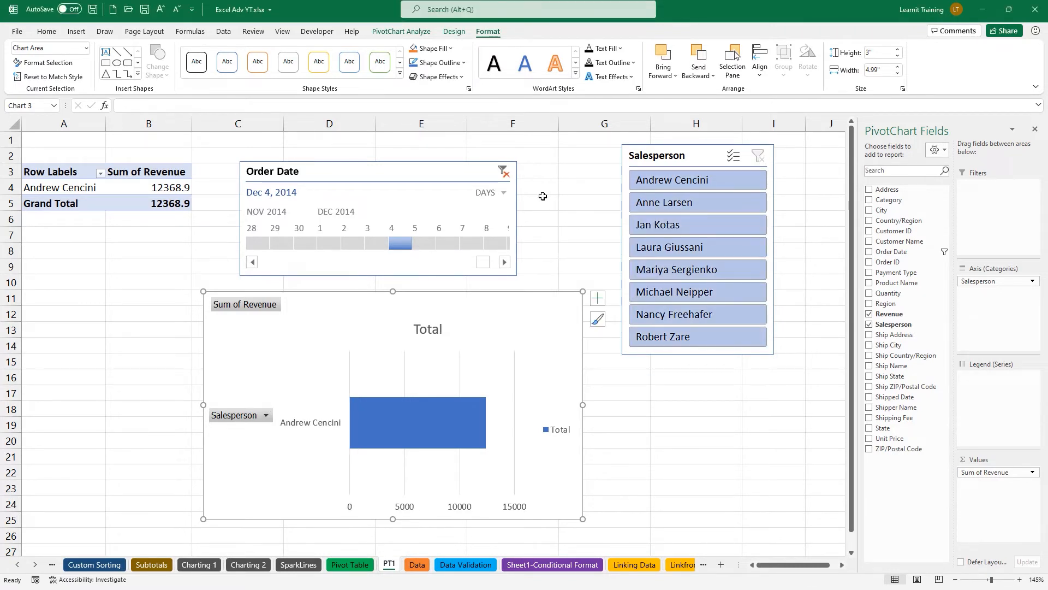
click(503, 172)
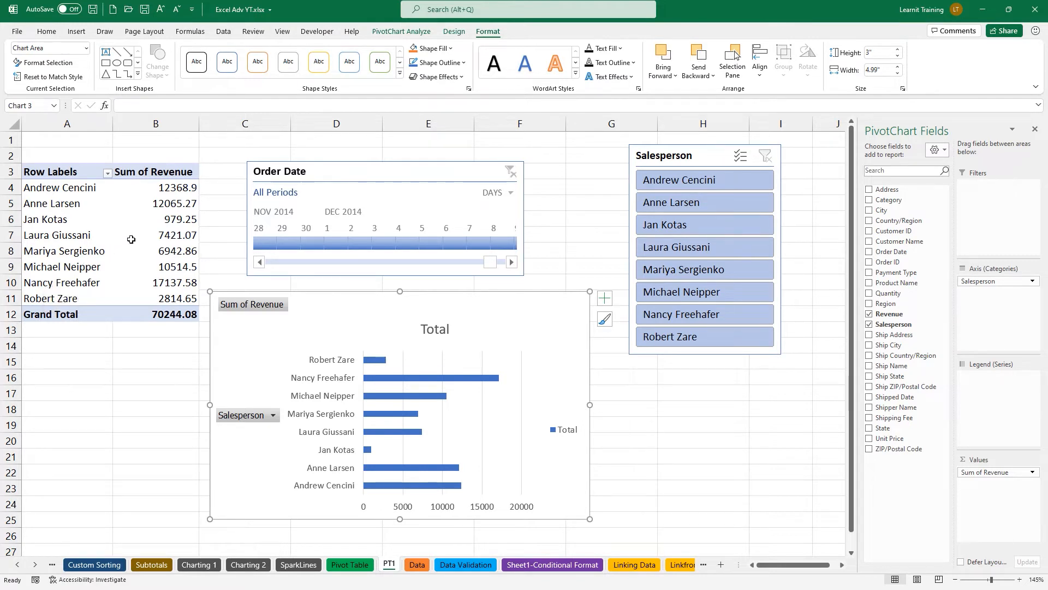
click(171, 218)
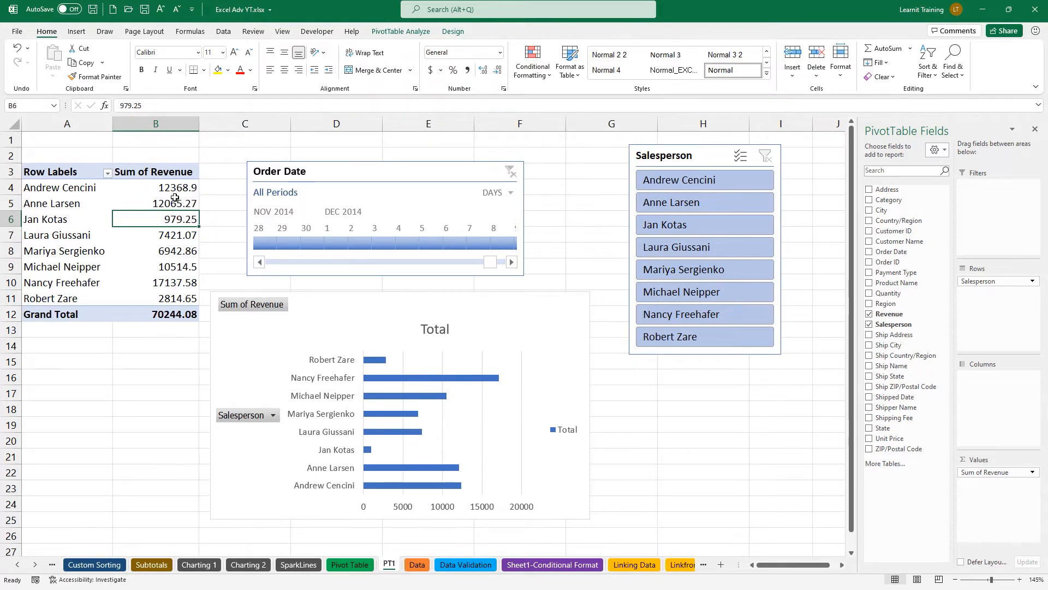
Sort Sum of Revenue from largest to smallest, putting the top salesperson first.
right_click(179, 218)
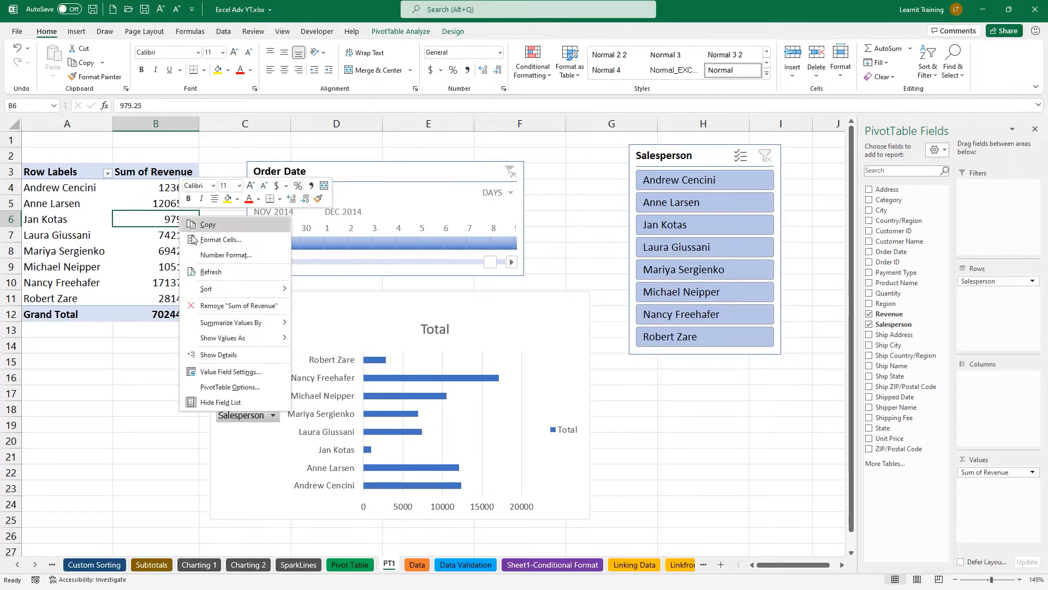
mouse_move(234, 289)
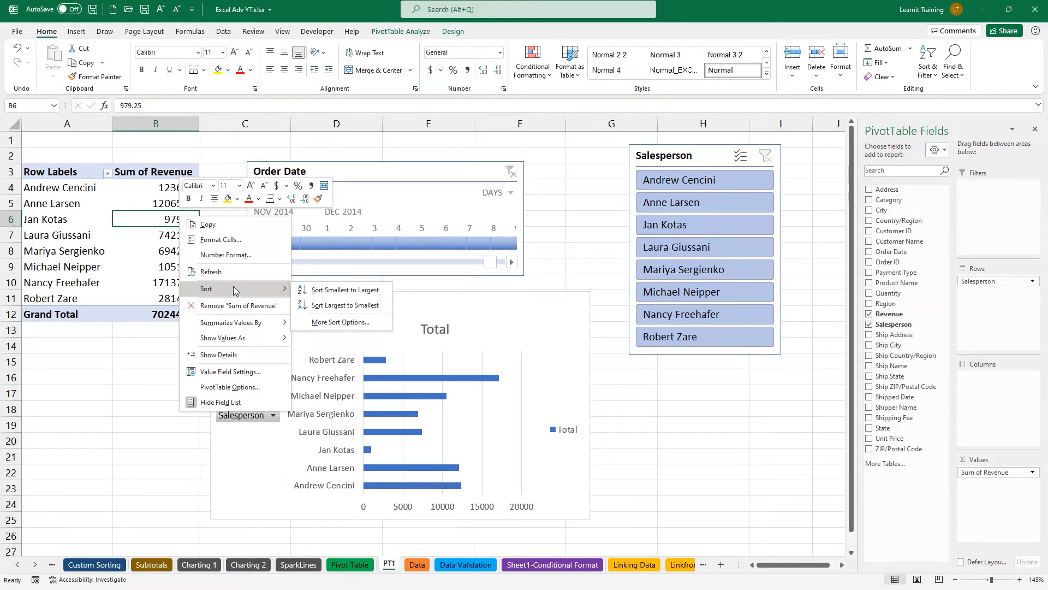
click(336, 310)
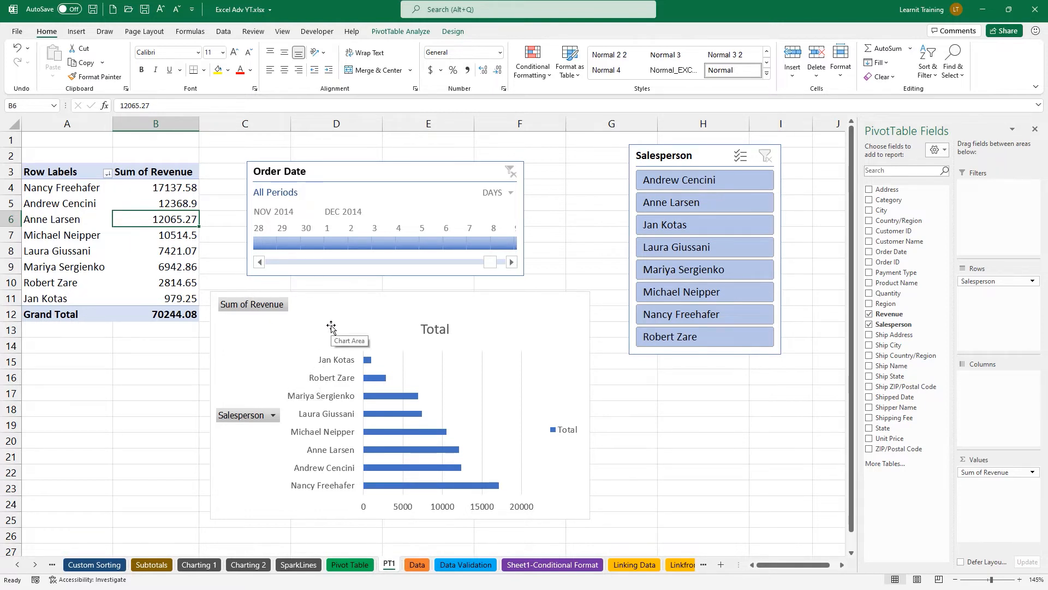
click(369, 365)
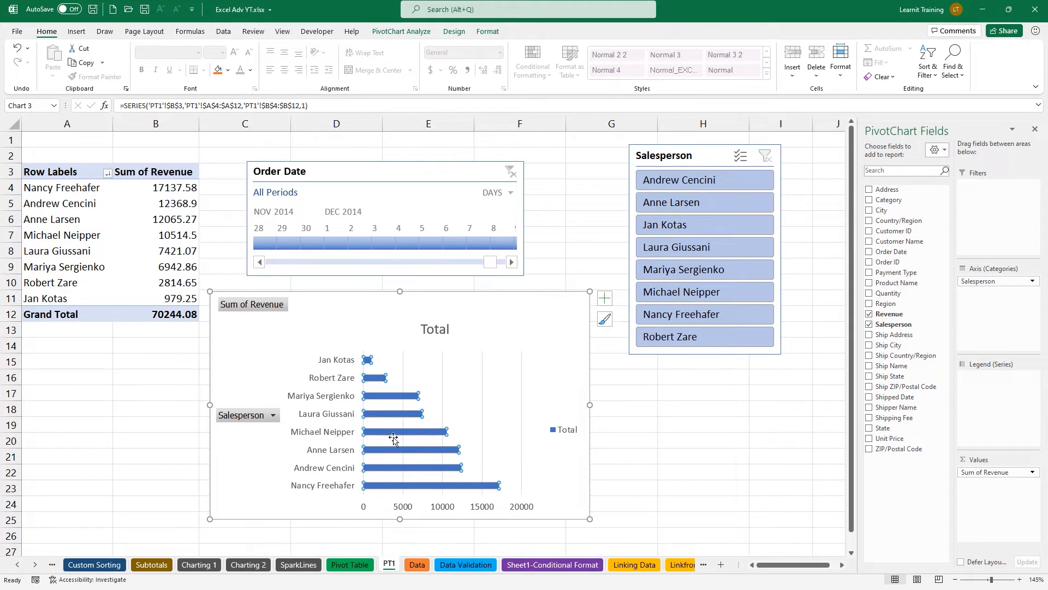
Set the revenue bar series Gap Width to 32% to thicken the bars.
right_click(398, 452)
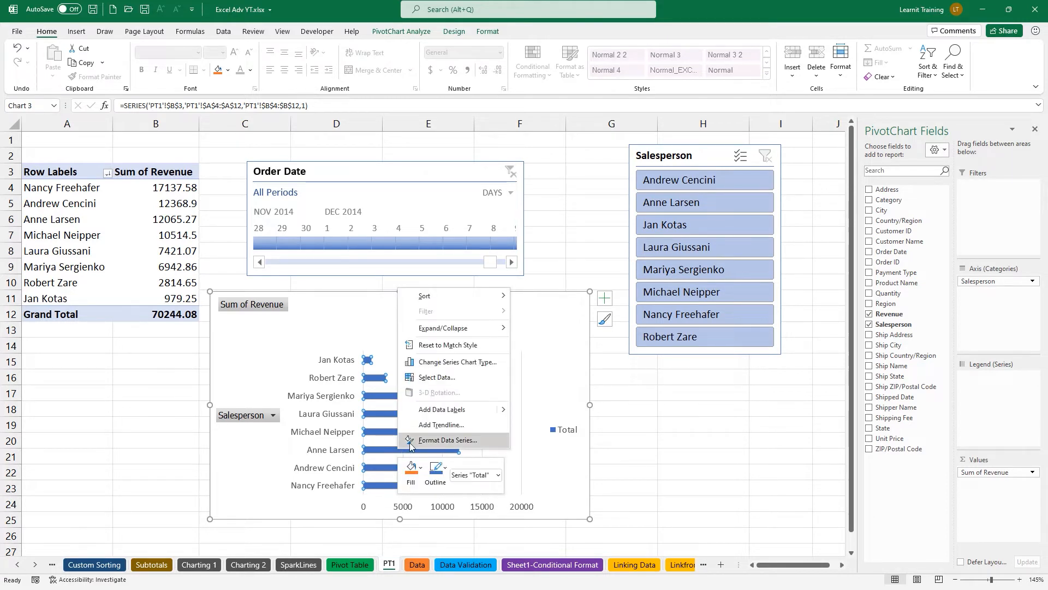
click(448, 440)
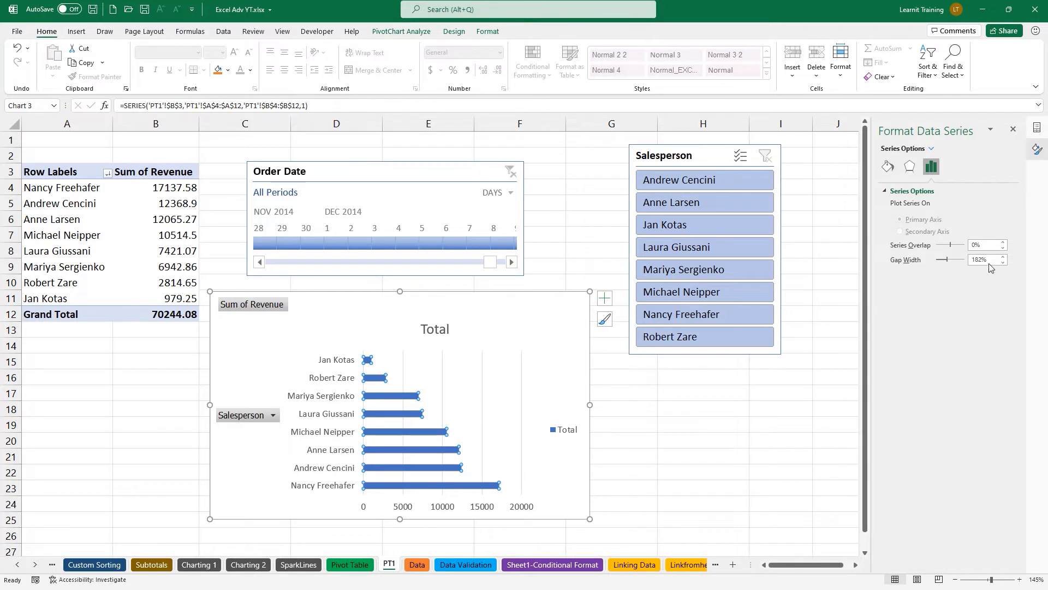
drag(988, 263, 968, 264)
text(32)
key(Return)
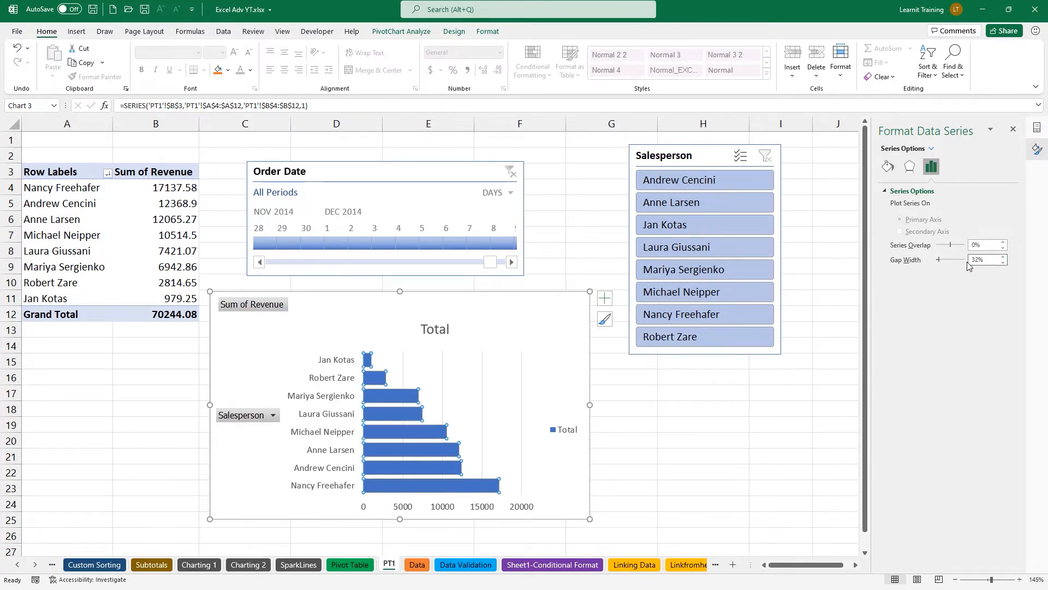
Set the salesperson axis to Categories in reverse order so the highest revenue is on top.
click(349, 382)
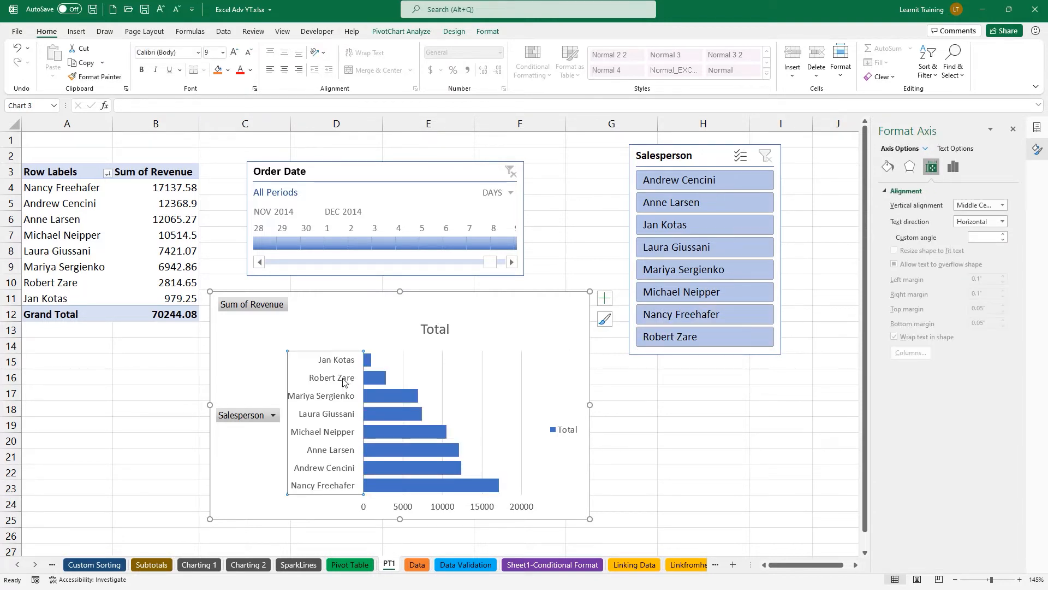
right_click(337, 436)
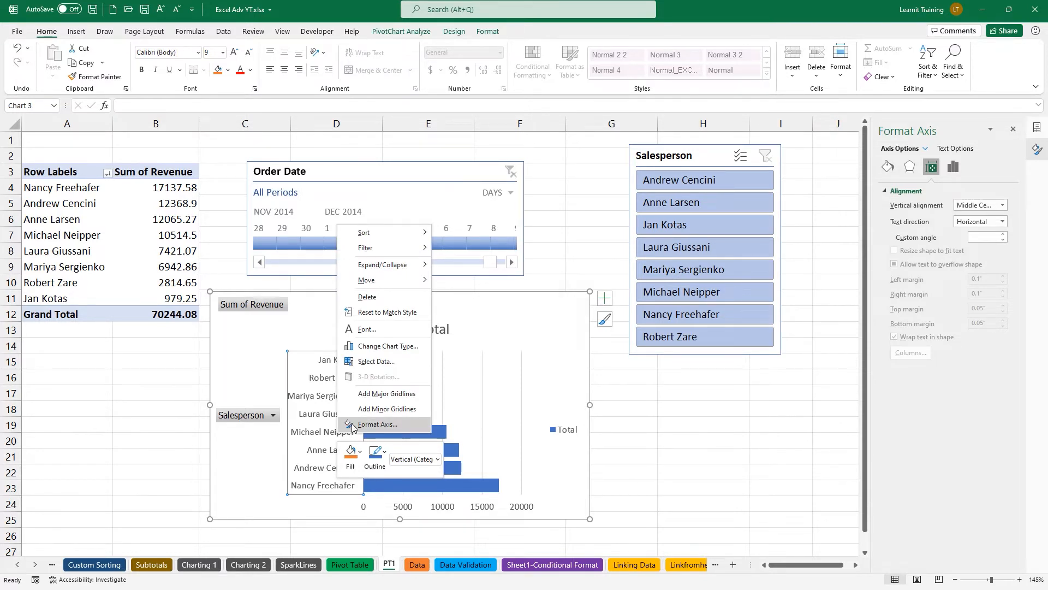
click(352, 425)
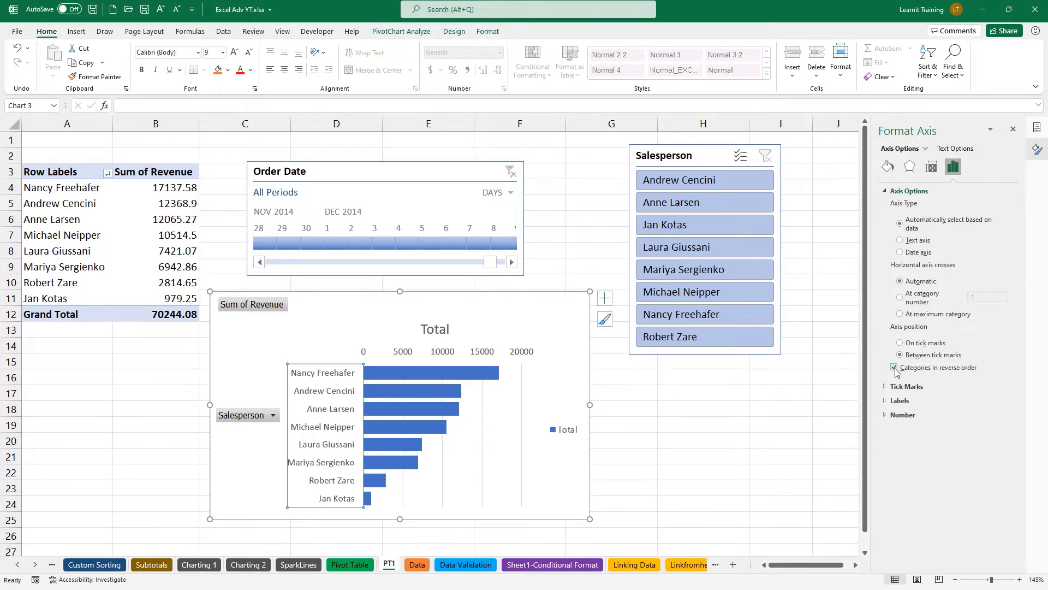
click(1013, 129)
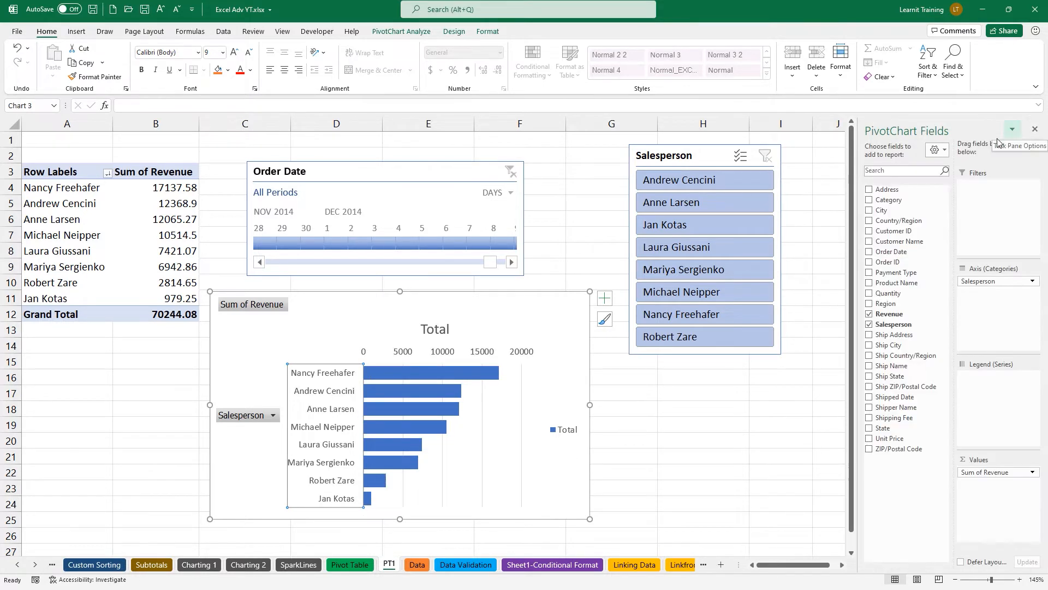
click(610, 464)
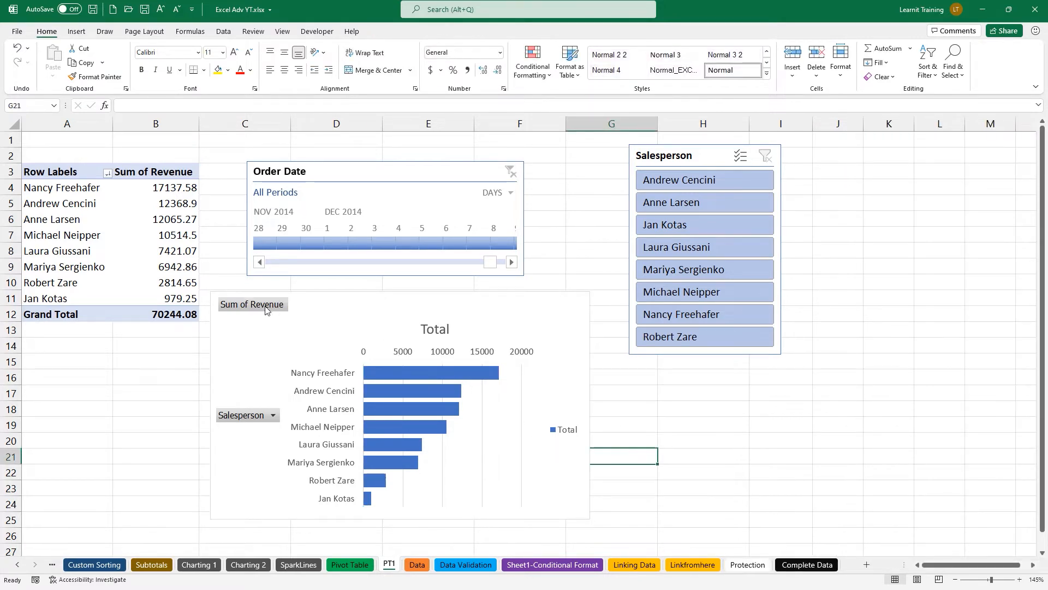
Hide all chart field buttons and delete the Total legend and the value axis.
click(275, 416)
click(275, 415)
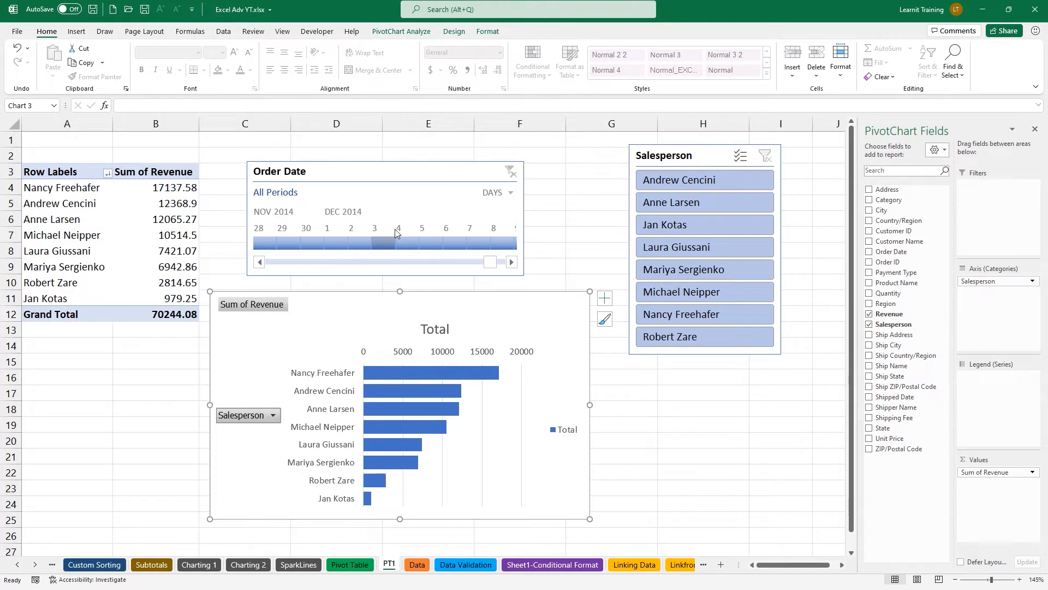
right_click(287, 304)
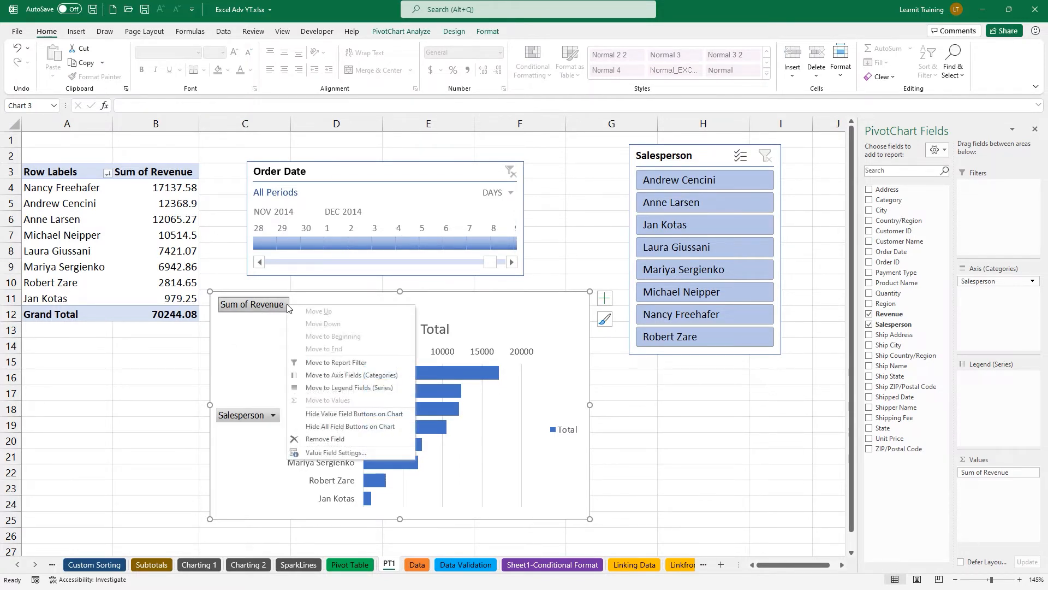
click(363, 426)
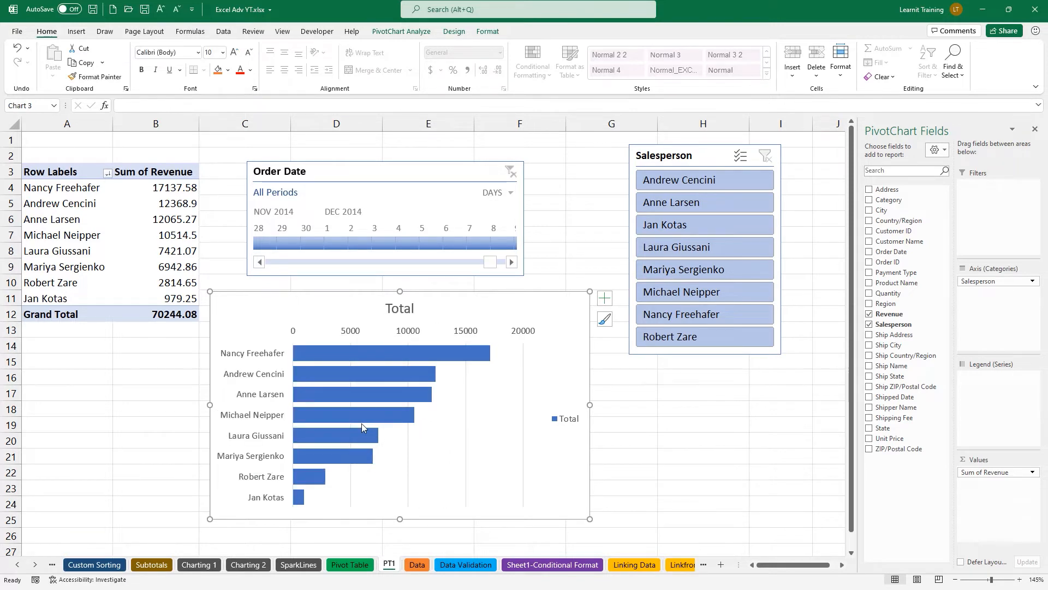
click(559, 417)
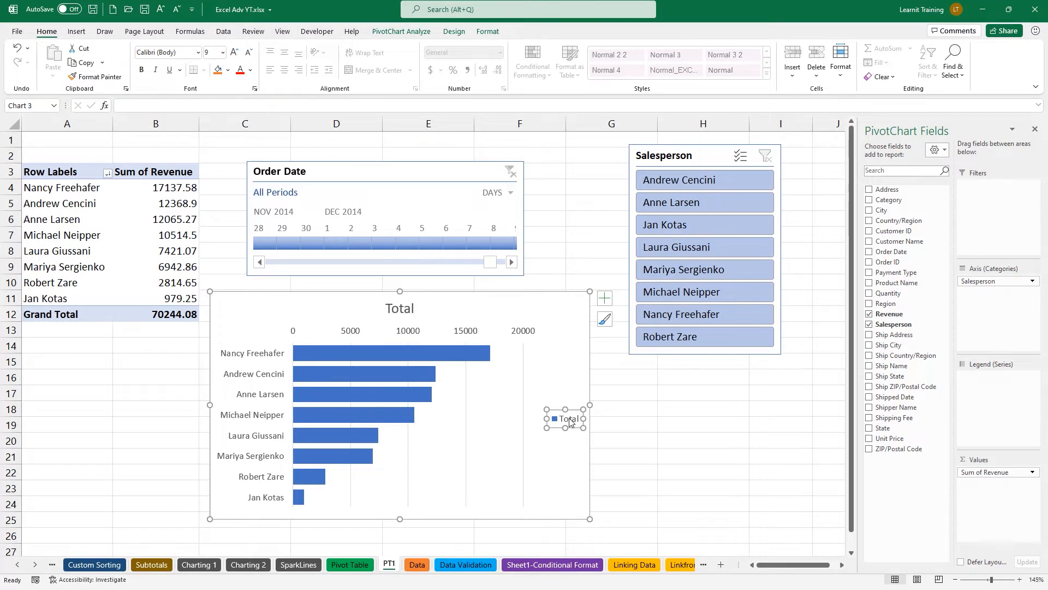
key(Delete)
click(566, 333)
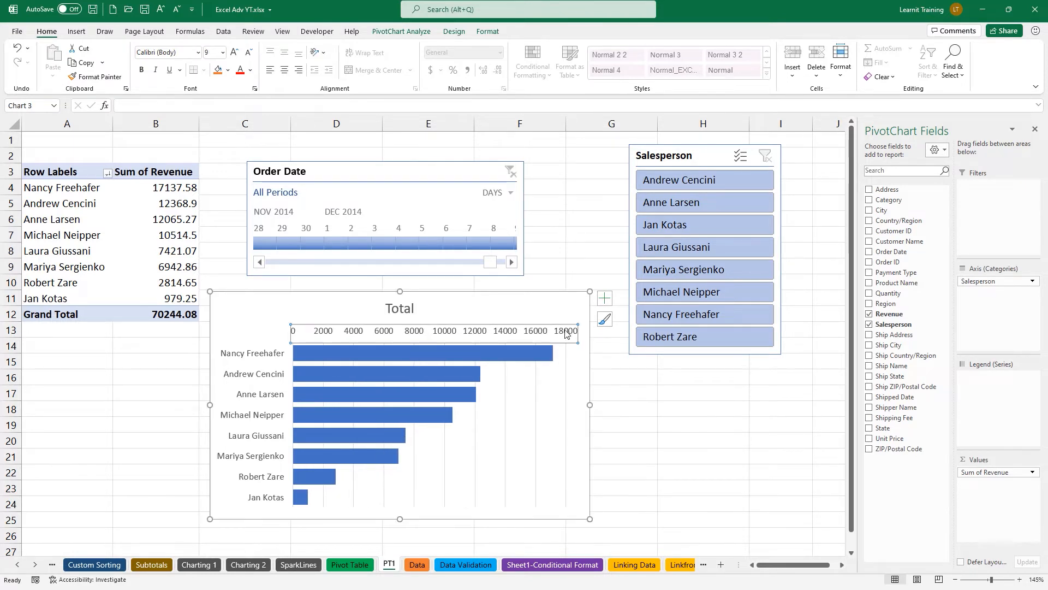
key(Delete)
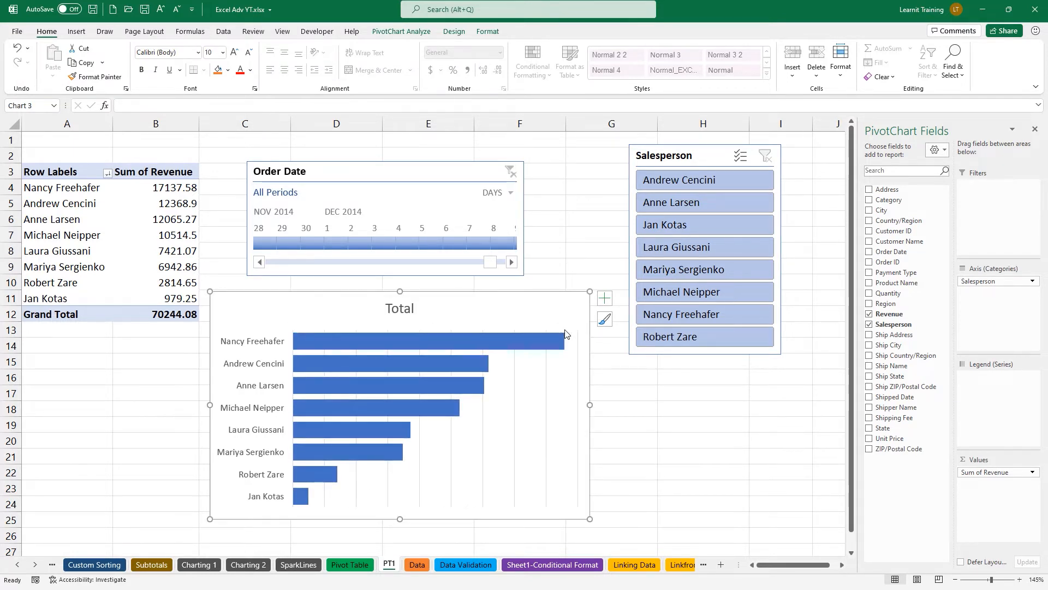
Add data labels to the bars and narrow the plot area so labels fit.
click(605, 299)
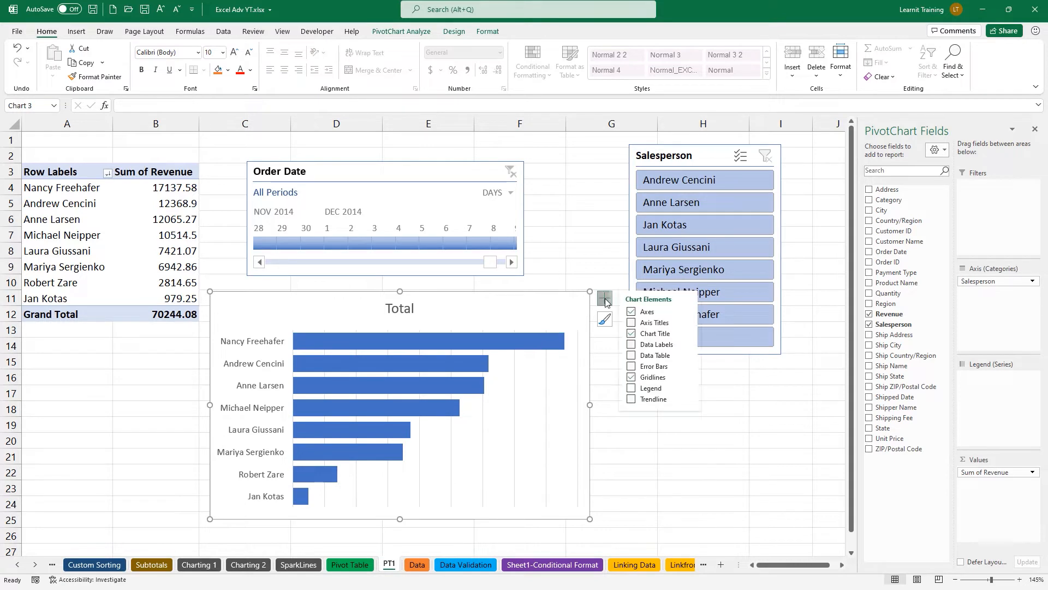
click(640, 348)
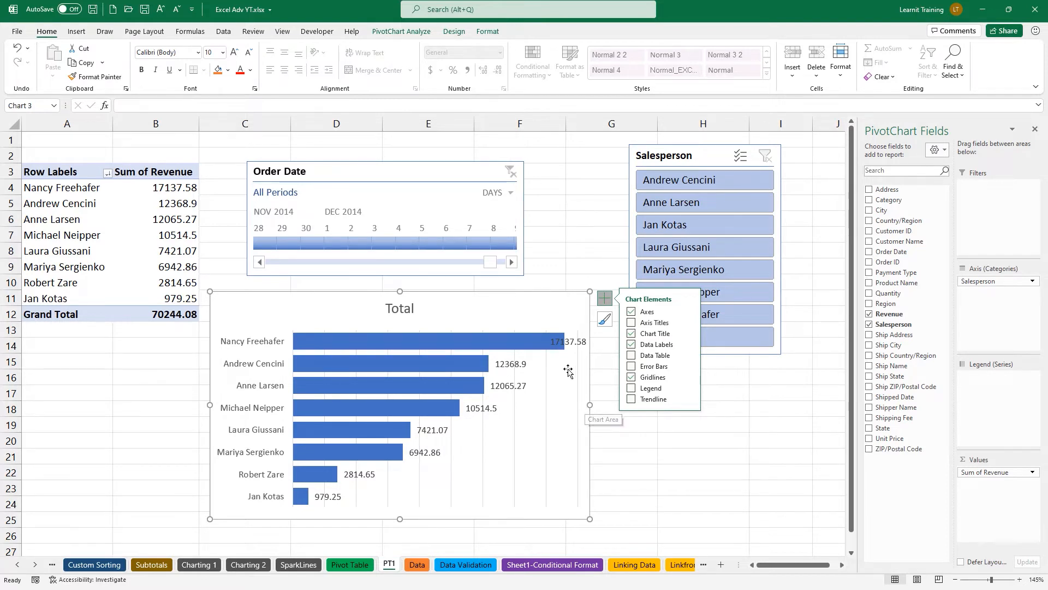
click(521, 353)
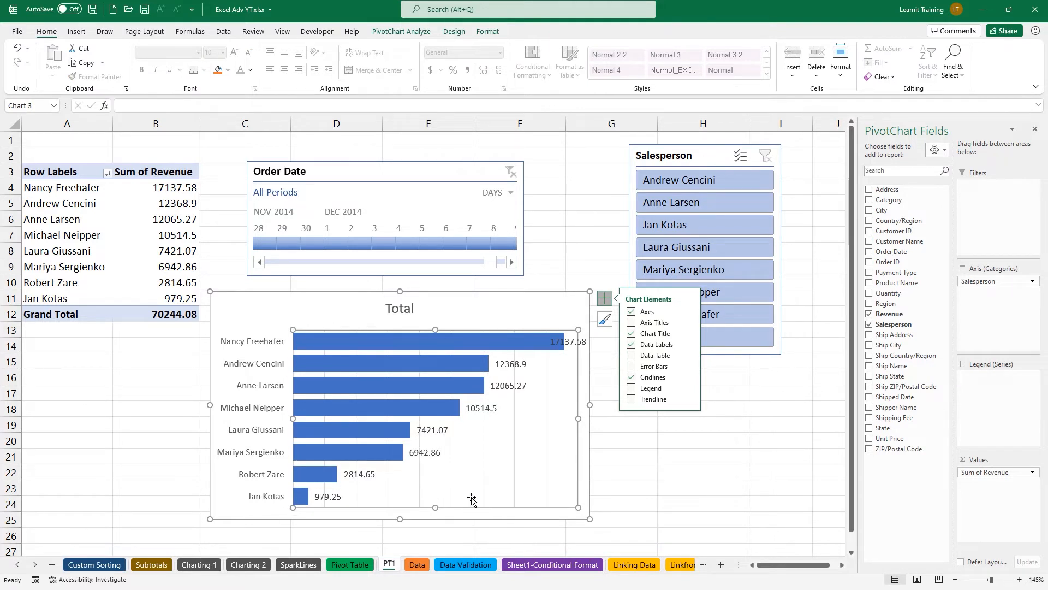
drag(577, 329, 556, 343)
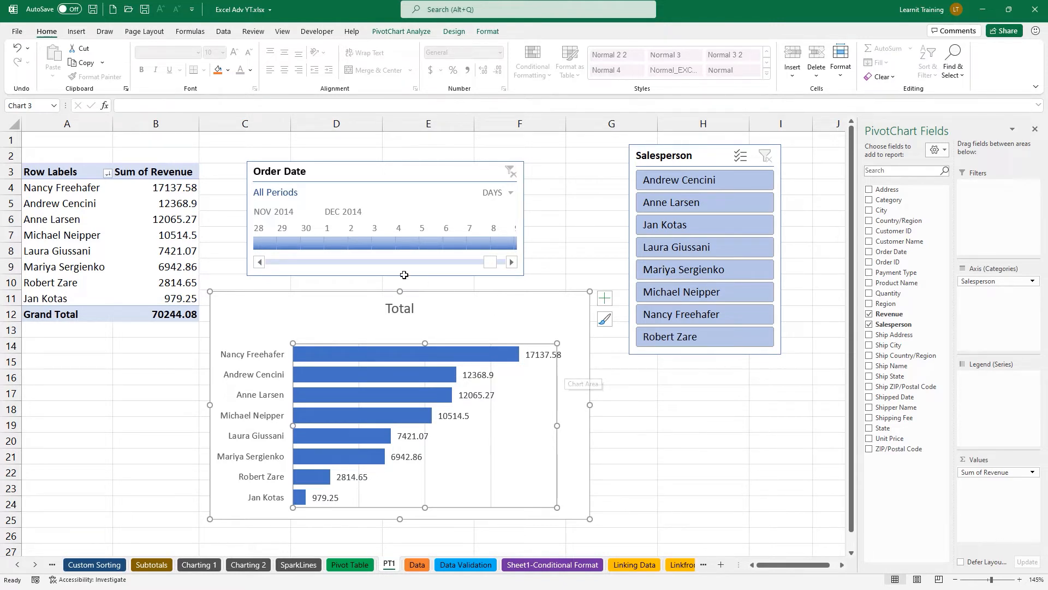
Format Sum of Revenue as Currency with 0 decimal places, e.g. $12,369.
click(195, 205)
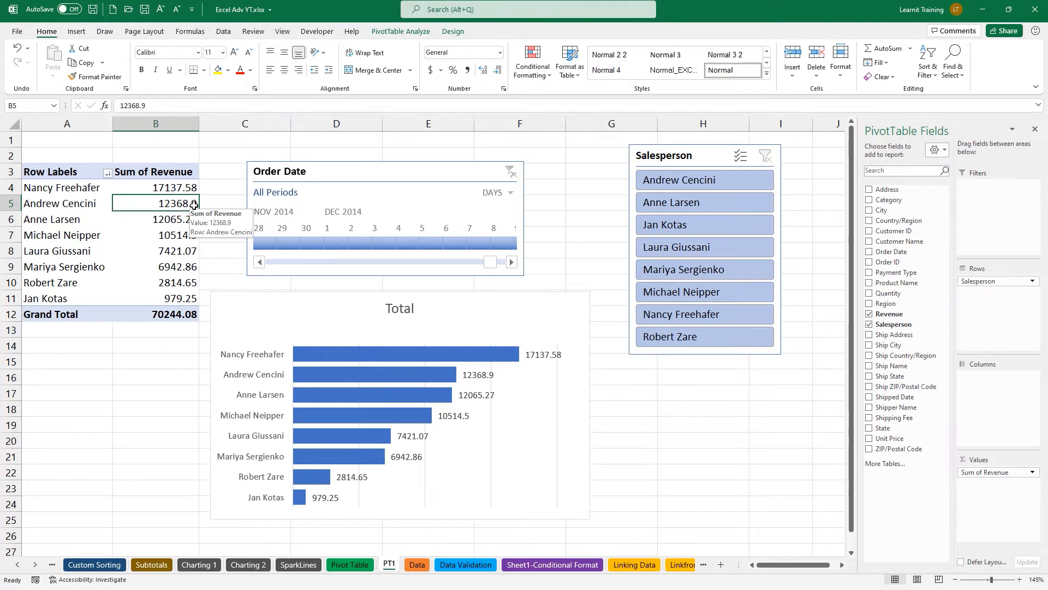
right_click(194, 205)
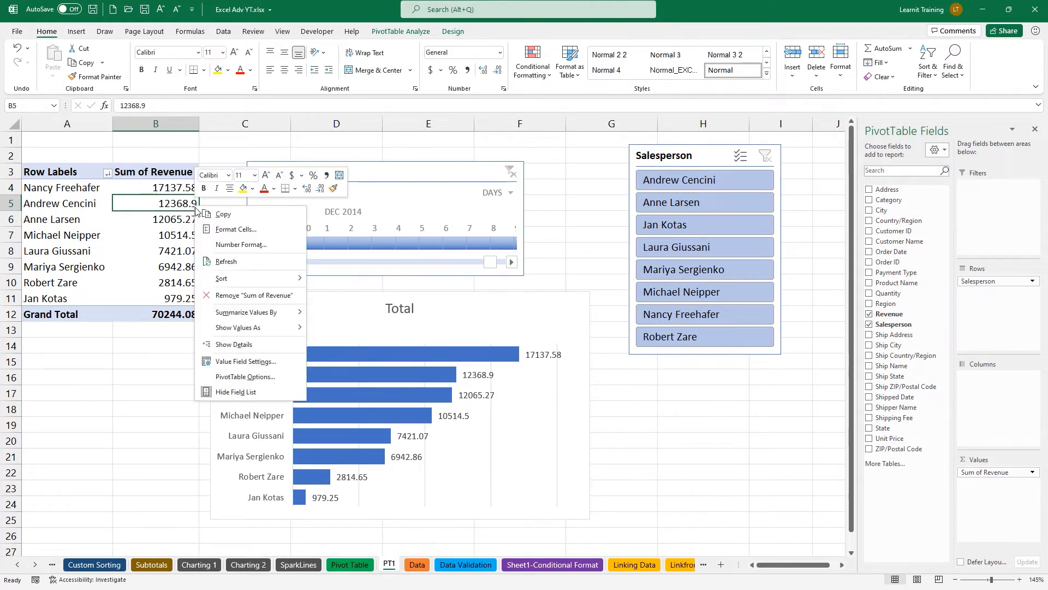
click(223, 245)
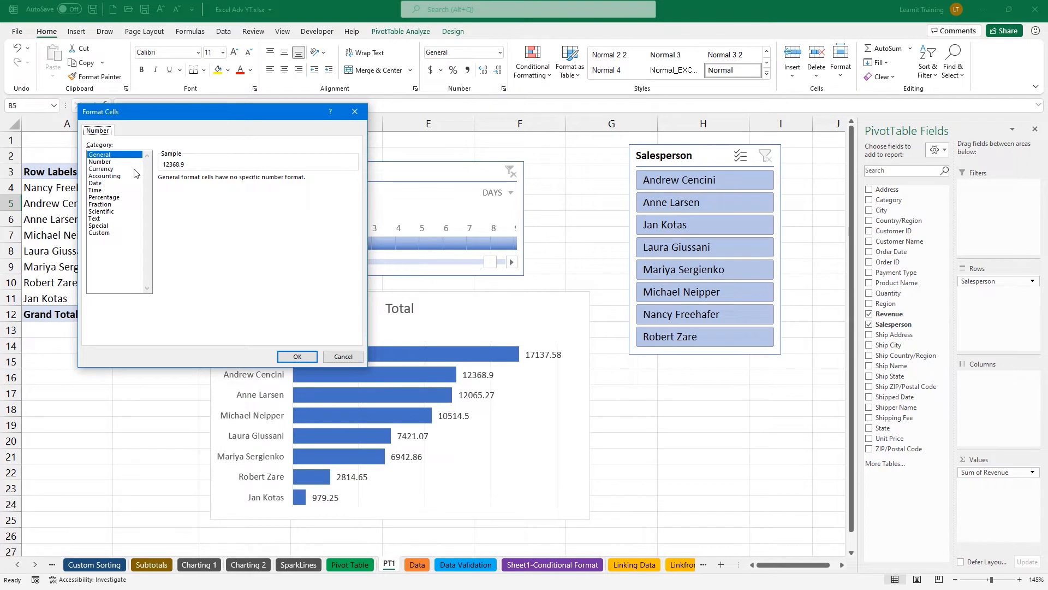
click(101, 168)
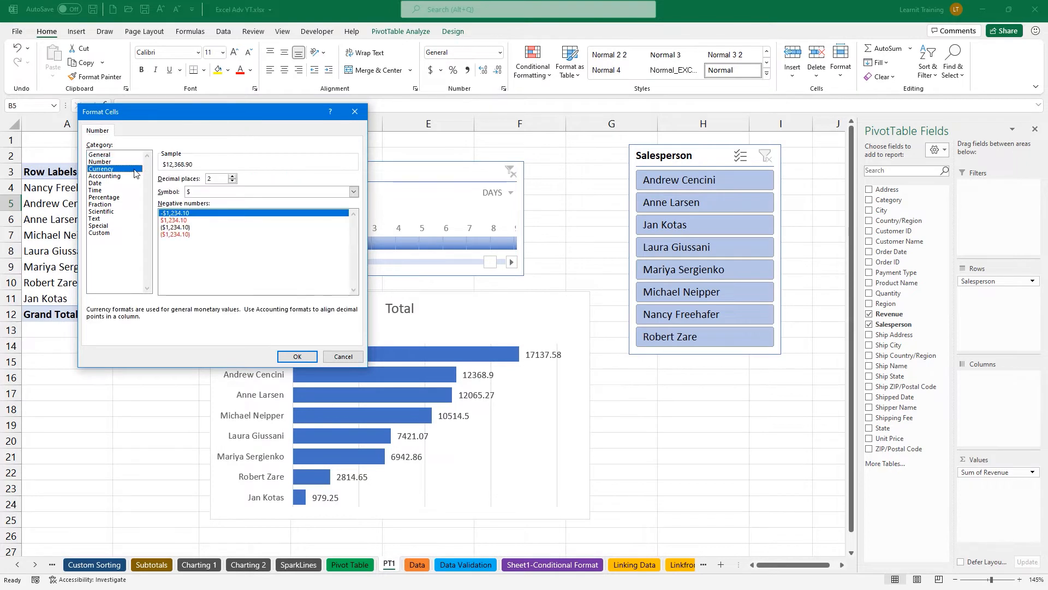
click(233, 181)
click(233, 181)
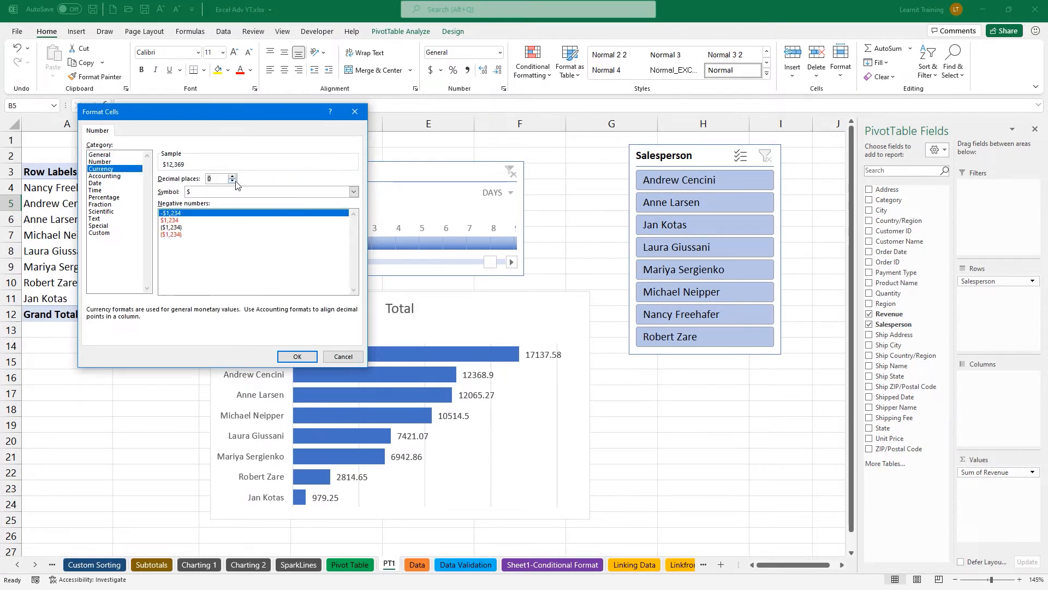
click(298, 356)
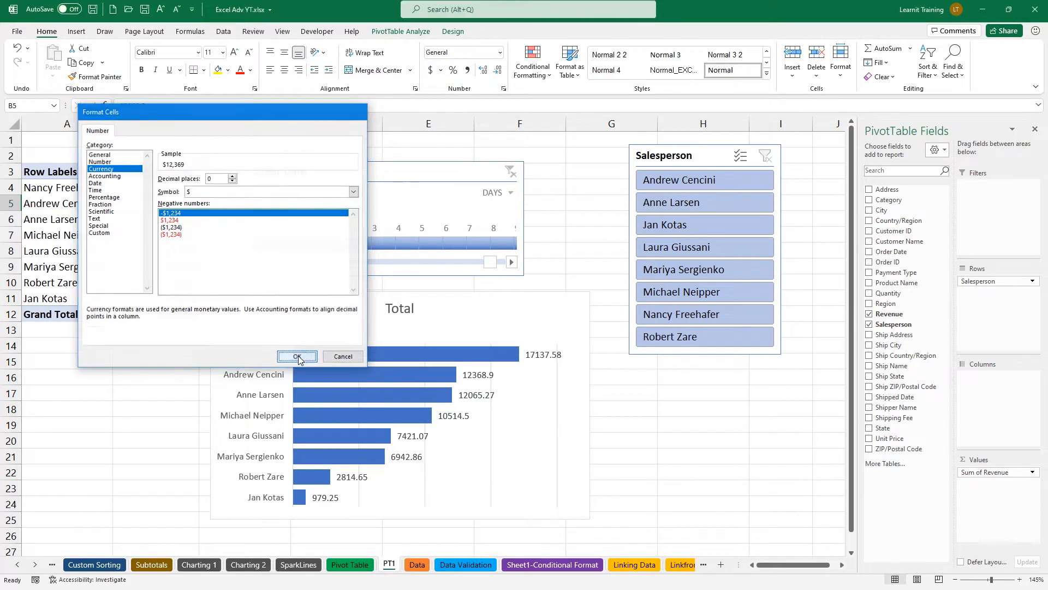
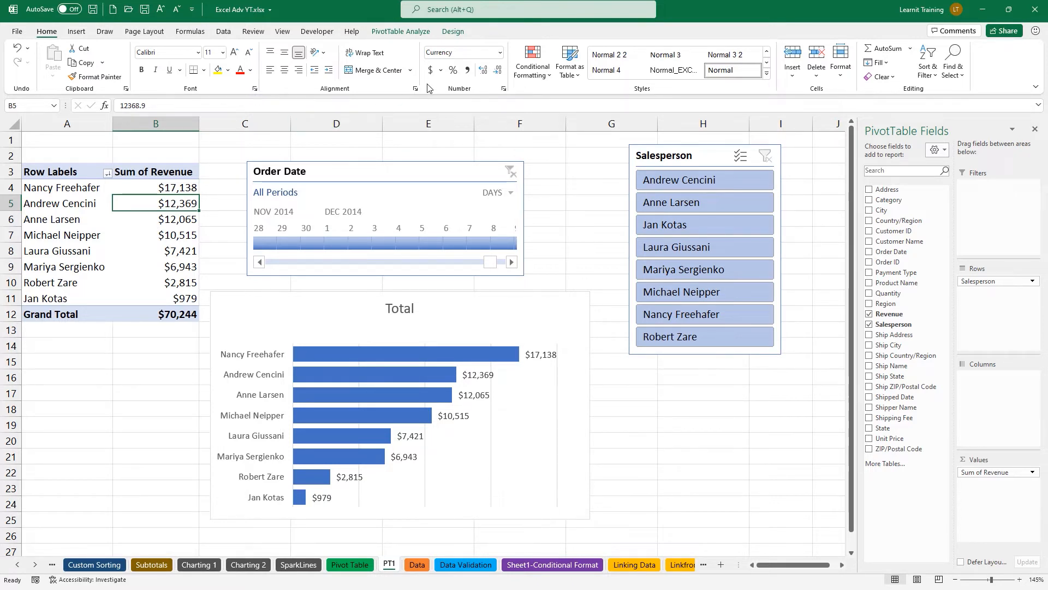
Preview the pivot in Outline and Tabular forms, then return it to Compact form.
click(452, 31)
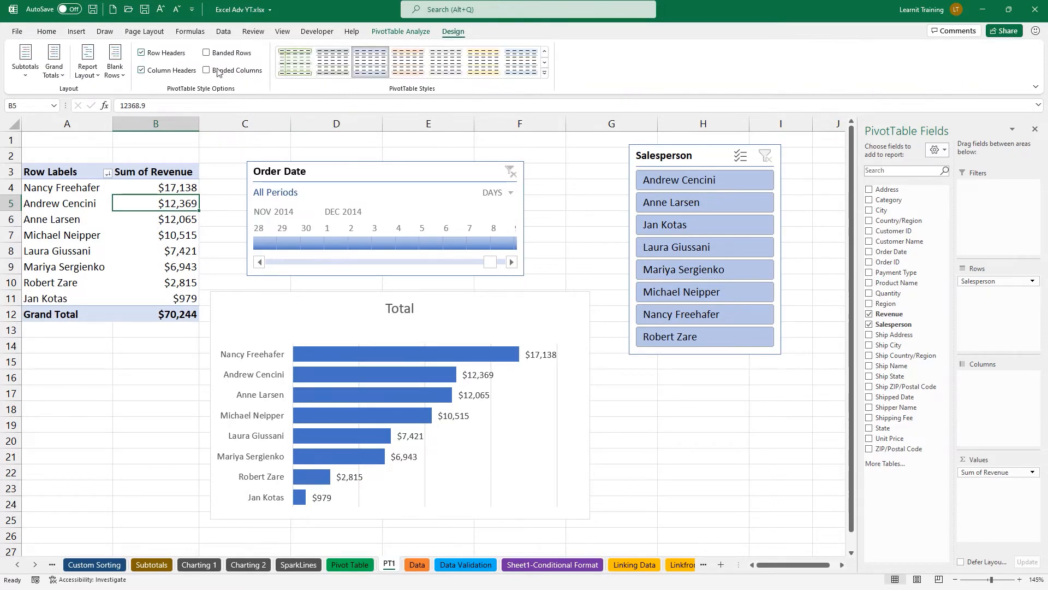
click(94, 75)
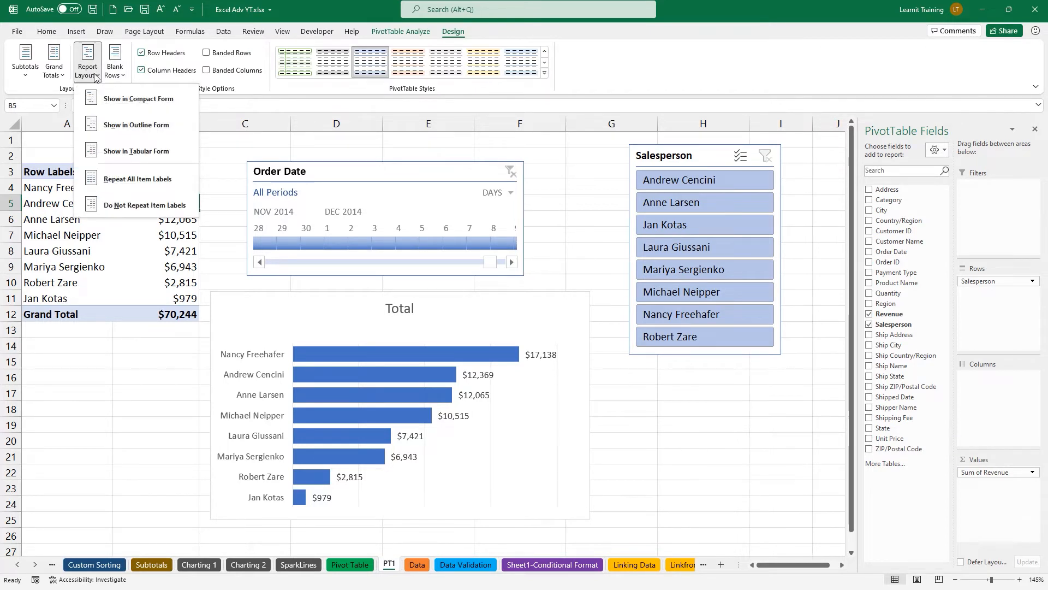
click(136, 129)
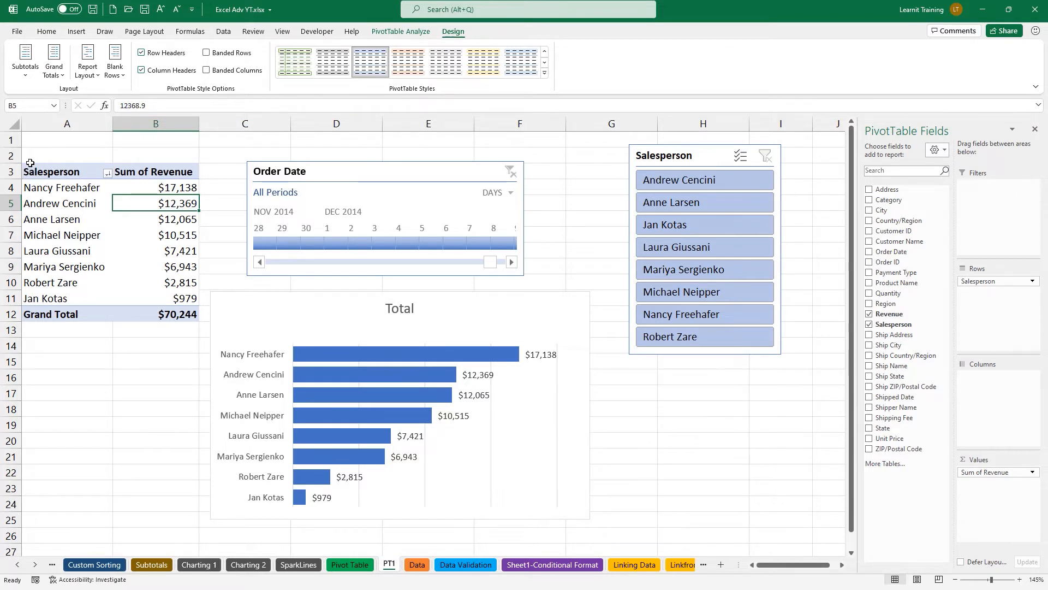
click(99, 76)
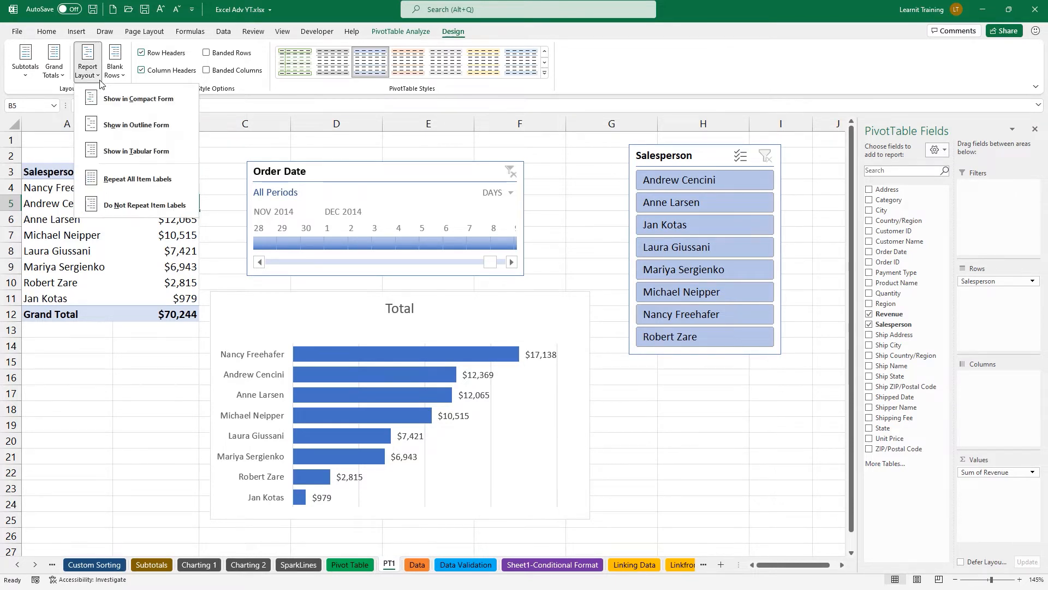
click(138, 149)
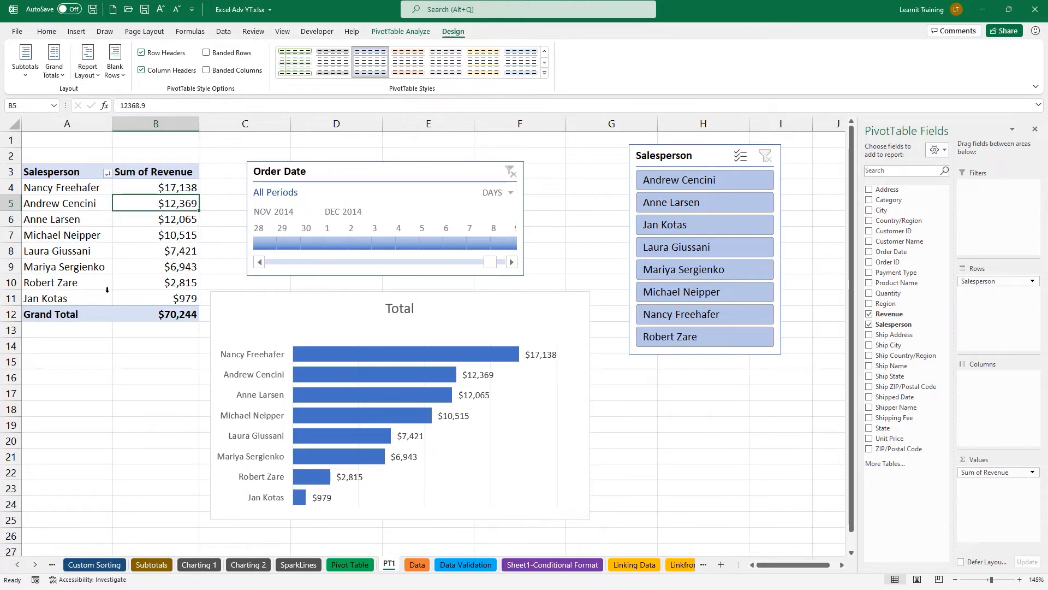
click(88, 69)
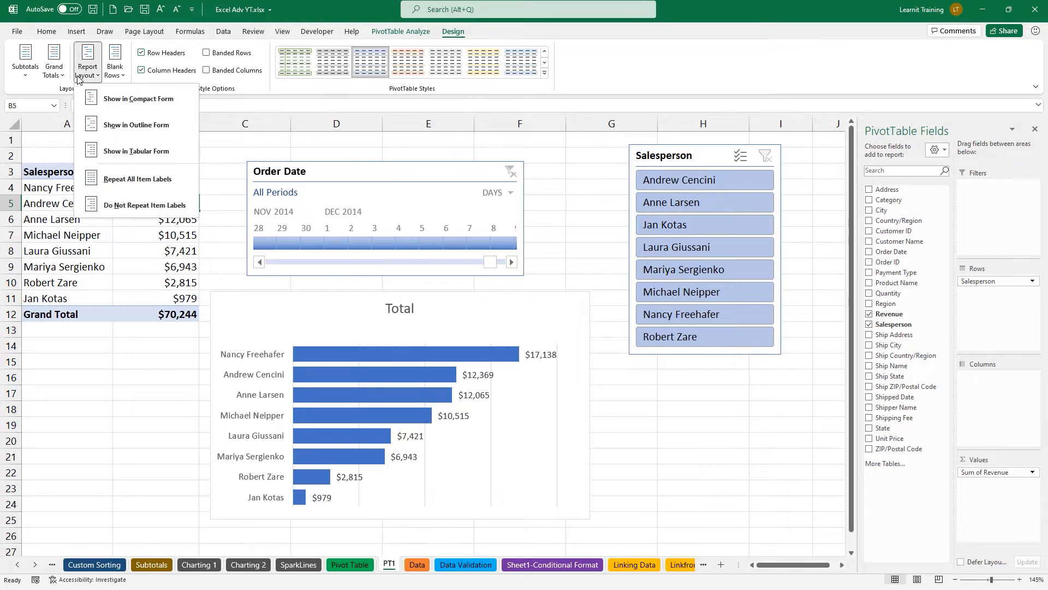
click(104, 99)
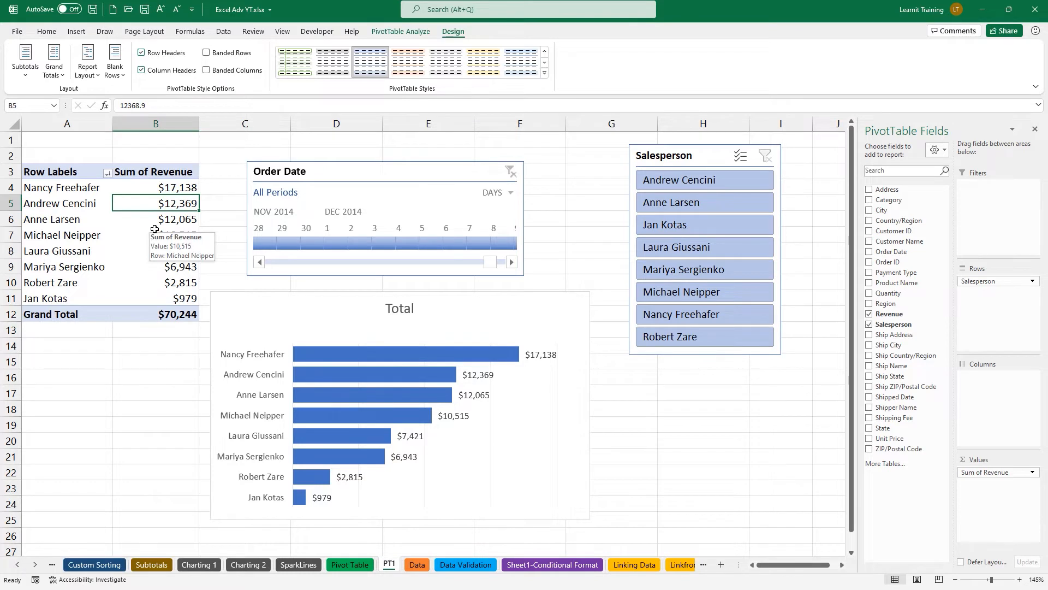
Try the Grand Totals and Subtotals options, then set Grand Totals Off for Rows and Columns.
click(55, 68)
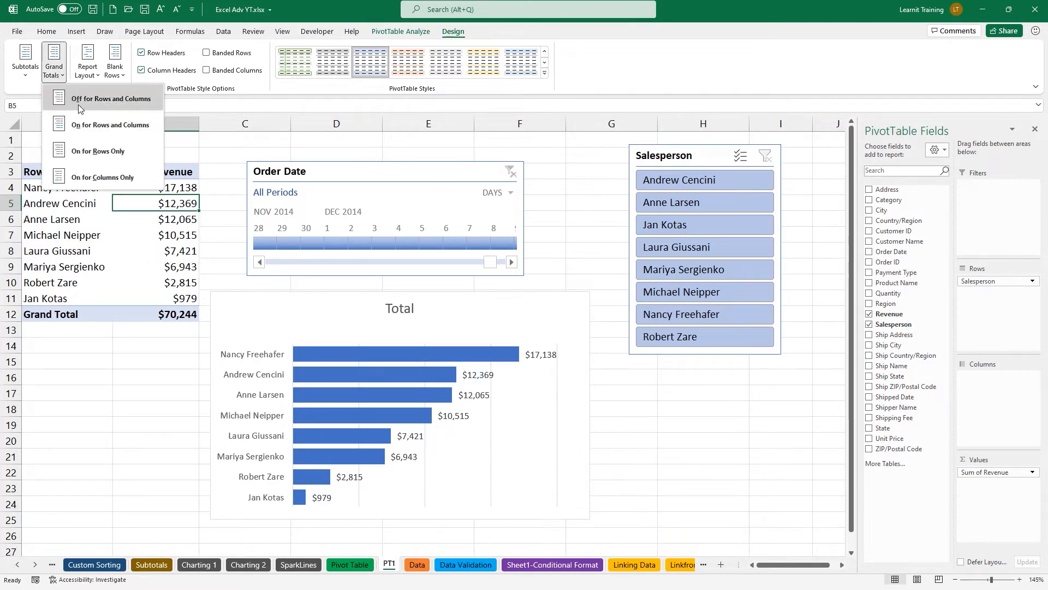
click(99, 104)
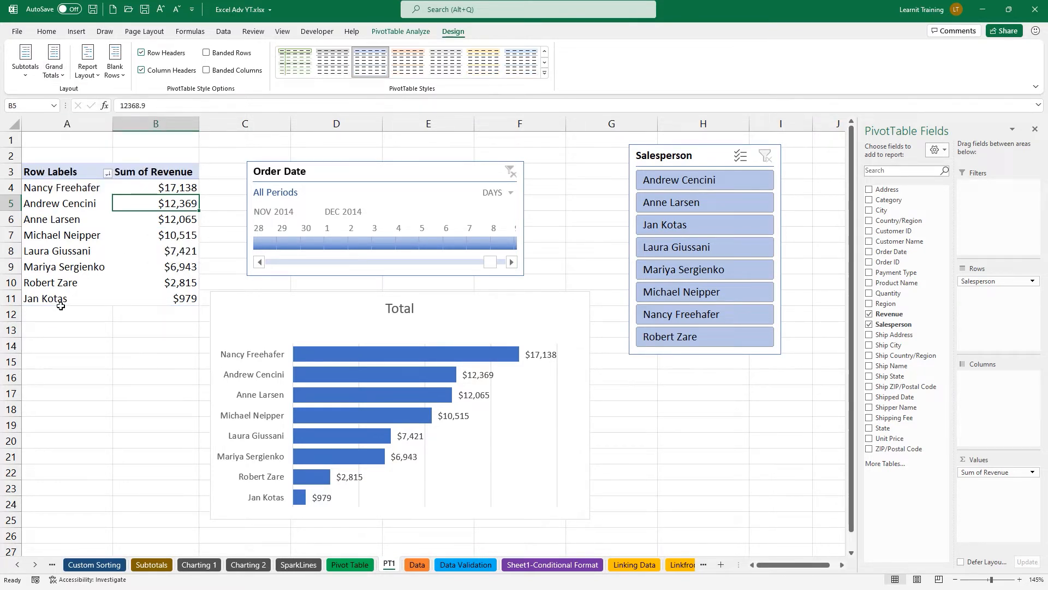
click(47, 70)
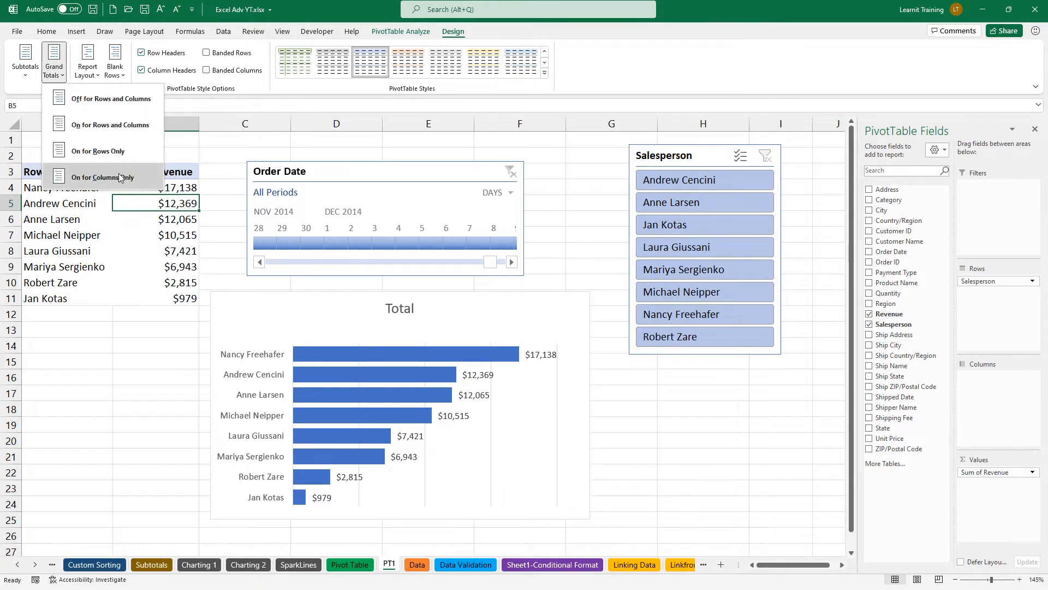
click(87, 125)
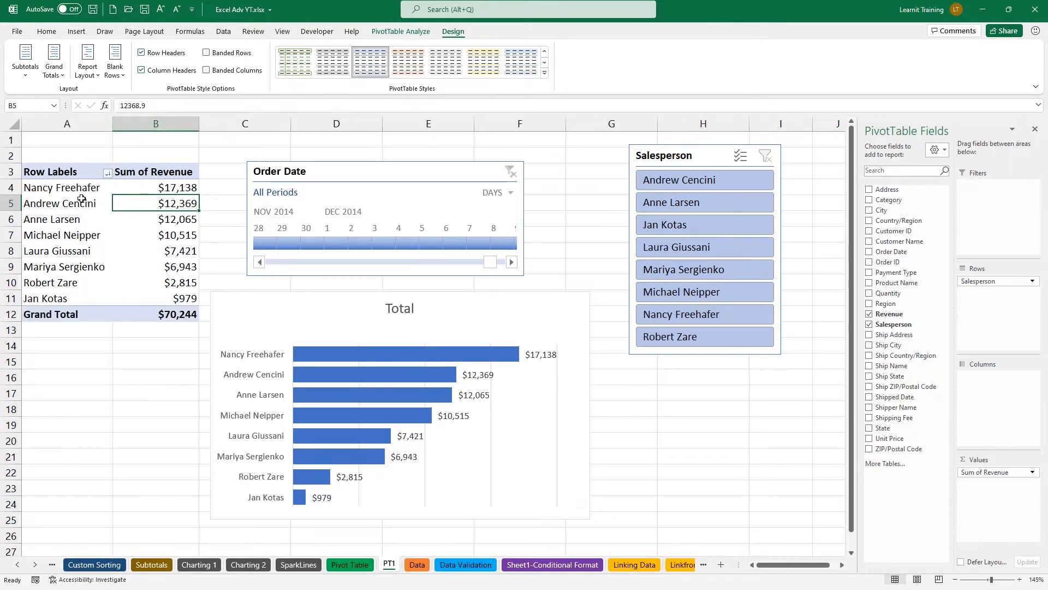
click(25, 64)
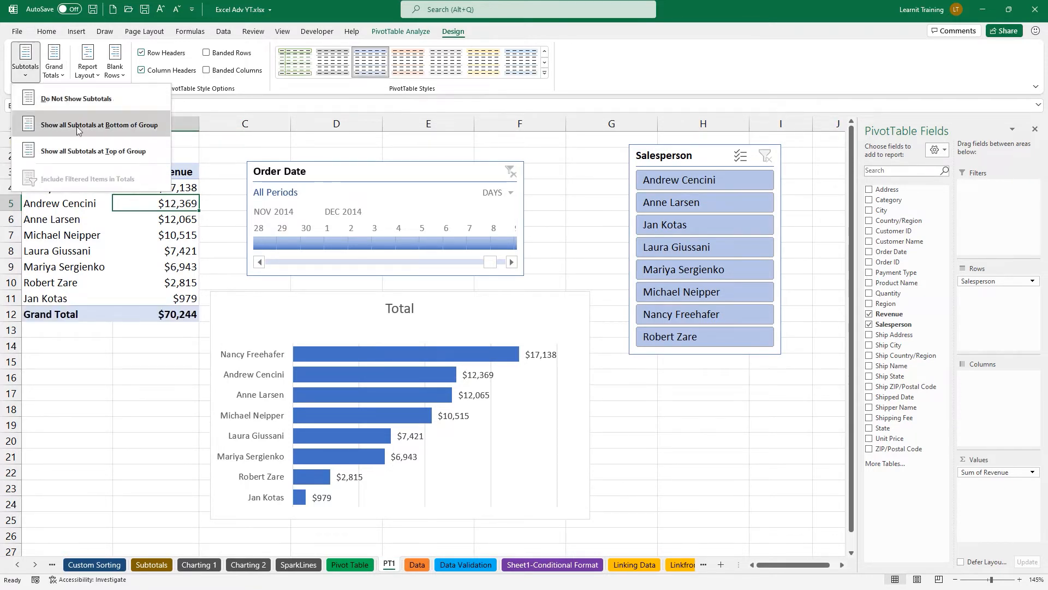
click(150, 220)
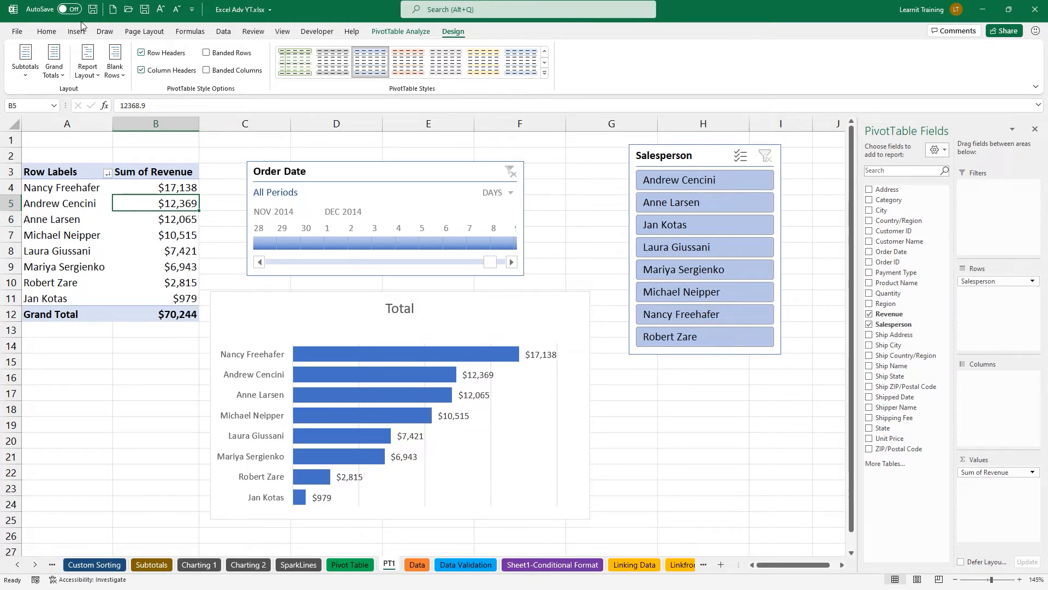
click(59, 70)
click(81, 98)
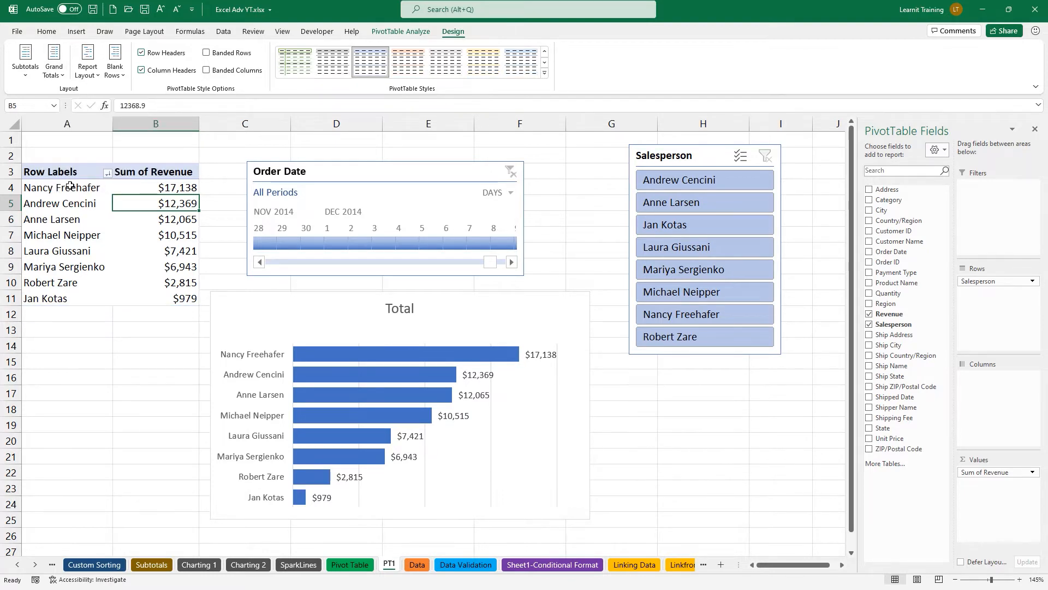
click(20, 32)
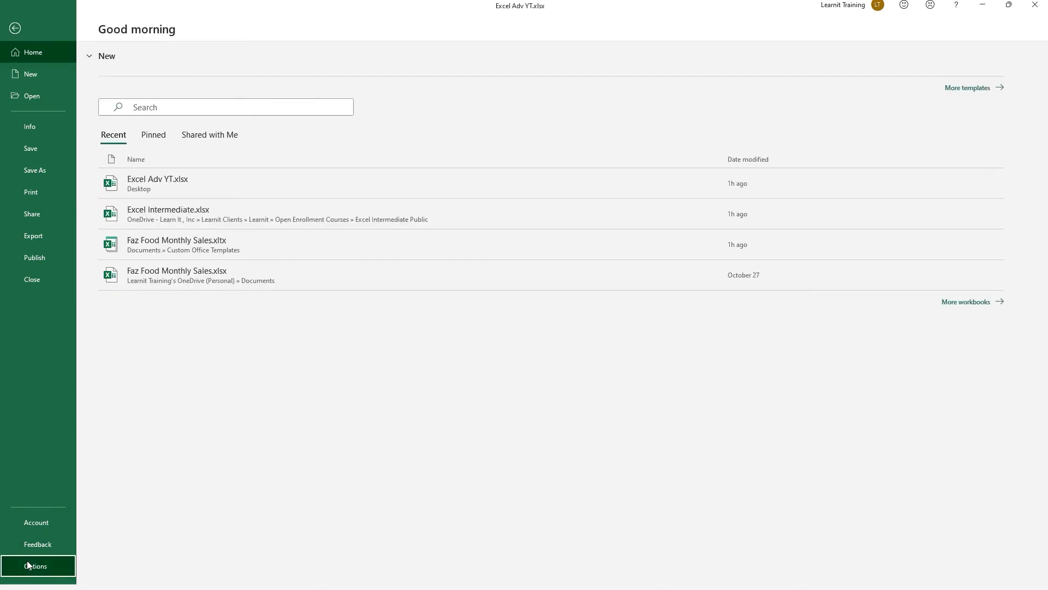
In Options > Data, import the default PivotTable layout from B7 and reset it to Excel Default.
click(28, 562)
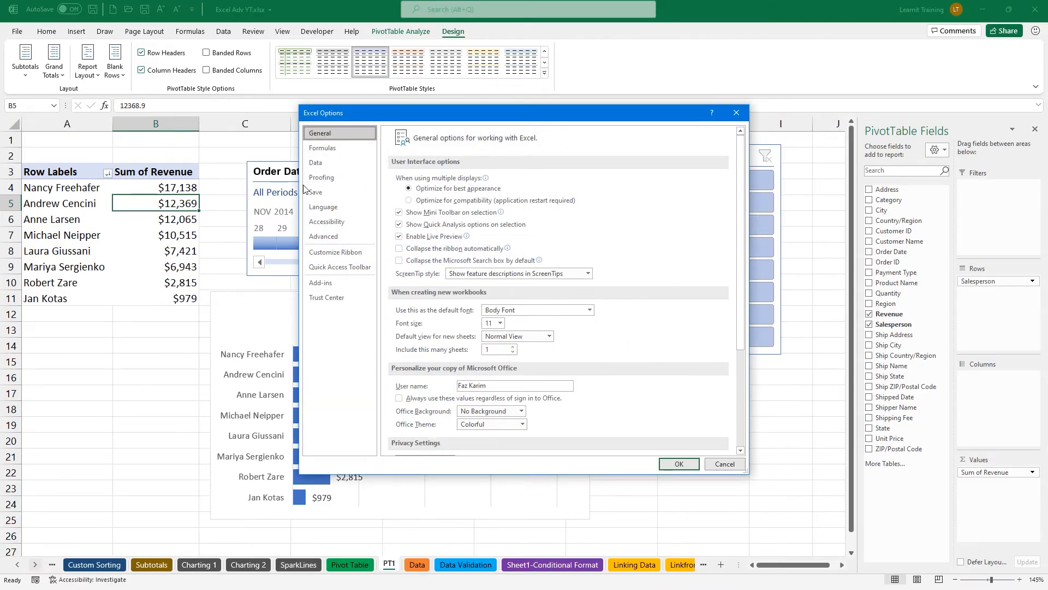
click(321, 166)
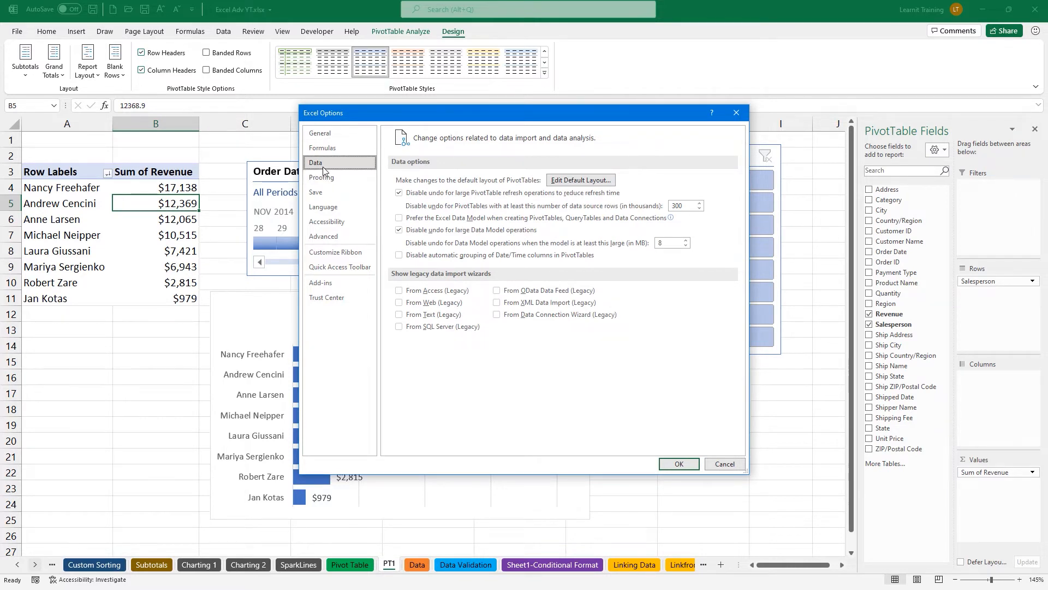
click(573, 181)
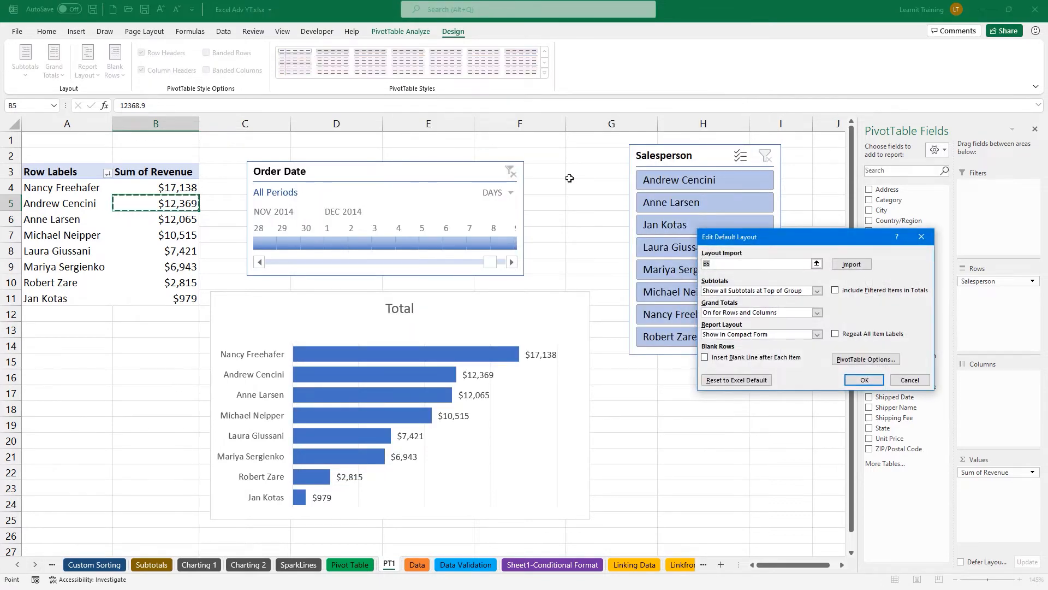
click(172, 233)
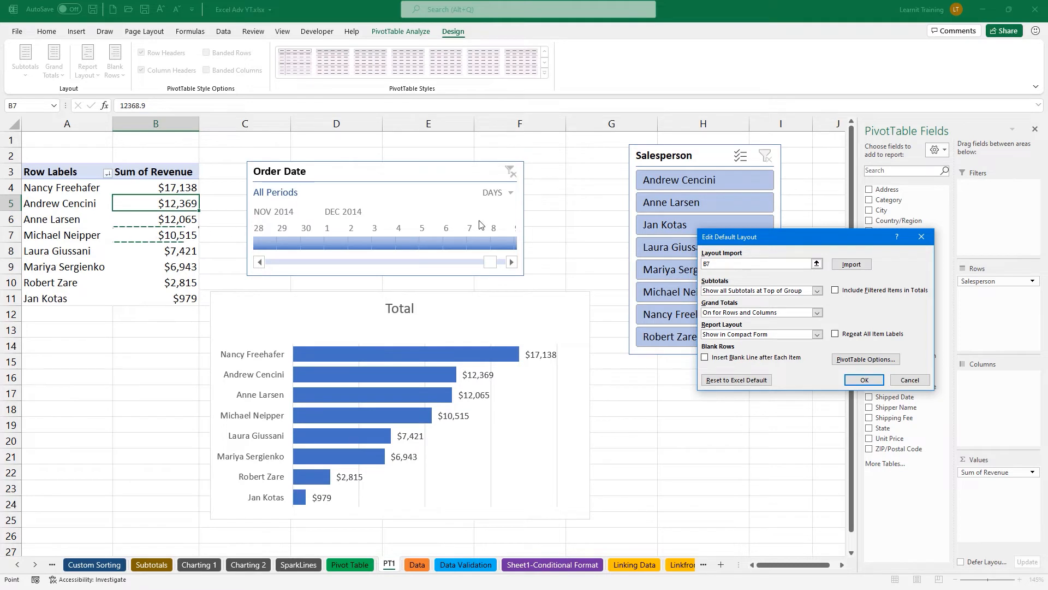
click(850, 265)
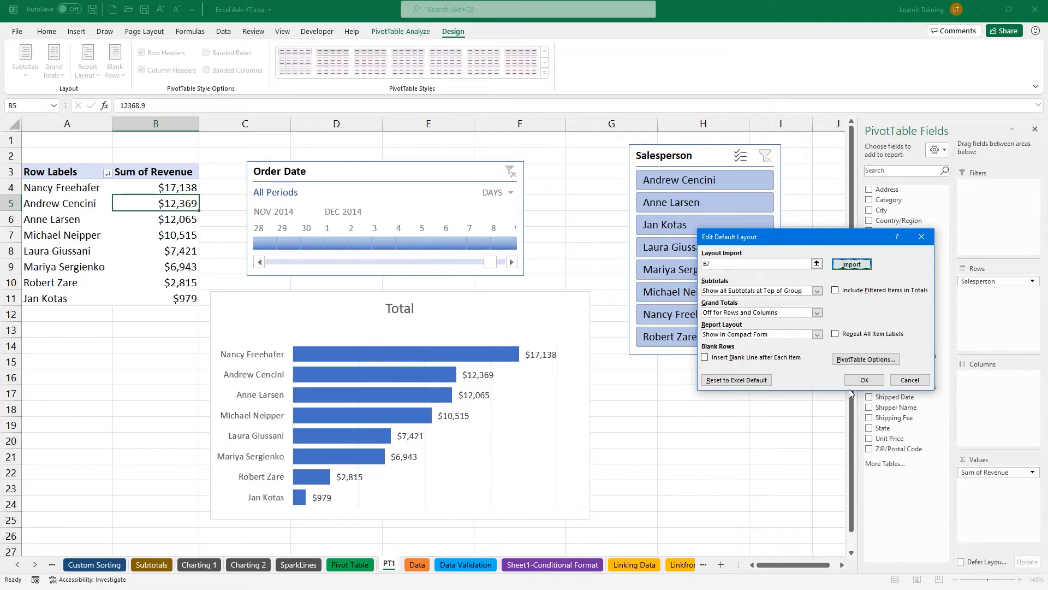
click(737, 380)
click(865, 380)
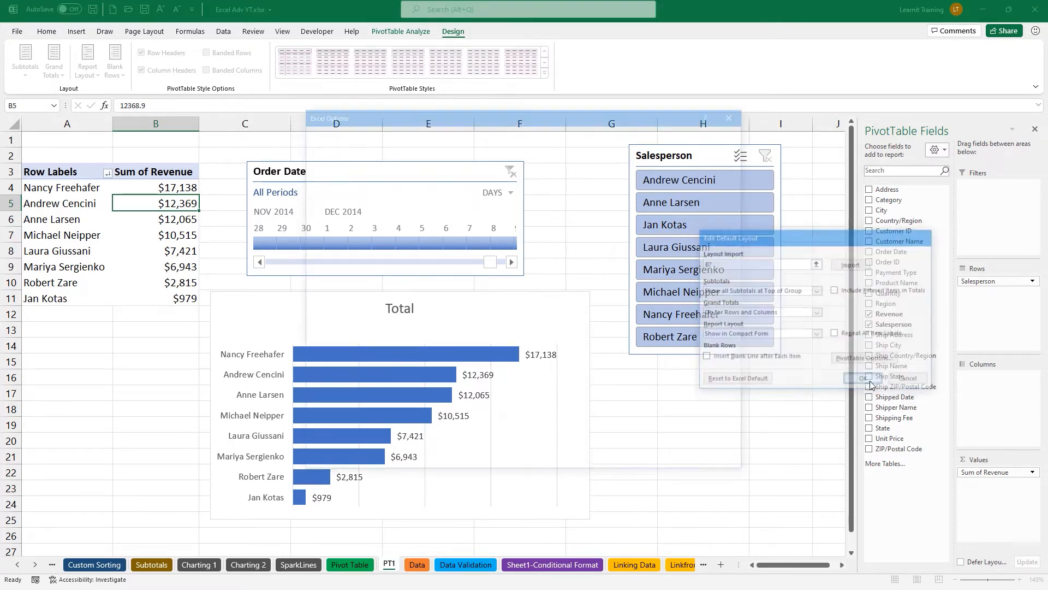
click(605, 180)
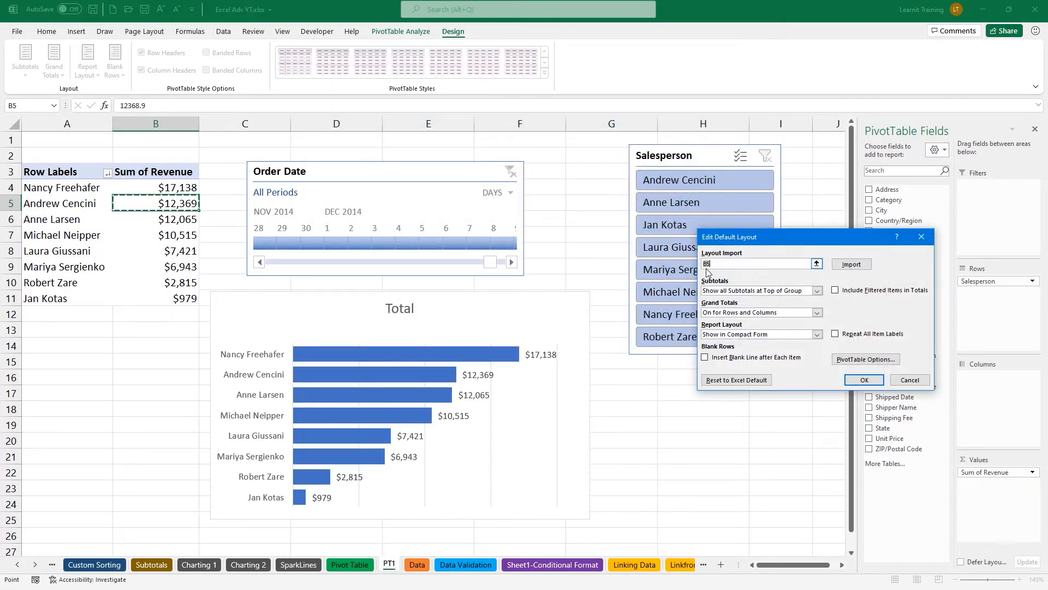
click(752, 381)
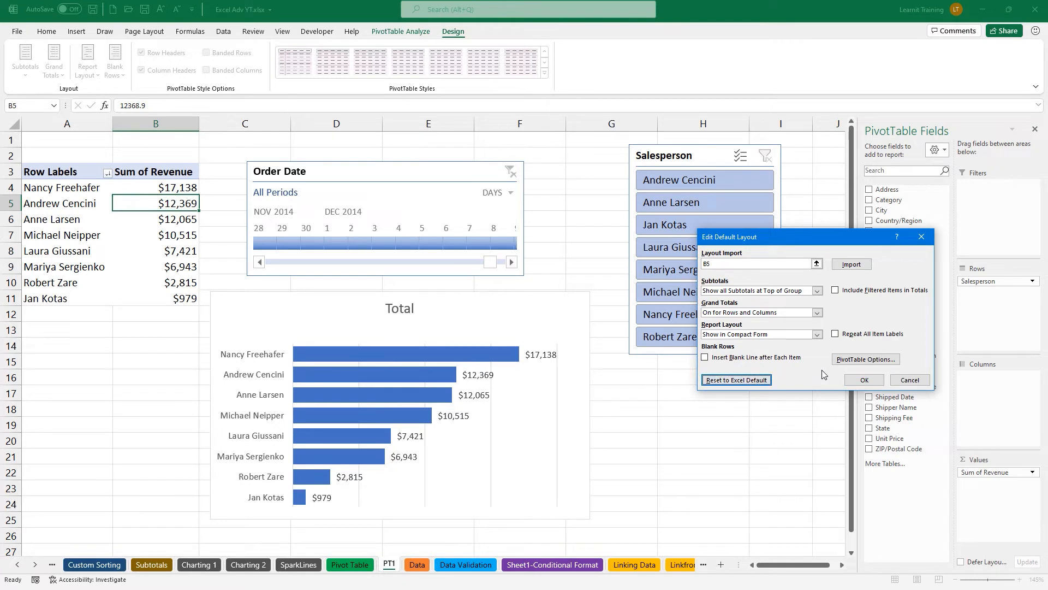
click(865, 380)
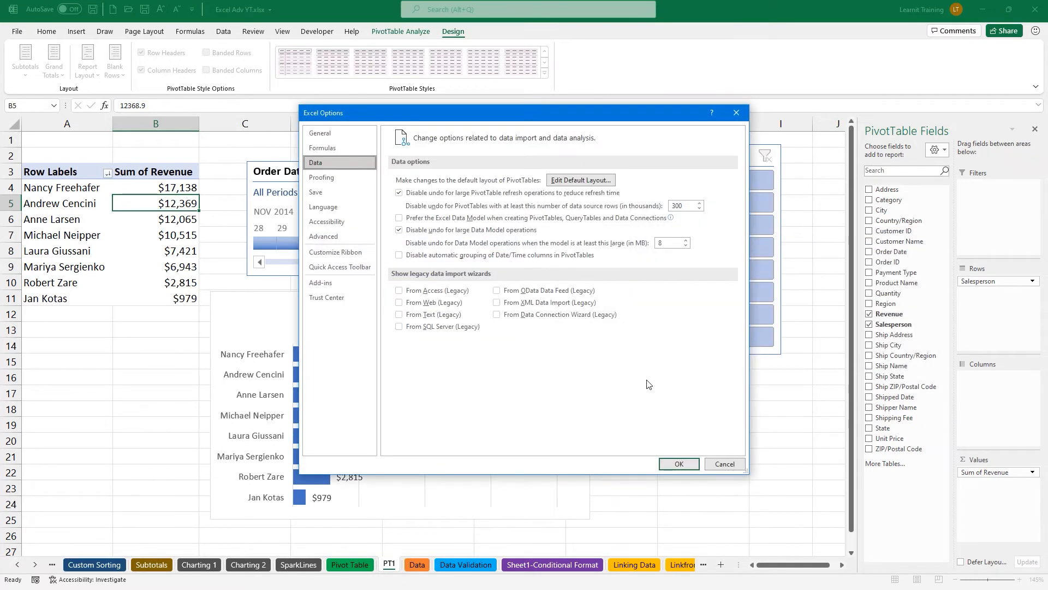
click(678, 463)
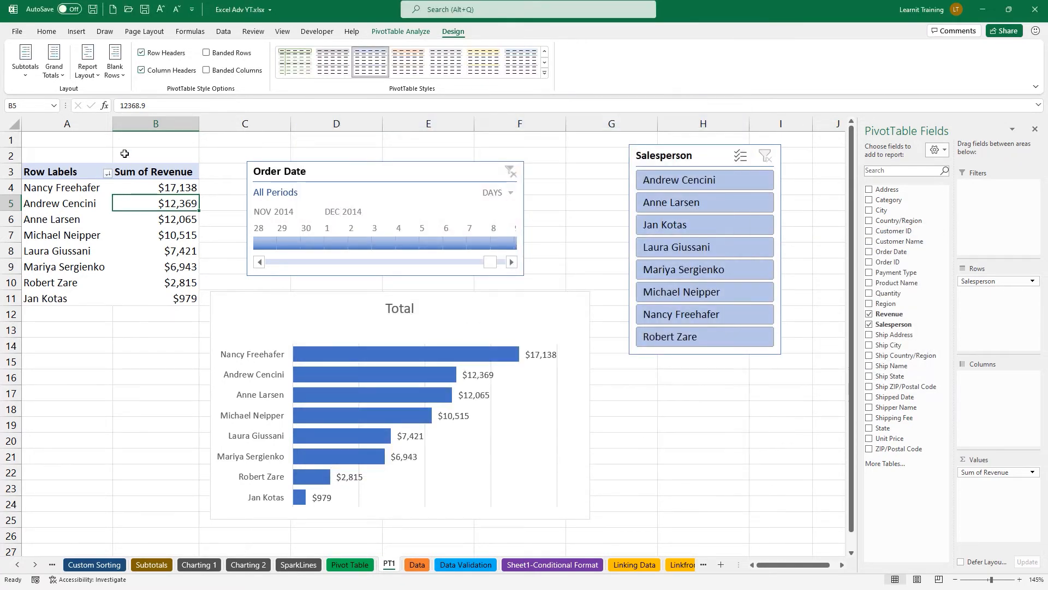
Turn Grand Totals back On for Rows and Columns, then go to the Complete Data sheet.
click(56, 65)
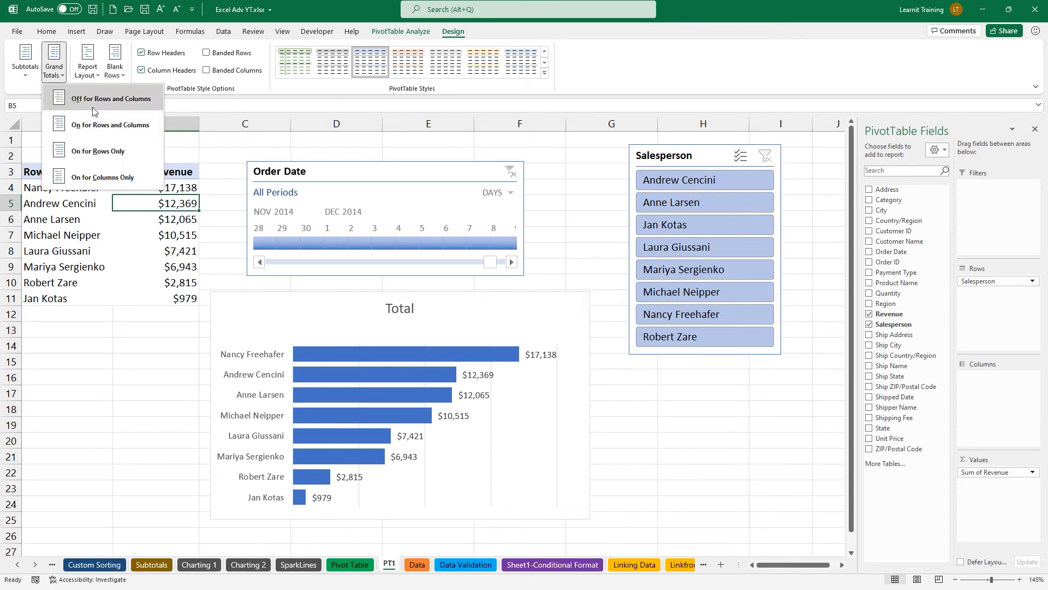
click(93, 109)
click(62, 76)
click(93, 117)
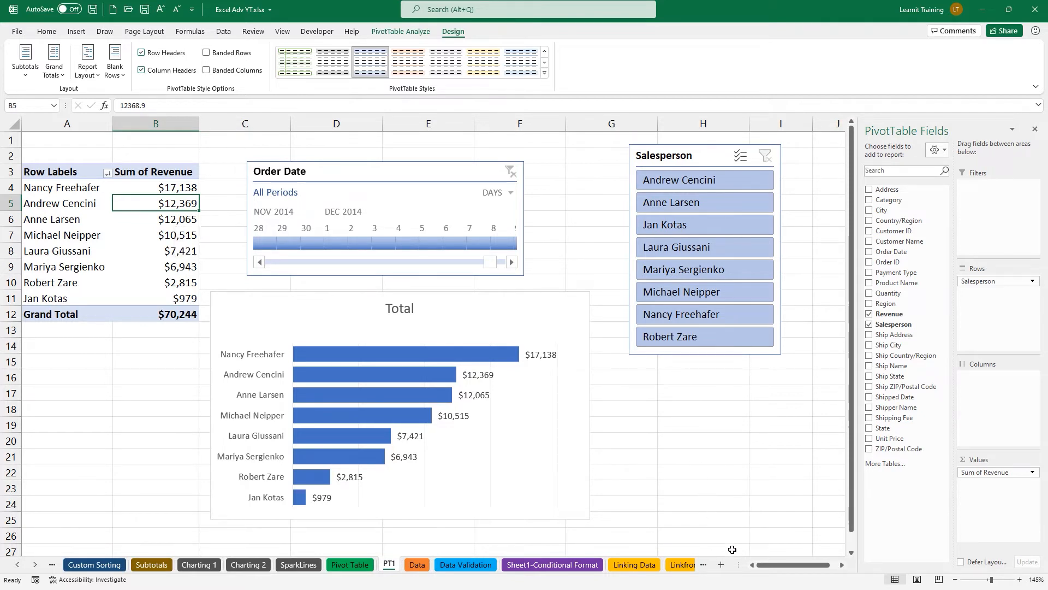
drag(742, 565, 851, 567)
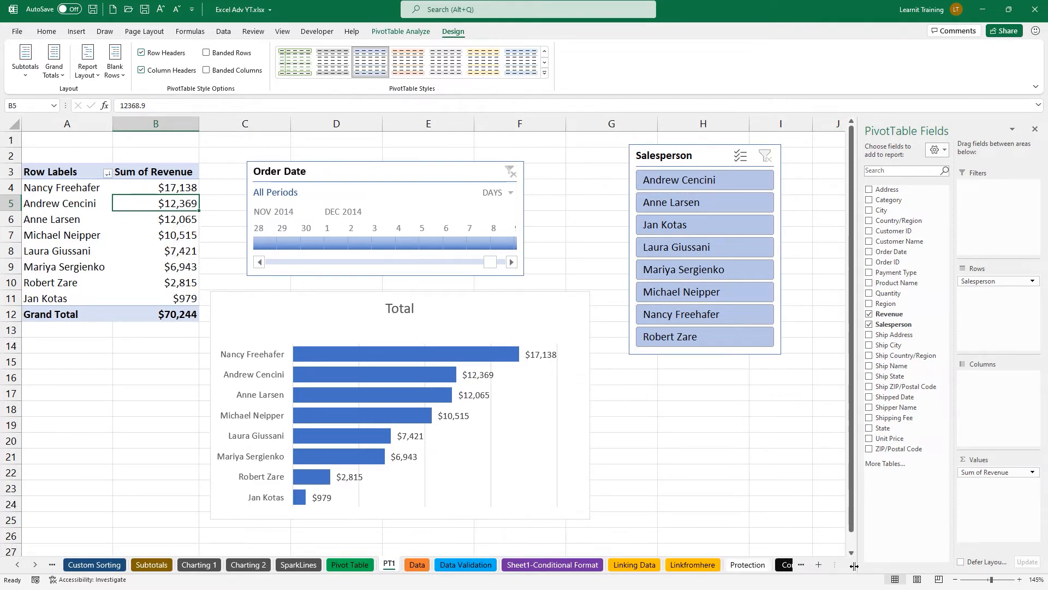
click(785, 565)
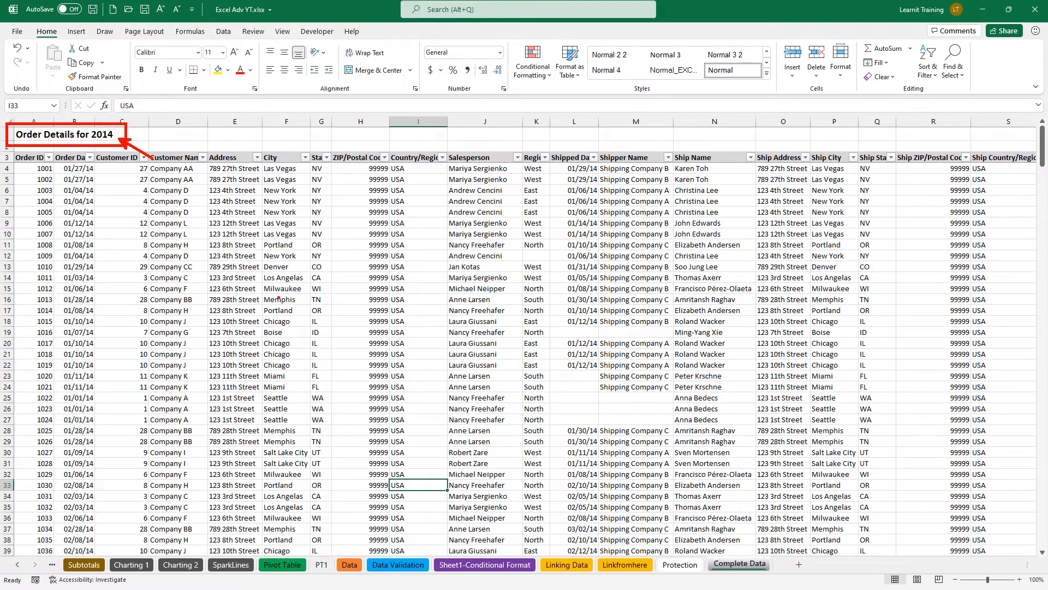
Convert the Complete Data range into a table with headers using Ctrl+T.
click(321, 565)
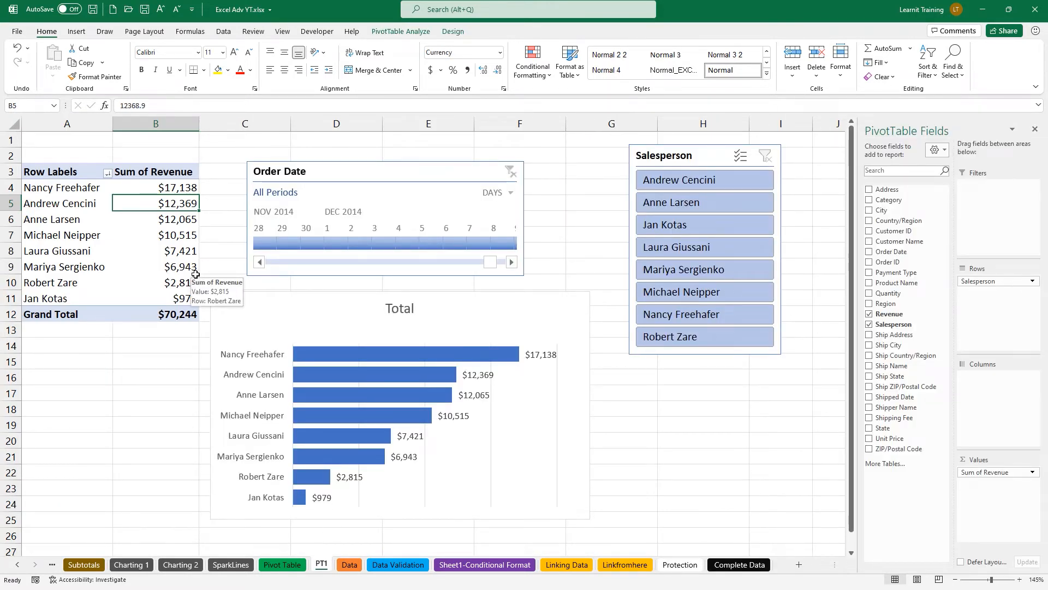
click(739, 565)
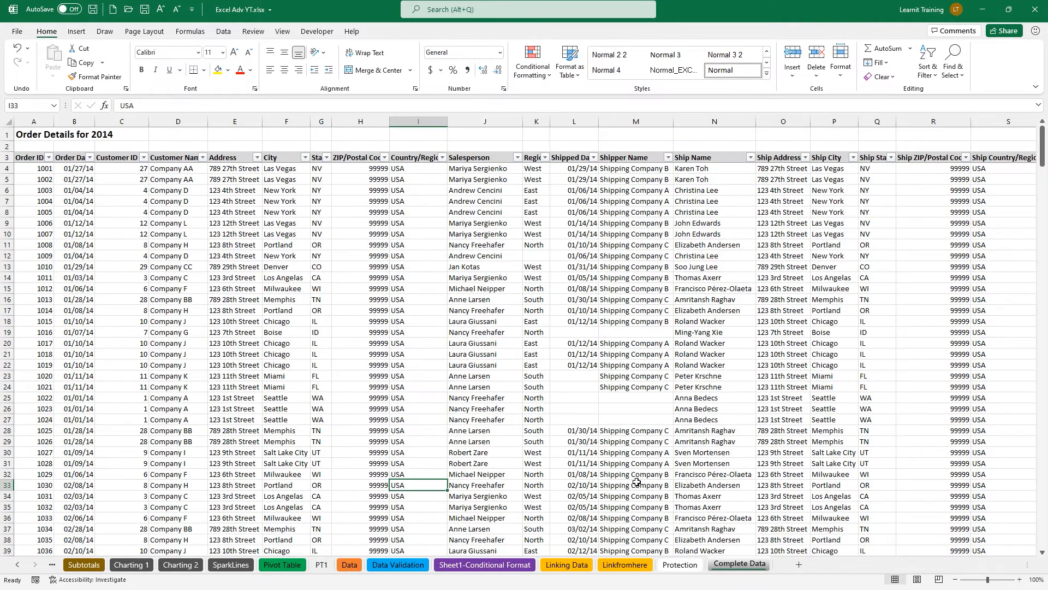
key(ctrl+t)
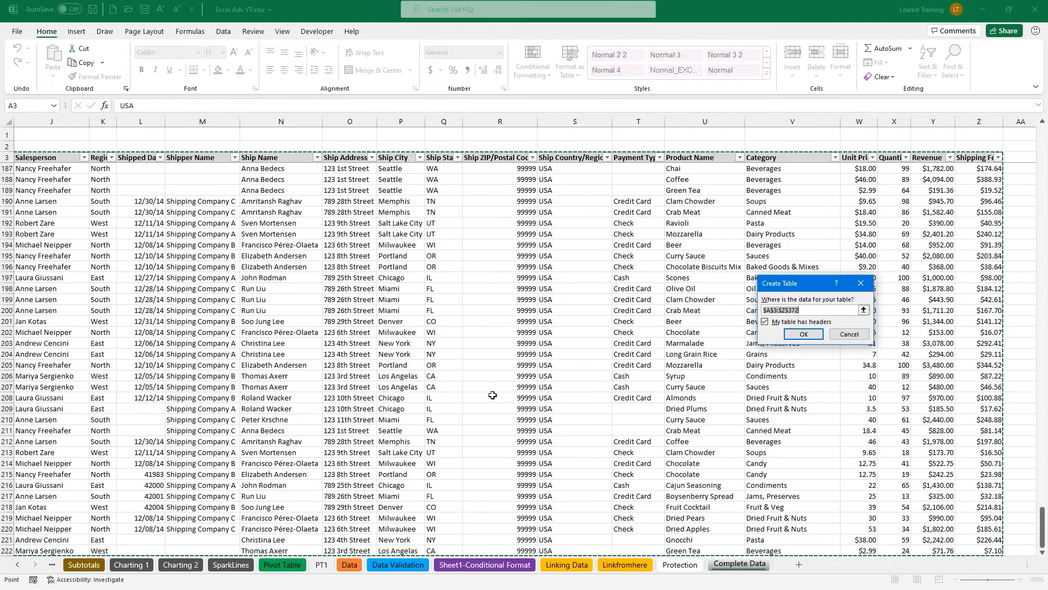
key(Return)
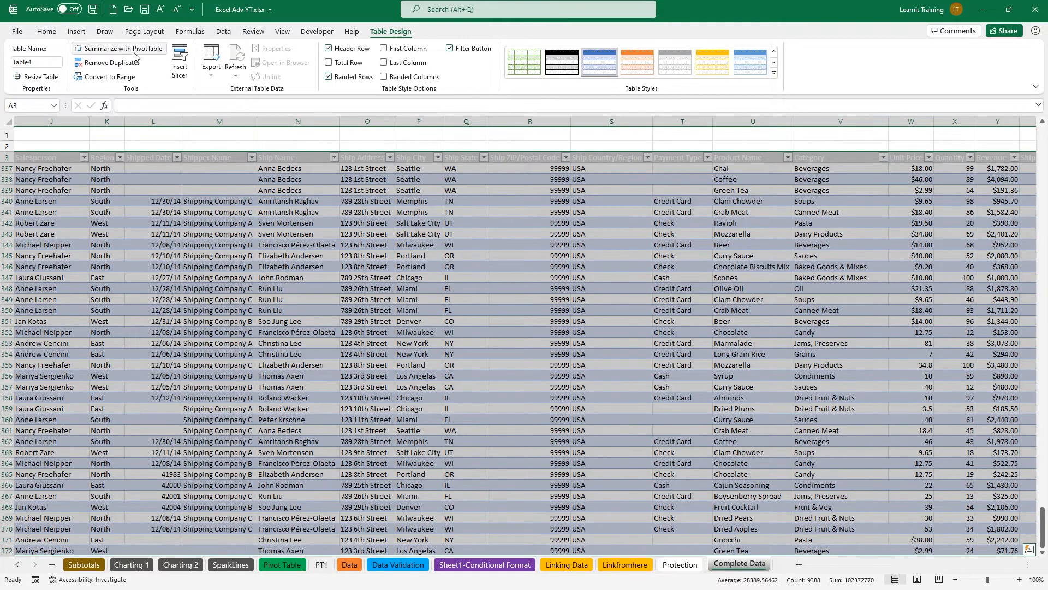
Name the table TCompleteData and return to the PT1 pivot sheet.
click(57, 64)
key(BackSpace)
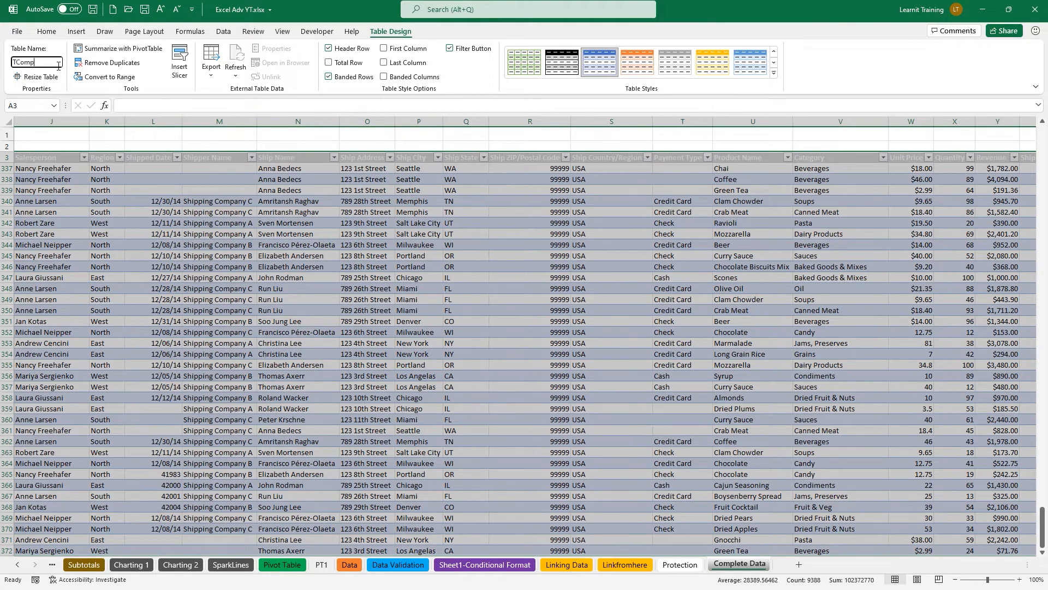
text(TCompleteData)
key(Return)
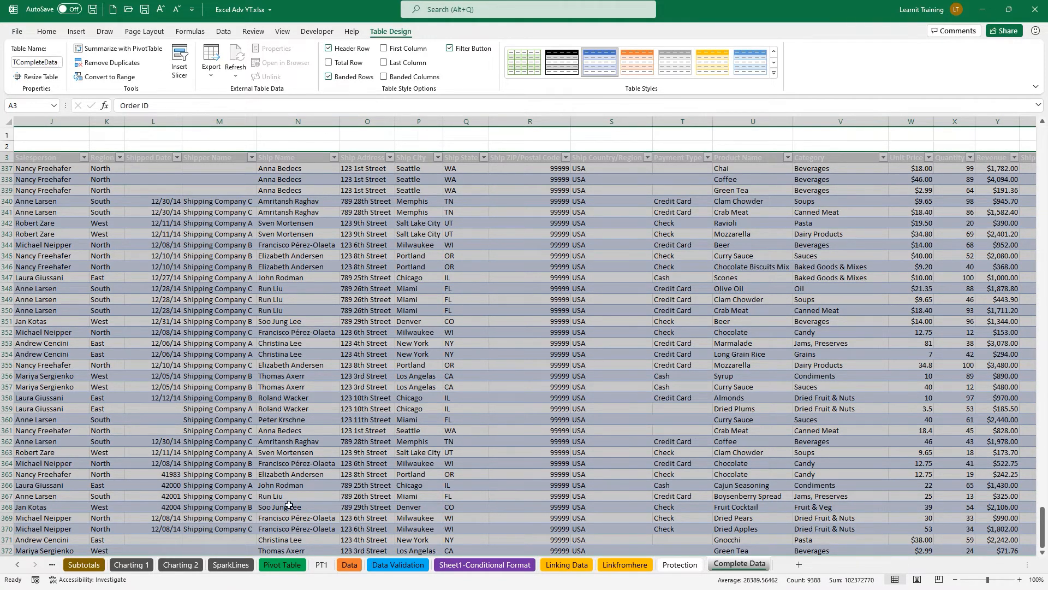
click(323, 564)
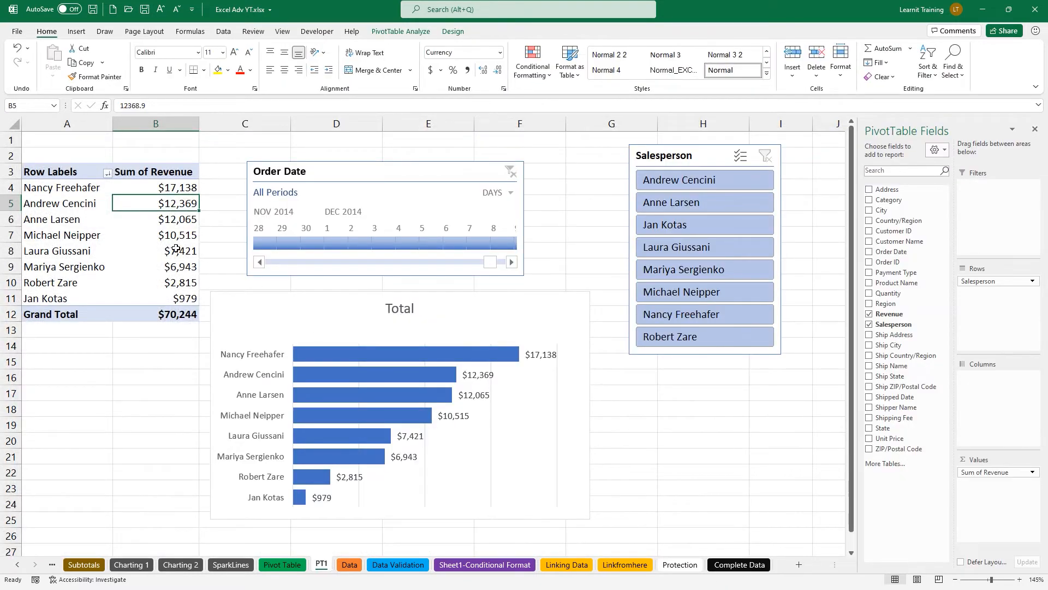
Change the PT1 pivot's data source from TableDataDec14 to TCompleteData, raising revenue to $435,036.
click(402, 32)
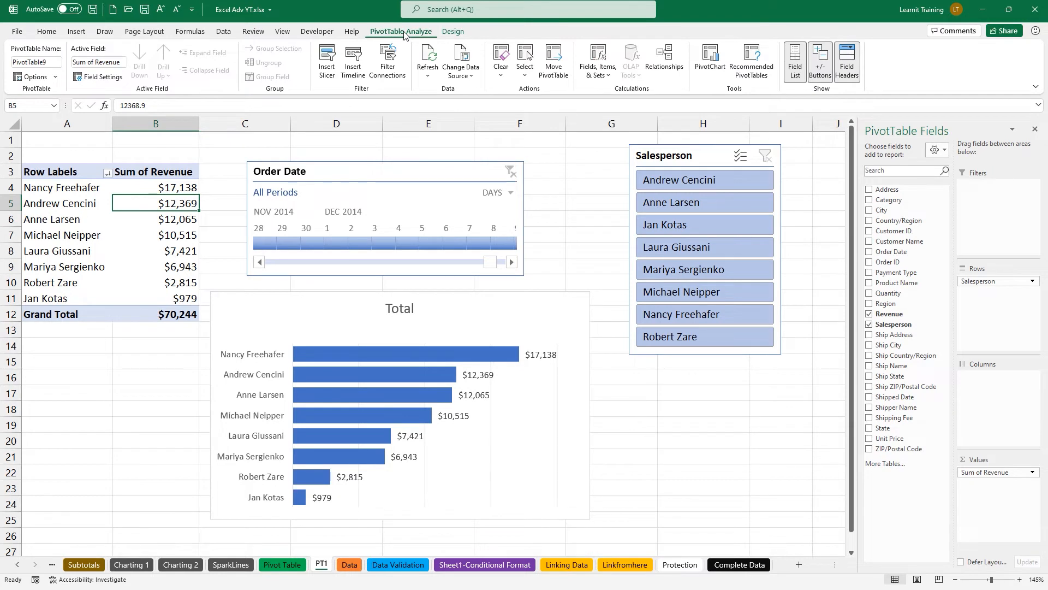
click(474, 81)
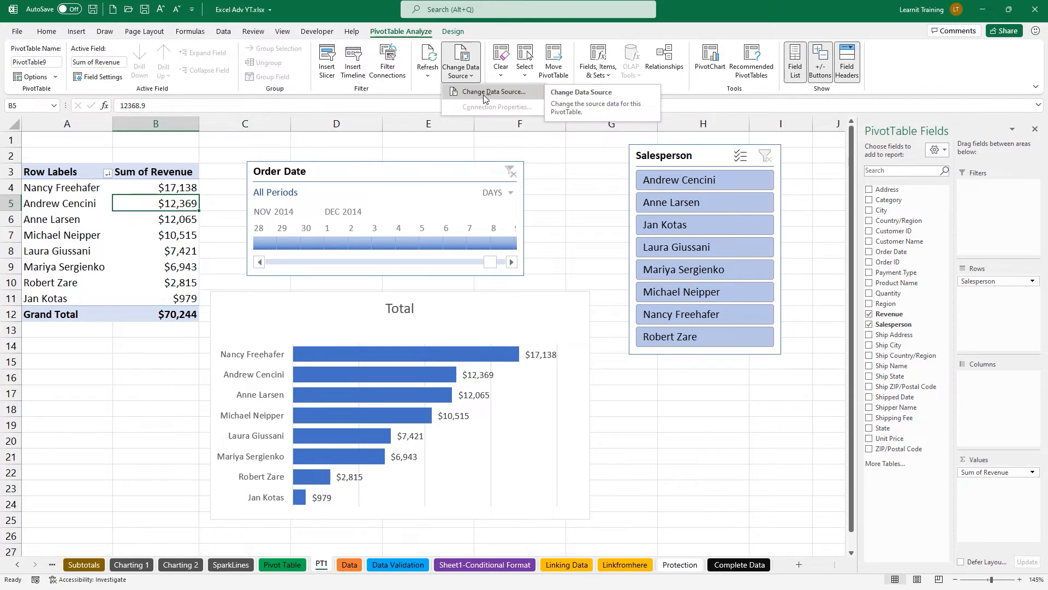
click(483, 93)
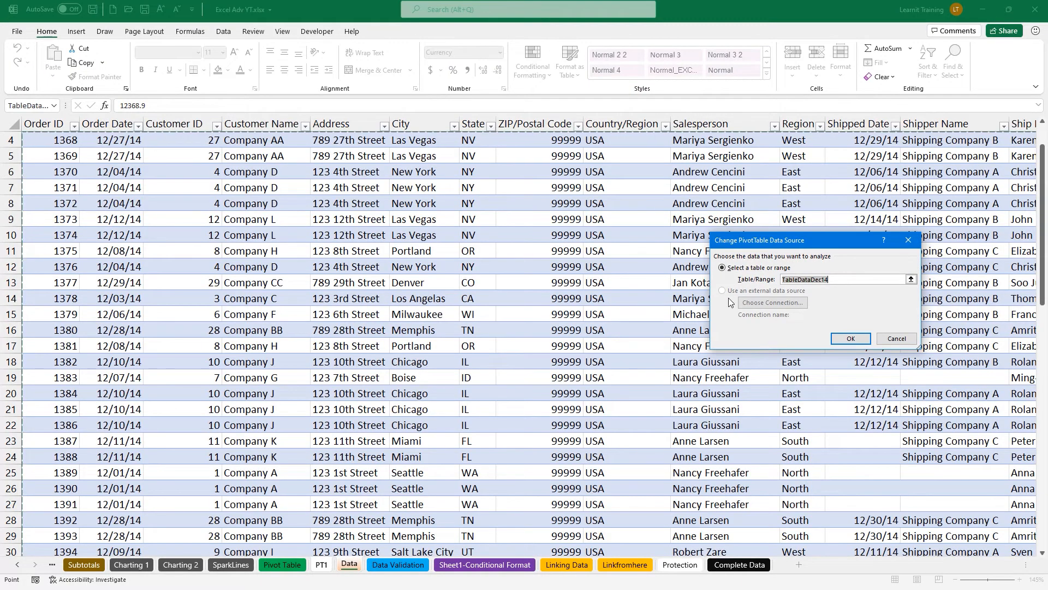
key(BackSpace)
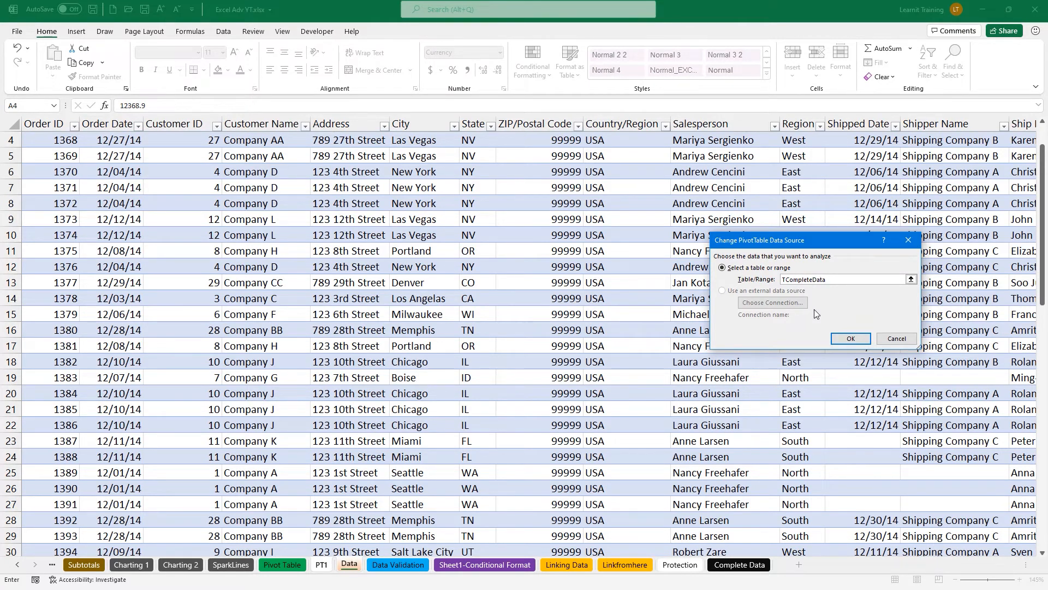
click(850, 339)
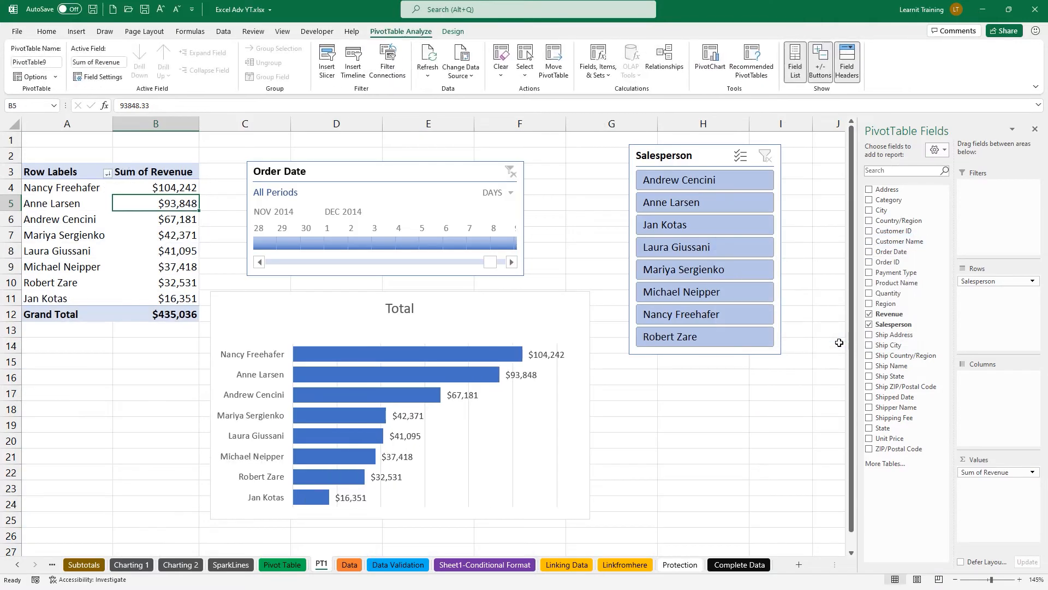
Check the B4:B10 revenue sum, then drill down on B4's $104,242 into a new sheet.
drag(155, 189, 186, 303)
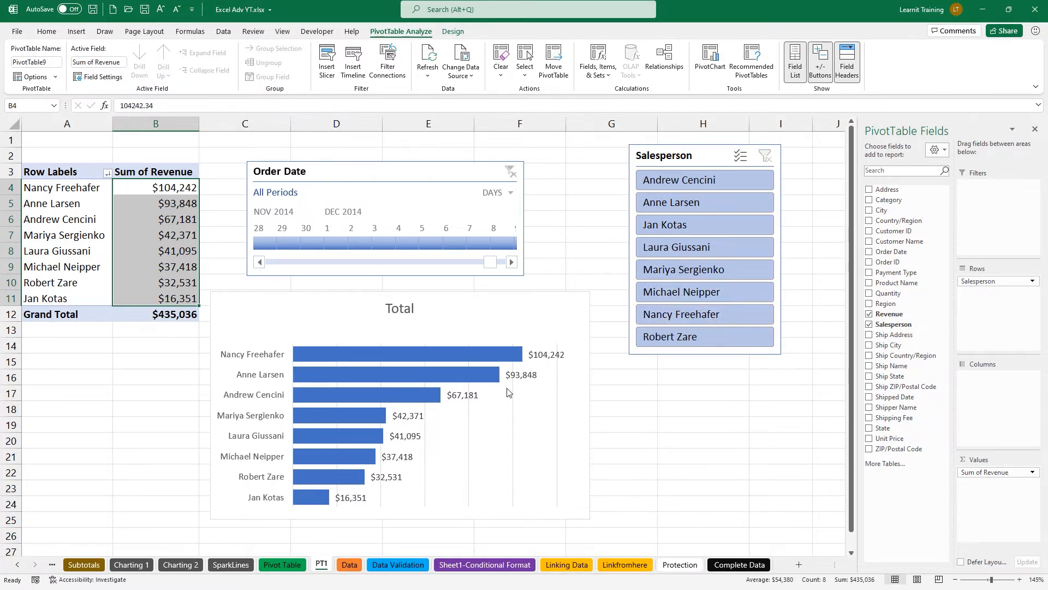
click(610, 436)
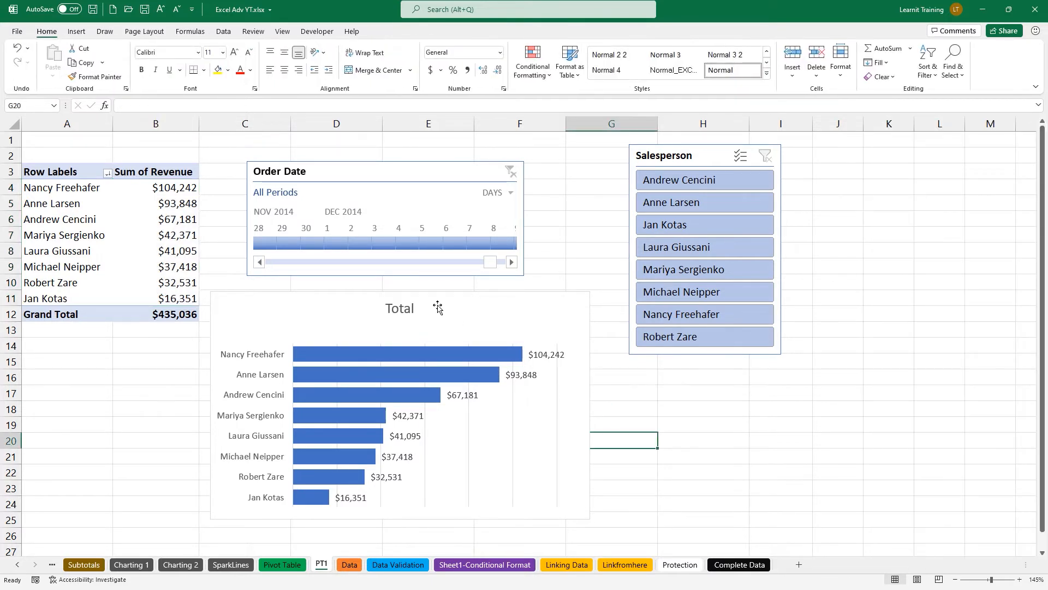
click(180, 198)
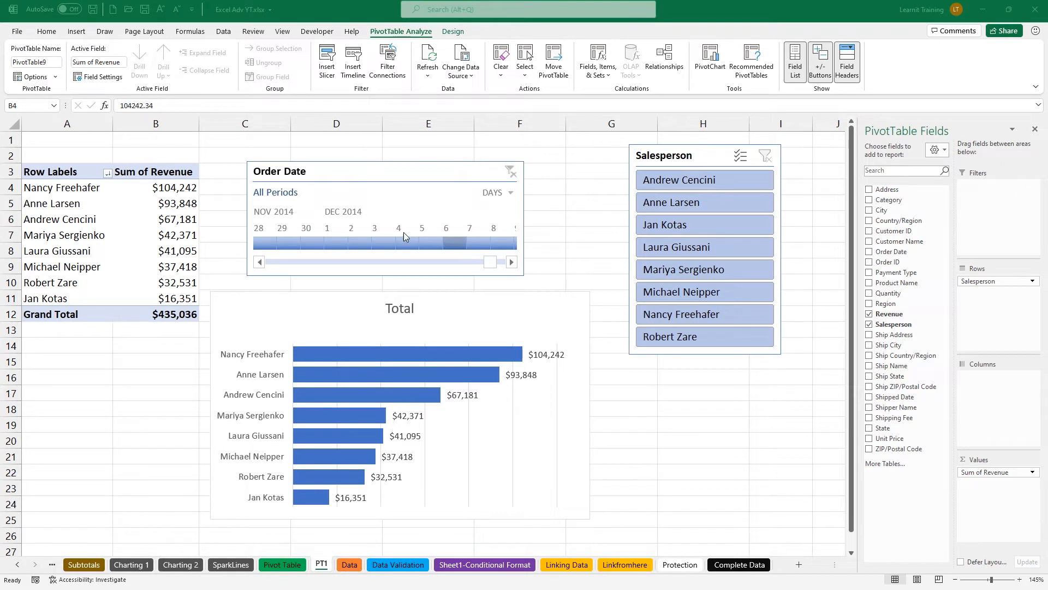
click(184, 191)
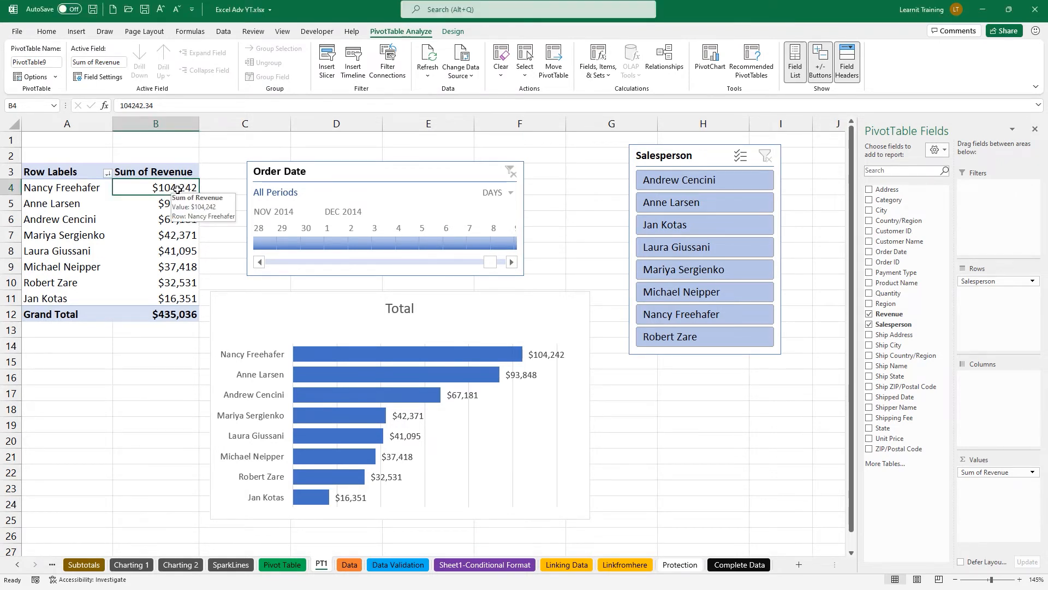
double_click(177, 189)
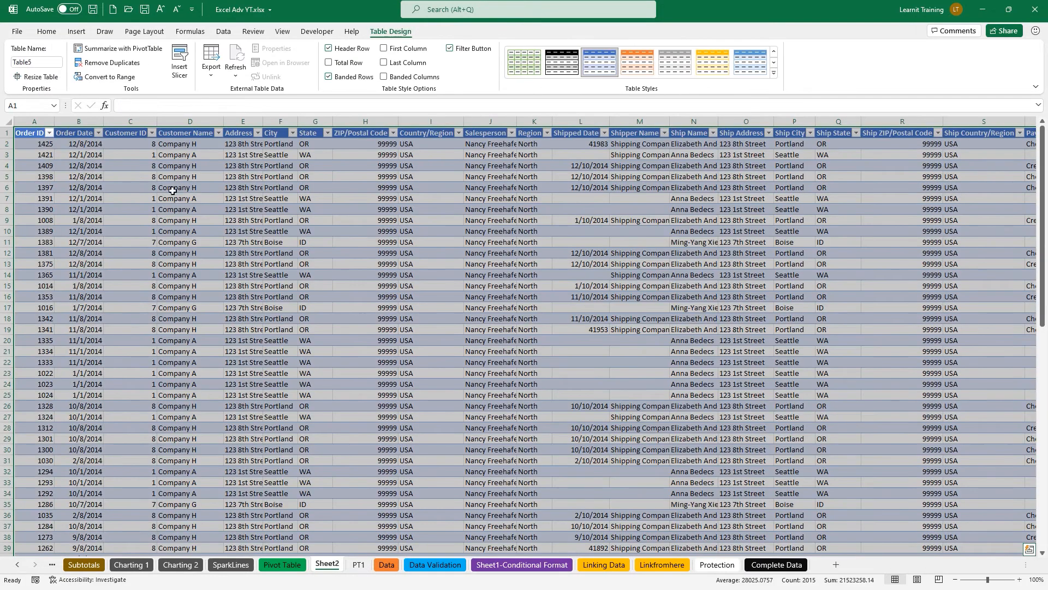
Rename the new detail sheet Sheet2 to Nancy Sales.
double_click(336, 565)
text(N)
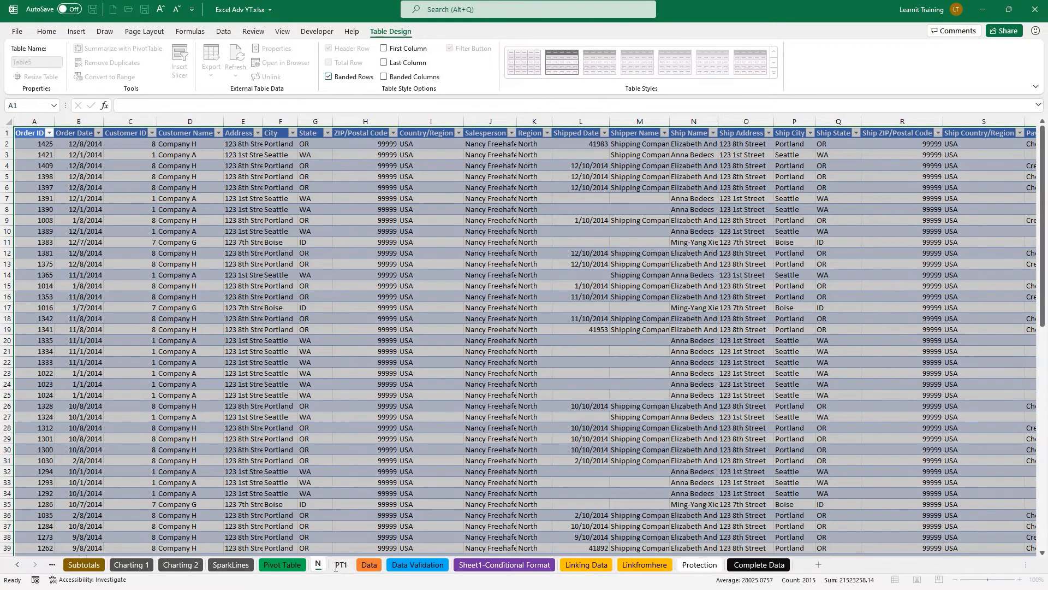
text(ancy Sales)
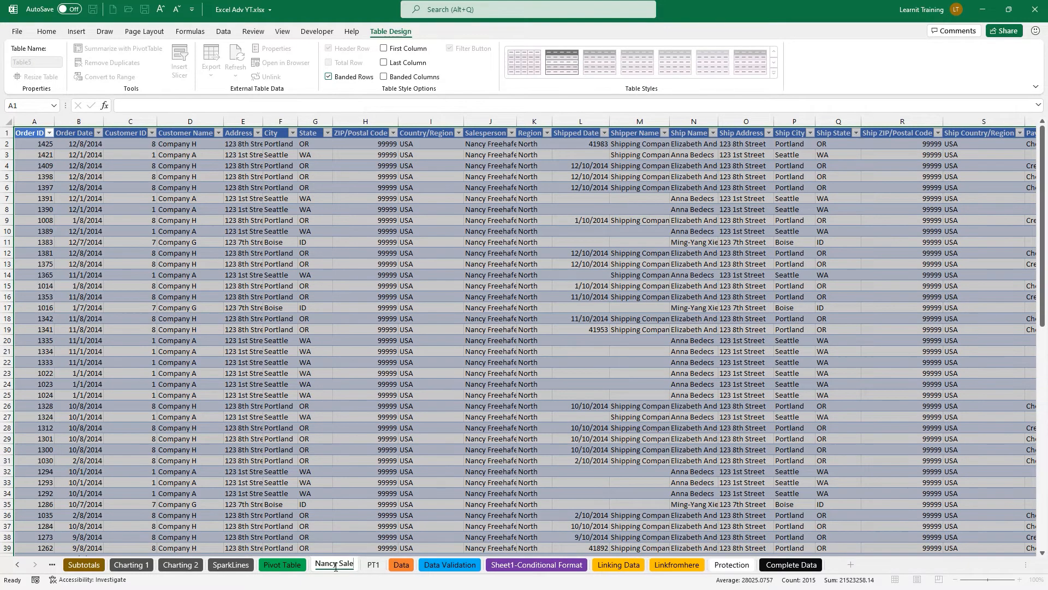
key(Return)
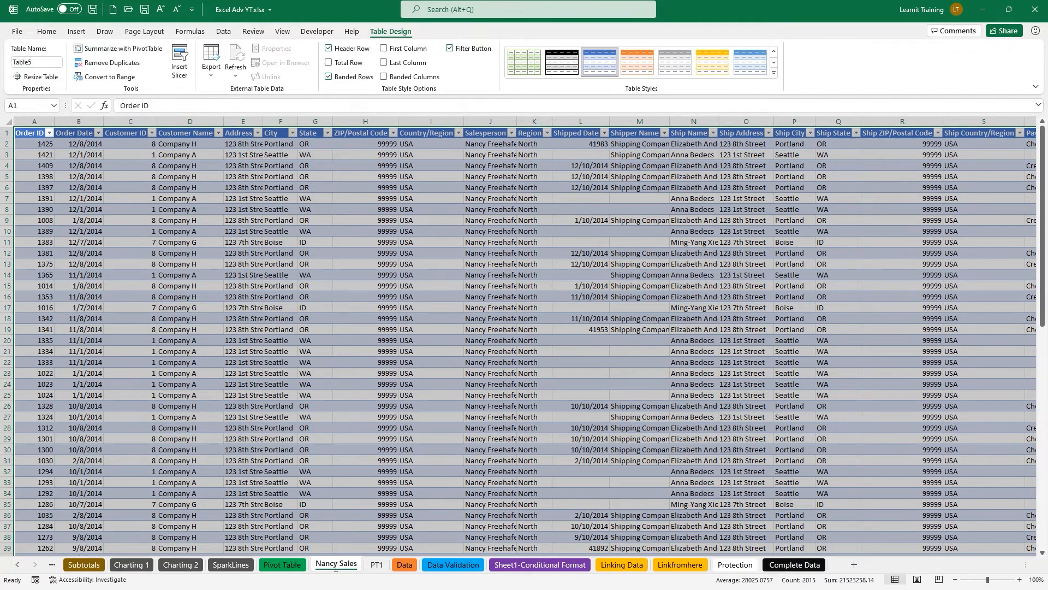
Drill down on B5's $93,848 revenue and name the new sheet Anne Sales.
click(376, 565)
double_click(169, 206)
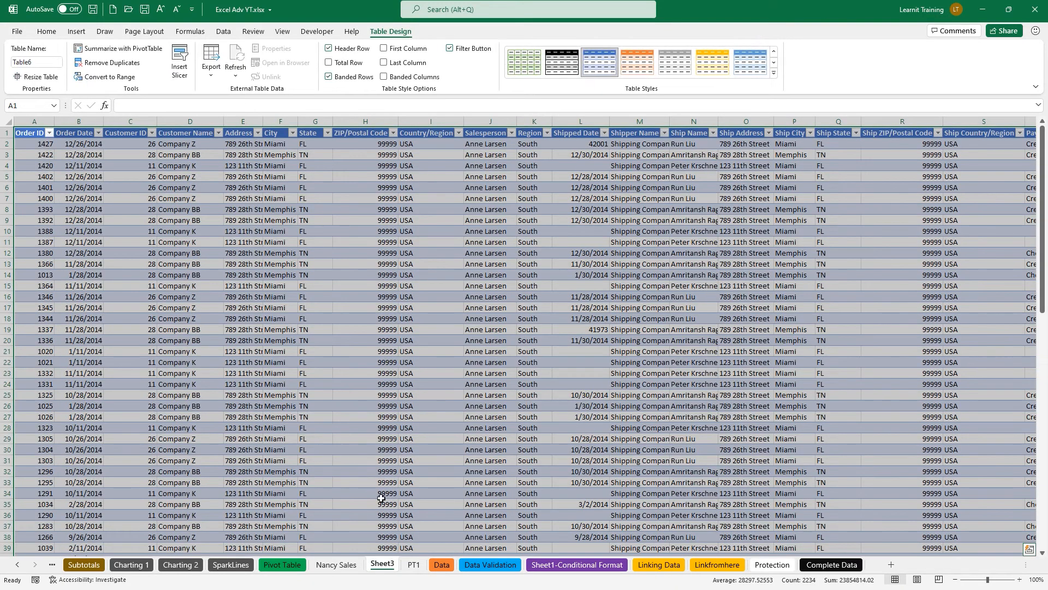
double_click(391, 565)
text(Anne Sales)
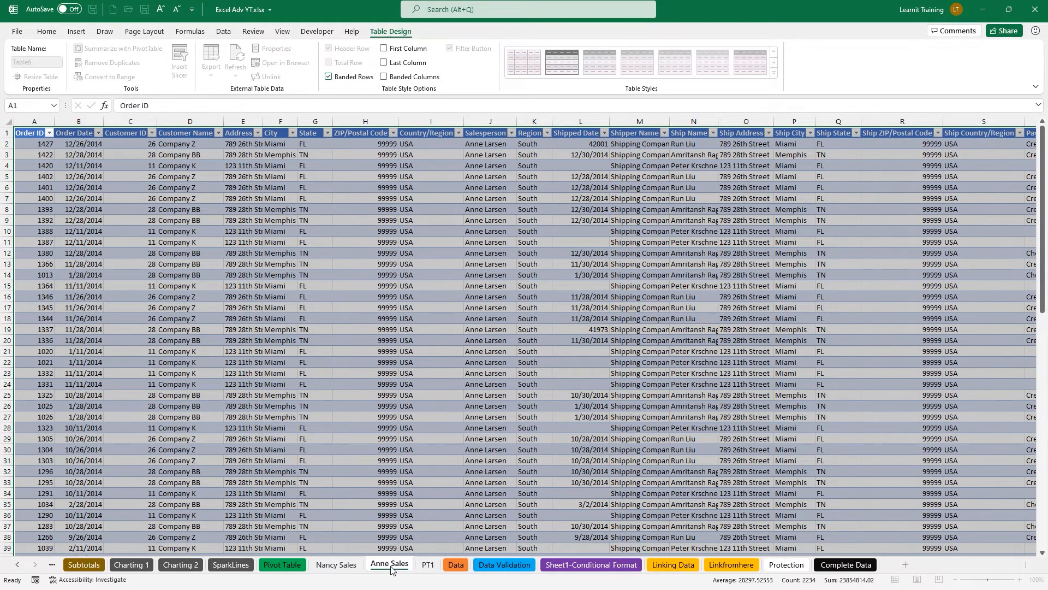
key(Return)
Drill down on B6's $67,181 revenue into a sheet named Andrews Sales, then return to PT1.
click(428, 566)
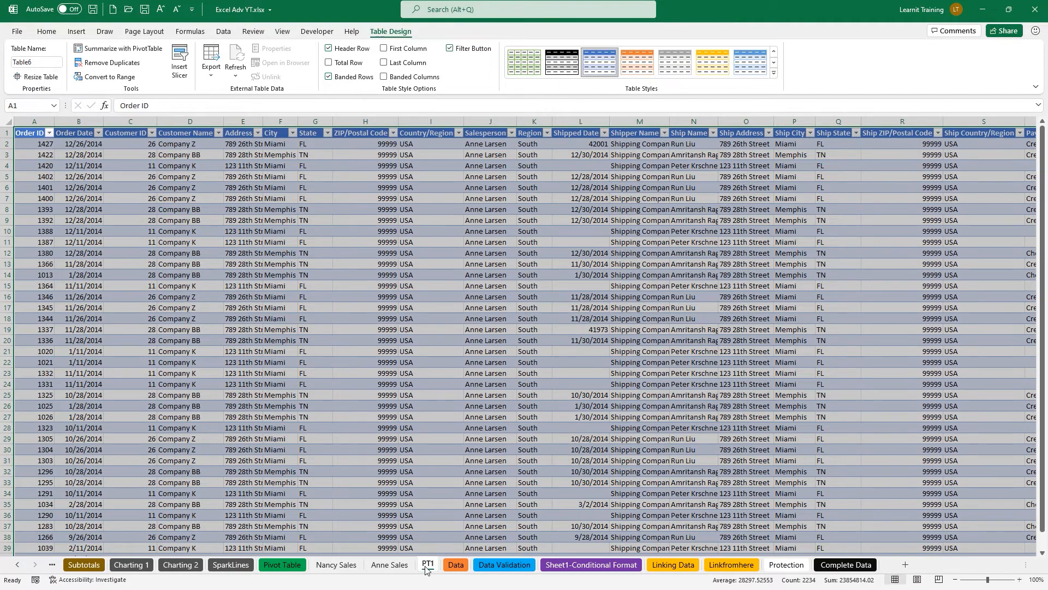
double_click(169, 221)
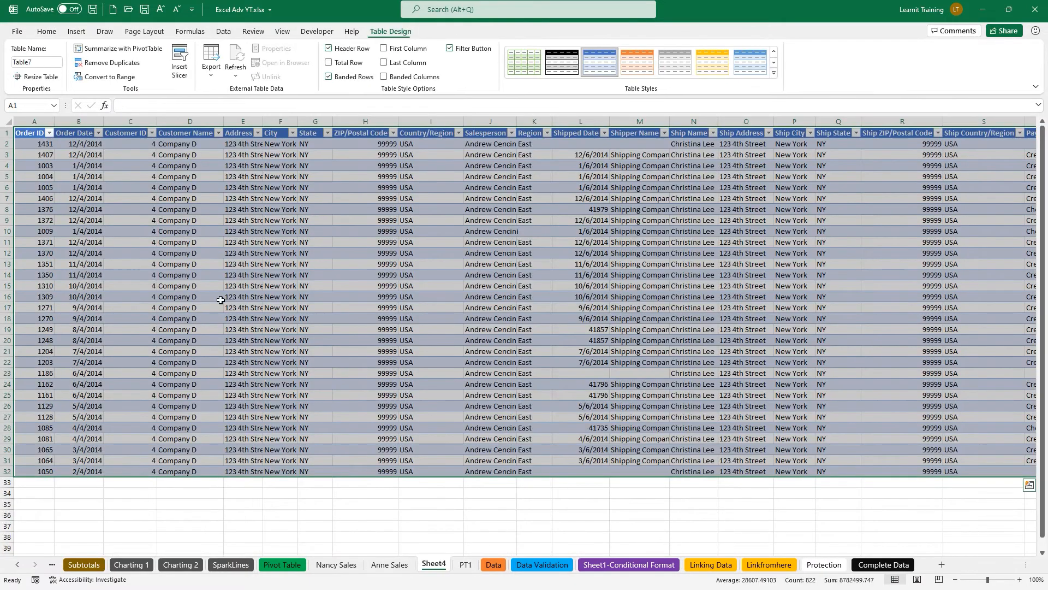
double_click(438, 568)
key(BackSpace)
text(Andrews Sales)
key(Return)
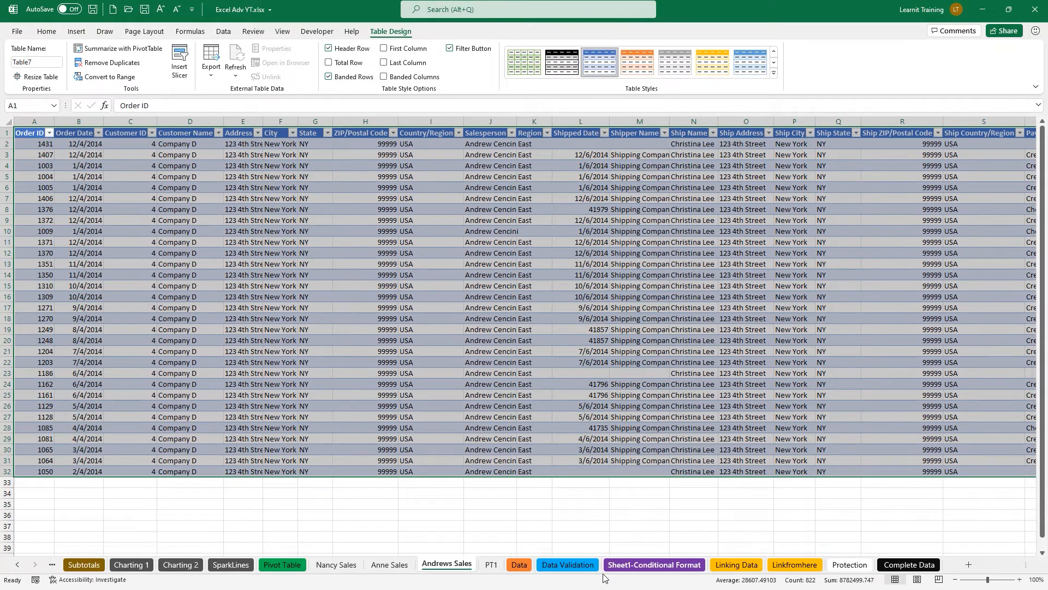
click(491, 565)
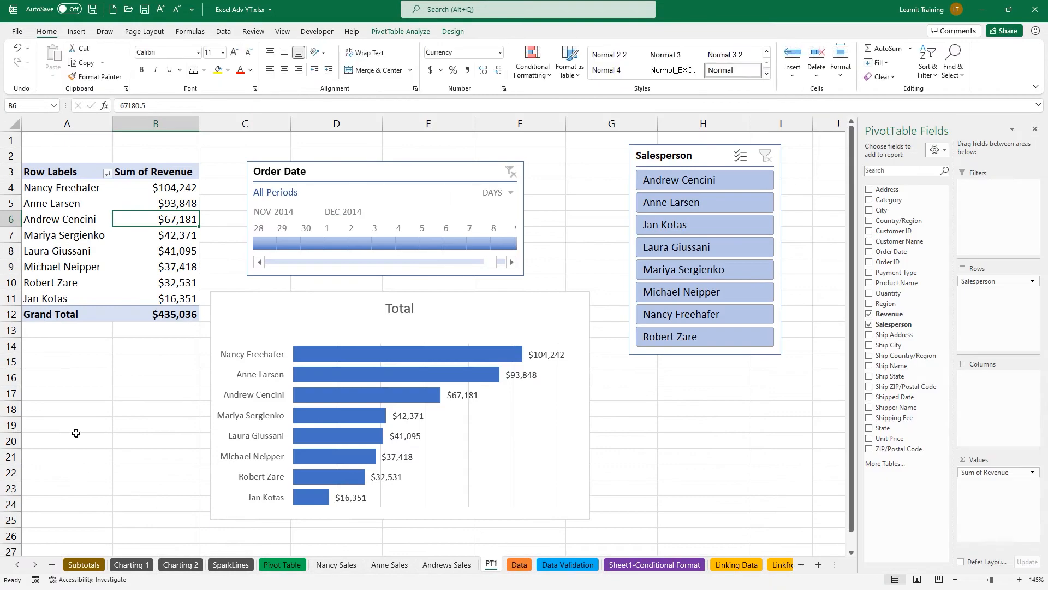
Go to the Data Validation sheet with the Customer Credit Information table.
mouse_move(135, 299)
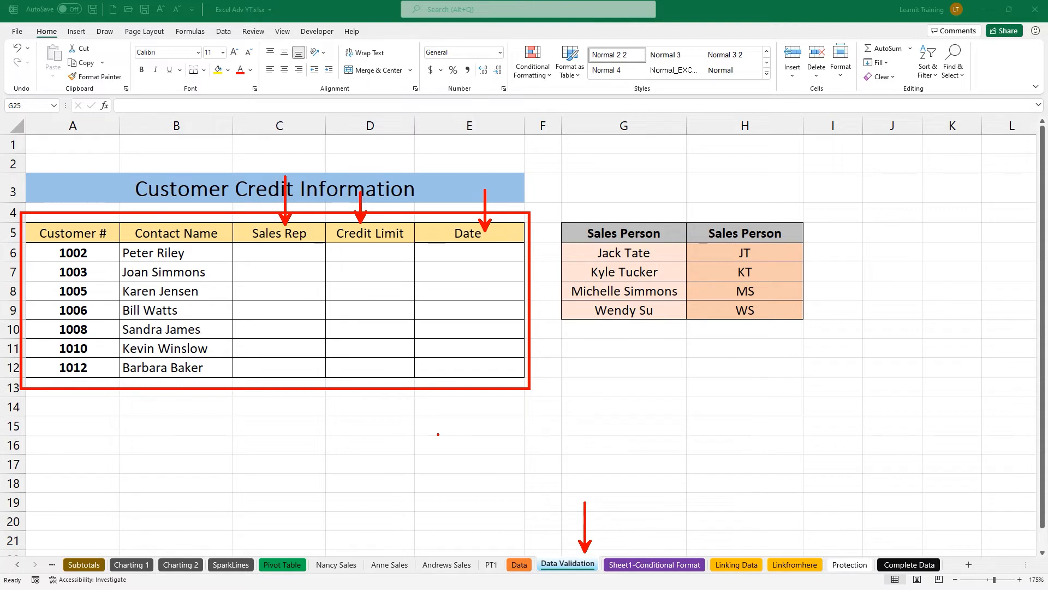
Select the empty Sales Rep cells C6:C12 in the Customer Credit Information table.
mouse_move(555, 204)
mouse_down()
mouse_move(663, 292)
mouse_move(693, 332)
mouse_up()
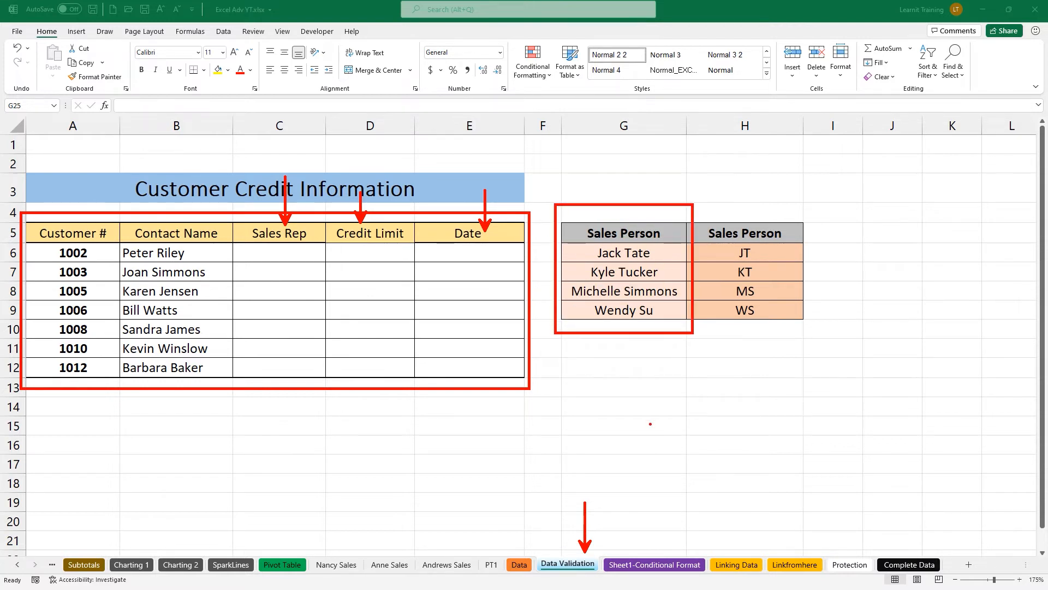
key(Escape)
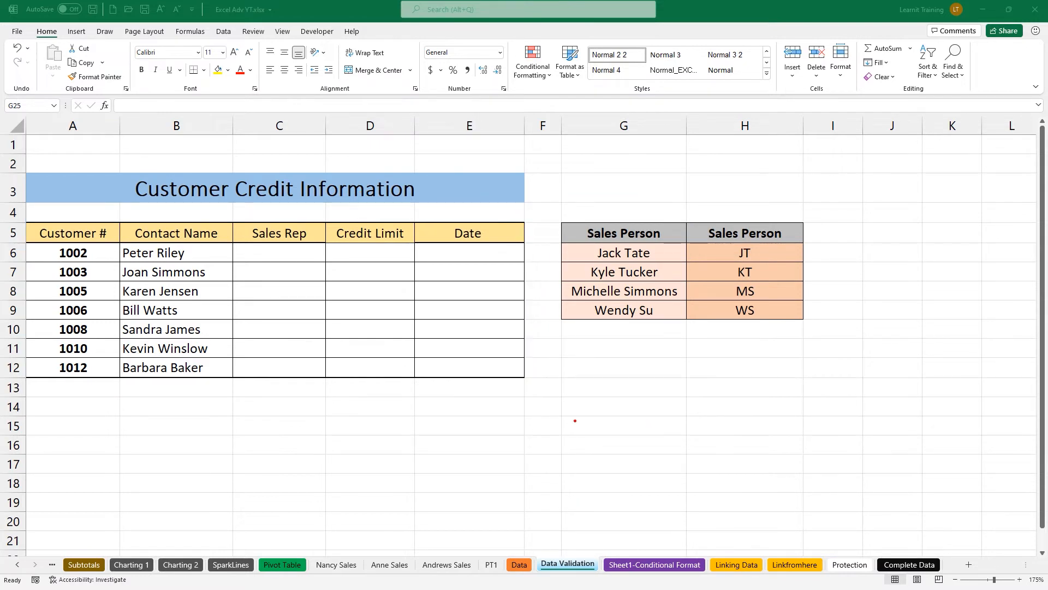
drag(238, 249, 218, 223)
drag(361, 247, 338, 227)
mouse_move(421, 235)
mouse_down()
mouse_move(451, 253)
mouse_move(441, 247)
mouse_up()
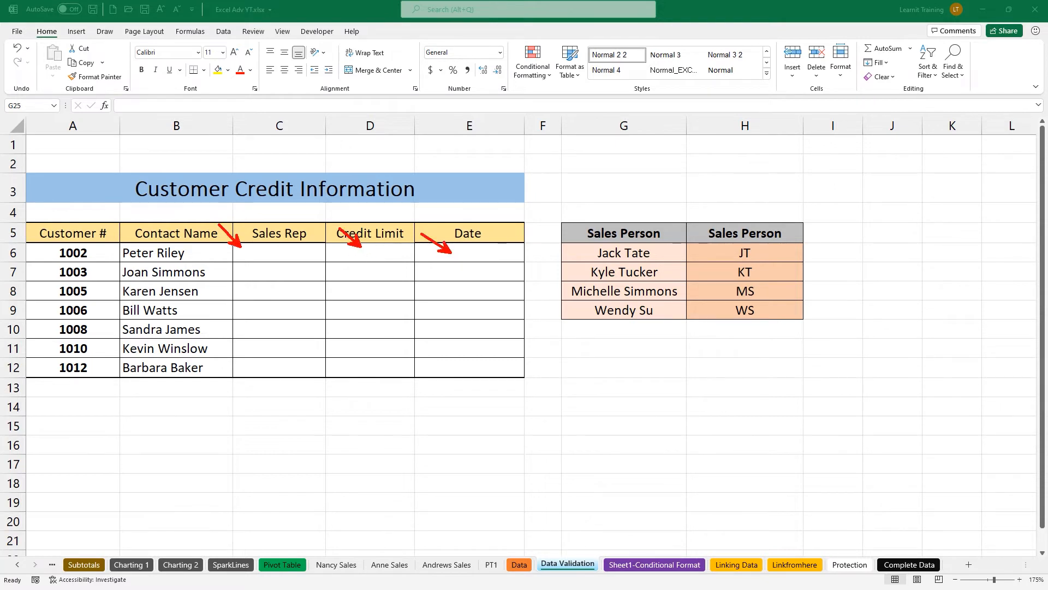
mouse_move(222, 216)
mouse_down()
mouse_move(340, 344)
mouse_move(334, 381)
mouse_up()
mouse_move(295, 267)
mouse_down()
mouse_move(367, 217)
mouse_move(462, 196)
mouse_move(563, 232)
mouse_up()
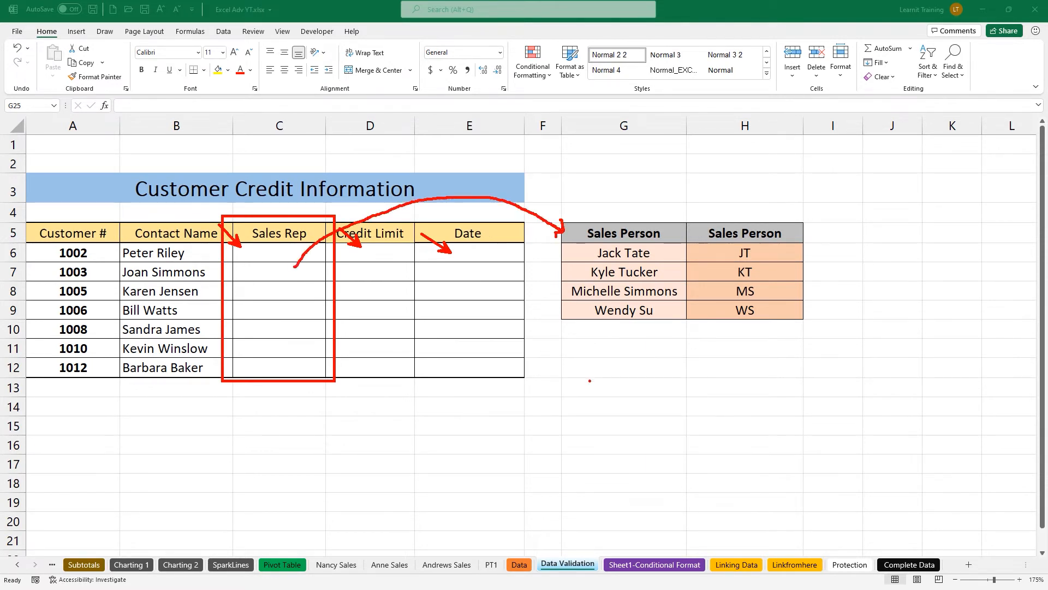
key(e)
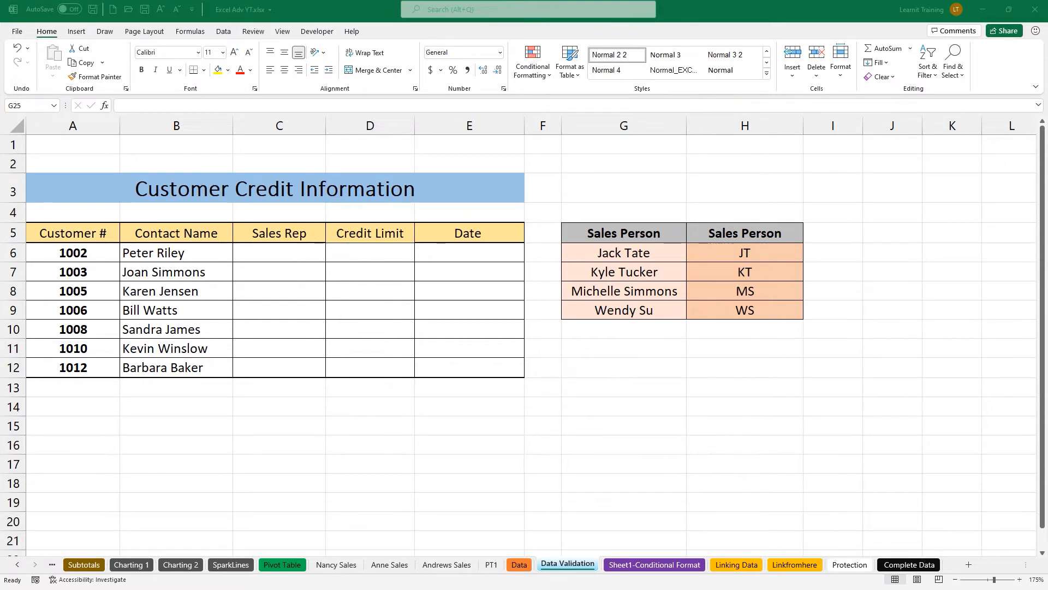
drag(385, 240, 416, 220)
drag(498, 217, 543, 201)
drag(407, 210, 534, 387)
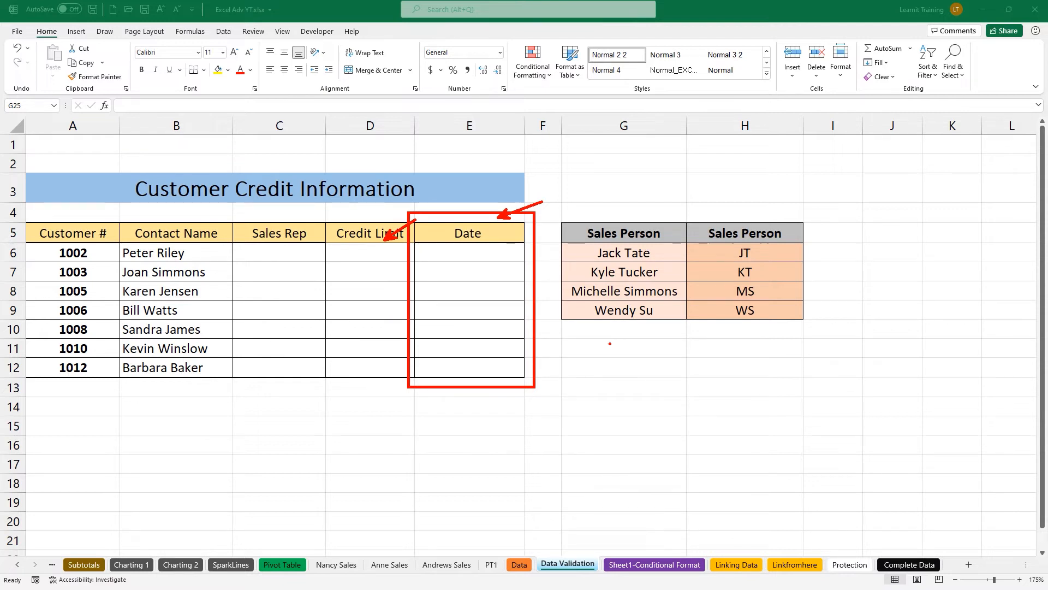
key(Escape)
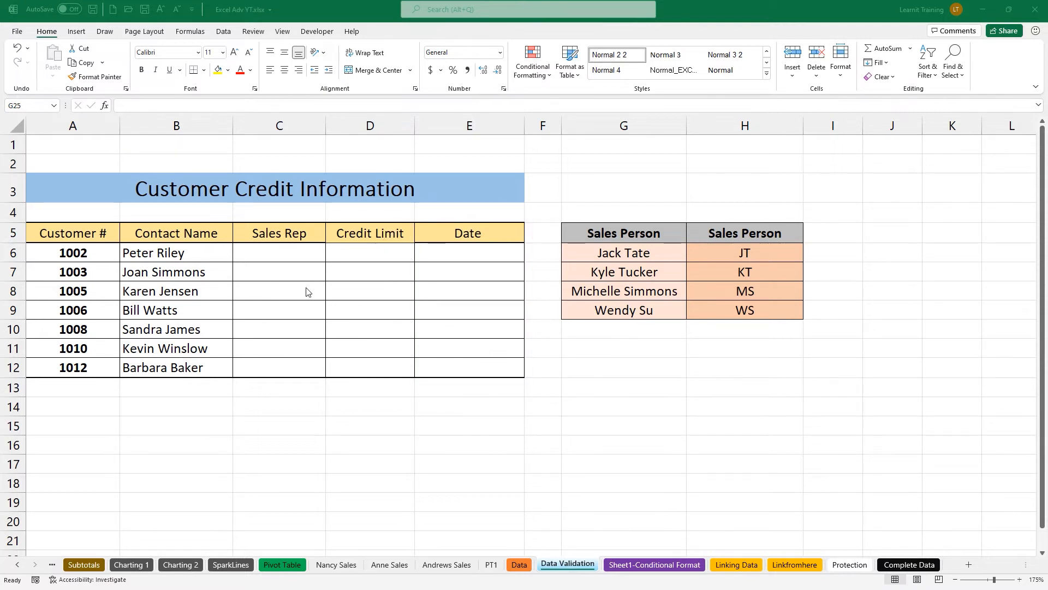
drag(271, 251, 265, 365)
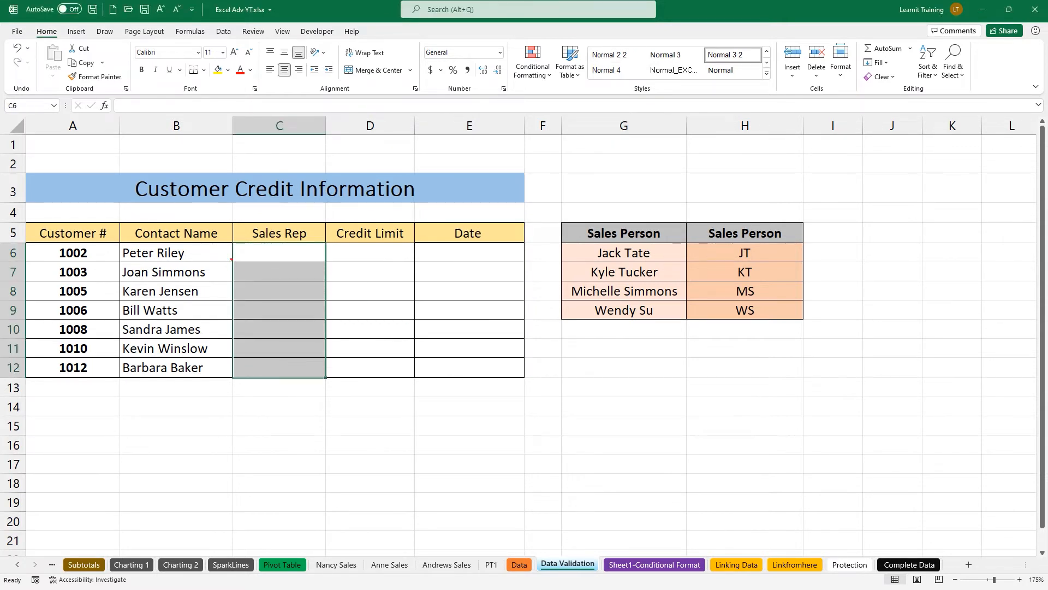
With the Sales Rep cells selected, display the Data ribbon commands.
drag(228, 234, 331, 392)
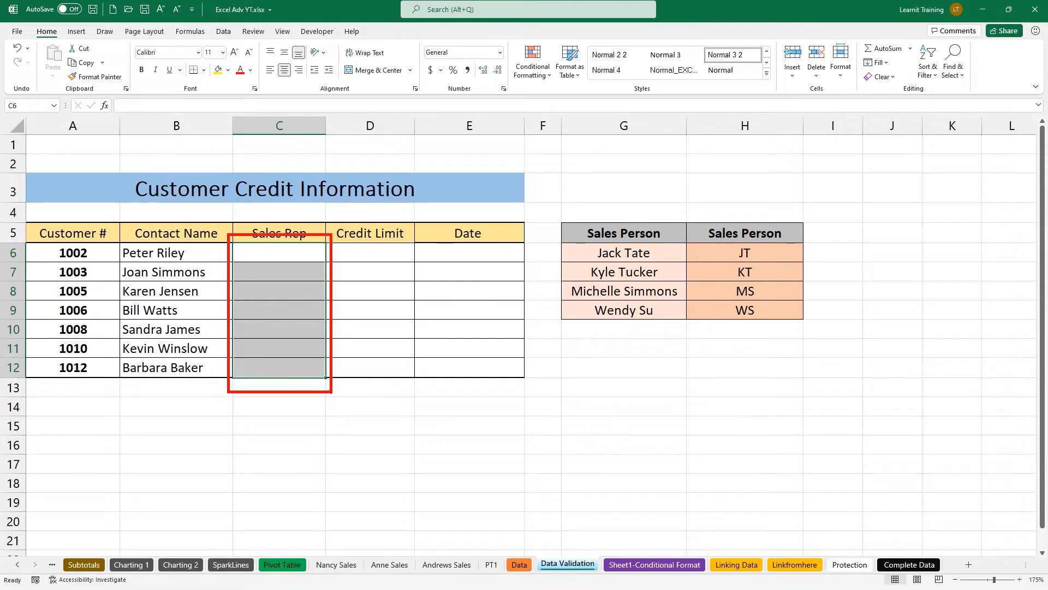
mouse_move(278, 271)
mouse_down()
mouse_move(218, 105)
mouse_move(220, 49)
mouse_move(237, 44)
mouse_up()
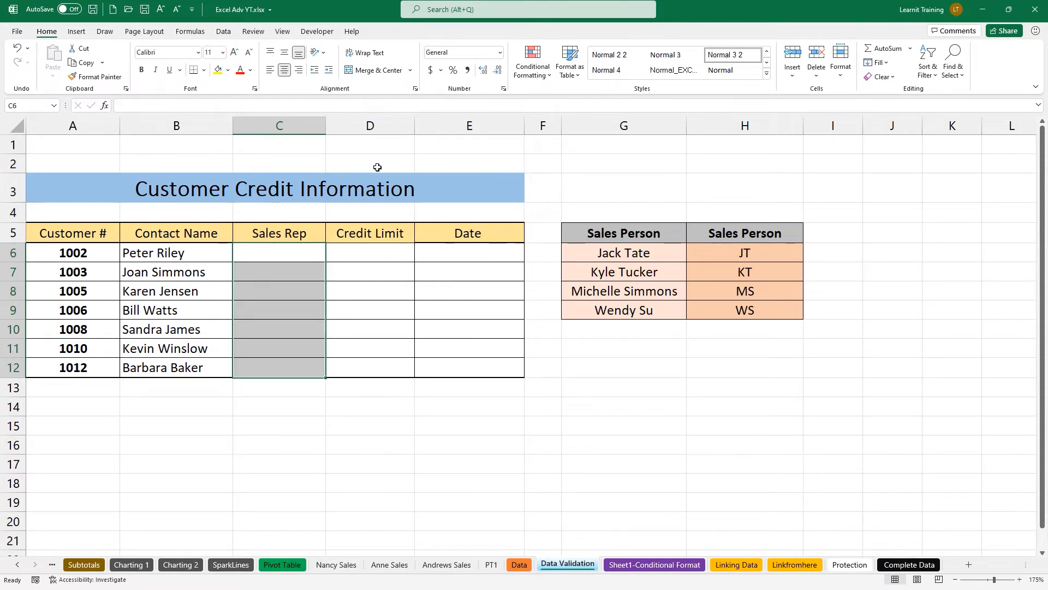
click(223, 31)
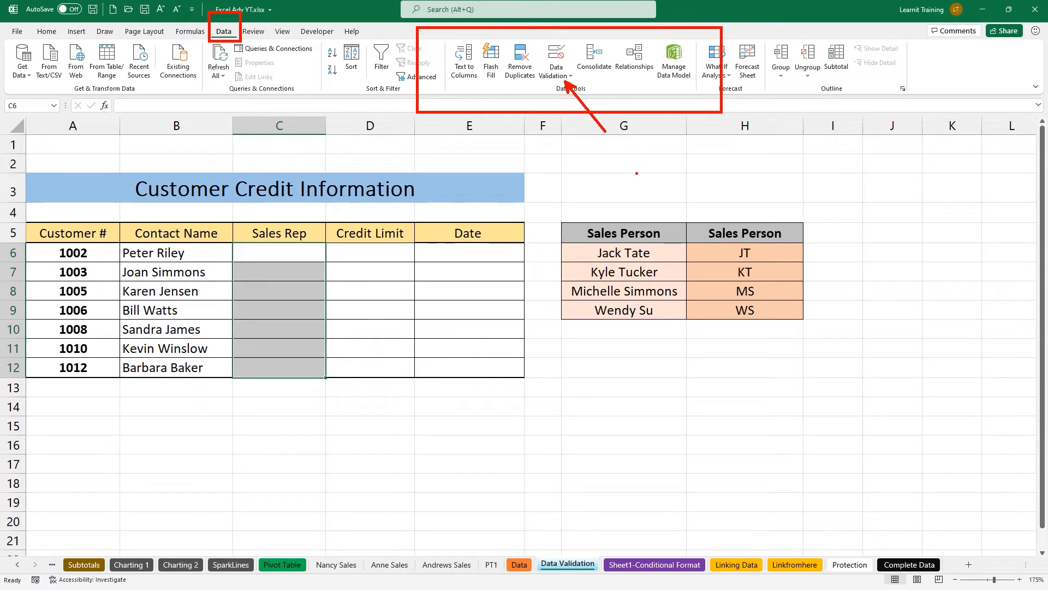
Create a List validation rule for the Sales Rep cells with source =$G$6:$G$9.
click(557, 70)
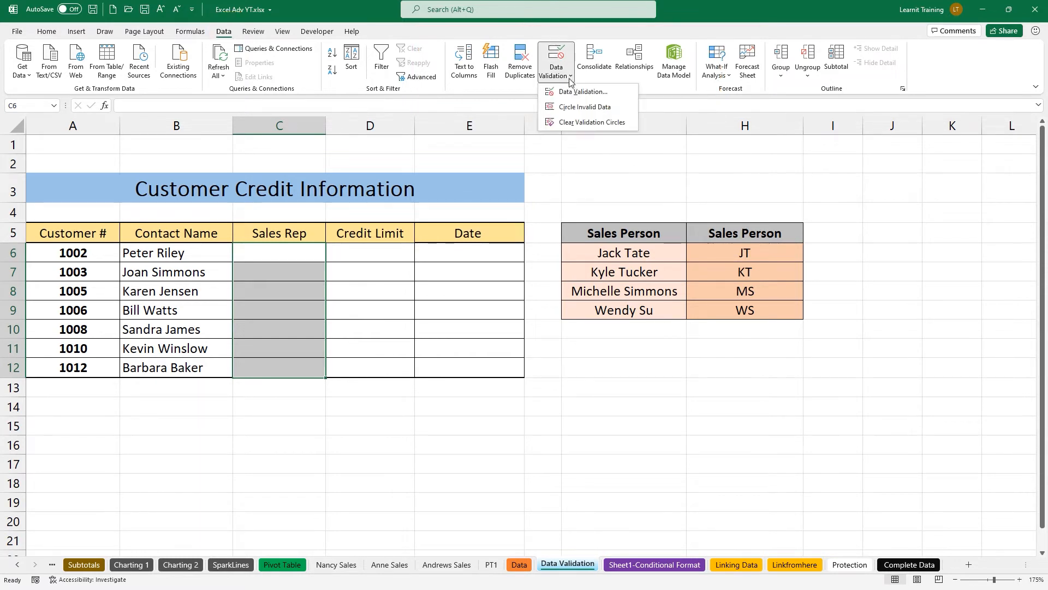
click(591, 99)
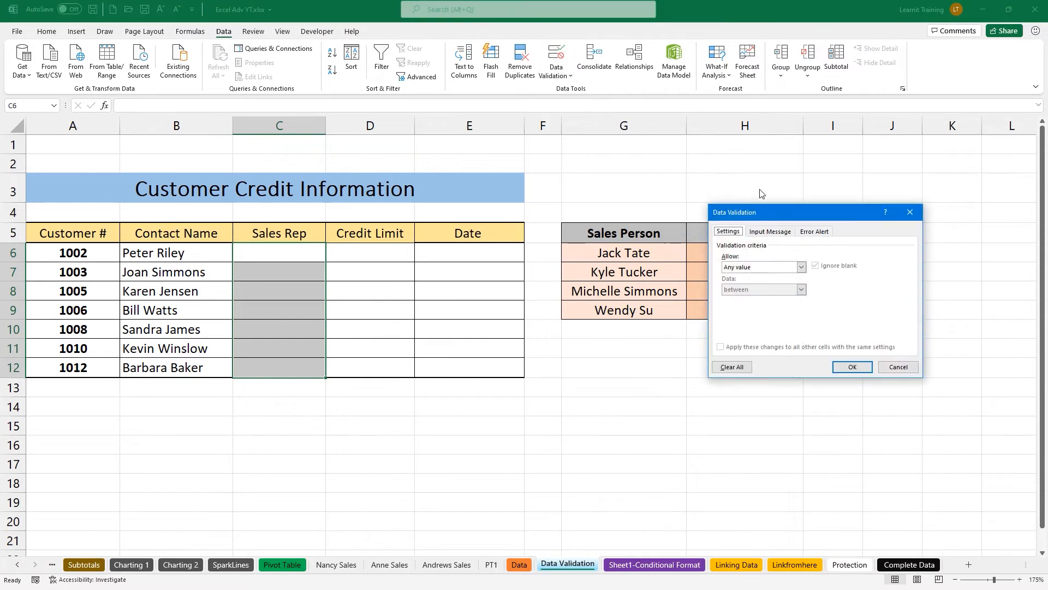
mouse_move(782, 213)
mouse_down()
mouse_move(624, 212)
mouse_move(585, 192)
mouse_move(580, 174)
mouse_up()
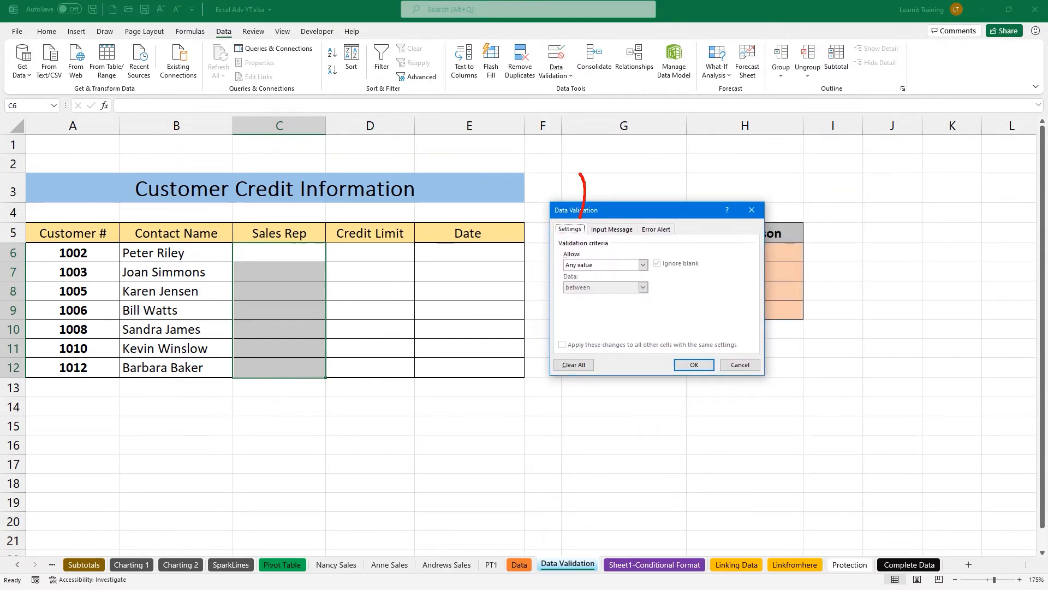
drag(615, 216, 585, 189)
key(Escape)
click(626, 266)
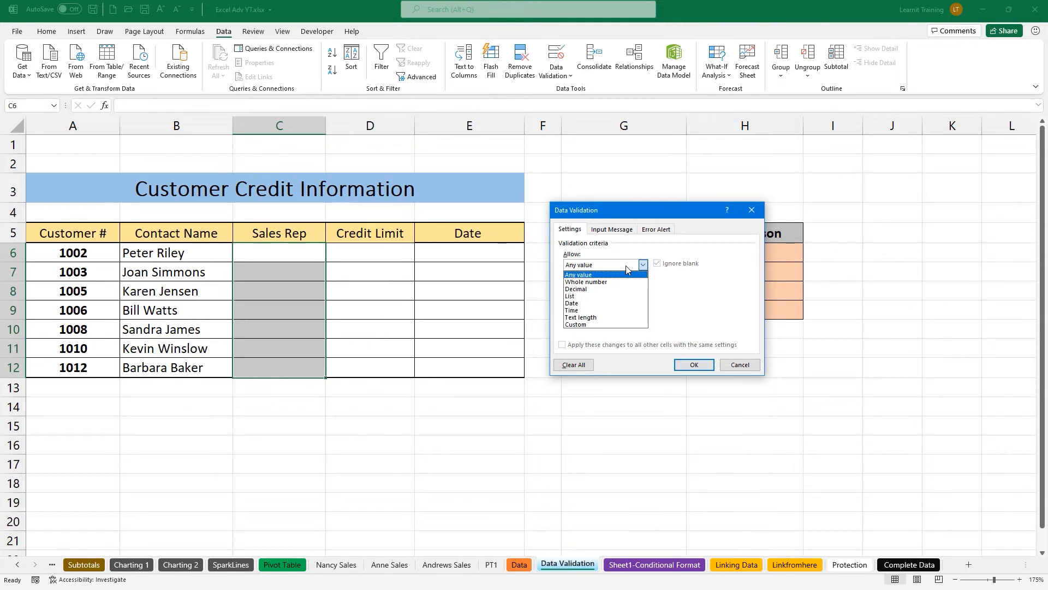
click(571, 296)
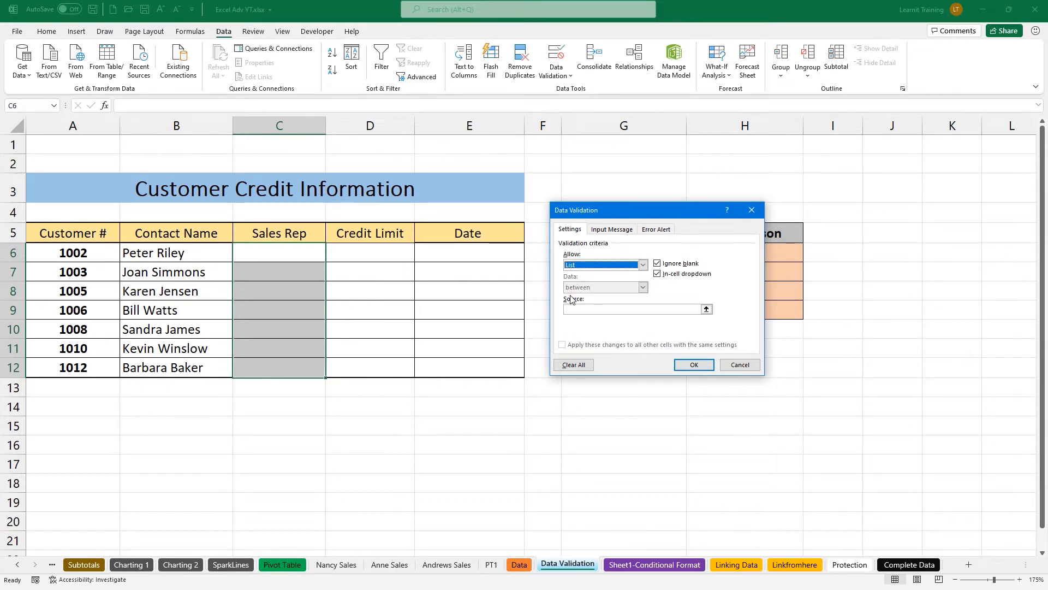
click(579, 310)
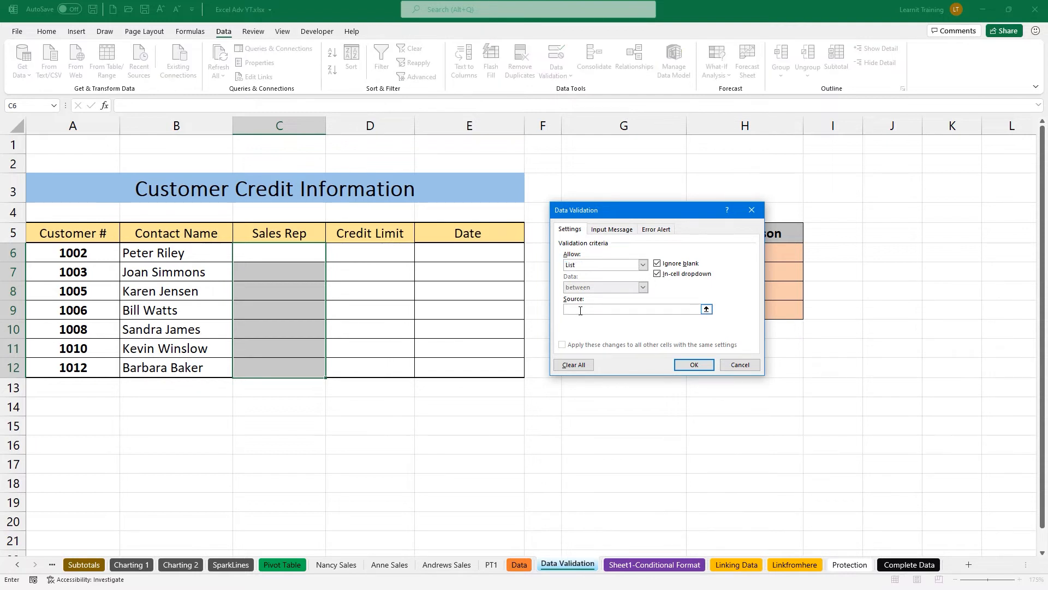
click(707, 310)
drag(582, 253, 606, 310)
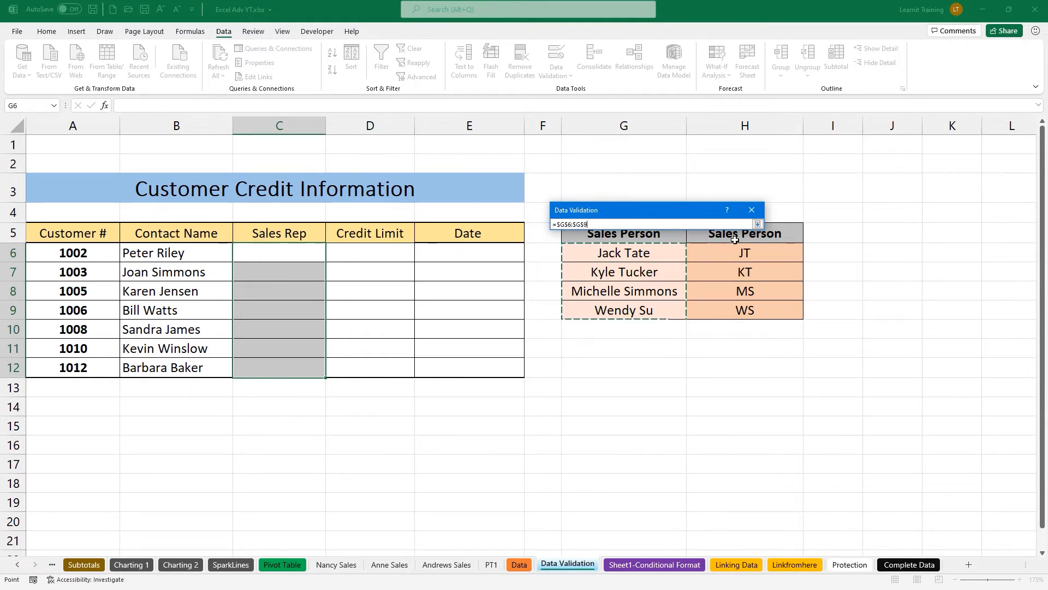
click(757, 224)
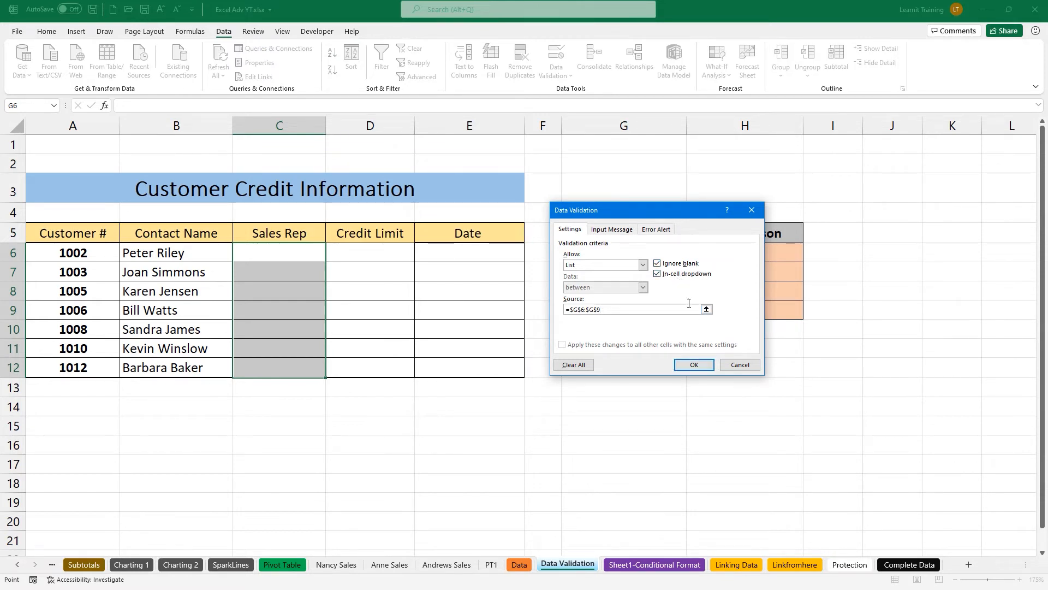
Add an input message titled 'Please use drop down' to the Sales Rep rule.
click(606, 229)
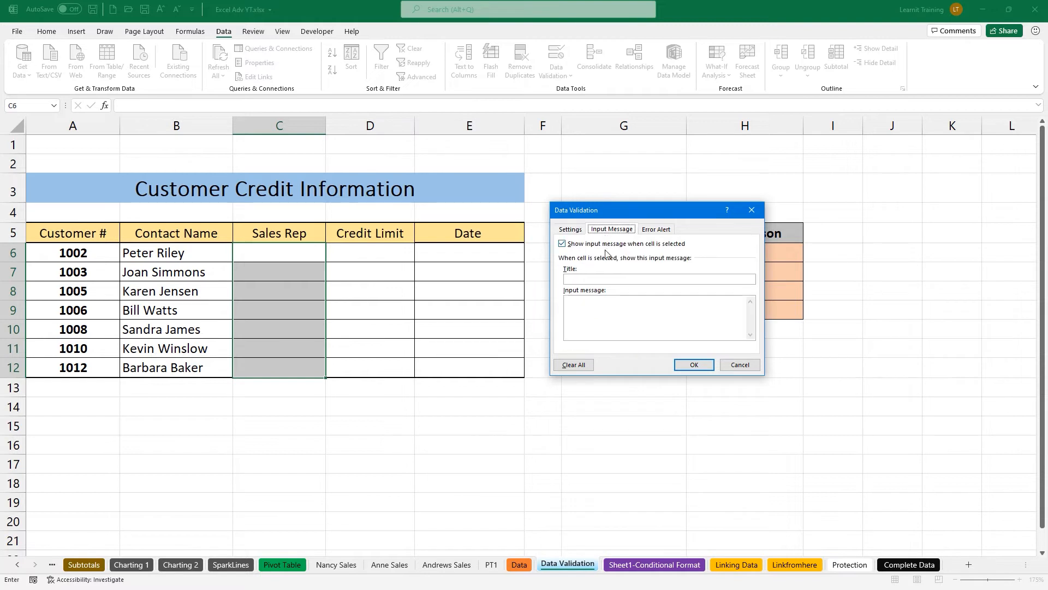
click(592, 277)
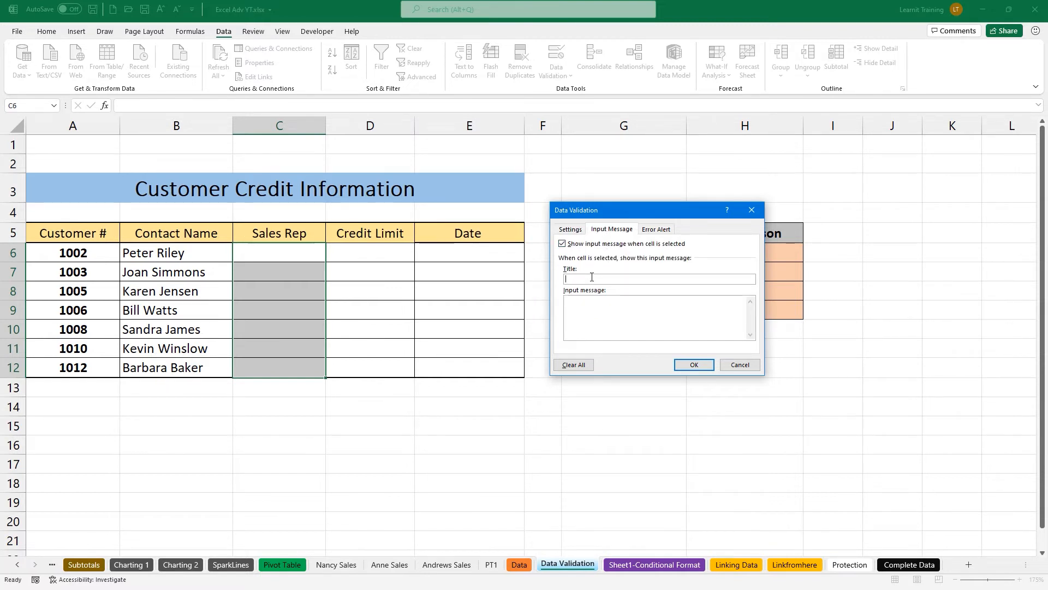
text(Please)
text( use drop do)
text( makes sure)
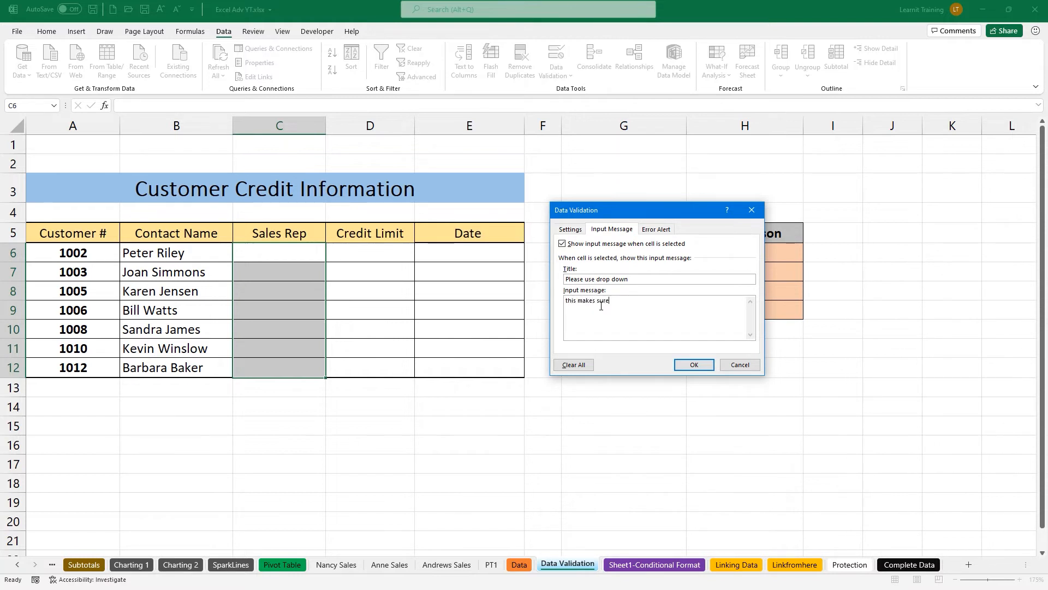
text(ng is consistent for our sales reps.)
Set a Stop error alert titled 'Incorrect spelling' asking users to select a sales rep name from the drop-down.
click(668, 230)
click(654, 279)
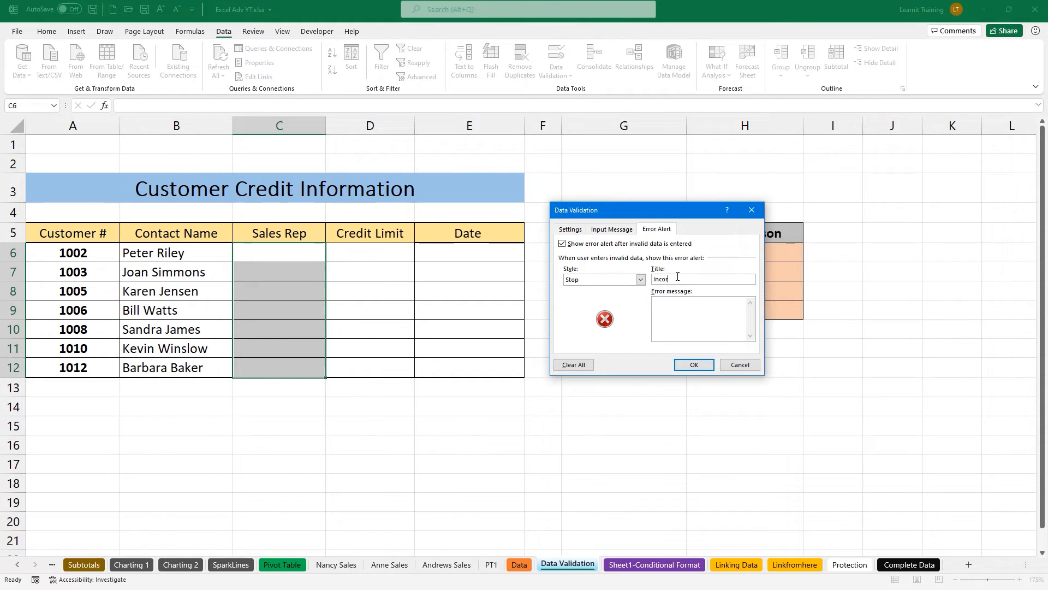
text(Incorrect spelloi)
key(BackSpace)
key(BackSpace)
text(ing)
text(plea)
text(se use drop down los)
text(lect )
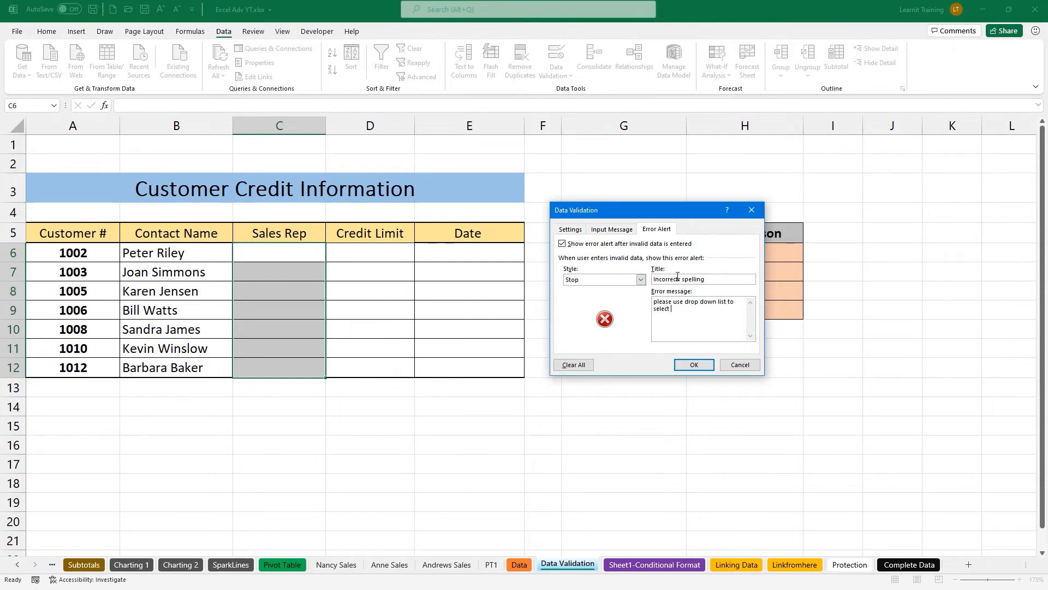
text(a sales rep name.)
click(613, 232)
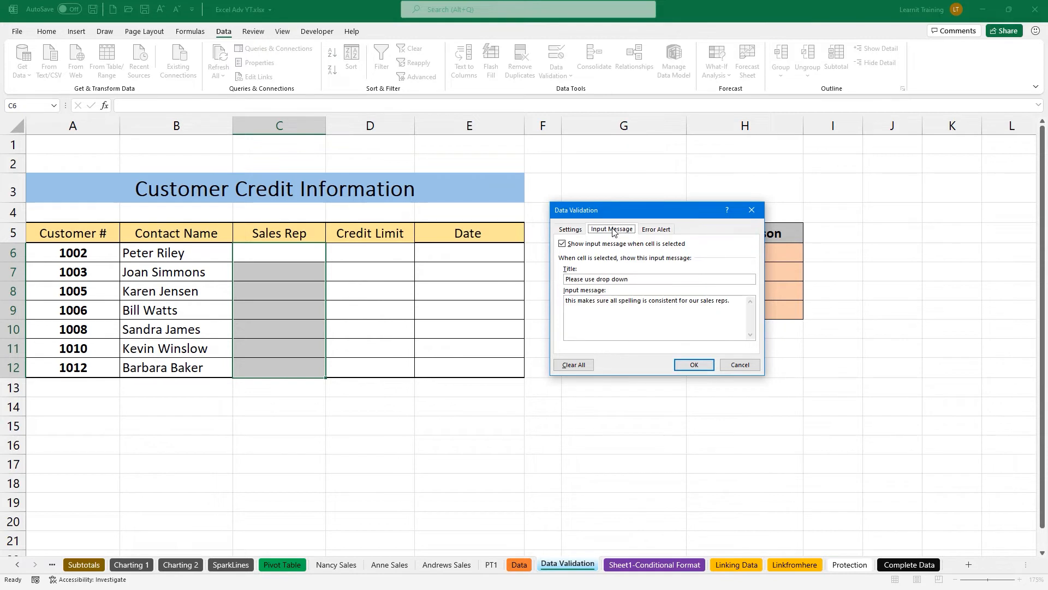
Apply the validation and confirm that typing 'Faz' in C6 is rejected.
click(701, 364)
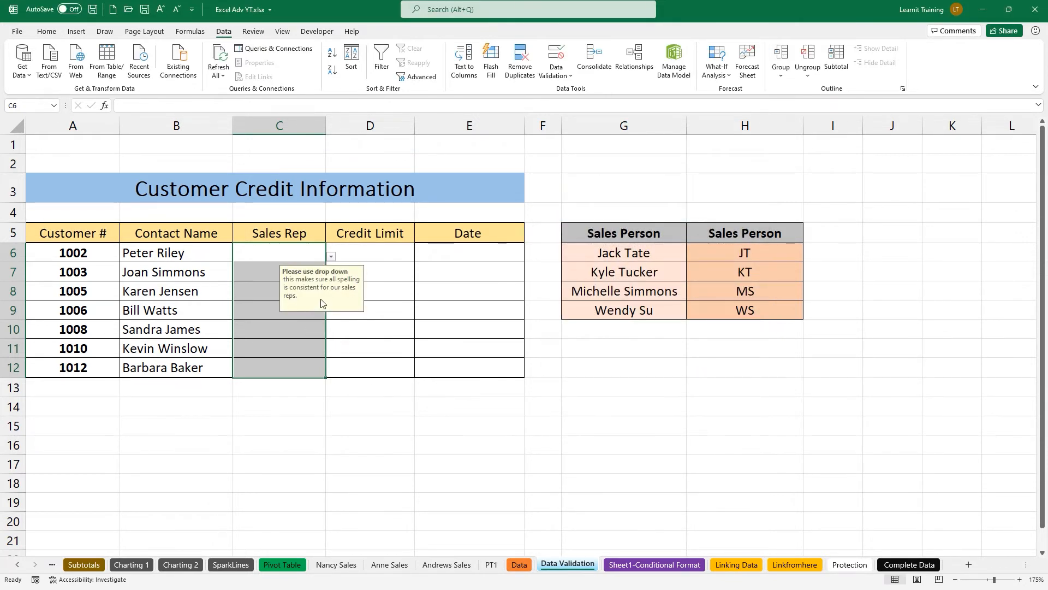
drag(385, 320, 616, 363)
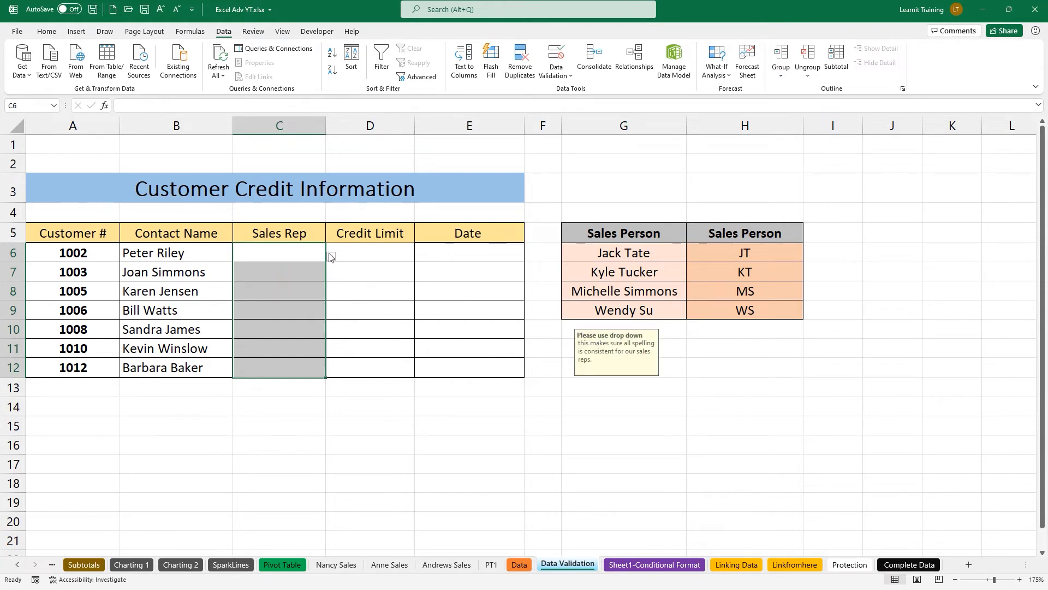
click(289, 256)
text(Faz)
key(Return)
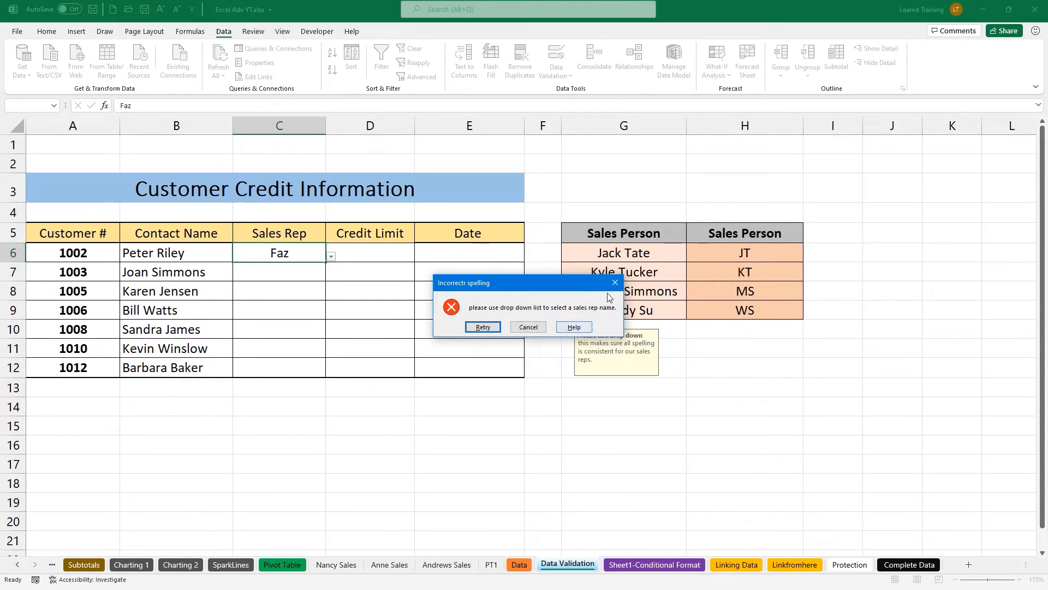
click(528, 327)
click(331, 257)
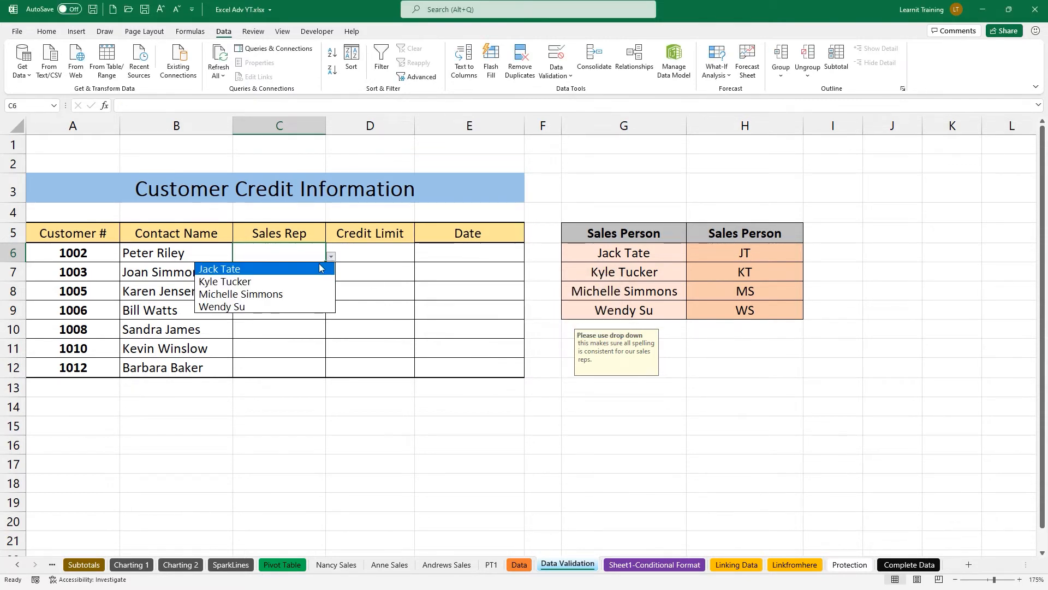
click(306, 269)
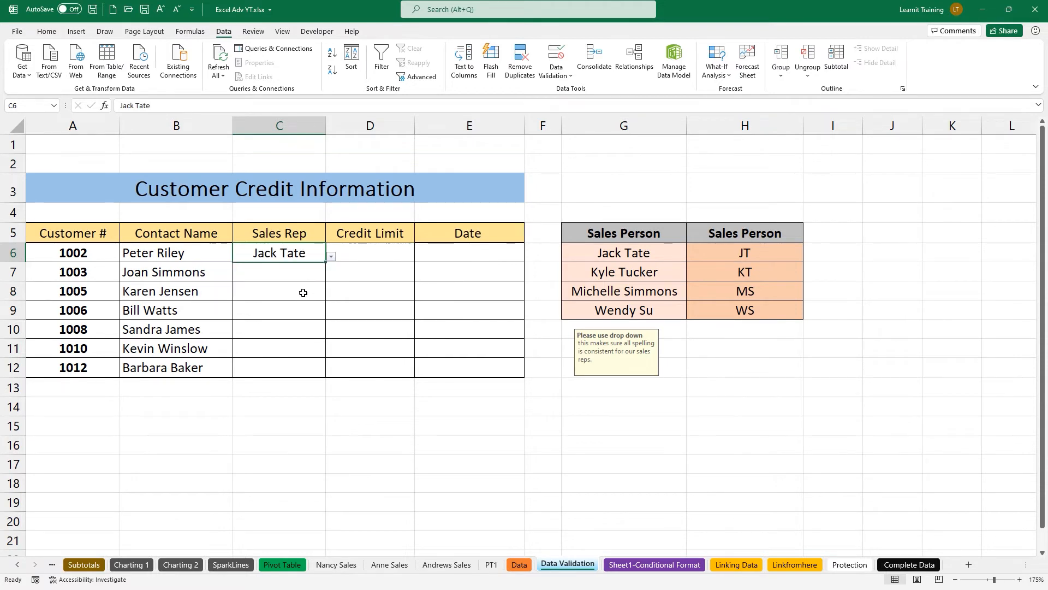
click(307, 273)
click(331, 275)
click(322, 301)
click(312, 293)
click(331, 295)
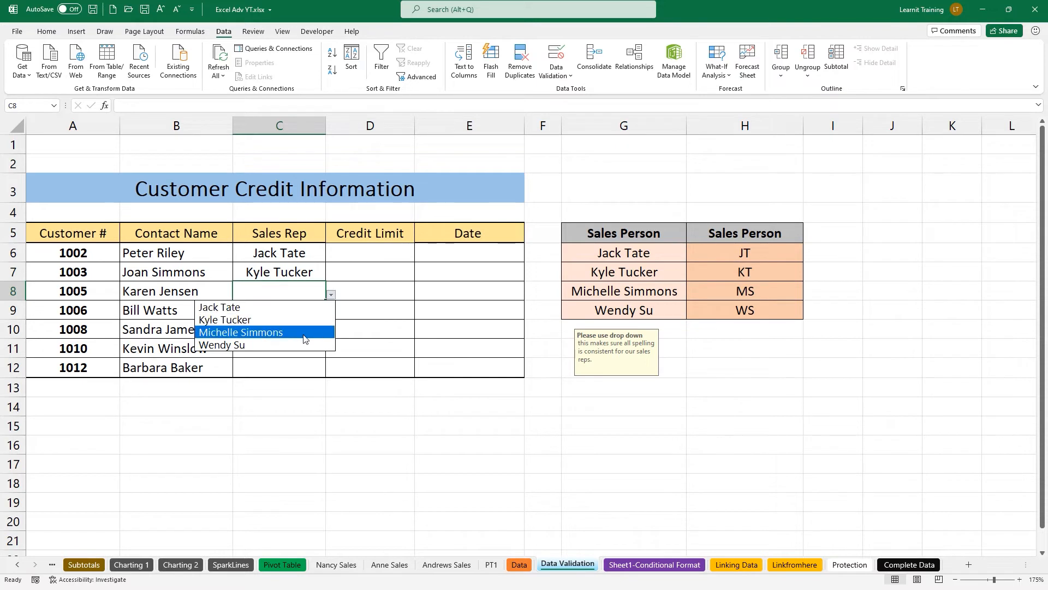
click(327, 332)
click(295, 325)
click(319, 312)
click(330, 314)
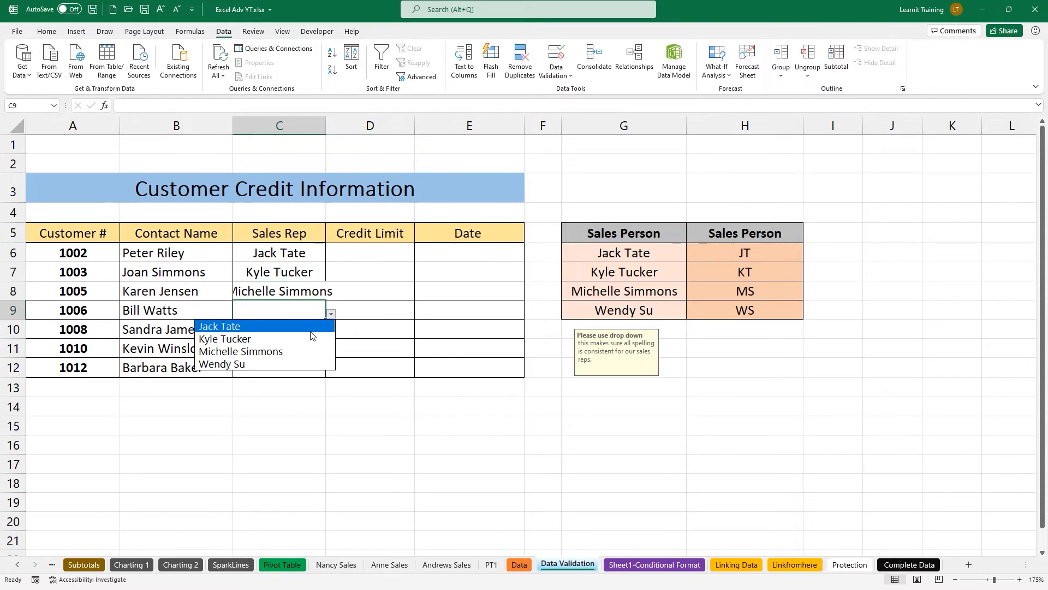
click(315, 336)
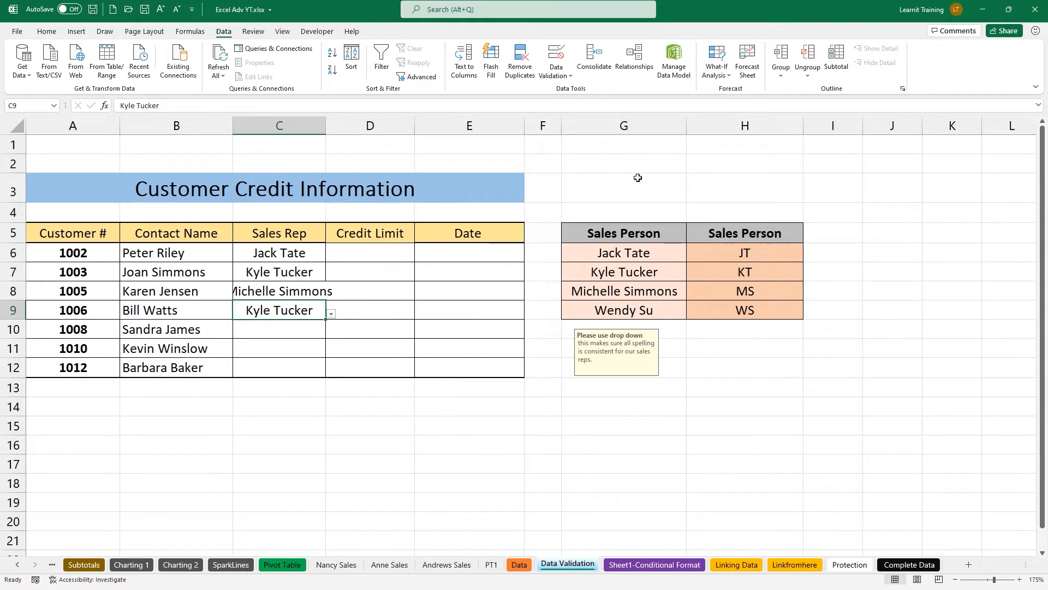
Change the G6 name to 'Faz' and check the C10 drop-down reflects it.
click(617, 251)
double_click(617, 251)
text(Faz)
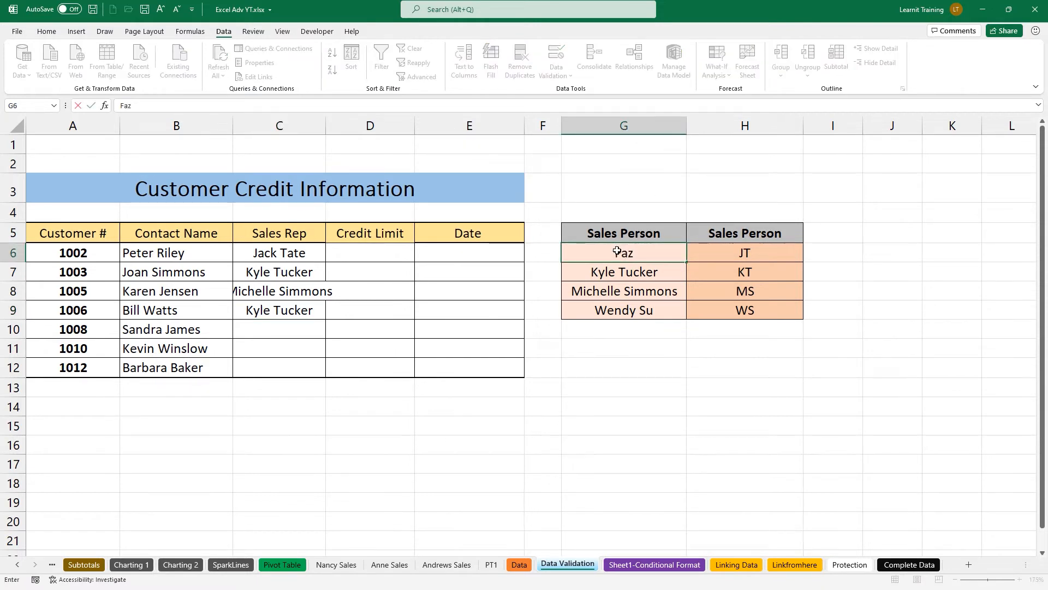
key(Return)
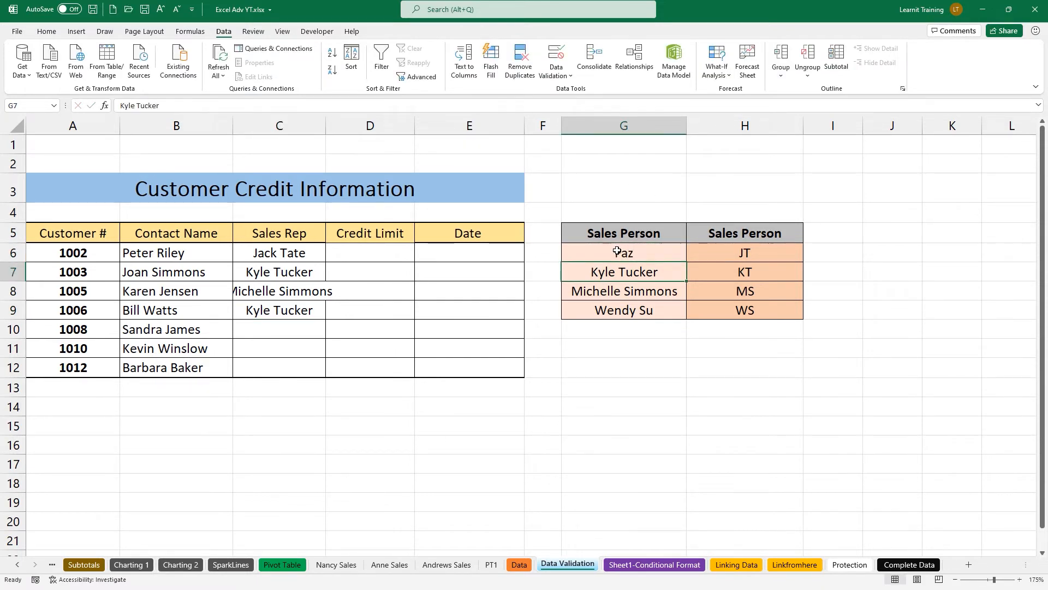
click(312, 334)
click(330, 333)
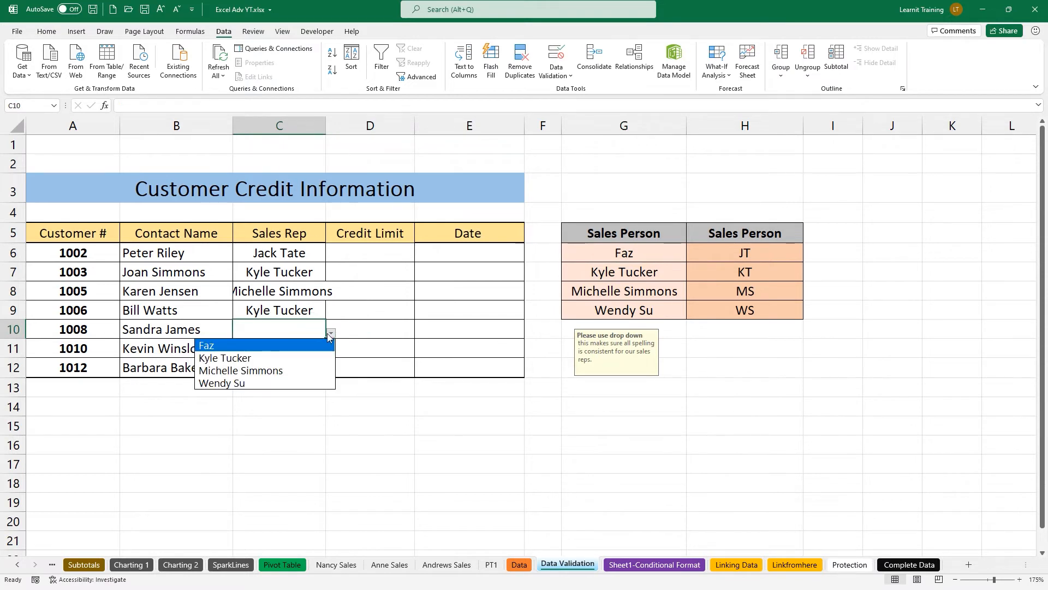
Hide the sales-person names column G and confirm C10's drop-down still lists the names.
click(627, 121)
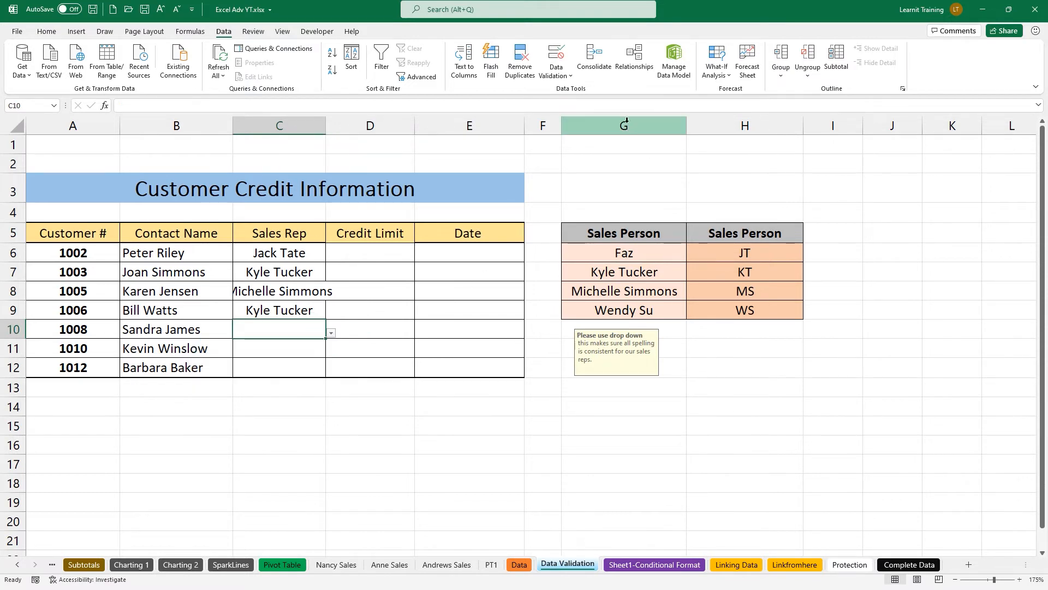
right_click(626, 120)
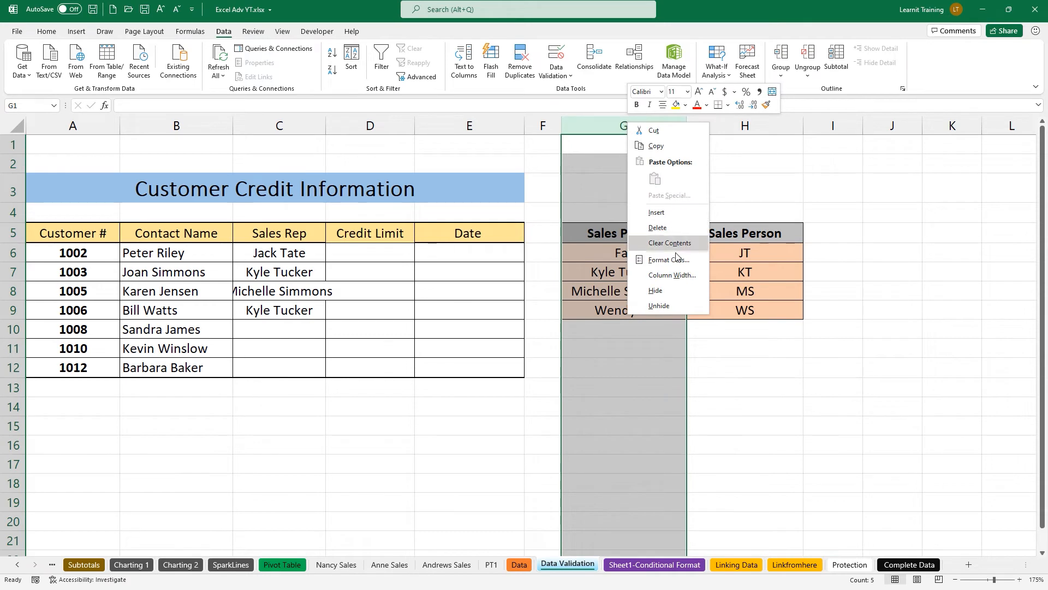
click(666, 287)
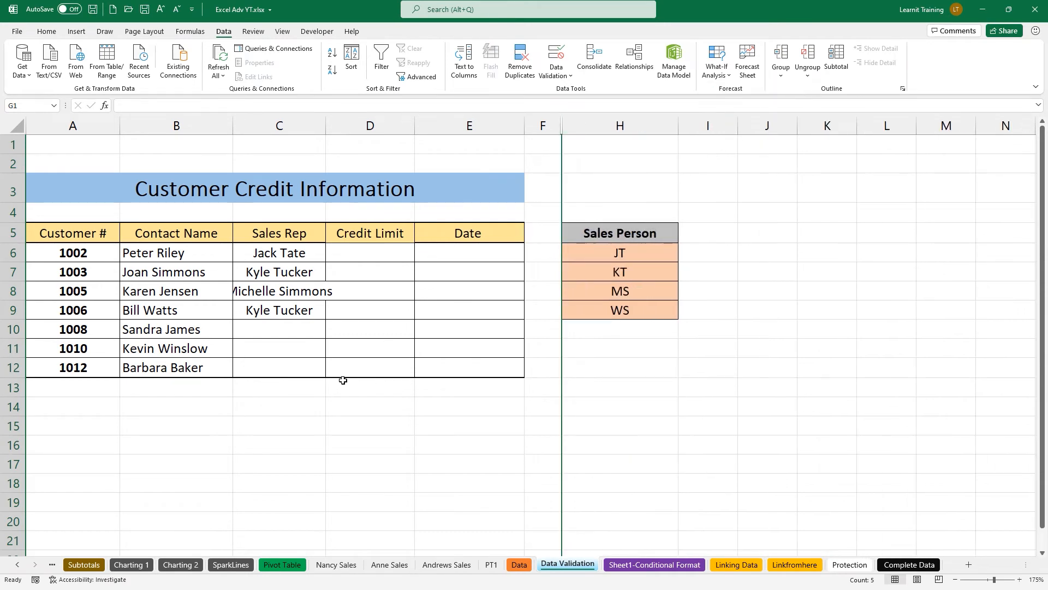
click(281, 327)
click(332, 335)
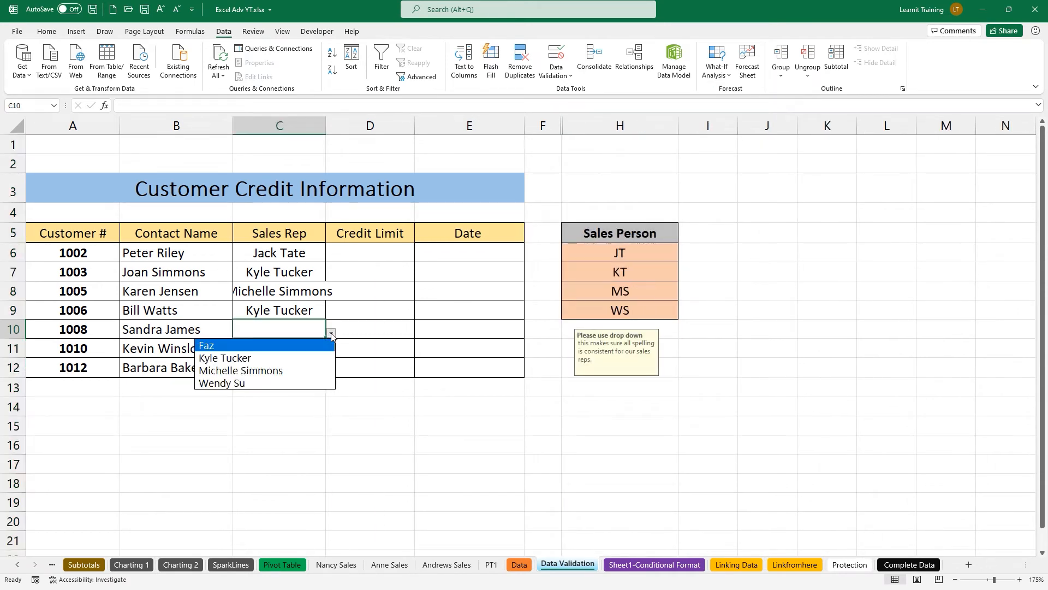
click(331, 334)
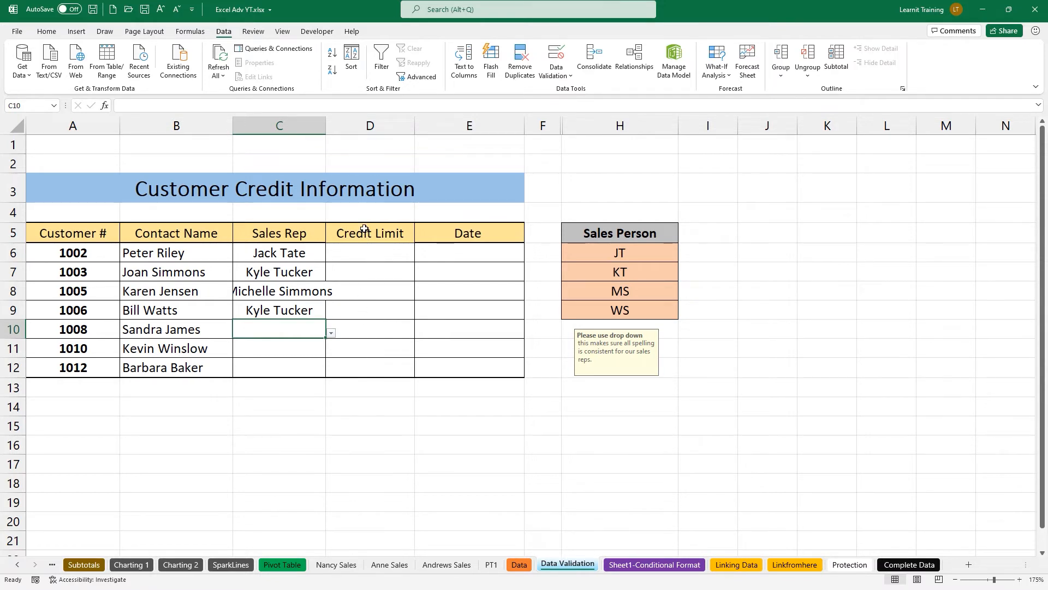
Select the empty Credit Limit cells.
drag(365, 215, 364, 153)
mouse_move(221, 212)
mouse_down()
mouse_move(249, 242)
mouse_move(325, 391)
mouse_up()
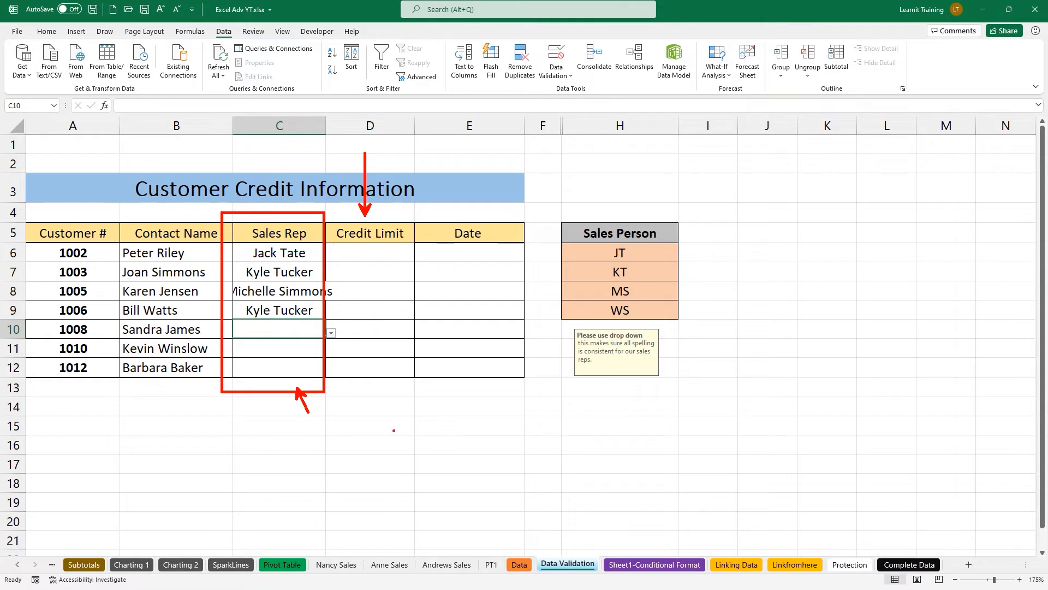
key(Escape)
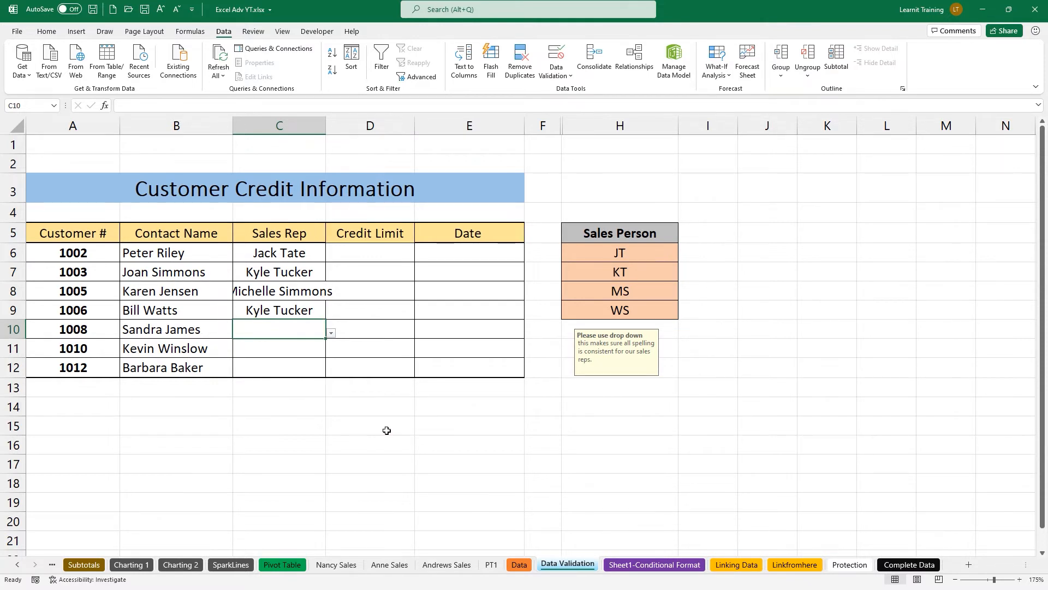
drag(376, 254, 374, 369)
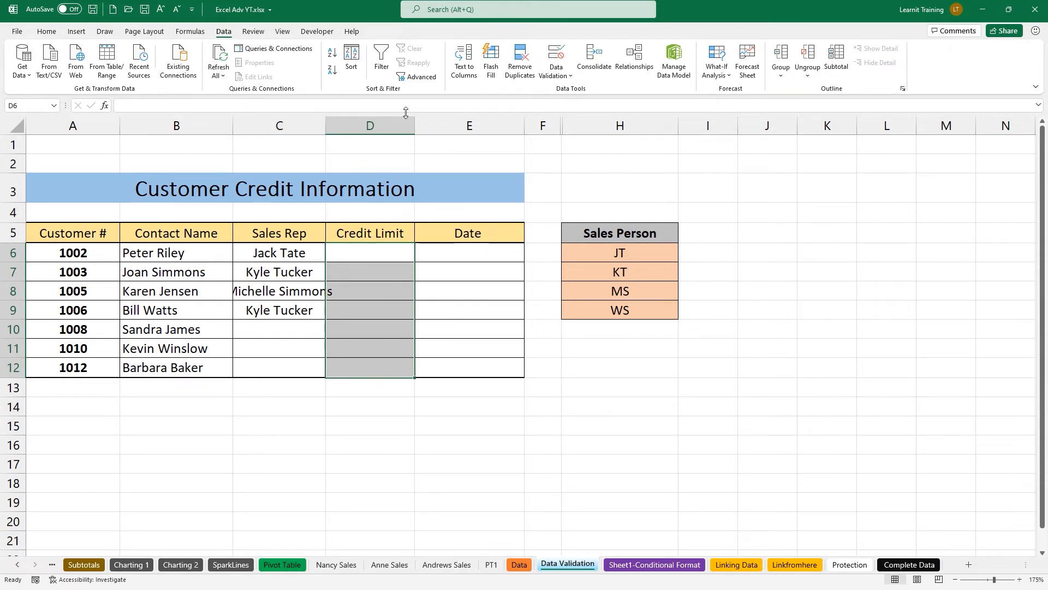
Restrict the Credit Limit cells to whole numbers between 0 and 999.
click(556, 56)
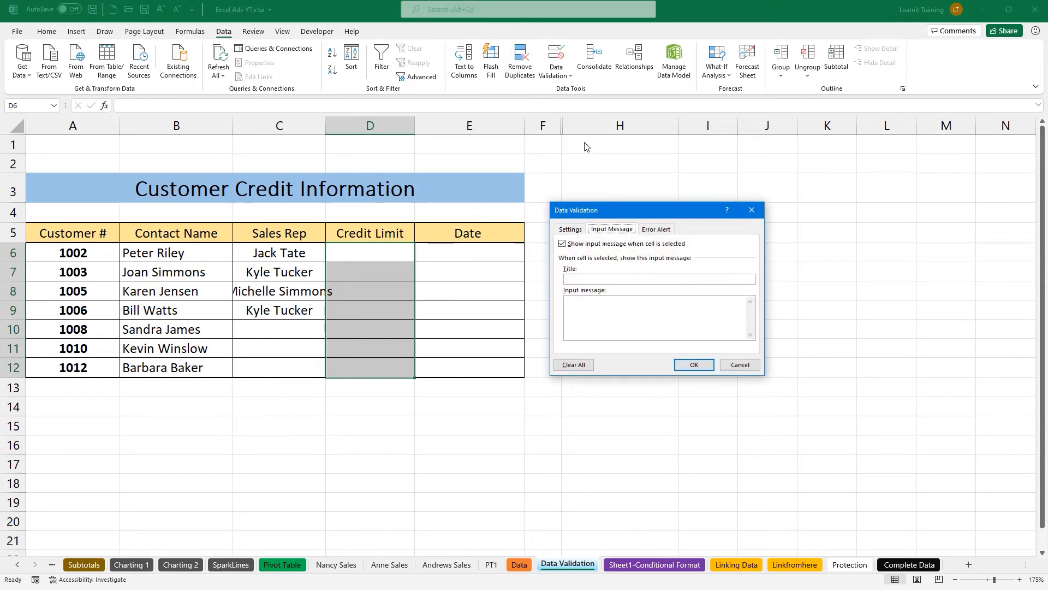
click(570, 231)
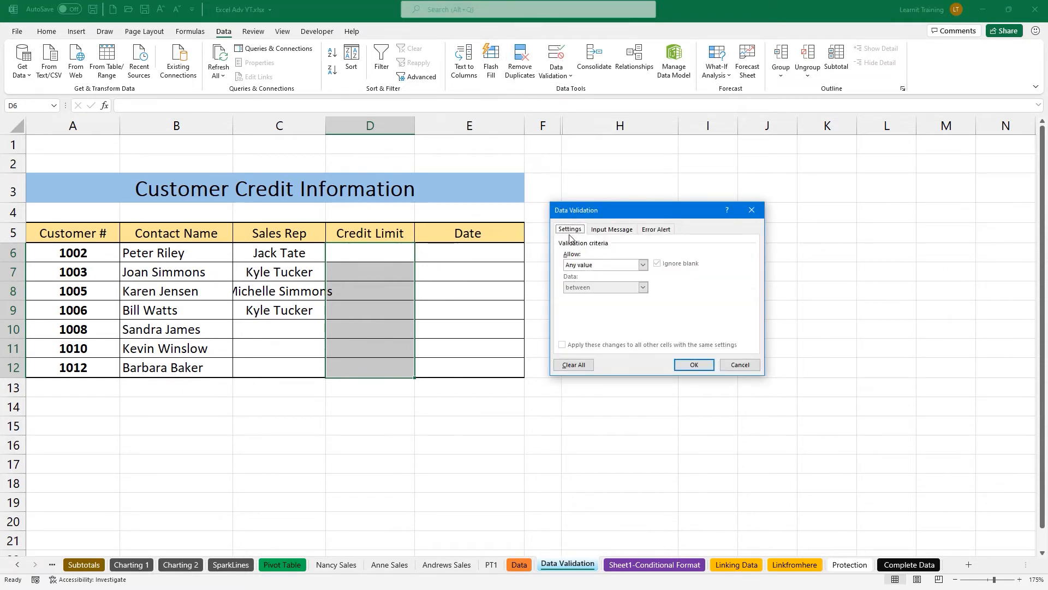
click(587, 266)
click(596, 281)
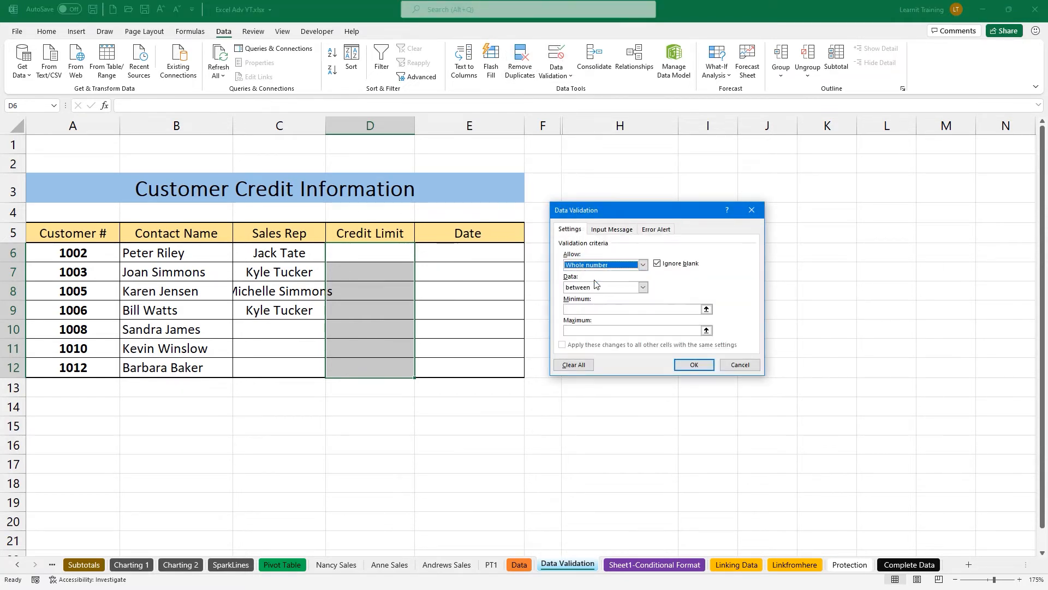
click(603, 308)
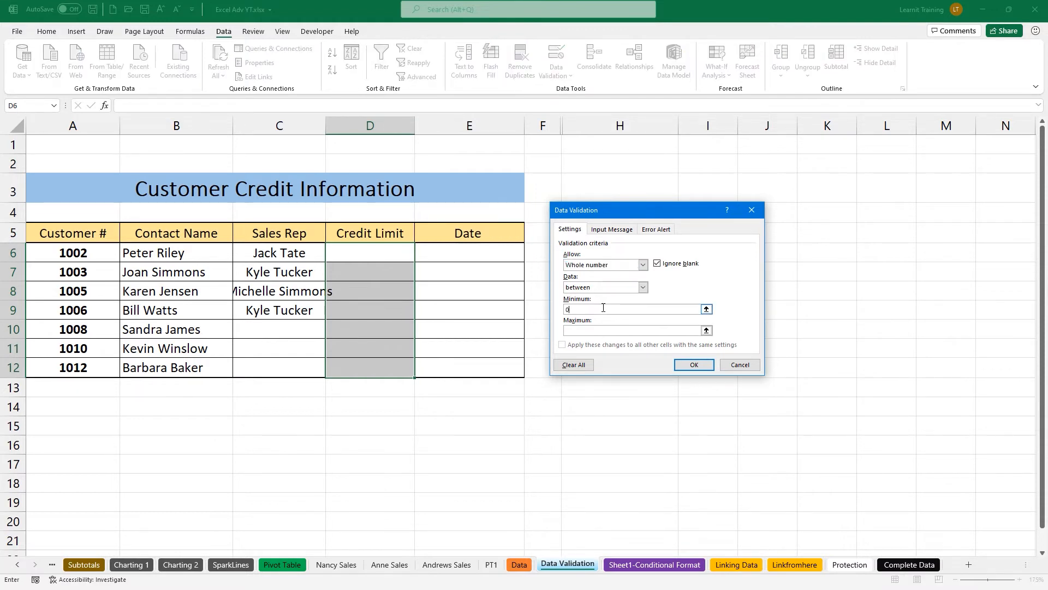
click(600, 330)
text(999)
click(618, 229)
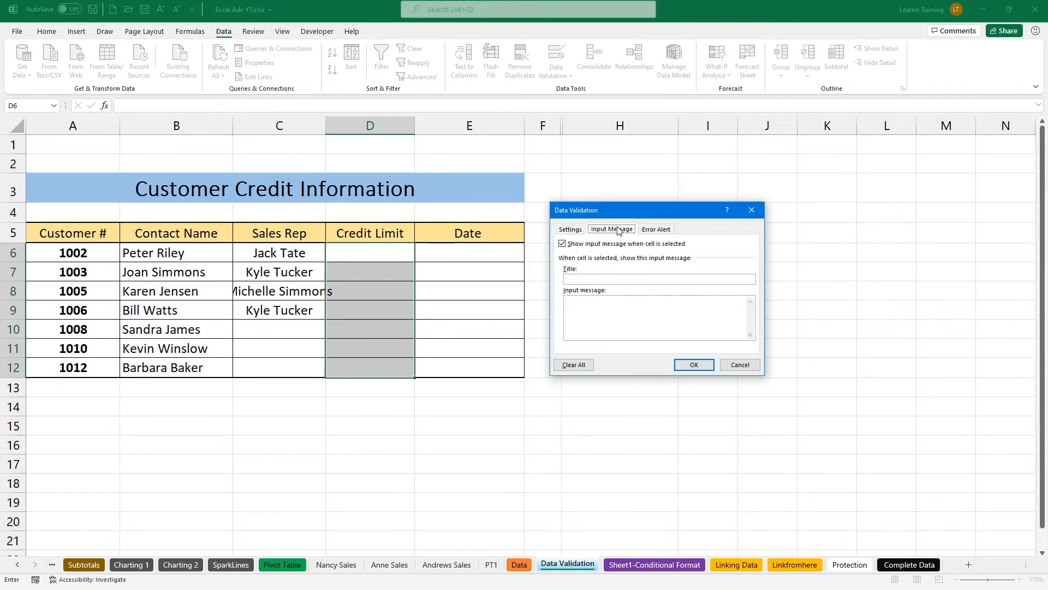
click(649, 230)
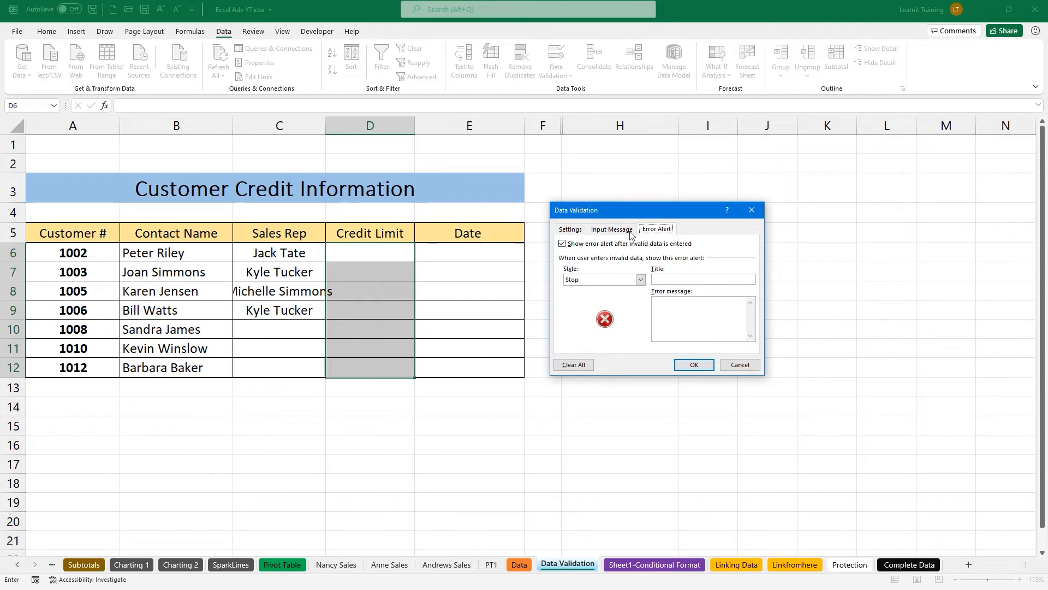
click(628, 231)
click(580, 230)
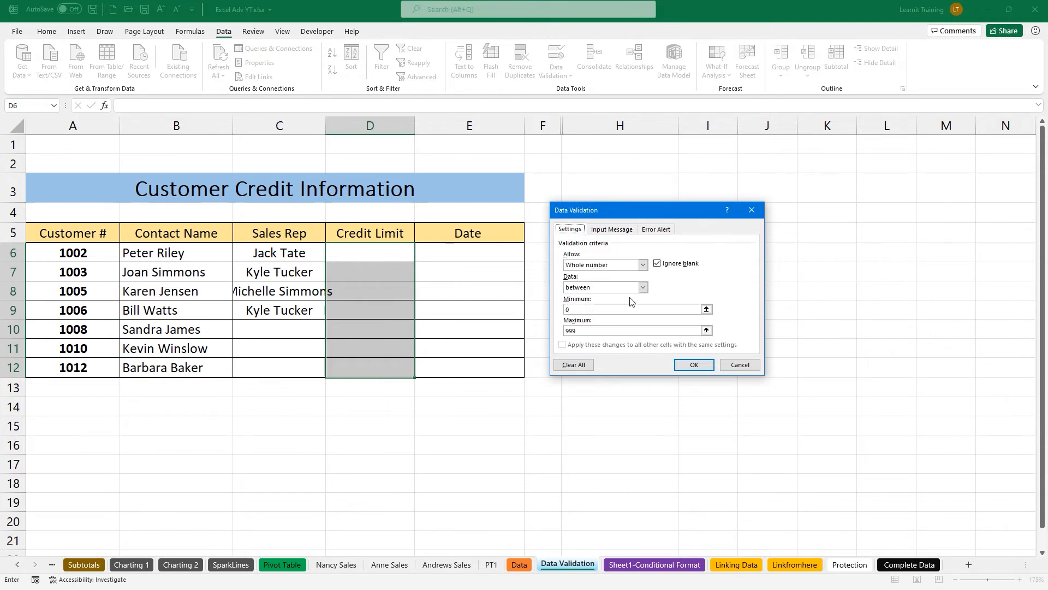
click(692, 364)
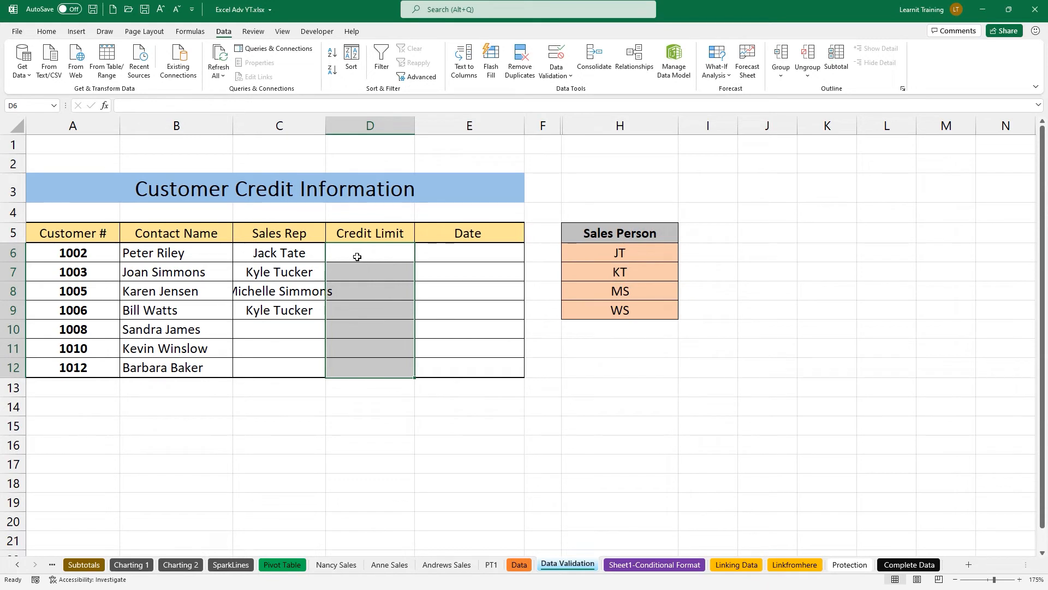
Enter credit limits 1 and 0, and confirm that 1000 is rejected.
click(355, 254)
text(1)
key(Return)
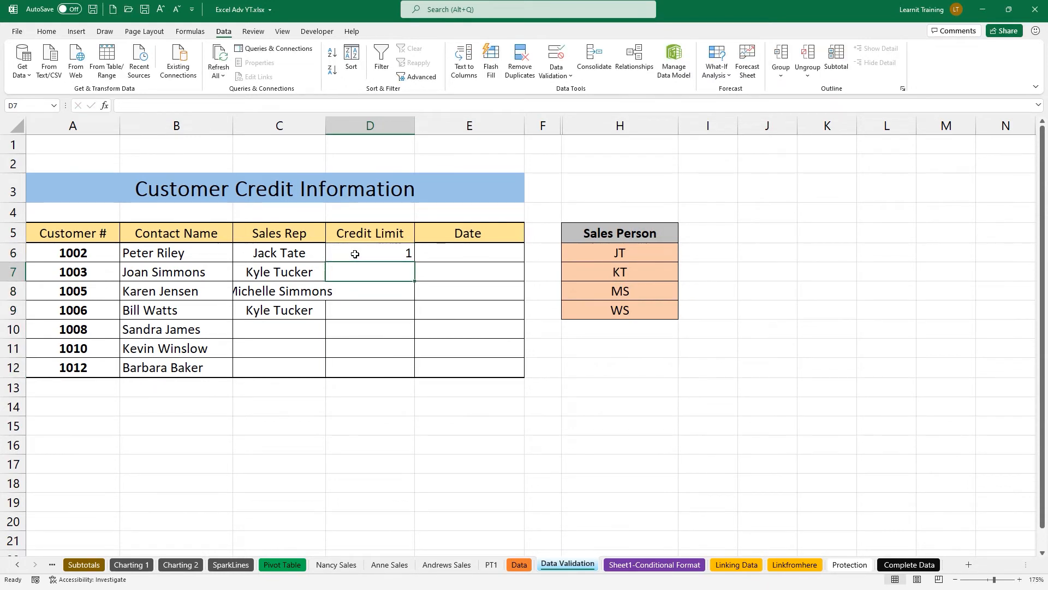
text(0)
key(Return)
text(10)
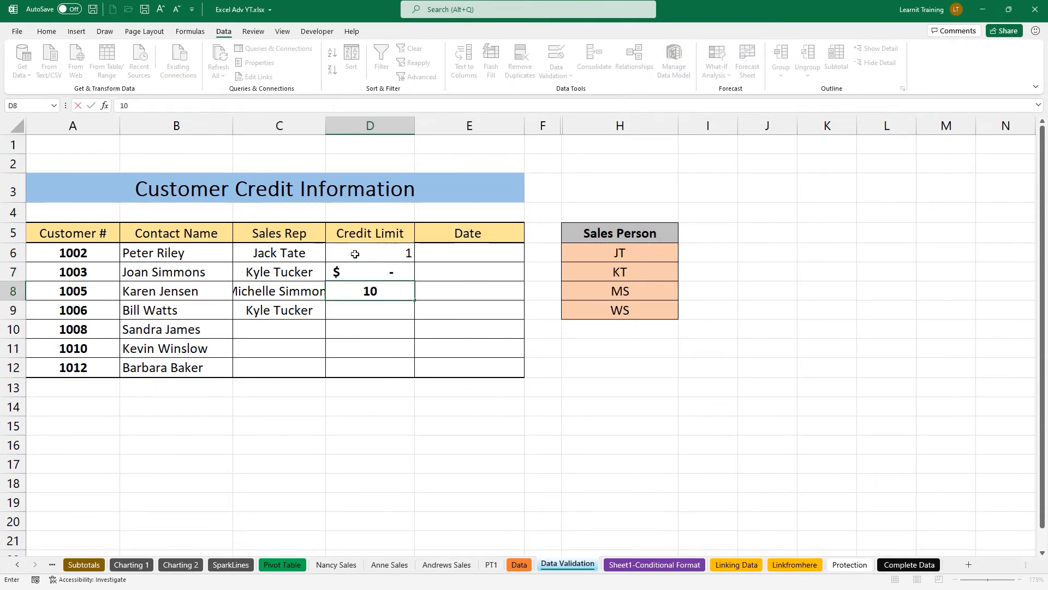
text(00)
key(Return)
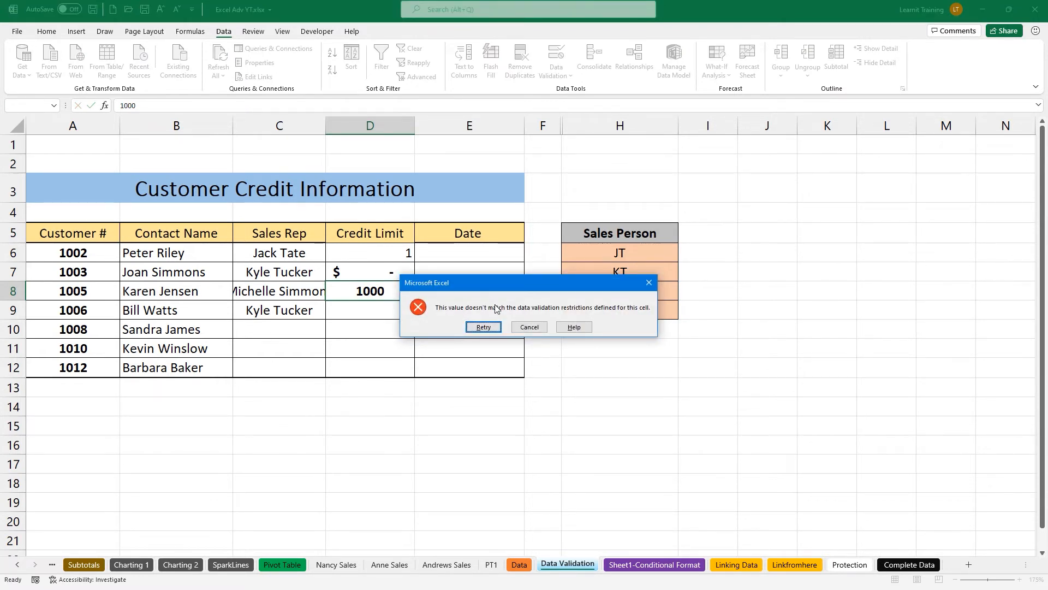
click(520, 327)
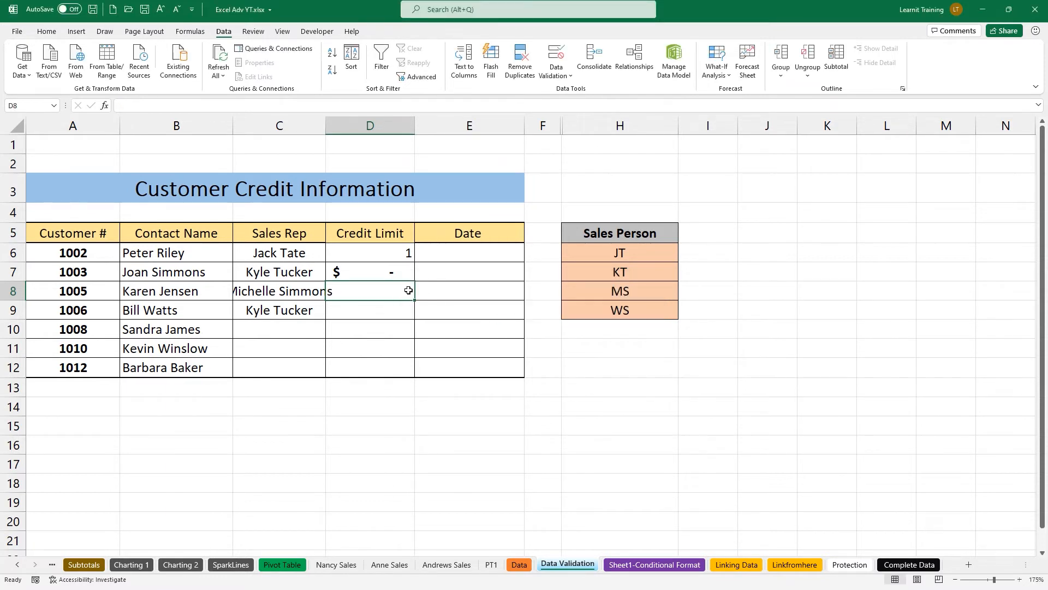
Limit the Date cells E6:E12 to dates between 1/1/2021 and 11/5/2021.
drag(461, 252, 462, 361)
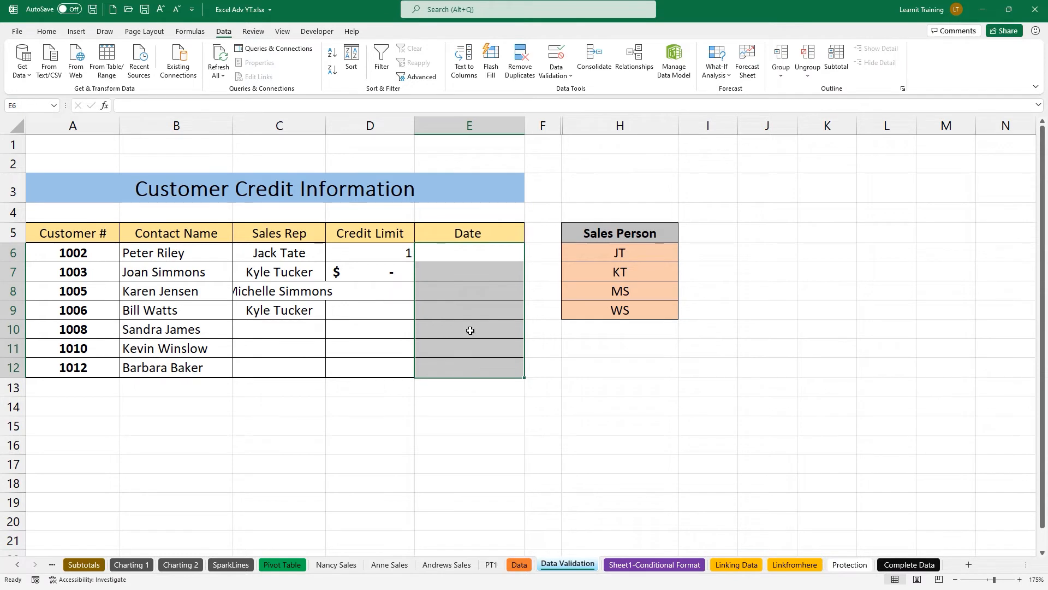
click(564, 64)
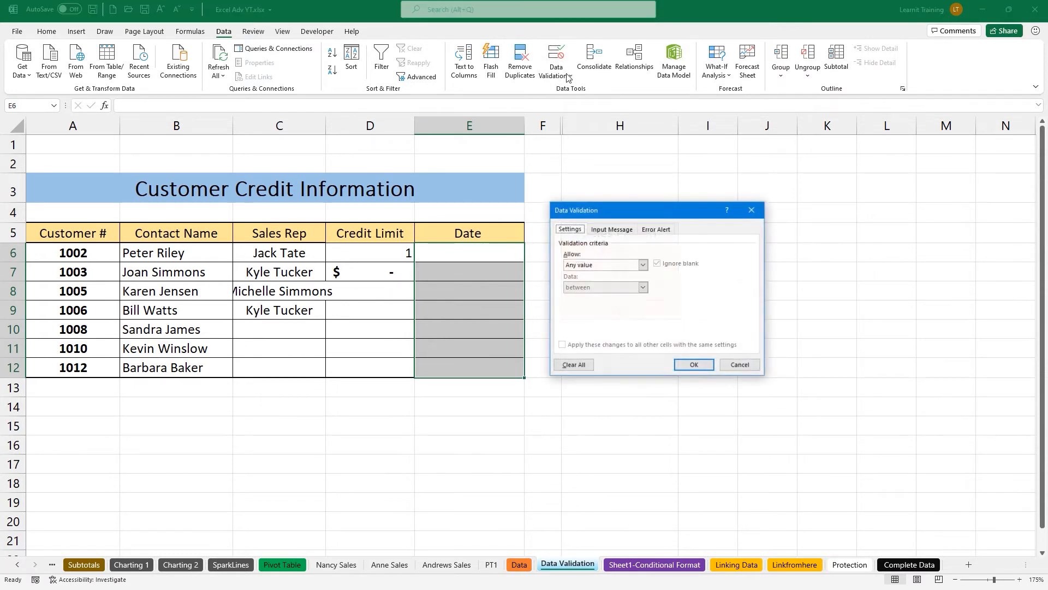
click(598, 265)
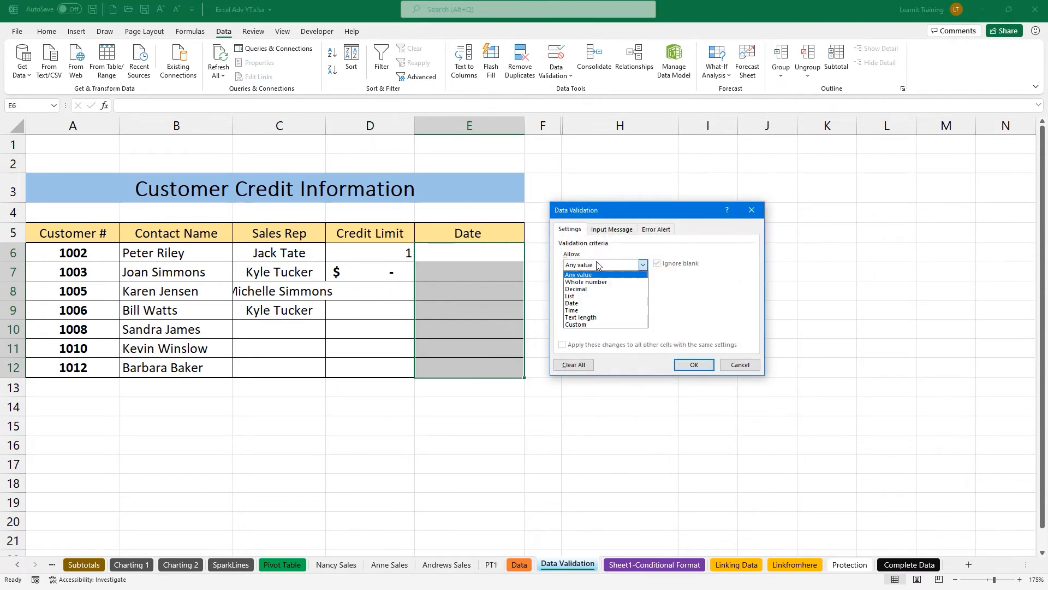
click(604, 303)
click(607, 306)
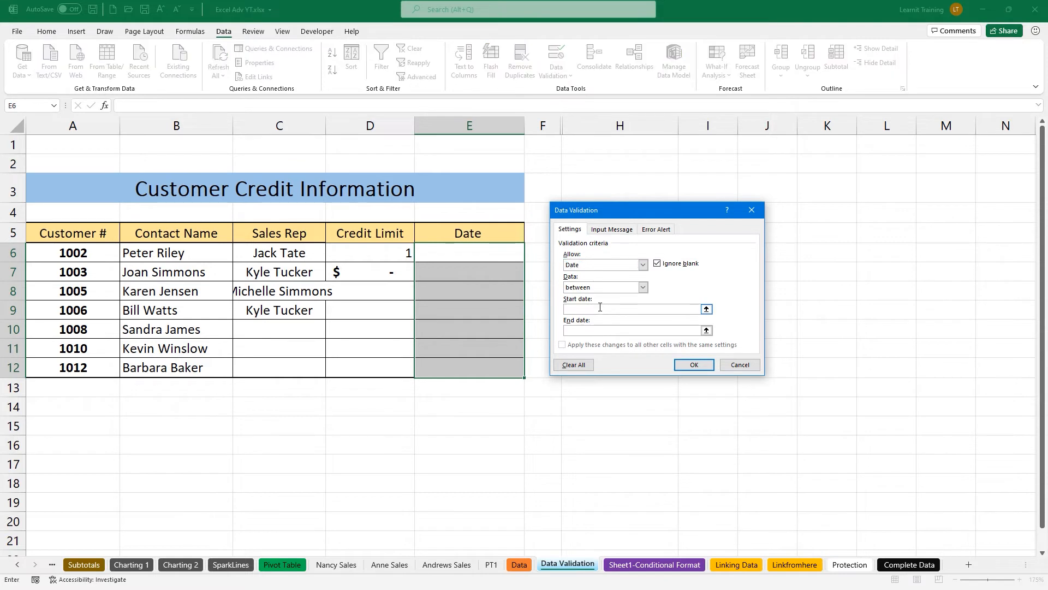
text(1/1/2021)
key(Tab)
text(11/5/2021)
click(694, 364)
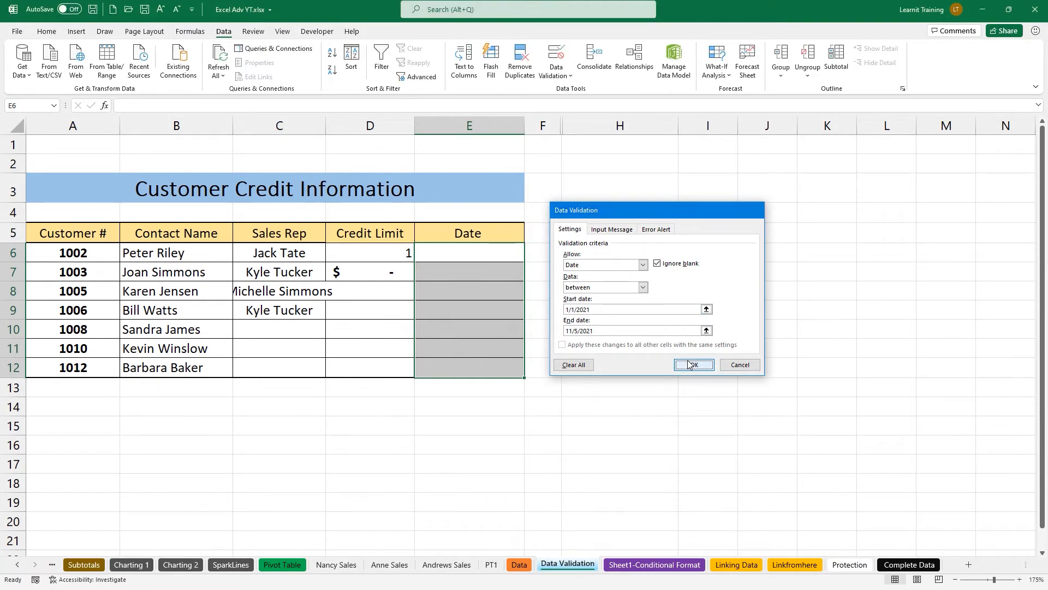
Test E6 with the rejected date 11/6/21, then enter the valid date 11/5/21.
click(469, 258)
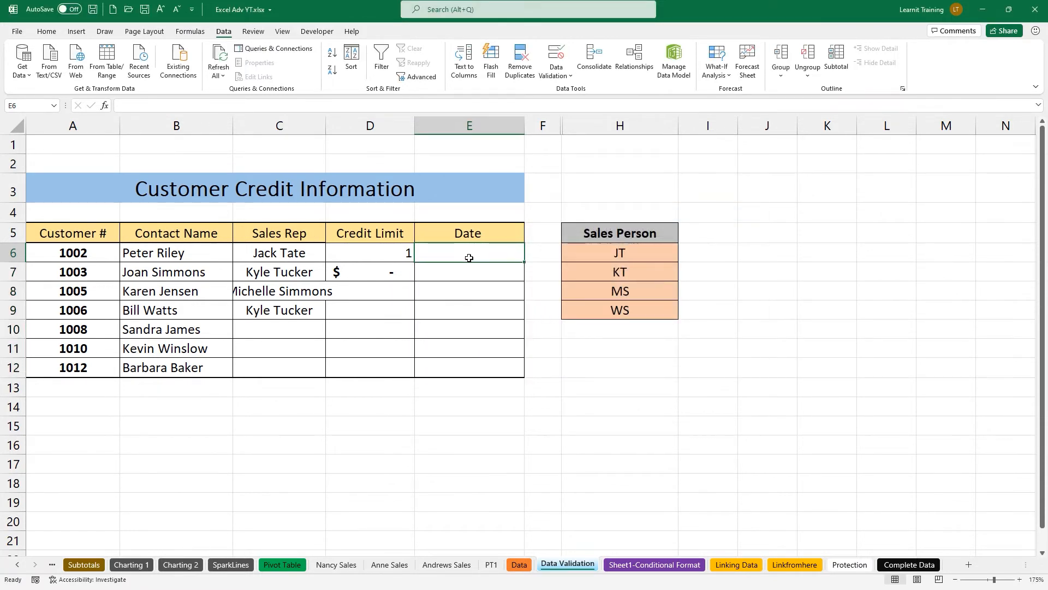
text(11/6/21)
key(Return)
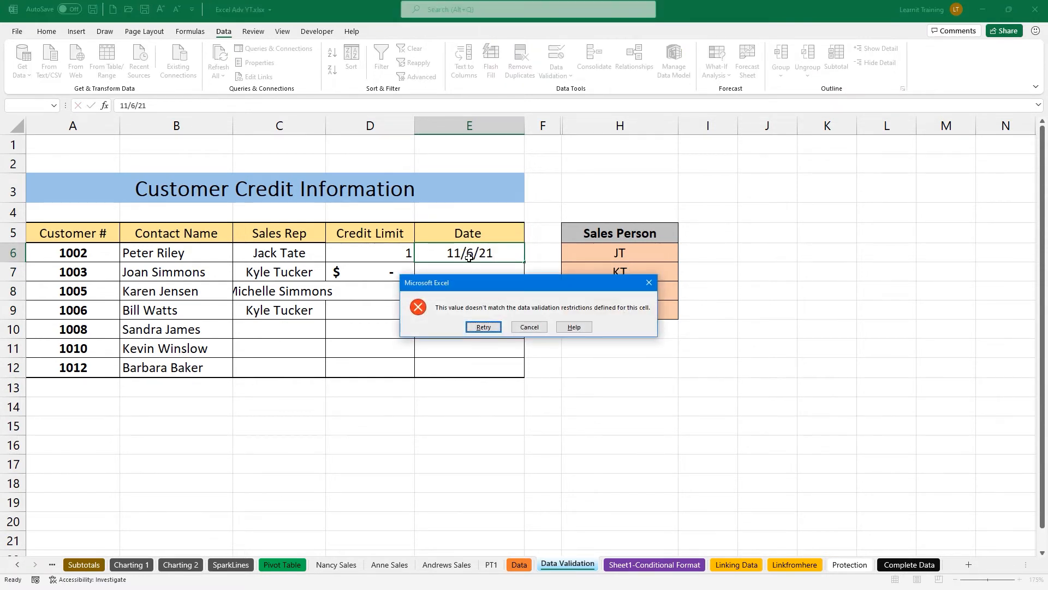
click(484, 326)
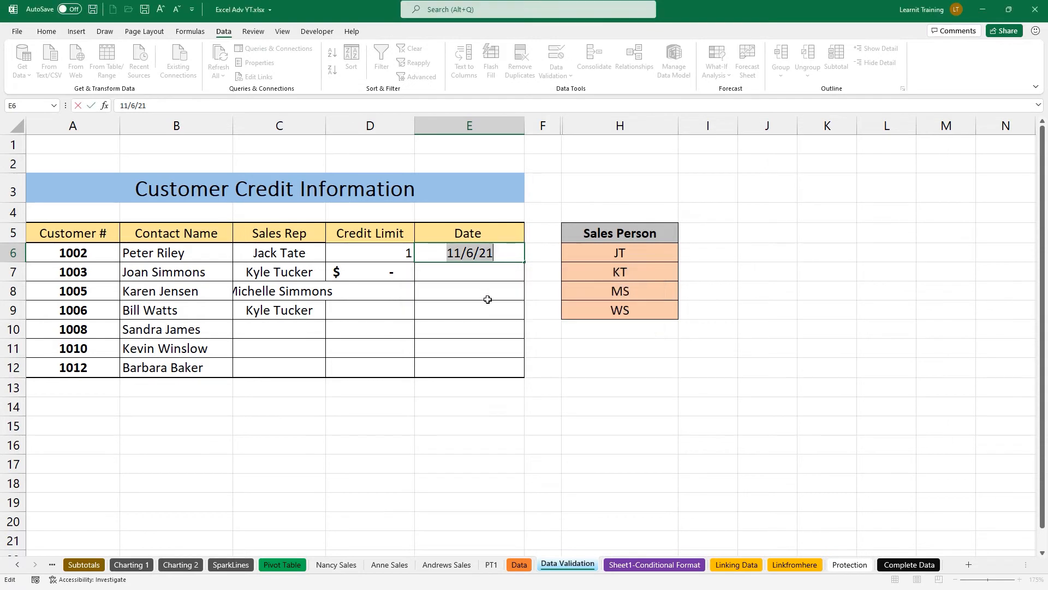
text(11/5/21)
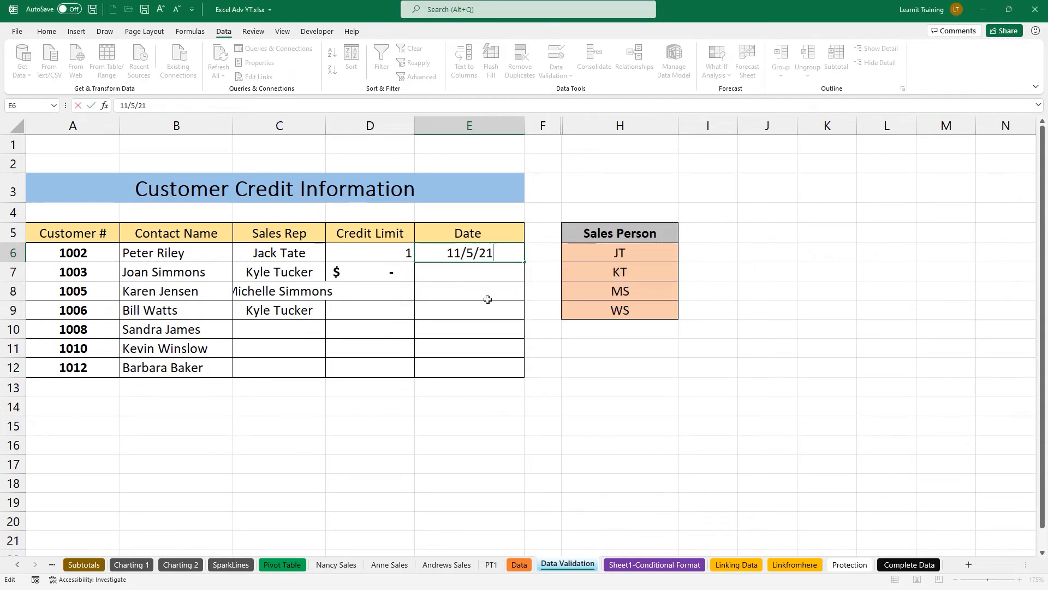
key(Return)
Pick a sales rep for customer 1008 in C10 and switch to the Sheet1-Conditional Format sheet.
click(462, 251)
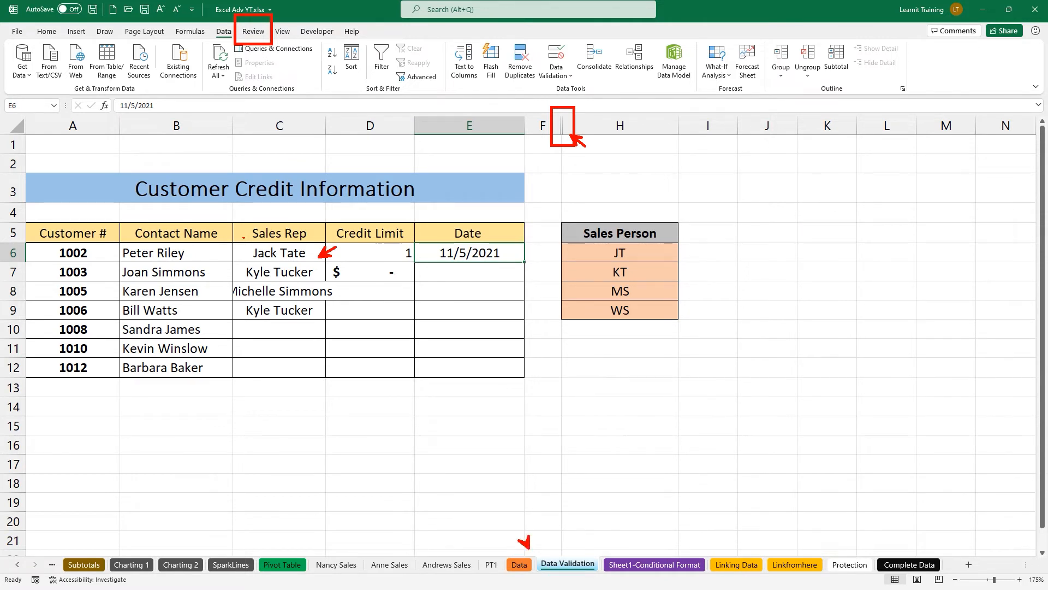
click(281, 329)
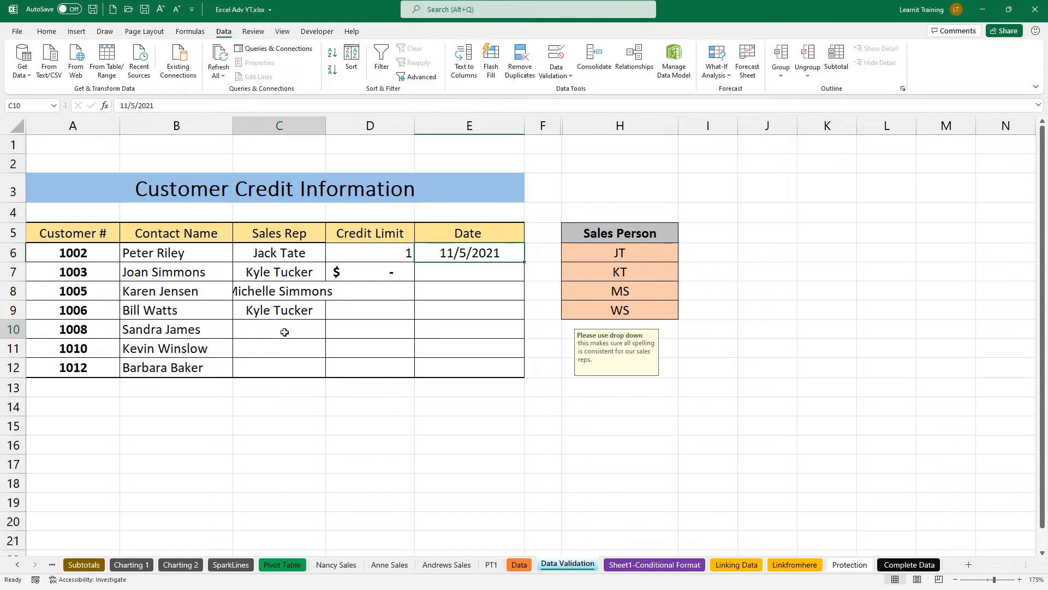
click(330, 333)
click(319, 345)
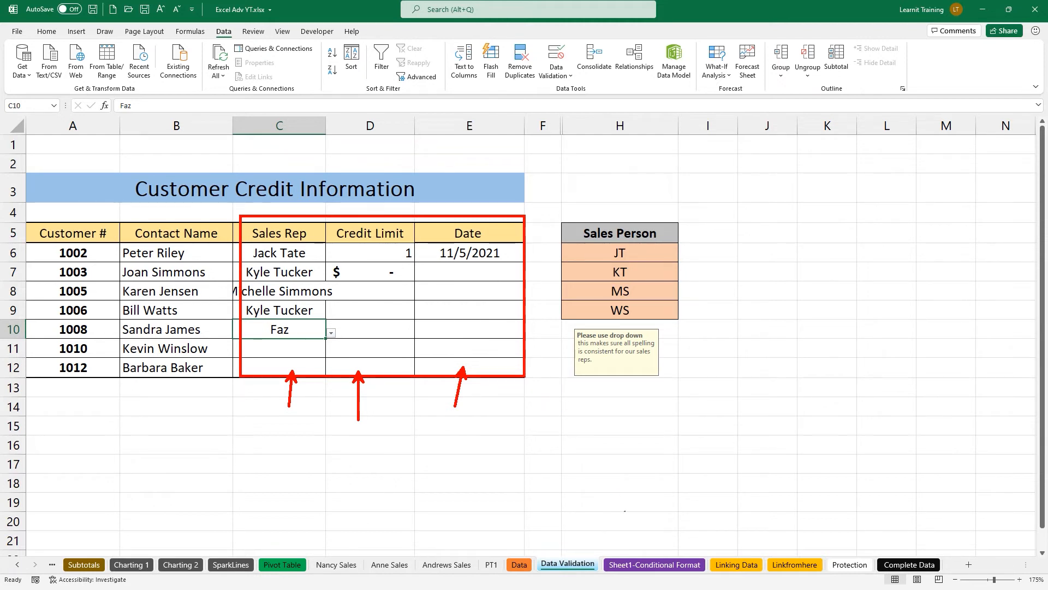
mouse_move(658, 553)
mouse_down()
mouse_move(646, 550)
mouse_move(634, 516)
mouse_up()
key(Escape)
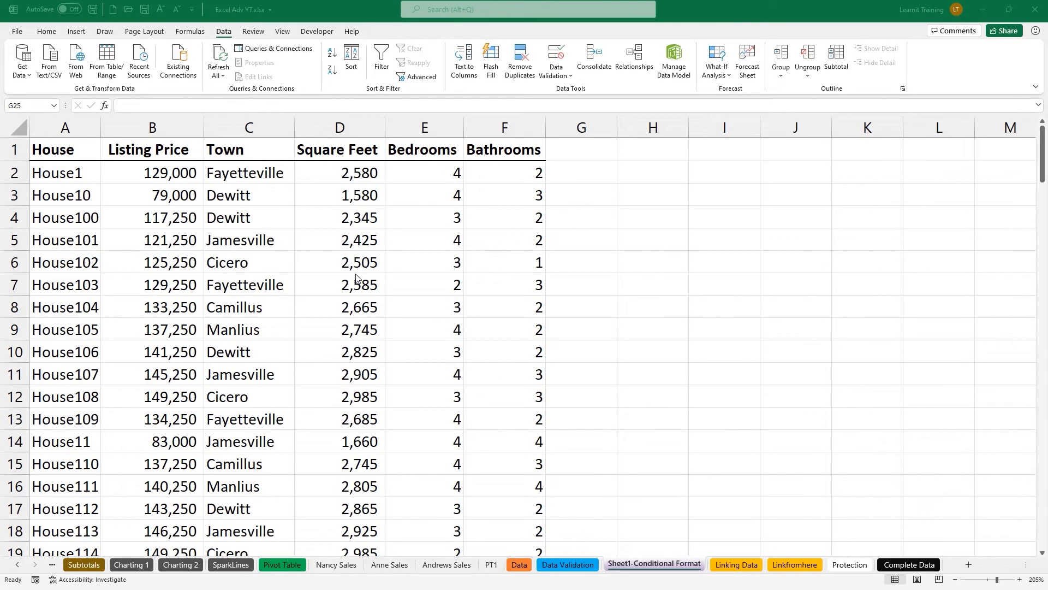
Select the whole Listing Price column.
click(46, 34)
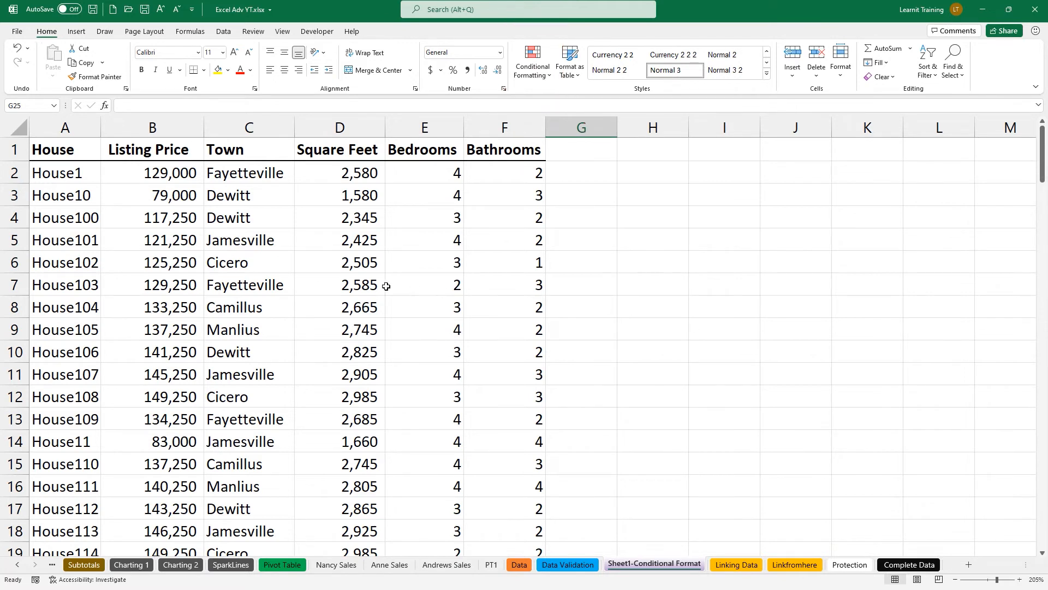
click(168, 252)
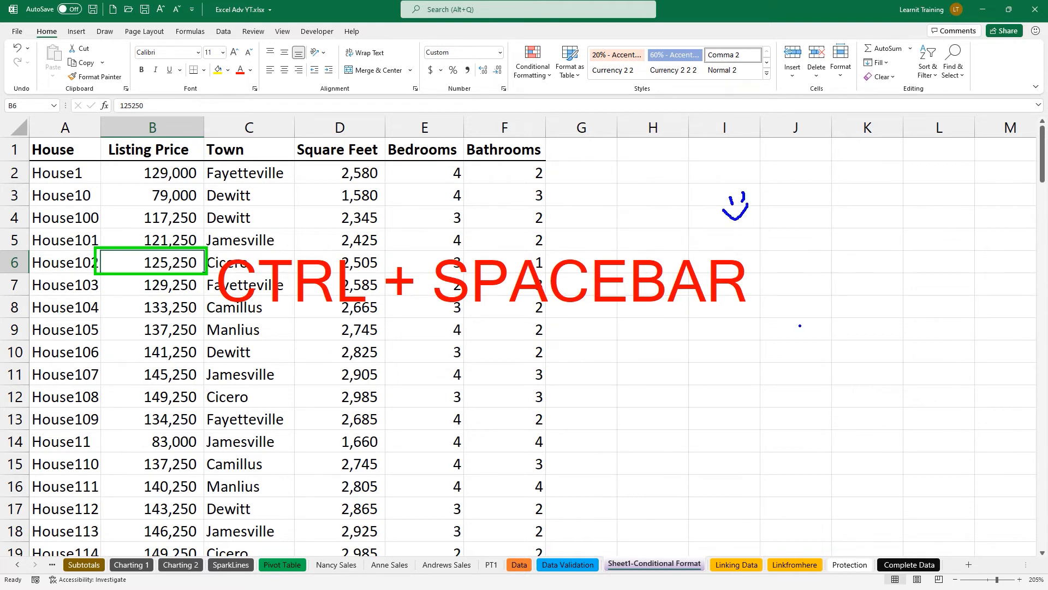
key(ctrl+space)
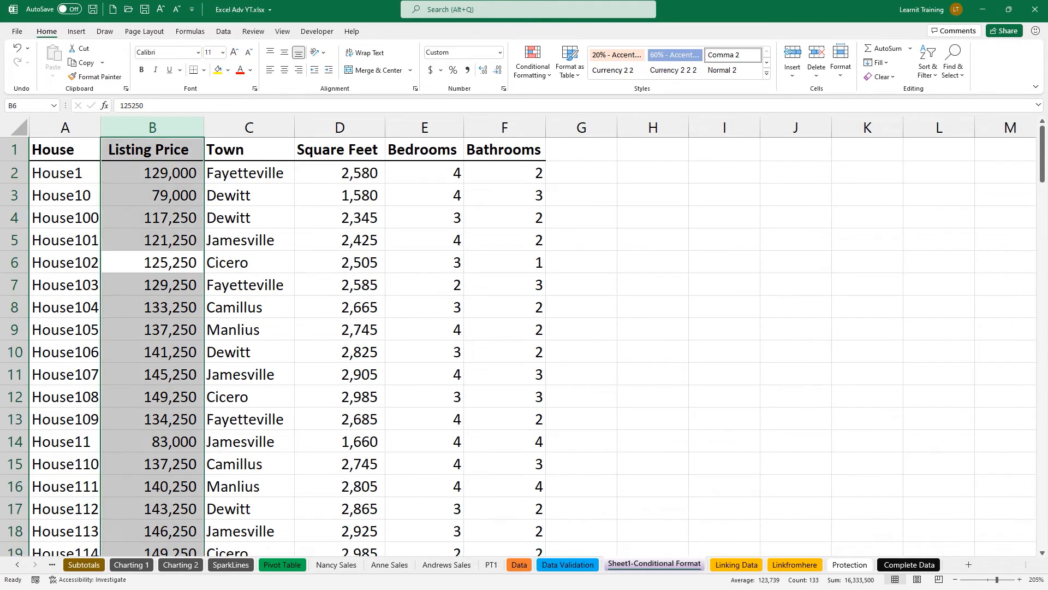
Highlight prices between 100000 and 250000 with Green Fill with Dark Green Text.
click(540, 80)
mouse_move(558, 101)
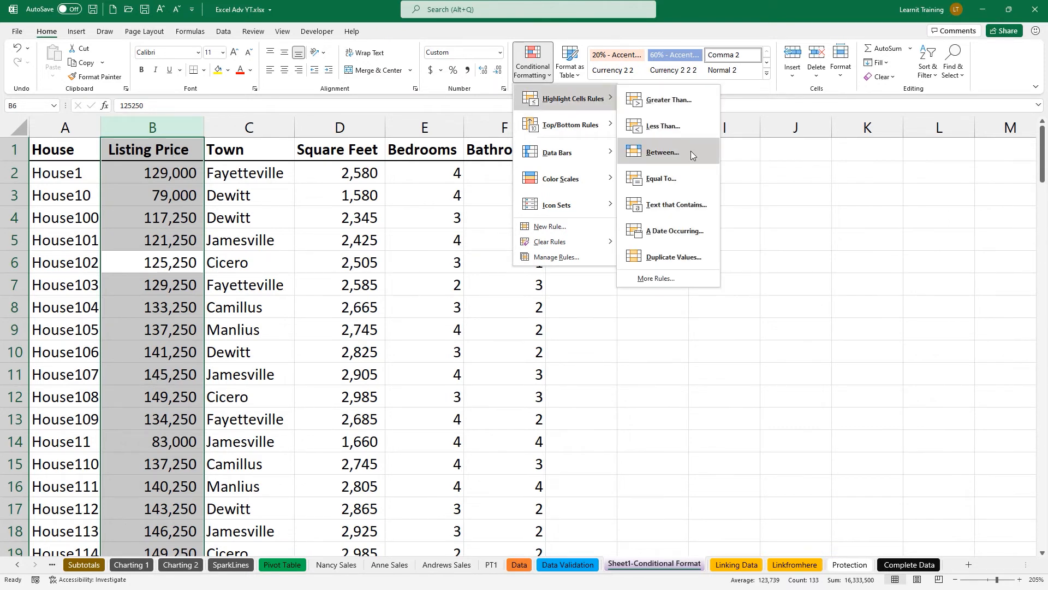
click(690, 151)
text(10000)
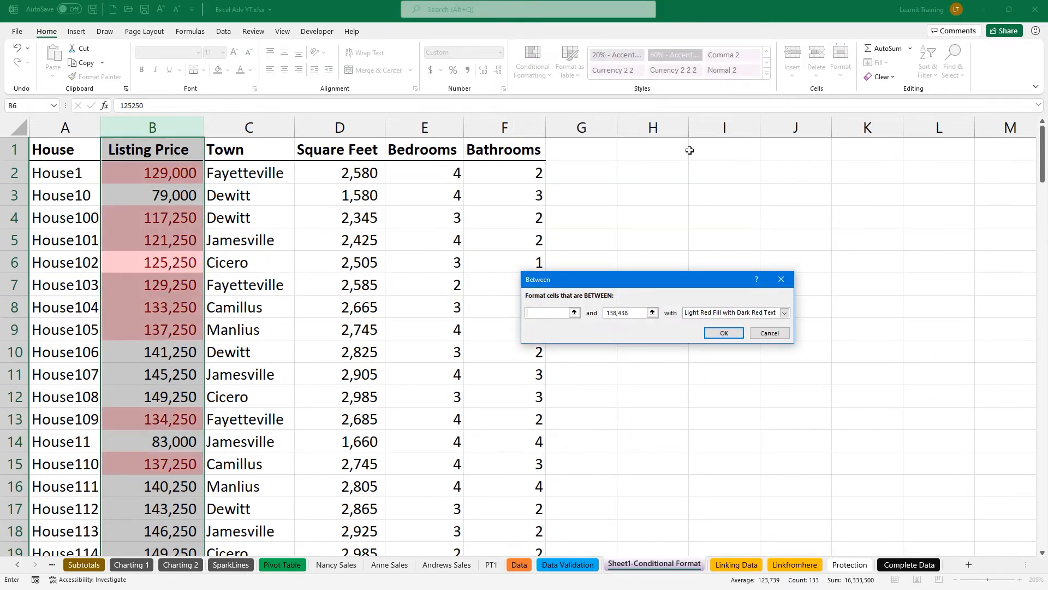
text(0)
key(Tab)
text(250000)
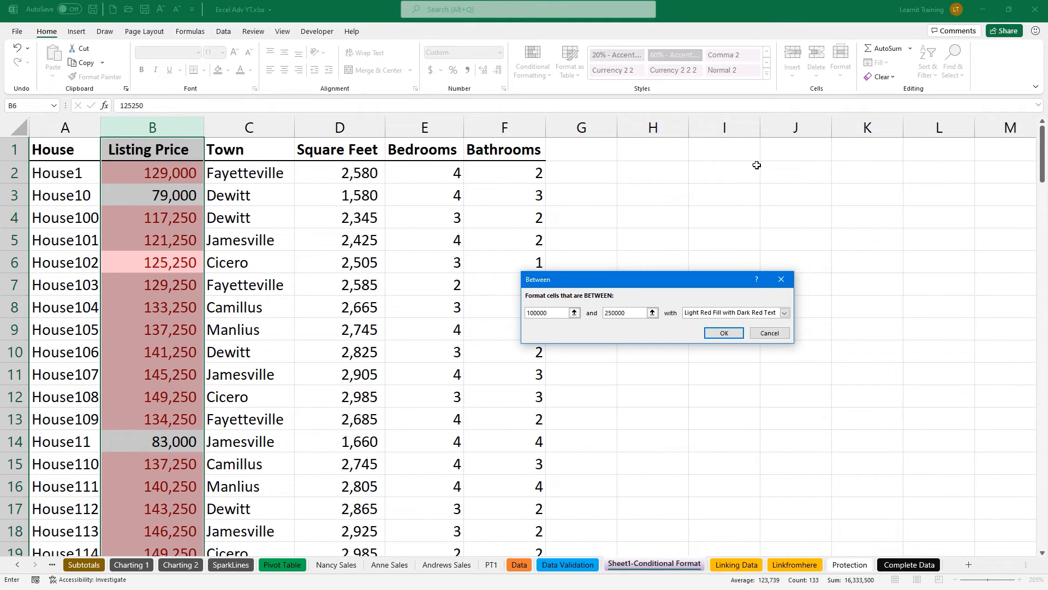
click(785, 312)
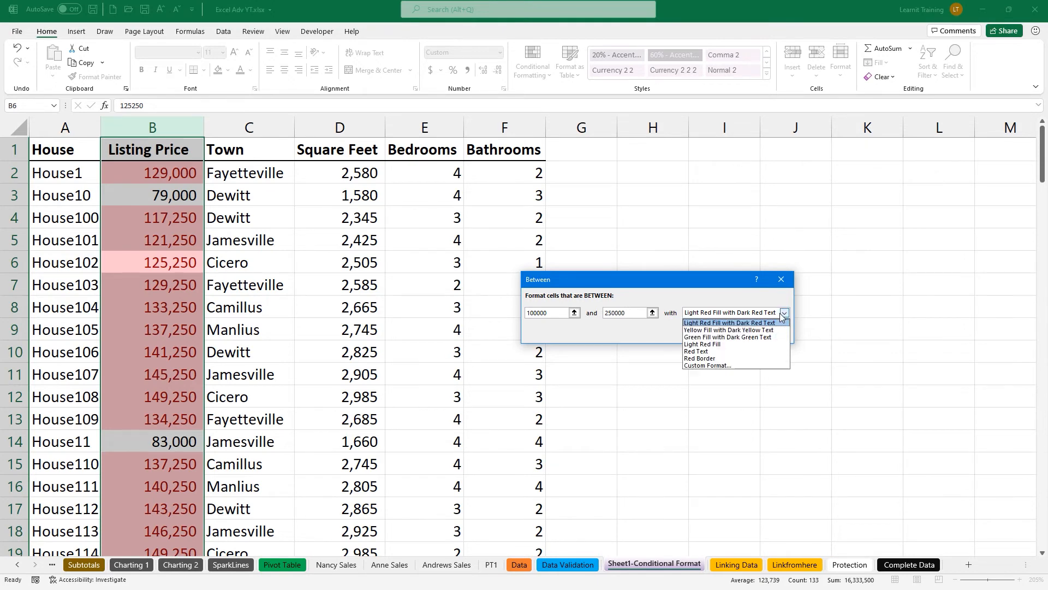
click(748, 337)
click(735, 335)
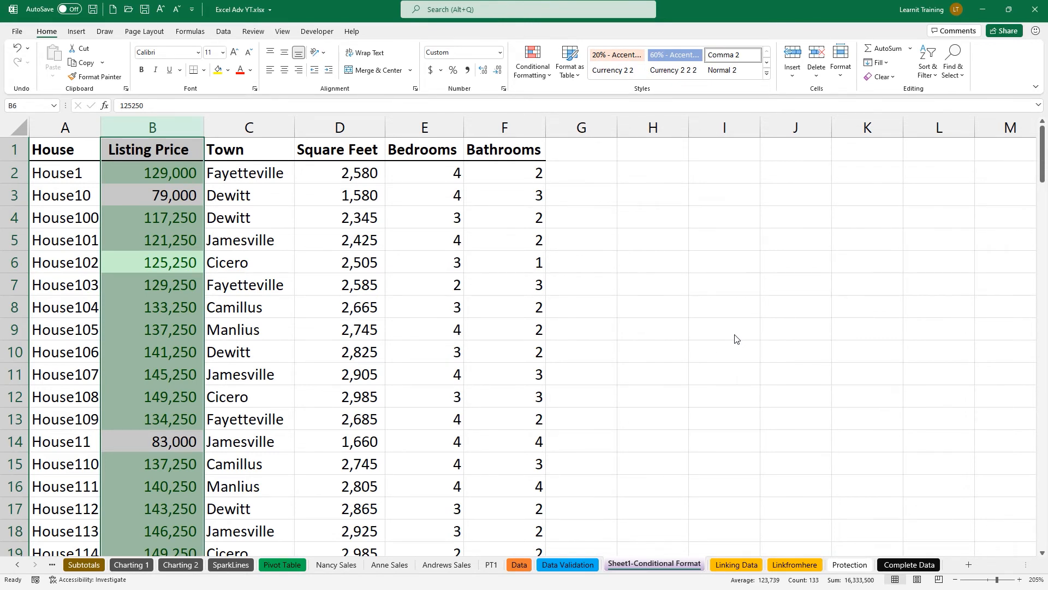
click(346, 174)
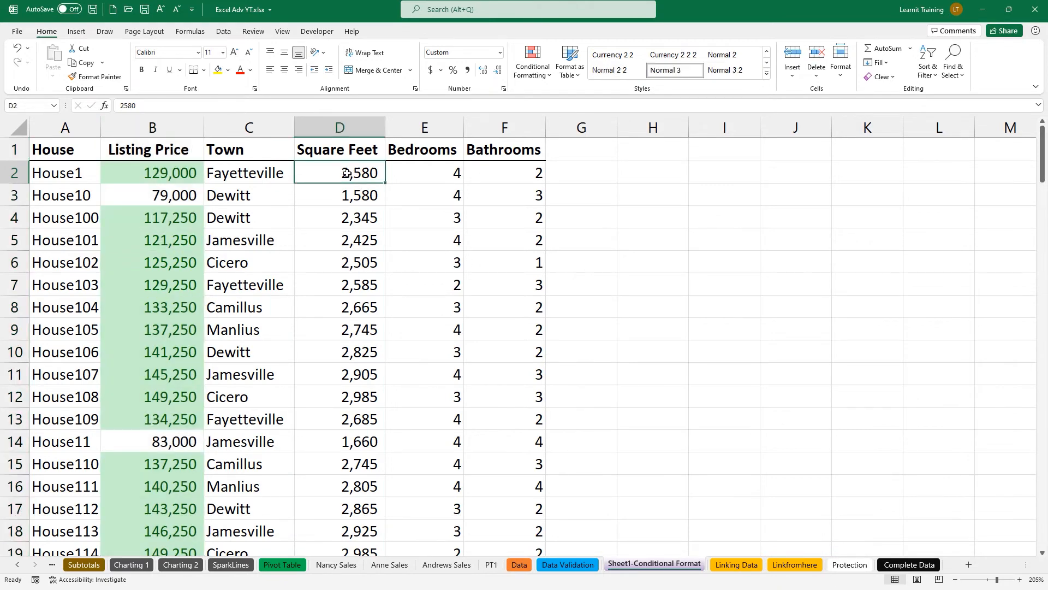
Apply the Green - Yellow - Red Color Scale to the Square Feet values in column D.
key(ctrl+shift+Down)
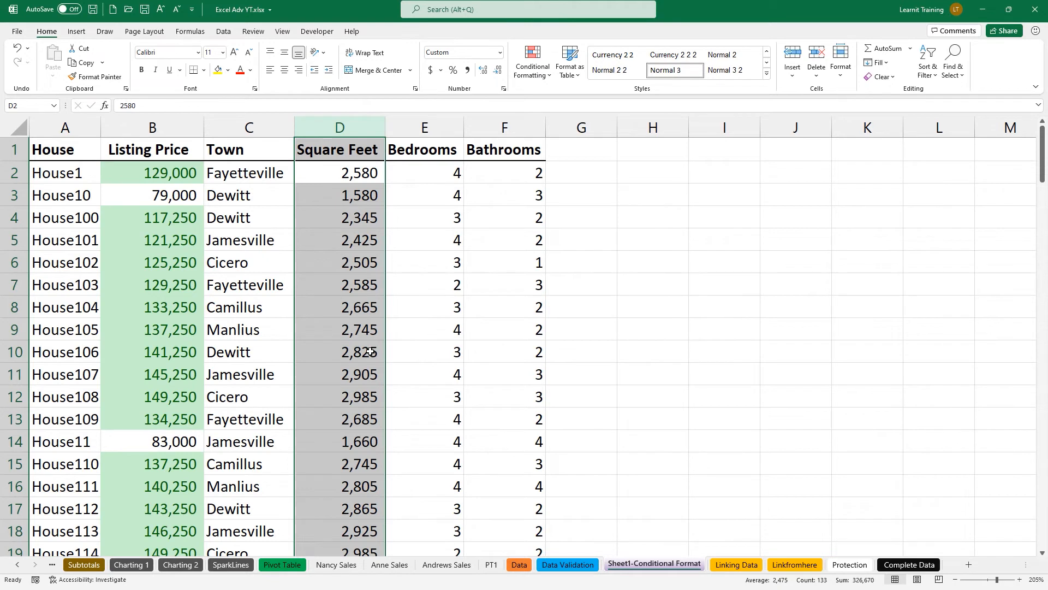
click(546, 77)
mouse_move(579, 181)
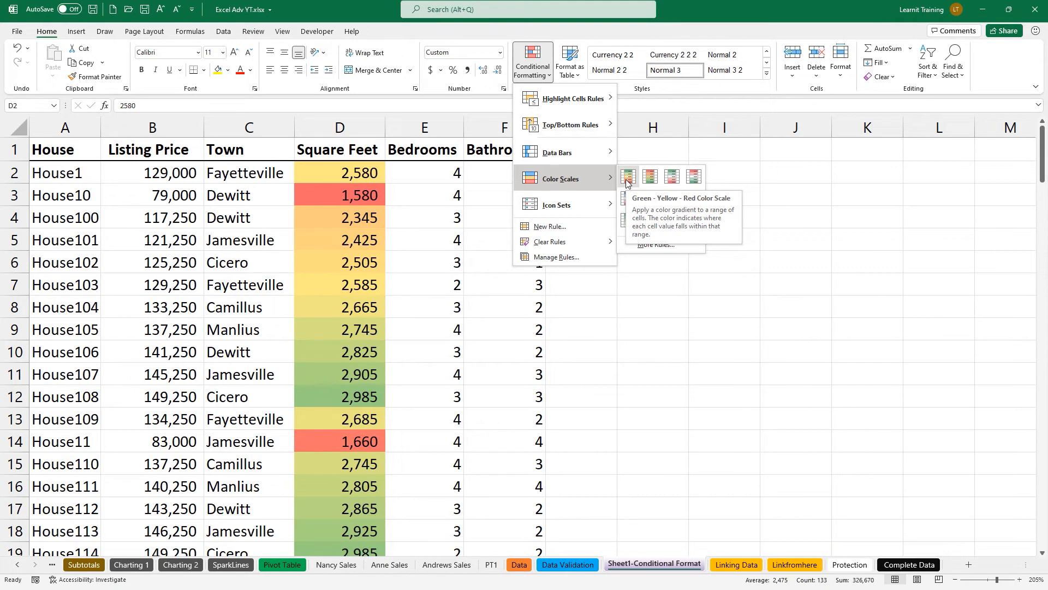
click(627, 180)
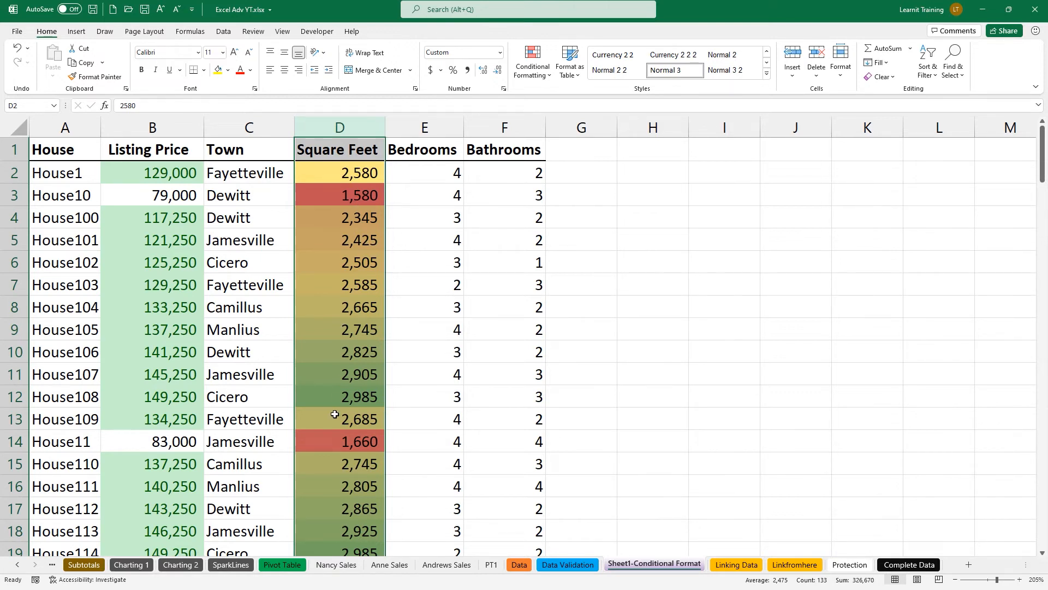
click(521, 77)
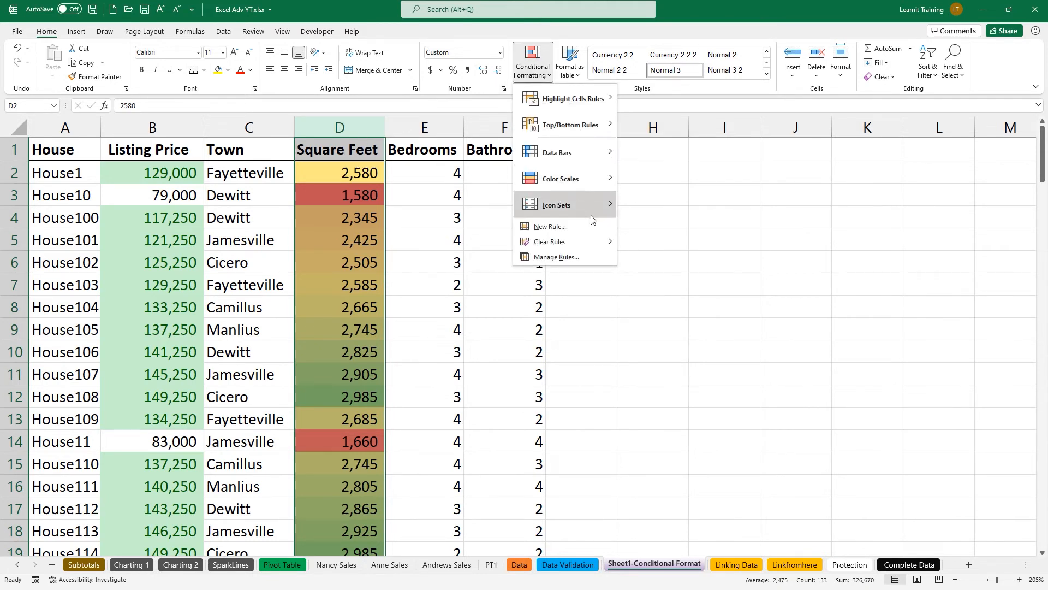
mouse_move(601, 242)
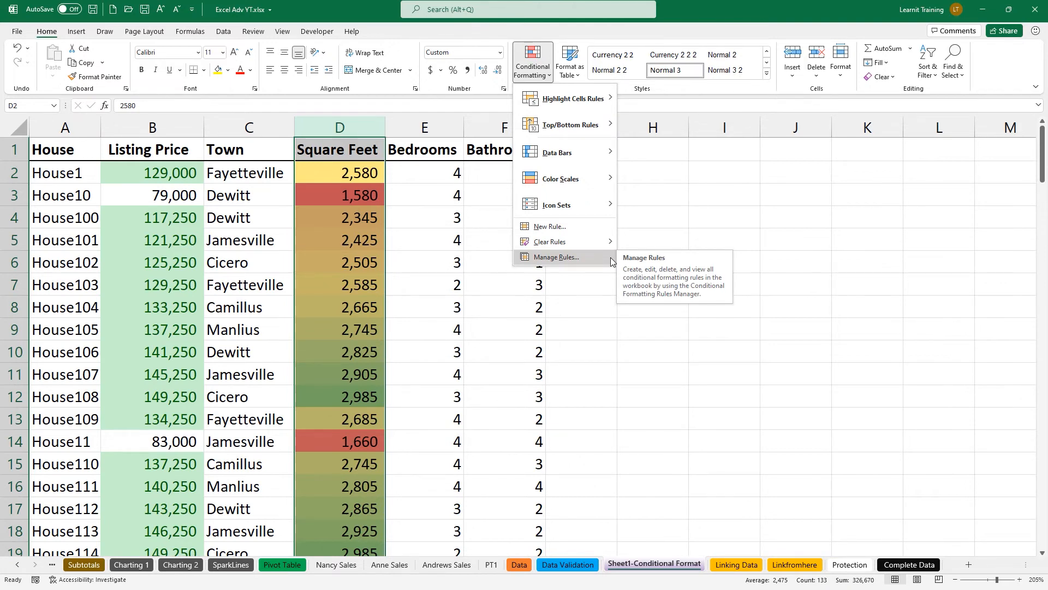
Edit the Square Feet colour scale so its minimum, midpoint and maximum use Number types.
click(611, 261)
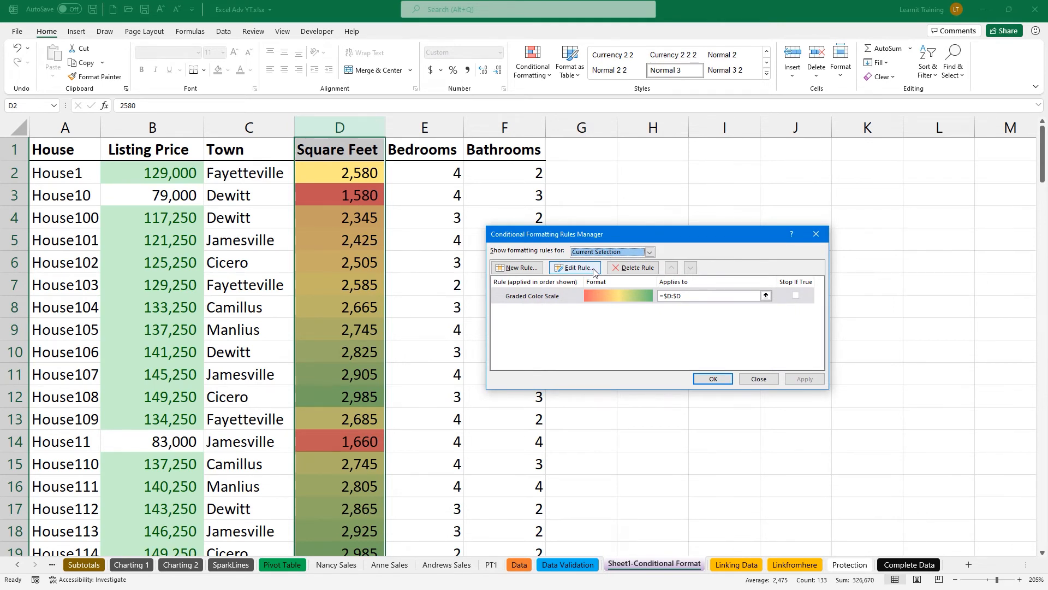
click(594, 271)
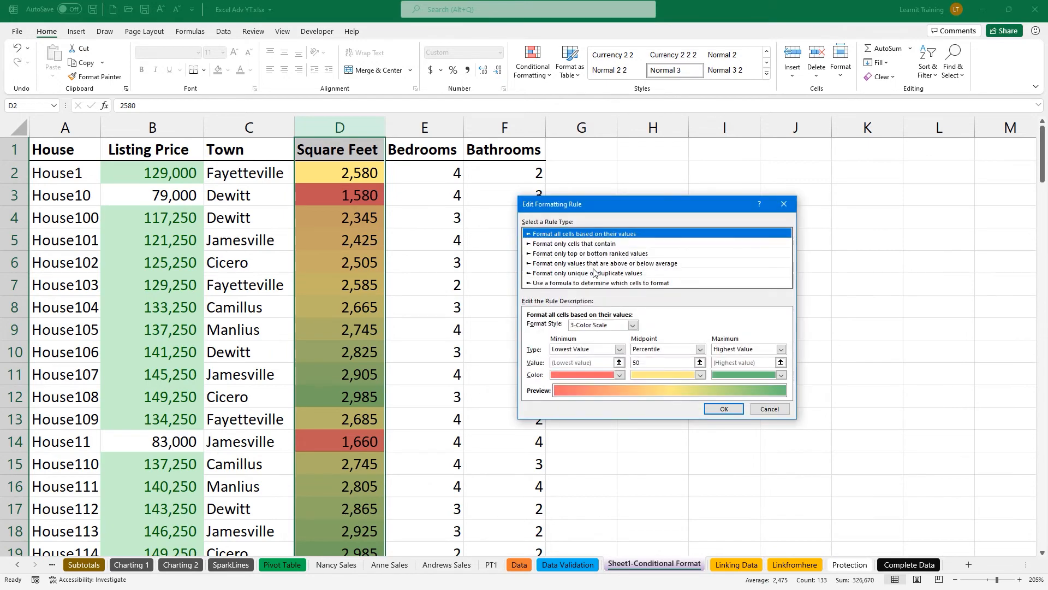
click(557, 350)
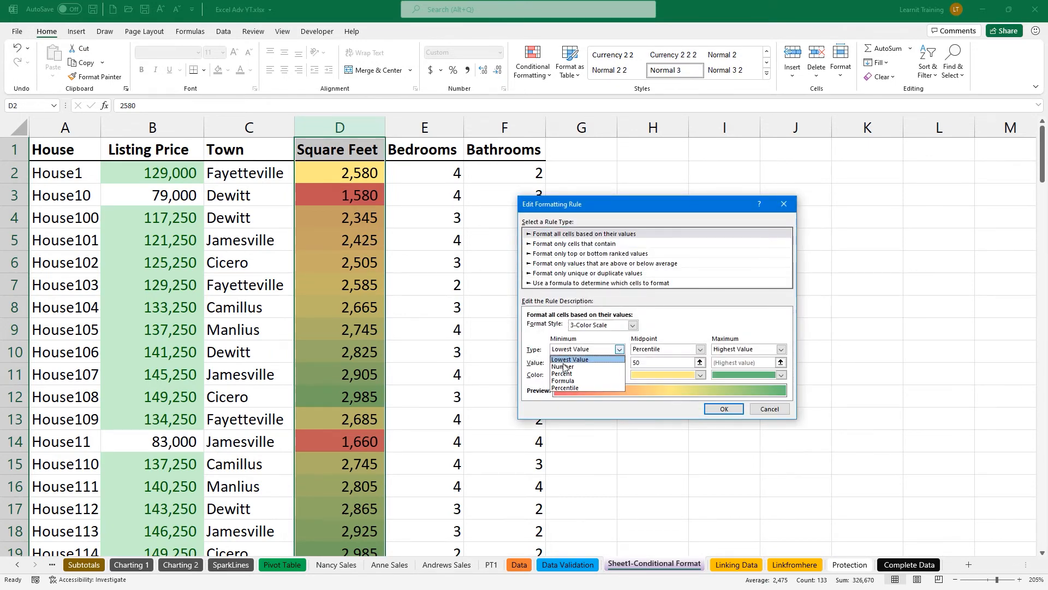
click(564, 367)
click(654, 352)
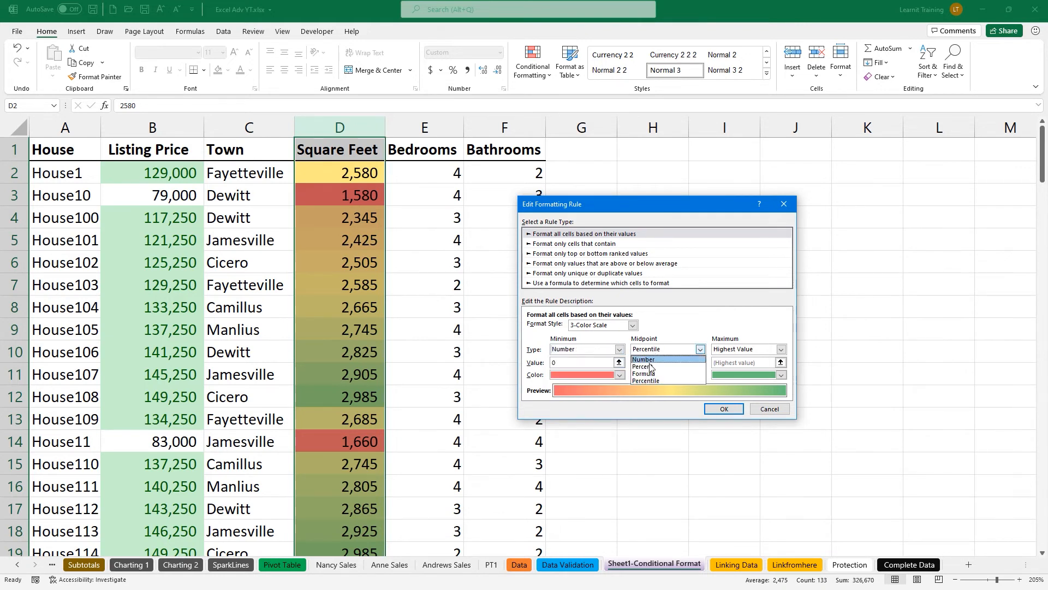
click(645, 359)
click(713, 349)
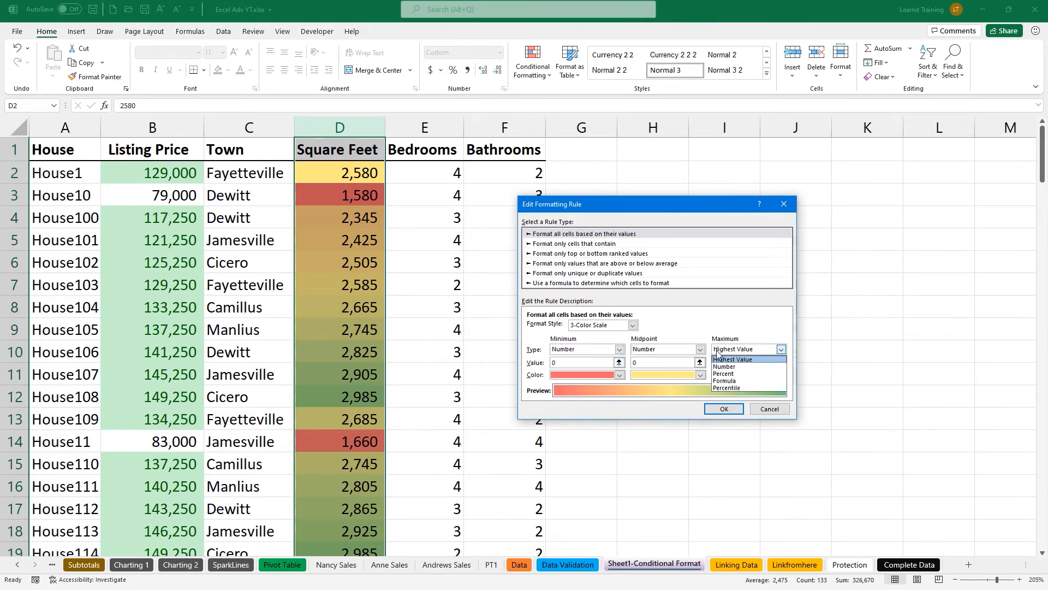
click(719, 361)
Set the scale values to 1200, 1500 and 1750 and apply the updated rule.
click(583, 361)
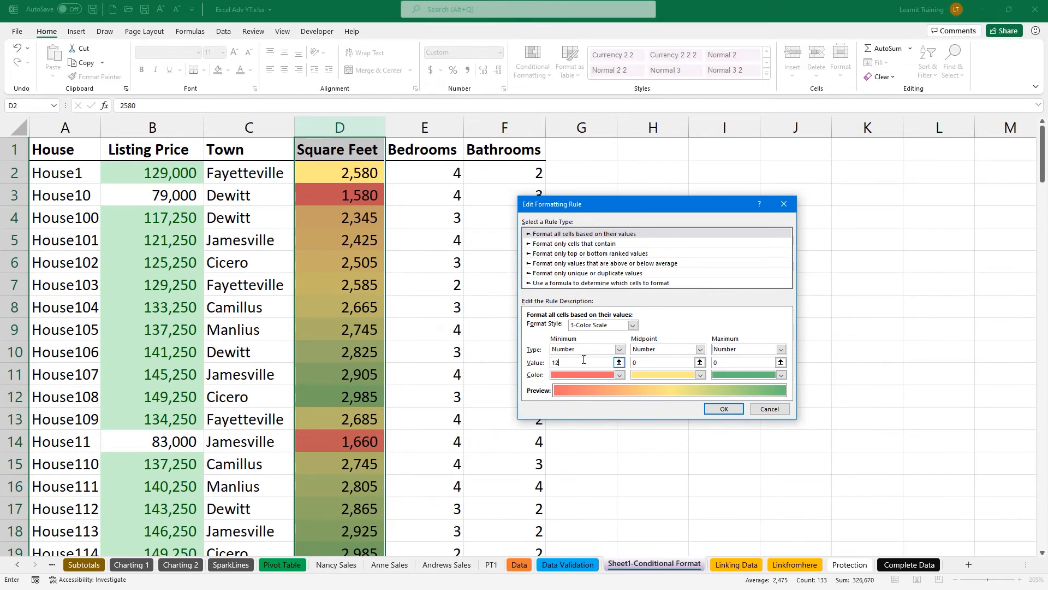
click(639, 365)
click(718, 364)
key(Left)
text(0)
key(BackSpace)
key(BackSpace)
key(BackSpace)
key(BackSpace)
key(BackSpace)
key(BackSpace)
key(BackSpace)
key(BackSpace)
key(BackSpace)
click(724, 408)
click(713, 379)
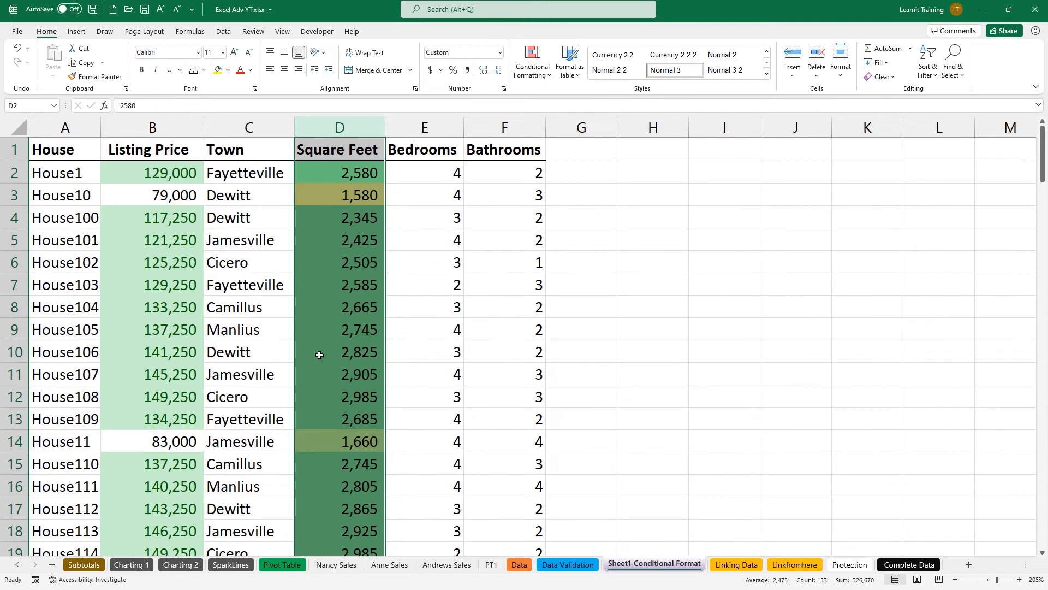
Enter 1000 as House95's square footage in D129 so the colour scale shades it red.
scroll(317, 438, down, 11)
scroll(324, 460, down, 16)
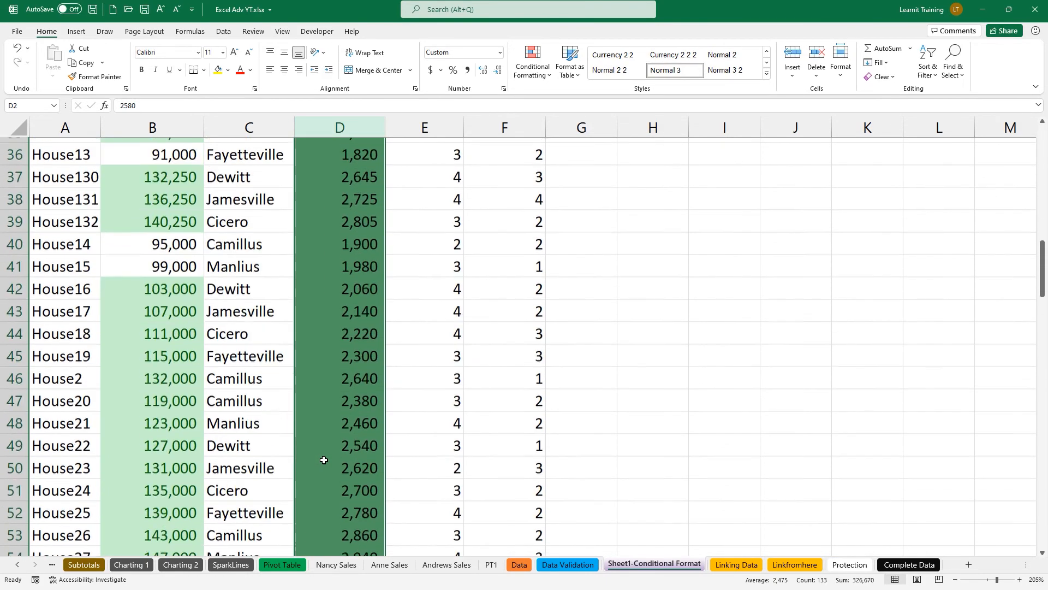
scroll(324, 459, down, 11)
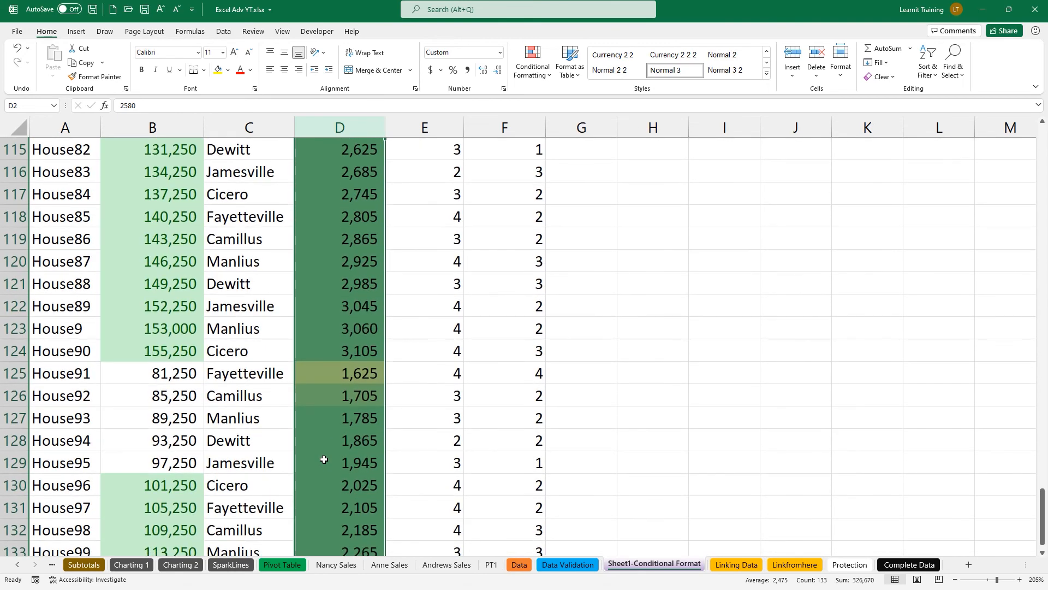
click(324, 460)
text(1000)
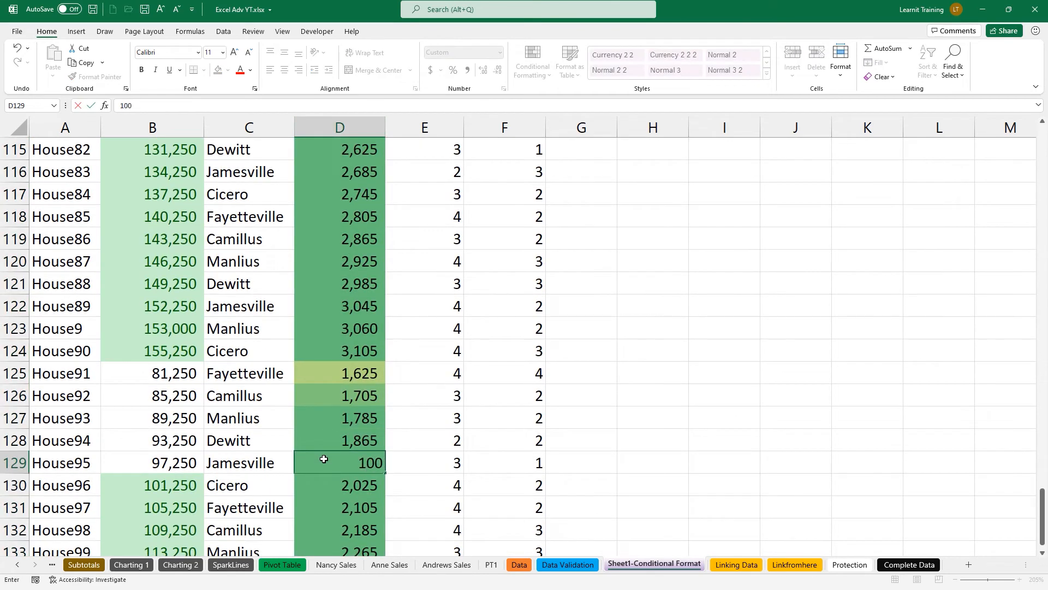
key(Return)
click(324, 459)
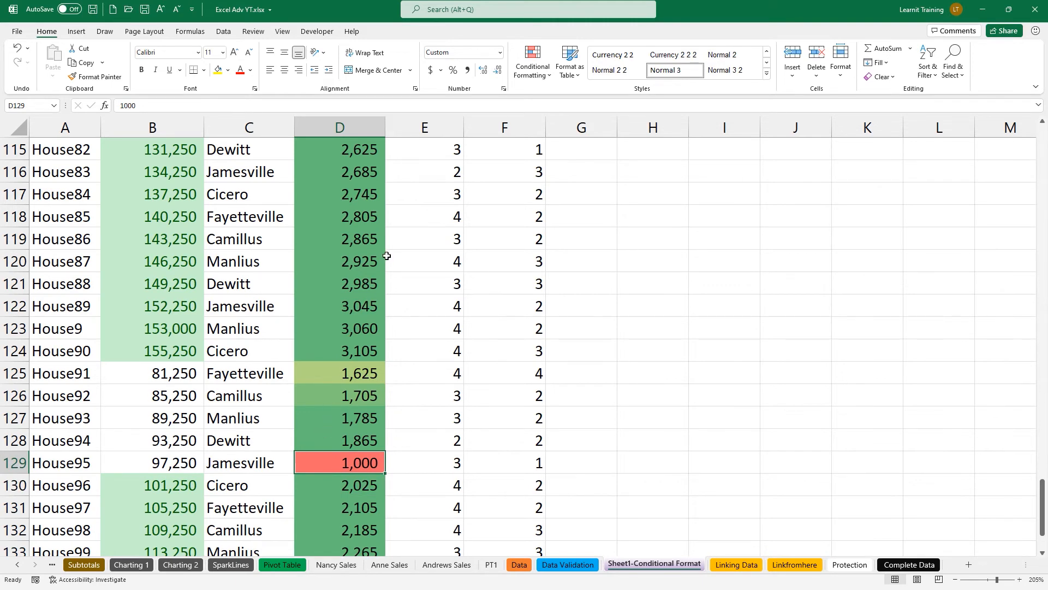
scroll(386, 256, up, 15)
scroll(386, 255, up, 18)
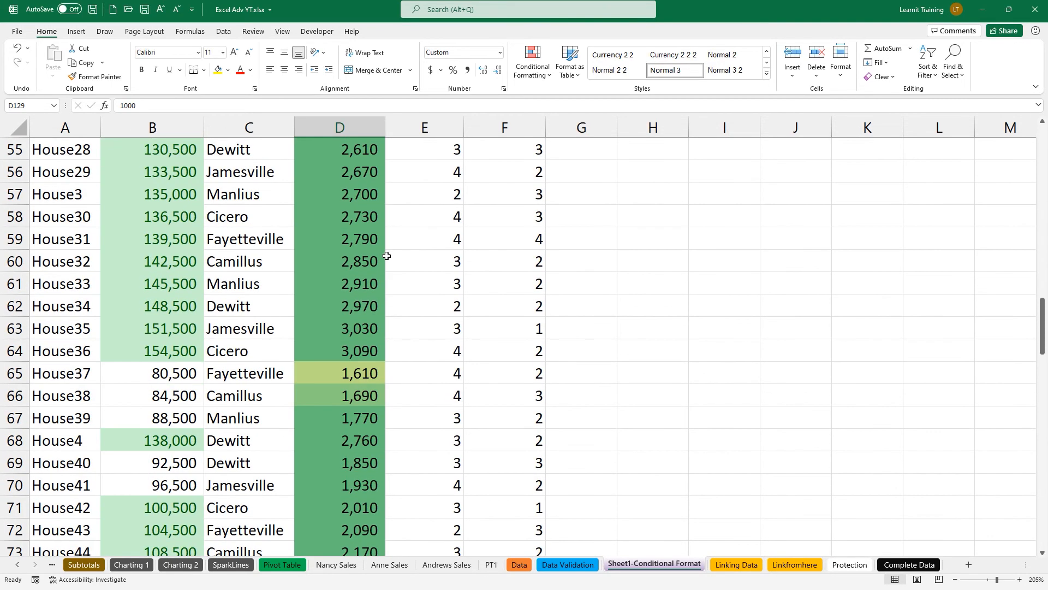
scroll(386, 256, up, 6)
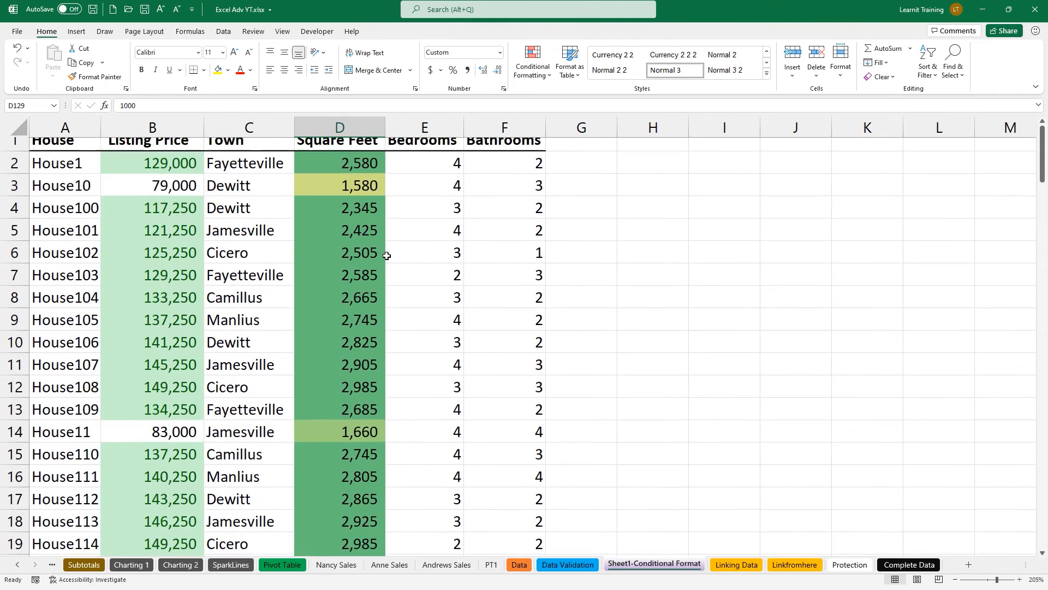
Apply the 5 Boxes ratings icon set to the Bedrooms column E.
click(456, 130)
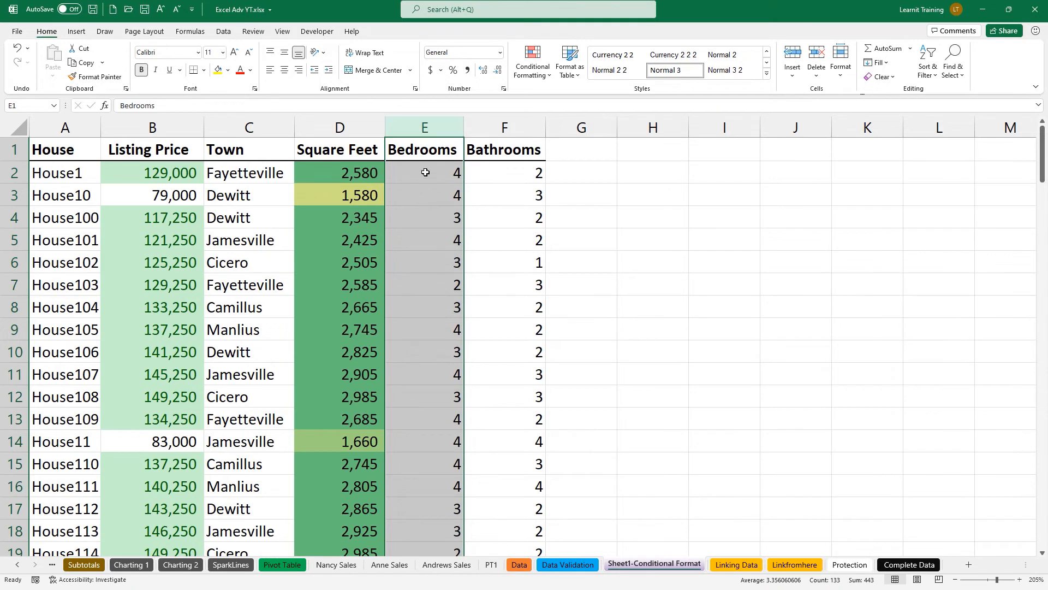
click(530, 79)
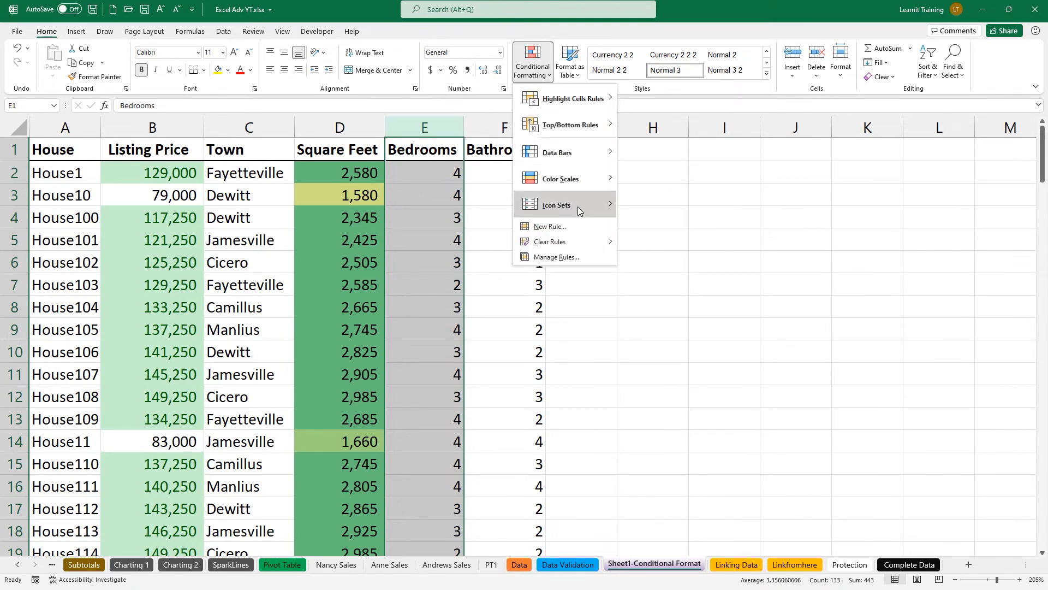
mouse_move(582, 210)
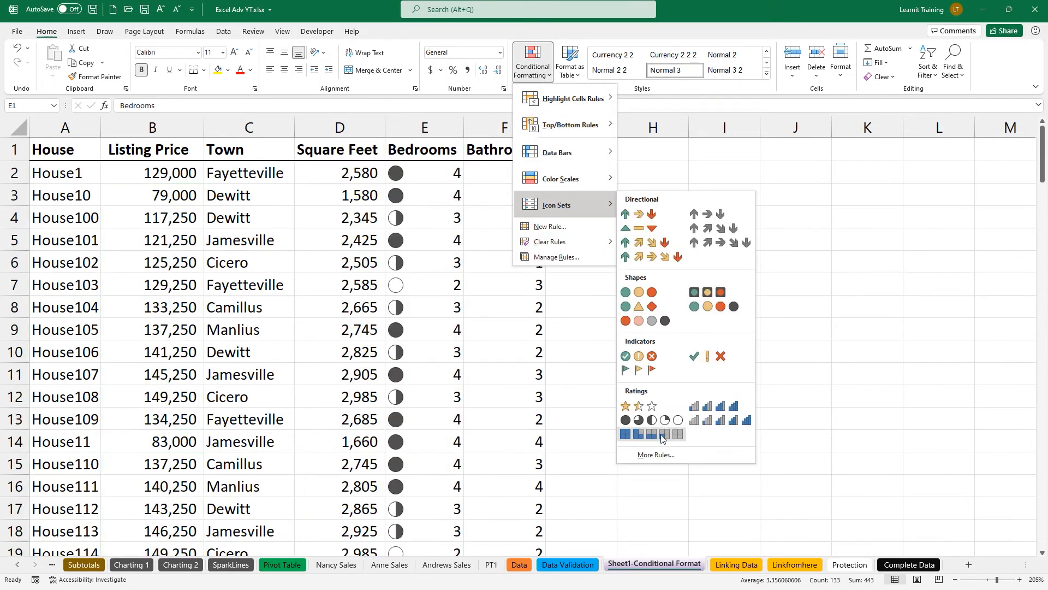
click(660, 434)
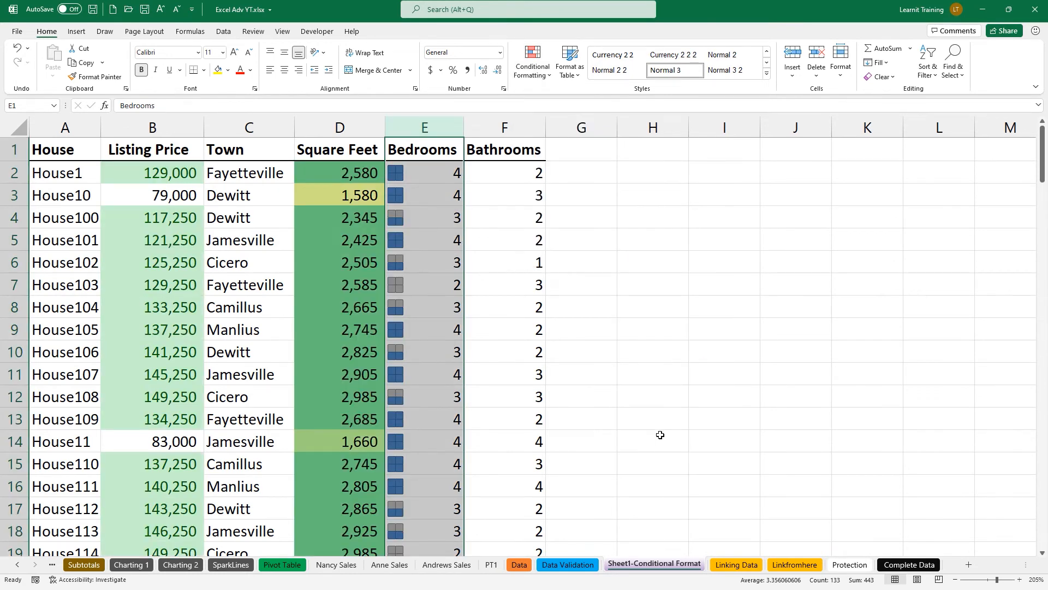
Check the box icons in E10 and E11, then reselect the Bedrooms column.
click(422, 378)
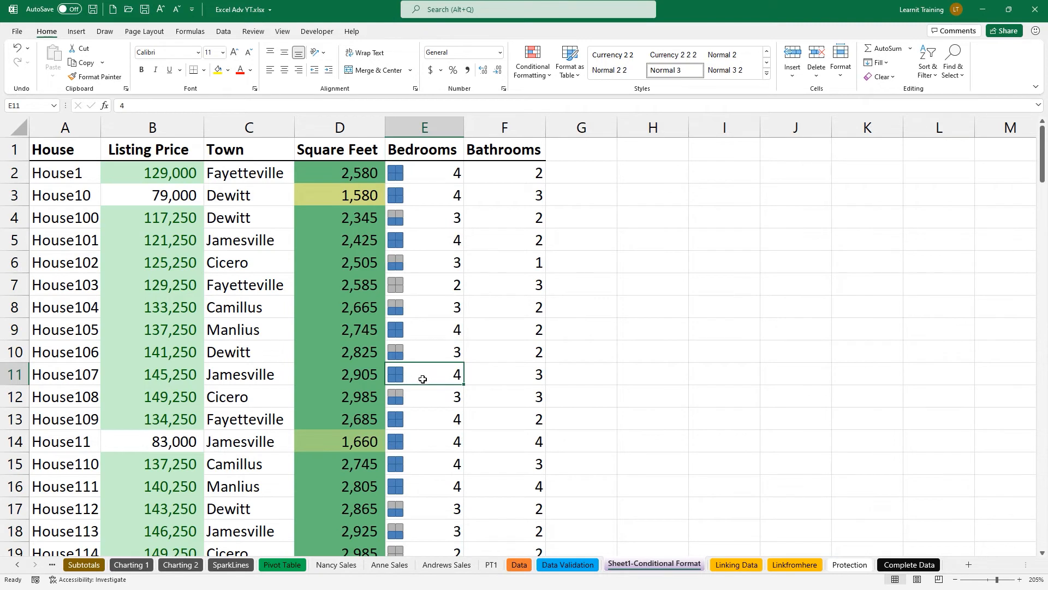
click(398, 352)
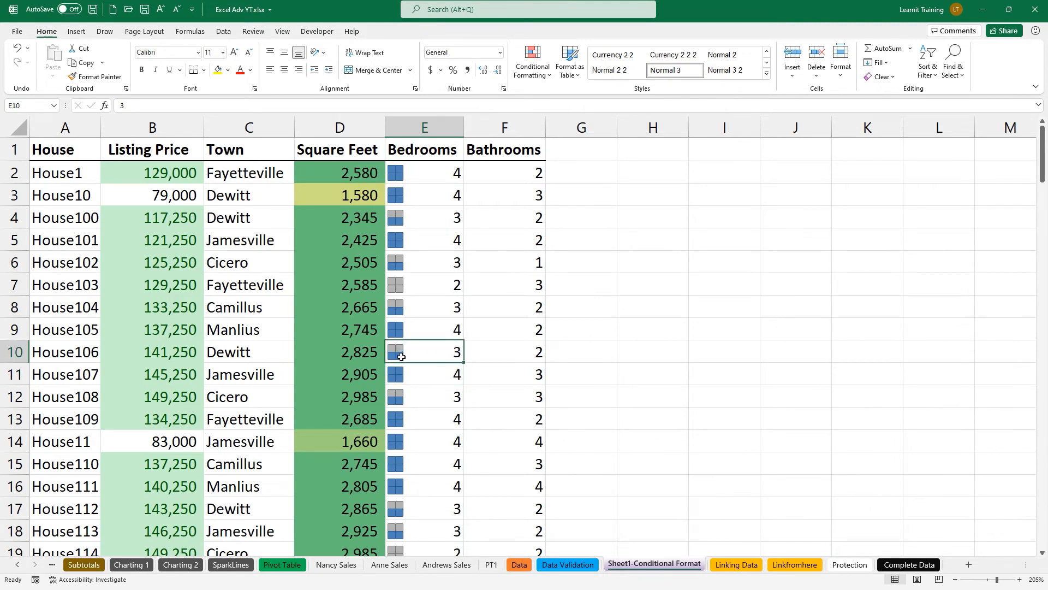
click(404, 132)
click(531, 72)
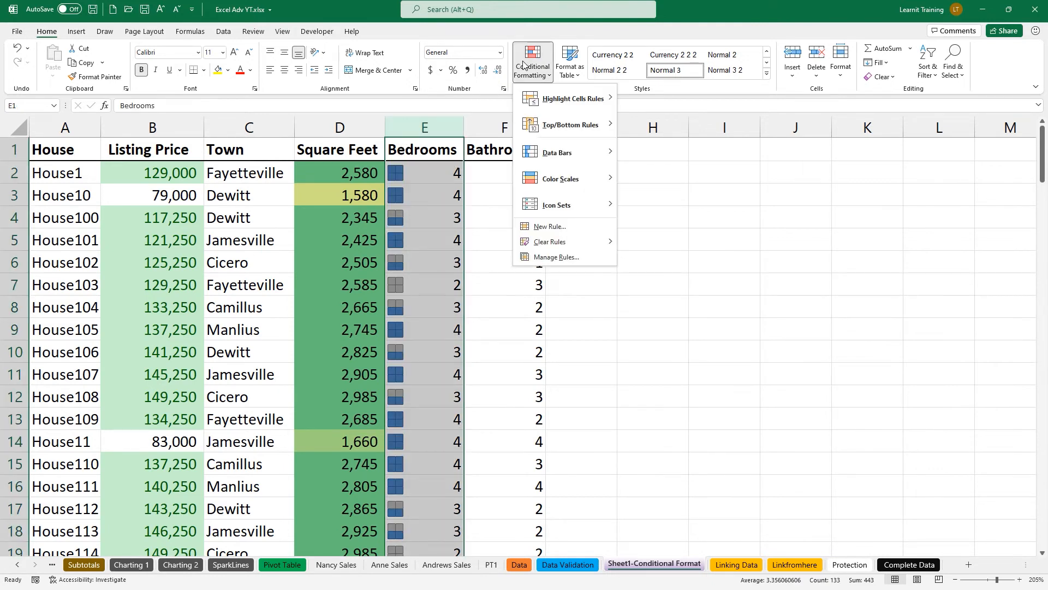
Edit the Bedrooms icon set rule, switching all four threshold types to Number.
click(607, 261)
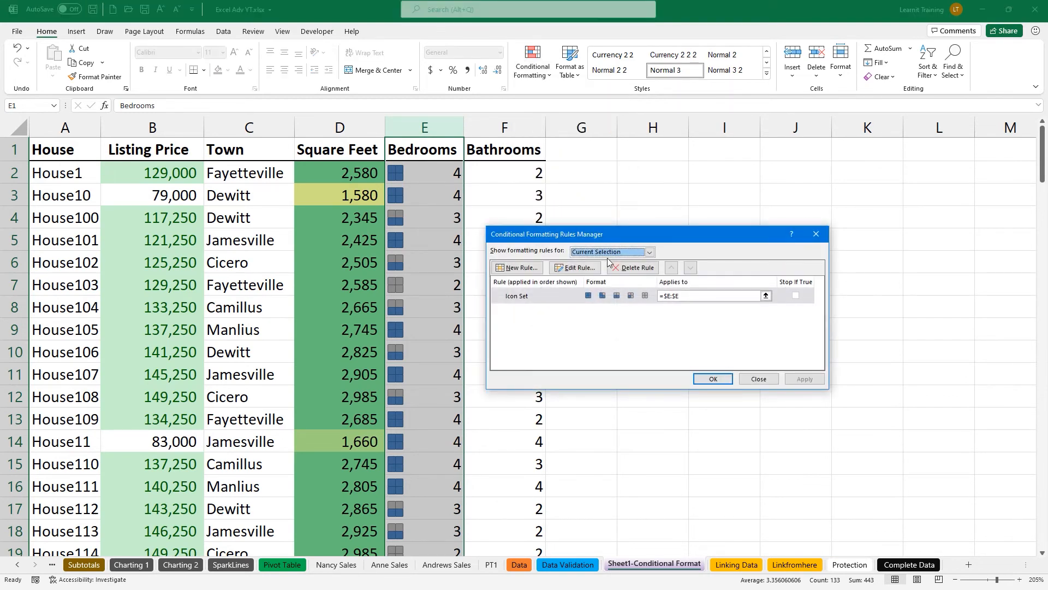
click(594, 269)
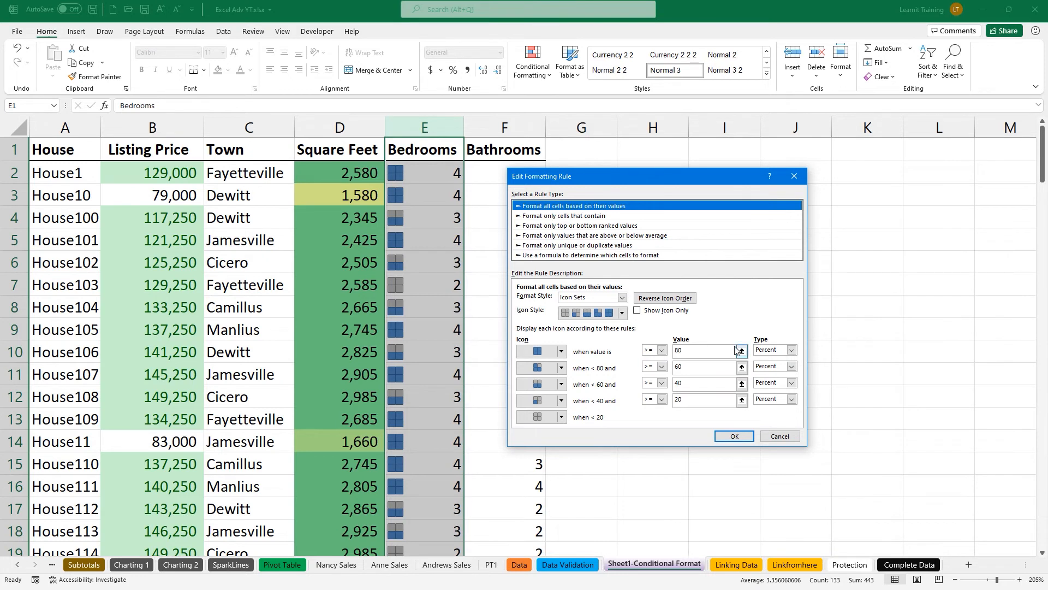
click(791, 350)
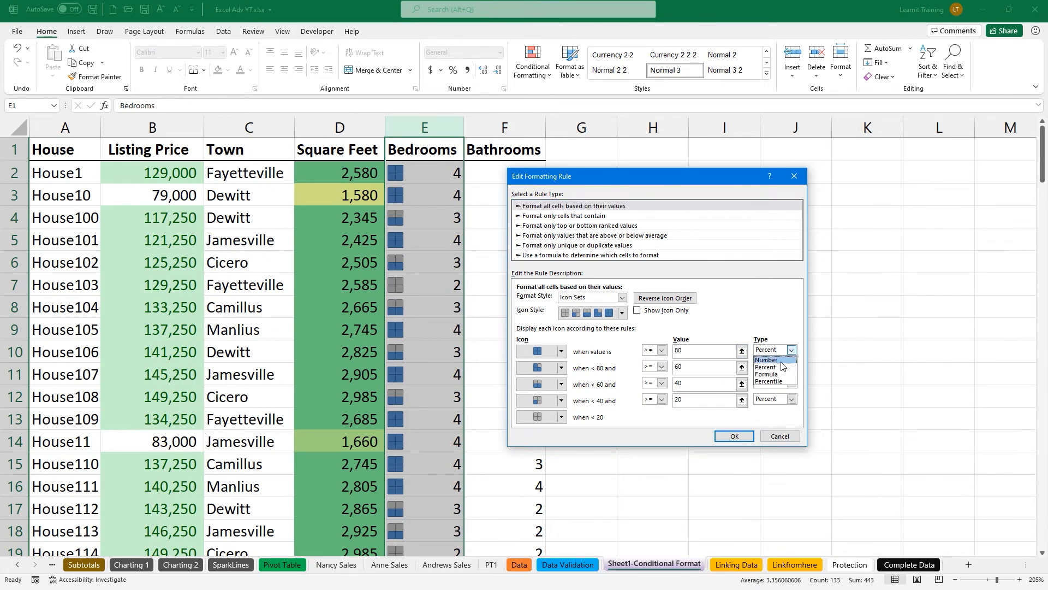
click(781, 360)
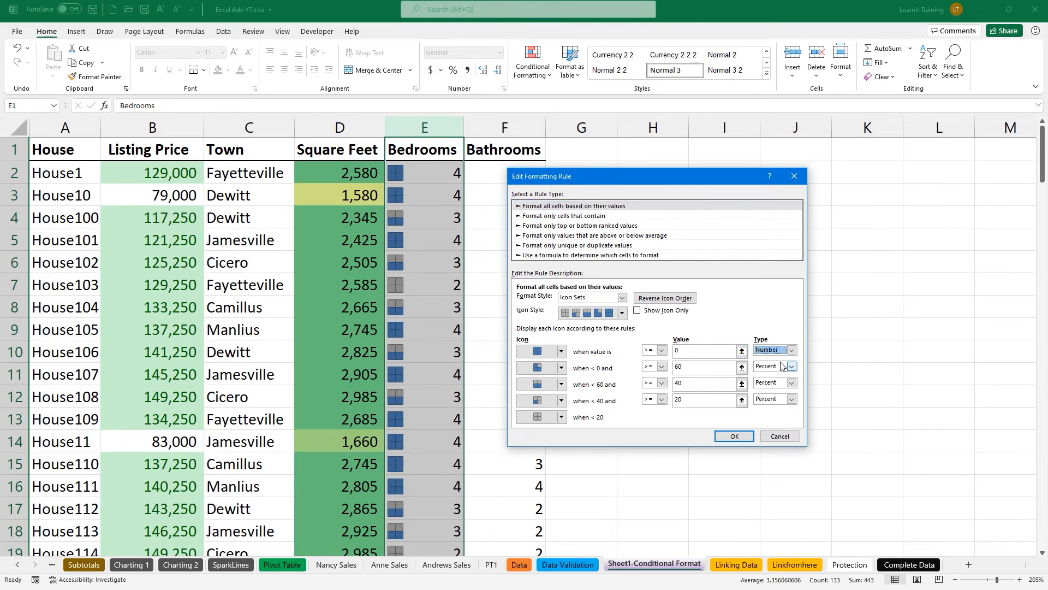
click(792, 367)
click(786, 376)
click(791, 383)
click(785, 393)
click(792, 399)
click(787, 409)
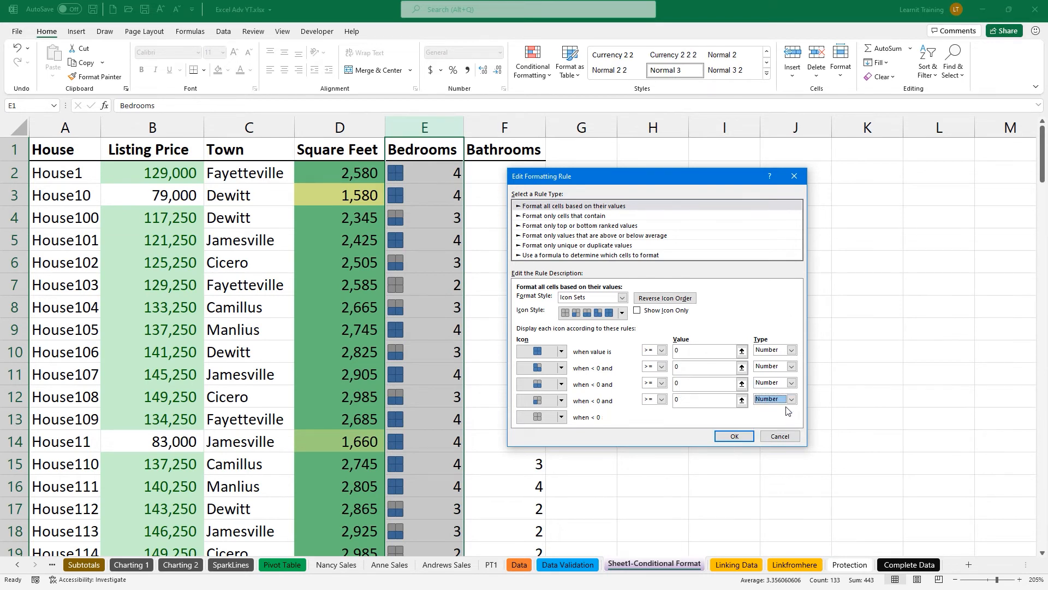
Enter thresholds 4, 3, 2 and 1 and confirm the updated rule.
click(695, 351)
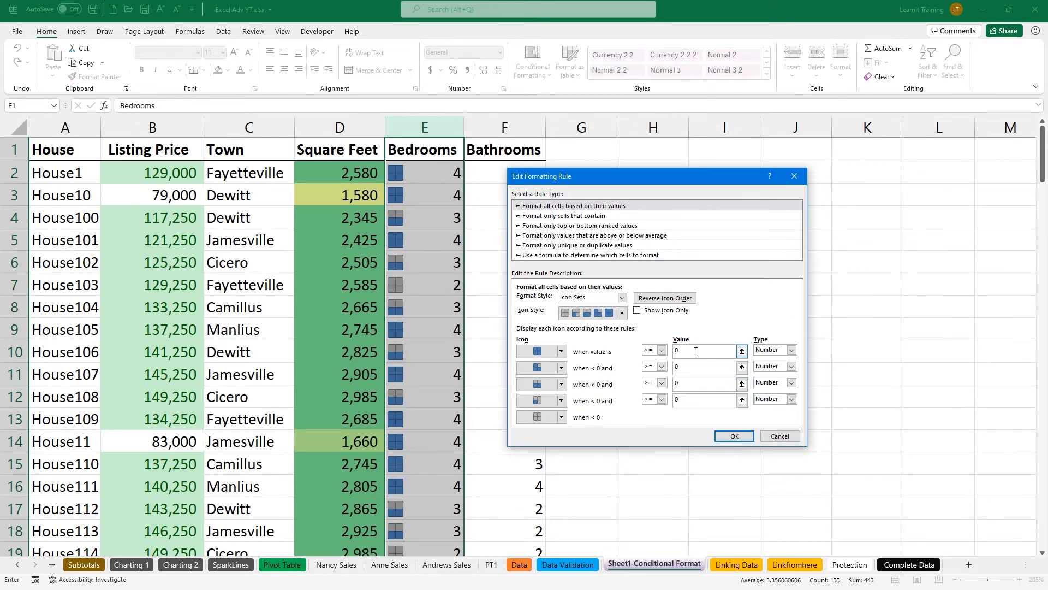
text(4)
click(687, 368)
key(BackSpace)
click(687, 383)
key(BackSpace)
text(2)
click(695, 402)
click(776, 350)
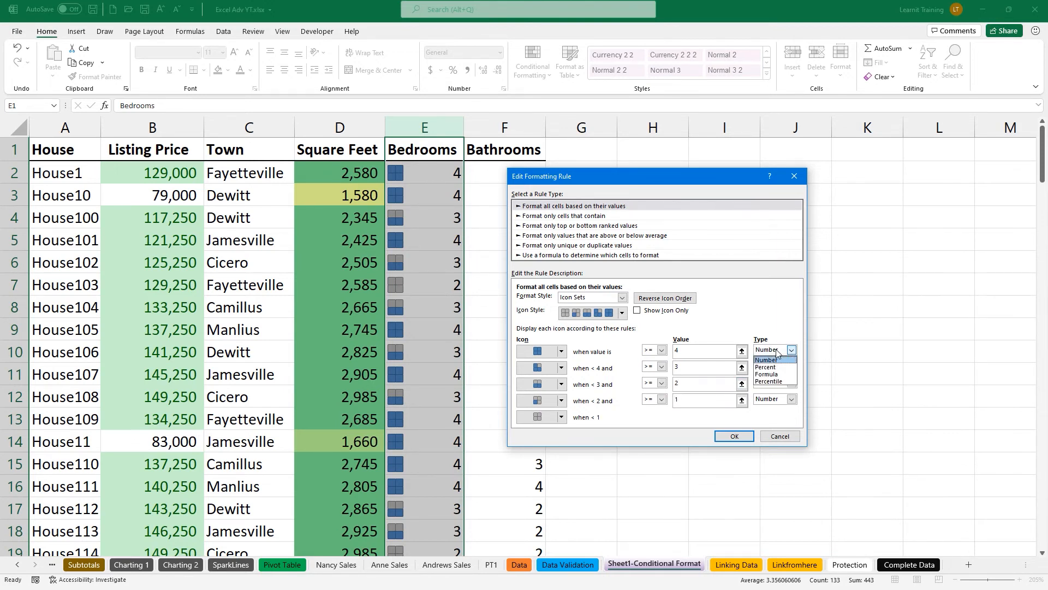
click(773, 384)
click(685, 348)
text(4)
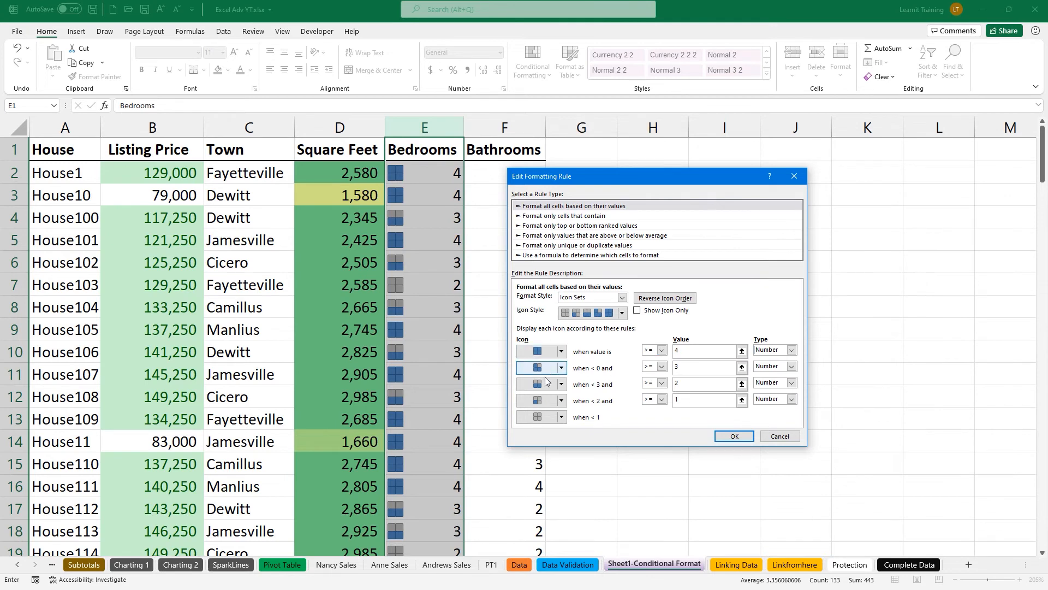
click(724, 436)
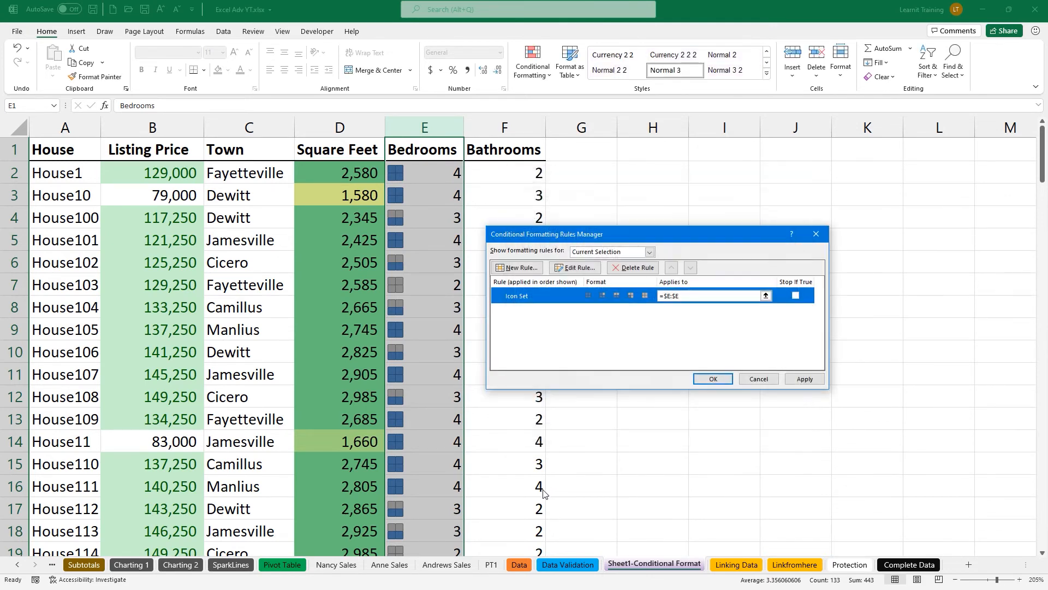
click(713, 379)
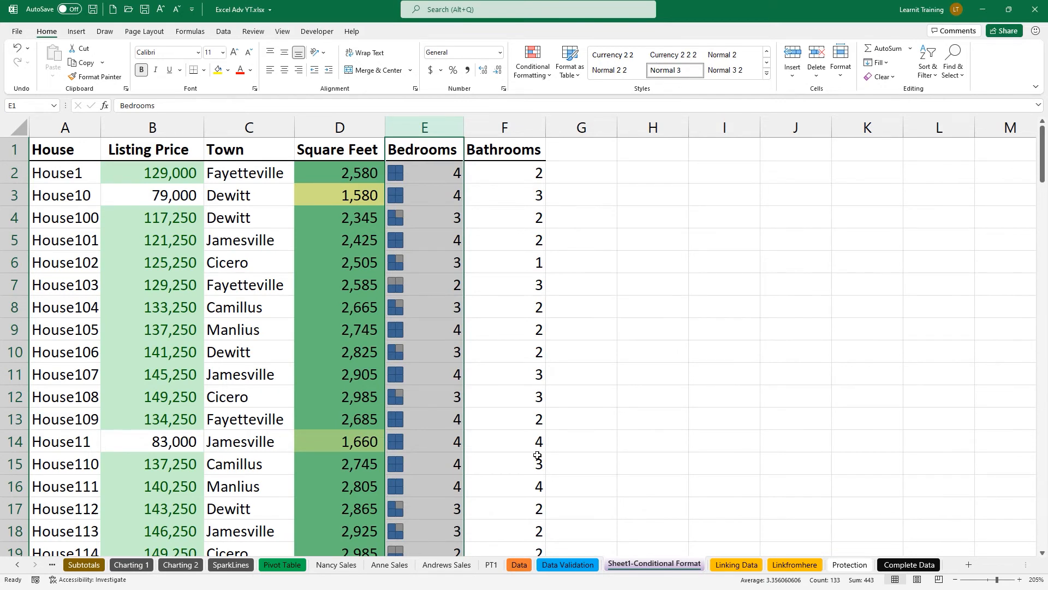
Apply the 4 Ratings bar icon set to the Bathrooms column F.
click(505, 130)
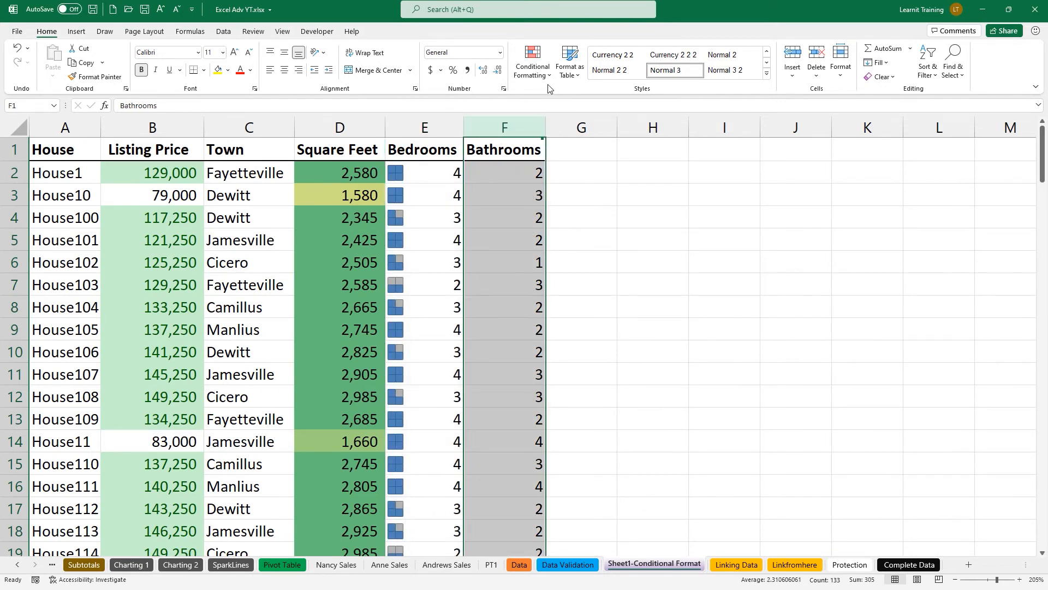
click(532, 67)
mouse_move(564, 103)
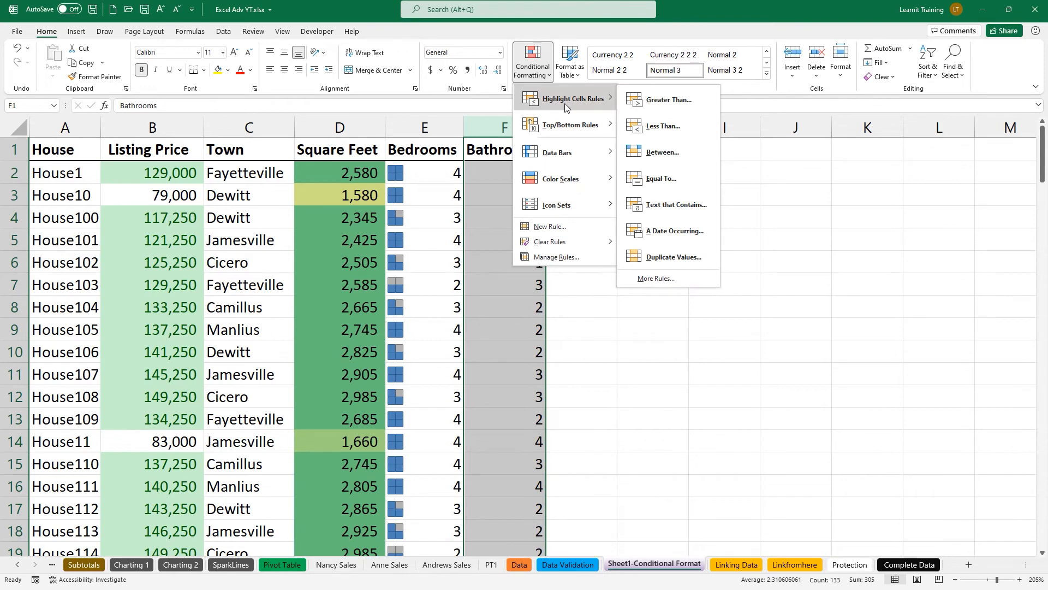
mouse_move(595, 204)
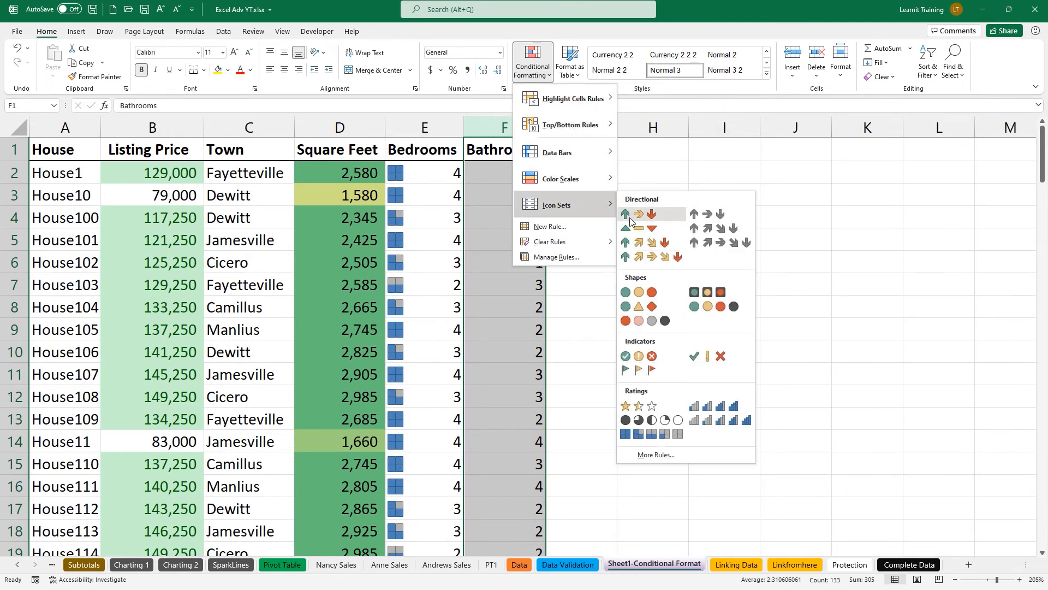
click(697, 413)
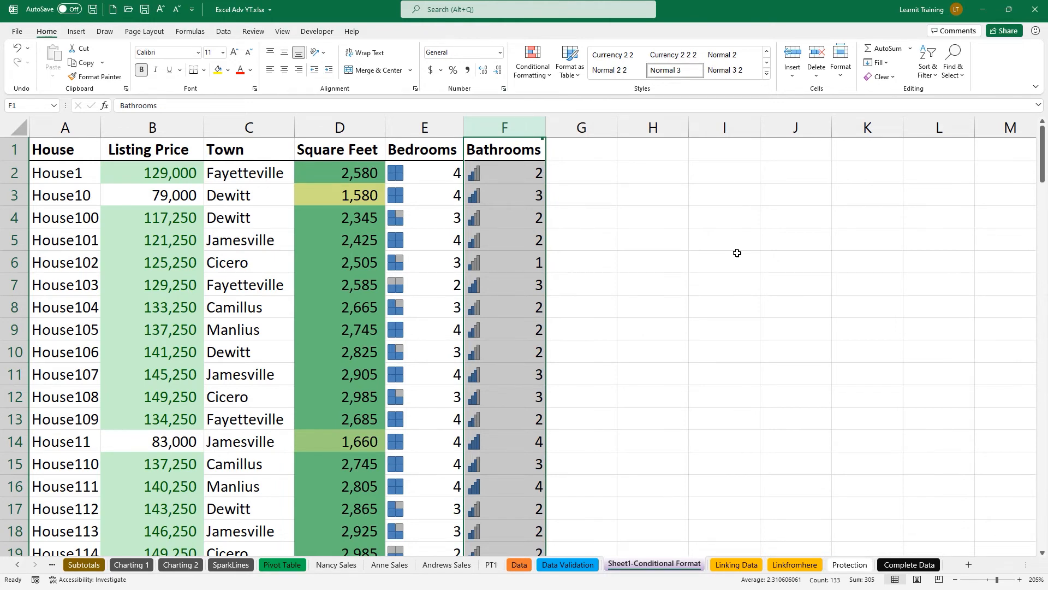
Return to the top and select header cells A1:D1, House through Square Feet.
ctrl+scroll(204, 256, up, 1)
ctrl+scroll(203, 255, up, 3)
drag(52, 160, 607, 148)
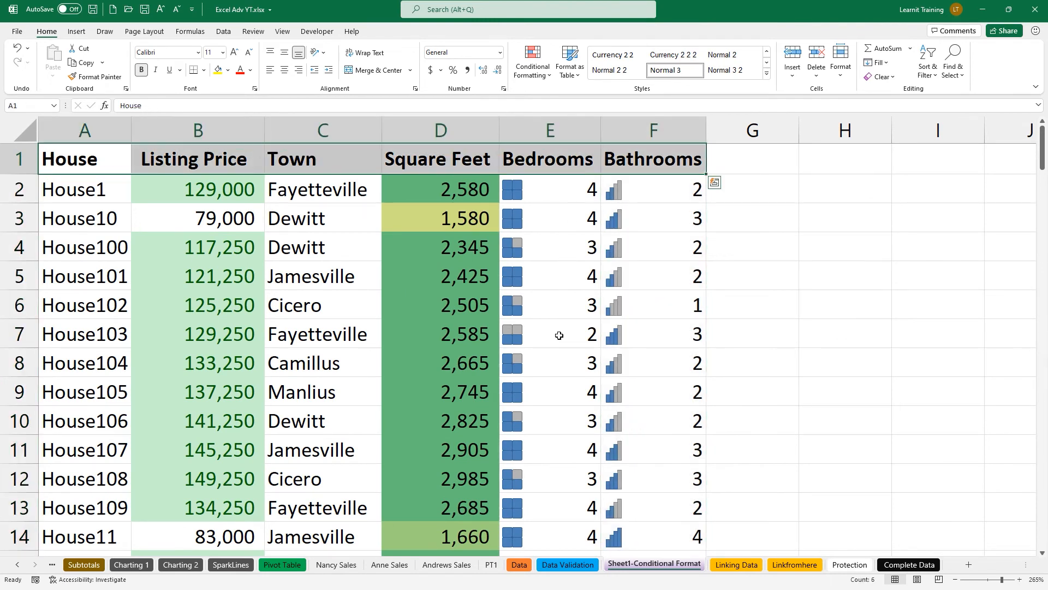
Turn on Data filters and filter Listing Price to the light-green cell colour.
click(223, 31)
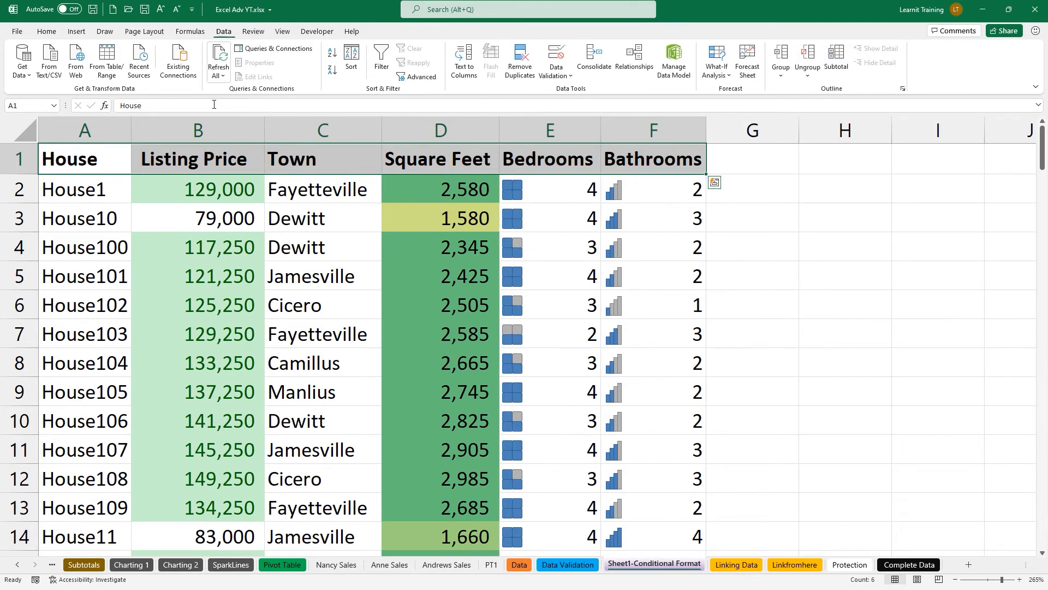
click(381, 59)
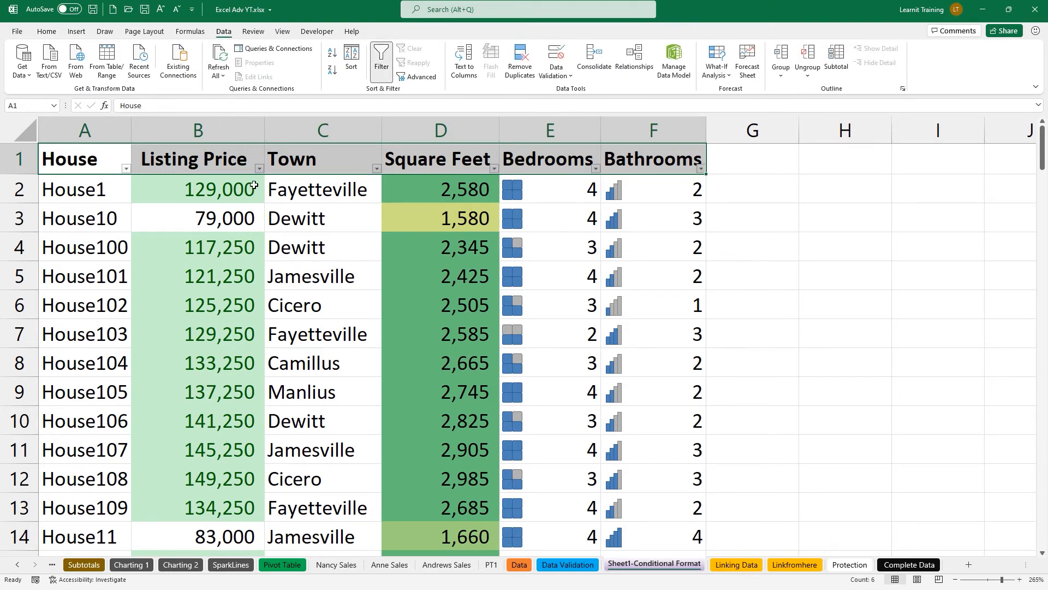
click(259, 169)
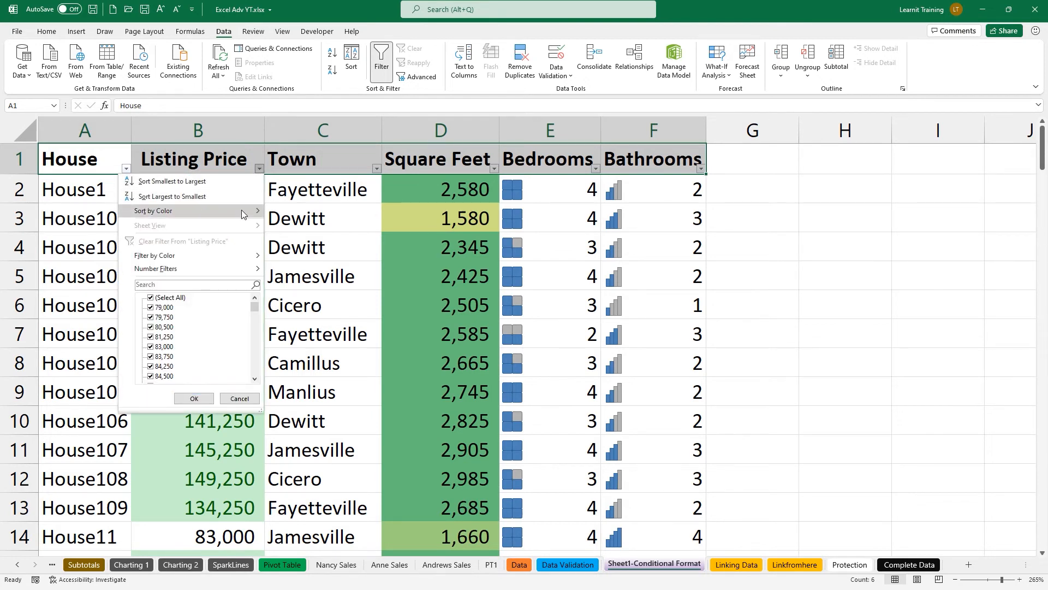
mouse_move(241, 217)
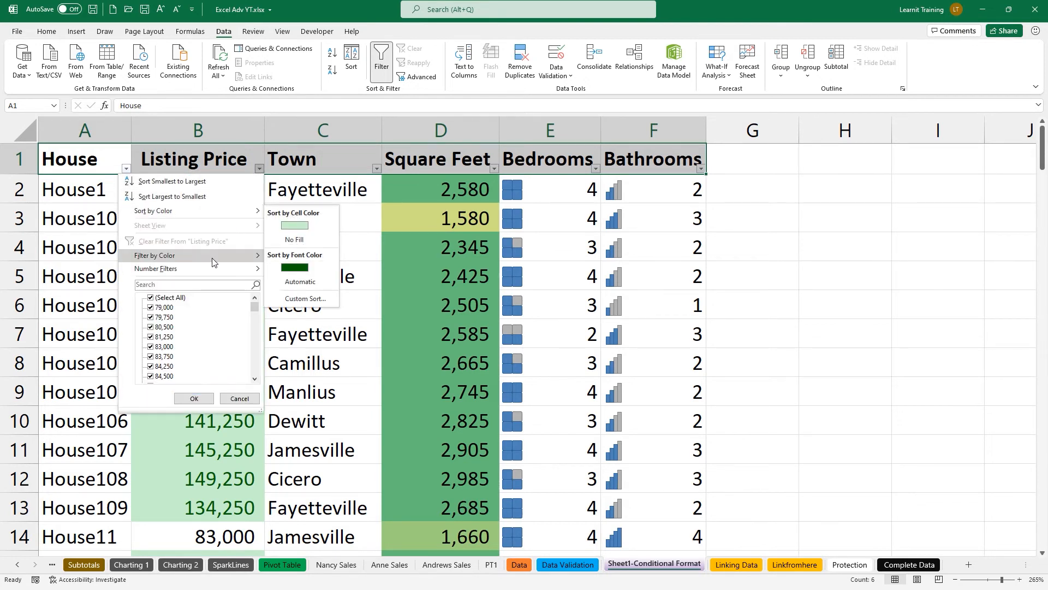
mouse_move(226, 256)
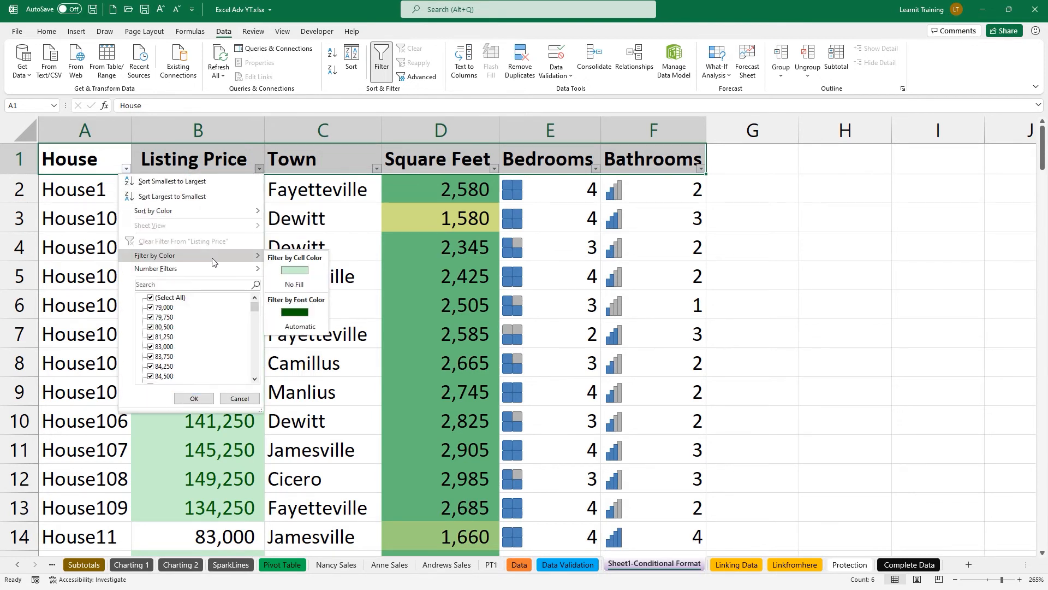
click(292, 270)
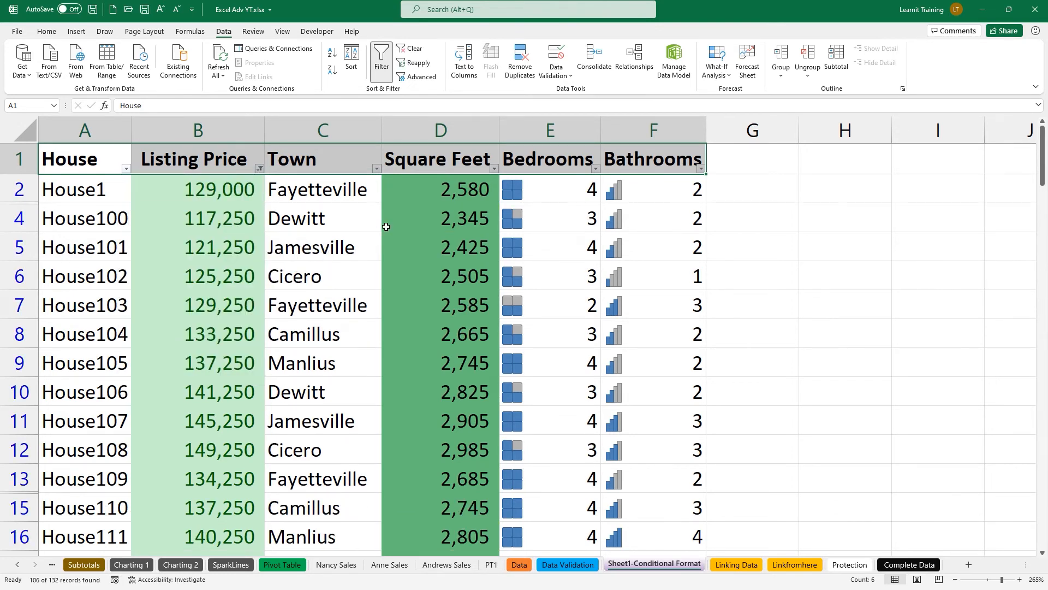
Filter Bedrooms to the full box icon and Bathrooms to the three-bar icon.
click(595, 169)
mouse_move(528, 254)
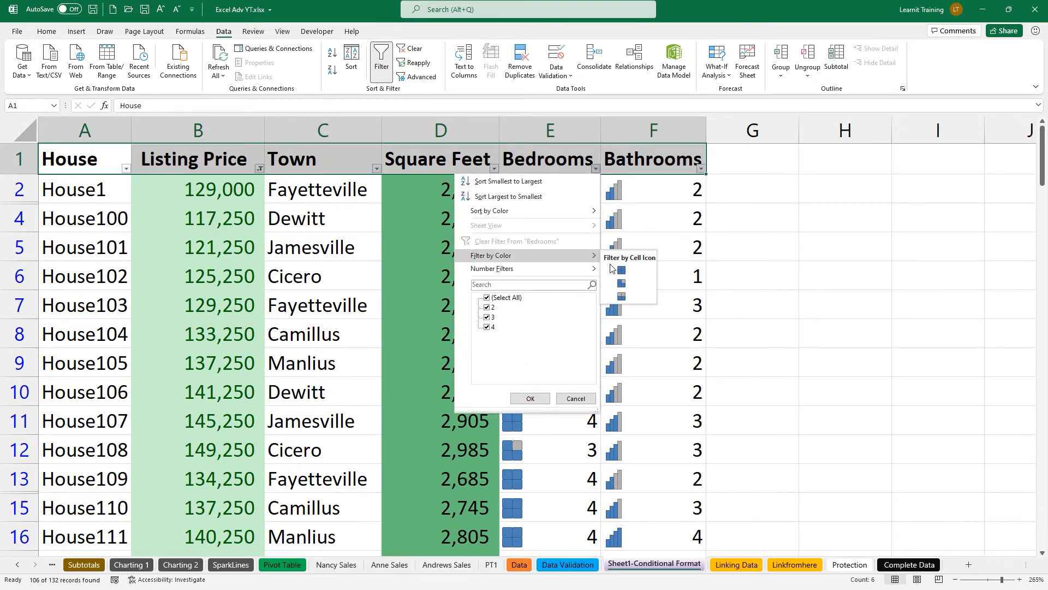
click(613, 270)
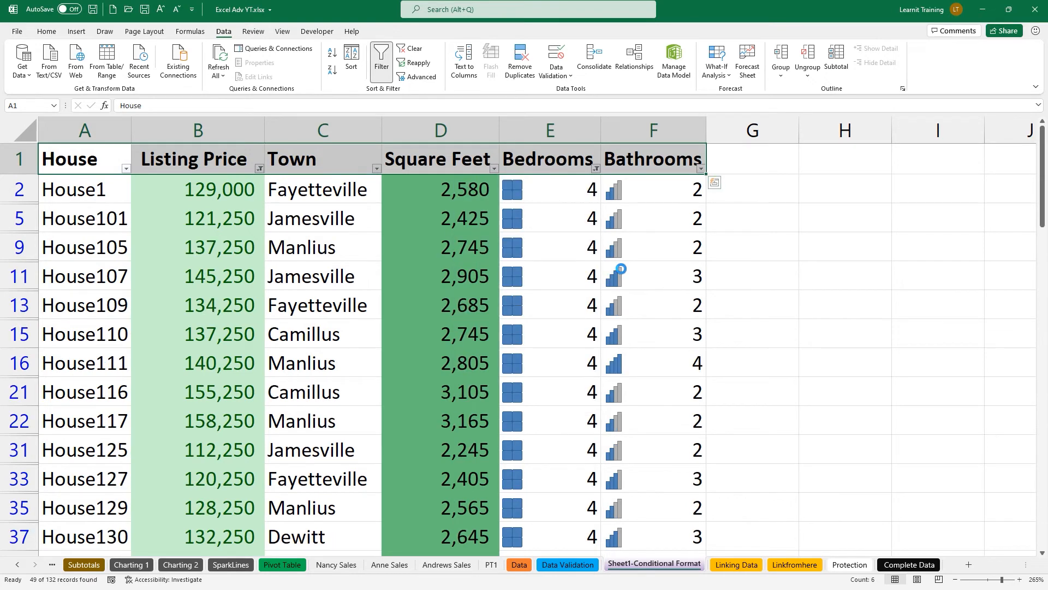
click(700, 168)
mouse_move(618, 258)
click(719, 268)
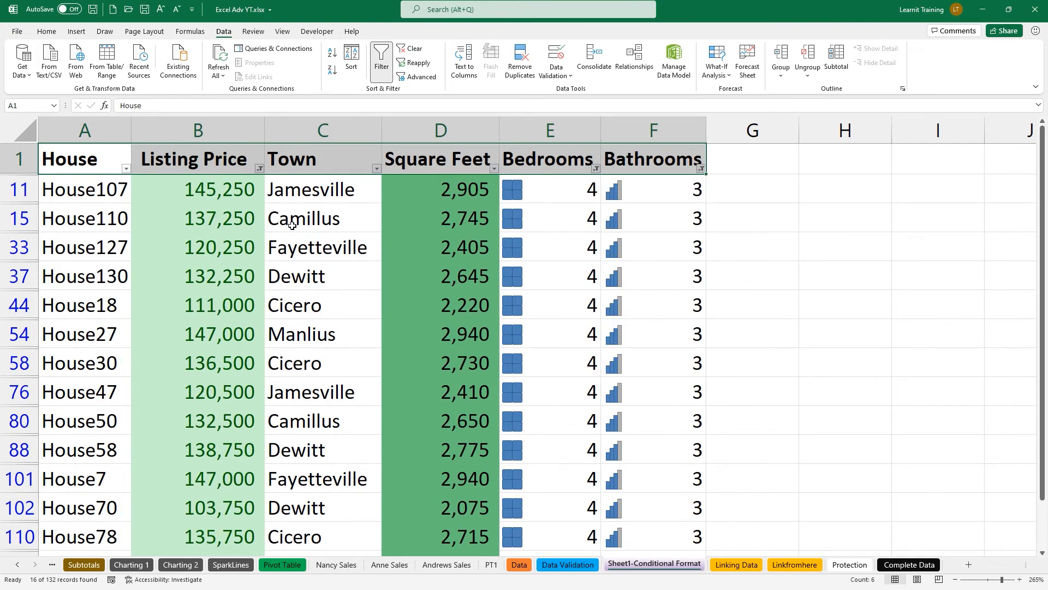
click(494, 169)
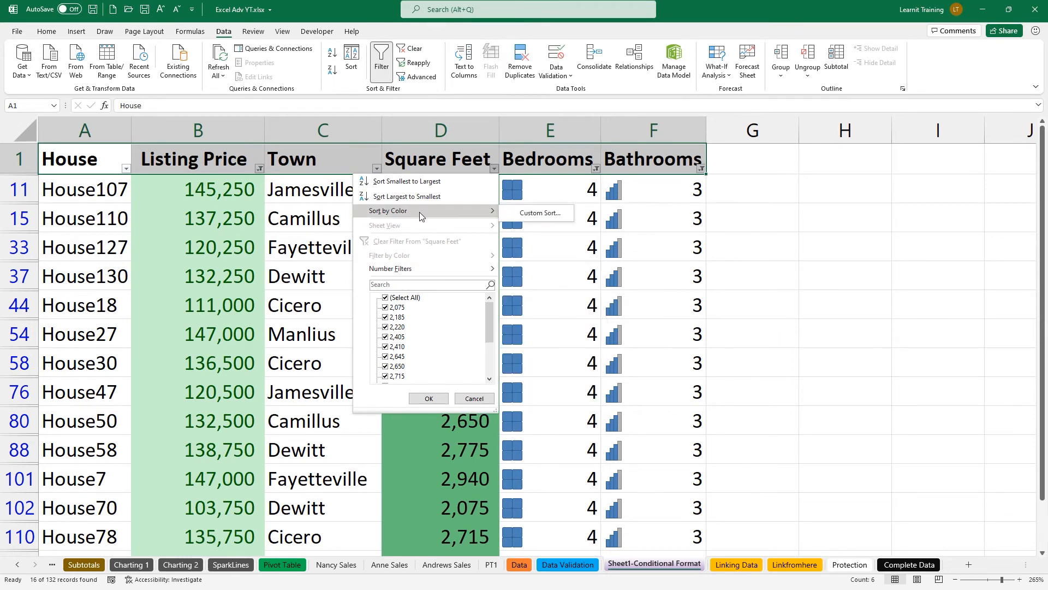
click(423, 446)
Clear the on-screen annotations from the filtered 16-house list.
scroll(423, 447, down, 4)
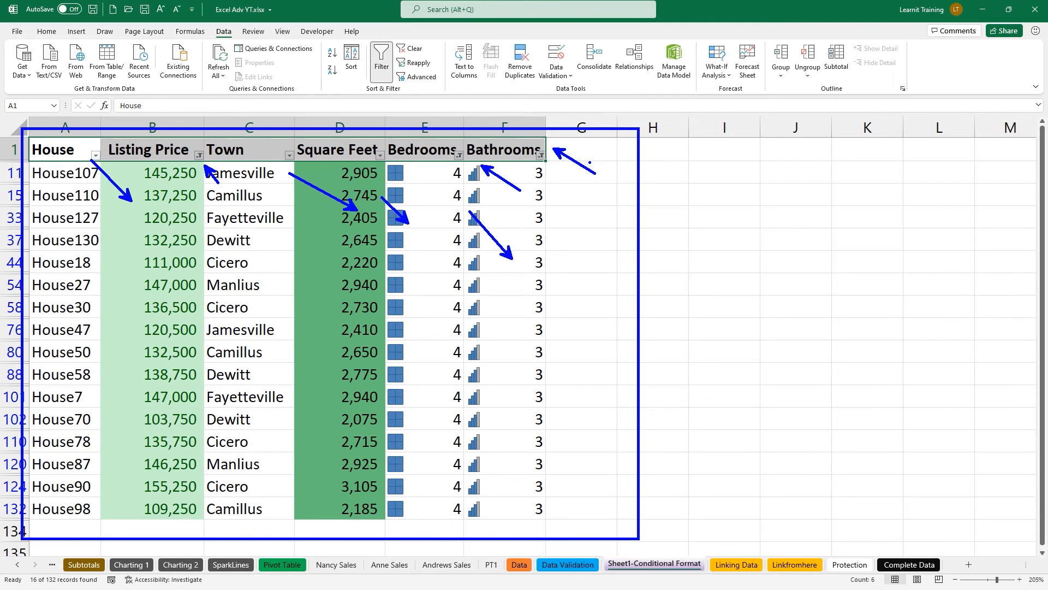
key(Escape)
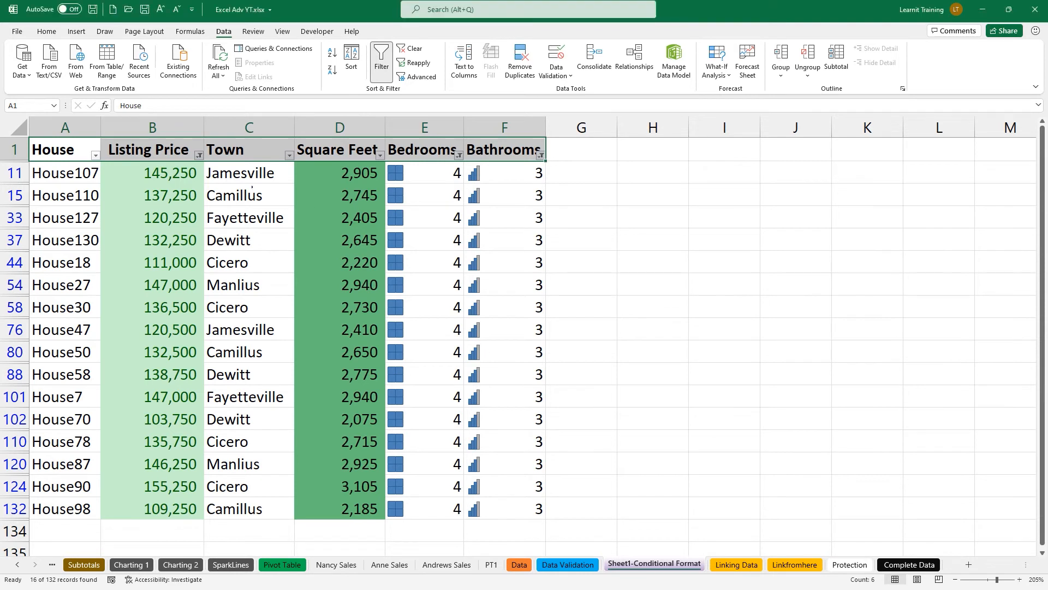
drag(678, 194, 722, 213)
mouse_move(758, 173)
mouse_down()
mouse_move(725, 218)
mouse_move(764, 200)
mouse_move(746, 213)
mouse_up()
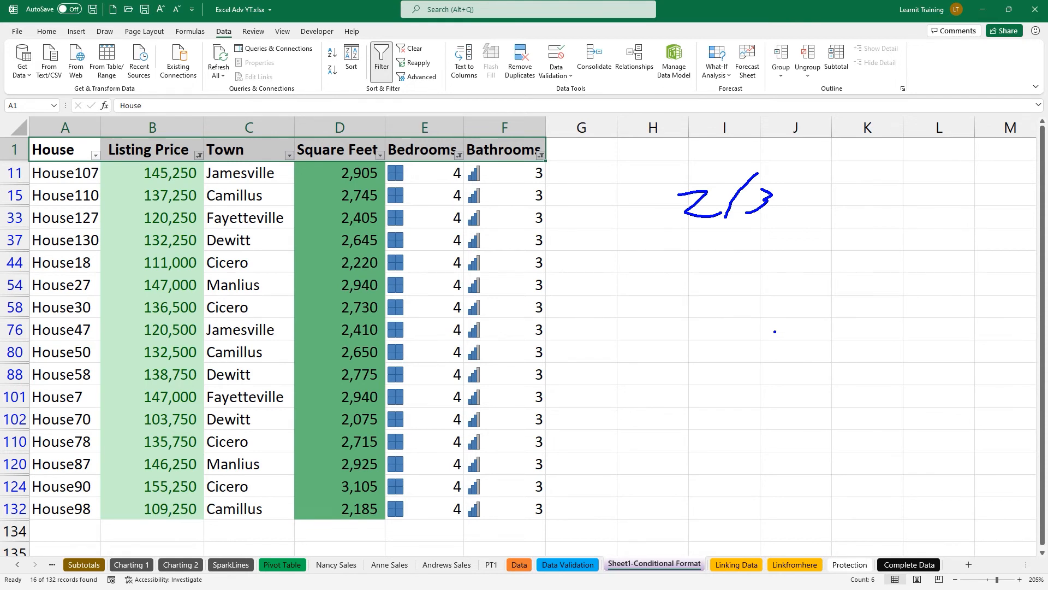
key(Escape)
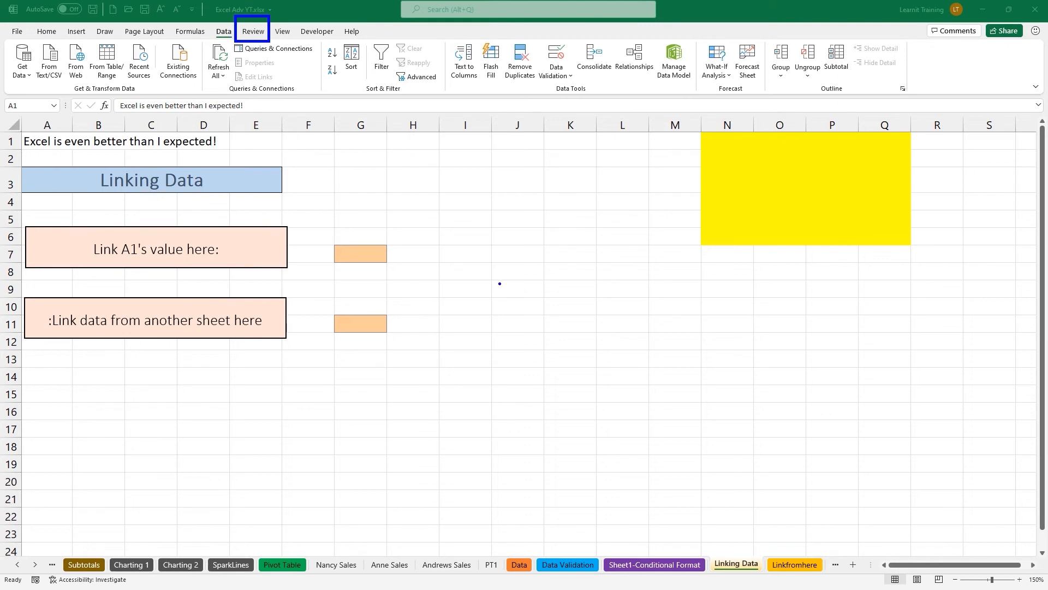
Bring up the Review ribbon and clear the on-screen annotations.
key(Escape)
click(250, 35)
click(249, 33)
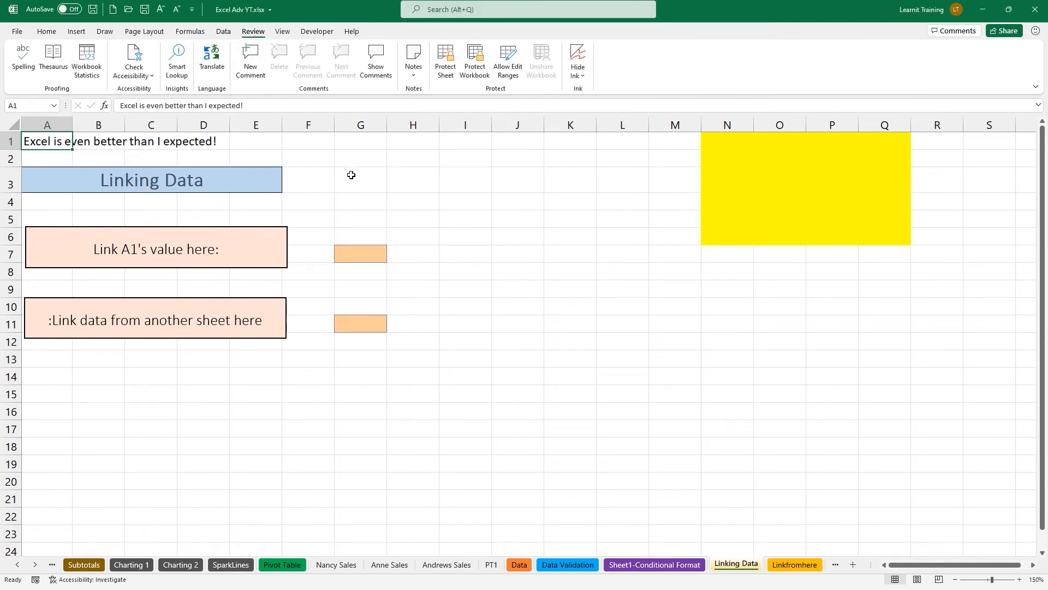
key(ctrl+2)
mouse_move(216, 32)
mouse_down()
mouse_move(292, 81)
mouse_move(408, 107)
mouse_up()
drag(345, 94, 423, 137)
mouse_move(25, 125)
mouse_down()
mouse_move(33, 157)
mouse_move(71, 158)
mouse_move(79, 126)
mouse_up()
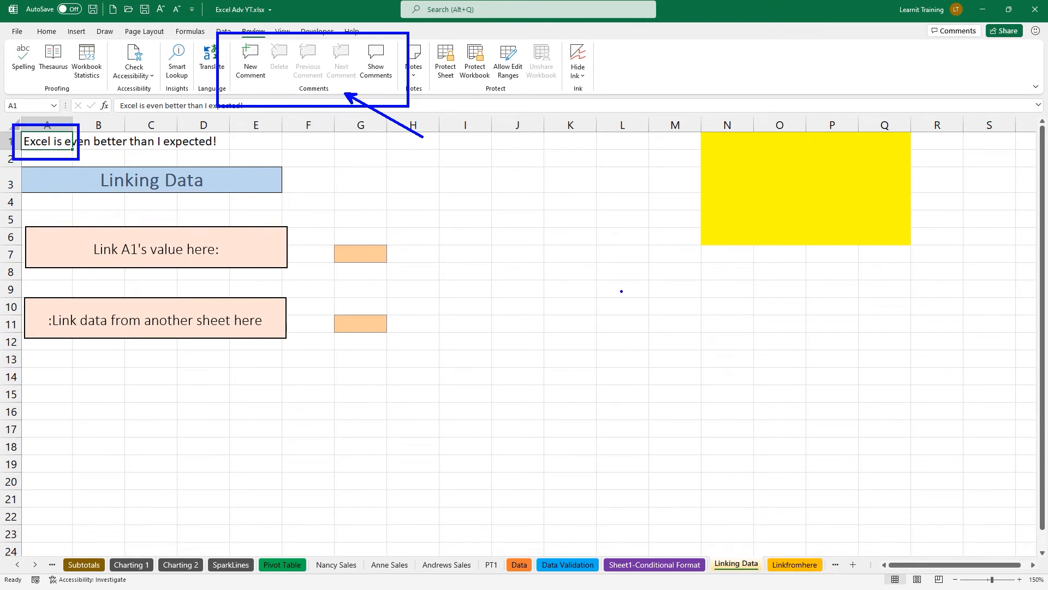
key(Escape)
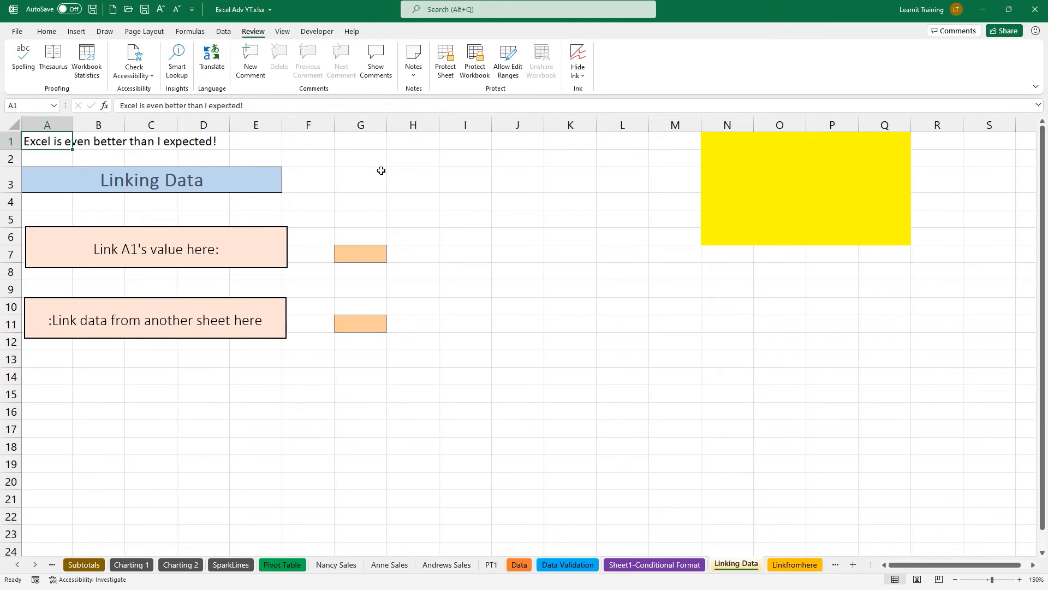
Post the comment 'Lets link this cell to g7' on A1 and show the Comments pane.
click(247, 68)
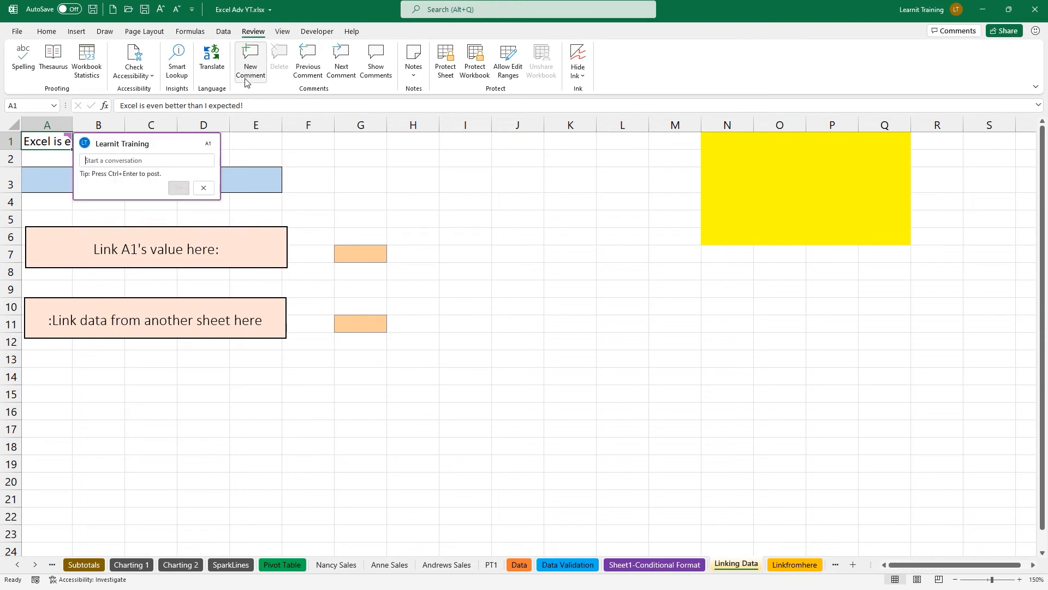
text(L)
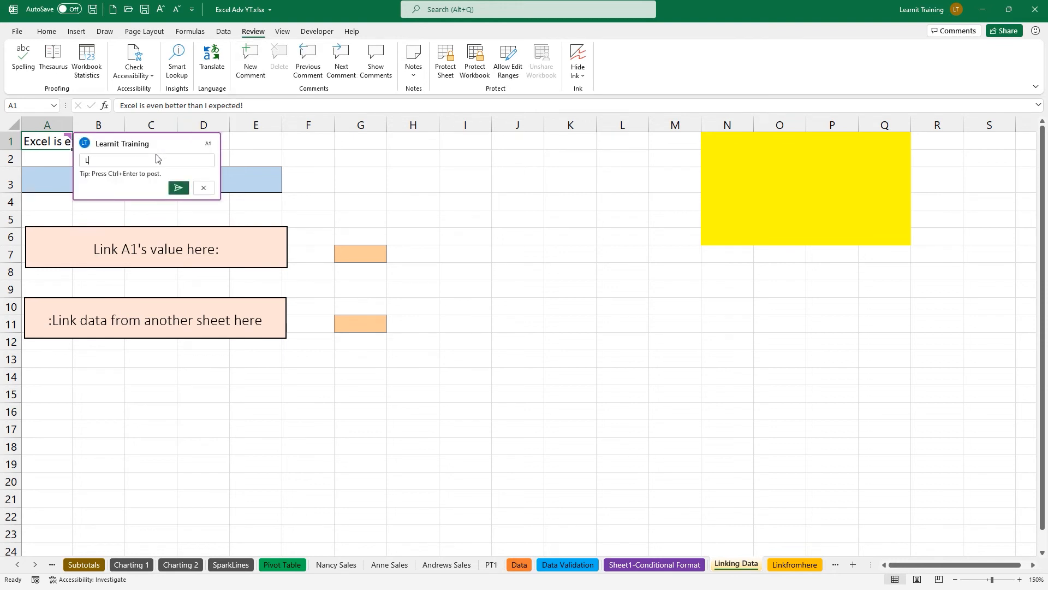
text(ets link this cell to g7)
click(185, 189)
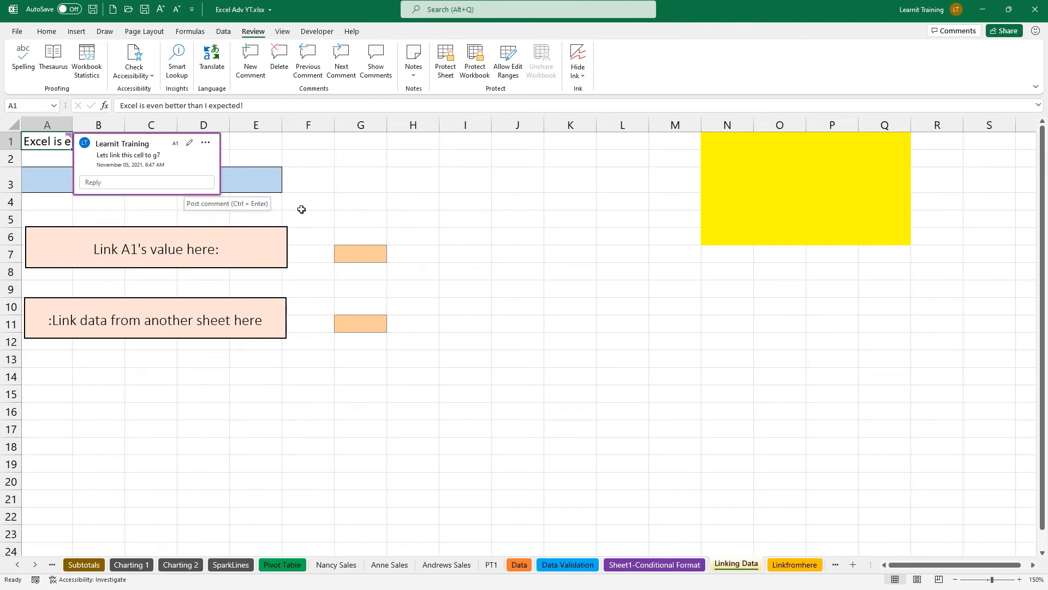
click(483, 249)
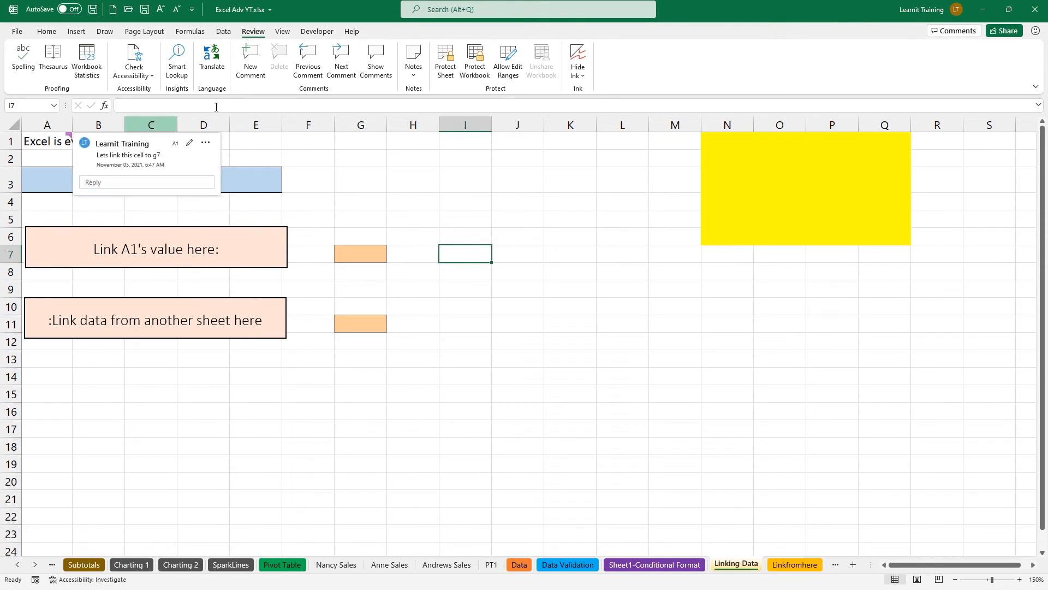
click(375, 67)
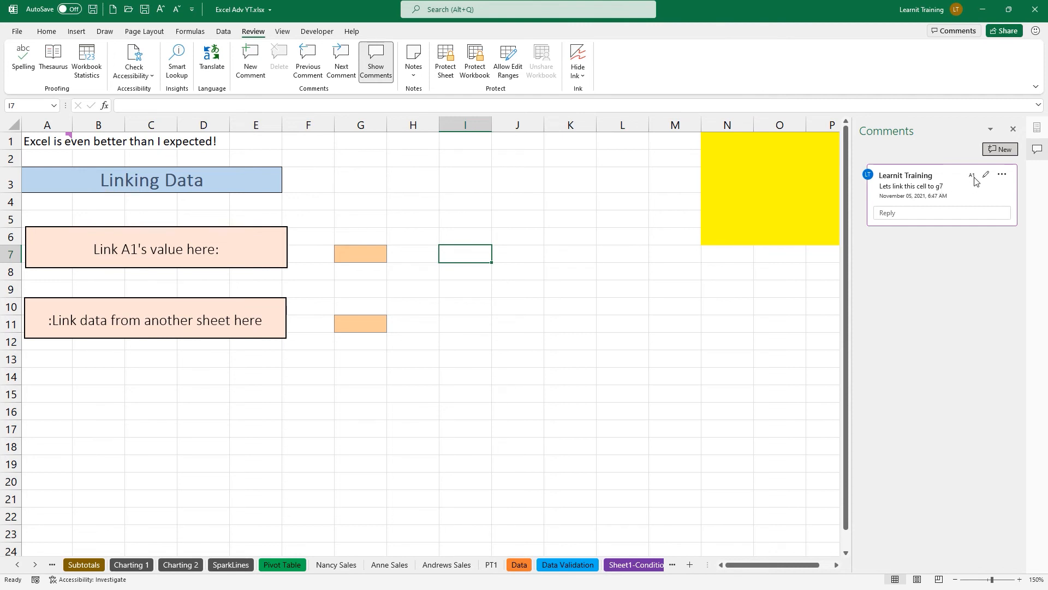
Post the comment 'another comment' on cell I19.
click(458, 467)
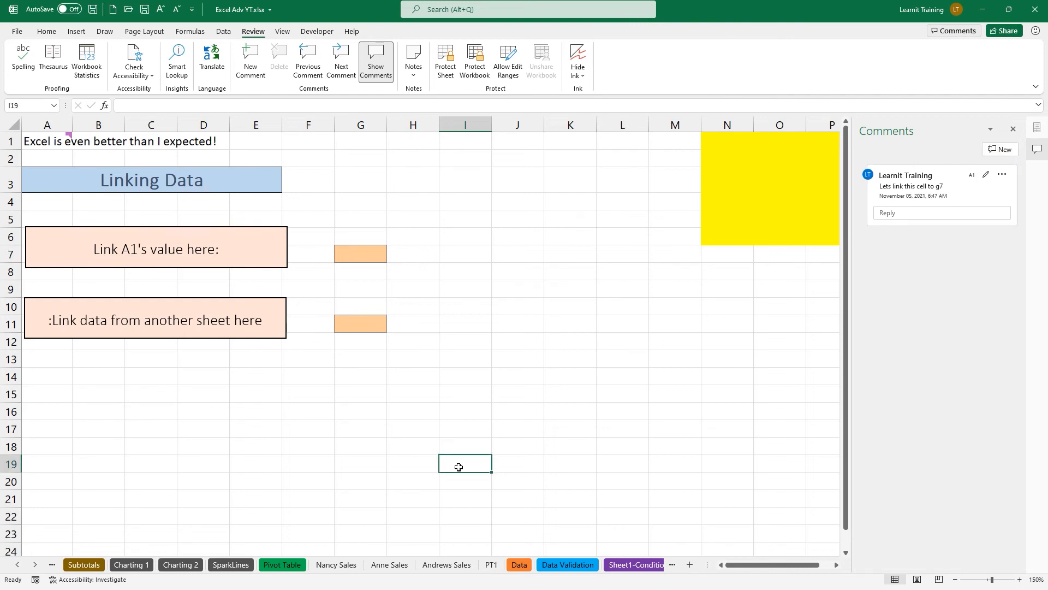
click(241, 75)
text(another comment)
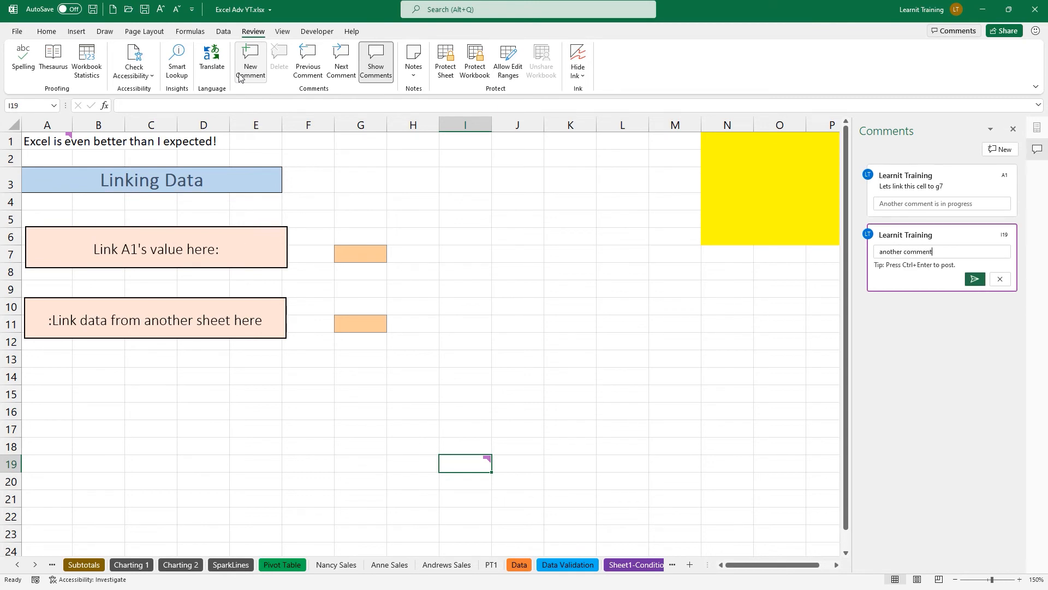
click(975, 279)
Type a short reply in the Comments pane, then discard it with Escape.
click(953, 339)
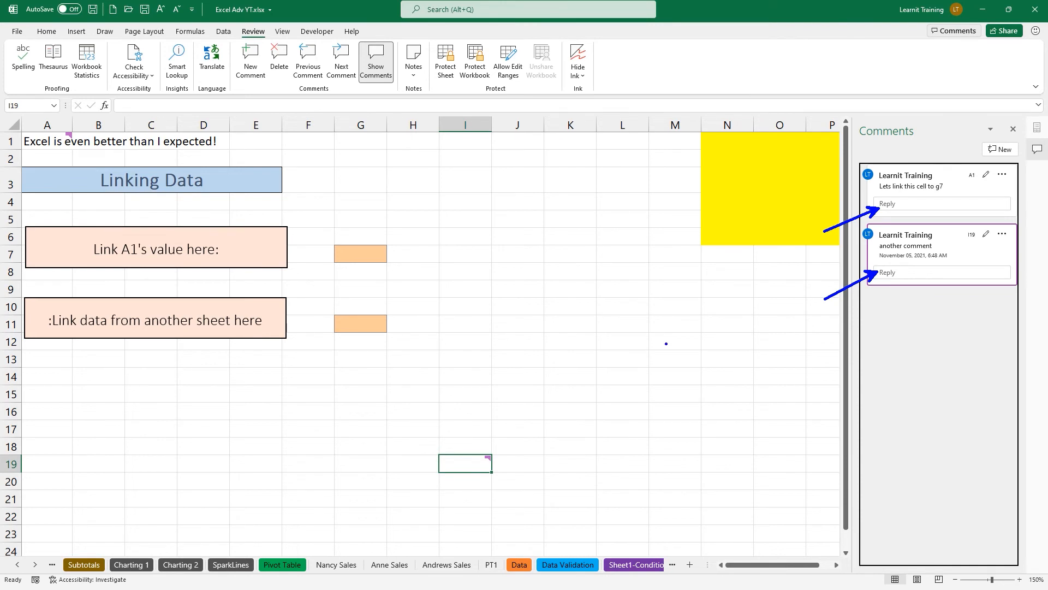
text(t)
text(@faz)
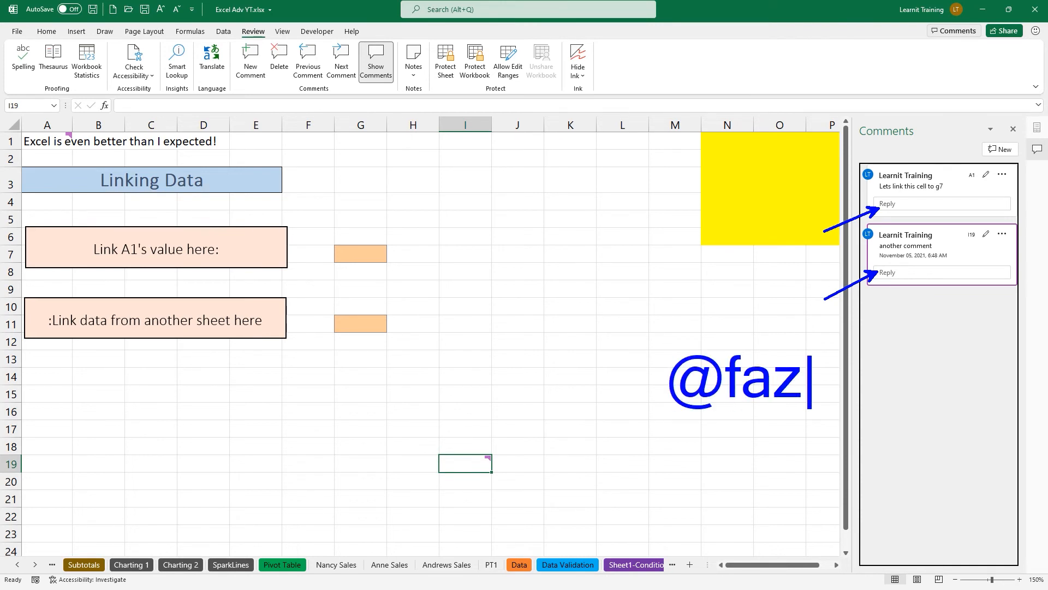
key(Escape)
drag(801, 344, 898, 279)
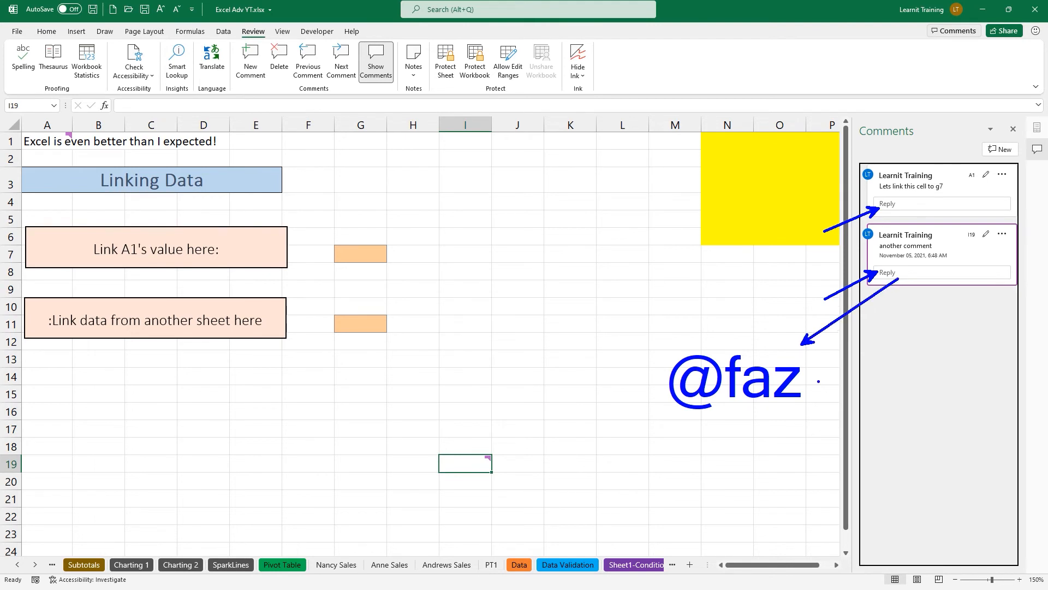
key(Escape)
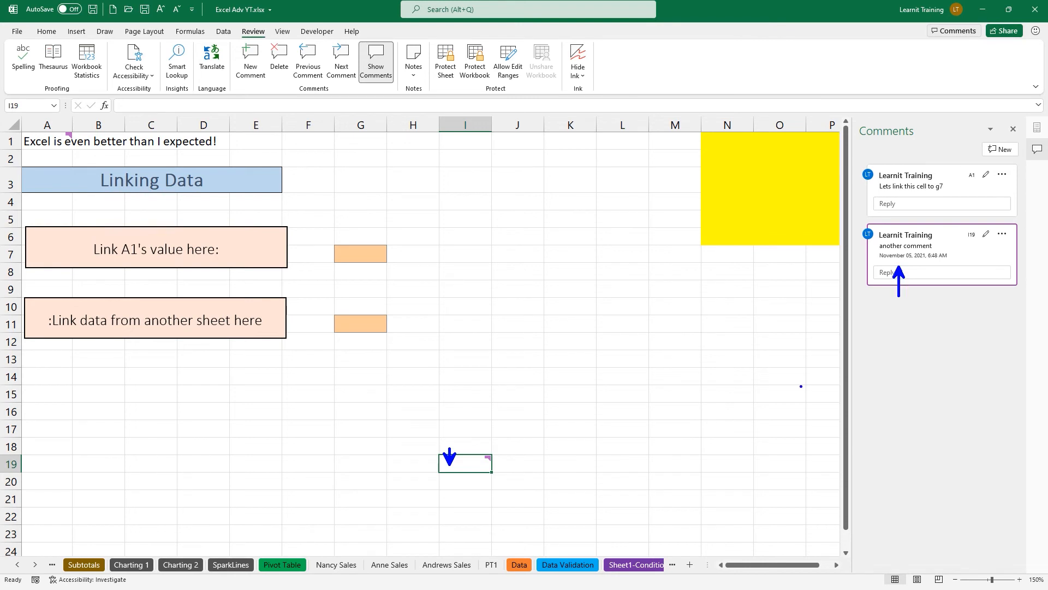
Add a note reading 'old comment' to cell J3.
click(414, 68)
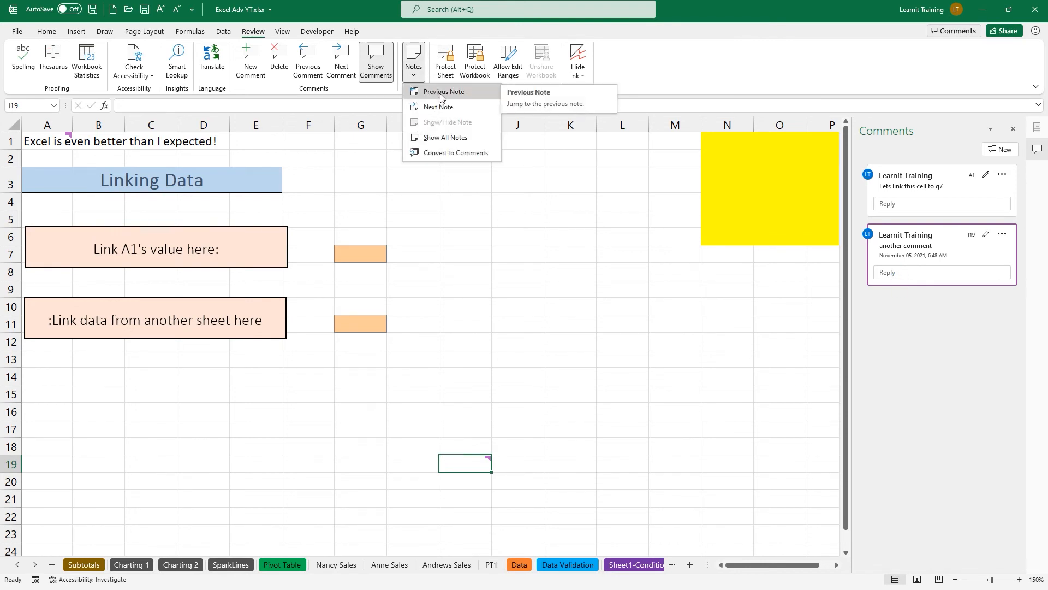
click(497, 177)
click(496, 175)
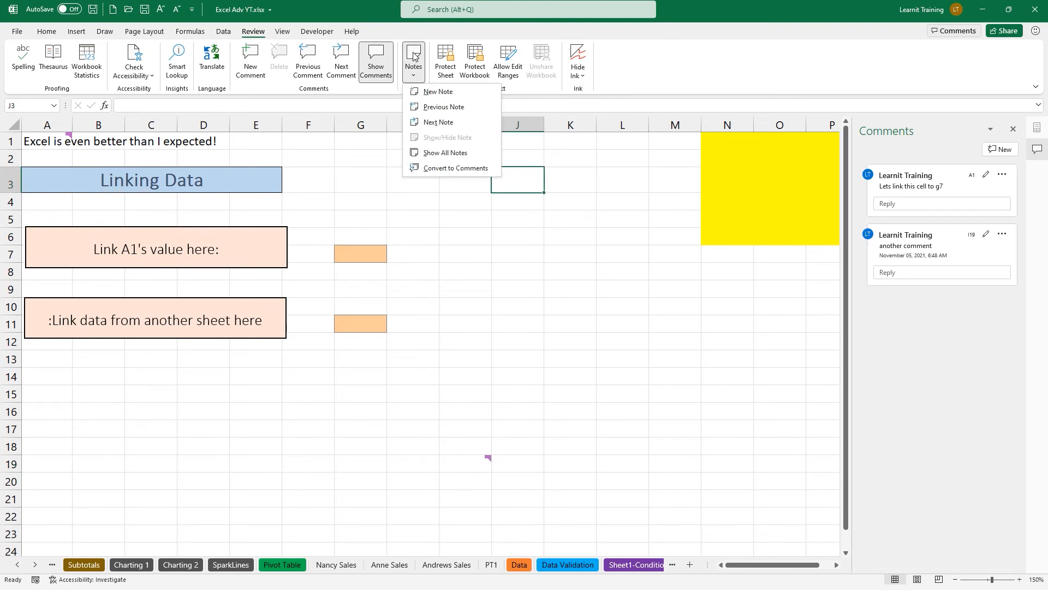
click(440, 91)
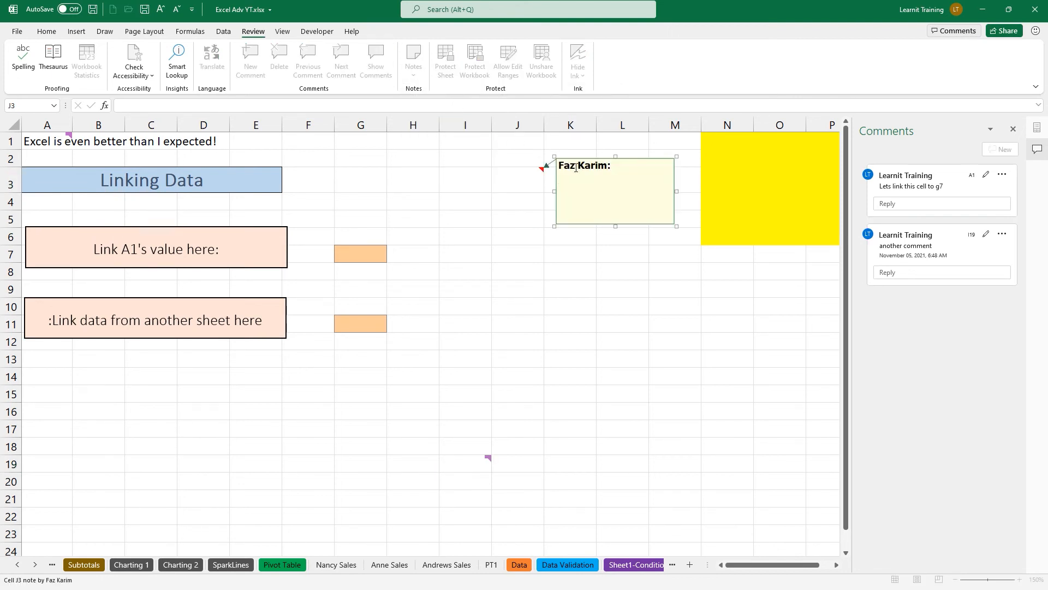
text(old comment)
click(600, 284)
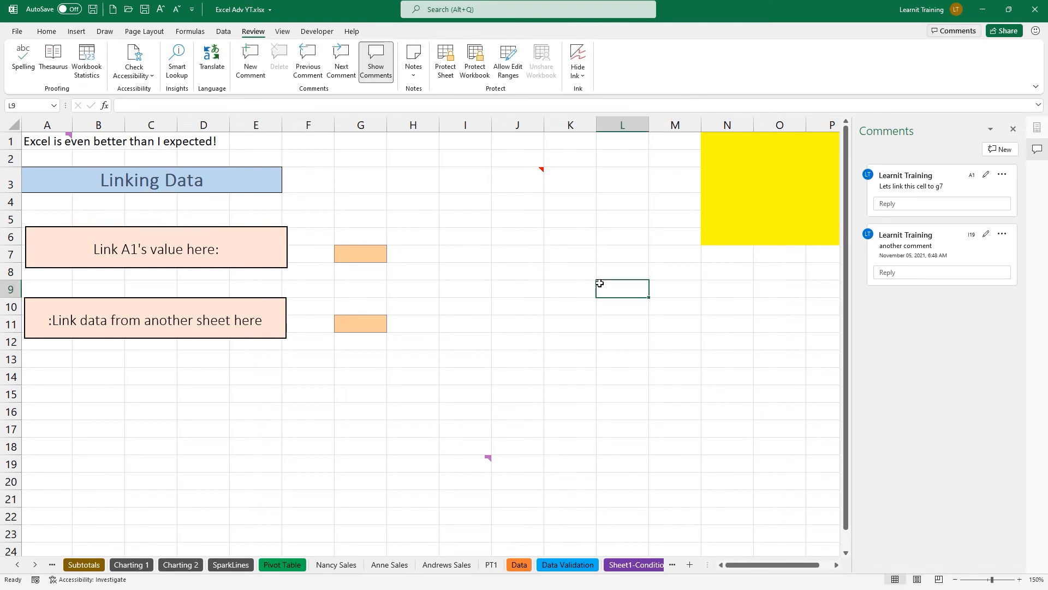
Make the J3 note visible and reopen it for editing.
click(524, 172)
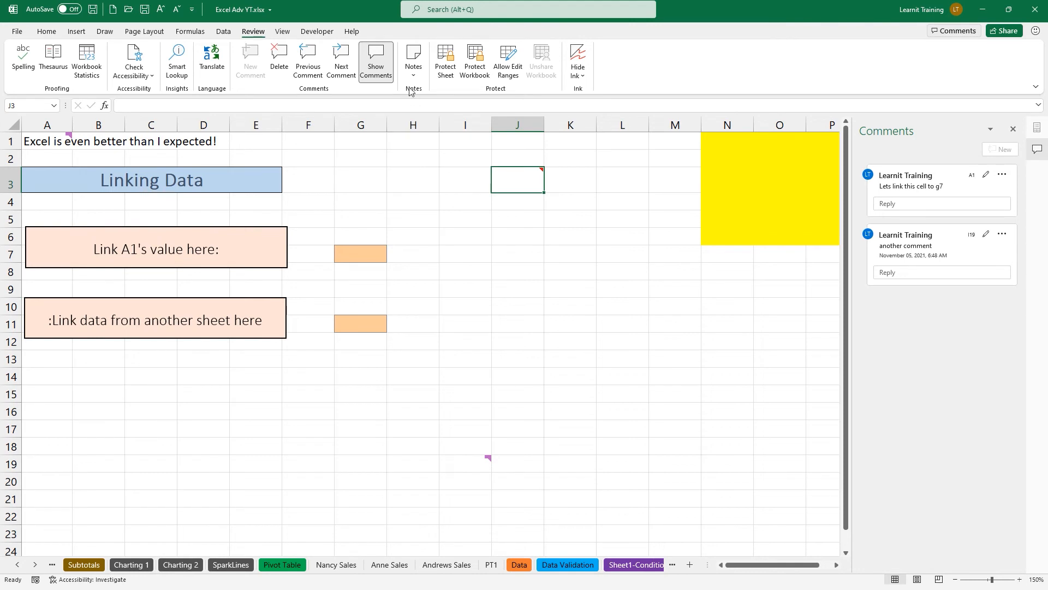
click(413, 62)
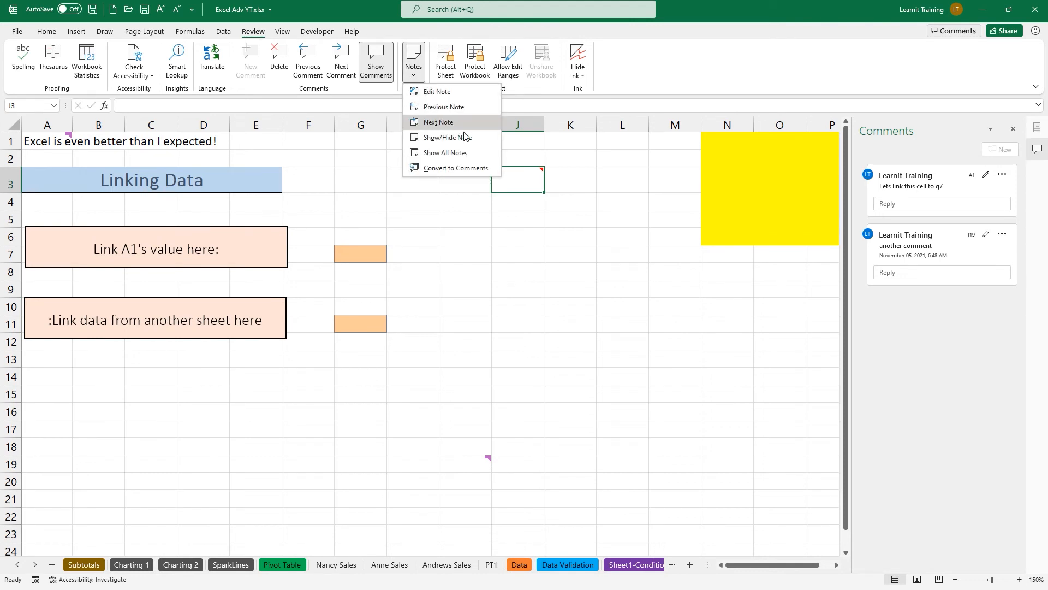
click(470, 140)
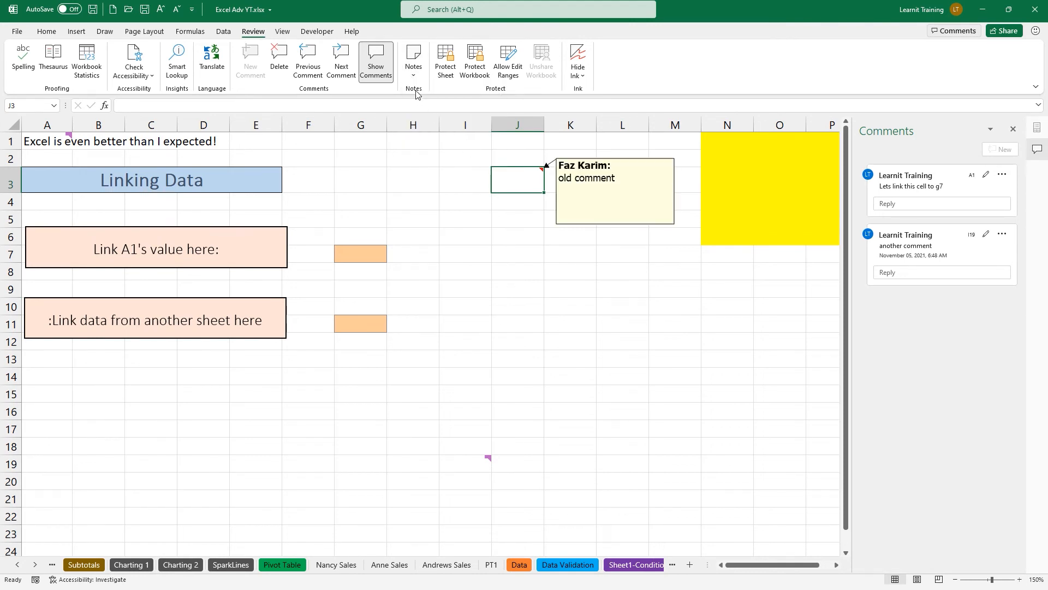
click(414, 63)
click(466, 153)
click(414, 65)
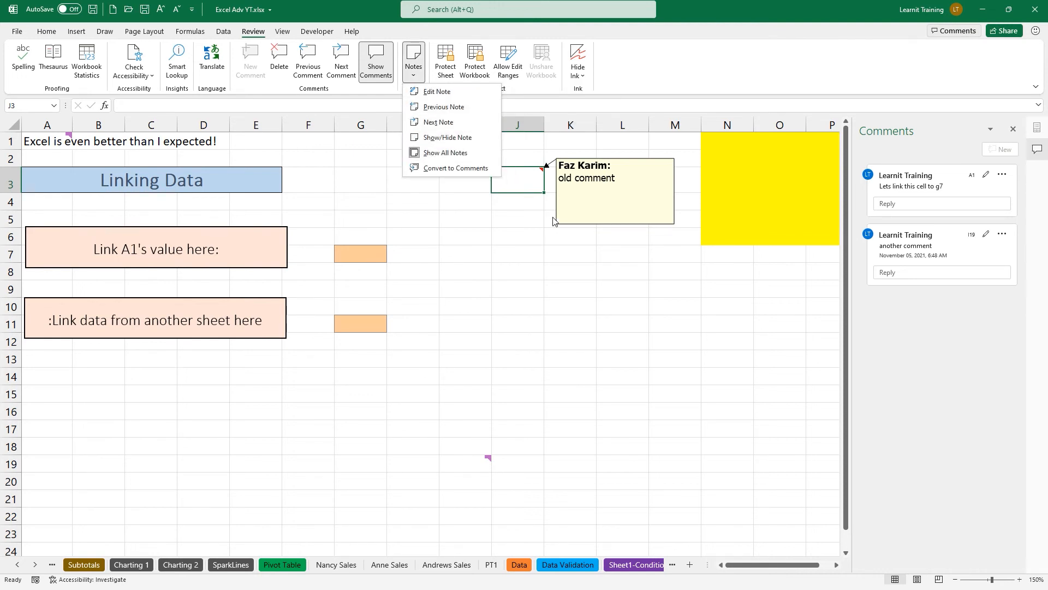
click(564, 195)
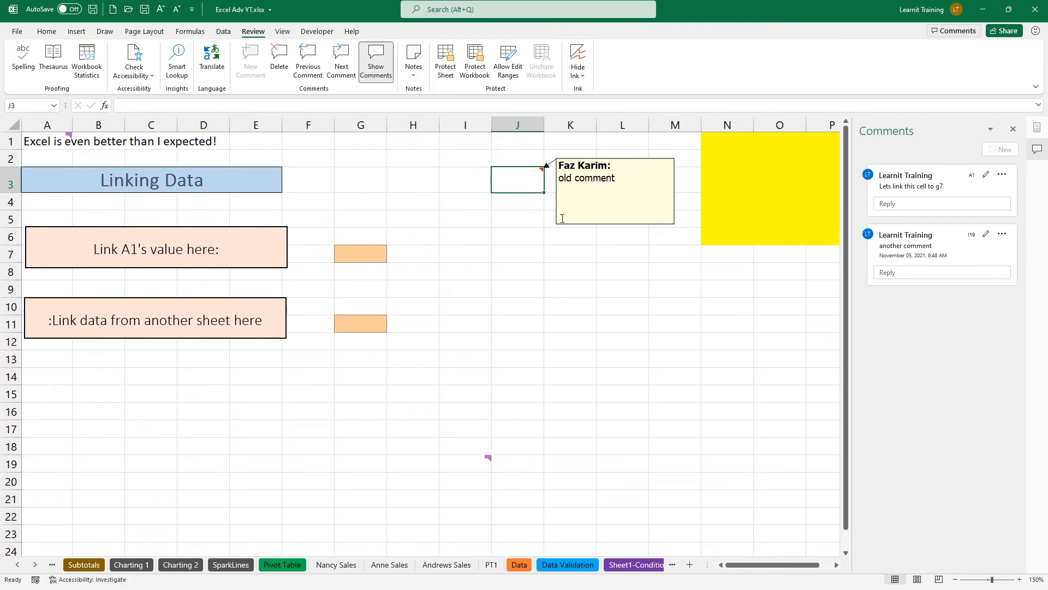
click(565, 221)
click(477, 187)
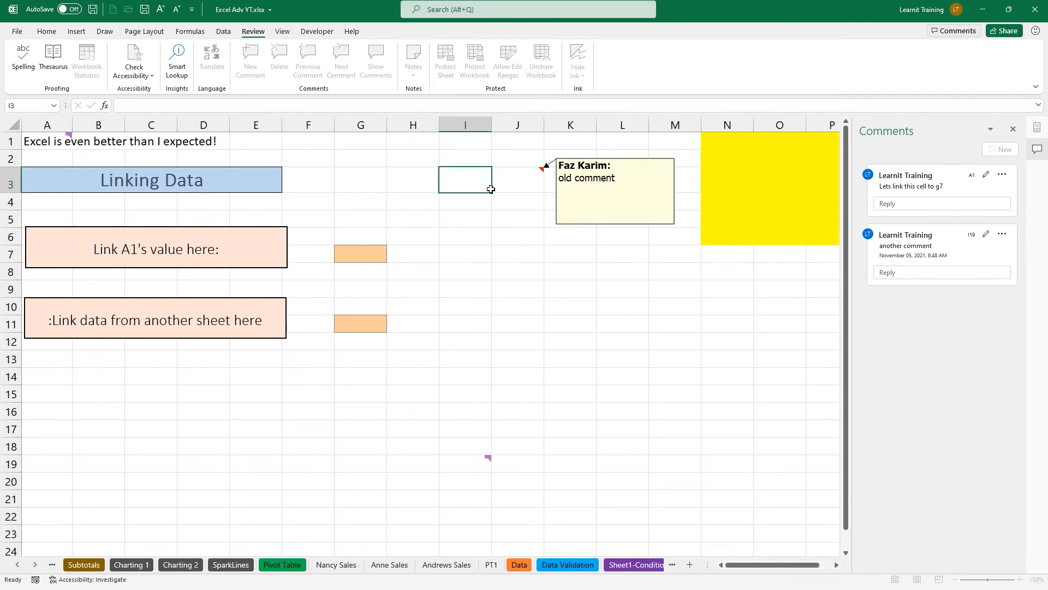
Convert all notes, including J3's, into threaded comments.
click(526, 185)
click(414, 65)
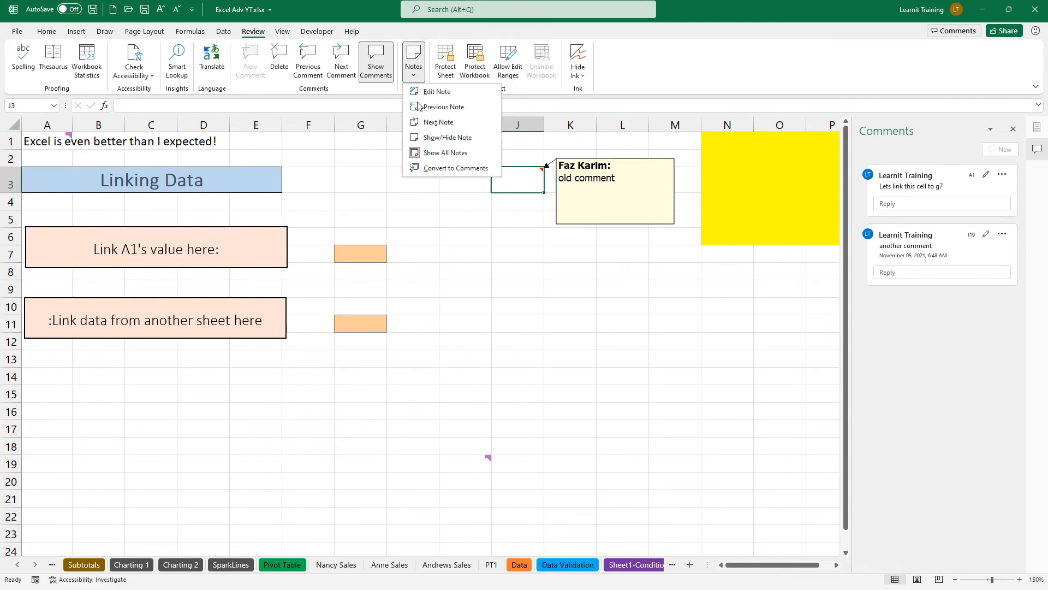
click(457, 169)
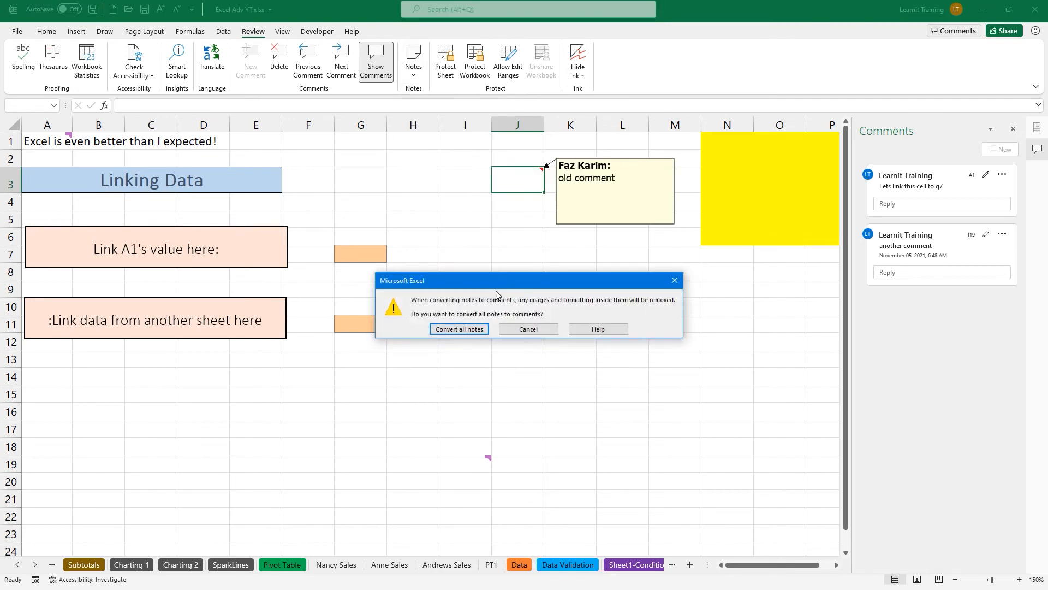
click(467, 332)
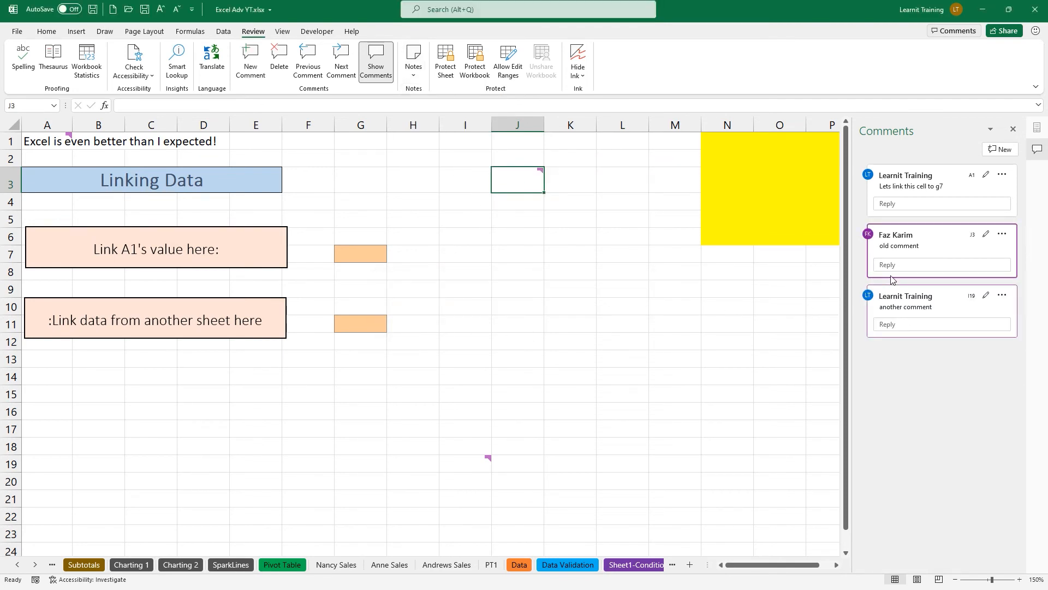
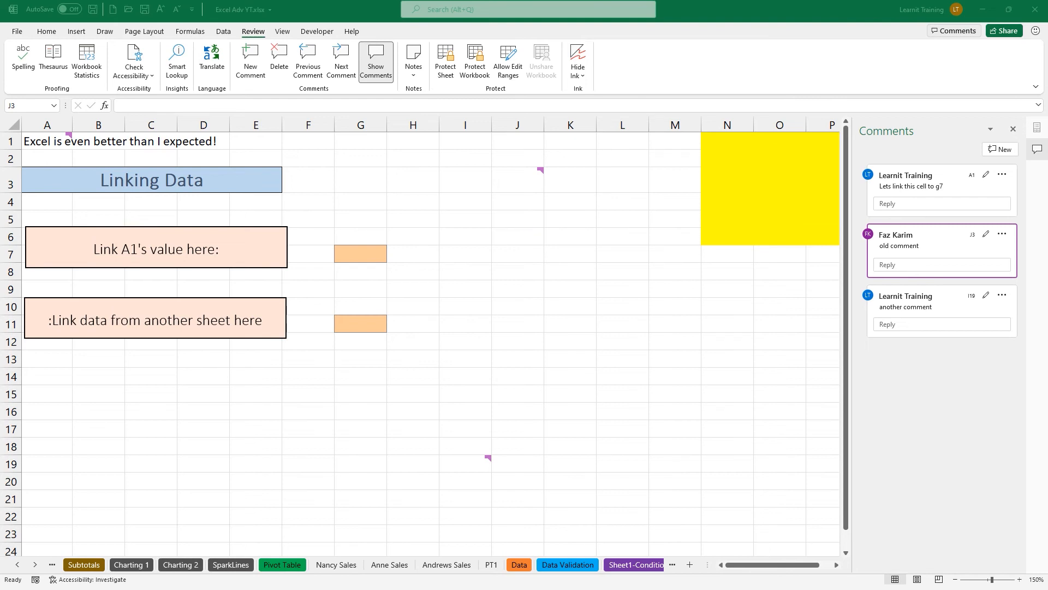
Close the comments pane, zoom the Linking Data sheet in, and mark A1 and target cell G7.
drag(297, 179, 340, 205)
key(Escape)
click(1013, 129)
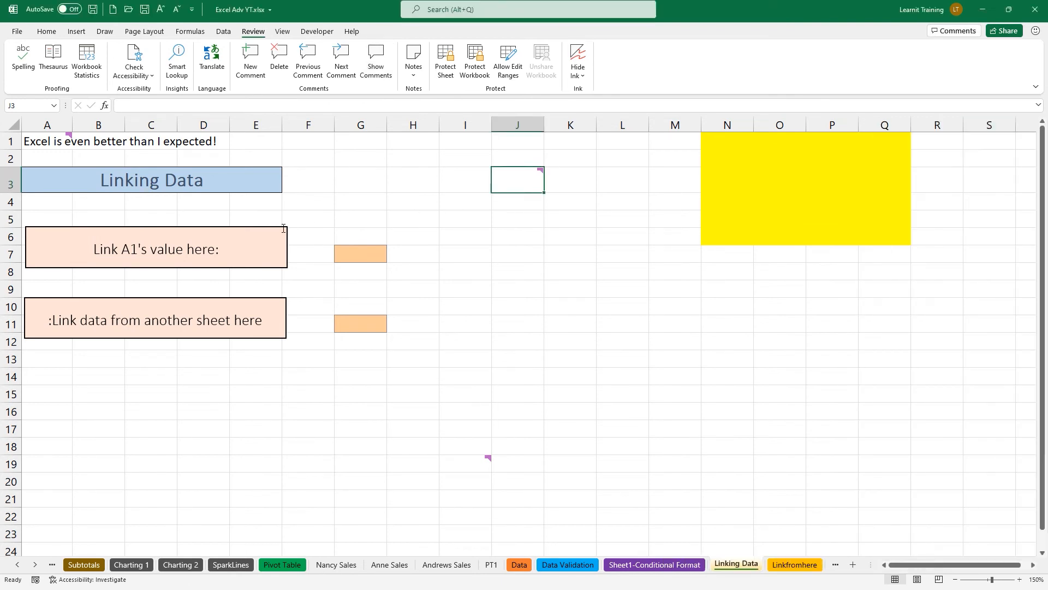
scroll(283, 228, up, 4)
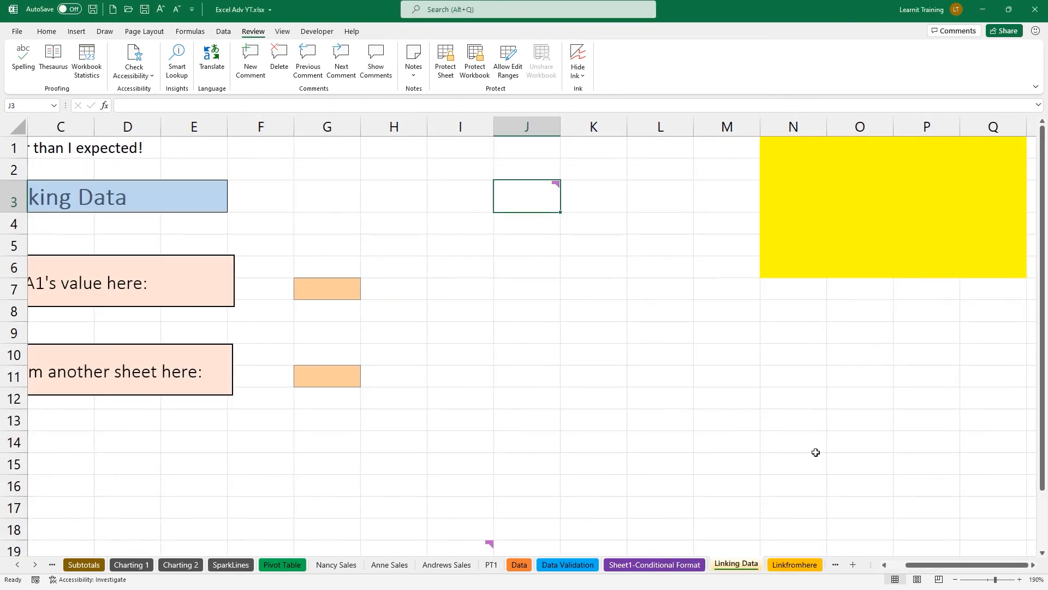
drag(953, 565, 928, 566)
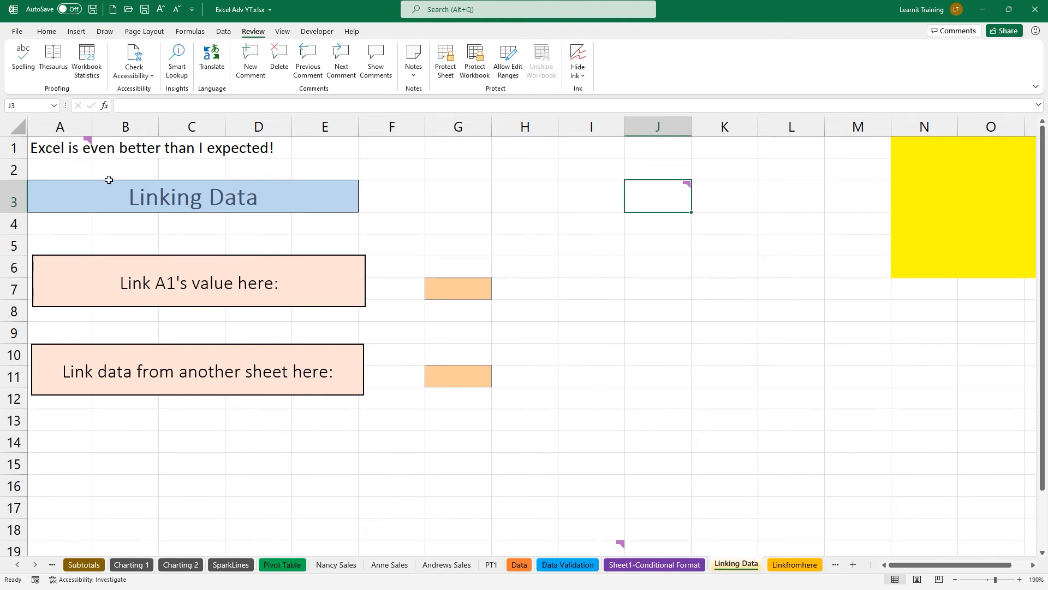
ctrl+scroll(112, 185, up, 2)
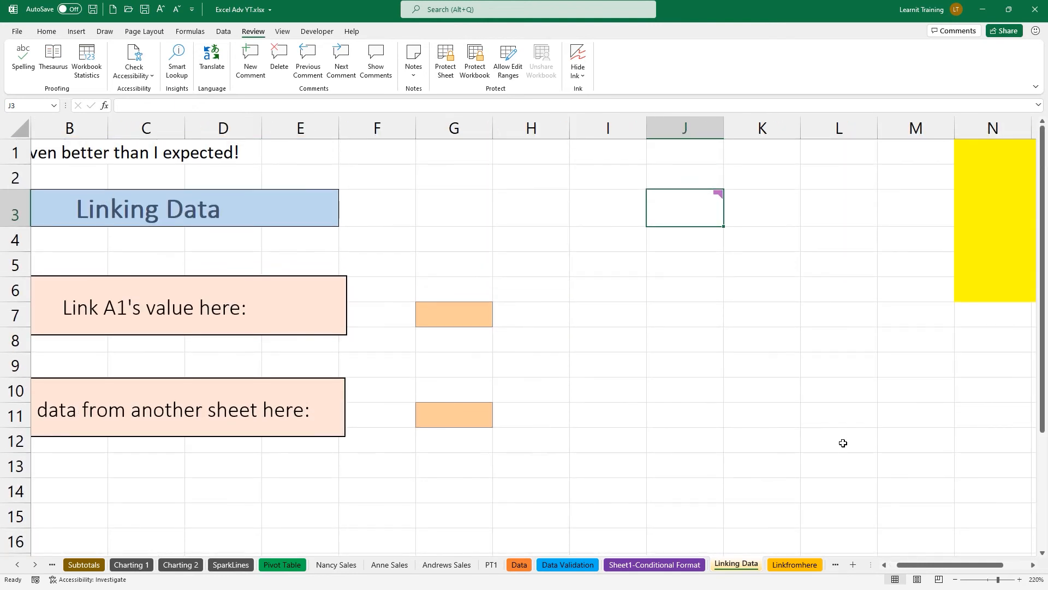
drag(969, 565, 960, 564)
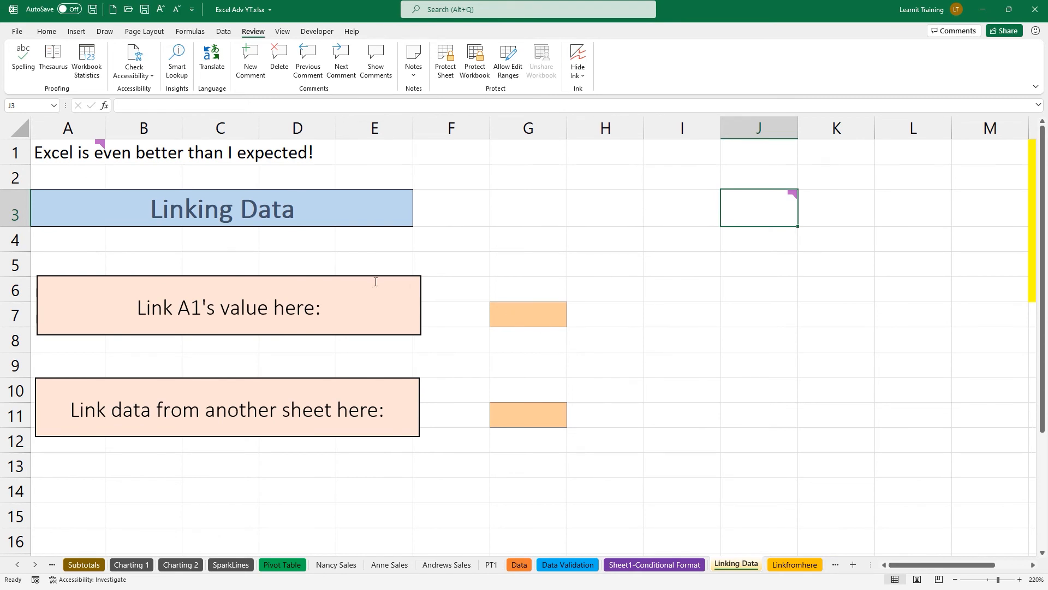
drag(111, 163, 141, 180)
mouse_move(485, 293)
mouse_down()
mouse_move(473, 284)
mouse_move(584, 333)
mouse_up()
Enter =A1 in G7 so it mirrors A1's sentence.
drag(649, 311, 649, 364)
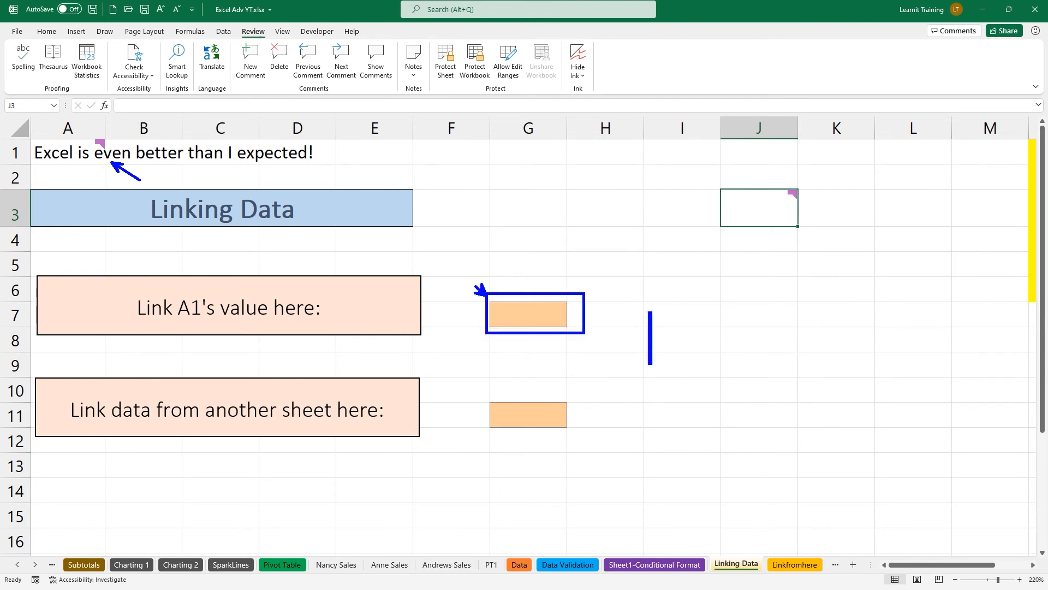
text(=a1)
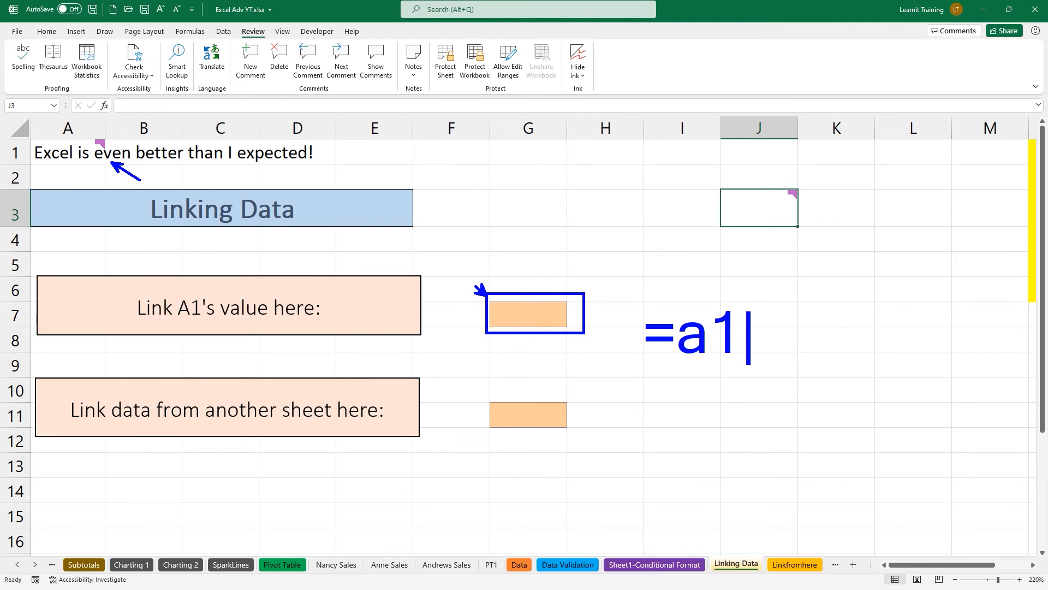
key(Escape)
key(Escape)
click(522, 330)
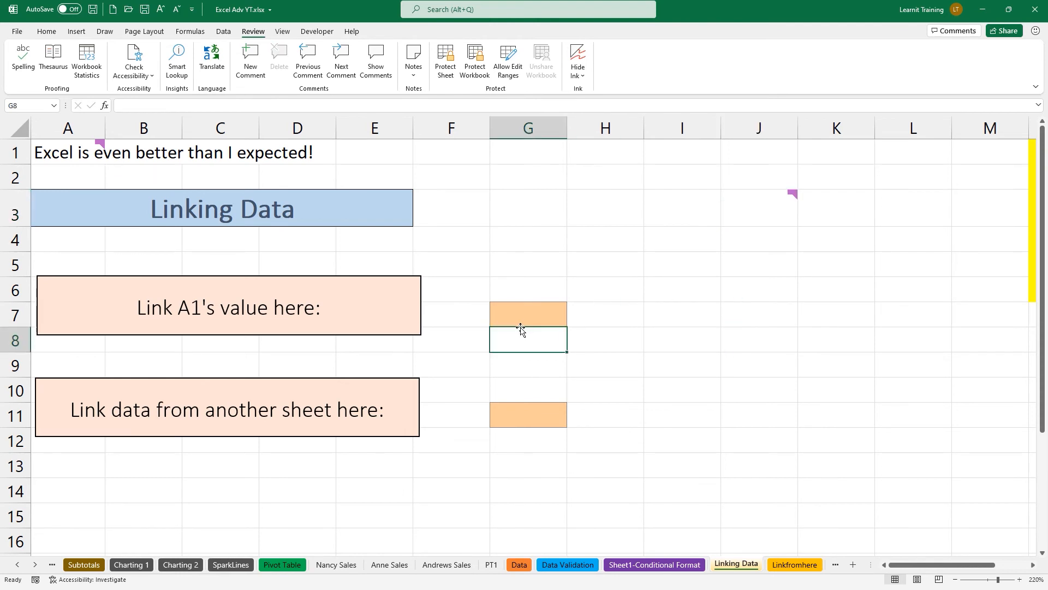
click(518, 316)
text(=a1)
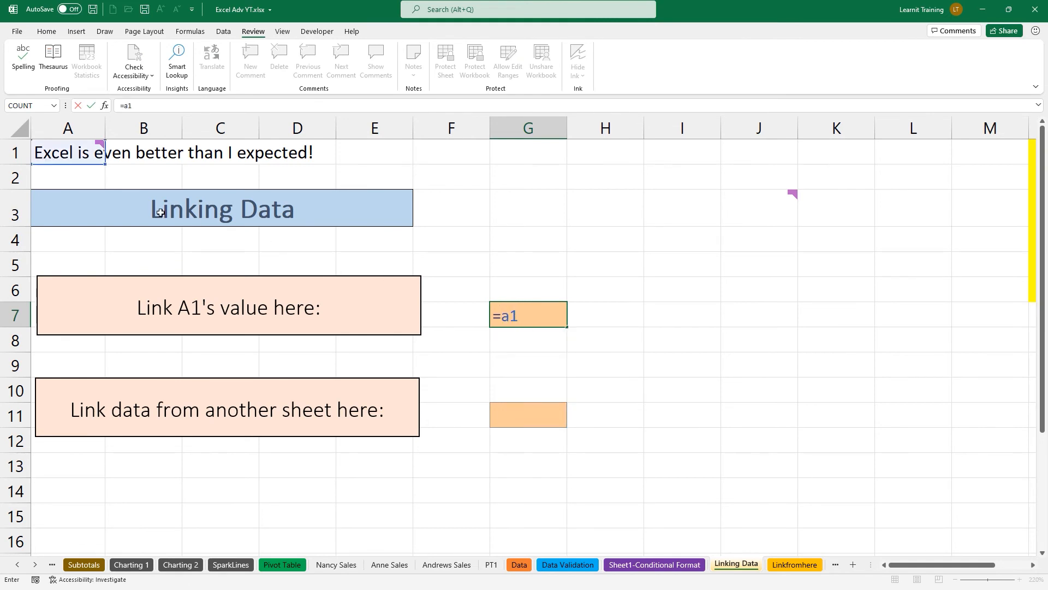
mouse_move(102, 163)
key(Return)
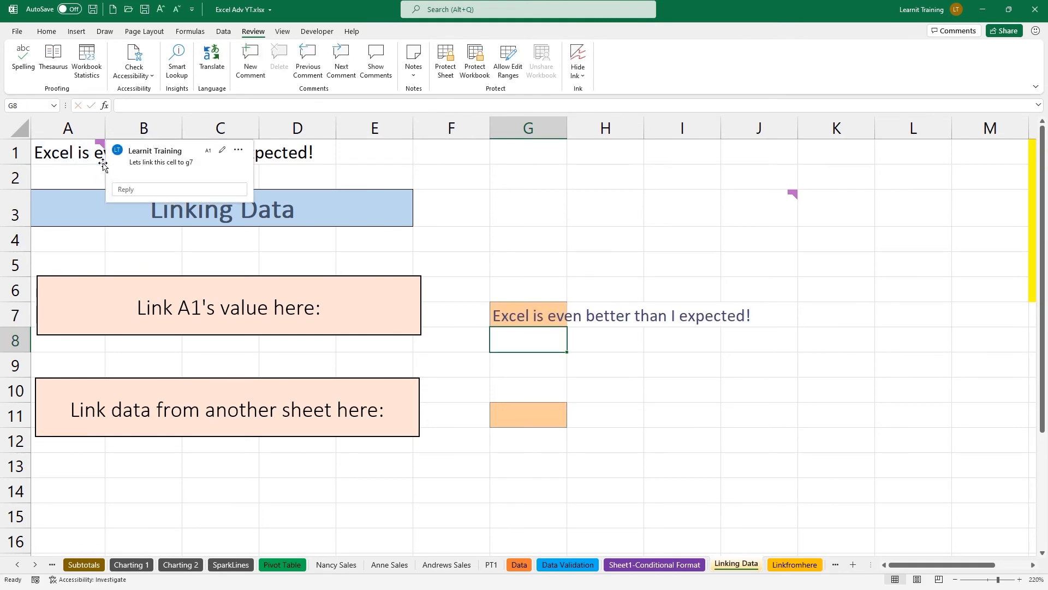
Replace the word 'Excel' in A1 with 'Faz' so G7 shows the new sentence.
click(89, 154)
drag(136, 105, 118, 107)
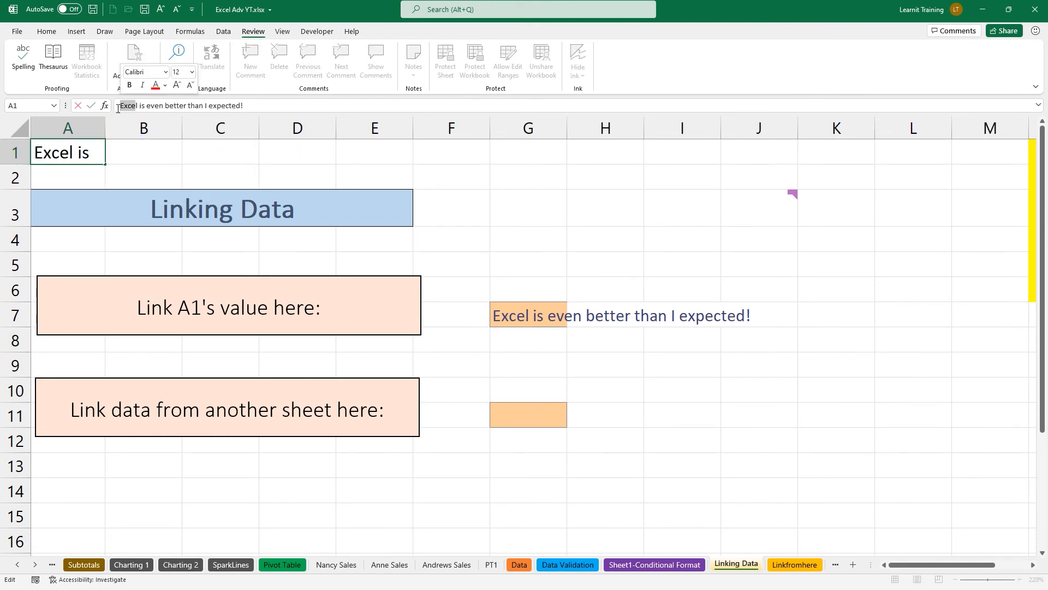
text(Faz)
key(Return)
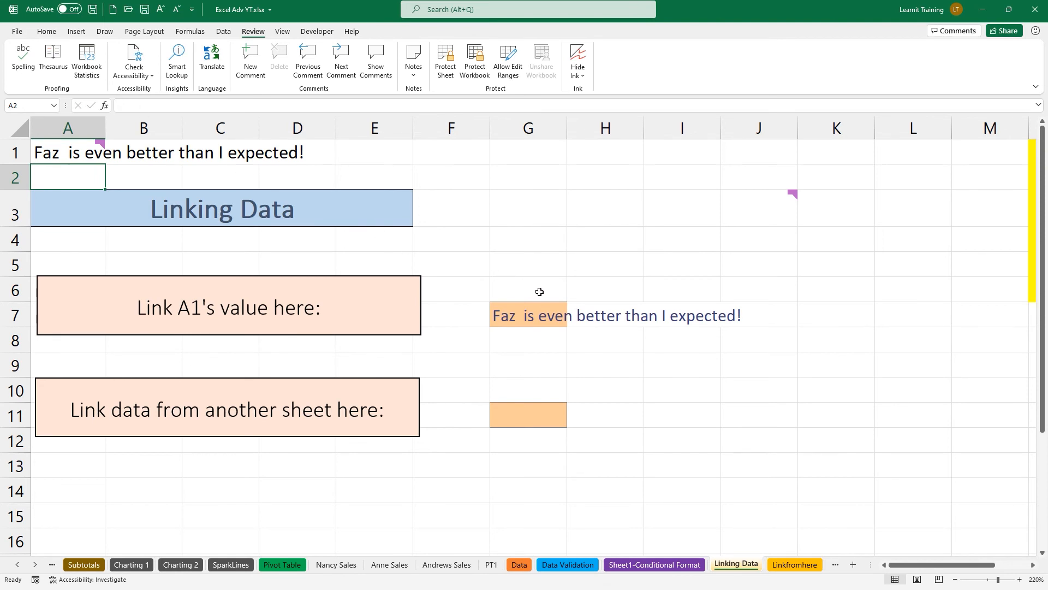
Enter =Linkfromhere!e1 in G11 to link it to the Pay Rate heading.
click(788, 565)
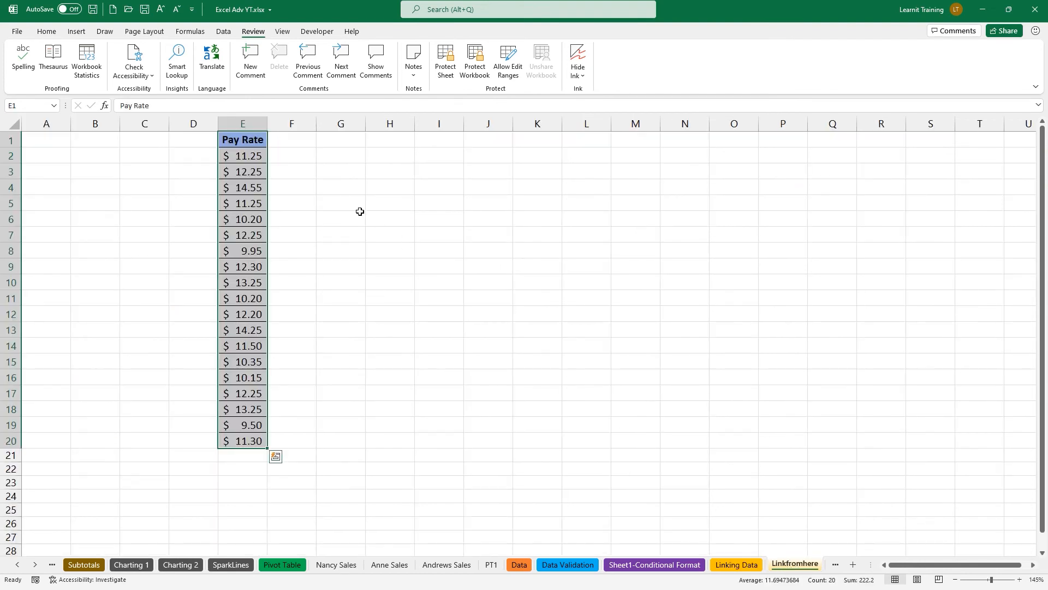
click(250, 144)
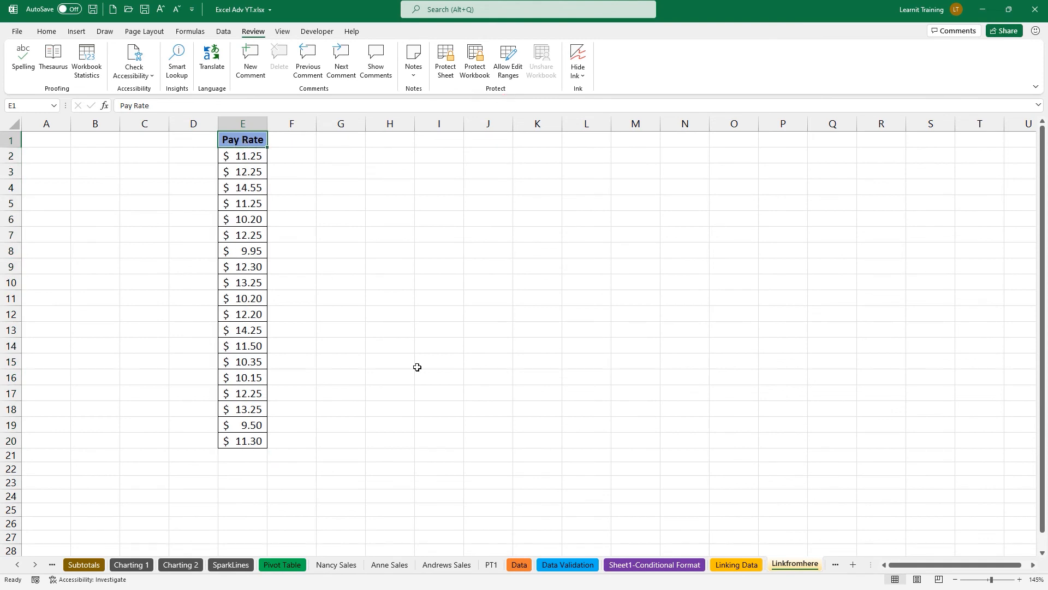
click(726, 566)
click(551, 421)
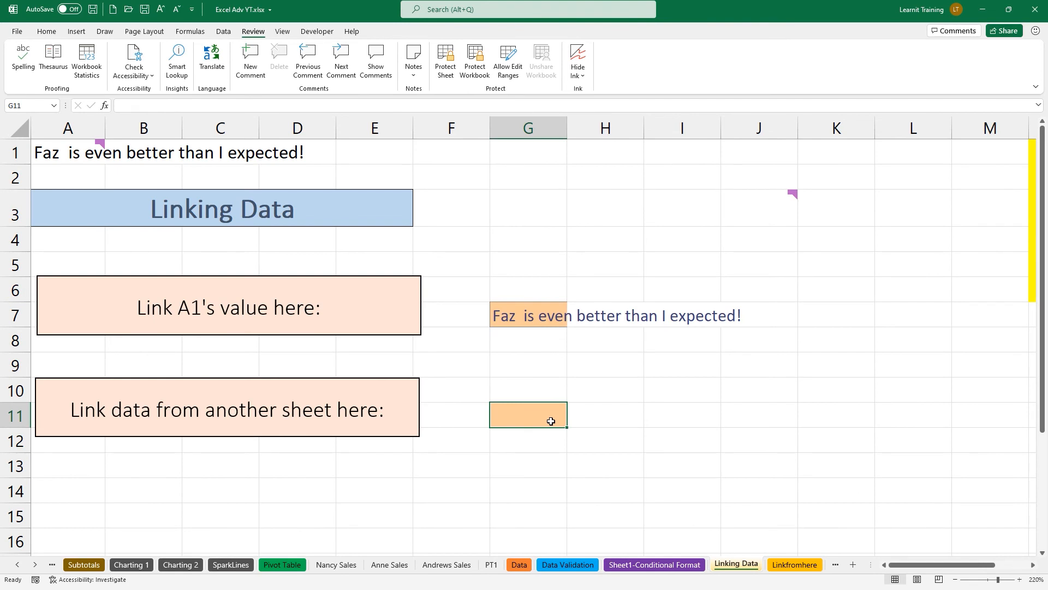
text(=)
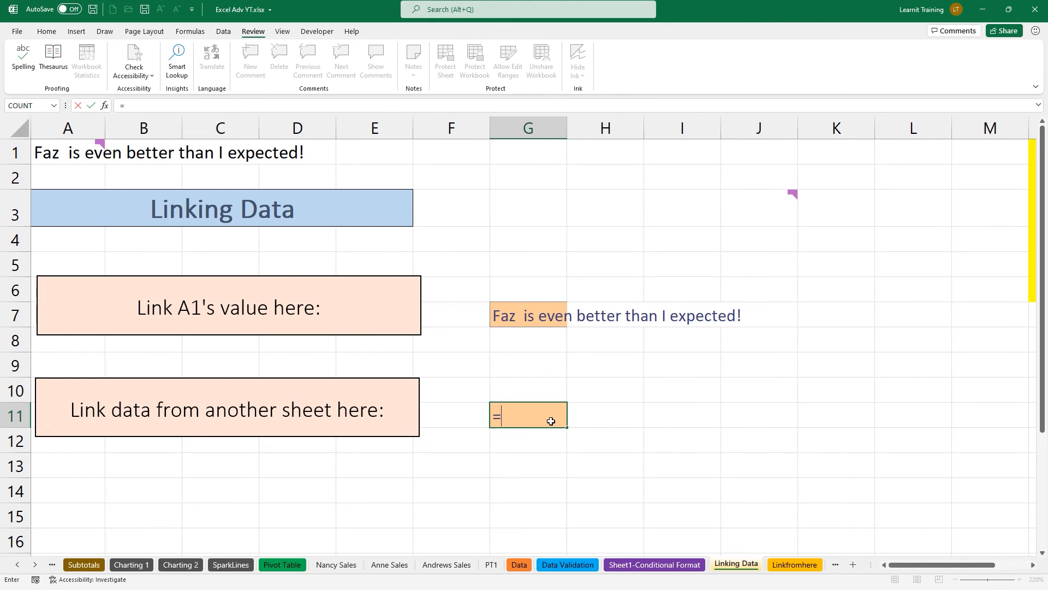
text(Linkfromhere)
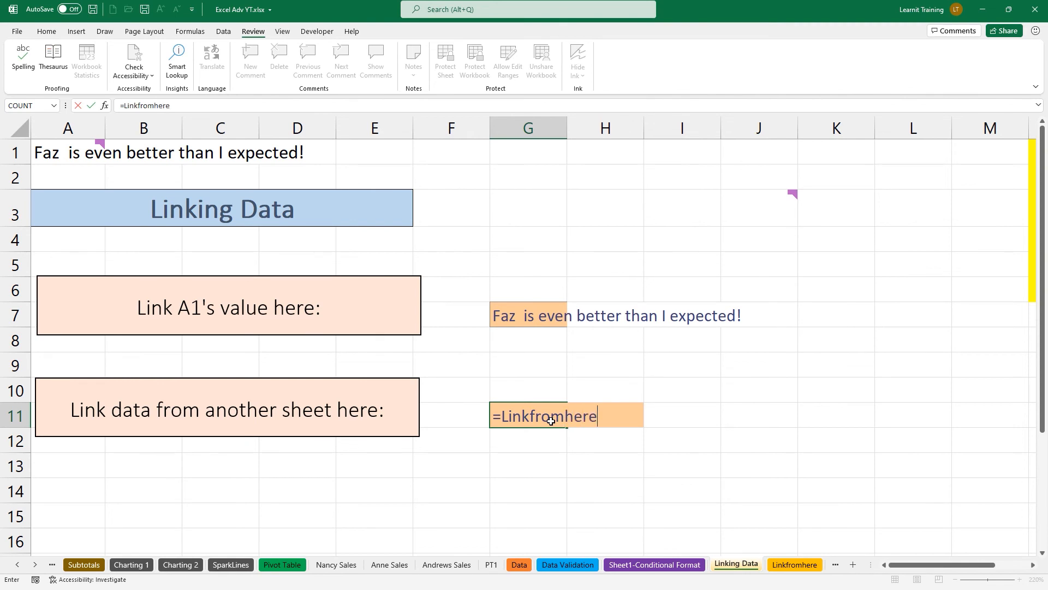
text(!)
text(e1)
key(Return)
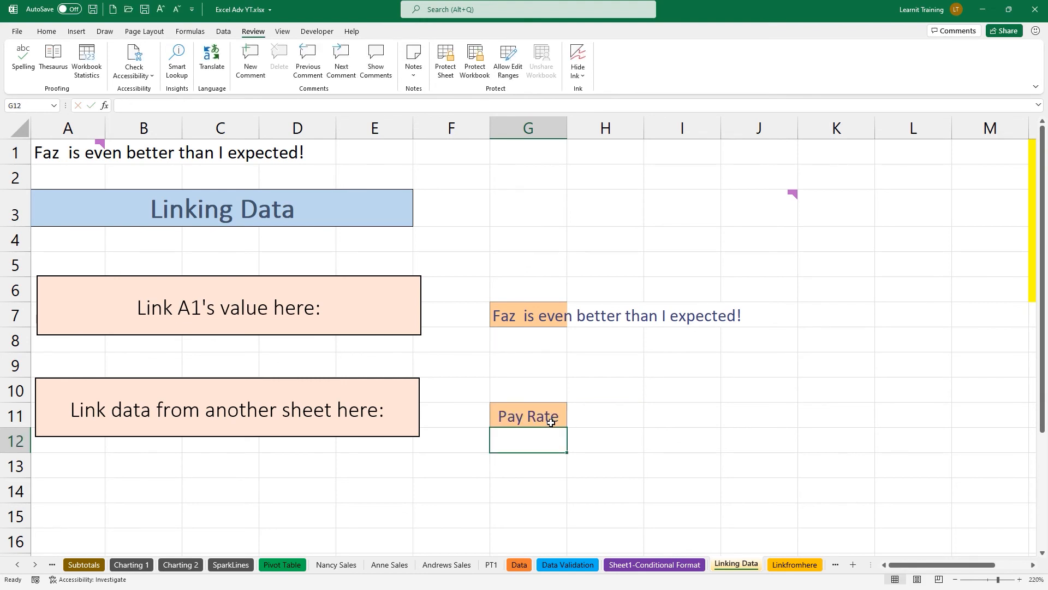
Change Linkfromhere's E1 to 'Faz changed this value', verify G11, and start a new blank workbook.
click(791, 570)
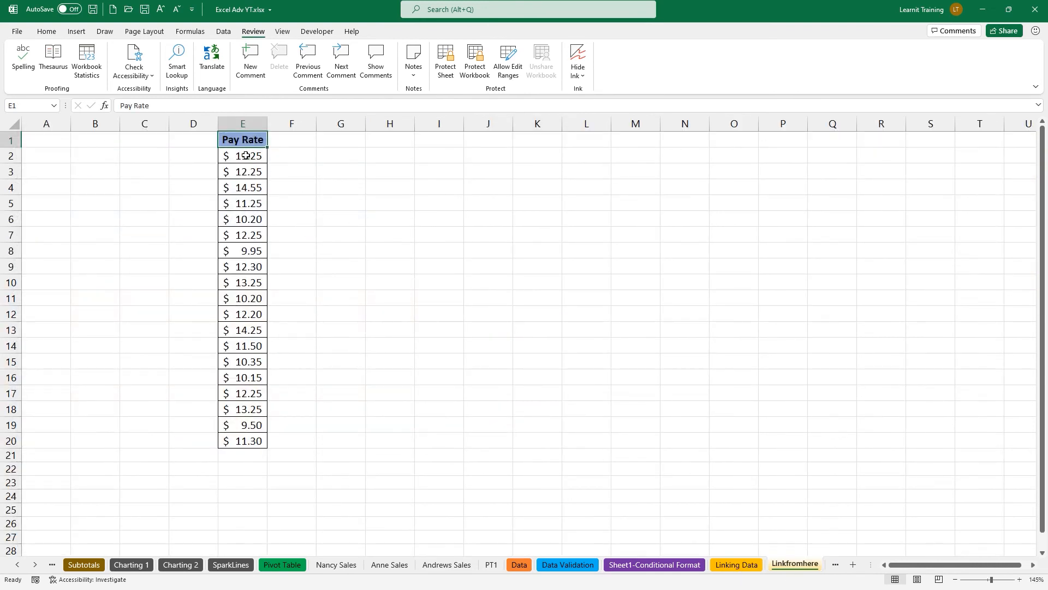
text(Faz changed this value)
key(Return)
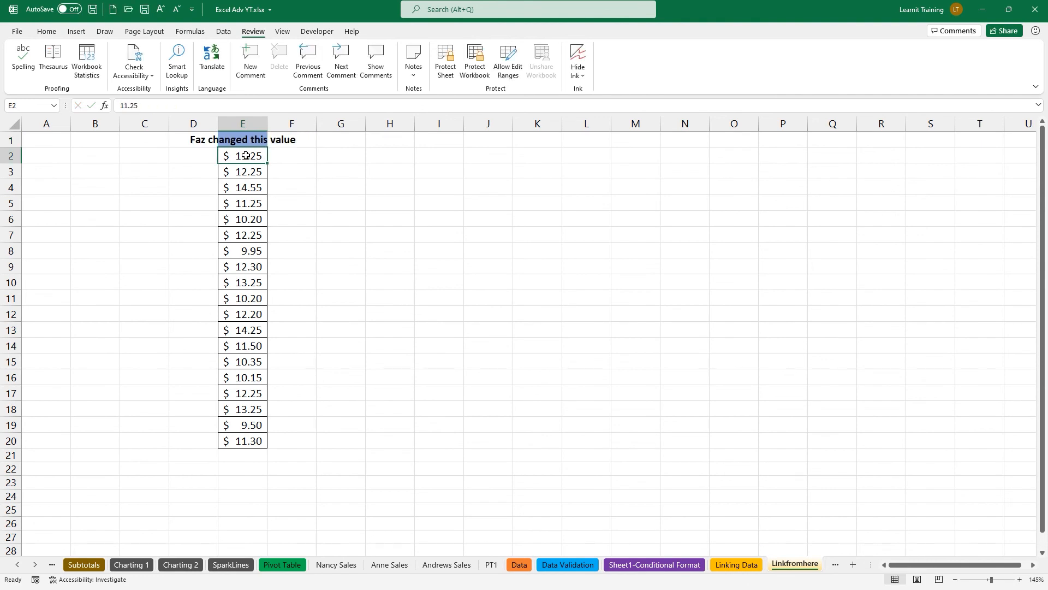
click(752, 565)
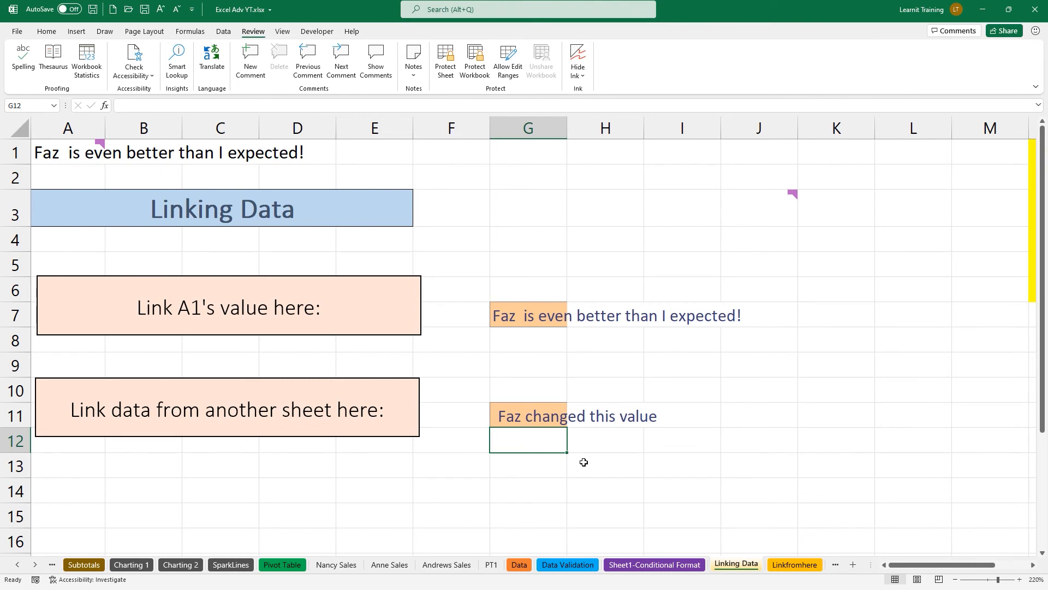
key(ctrl+n)
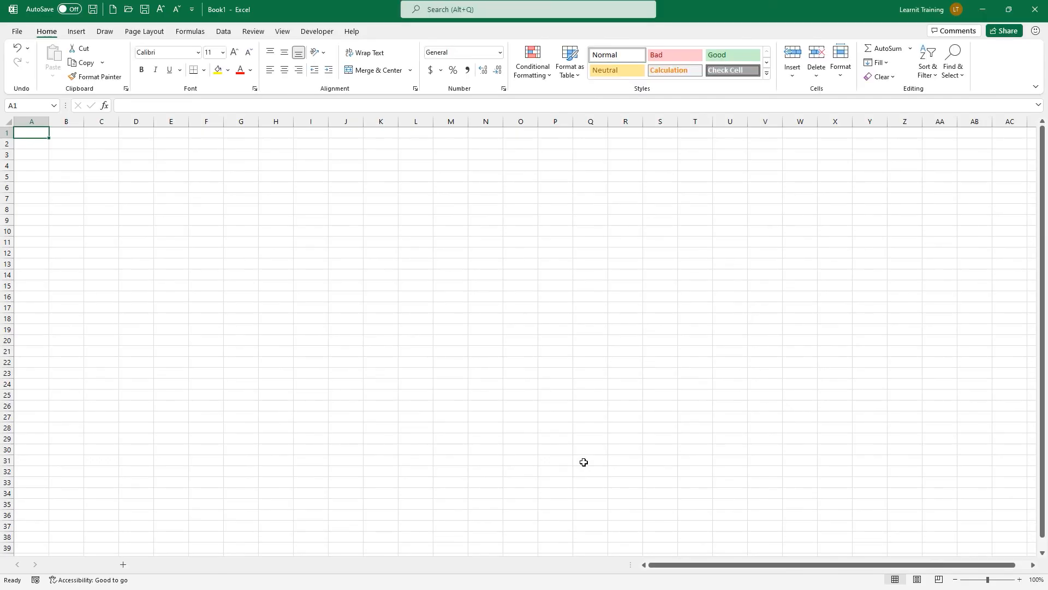
Arrange both workbooks side by side, start a B13 link to Book1's A1, then cancel it.
drag(738, 8, 2, 207)
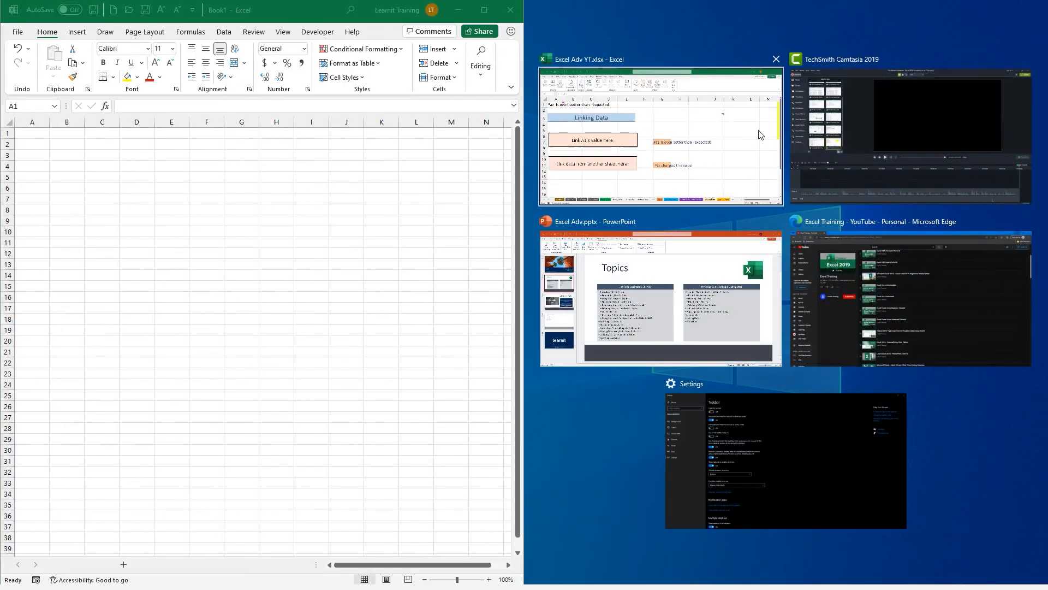
click(705, 131)
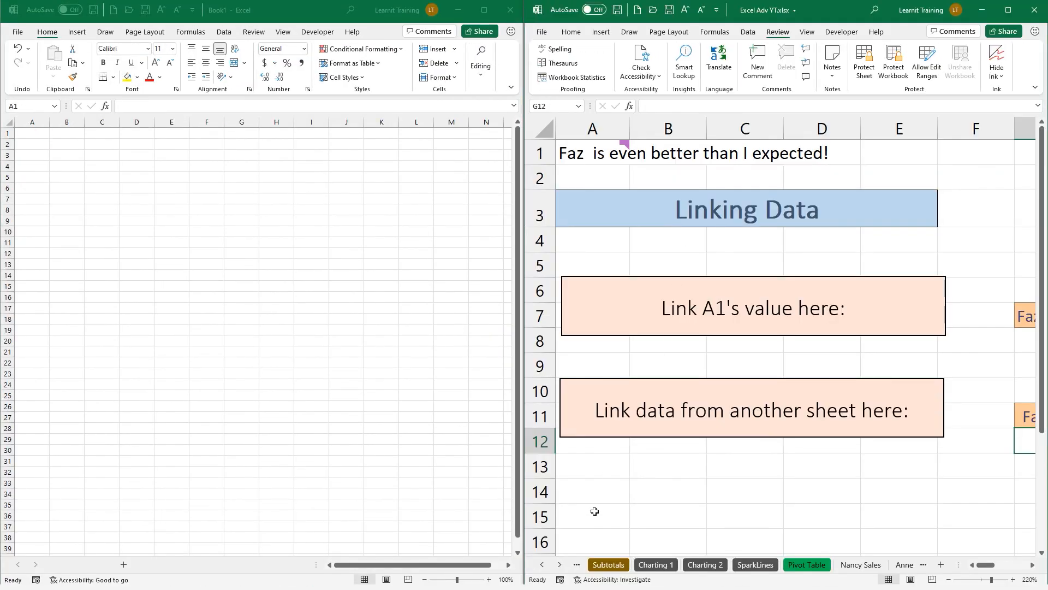
click(679, 474)
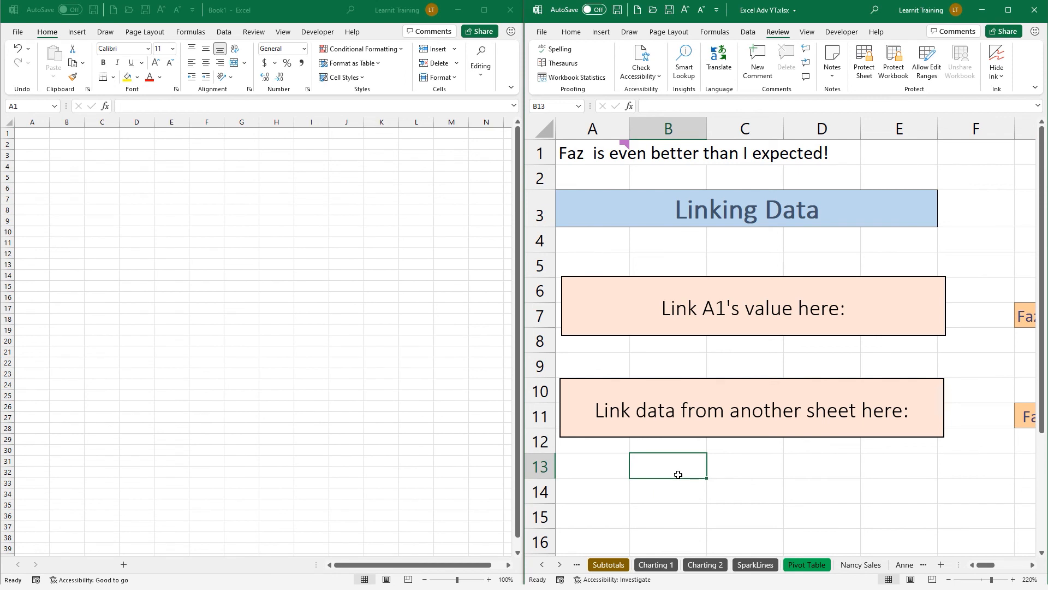
text(=)
click(22, 136)
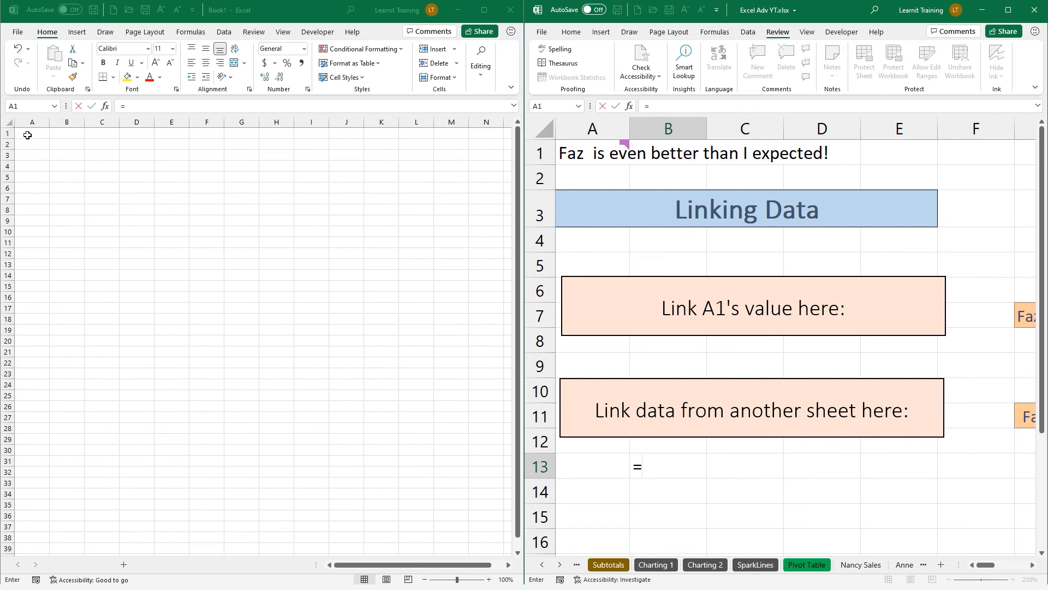
click(684, 461)
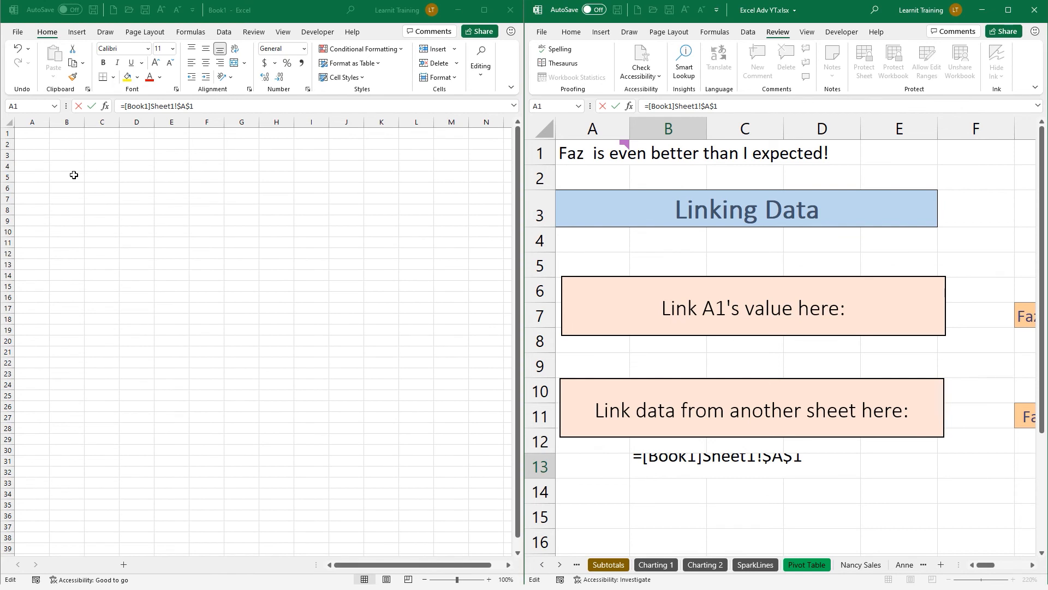
click(512, 14)
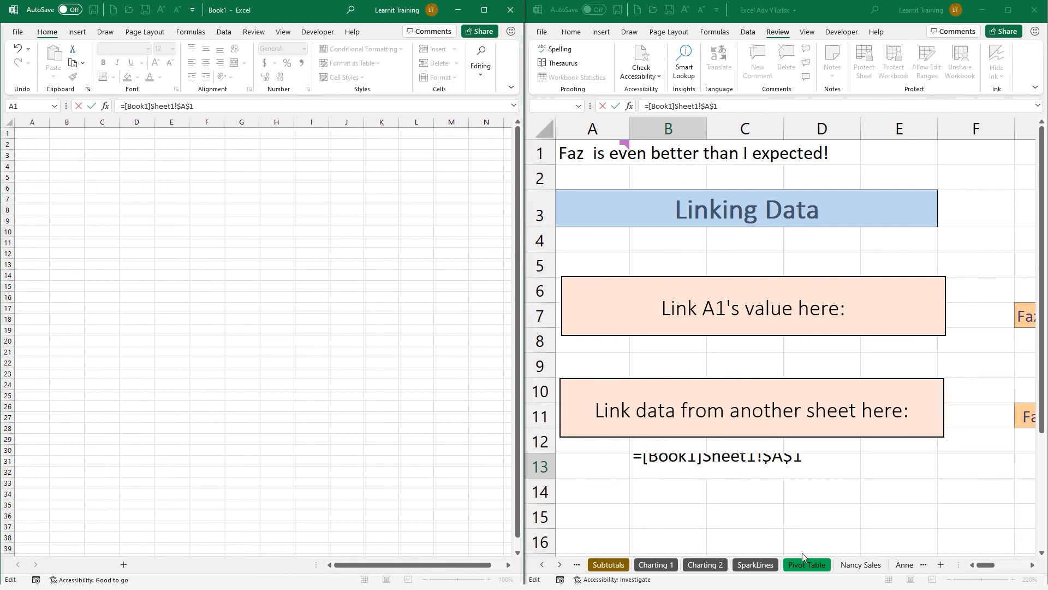
key(Escape)
click(513, 15)
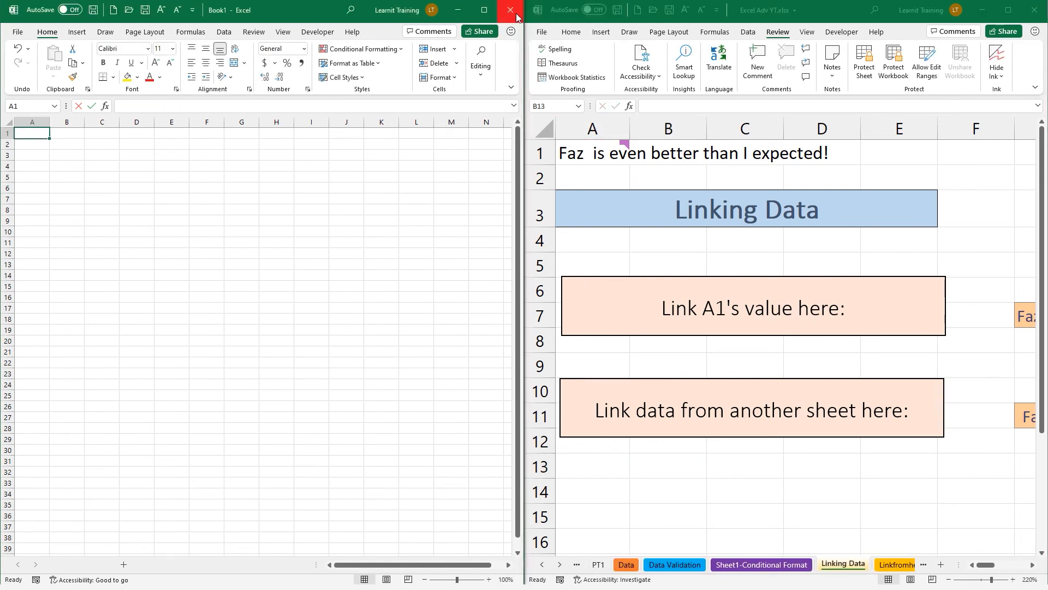
Maximize the Excel Adv YT workbook and highlight the Protection sheet with an arrow.
click(1014, 16)
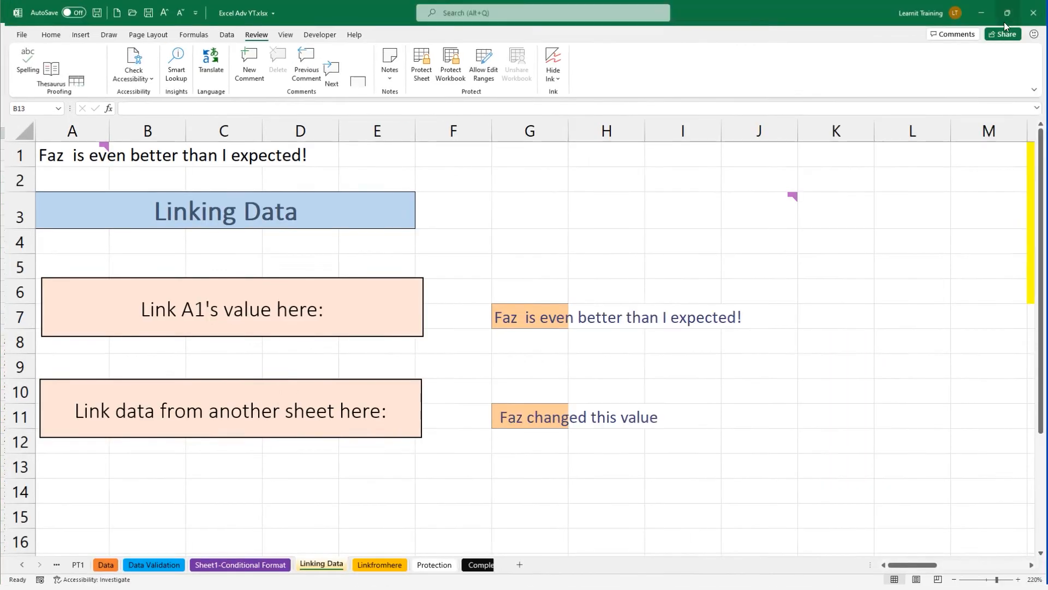
mouse_move(709, 200)
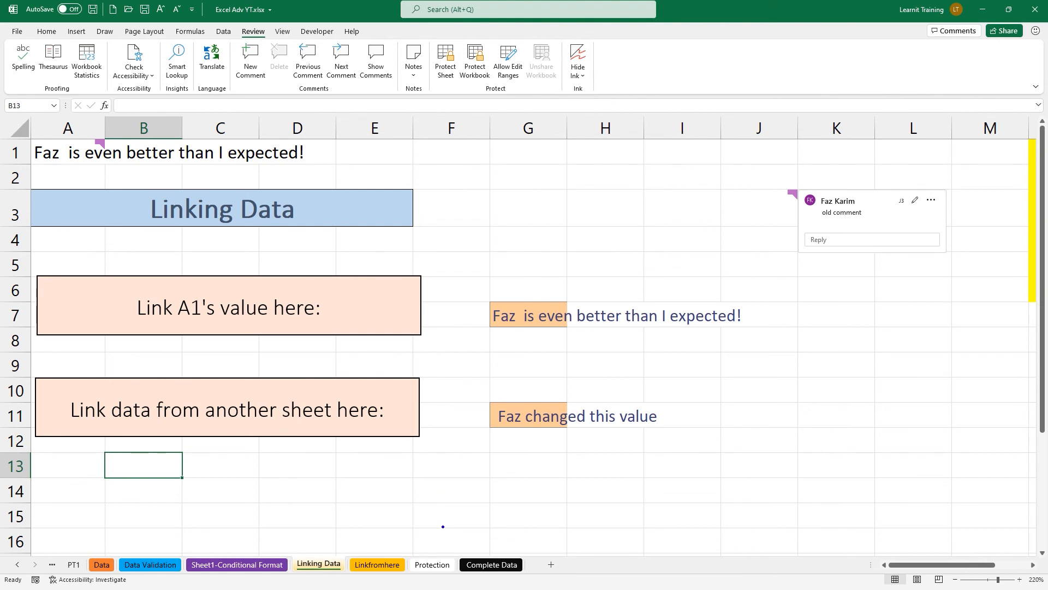
drag(439, 545, 439, 461)
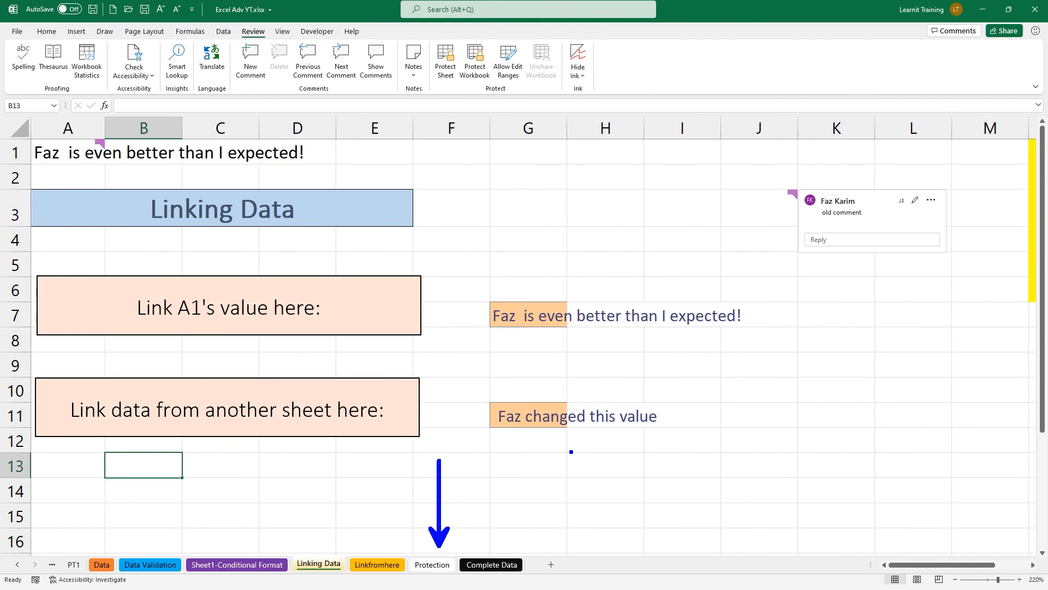
key(Escape)
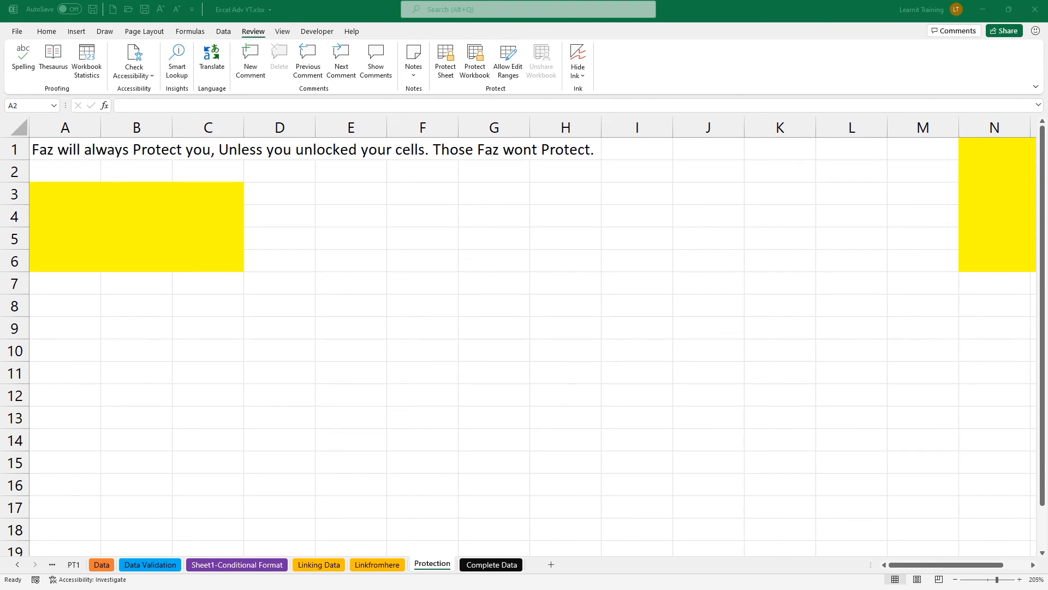
drag(226, 14, 269, 45)
mouse_move(412, 29)
mouse_down()
mouse_move(466, 75)
mouse_move(569, 104)
mouse_move(557, 127)
mouse_up()
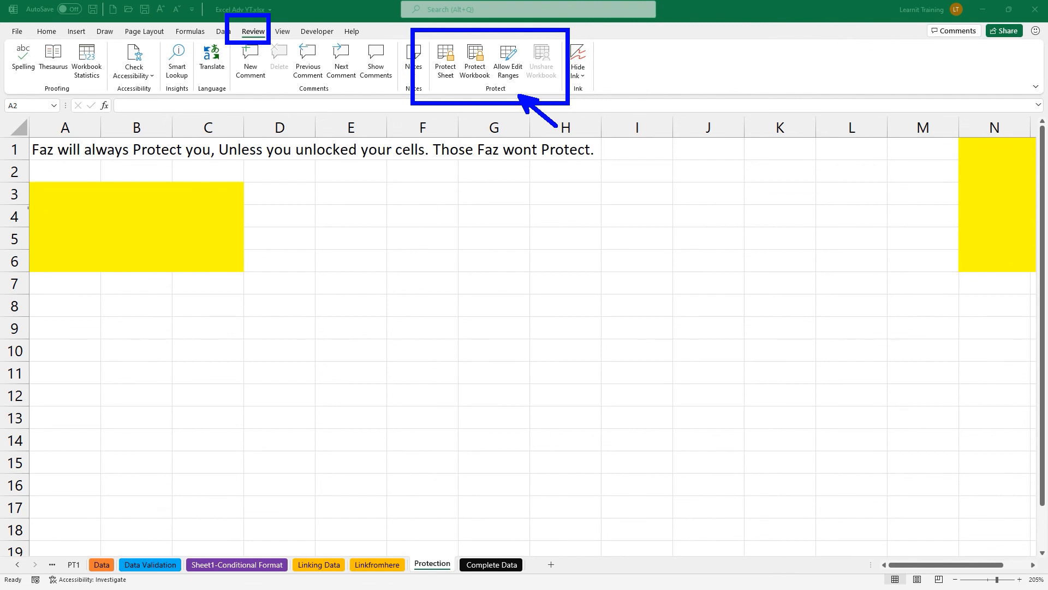
mouse_move(24, 178)
mouse_down()
mouse_move(211, 247)
mouse_move(243, 270)
mouse_up()
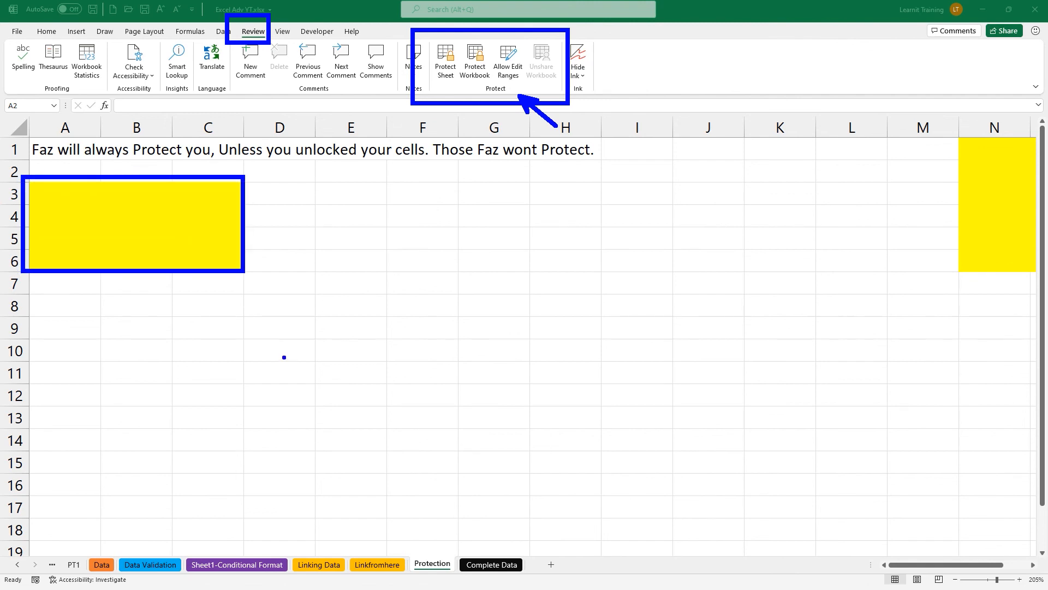
drag(959, 213, 838, 249)
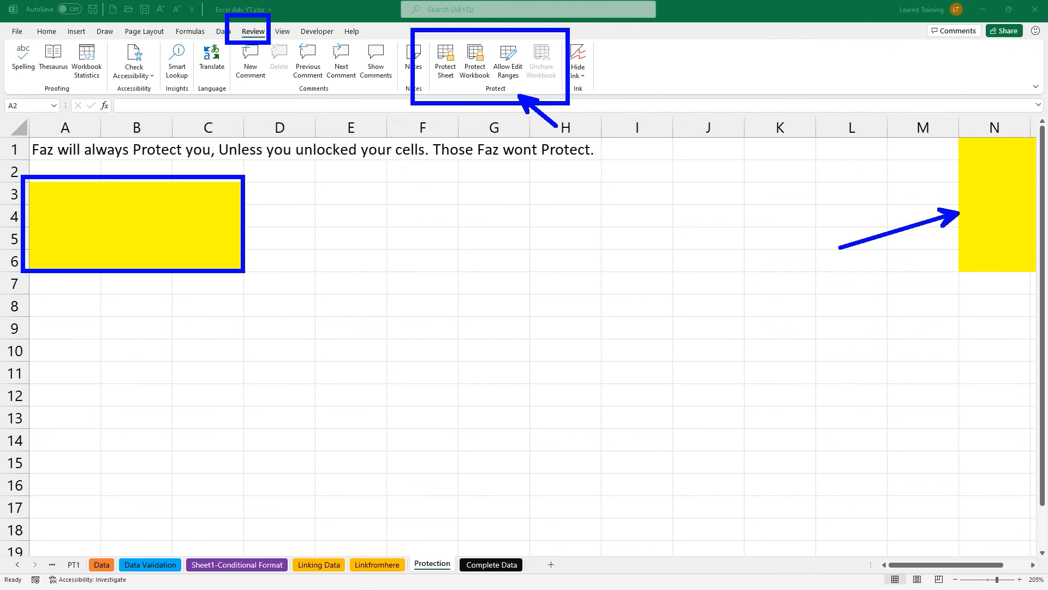
drag(960, 139, 1045, 261)
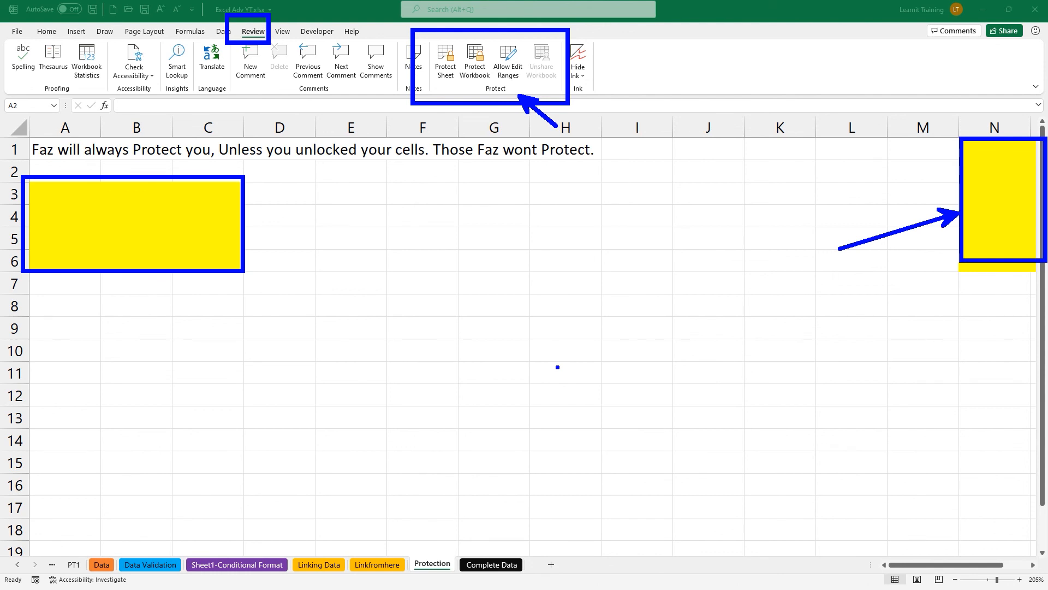
key(Escape)
text(t)
text(1)
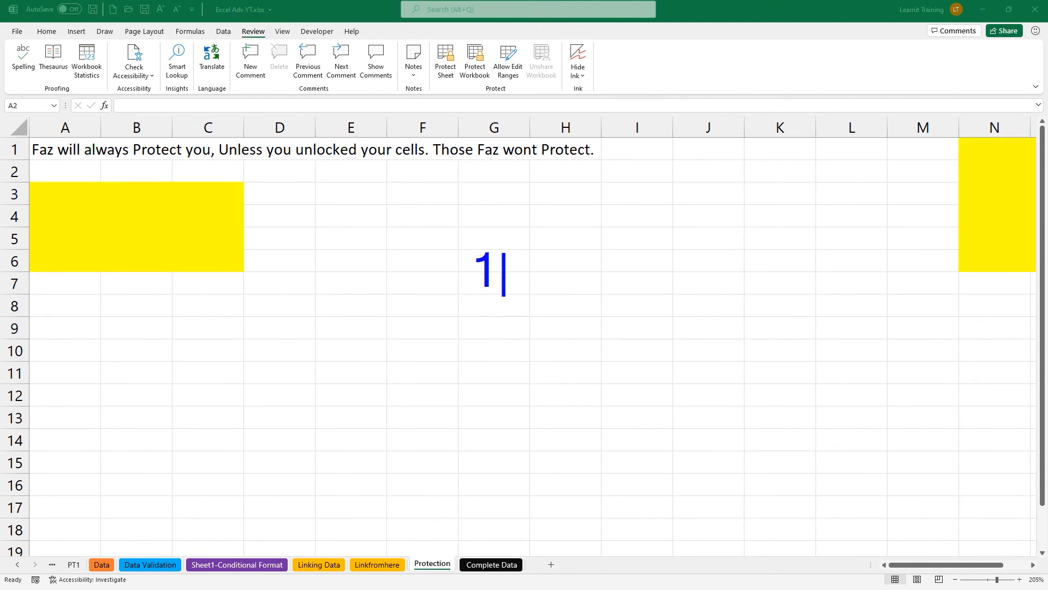
text(. un)
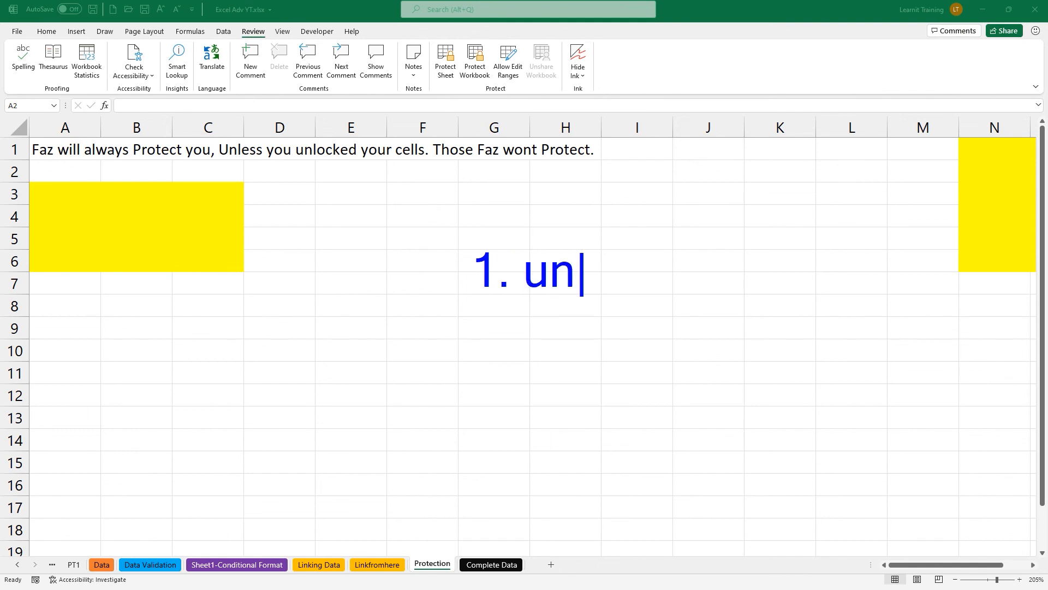
text(lock cells )
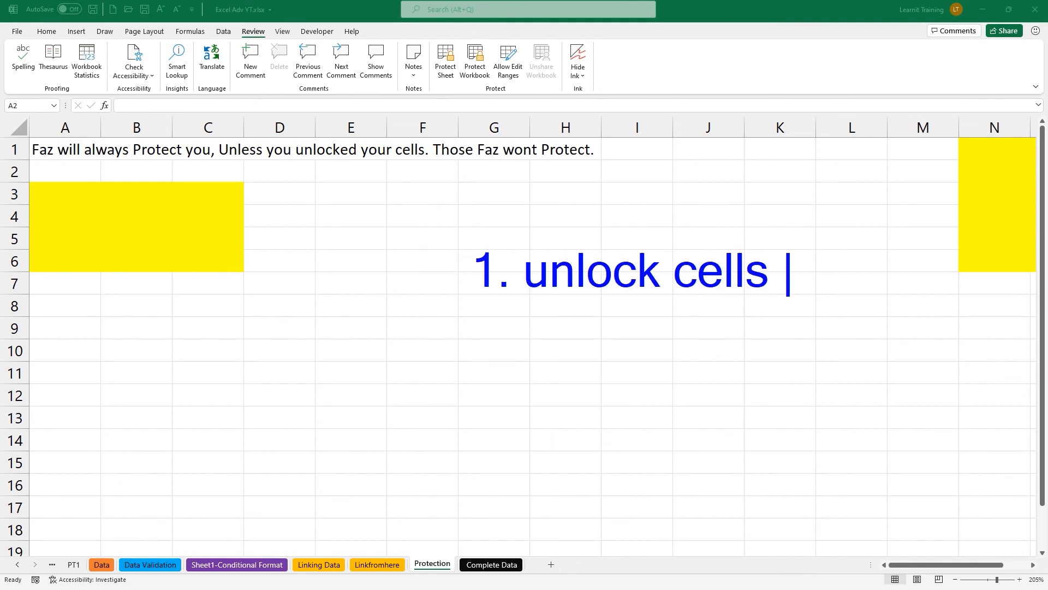
text(you want)
key(Return)
text(use)
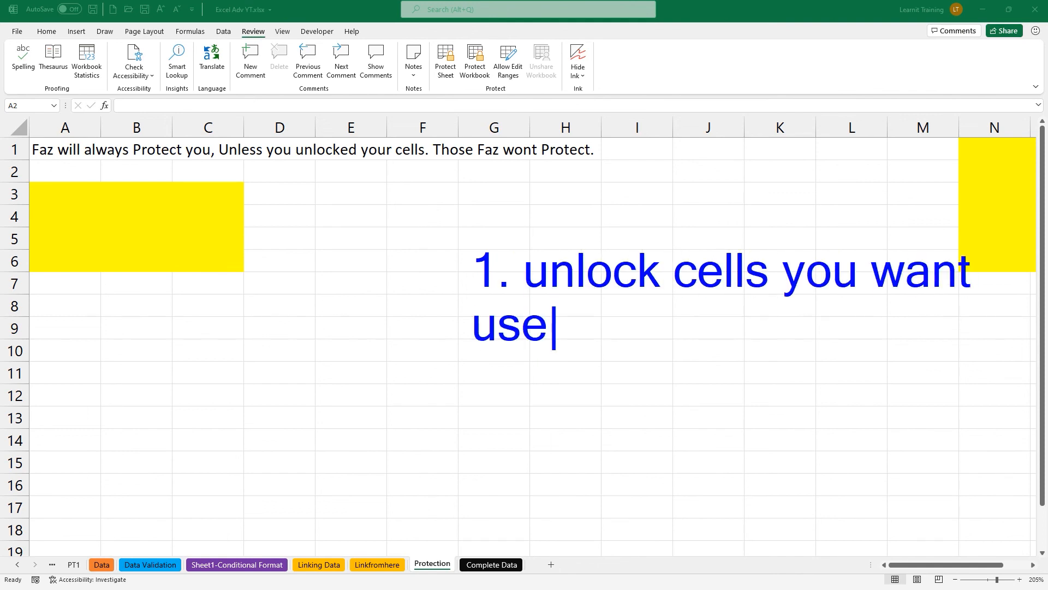
text(rs to hav)
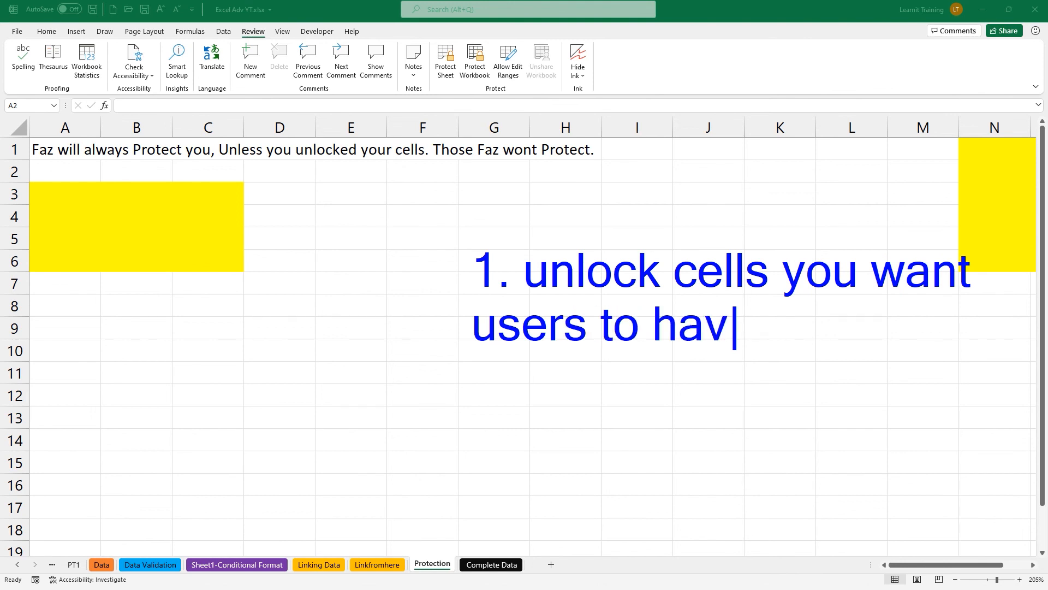
text(e access too.)
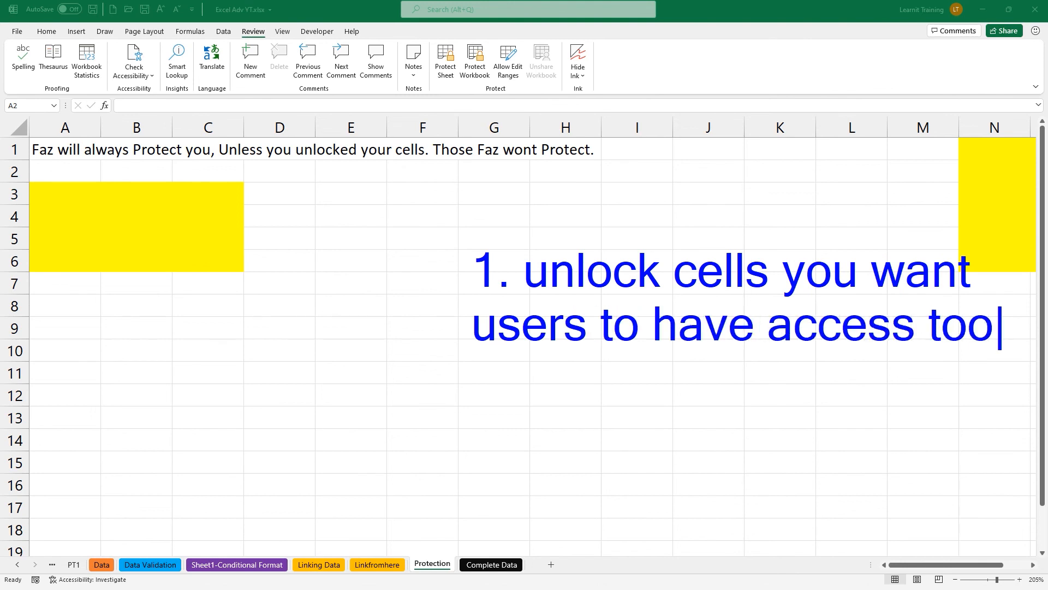
key(Return)
key(Return)
text(2. )
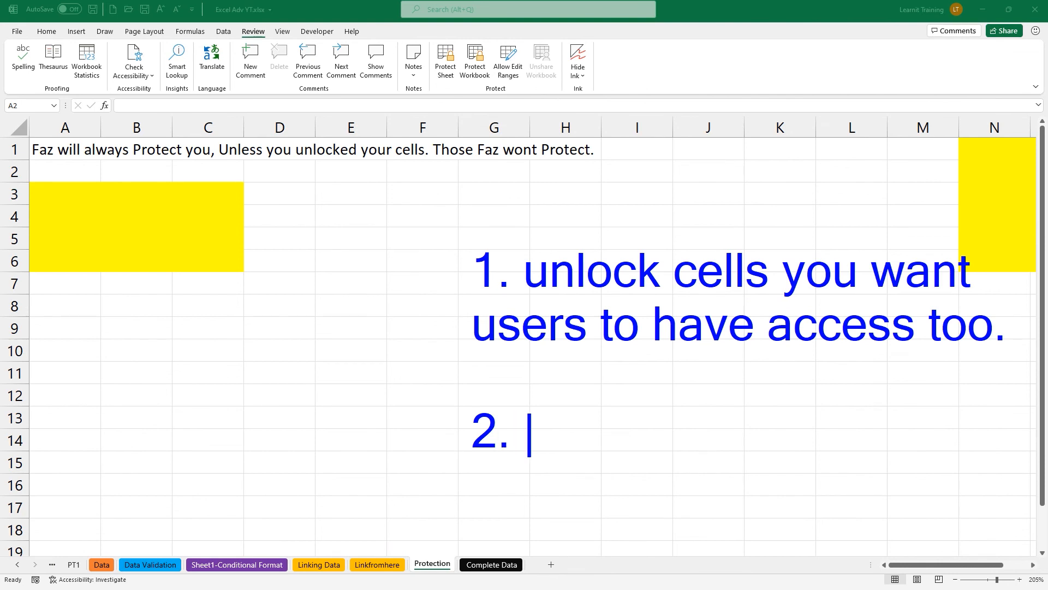
text(protect th)
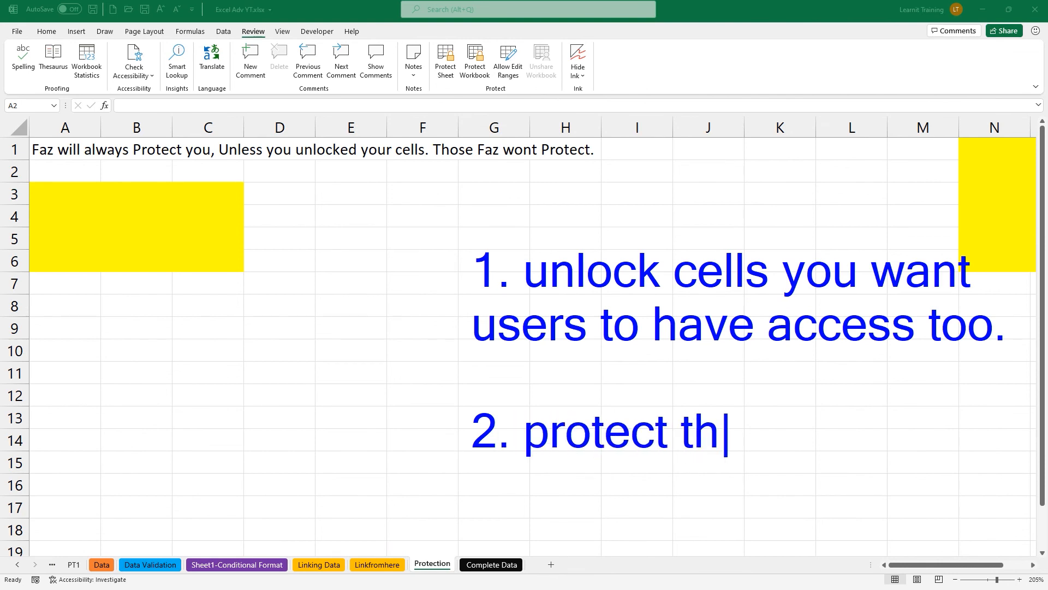
text(e worksheet)
key(Return)
text((enable)
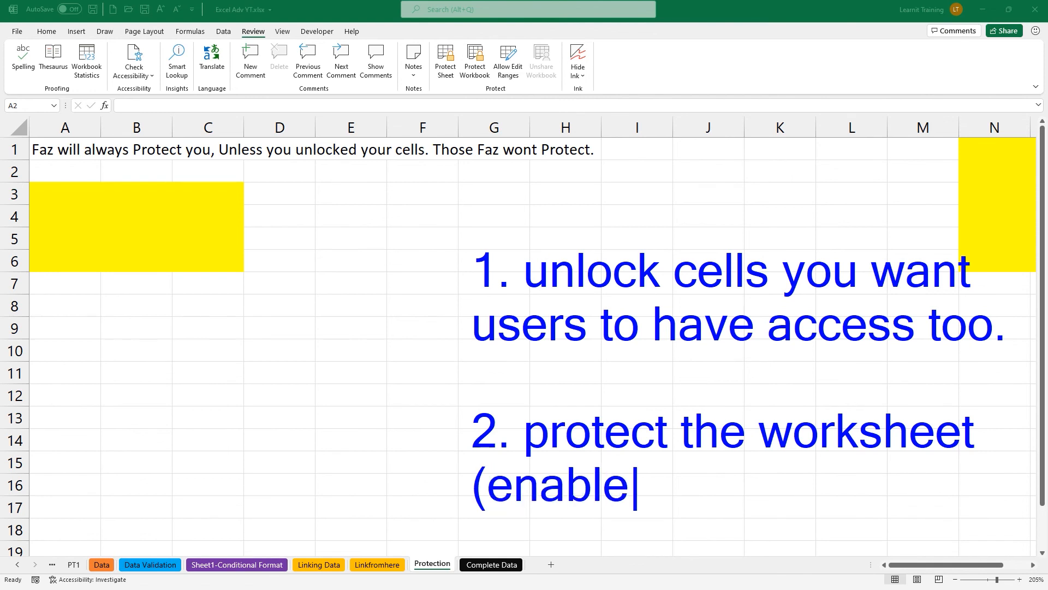
text(s the prote)
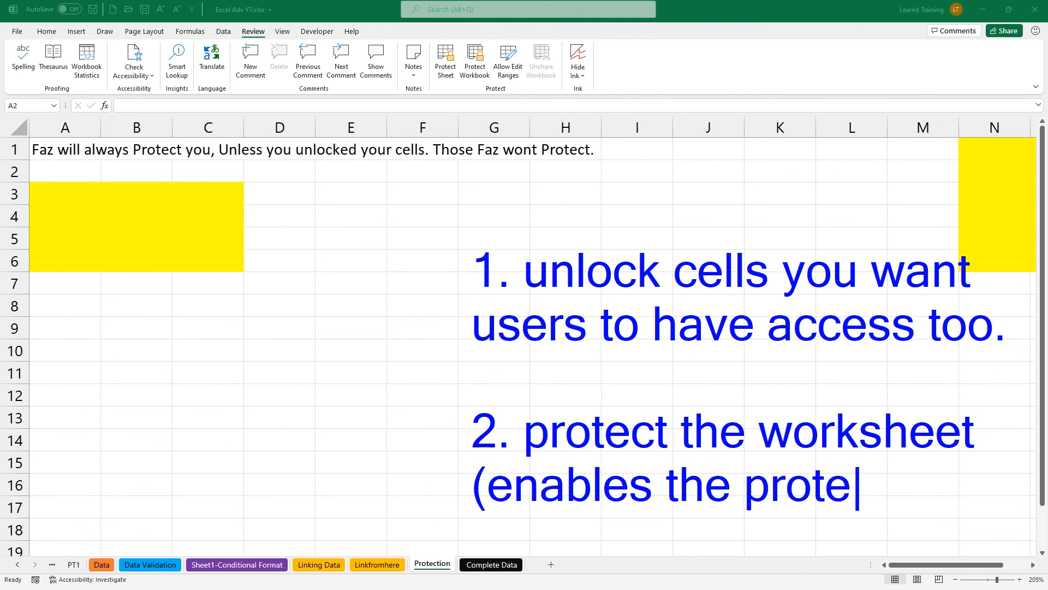
text(ction)
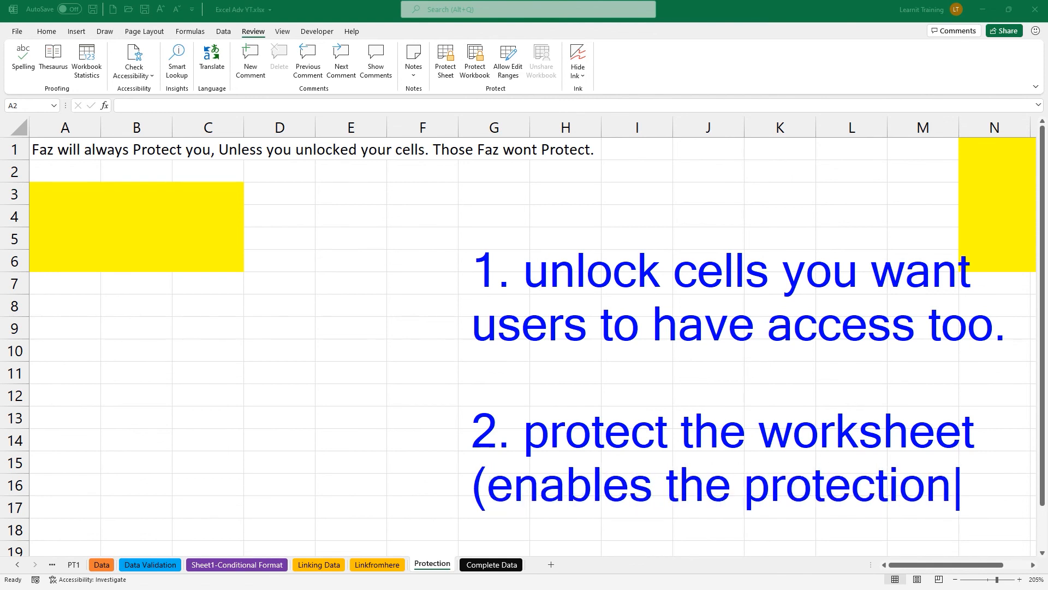
text())
key(Escape)
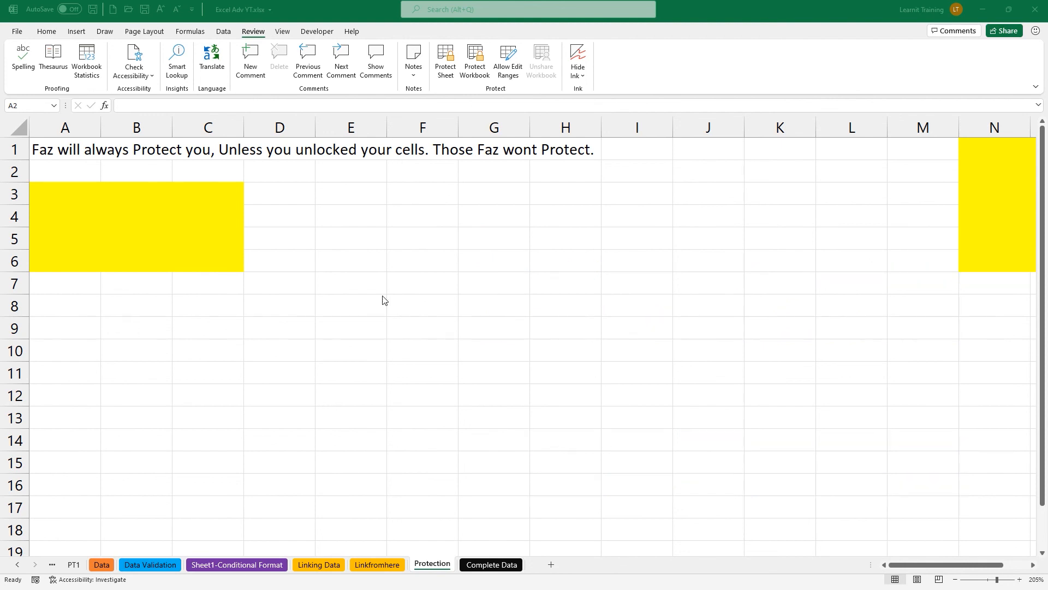
Select the yellow A3:C6 and N1:Q6 blocks and clear Locked in Format Cells' Protection settings.
ctrl+scroll(48, 222, down, 3)
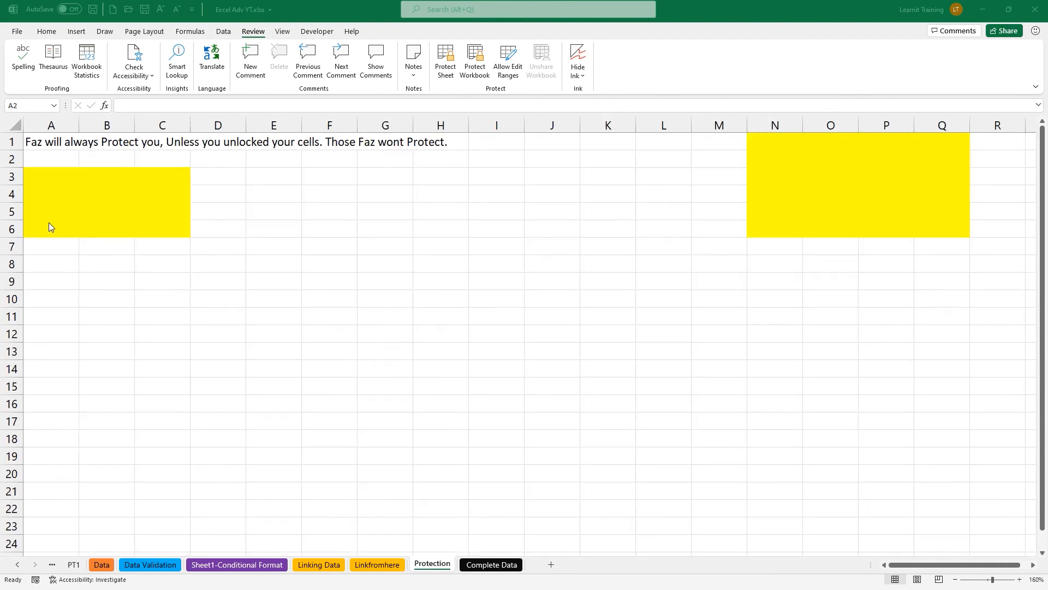
drag(39, 178, 146, 233)
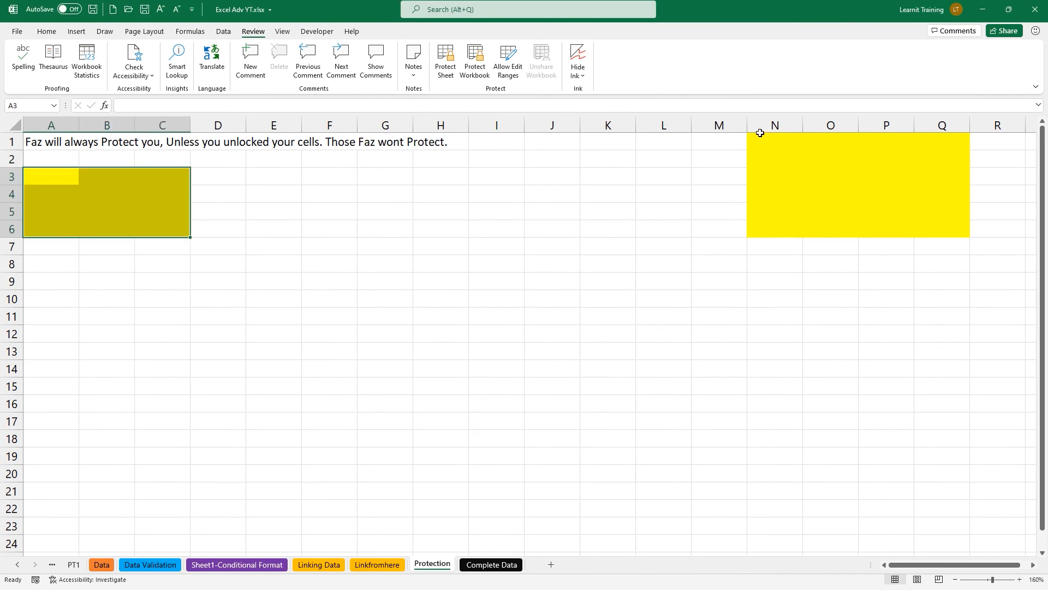
mouse_move(753, 139)
ctrl+mouse_down()
mouse_move(788, 173)
mouse_move(873, 218)
mouse_move(927, 224)
ctrl+mouse_up()
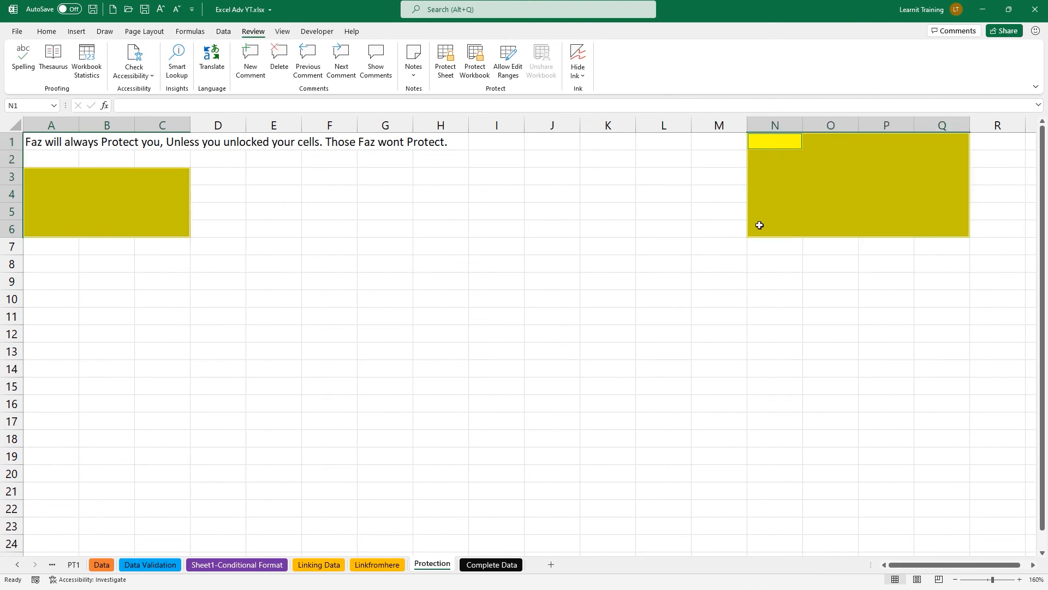
right_click(856, 211)
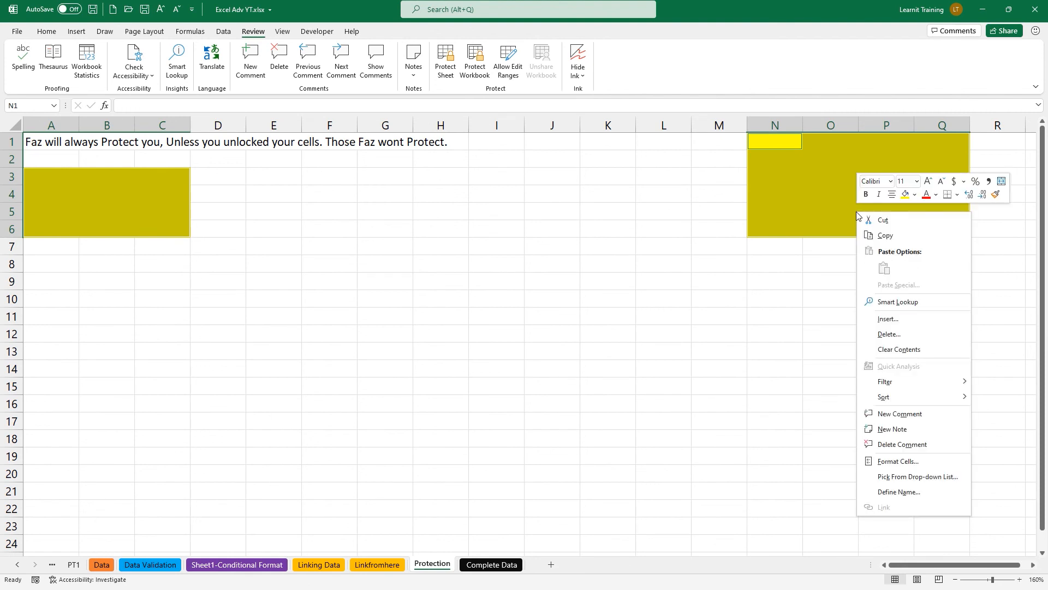
click(907, 463)
drag(807, 317, 436, 192)
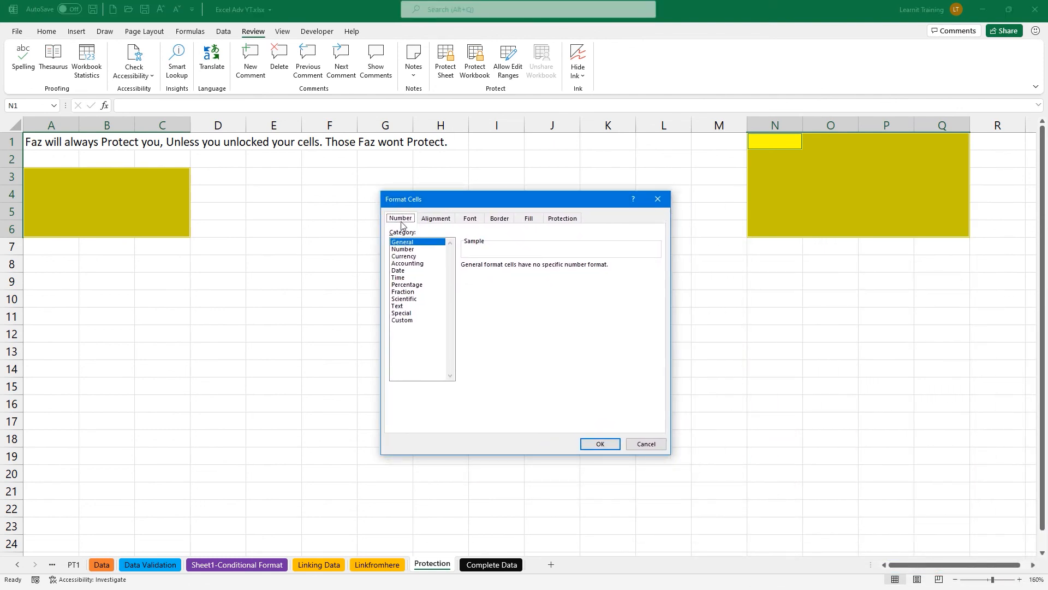
click(431, 219)
click(473, 220)
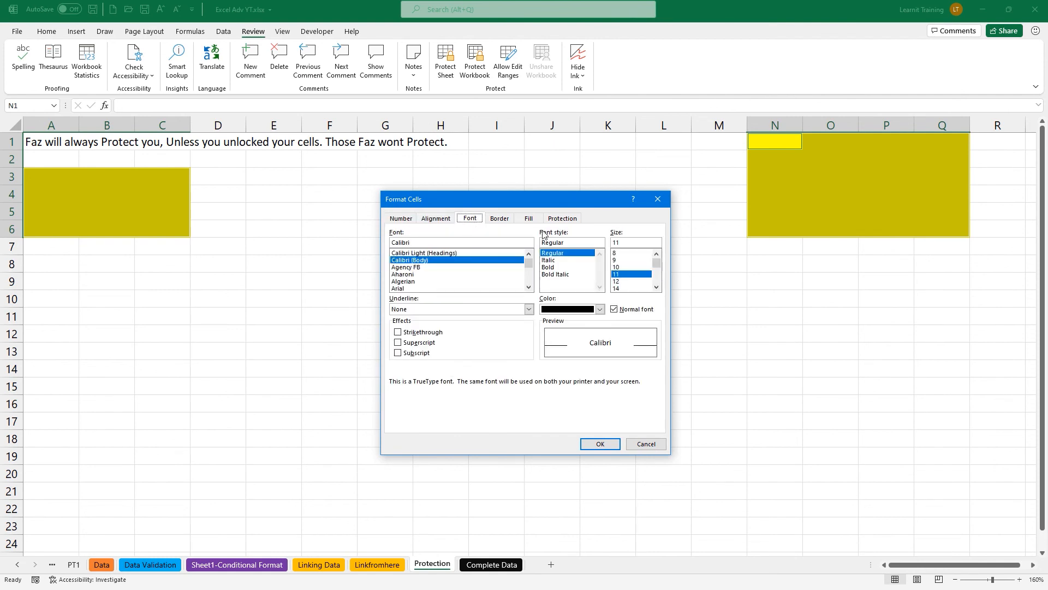
click(566, 218)
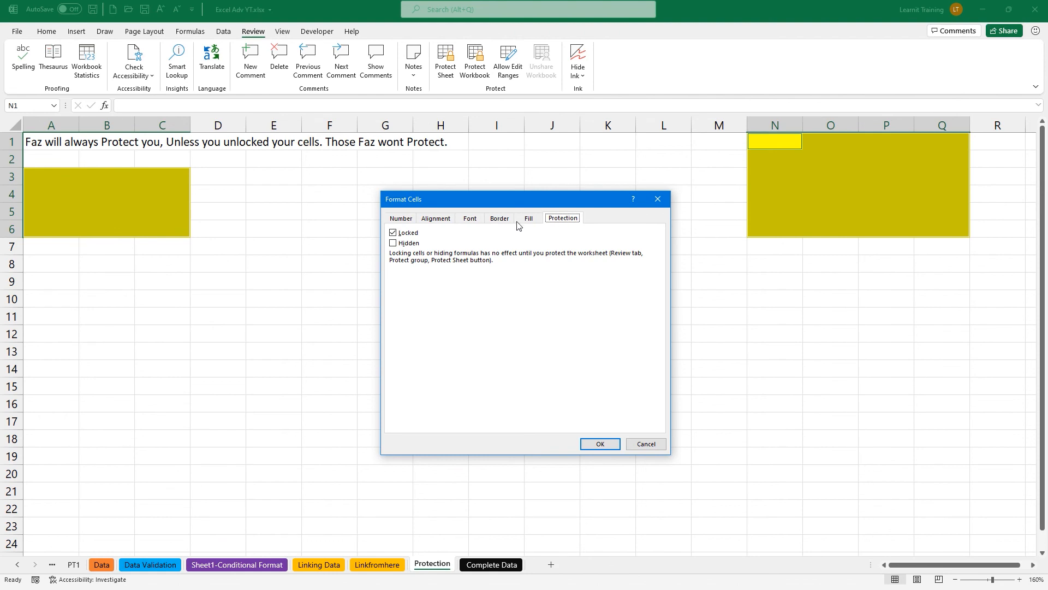
click(394, 234)
click(609, 443)
drag(24, 173, 157, 222)
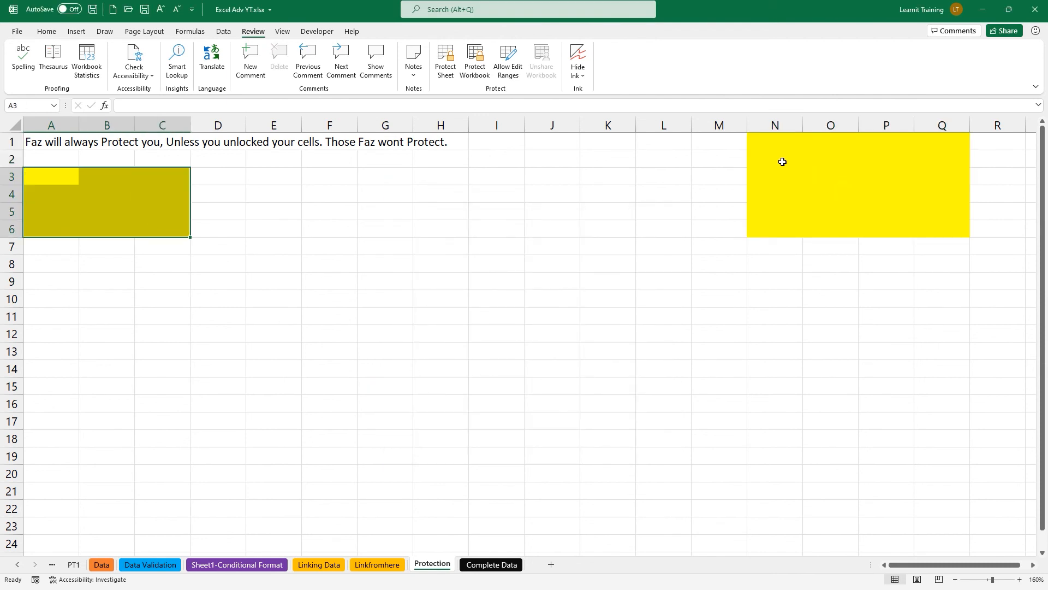
Protect the Protection sheet with 'Select locked cells' unchecked, leaving only unlocked cells selectable.
click(768, 141)
drag(768, 140, 924, 227)
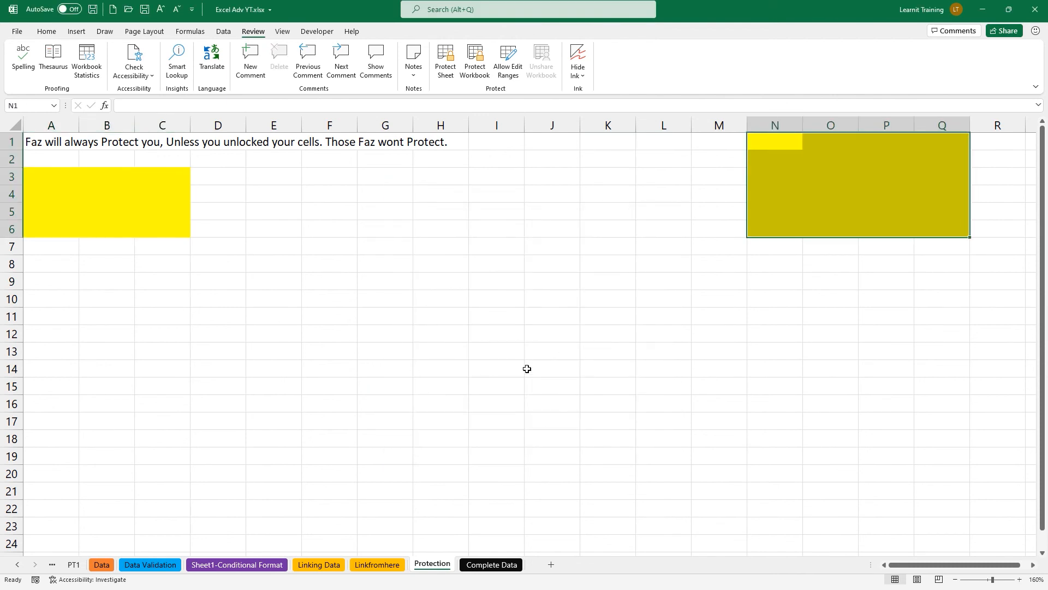
click(499, 378)
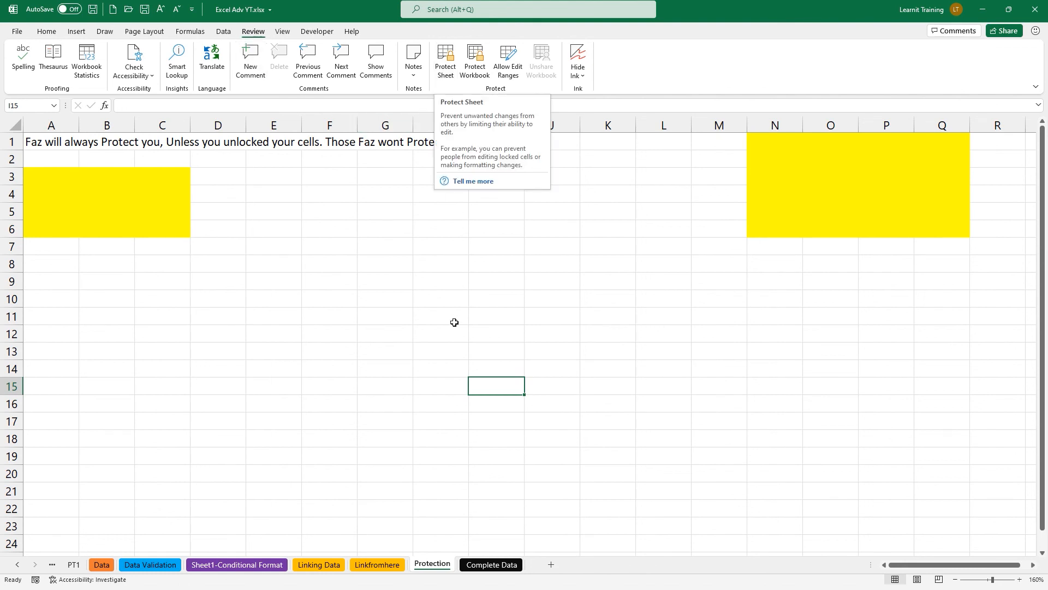
right_click(427, 569)
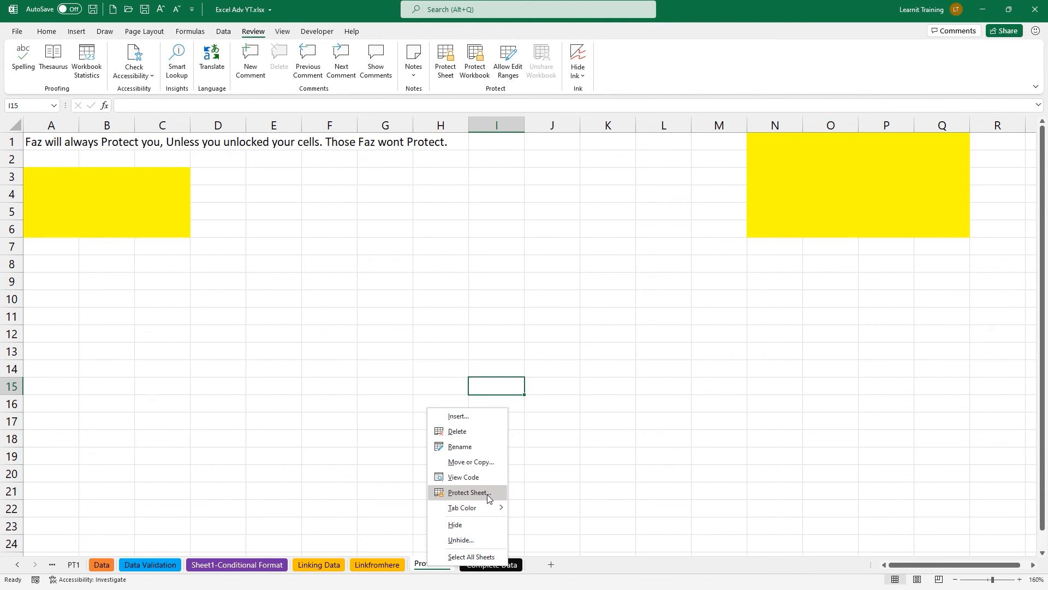
click(488, 494)
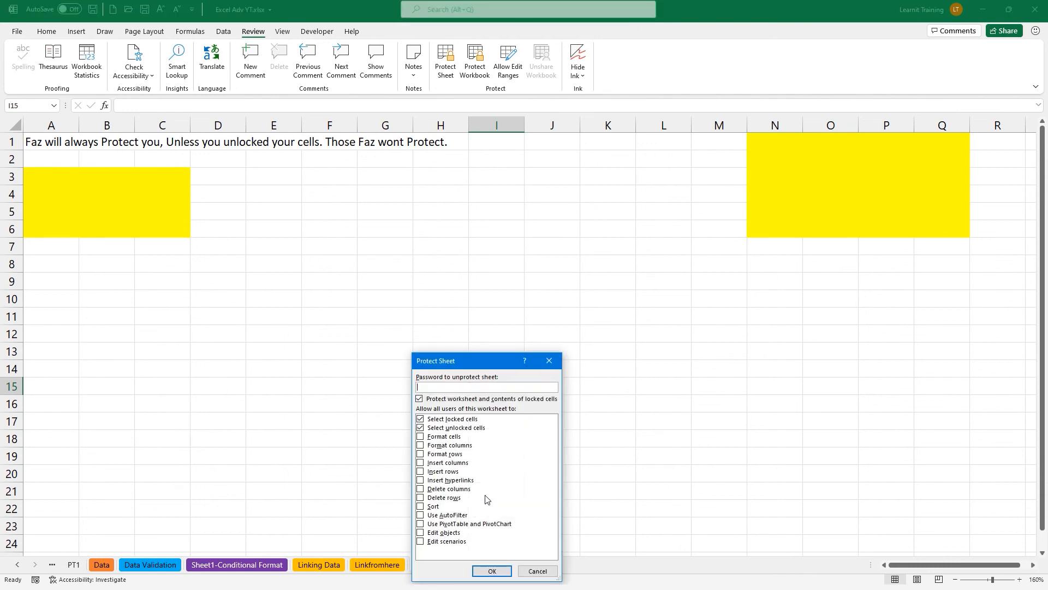
drag(481, 364, 560, 307)
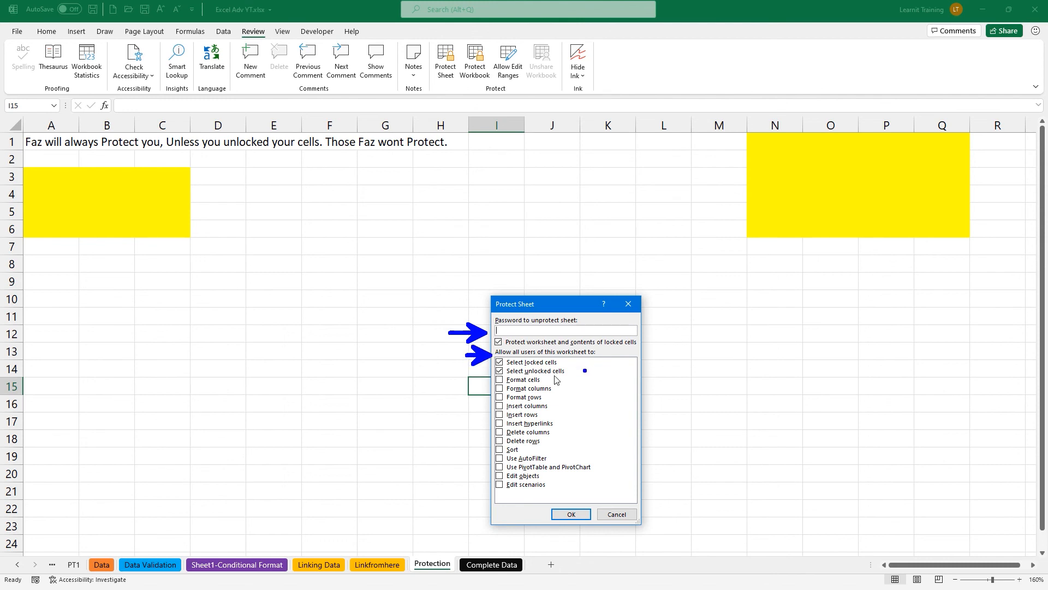
click(499, 362)
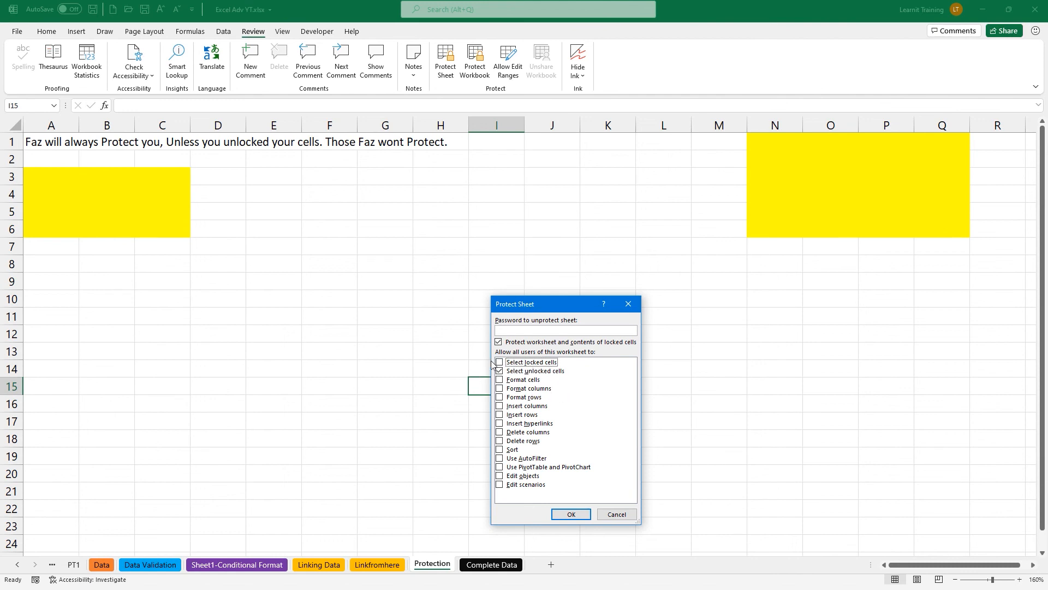
mouse_move(746, 134)
mouse_down()
mouse_move(838, 190)
mouse_move(963, 238)
mouse_up()
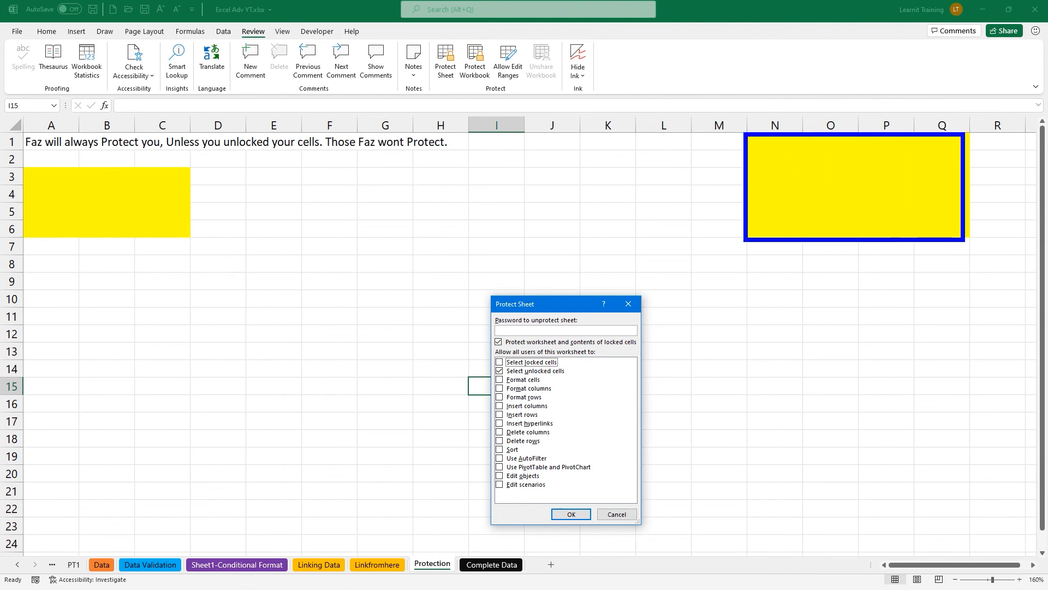
mouse_move(23, 165)
mouse_down()
mouse_move(221, 247)
mouse_move(194, 241)
mouse_up()
drag(559, 497, 567, 482)
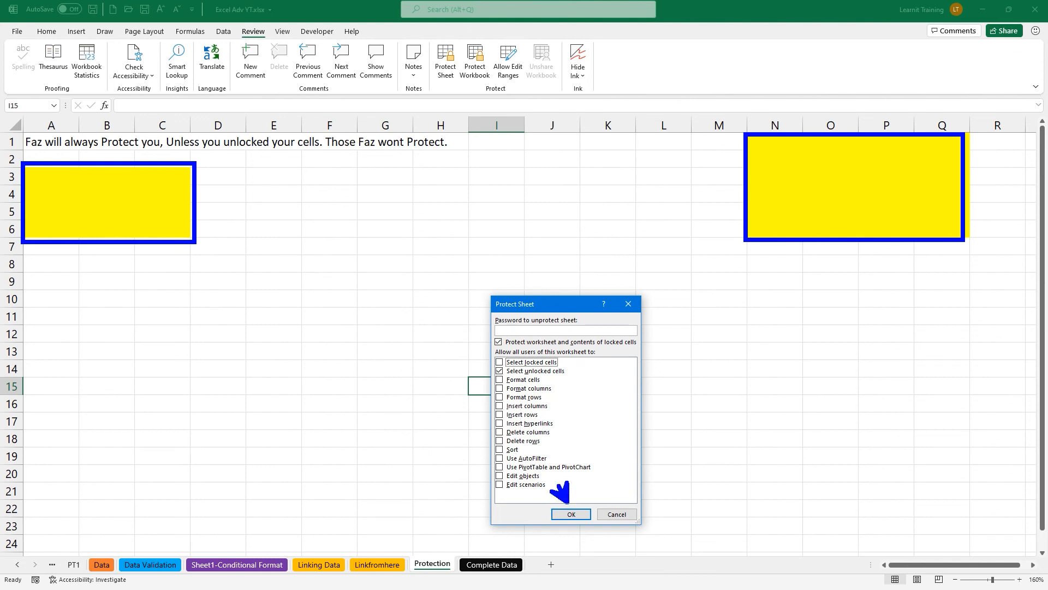
key(Escape)
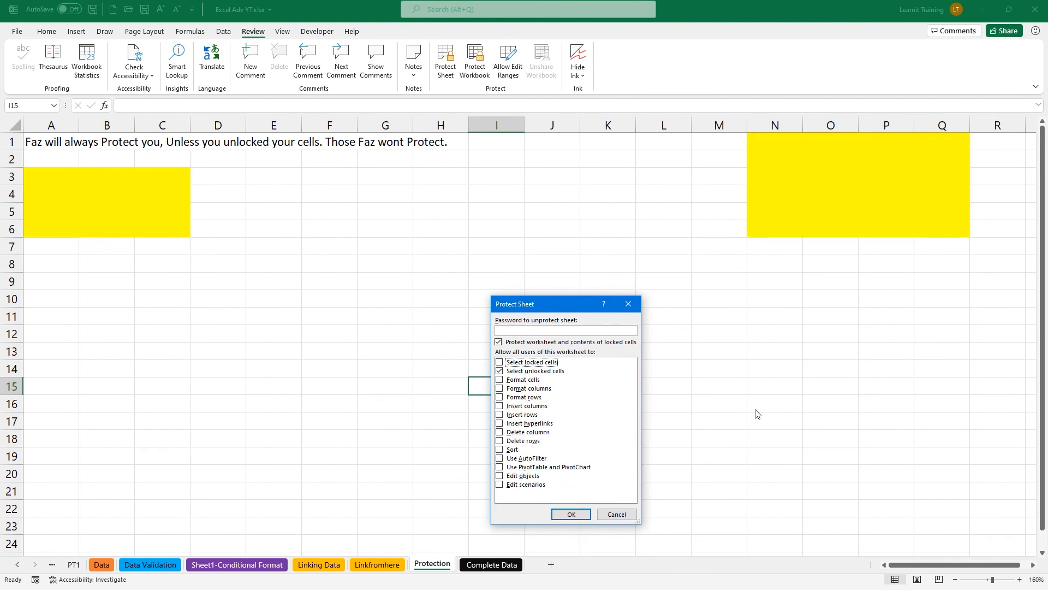
click(571, 515)
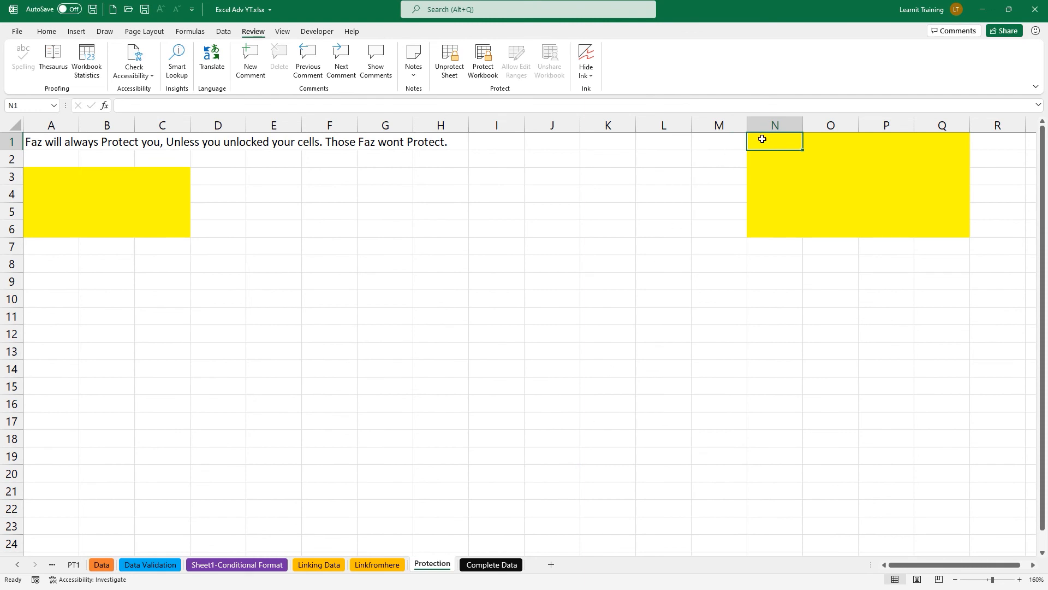
Tab through the unlocked yellow cells, entering values like 1, 2, 22 and 222.
key(Tab)
key(Tab)
key(Tab)
key(Tab)
key(Tab)
key(Tab)
key(Tab)
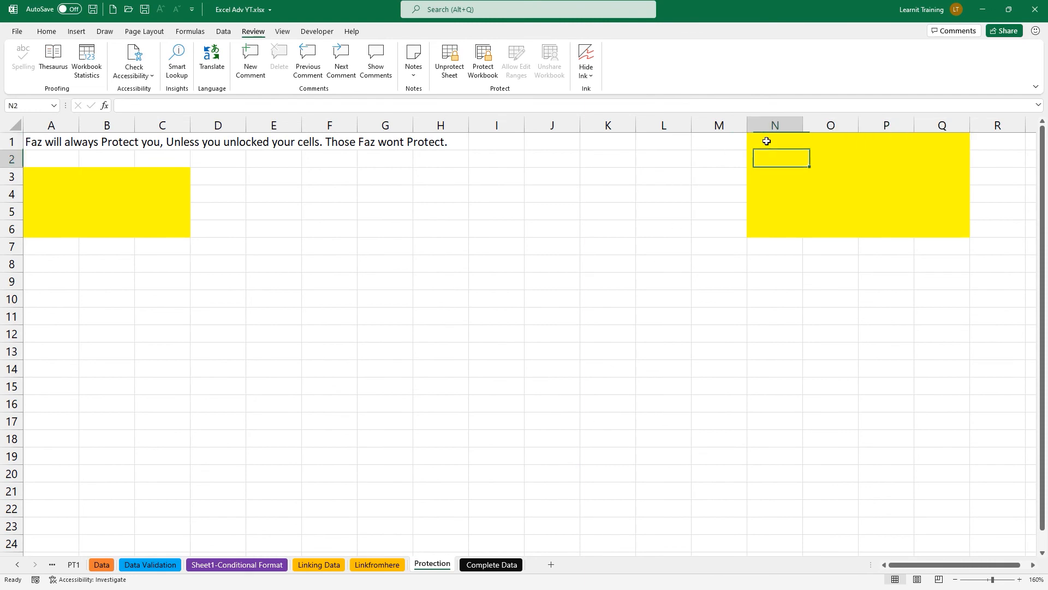
key(Tab)
key(Tab)
key(Tab)
key(Tab)
key(Tab)
key(Tab)
key(Tab)
key(Tab)
key(Tab)
key(Tab)
key(Tab)
key(Tab)
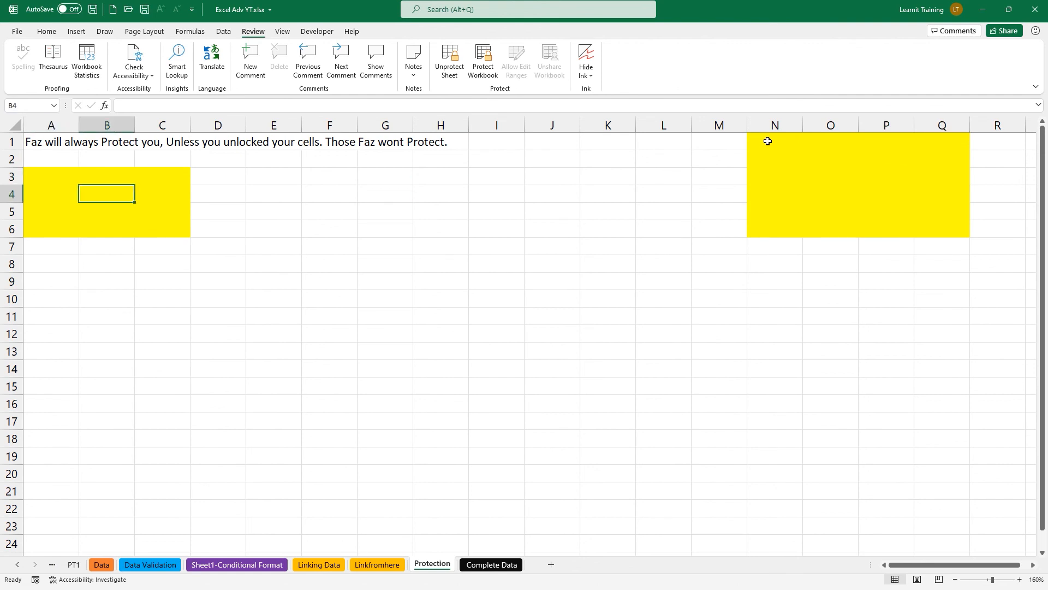
key(Tab)
key(Tab)
key(Tab)
key(Tab)
key(Tab)
key(Tab)
key(Tab)
key(Tab)
key(Tab)
key(Tab)
key(Tab)
key(Tab)
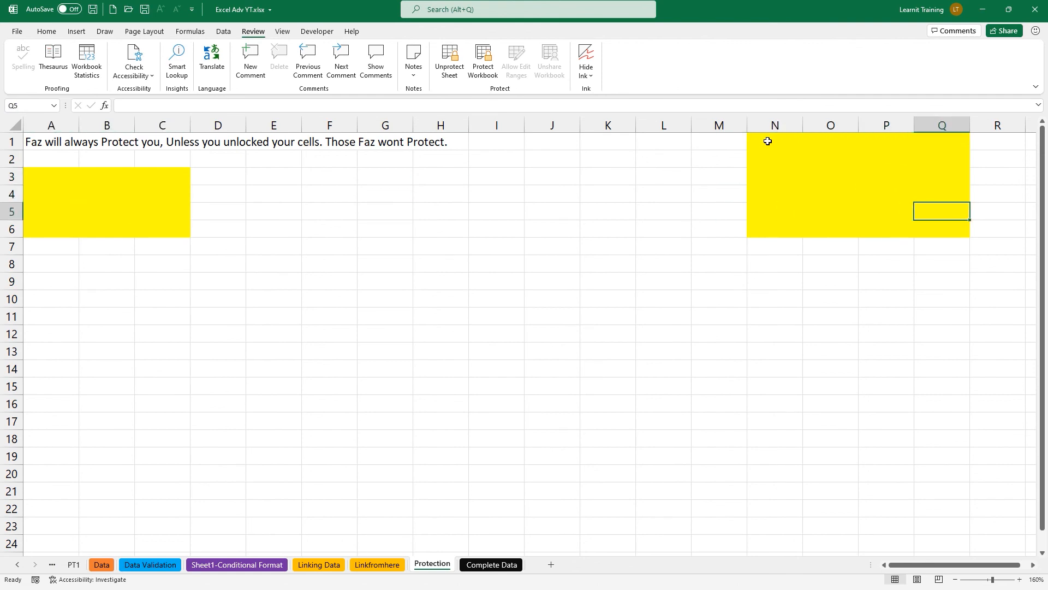
key(Tab)
key(Tab)
key(Tab)
key(Tab)
key(Tab)
key(Tab)
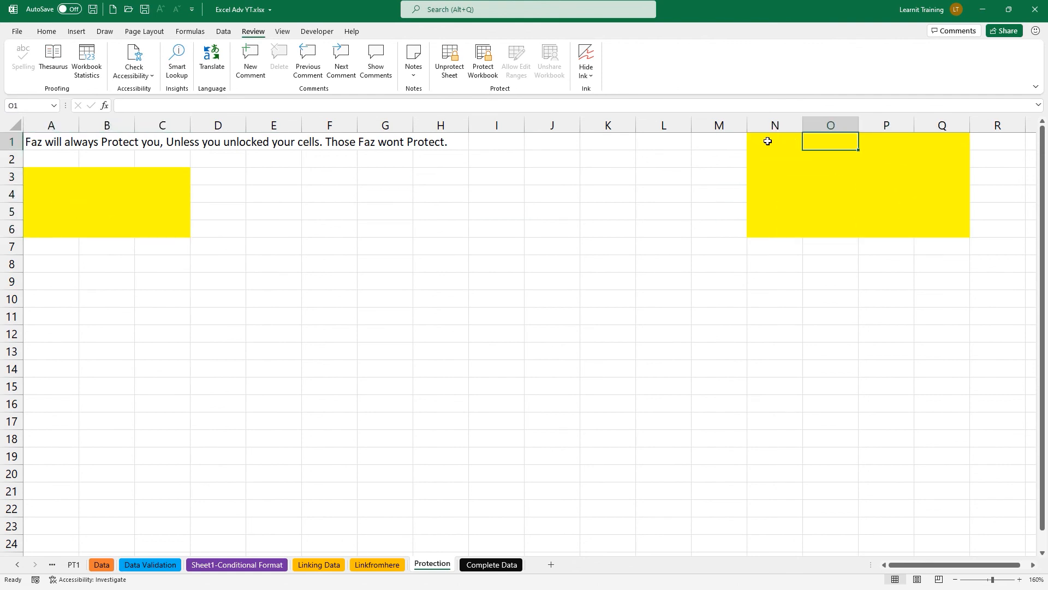
text(1		2	2	22	2	2	2	2	22	22		2	22	2	2	2	22	2)
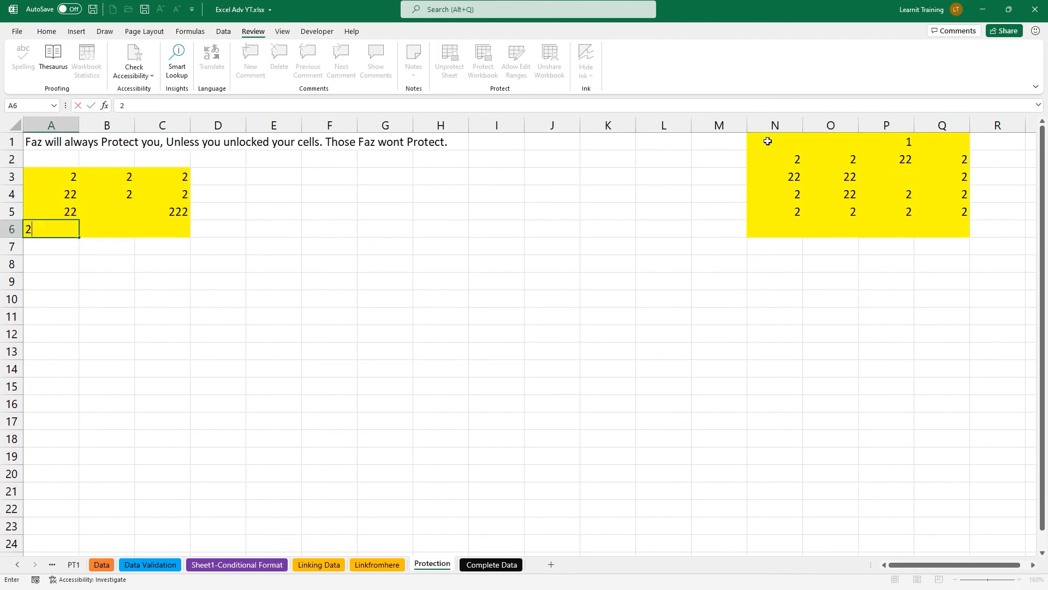
text(	2	22		222	2	2	2	2	22	2	2	2	2	2	2)
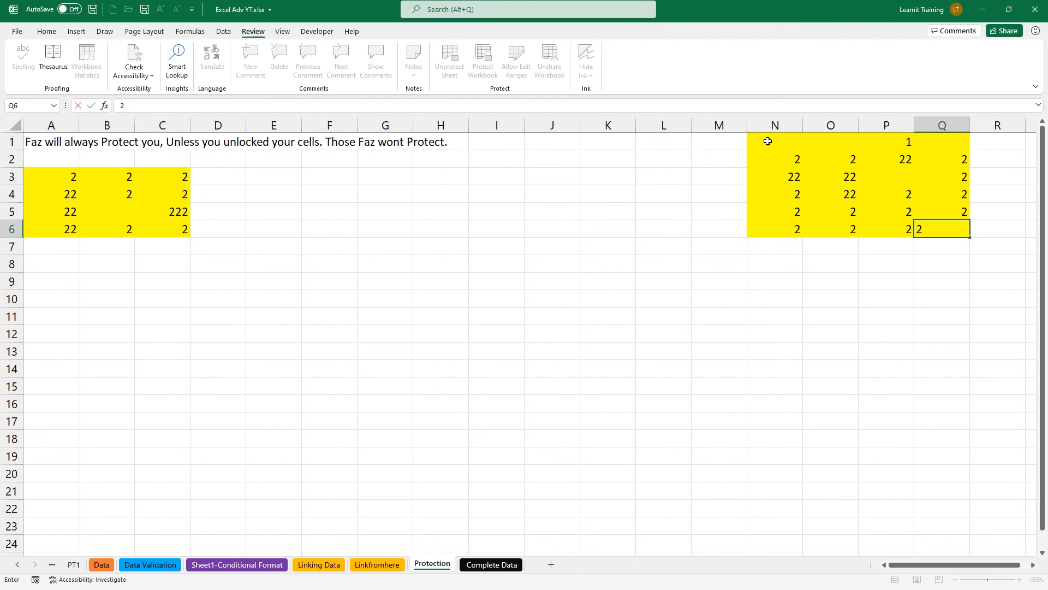
click(531, 285)
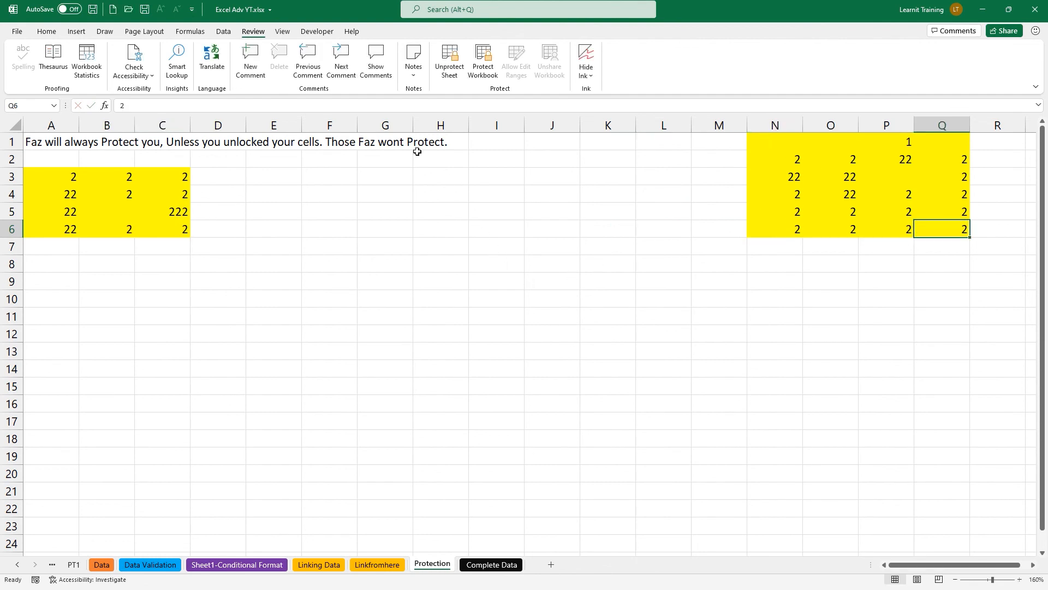
Unprotect the Protection sheet from the Review tab and highlight the filled yellow blocks.
click(454, 72)
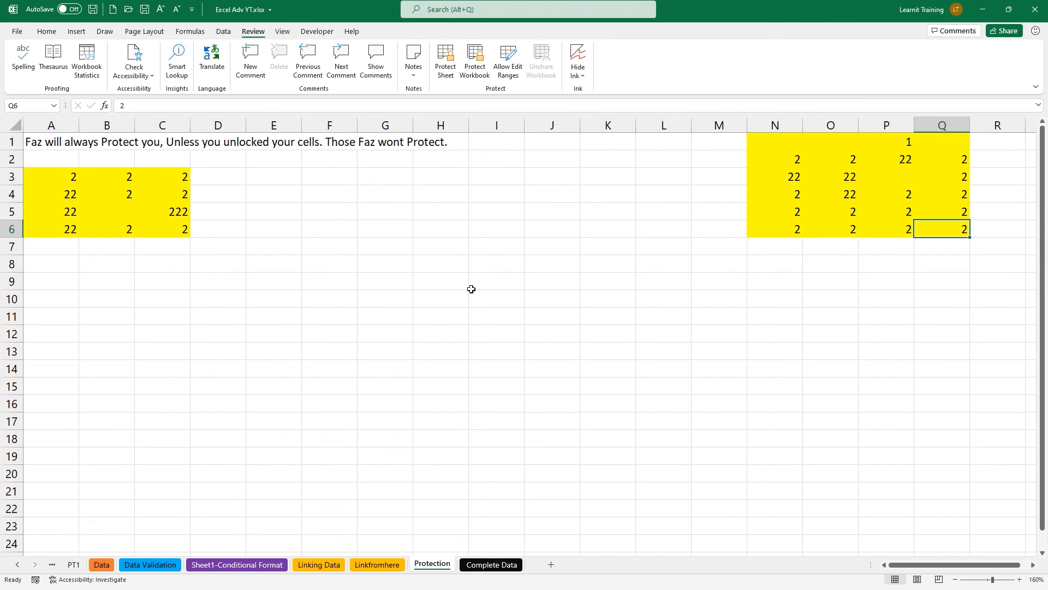
drag(2, 156, 204, 253)
mouse_move(732, 117)
mouse_down()
mouse_move(919, 246)
mouse_move(984, 266)
mouse_up()
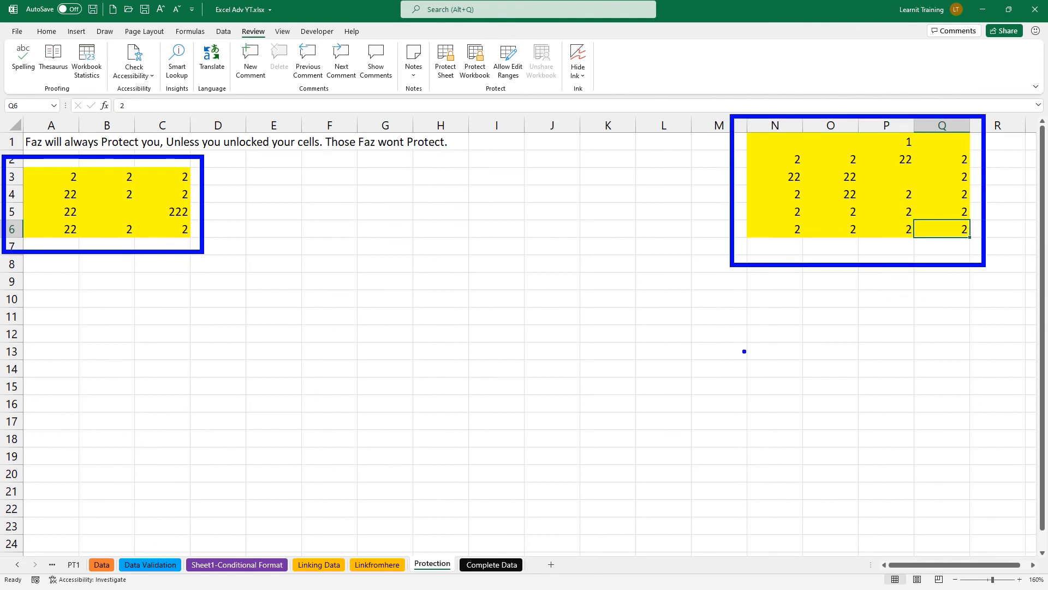
mouse_move(411, 27)
mouse_down()
mouse_move(478, 95)
mouse_move(457, 169)
mouse_up()
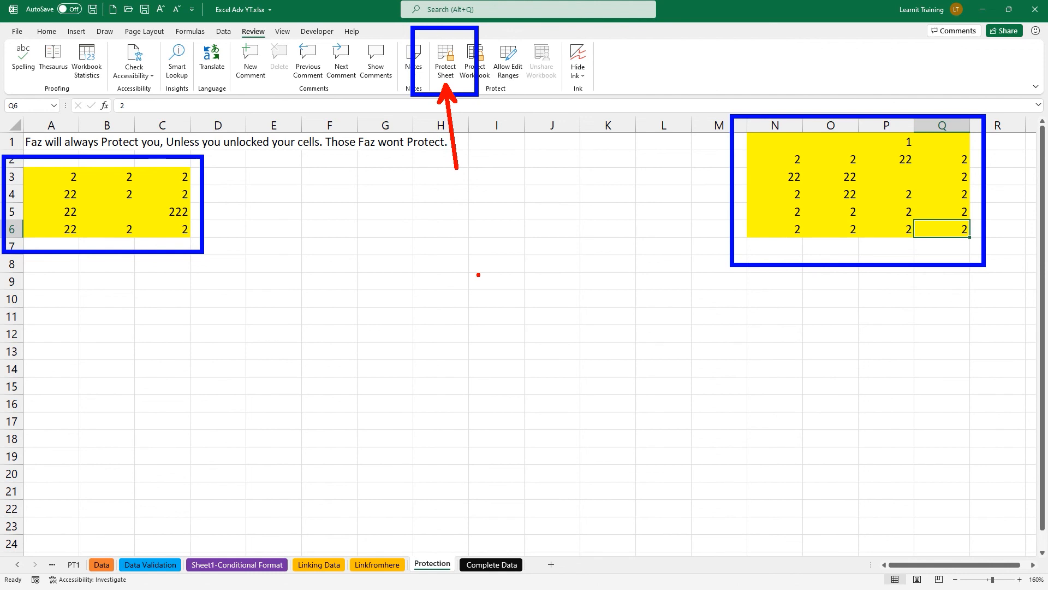
key(Escape)
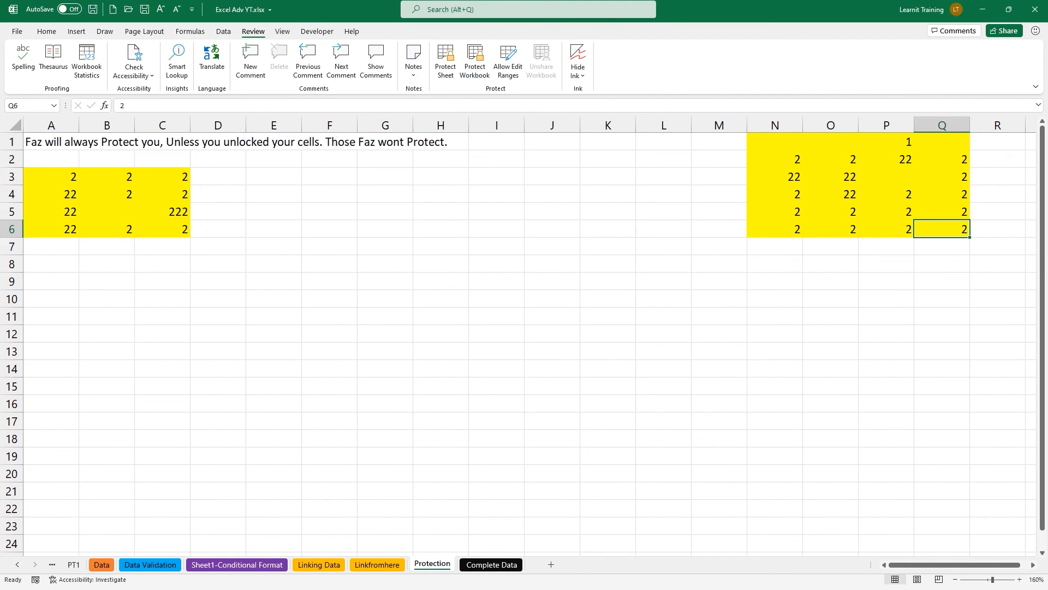